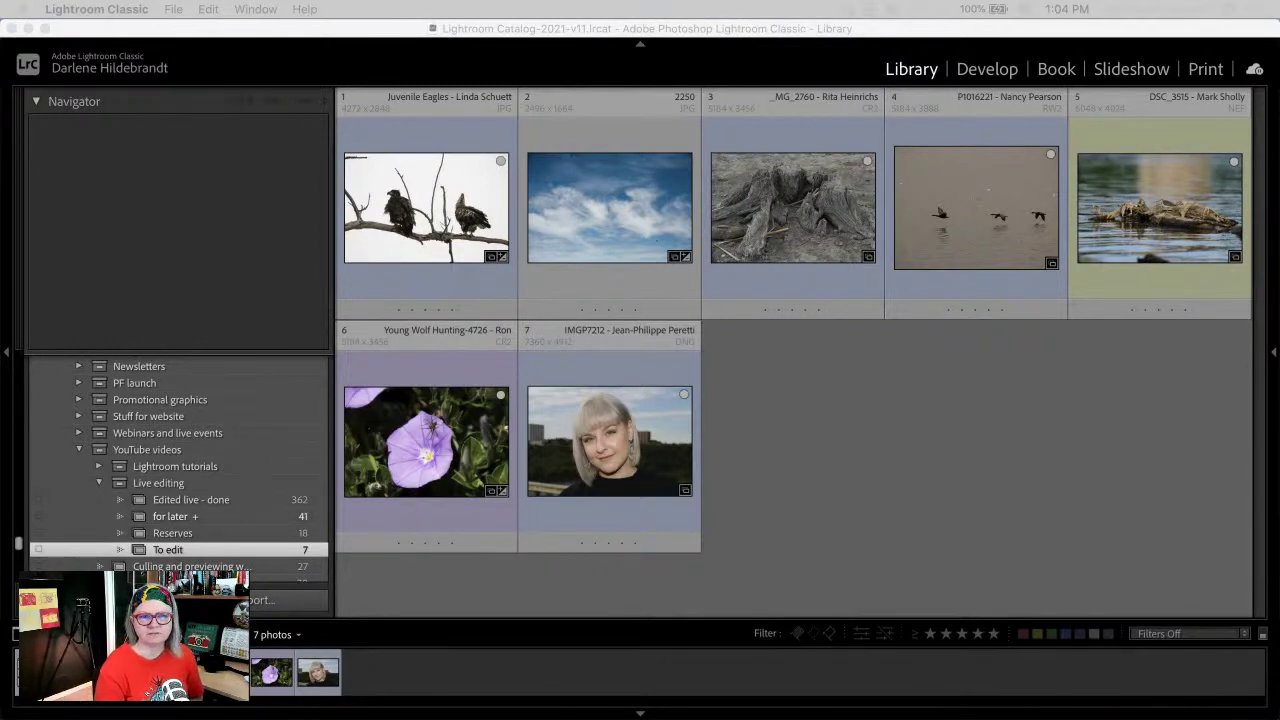
- Open the juvenile eagles photo from the To edit collection in single-image view
click(835, 434)
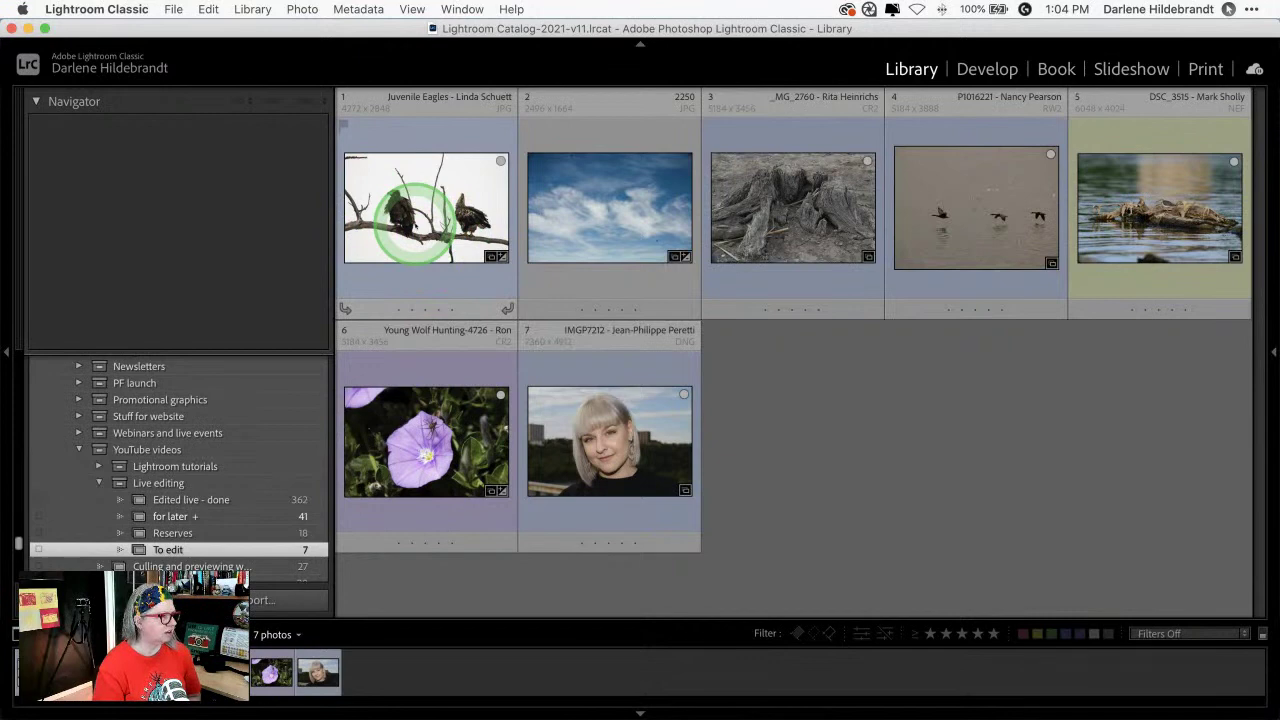
mouse_move(414, 226)
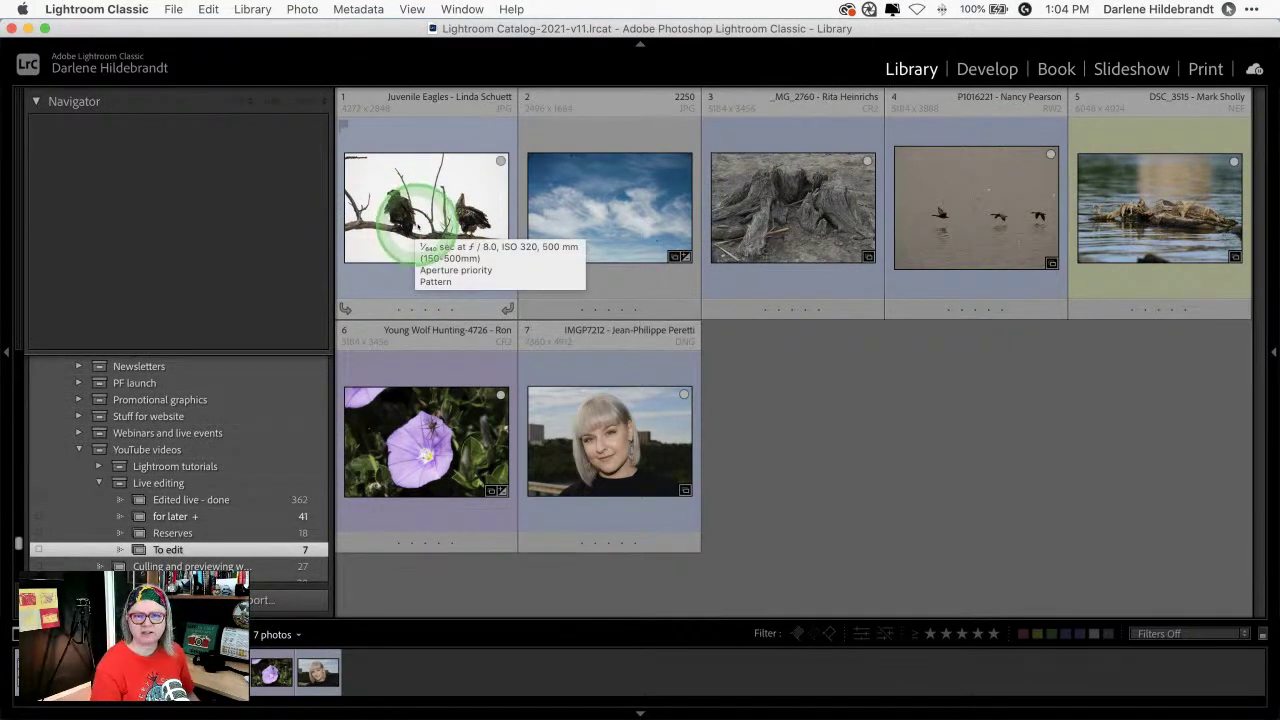
double_click(417, 223)
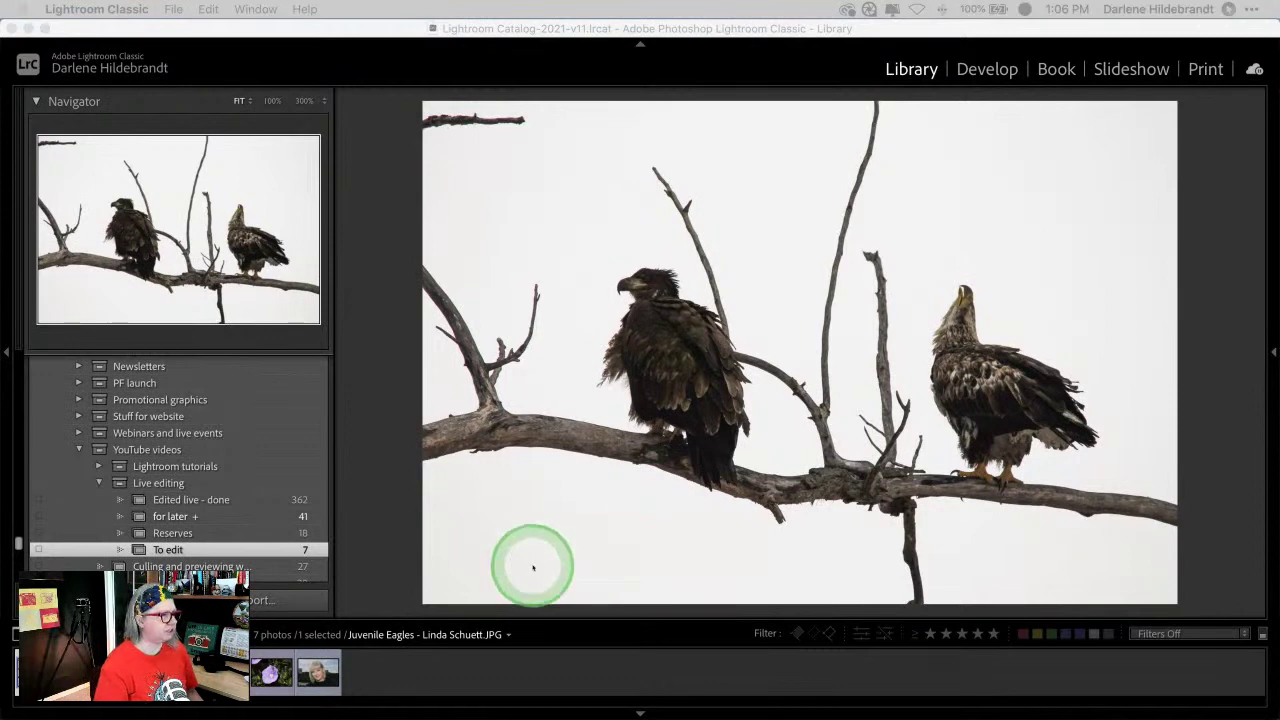
- Bring the eagles photo into Develop, compare it with its before version, and reset all its existing edits
click(1210, 178)
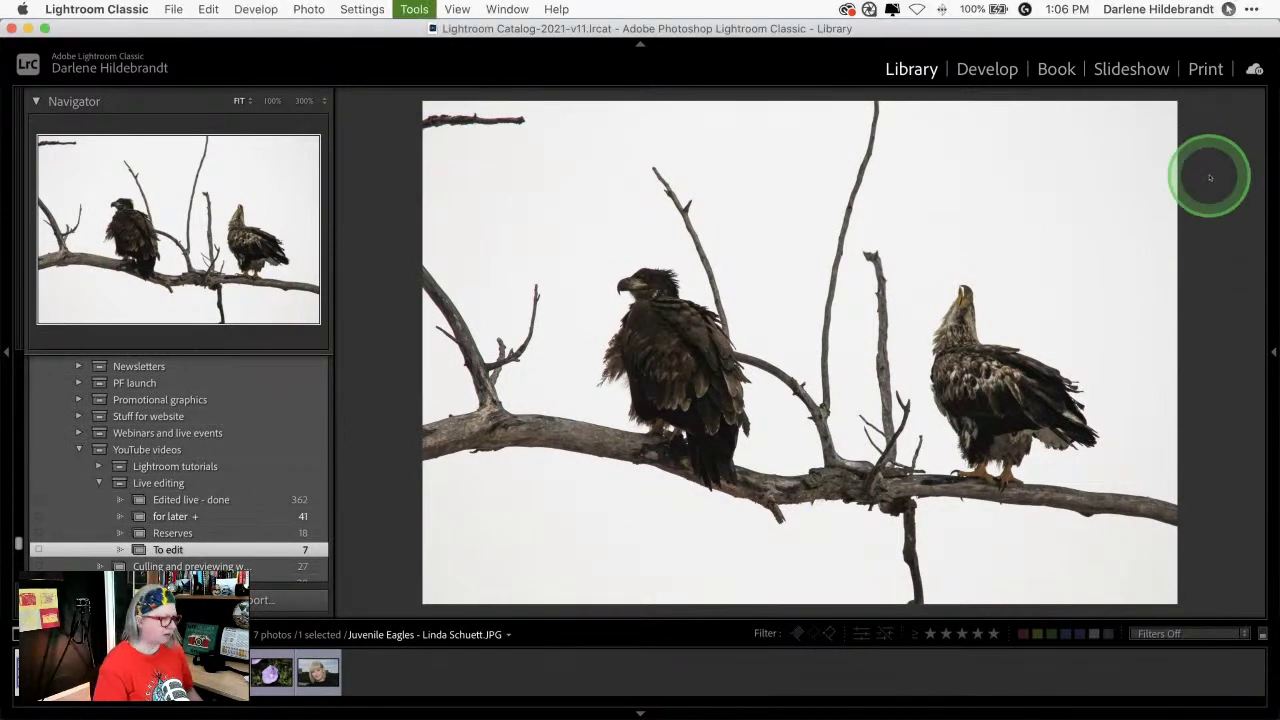
key(d)
key(backslash)
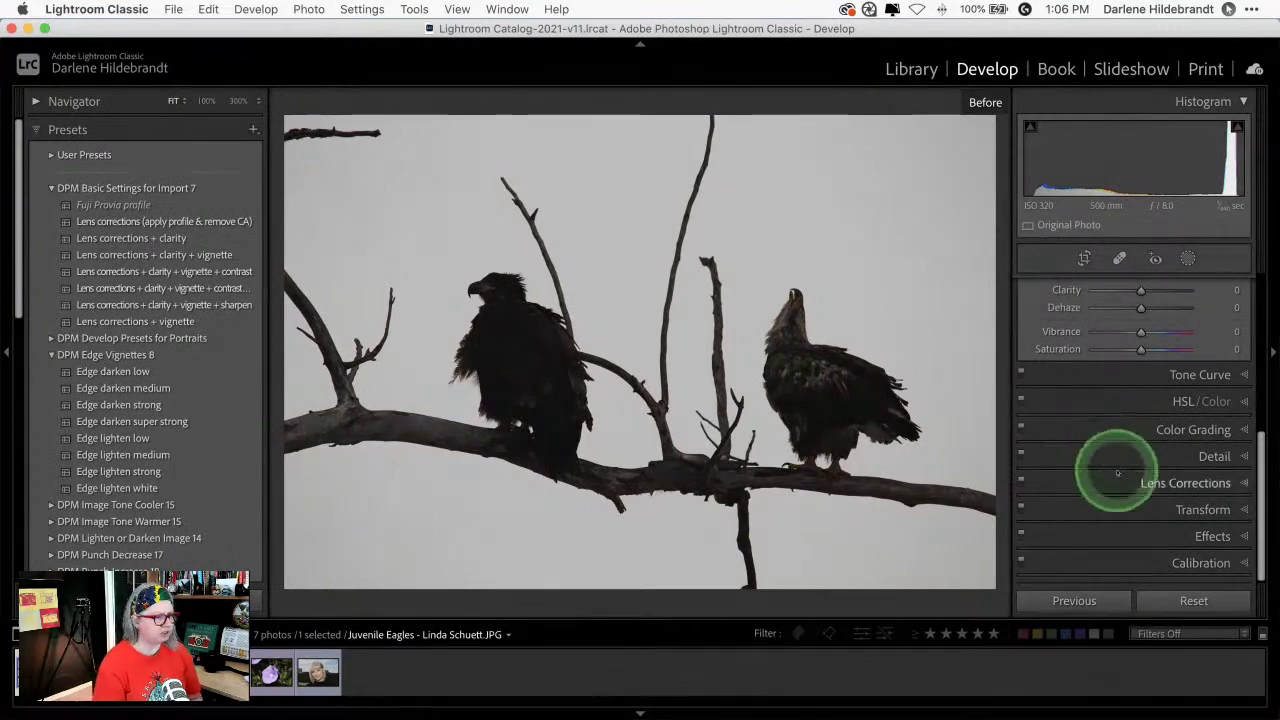
key(backslash)
click(1194, 600)
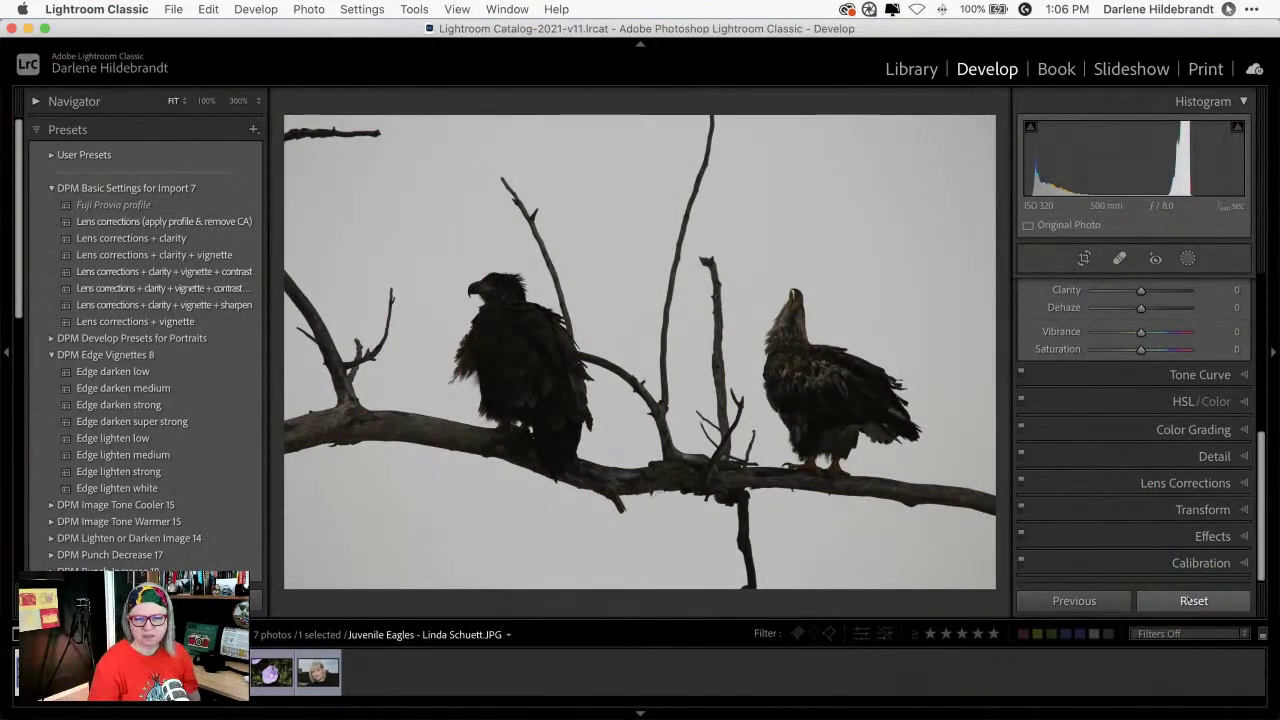
- Examine the tonal distribution in the eagles photo's histogram and look through the available profile groups
click(1149, 460)
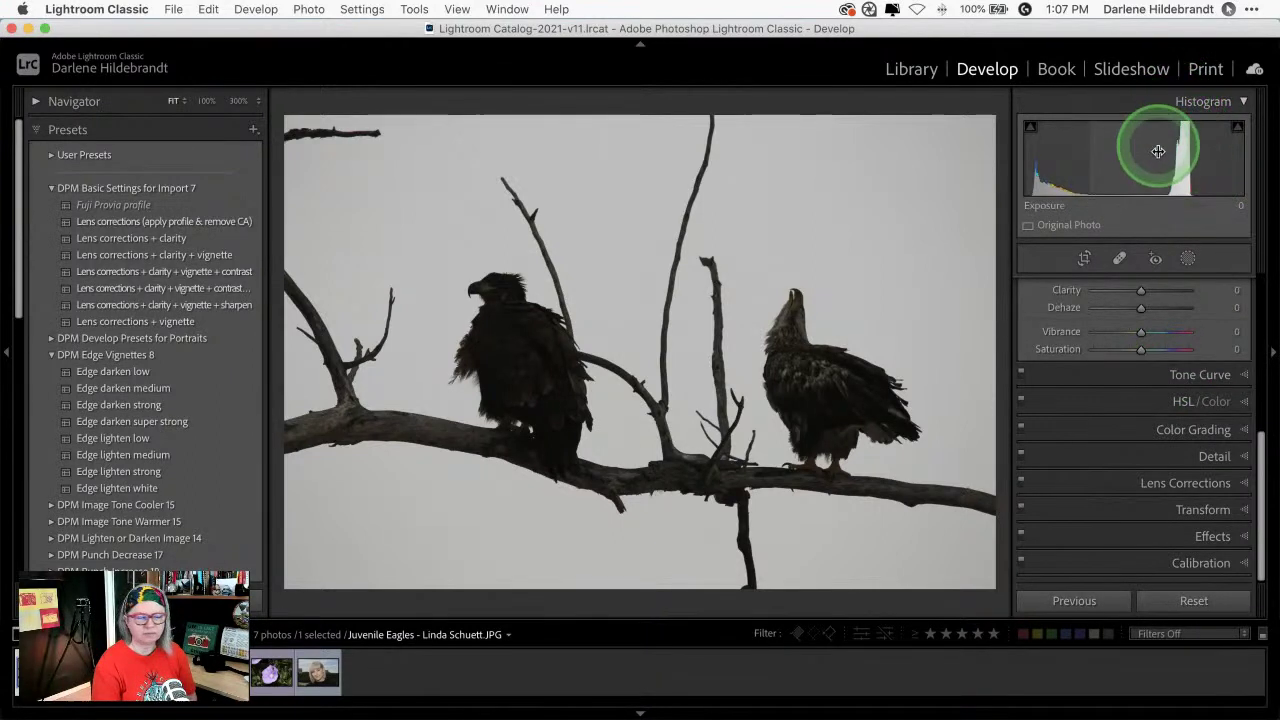
click(1236, 178)
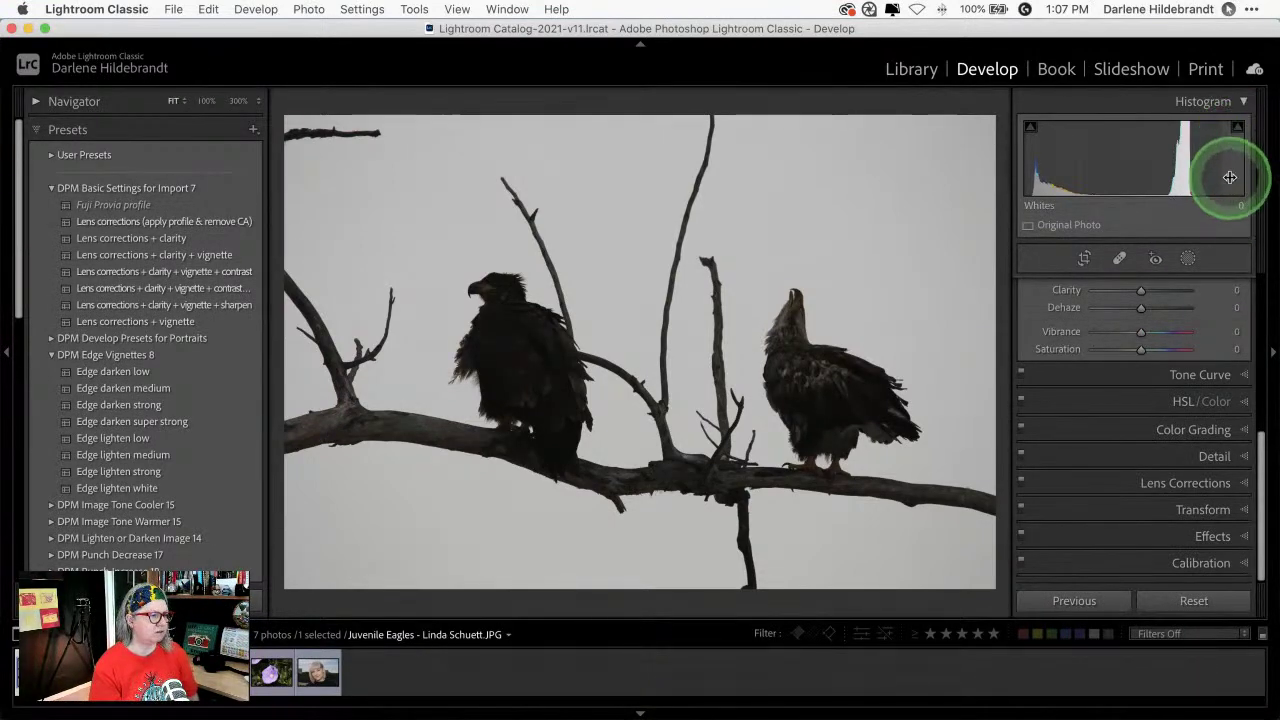
click(1226, 178)
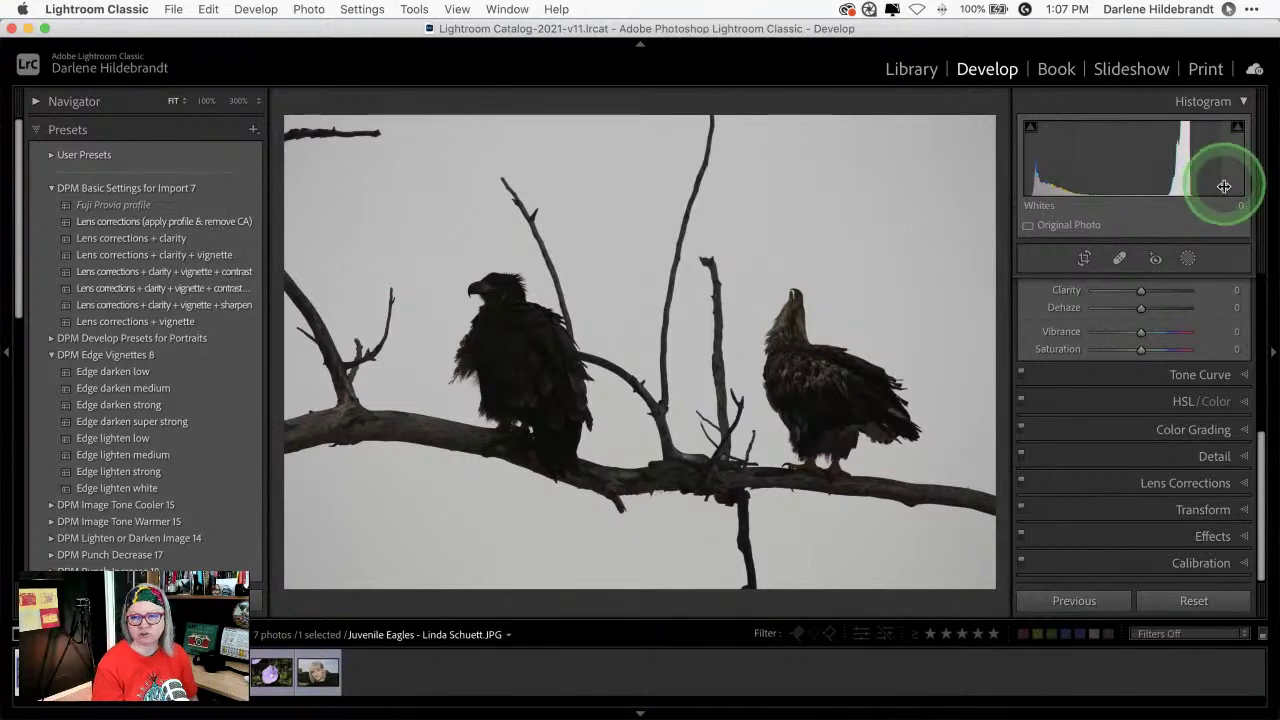
click(1228, 172)
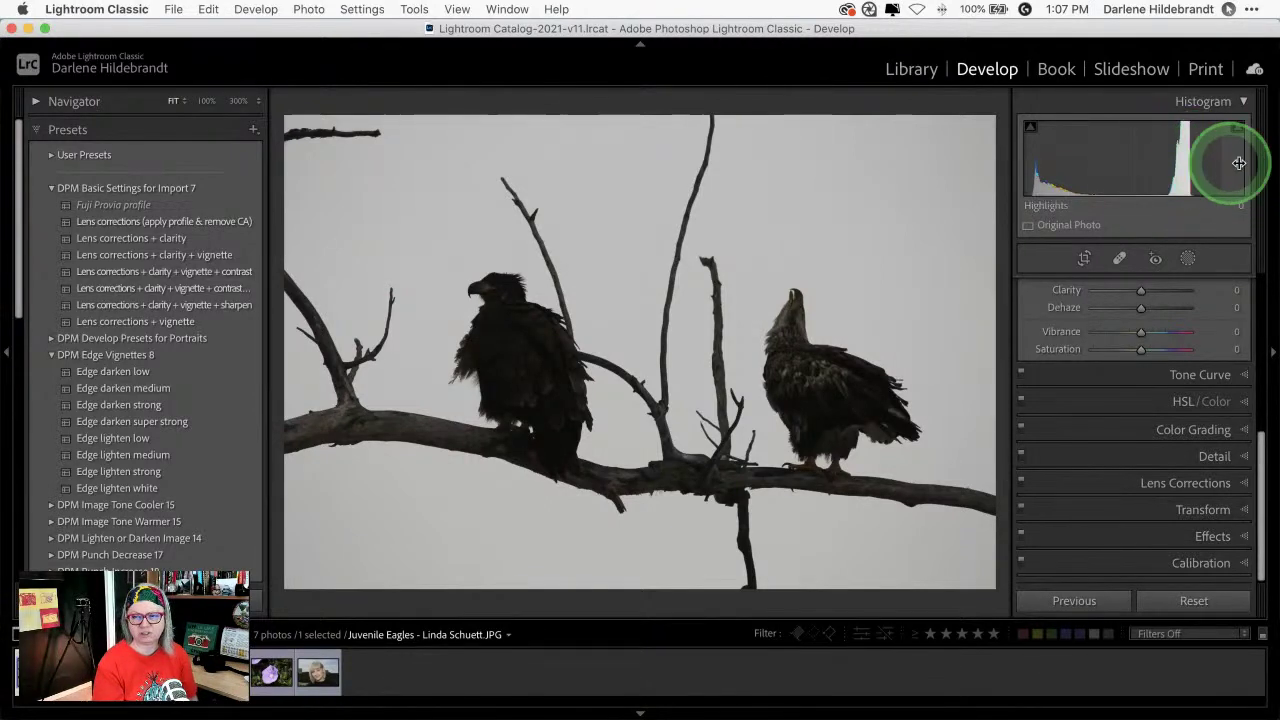
scroll(1148, 404, up, 5)
scroll(1150, 410, down, 2)
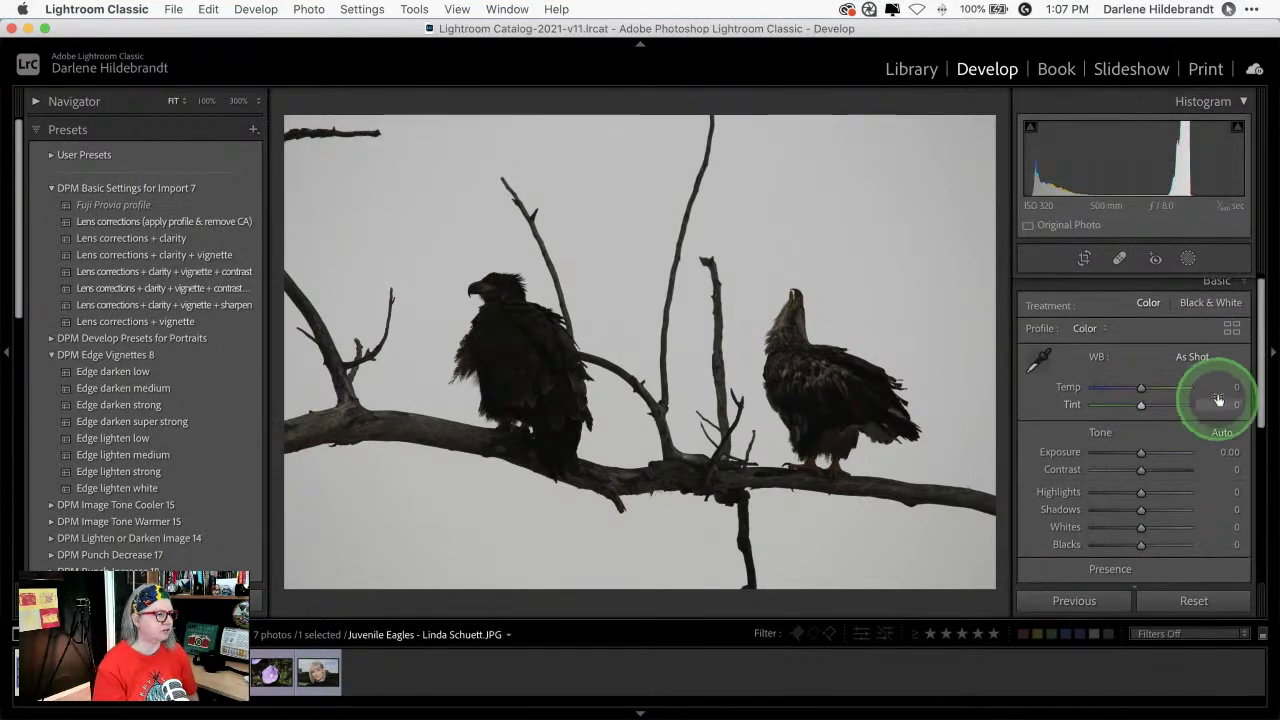
click(1227, 331)
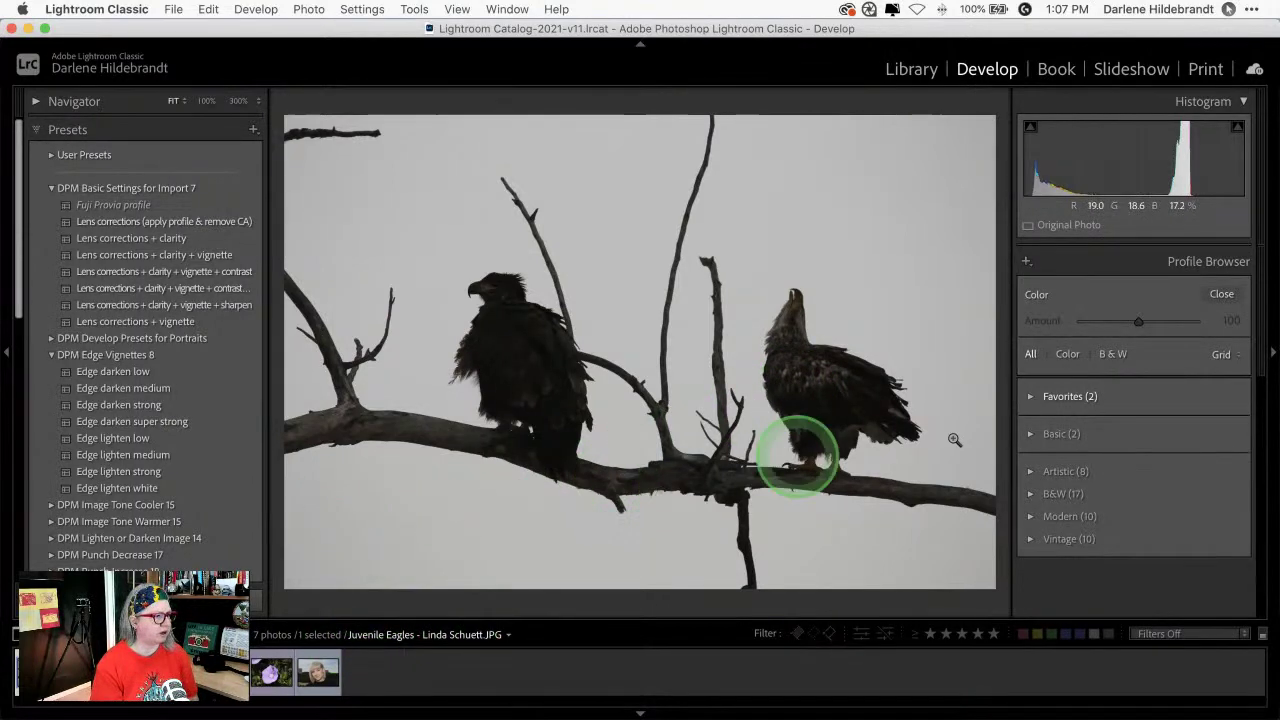
click(1221, 294)
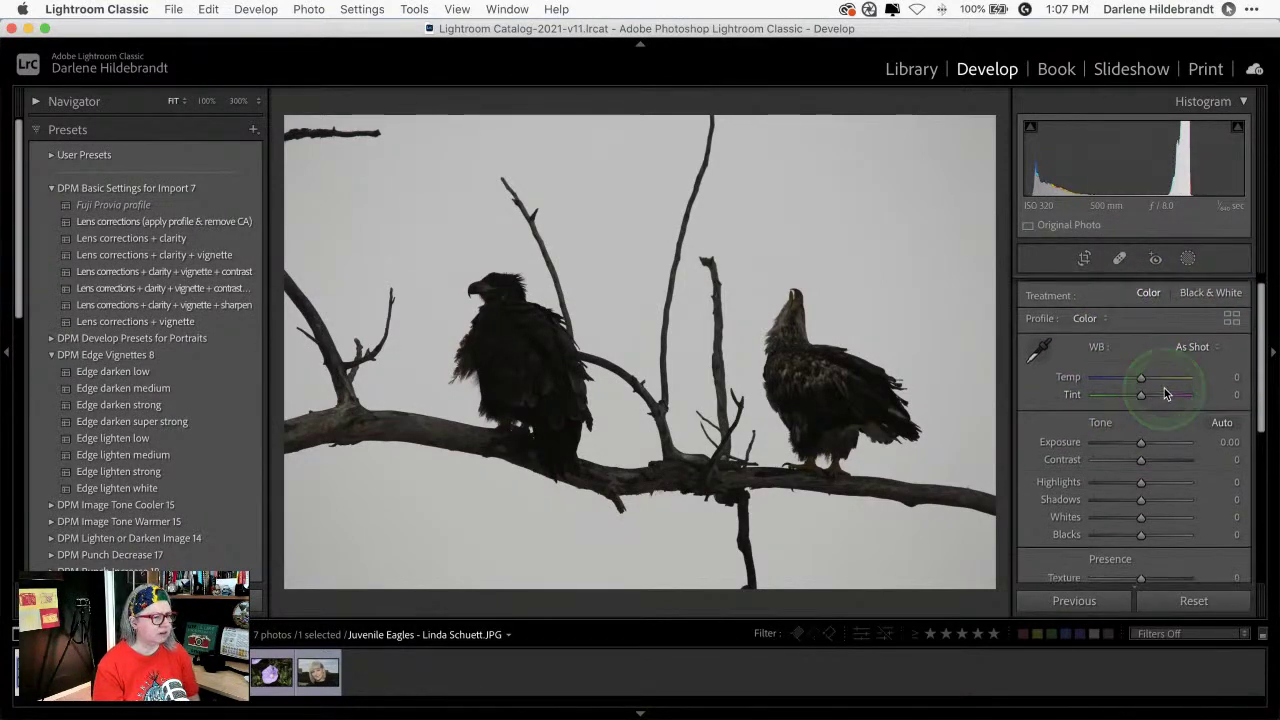
- Set the Whites automatically to +64 and compare the eagles photo with and without the change
scroll(1146, 397, down, 3)
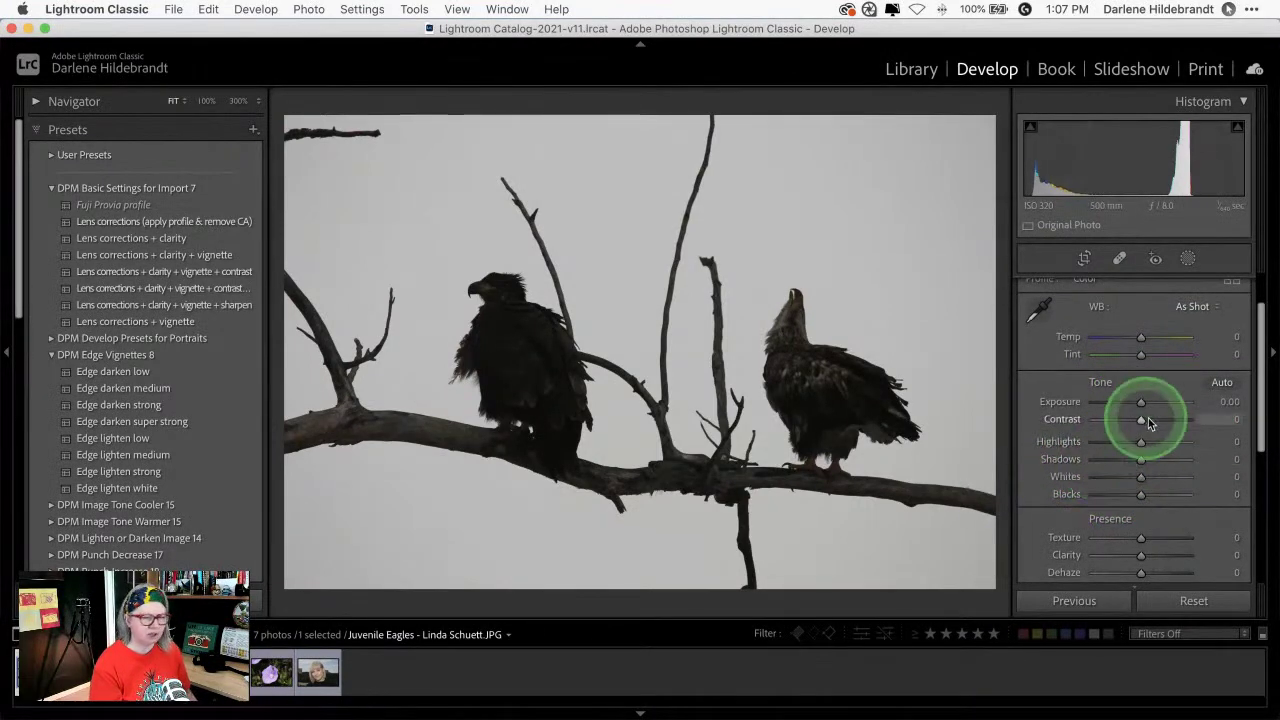
shift+double_click(1061, 478)
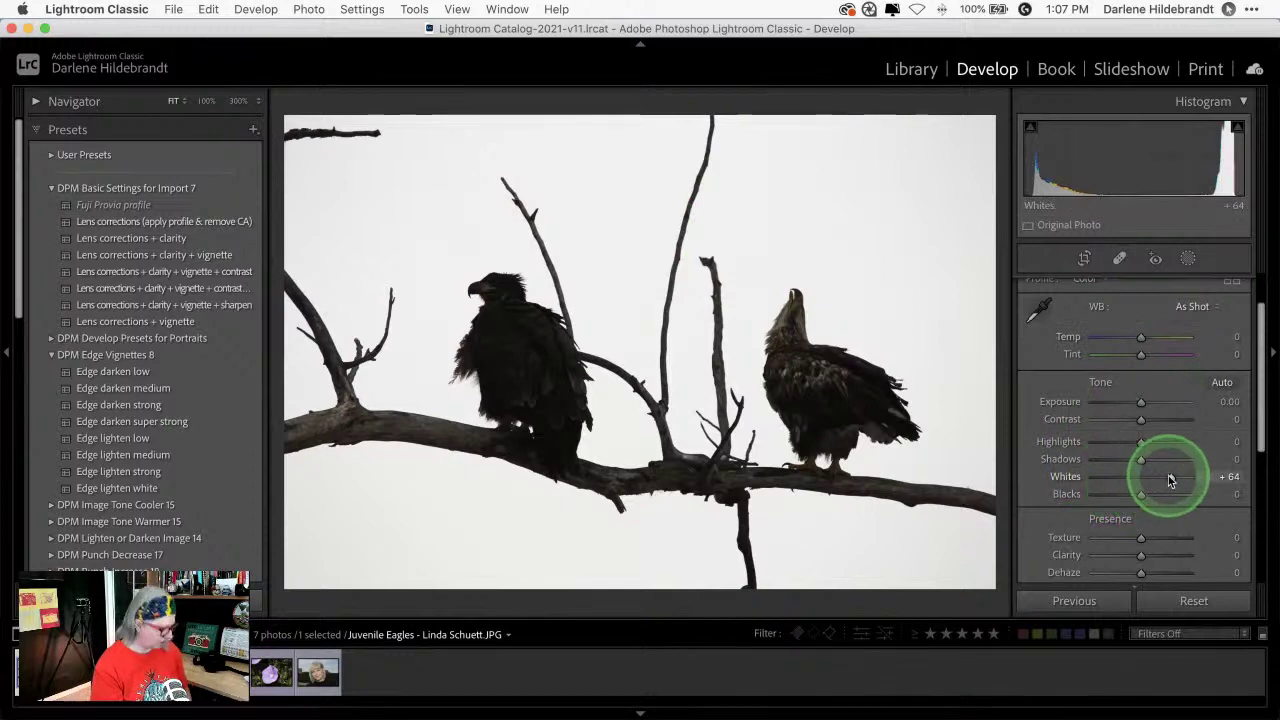
key(super+z)
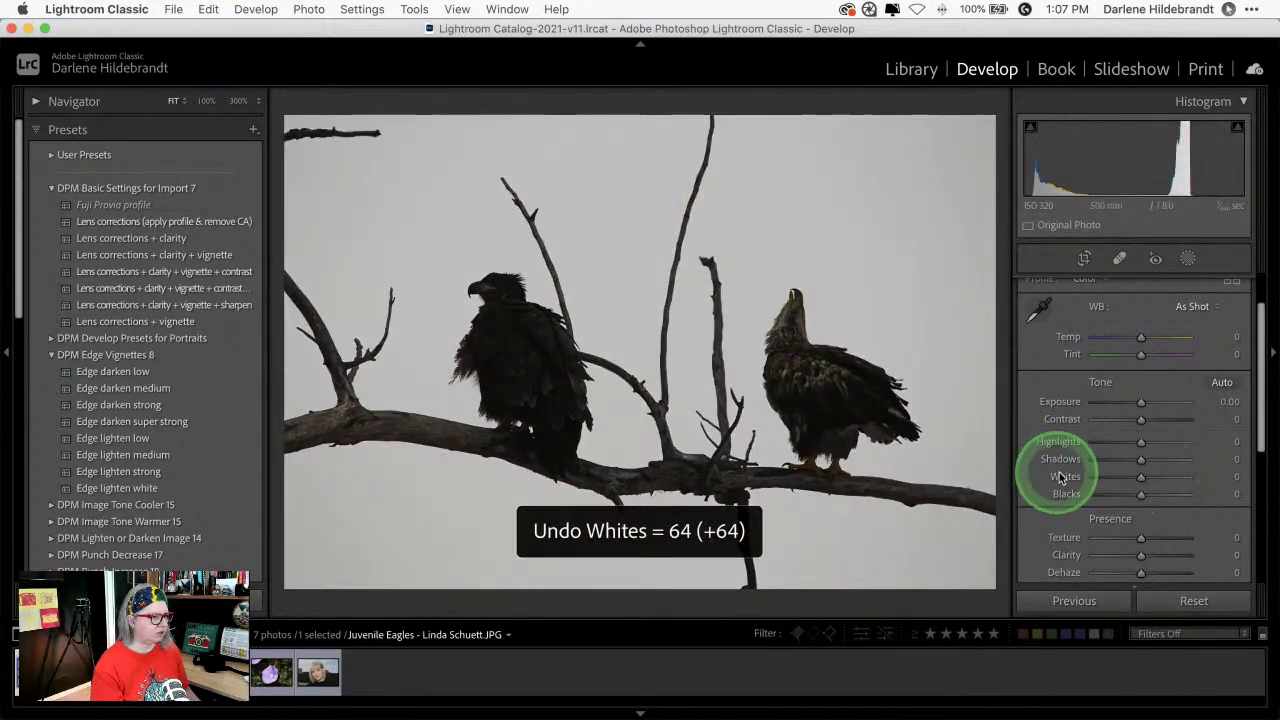
key(super+shift+z)
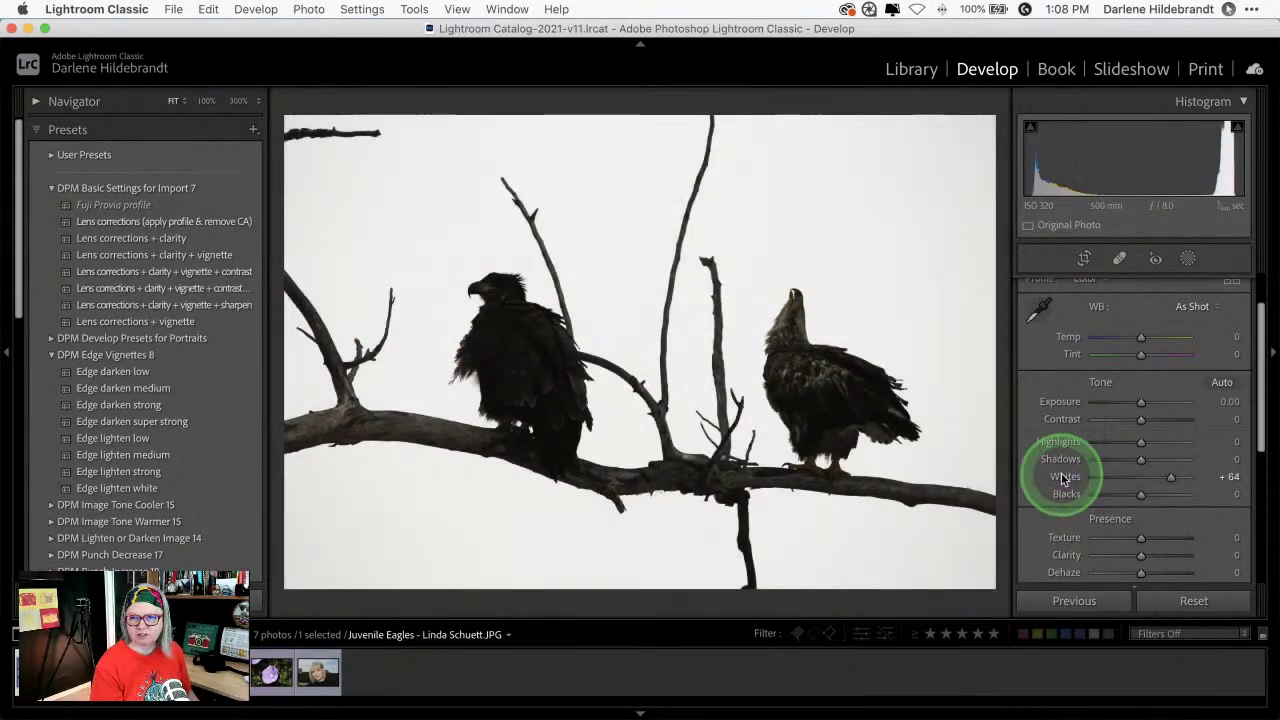
- Set the Blacks automatically to -27 and compare the eagles photo before and after the edits
click(1063, 488)
drag(1064, 500, 1064, 500)
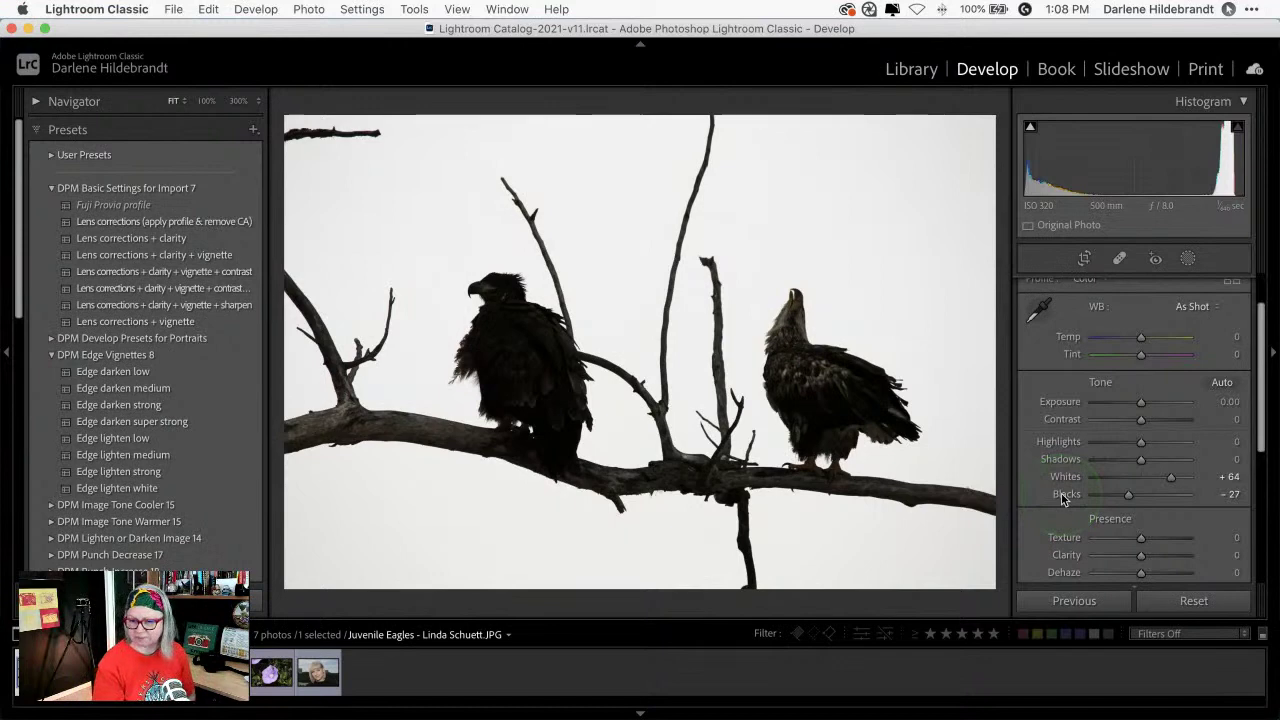
key(backslash)
key(backslash)
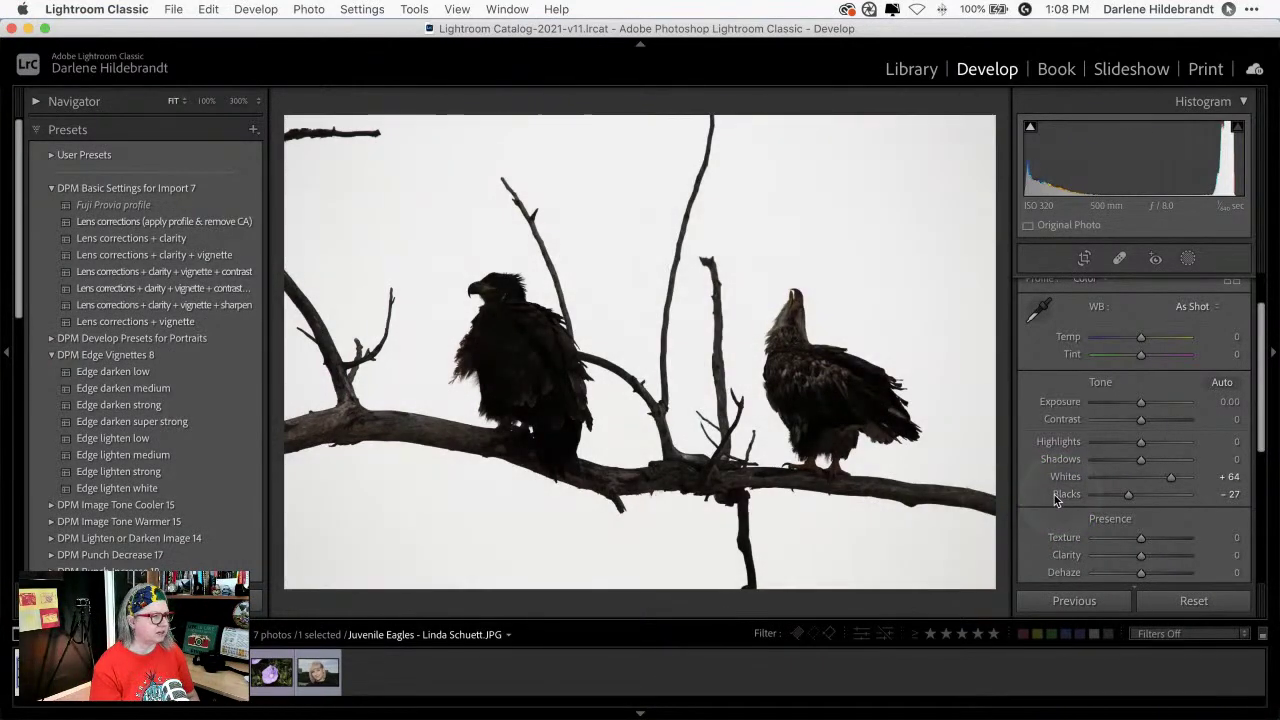
click(1063, 497)
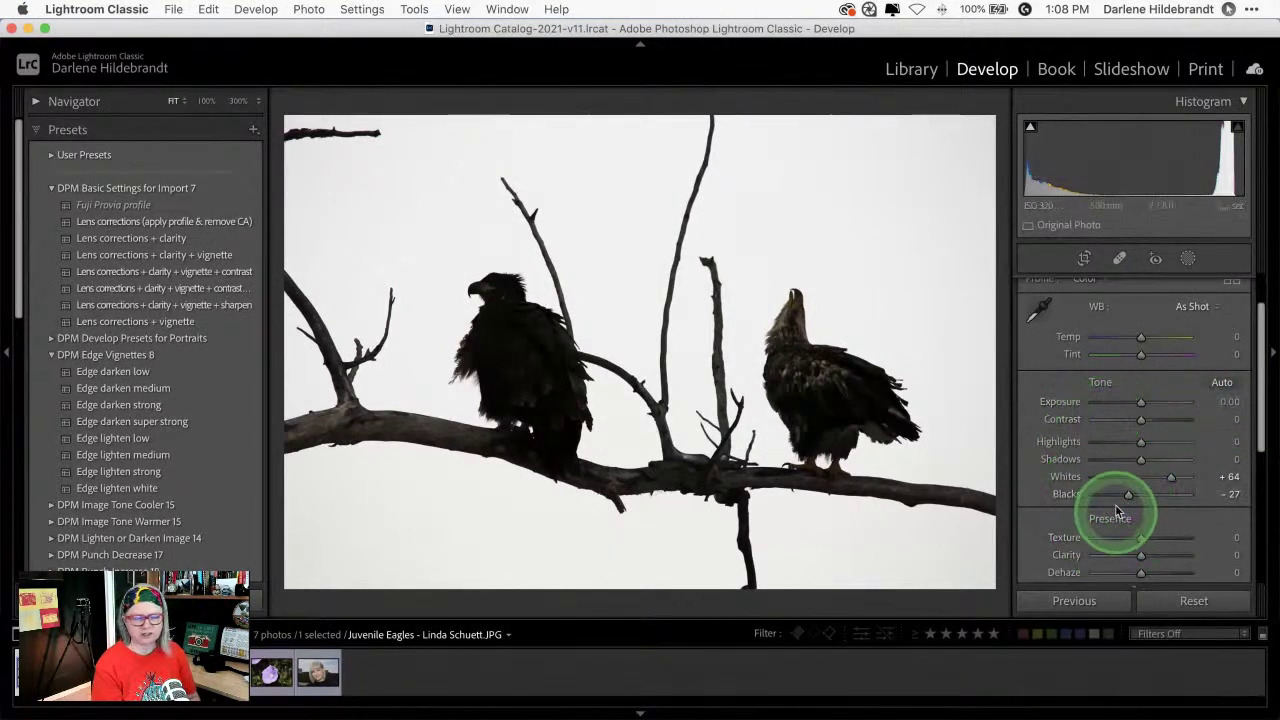
- Raise Exposure to +0.75 and reduce Whites to +51, checking highlight clipping and the upper-left branch at 100%
mouse_move(1141, 404)
mouse_down()
mouse_move(1173, 405)
mouse_move(1144, 395)
mouse_up()
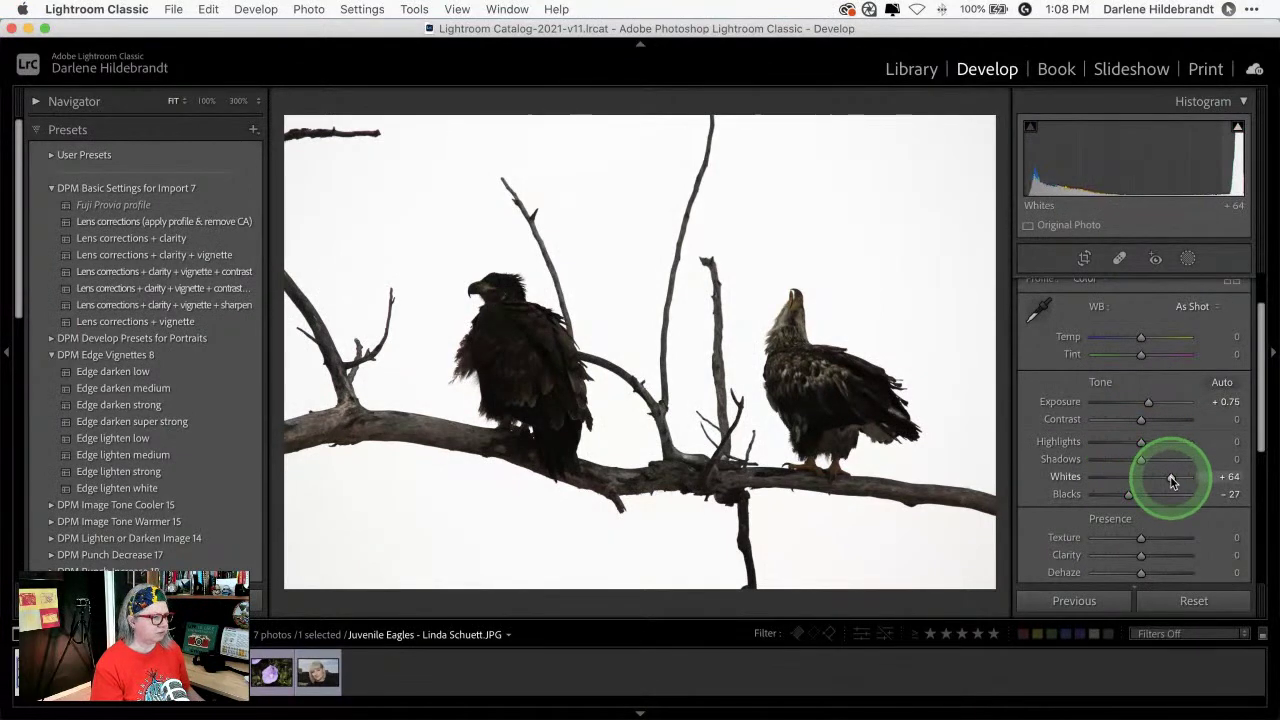
alt+click(1172, 481)
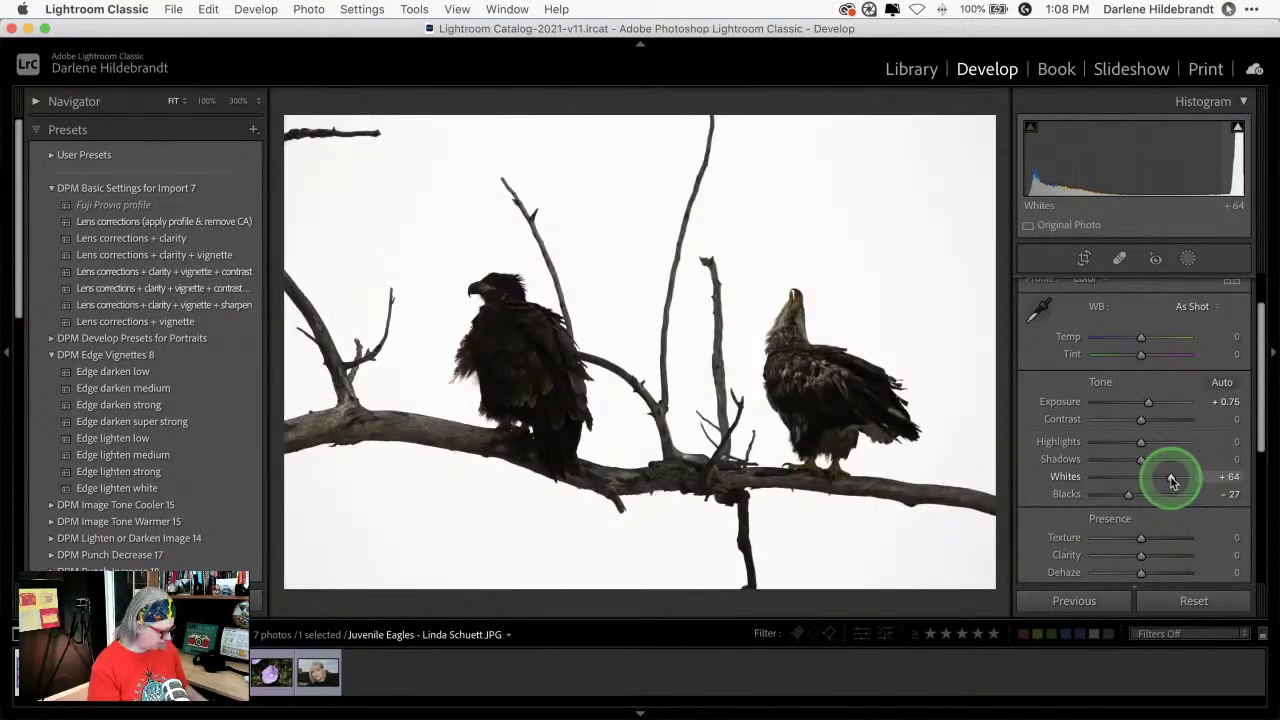
alt+click(1172, 481)
drag(1172, 481, 1165, 476)
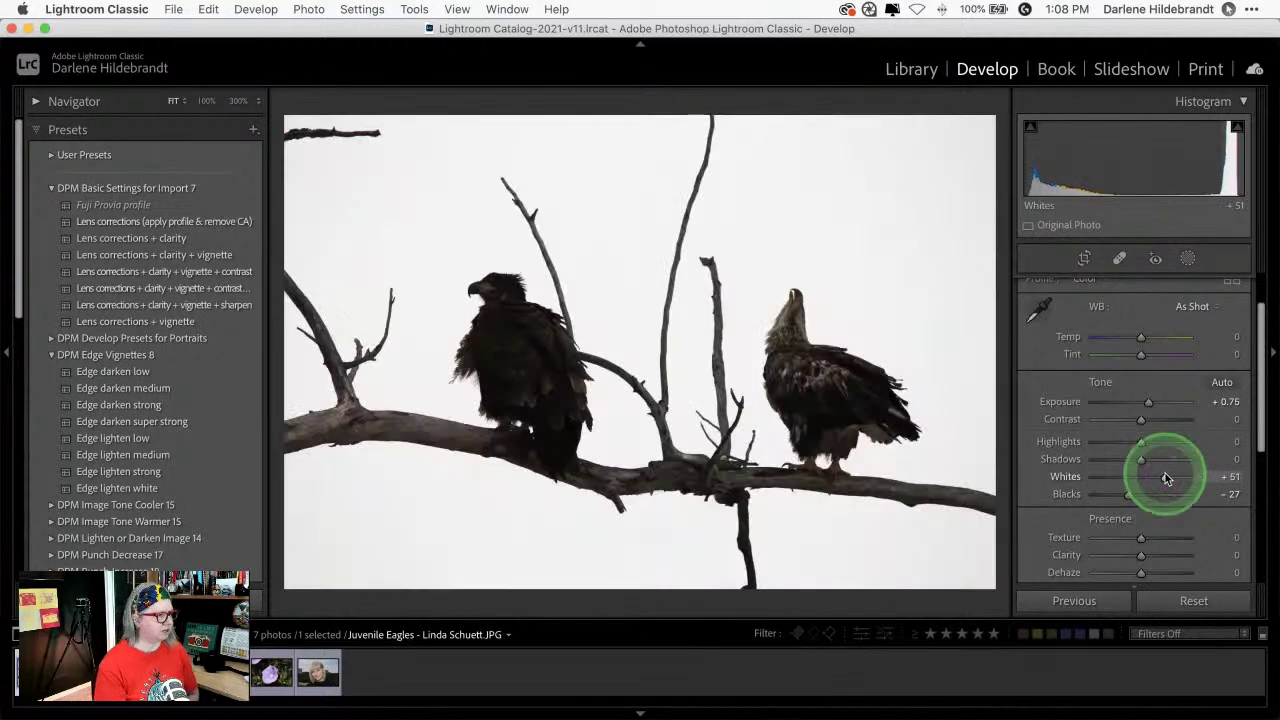
click(331, 148)
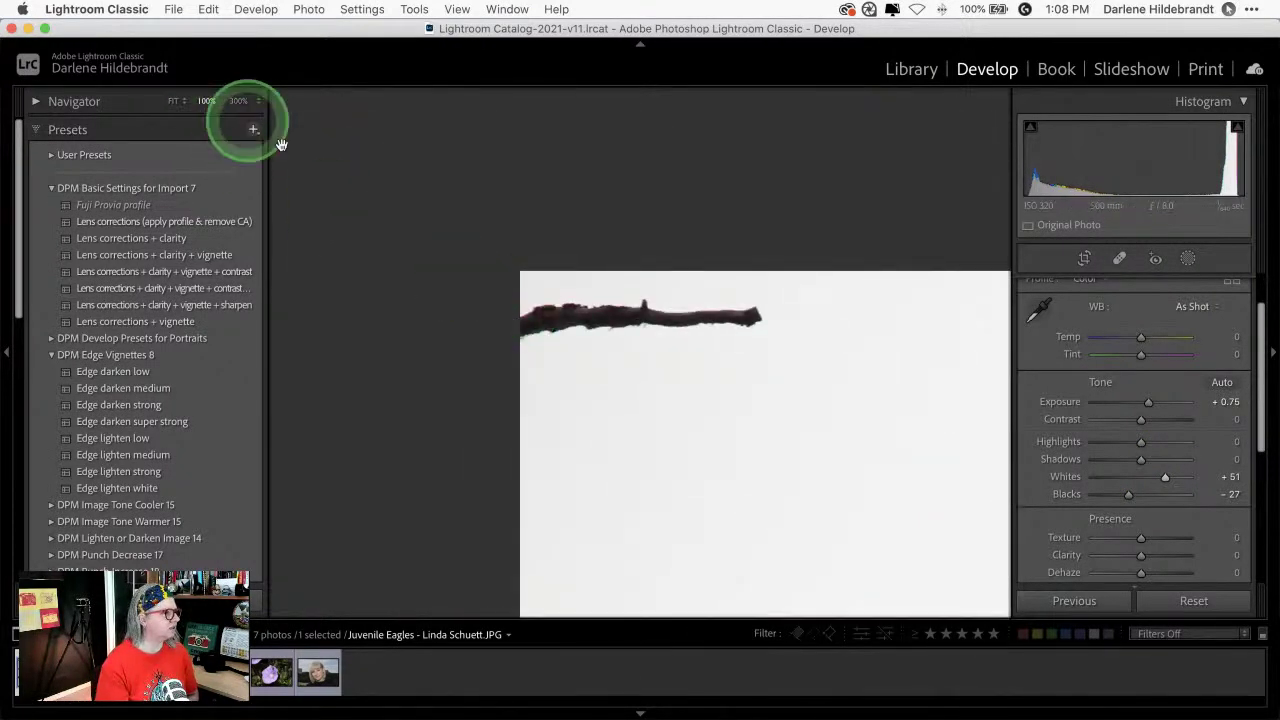
click(657, 399)
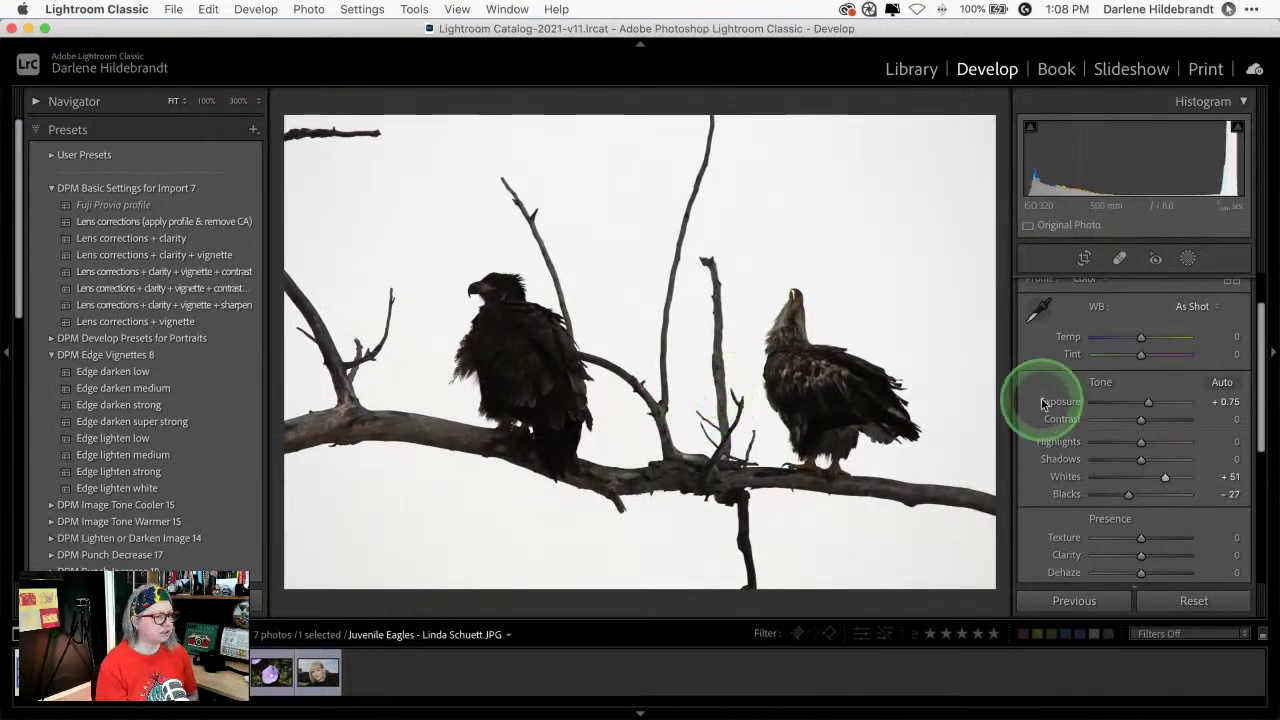
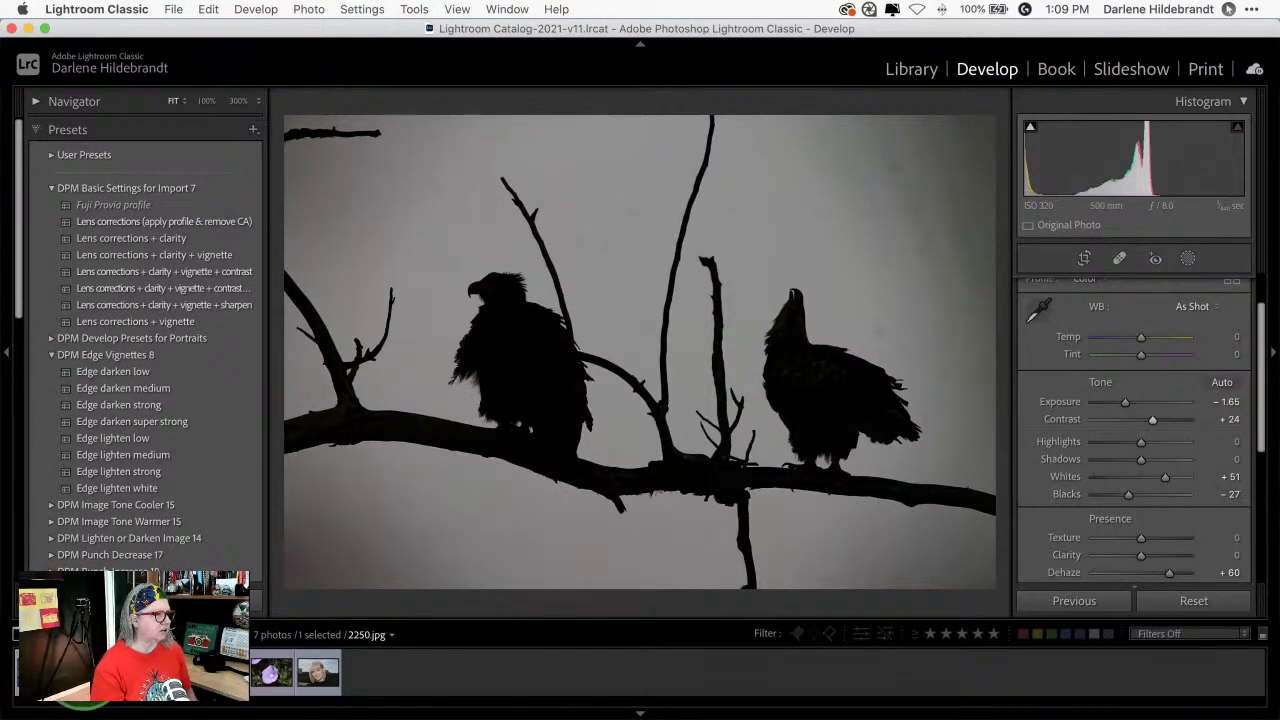
- Examine the dark spots in the cloudy sky photo 2250.jpg at 100%, then return to the whole image
click(225, 672)
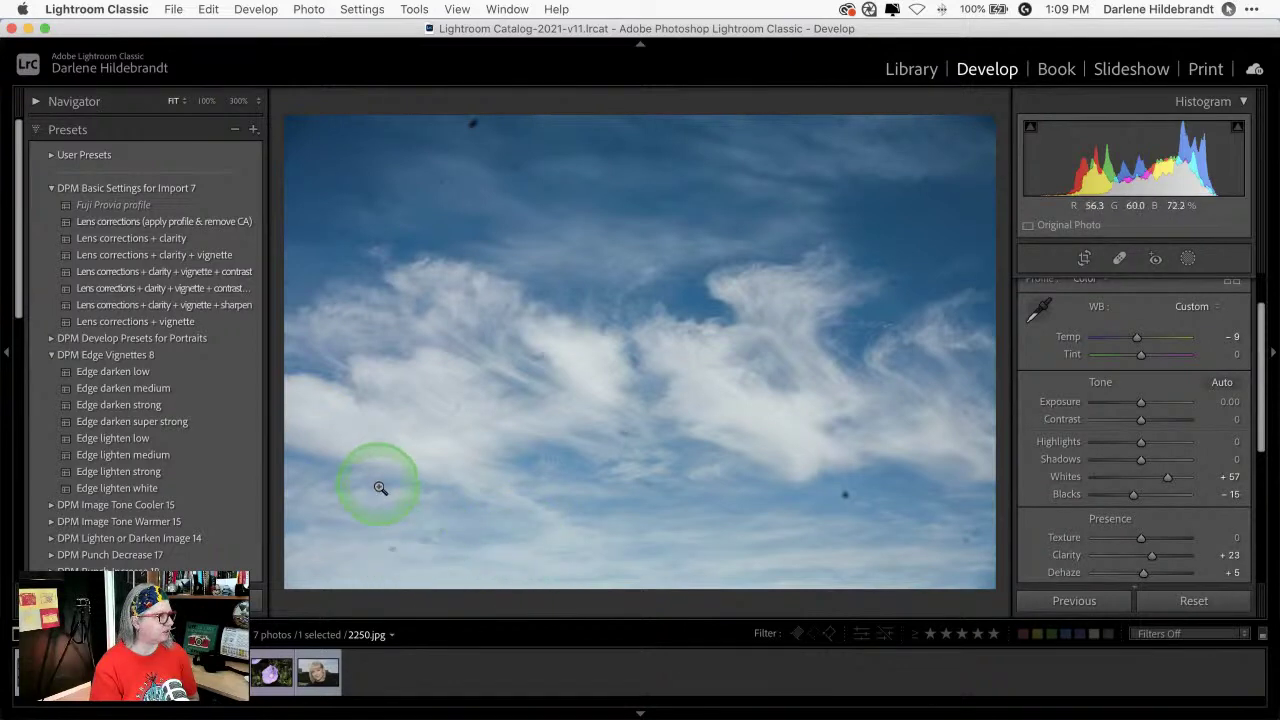
drag(374, 486, 690, 375)
drag(404, 550, 673, 303)
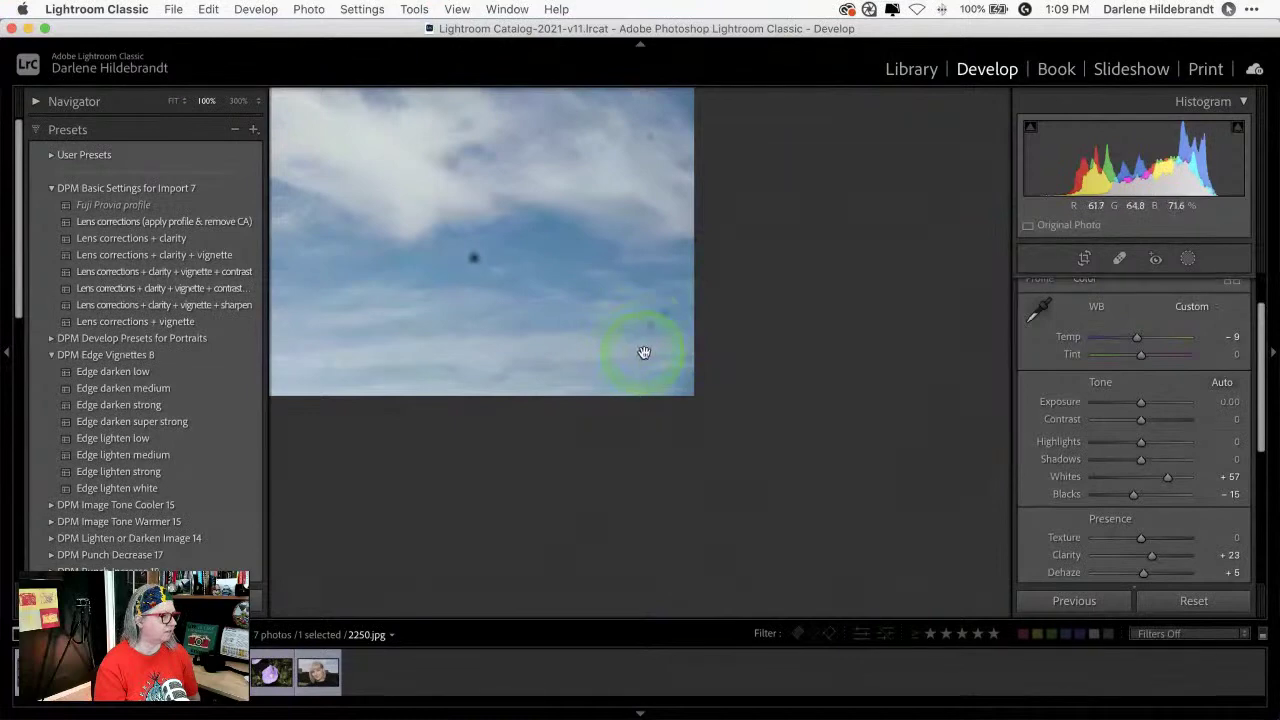
drag(398, 285, 411, 298)
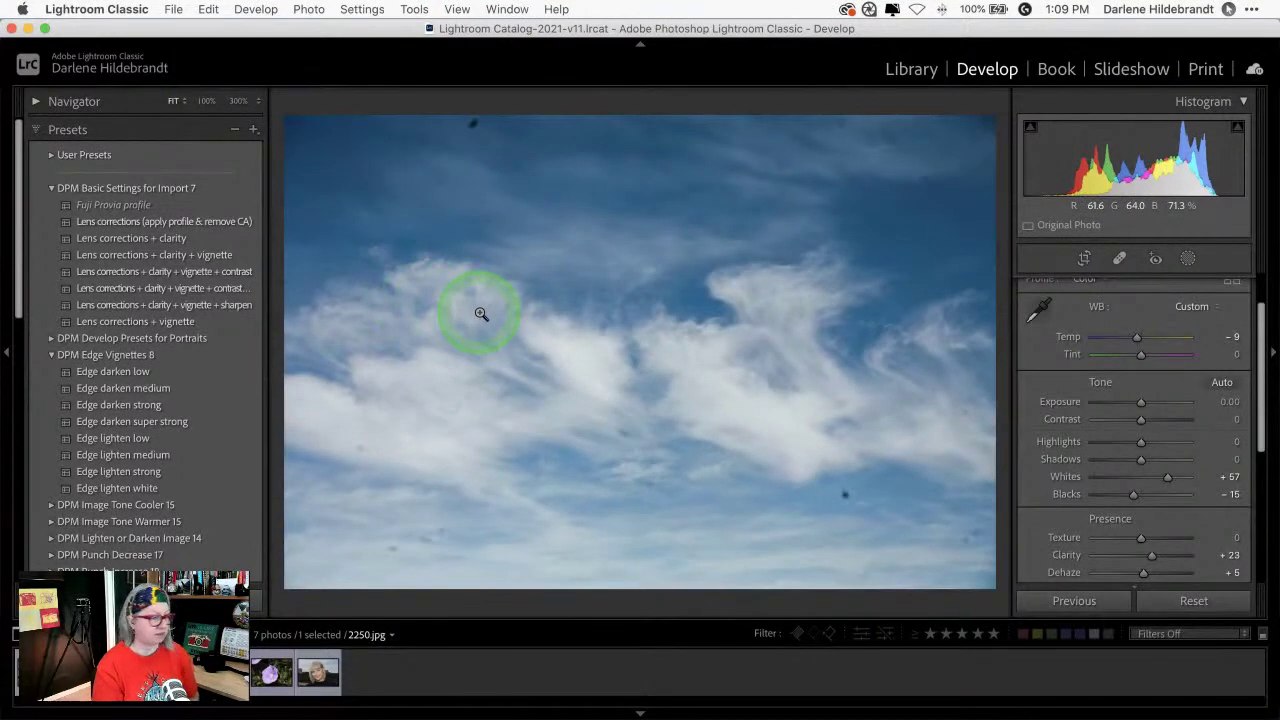
key(Right)
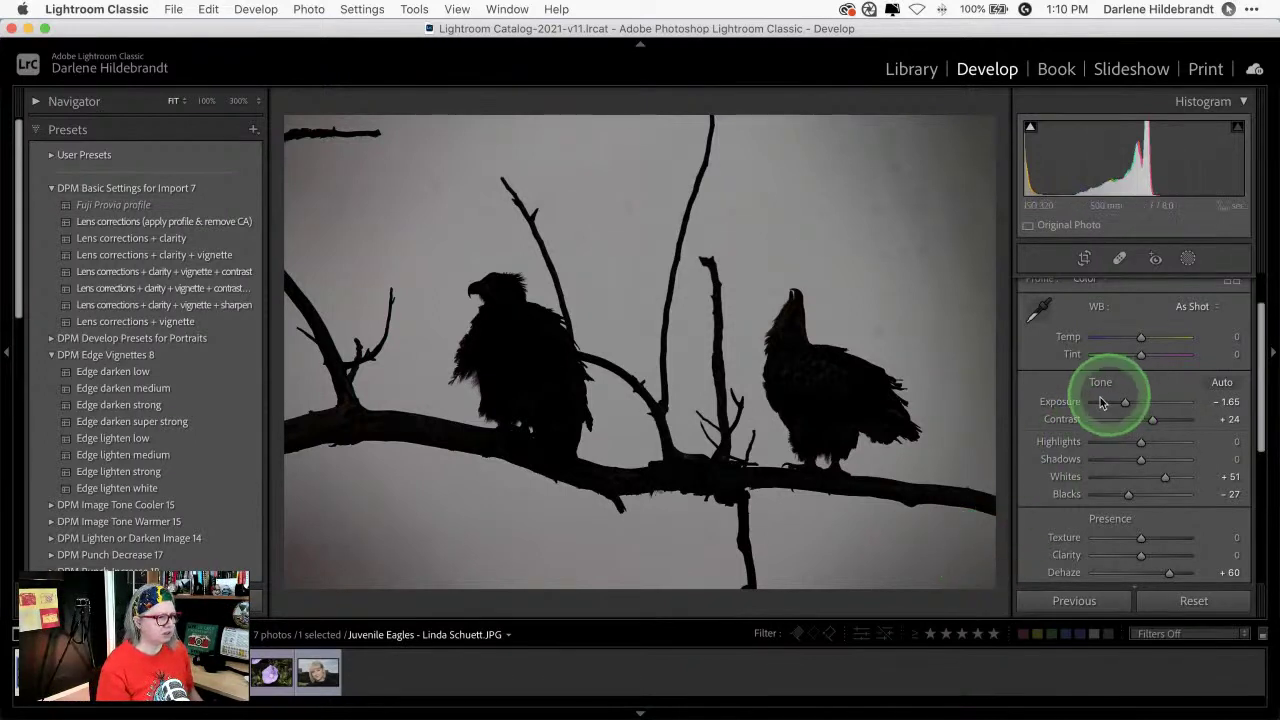
- Set the eagles photo's Exposure to +0.05 and reset Contrast and Dehaze to 0
drag(1055, 405, 1140, 399)
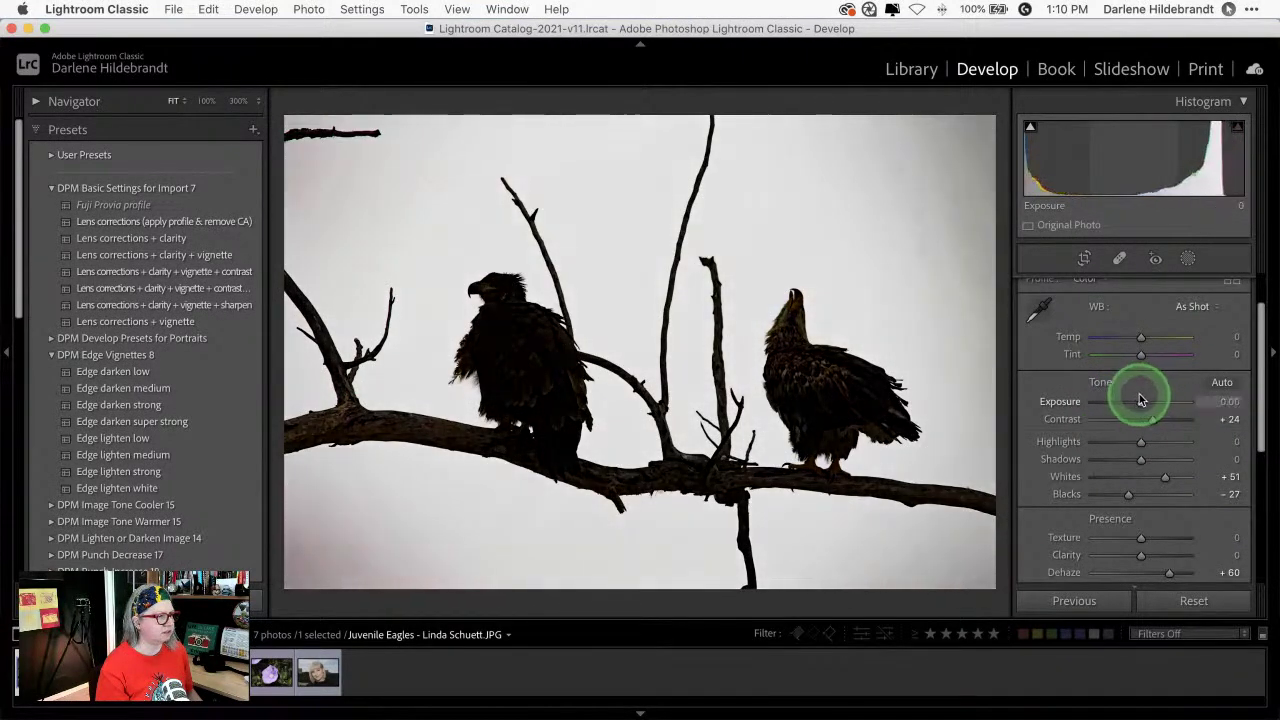
double_click(1060, 419)
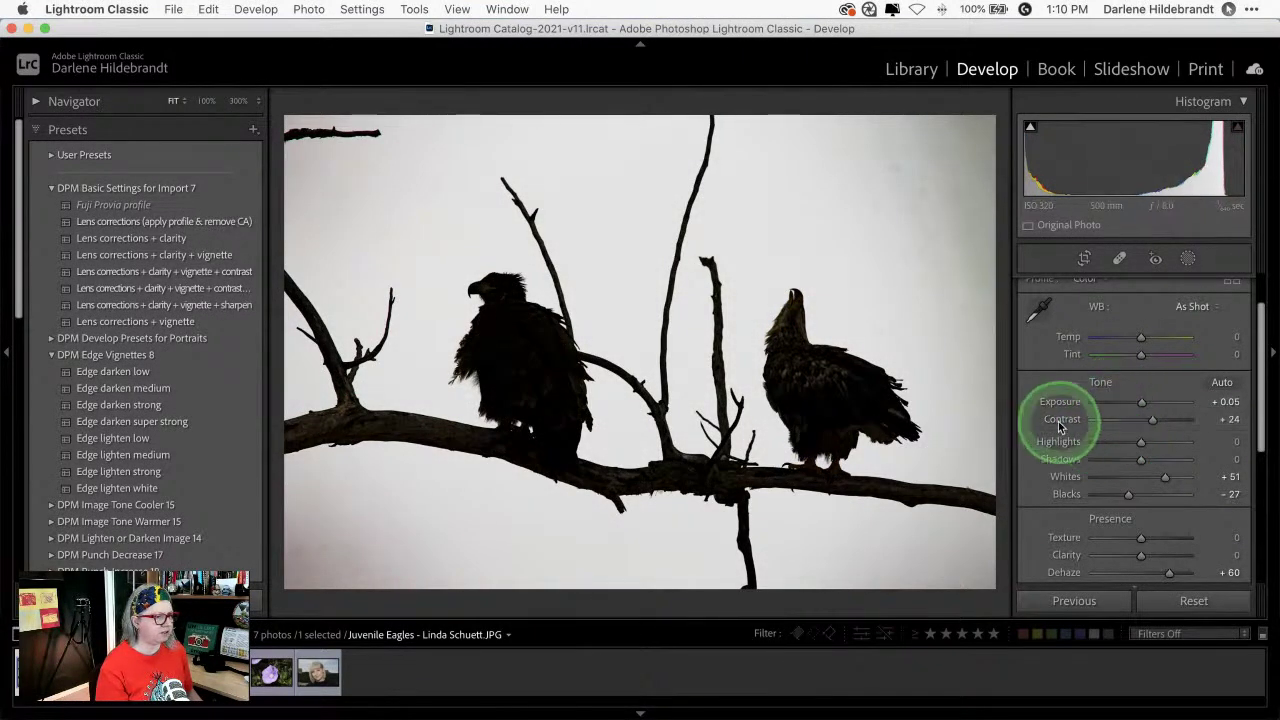
double_click(1063, 570)
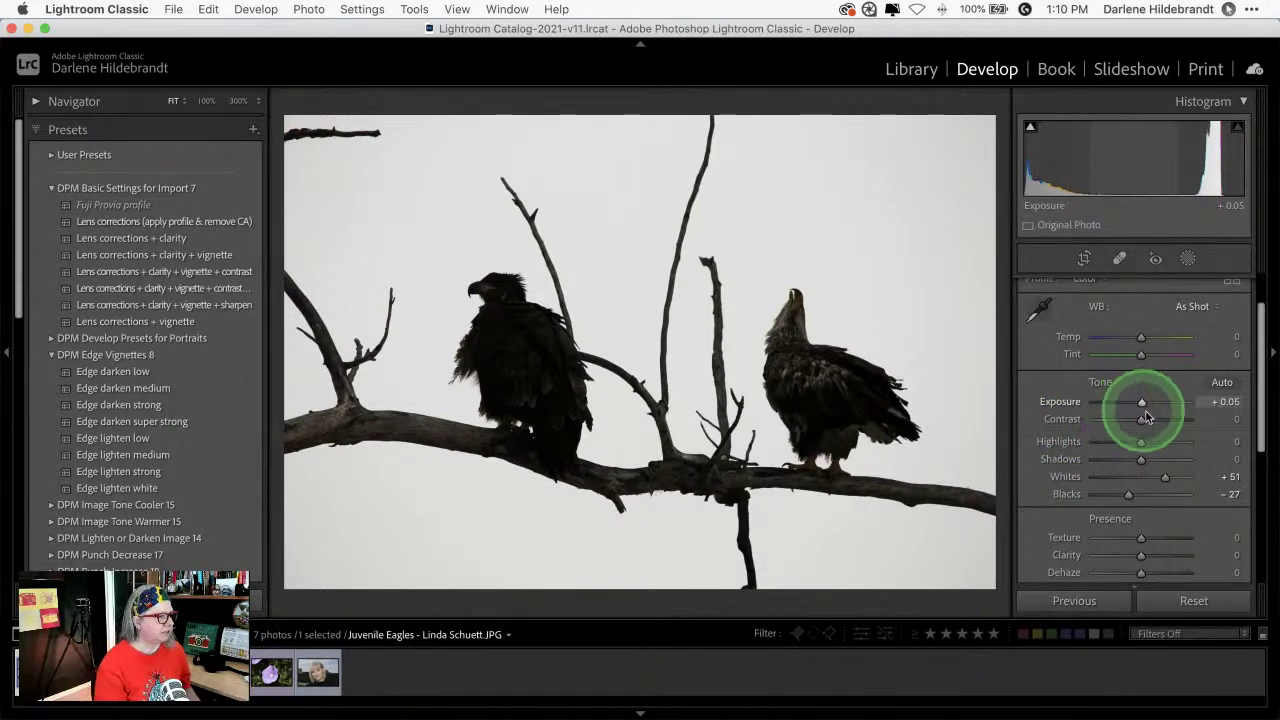
- Lower Exposure to -1.35 and examine the upper-left branch at 300% for color fringing along its edges
drag(1141, 402, 1127, 402)
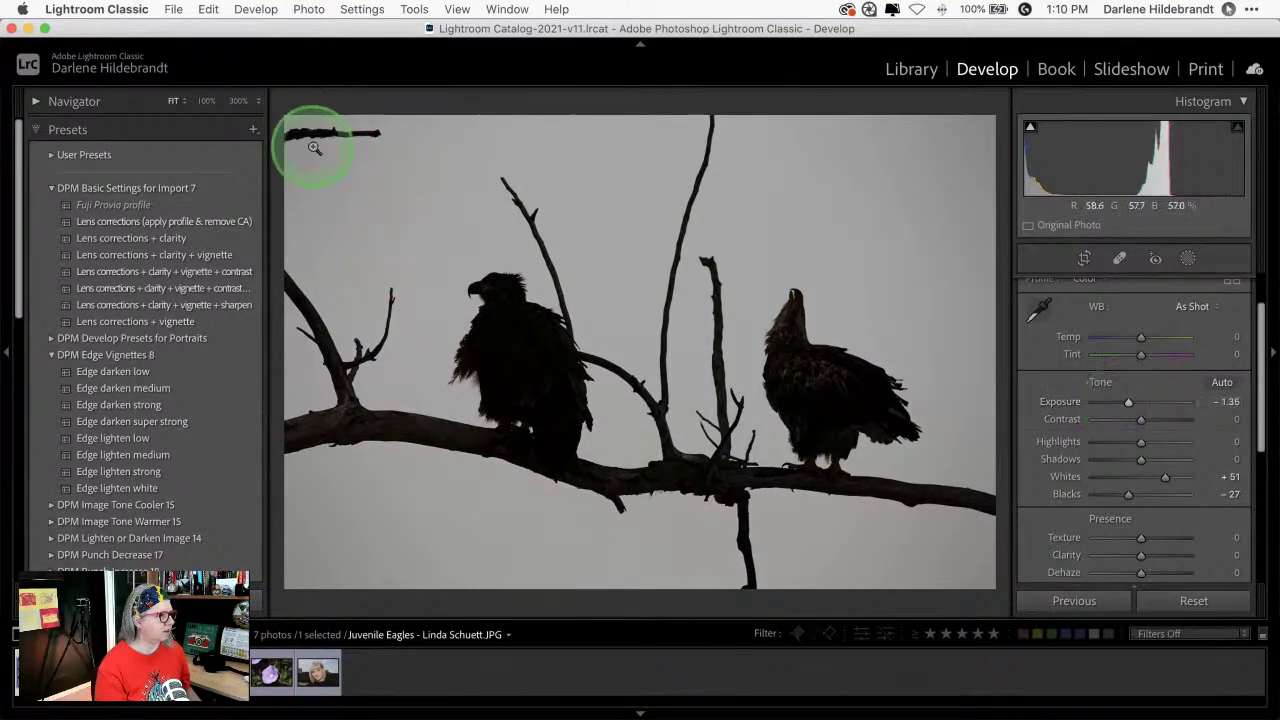
click(339, 172)
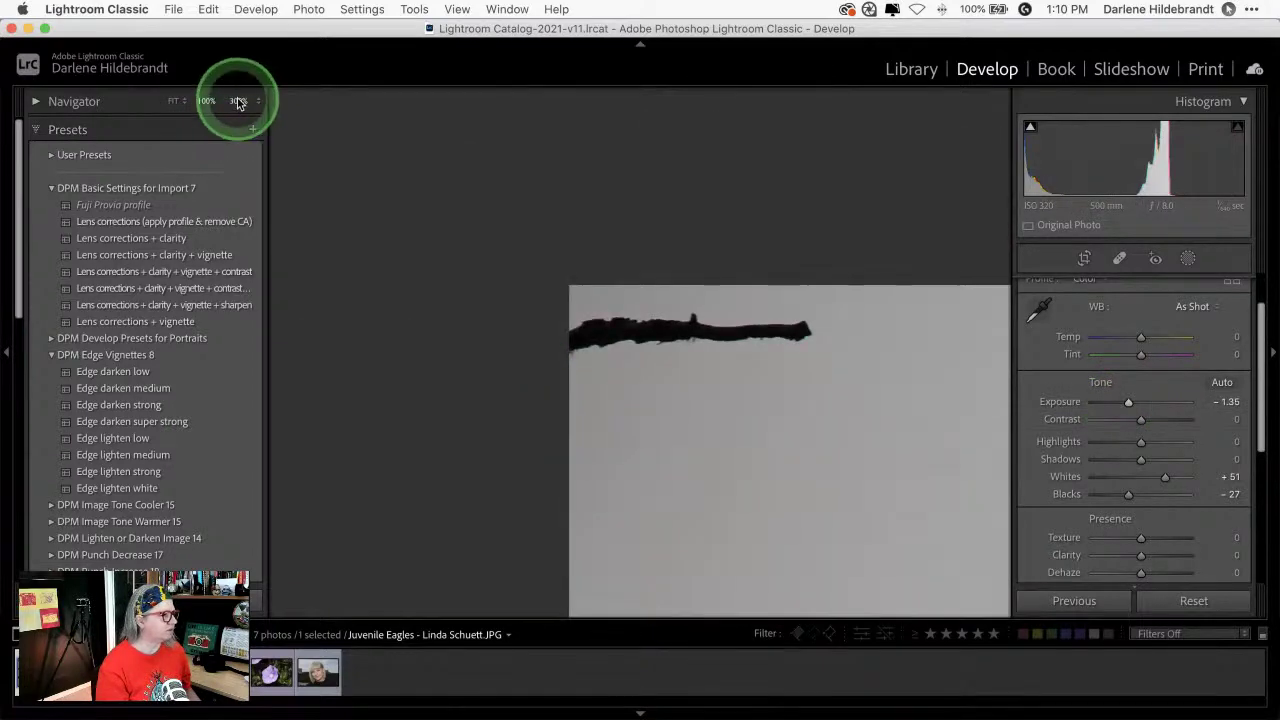
scroll(1220, 490, down, 5)
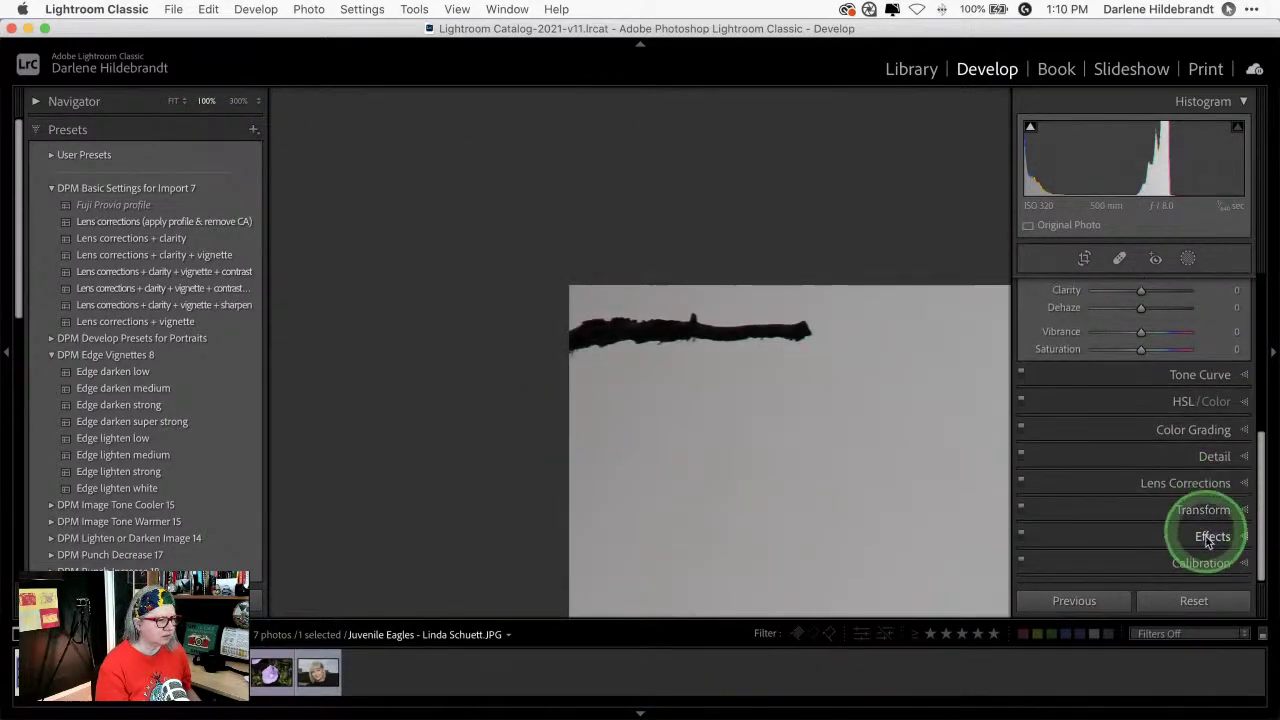
click(1183, 485)
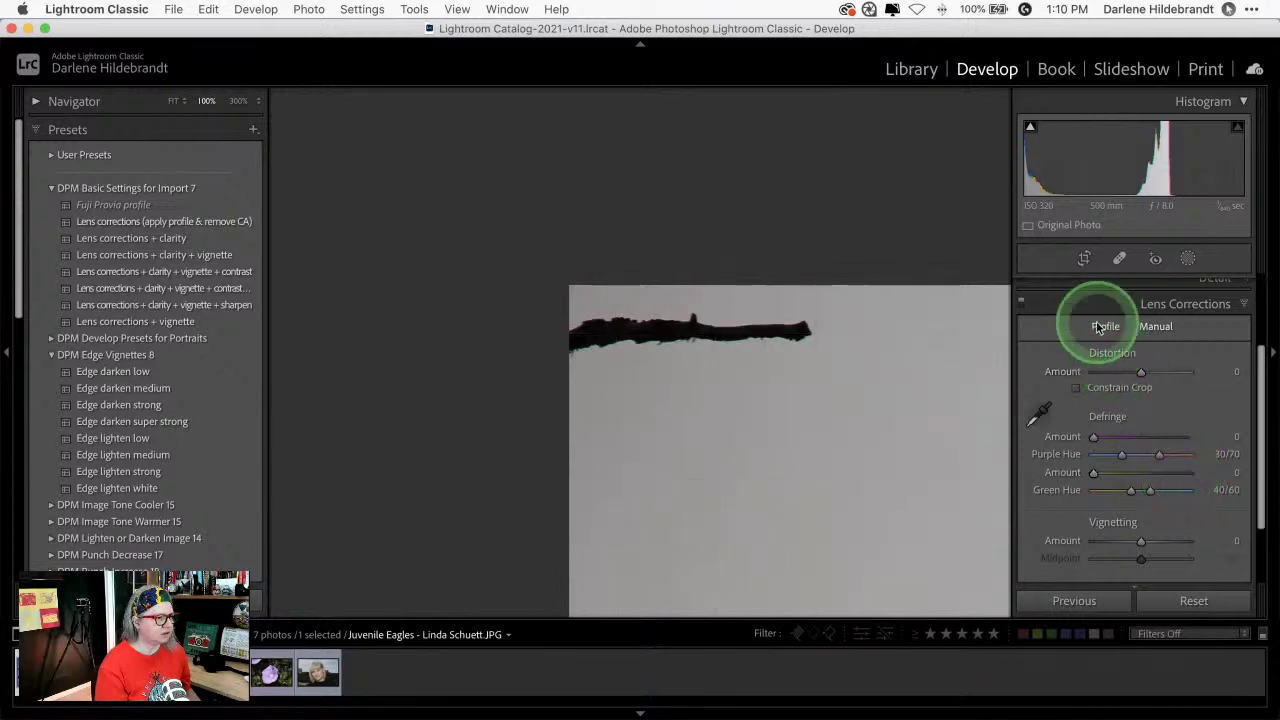
click(1105, 326)
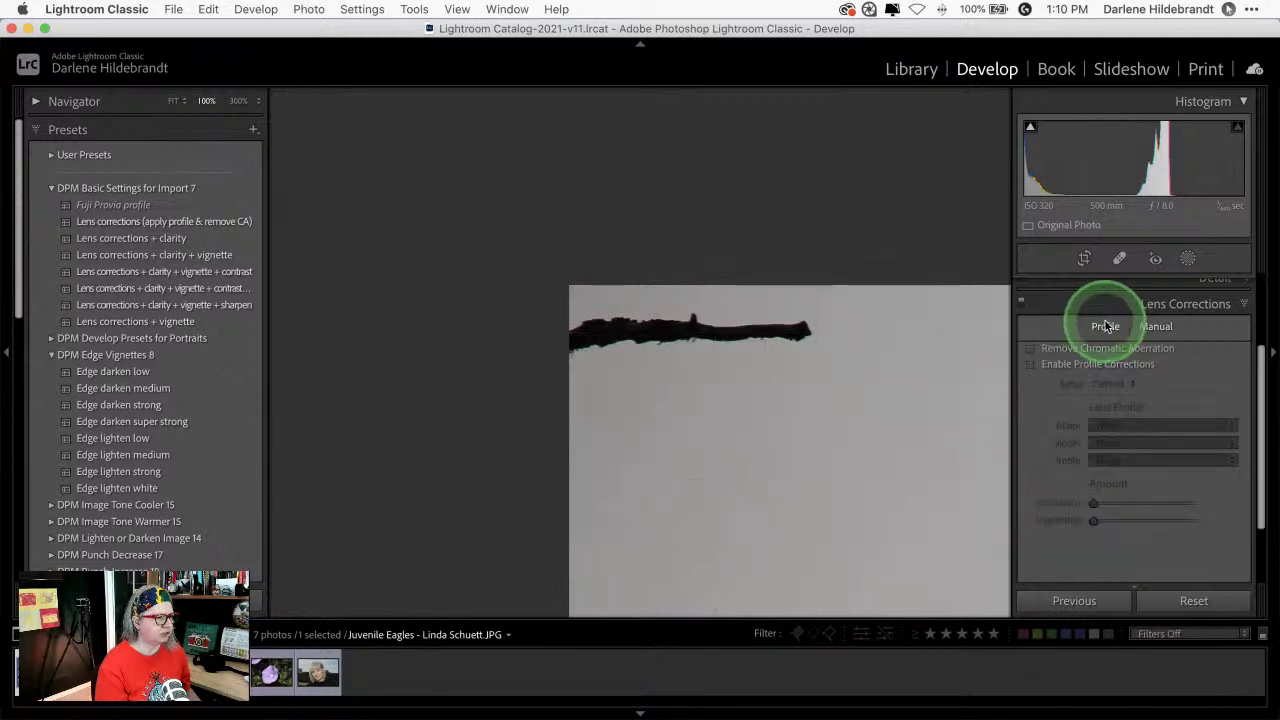
click(238, 101)
drag(679, 344, 534, 386)
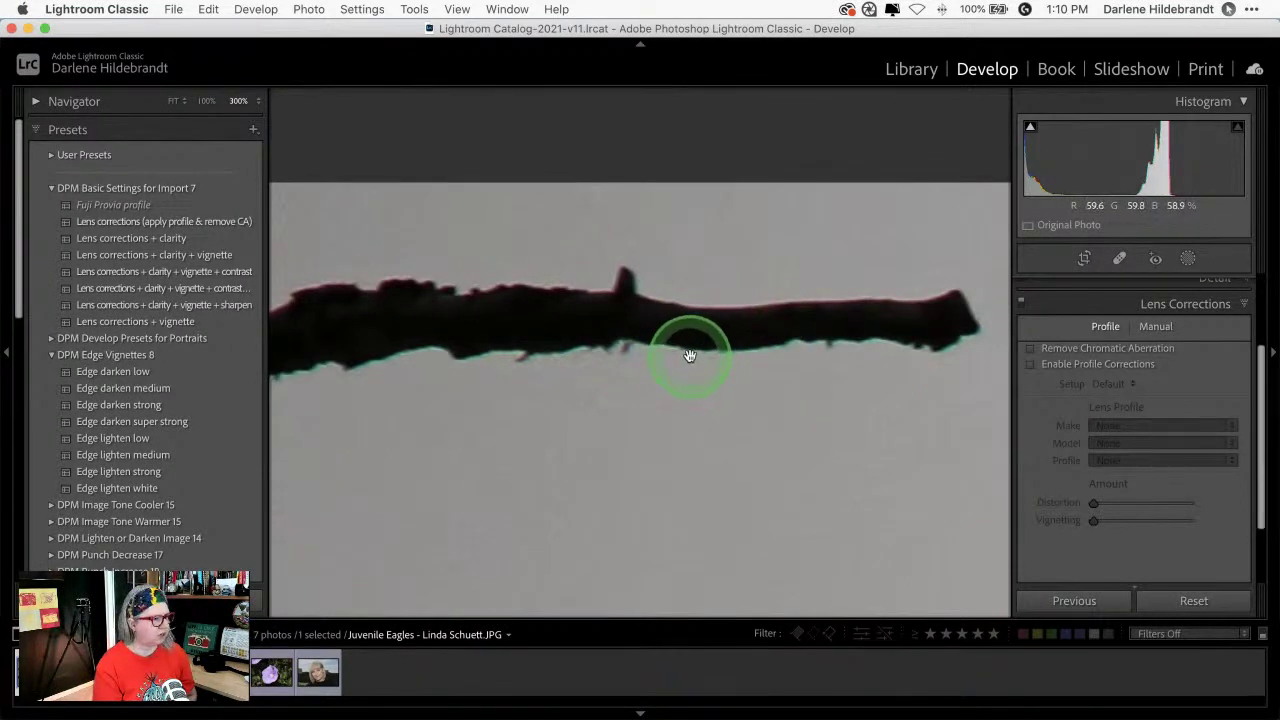
- Set the eagles photo's Exposure to +0.05 and Highlights to -57
scroll(1180, 320, up, 5)
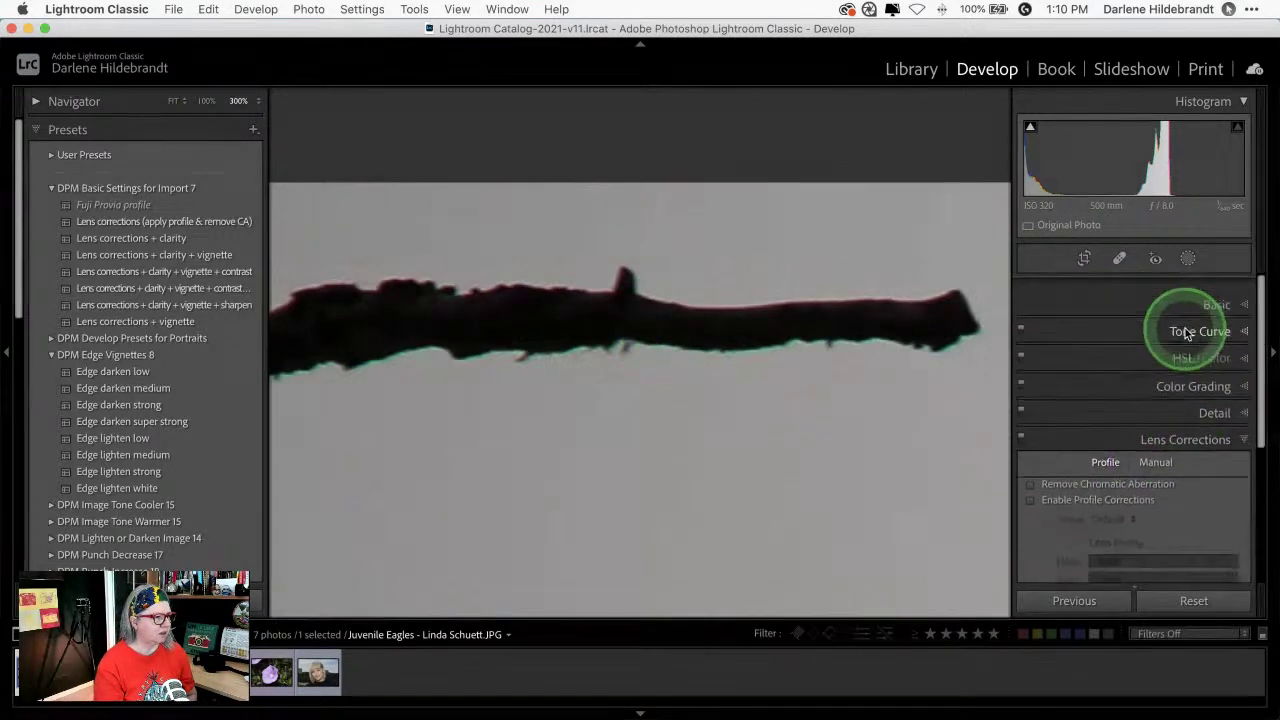
click(1175, 286)
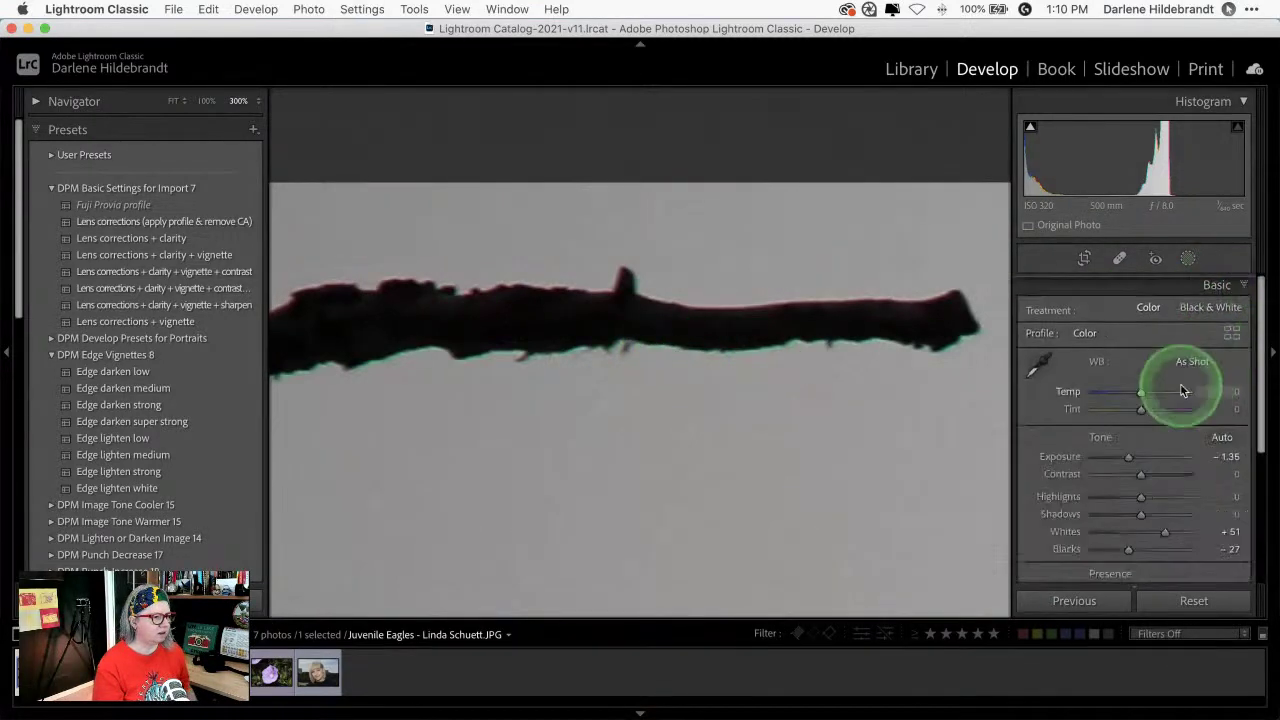
double_click(1128, 456)
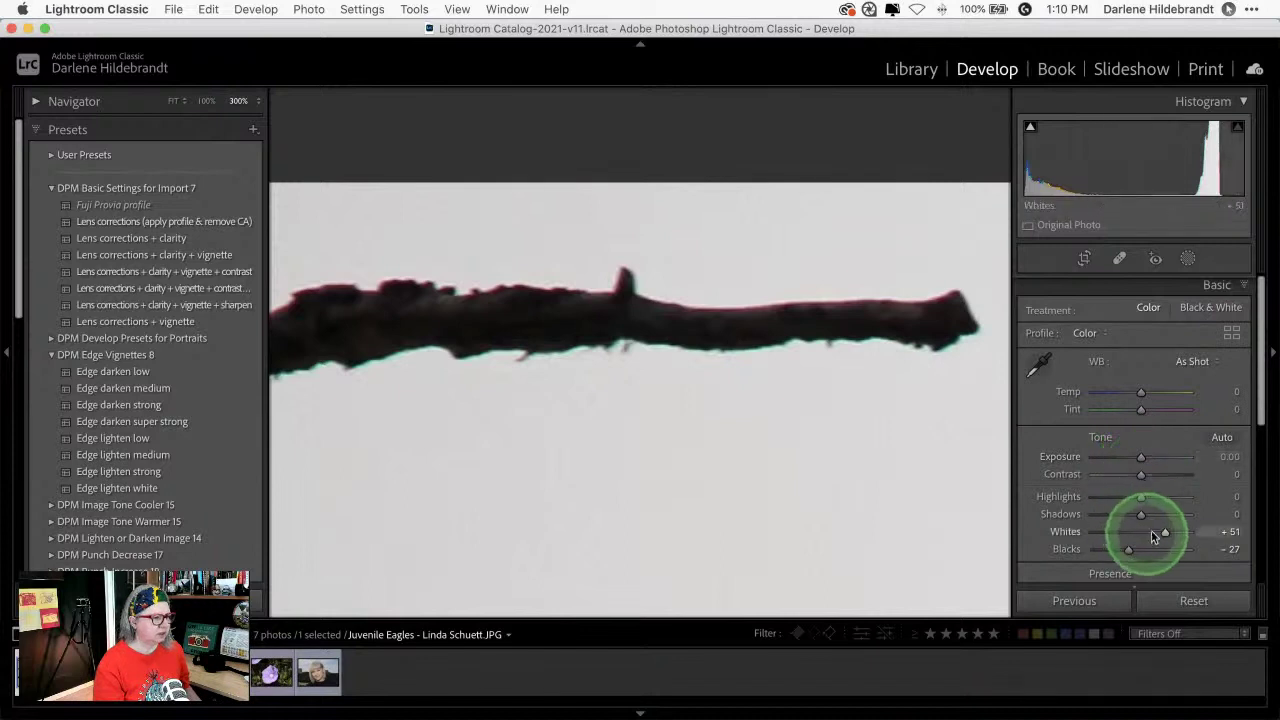
drag(1142, 459, 1140, 452)
drag(1141, 496, 1113, 494)
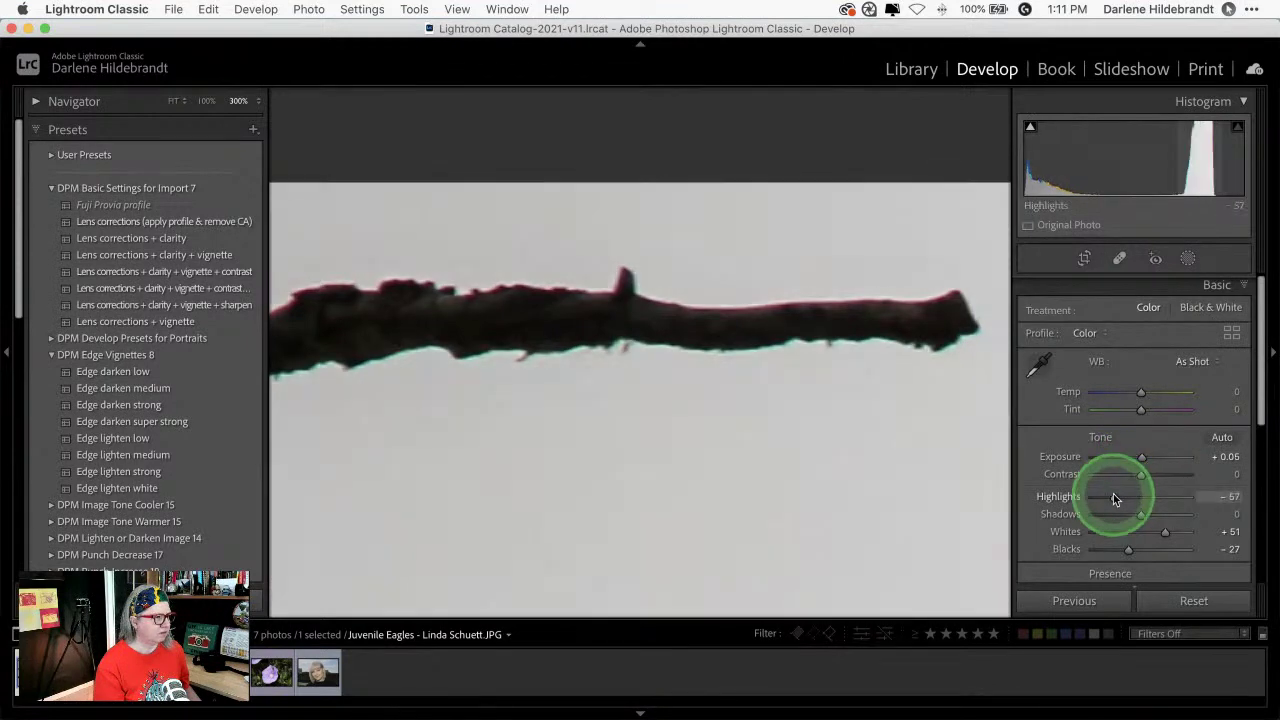
- Turn on Remove Chromatic Aberration in the lens profile corrections, comparing the branch edges with it off and on
scroll(1135, 430, down, 5)
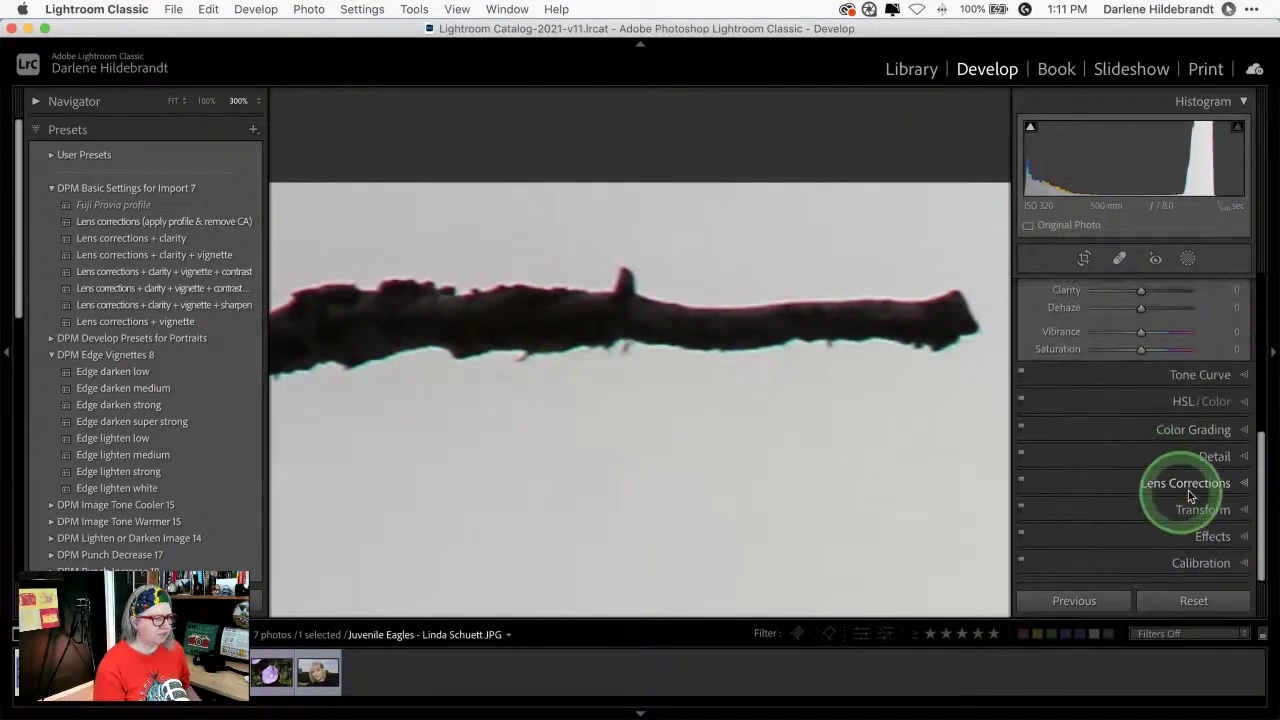
click(1188, 487)
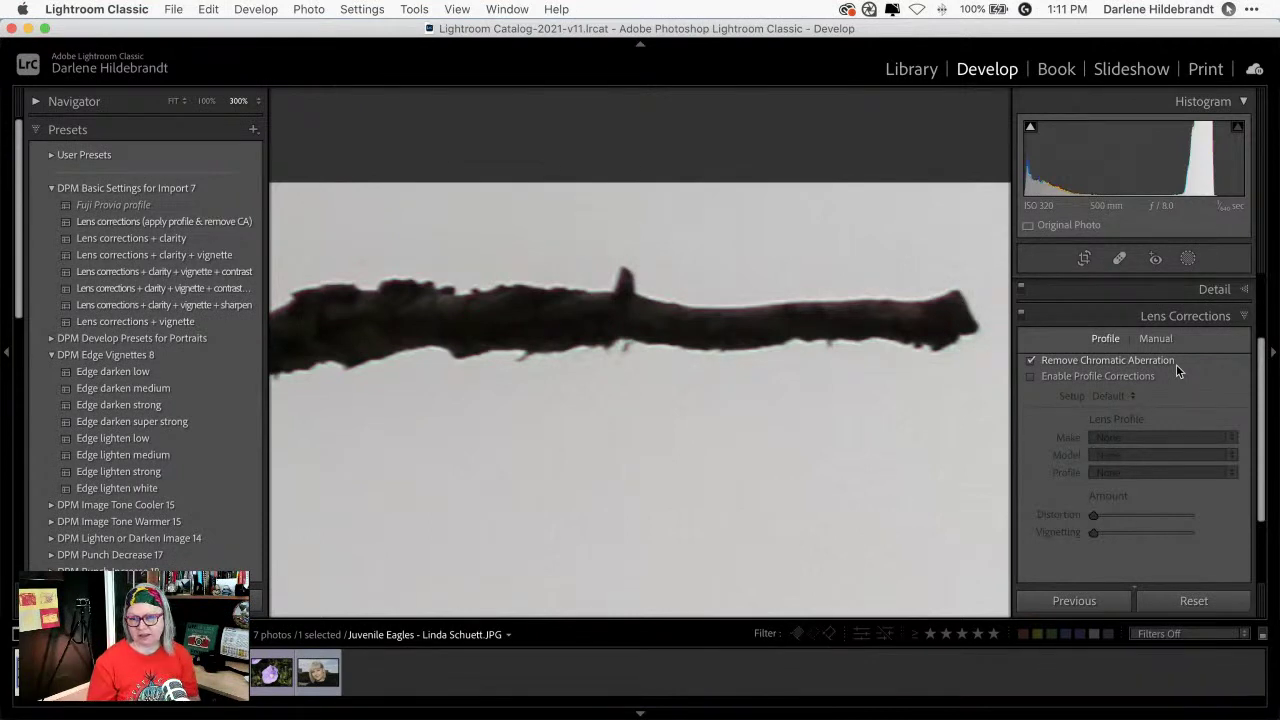
drag(1176, 366, 431, 389)
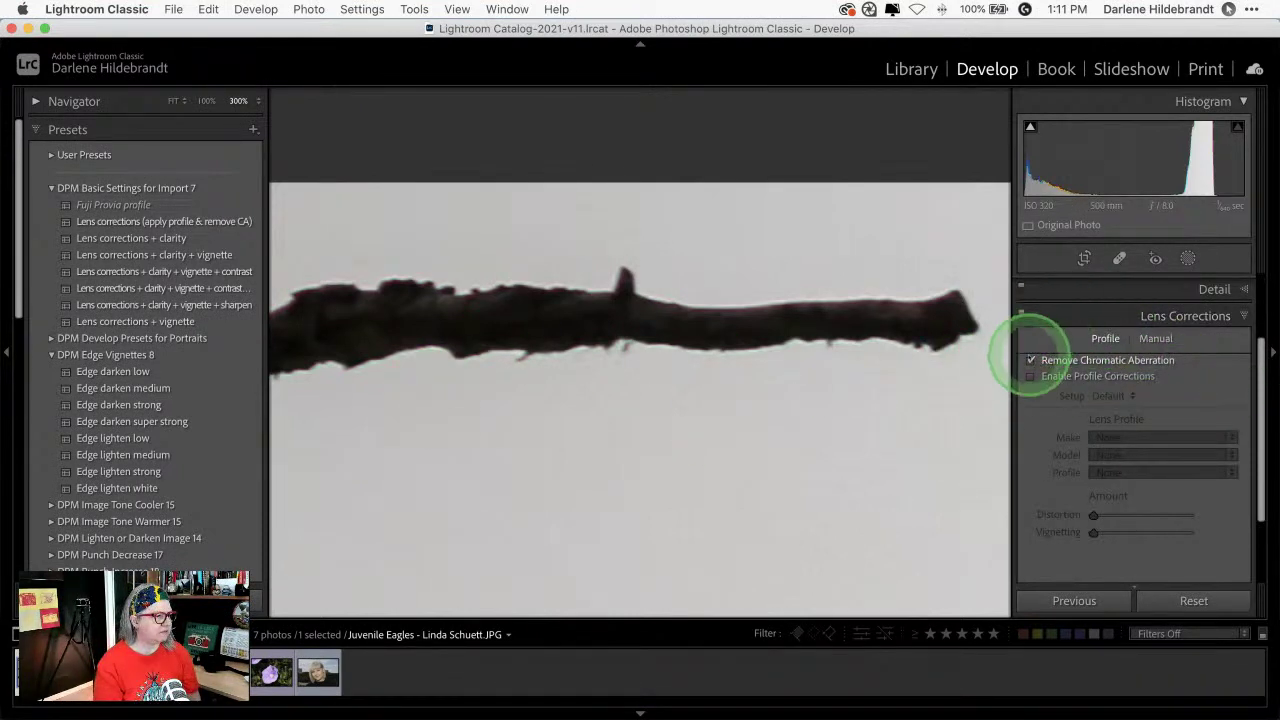
click(1030, 360)
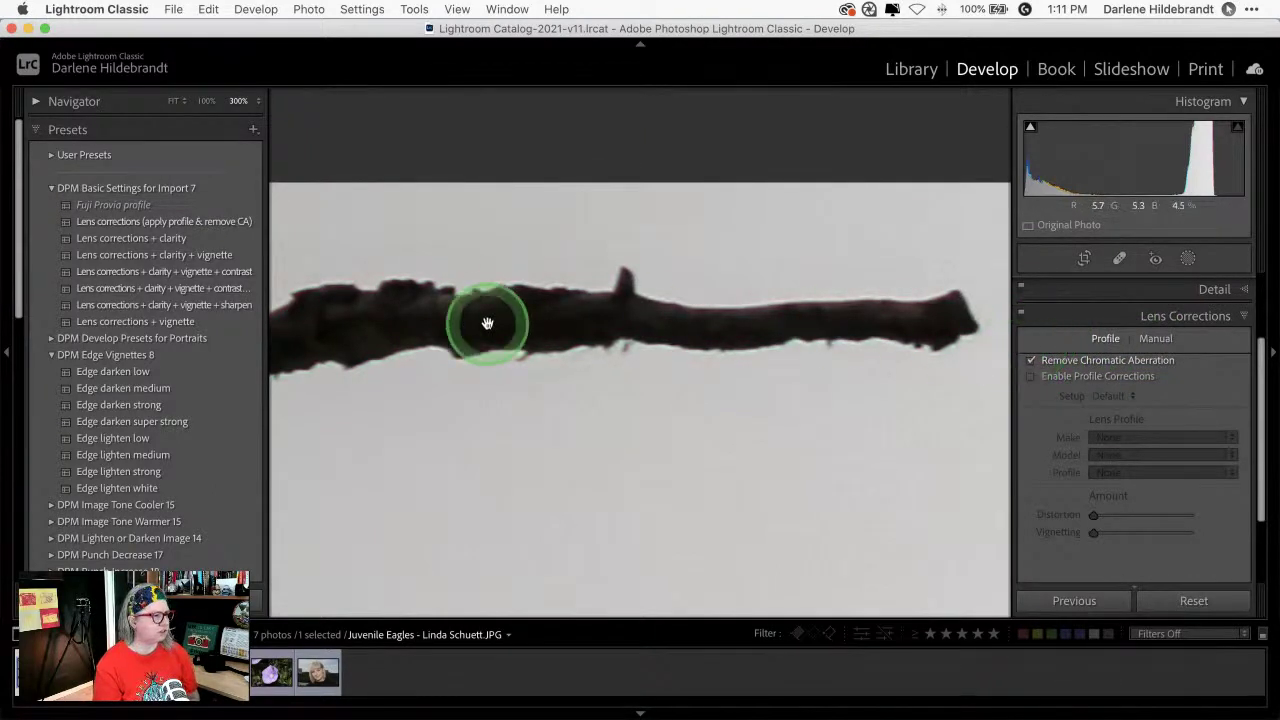
click(643, 346)
click(644, 346)
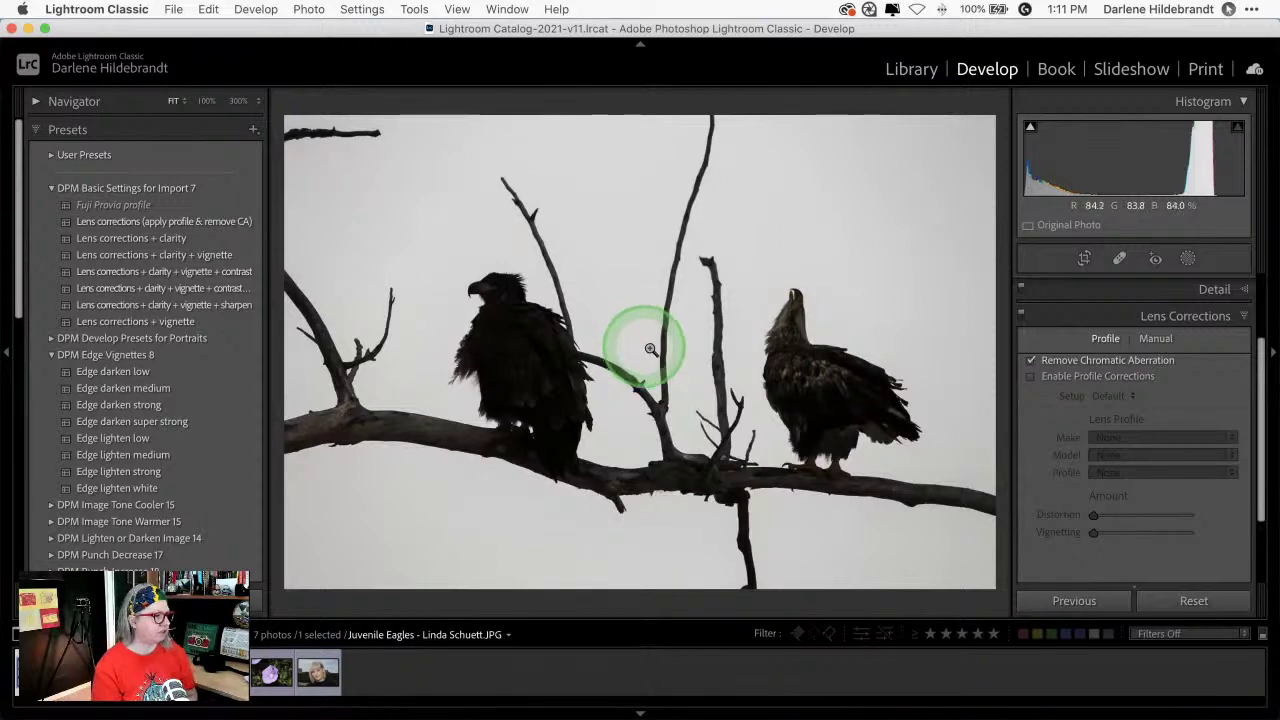
- Examine the edges around the right eagle's feet and tail at 300% with chromatic aberration removal off and on
drag(894, 380, 754, 323)
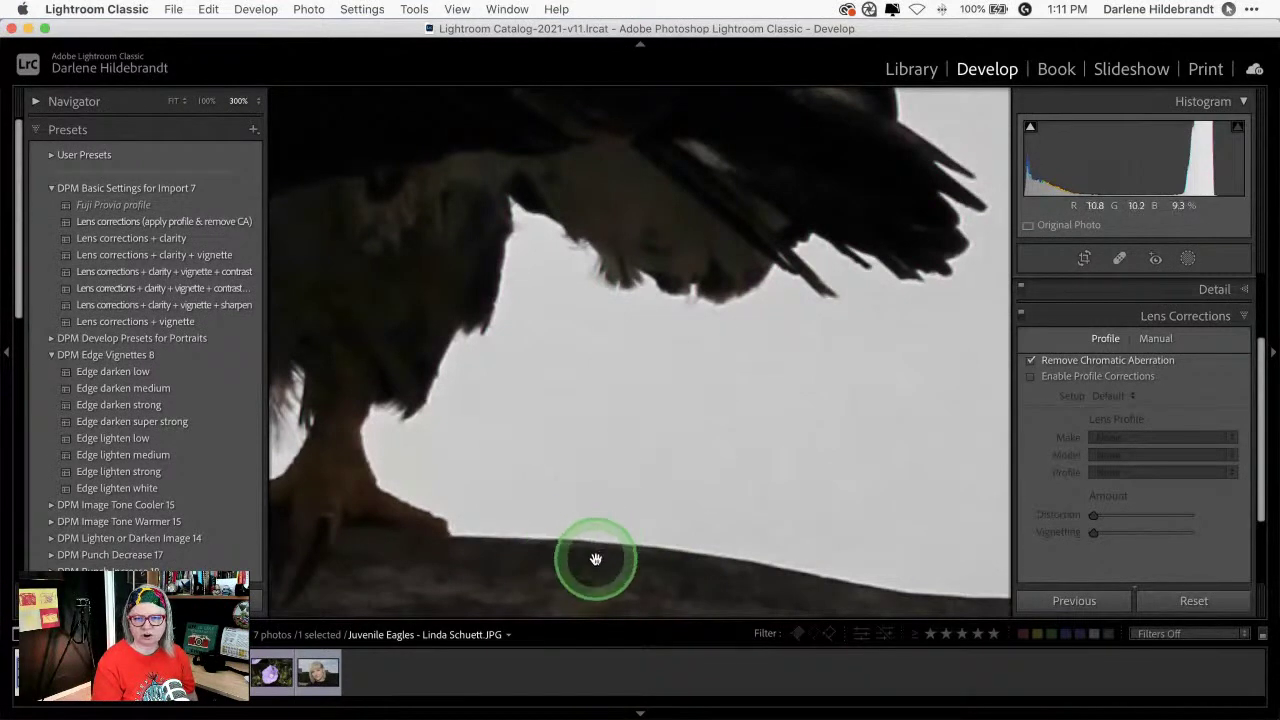
drag(654, 517, 840, 528)
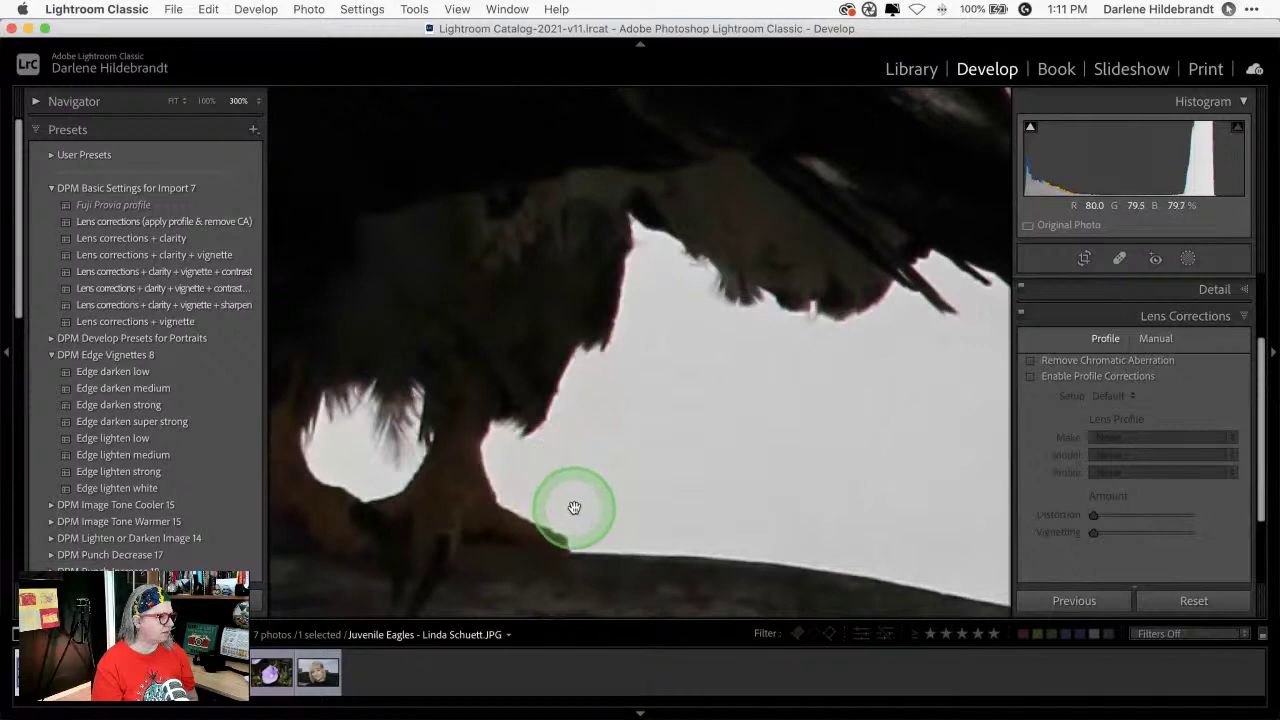
click(1030, 363)
click(760, 363)
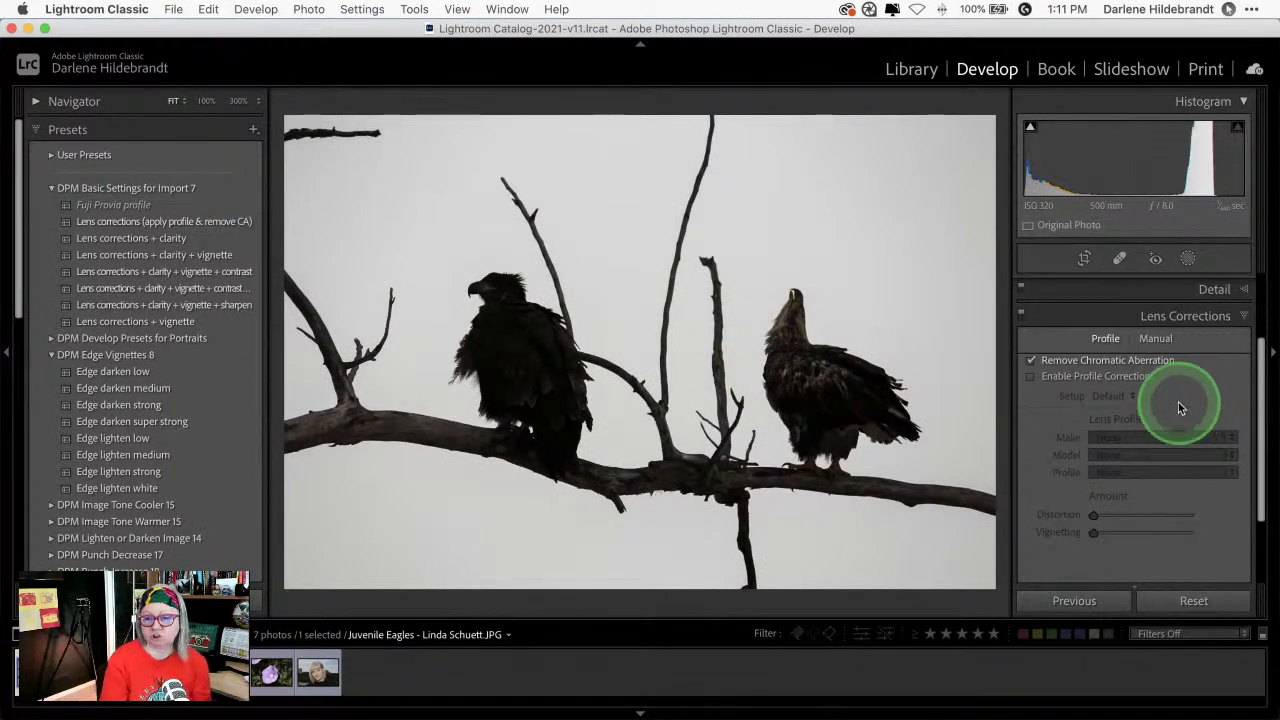
- Set the eagles photo's Exposure to +0.15, Shadows to +48 and Highlights to -39
scroll(1128, 418, up, 3)
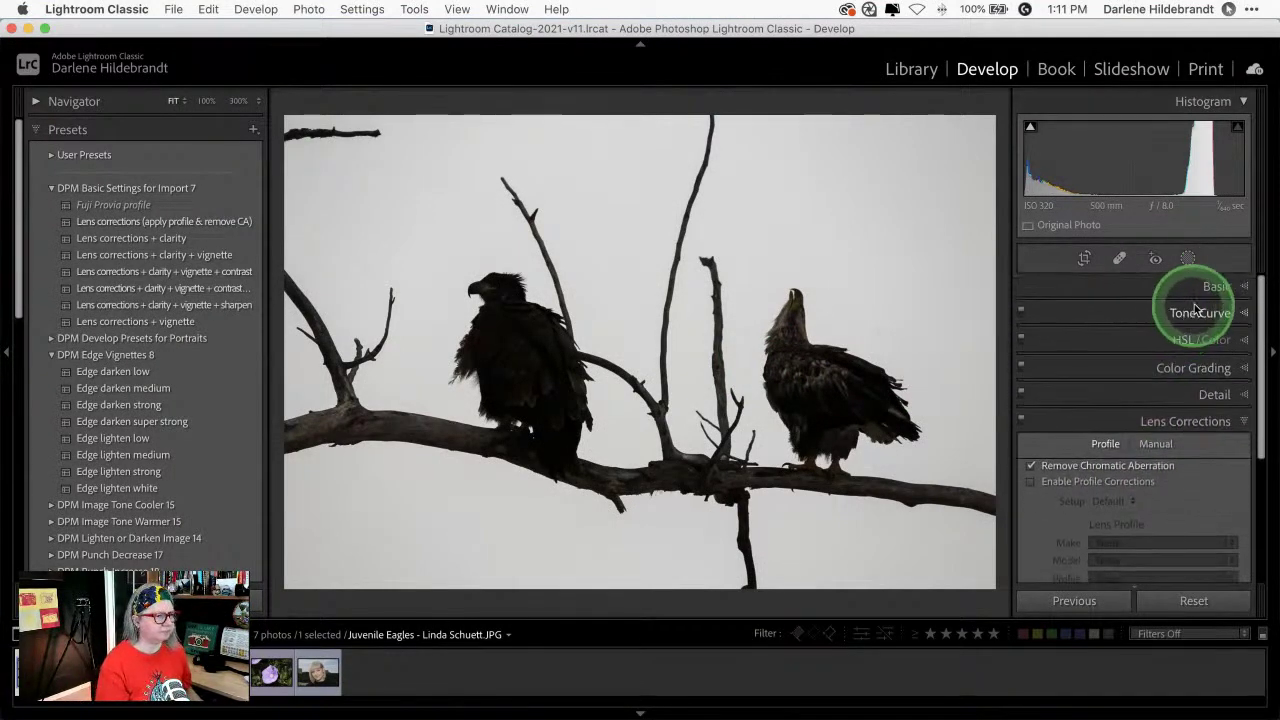
click(1209, 287)
scroll(1161, 456, down, 1)
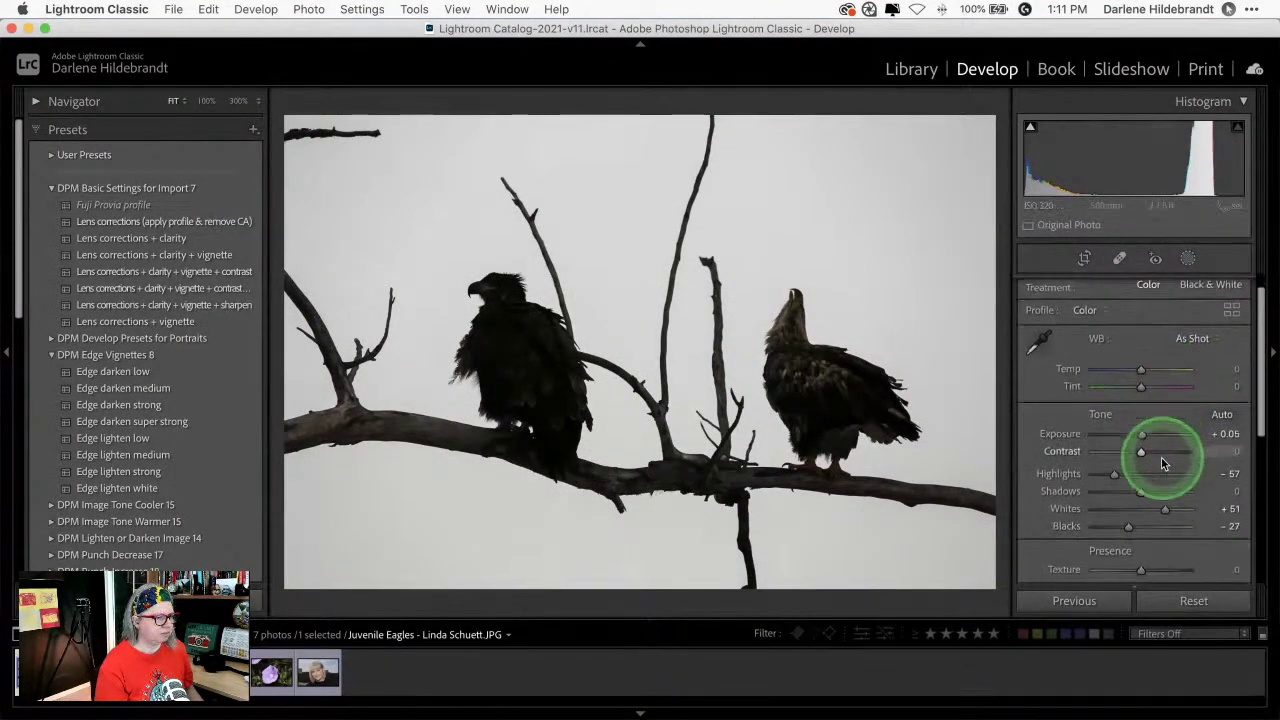
drag(1142, 434, 1143, 433)
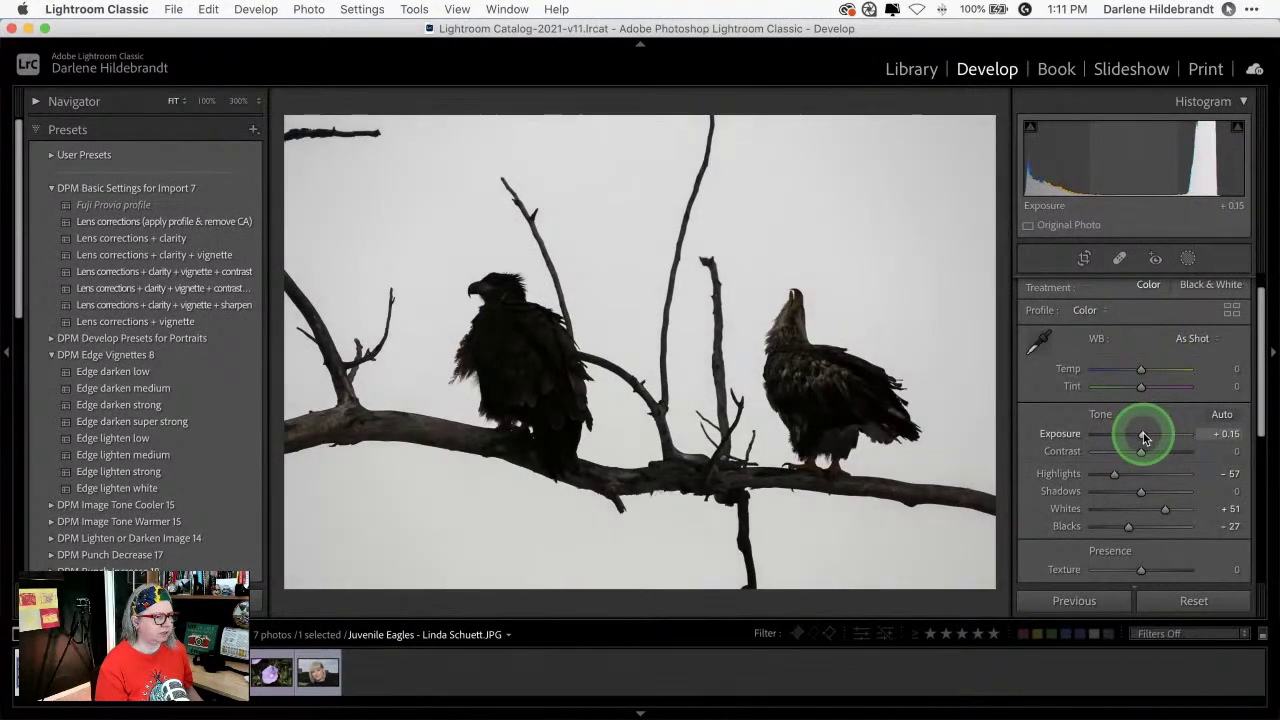
mouse_move(1141, 490)
mouse_down()
mouse_move(1158, 488)
mouse_move(1117, 471)
mouse_move(1126, 476)
mouse_up()
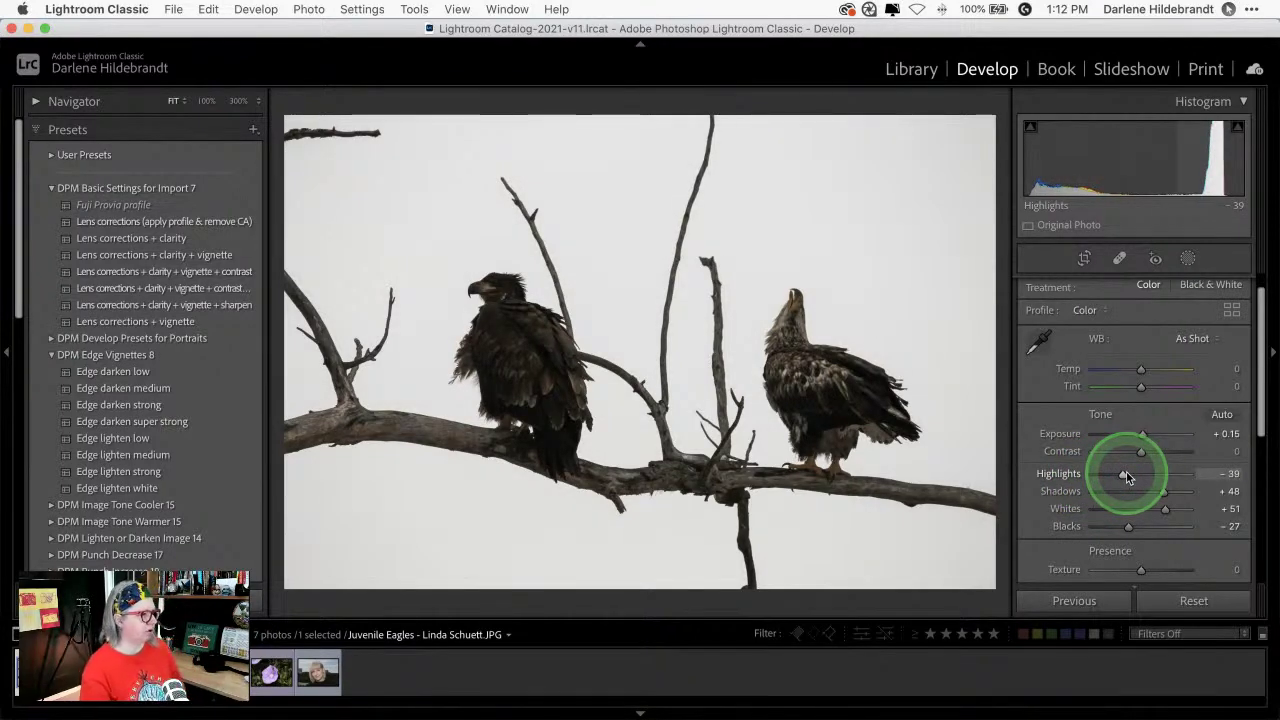
click(1128, 469)
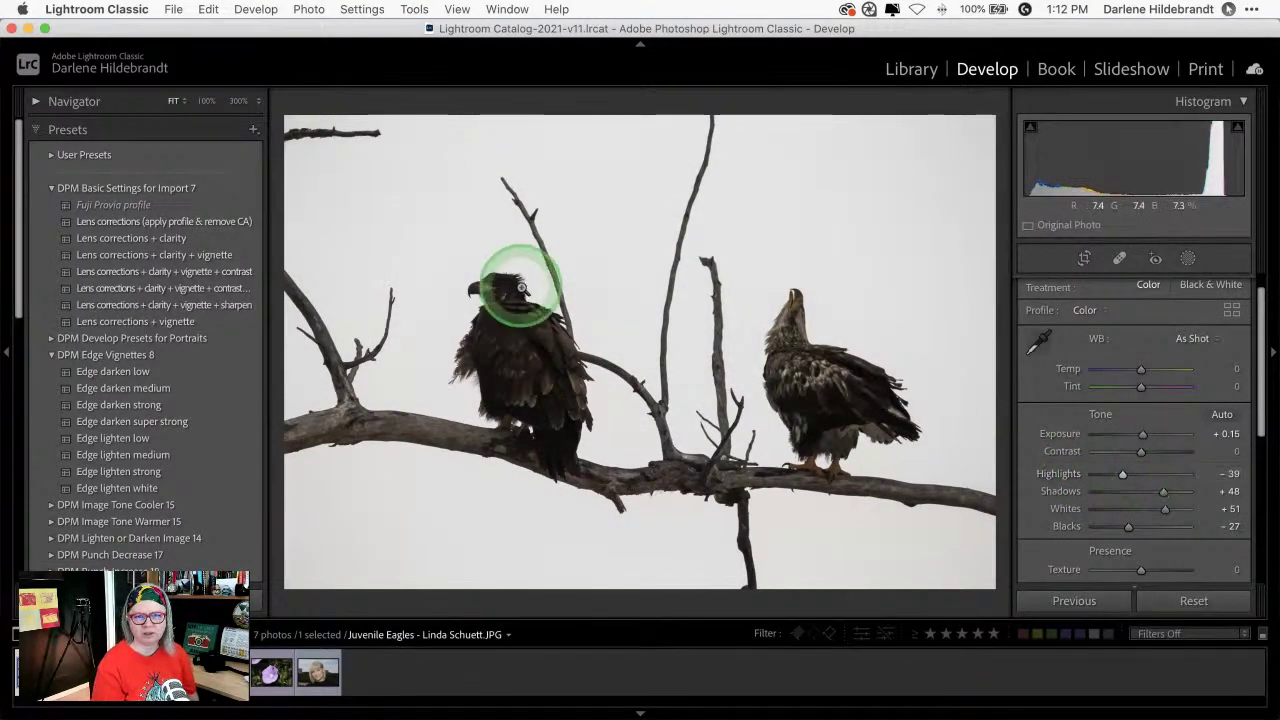
- Crop the photo's top and bottom to a custom aspect at full width, cutting out the upper-left branch
key(r)
click(347, 162)
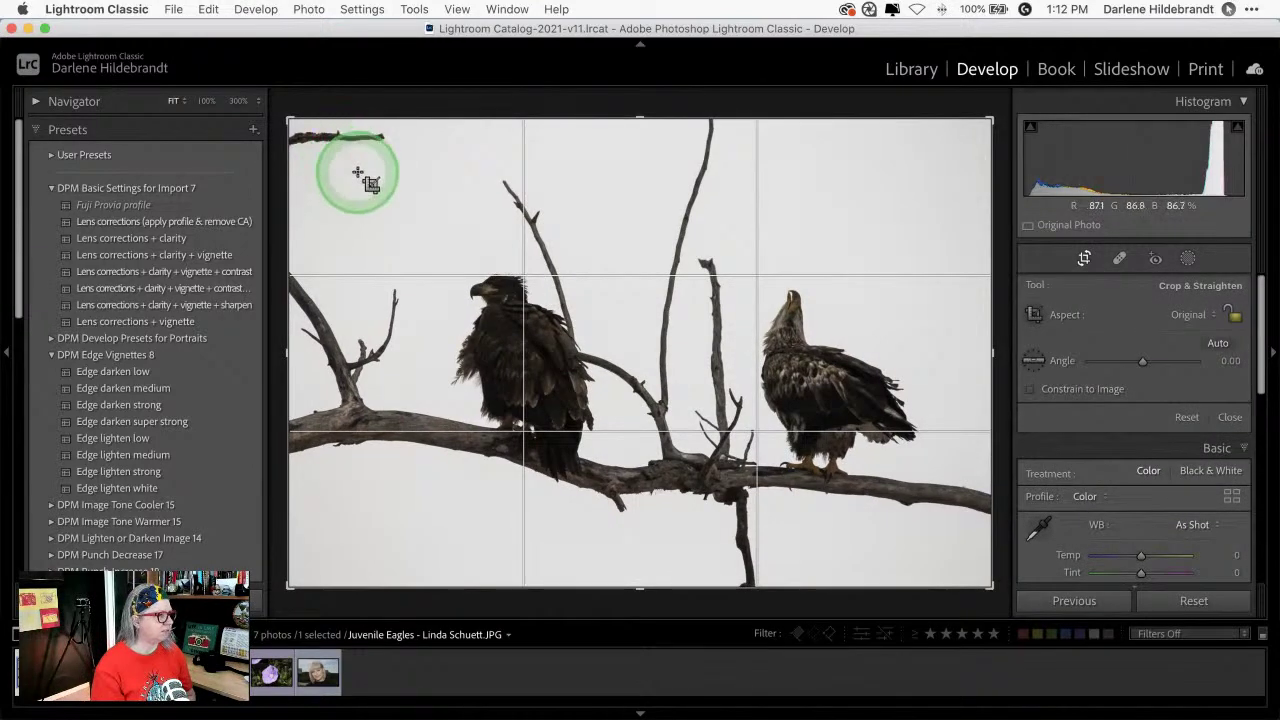
click(908, 350)
click(351, 229)
mouse_move(287, 191)
mouse_down()
mouse_move(311, 191)
mouse_move(291, 192)
mouse_up()
drag(523, 119, 522, 135)
drag(777, 594, 755, 535)
drag(641, 165, 646, 171)
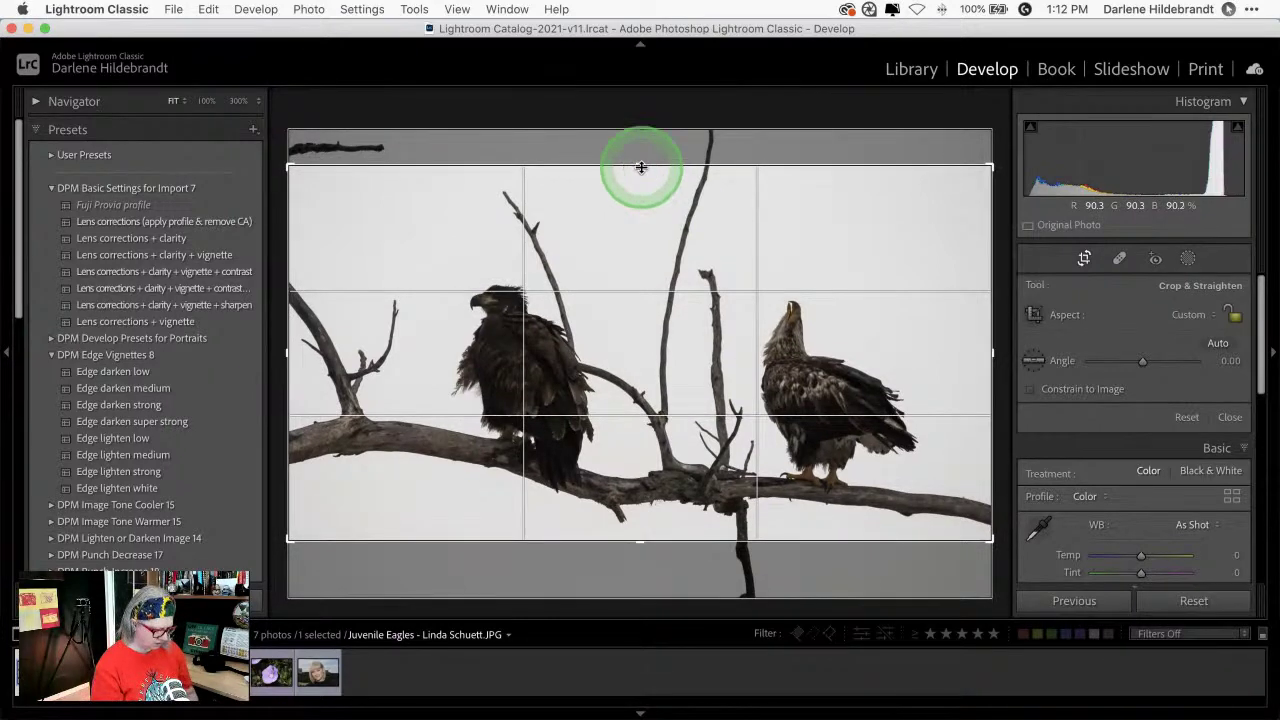
double_click(644, 170)
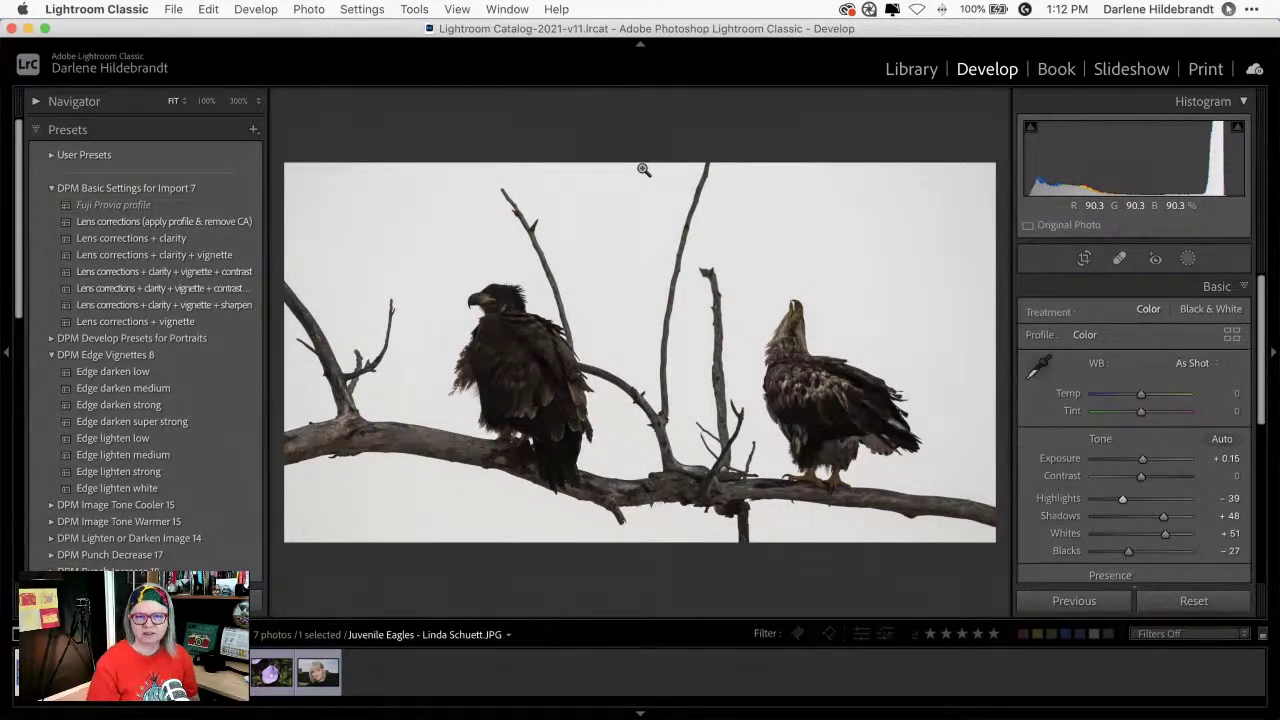
- Flip the cropped photo horizontally and compare it before and after the edits
click(229, 305)
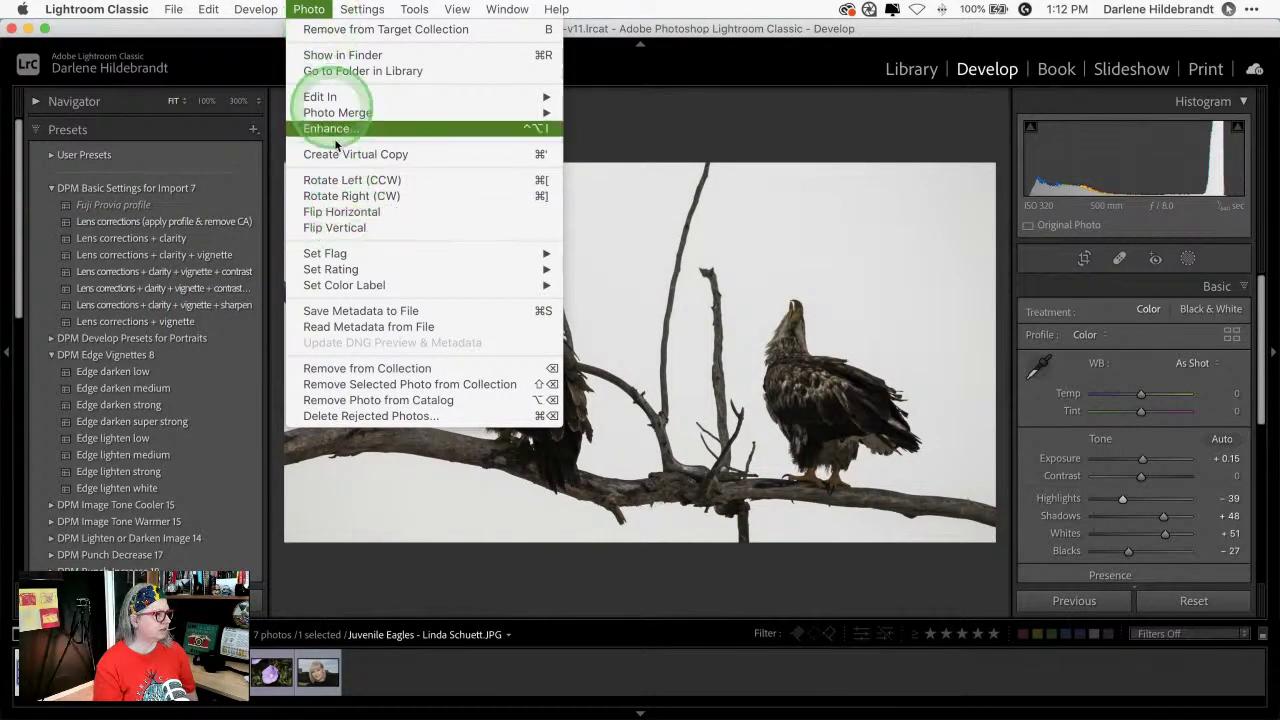
click(346, 212)
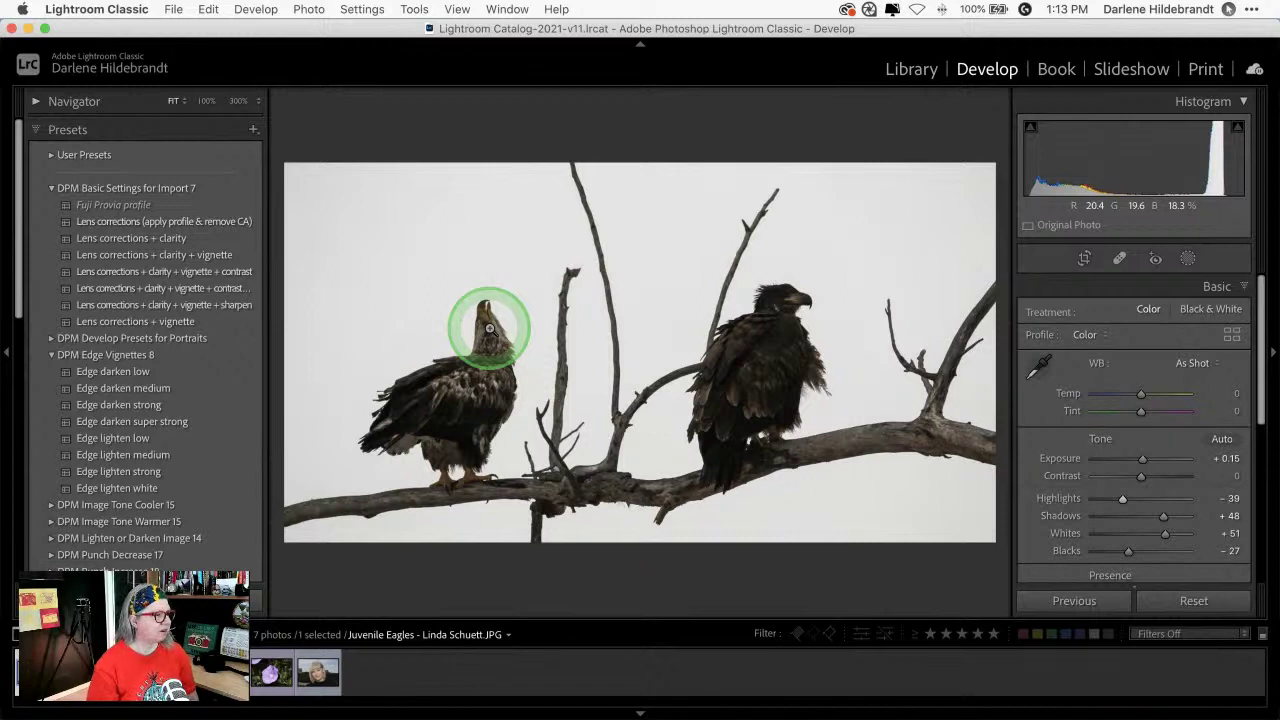
key(backslash)
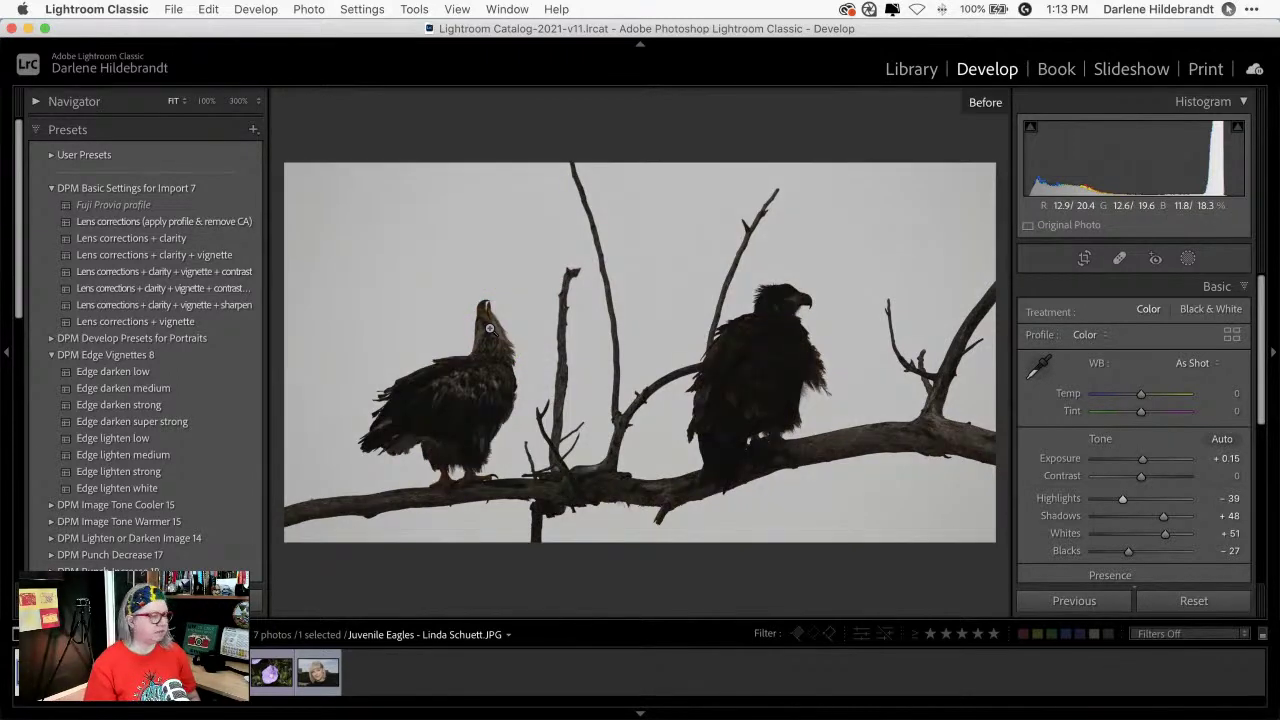
key(backslash)
key(backslash)
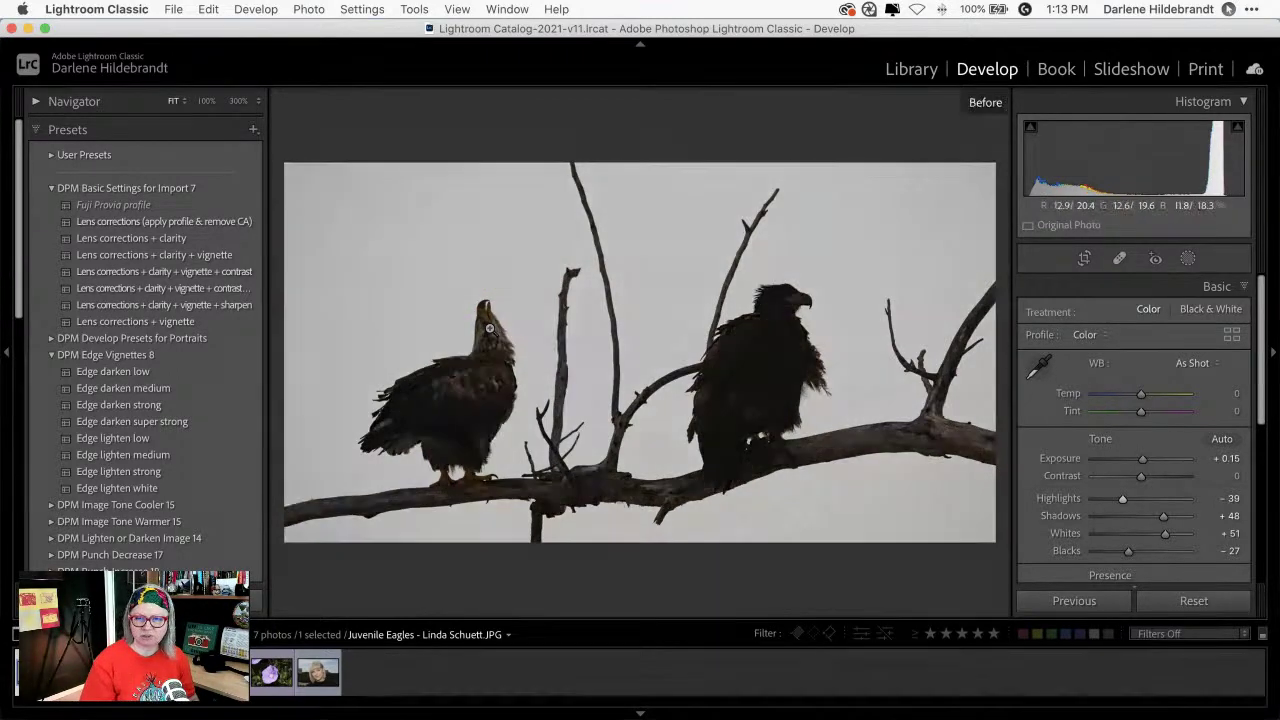
key(backslash)
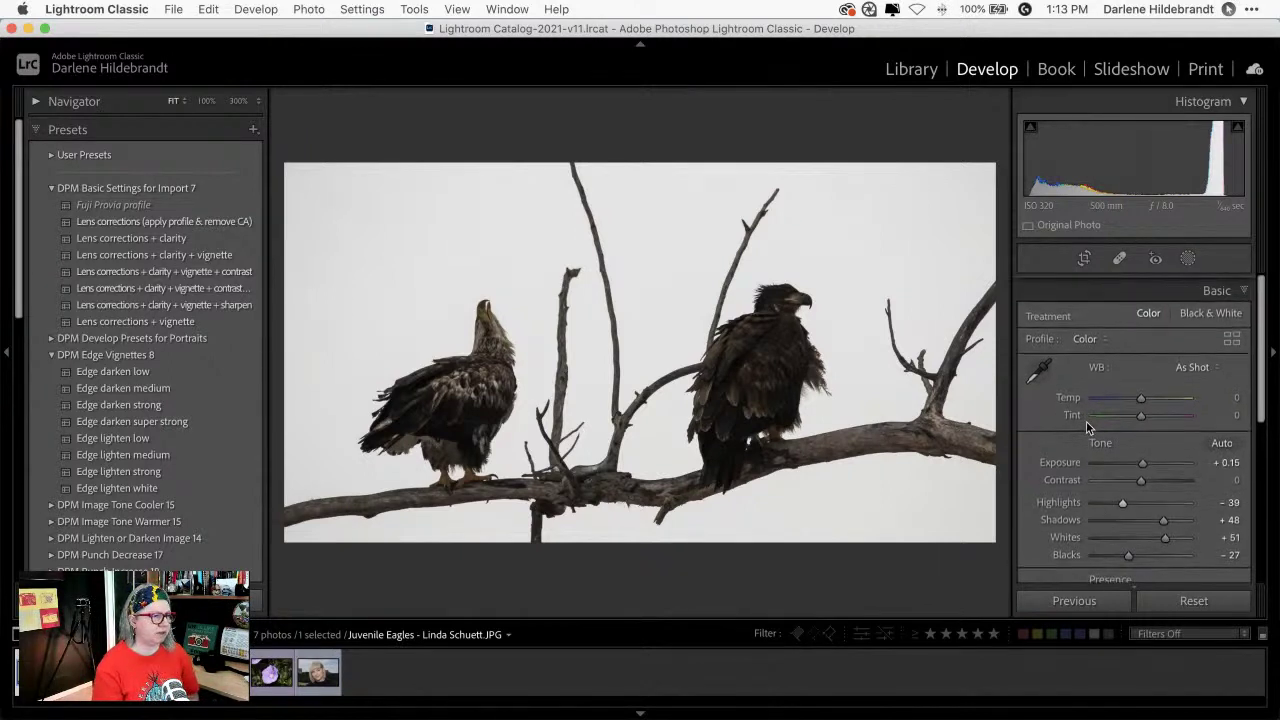
- Mask both eagles with Select Subject and subtract the selected branches using a brush with Feather 0 and Density 100
drag(1120, 396, 1190, 261)
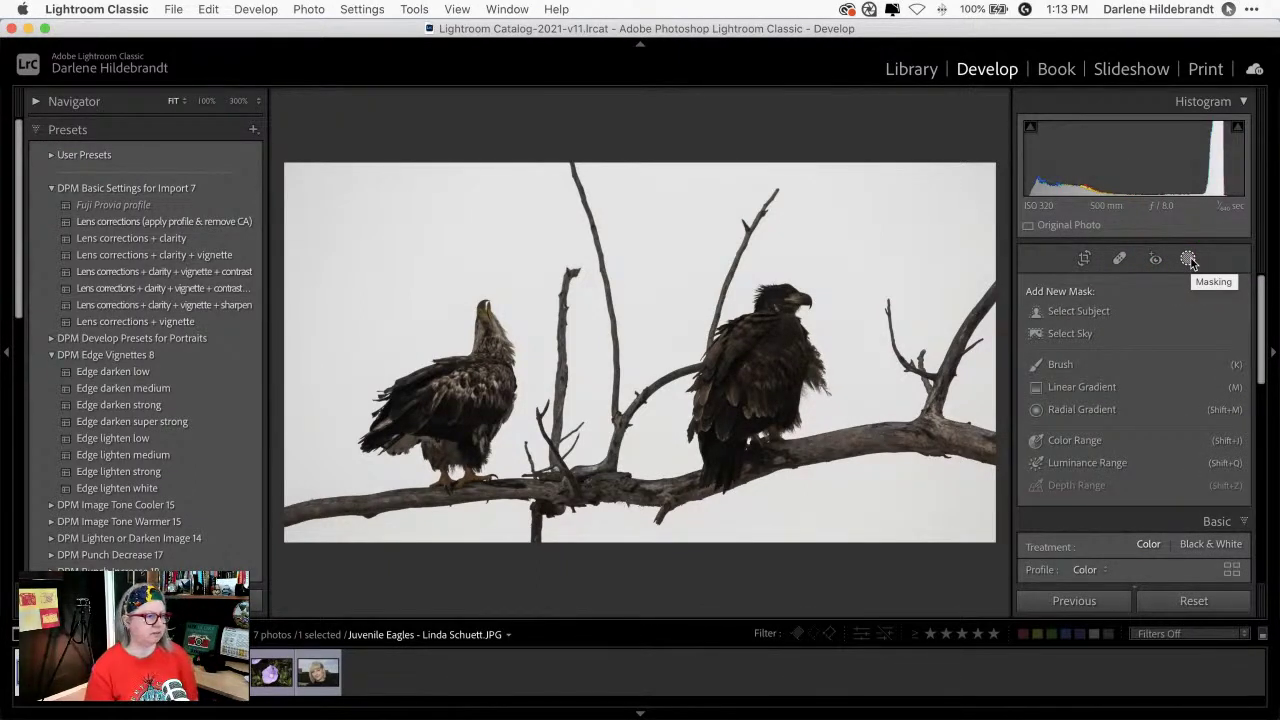
drag(1190, 261, 1071, 316)
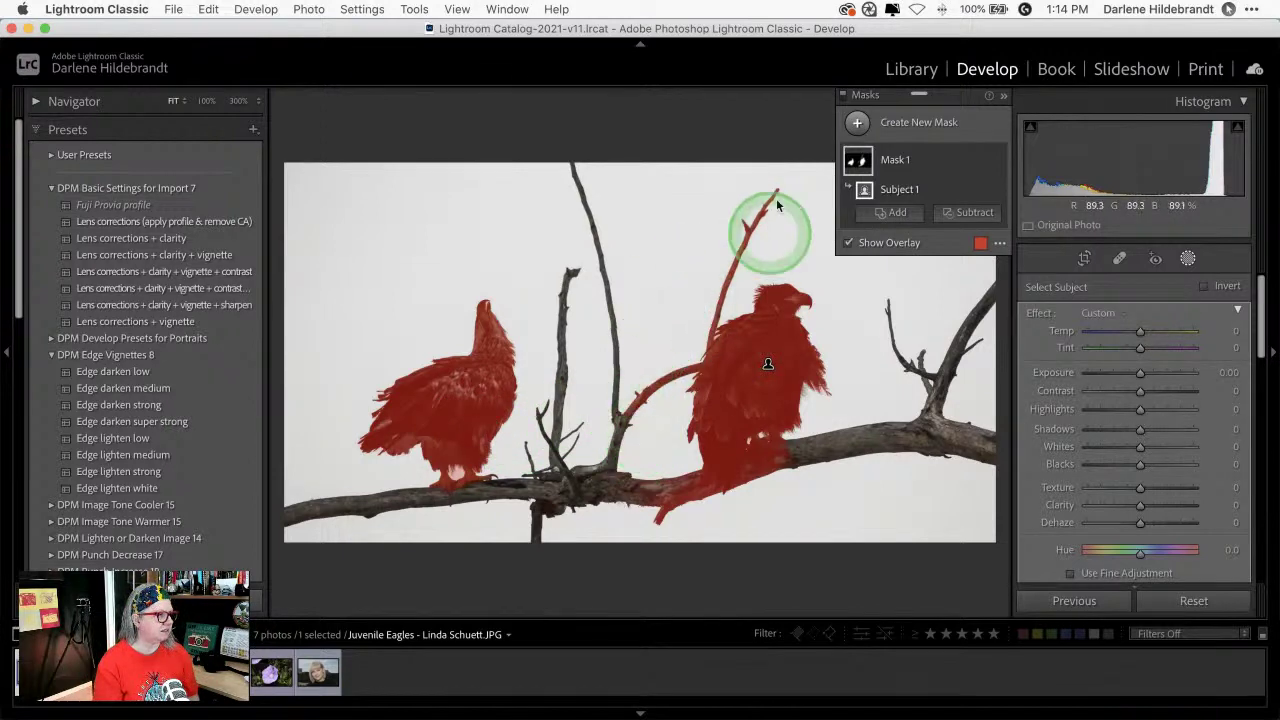
click(948, 222)
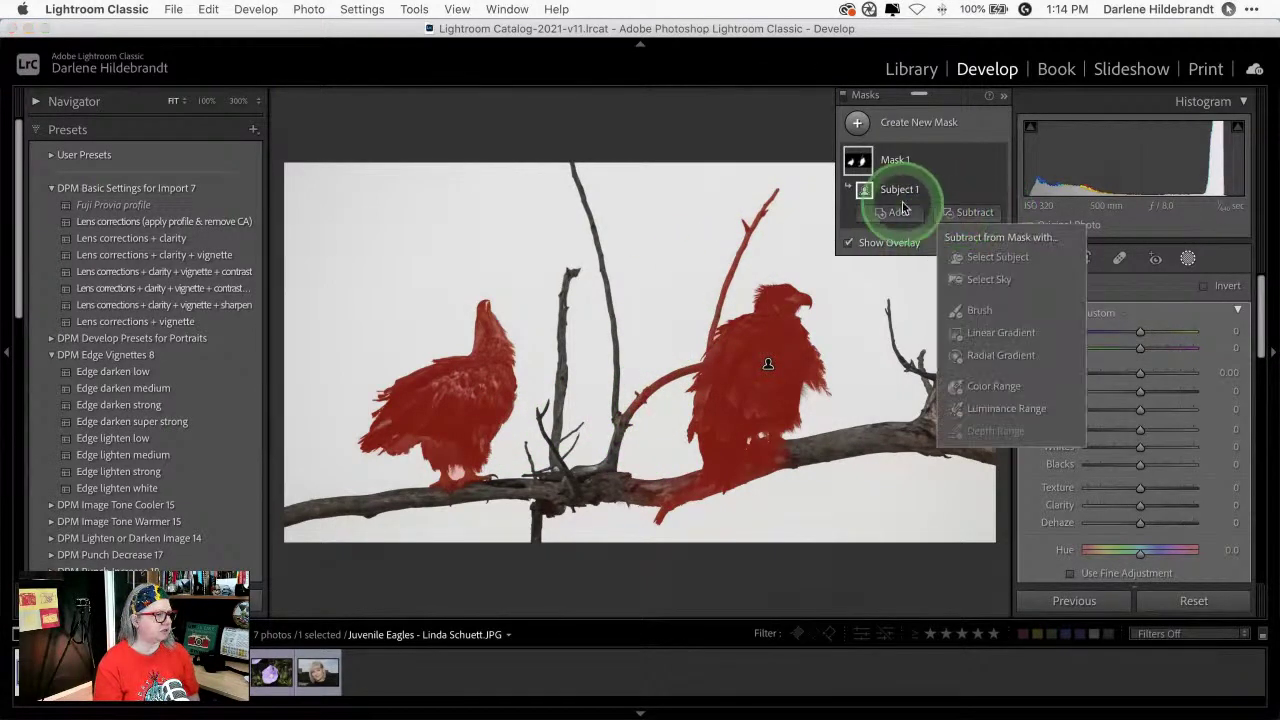
click(978, 310)
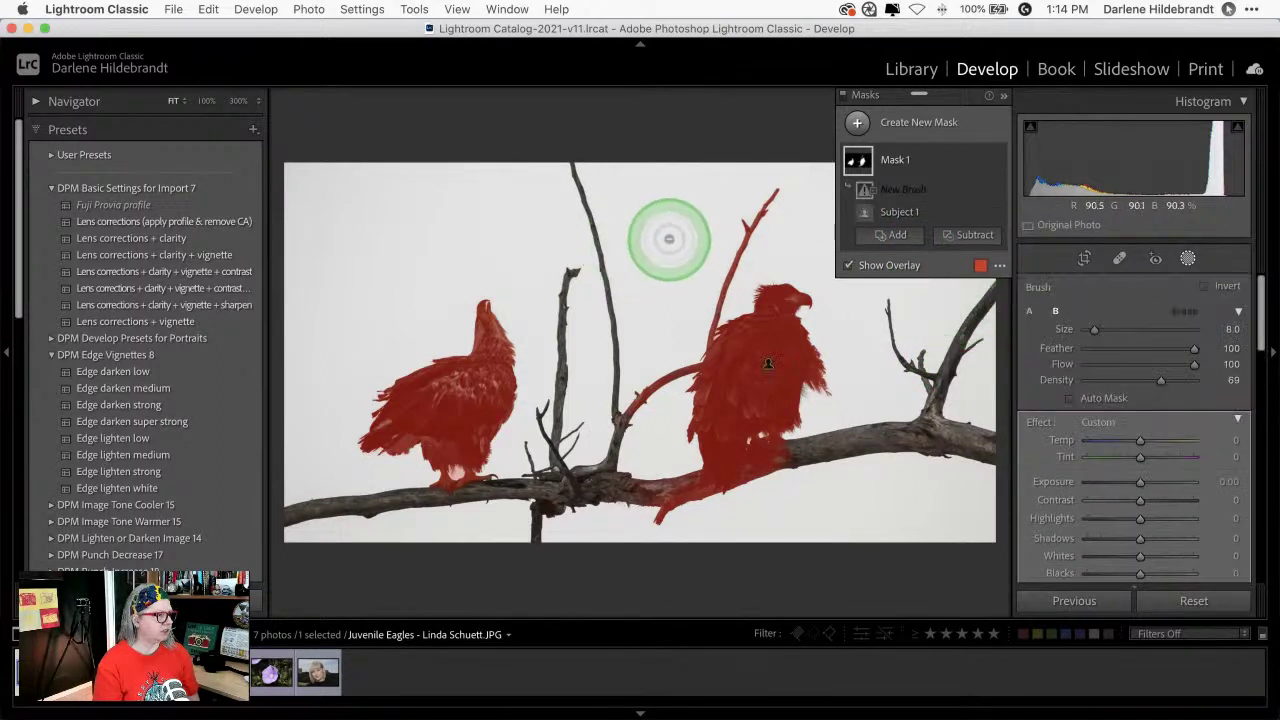
mouse_move(770, 193)
mouse_down()
mouse_move(737, 229)
mouse_move(737, 262)
mouse_up()
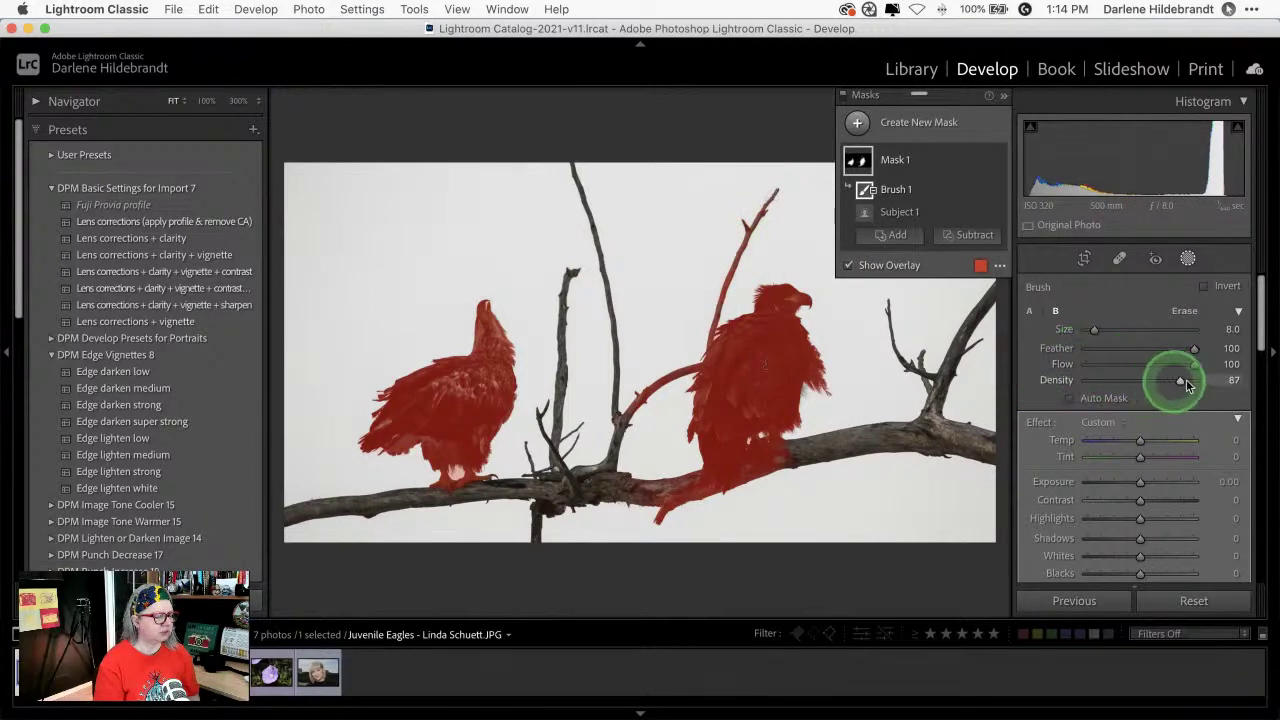
double_click(1056, 380)
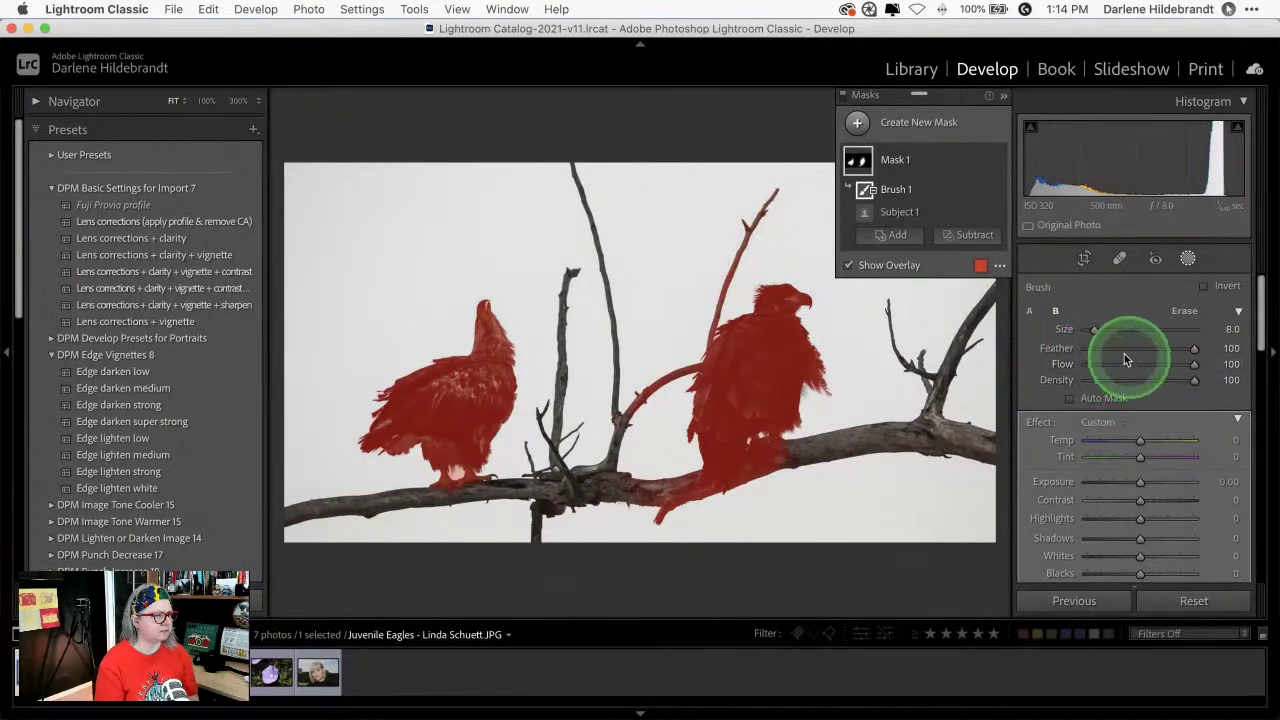
double_click(1060, 348)
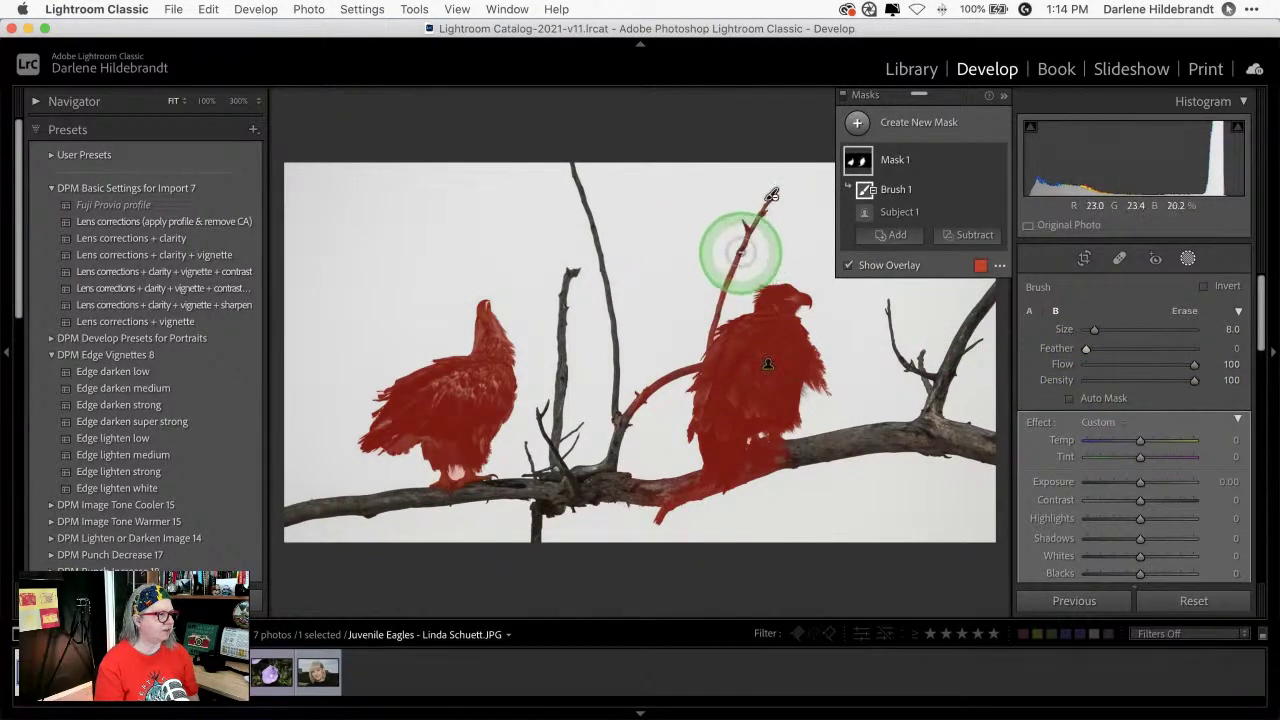
mouse_move(740, 252)
mouse_down()
mouse_move(771, 194)
mouse_move(709, 314)
mouse_move(640, 377)
mouse_up()
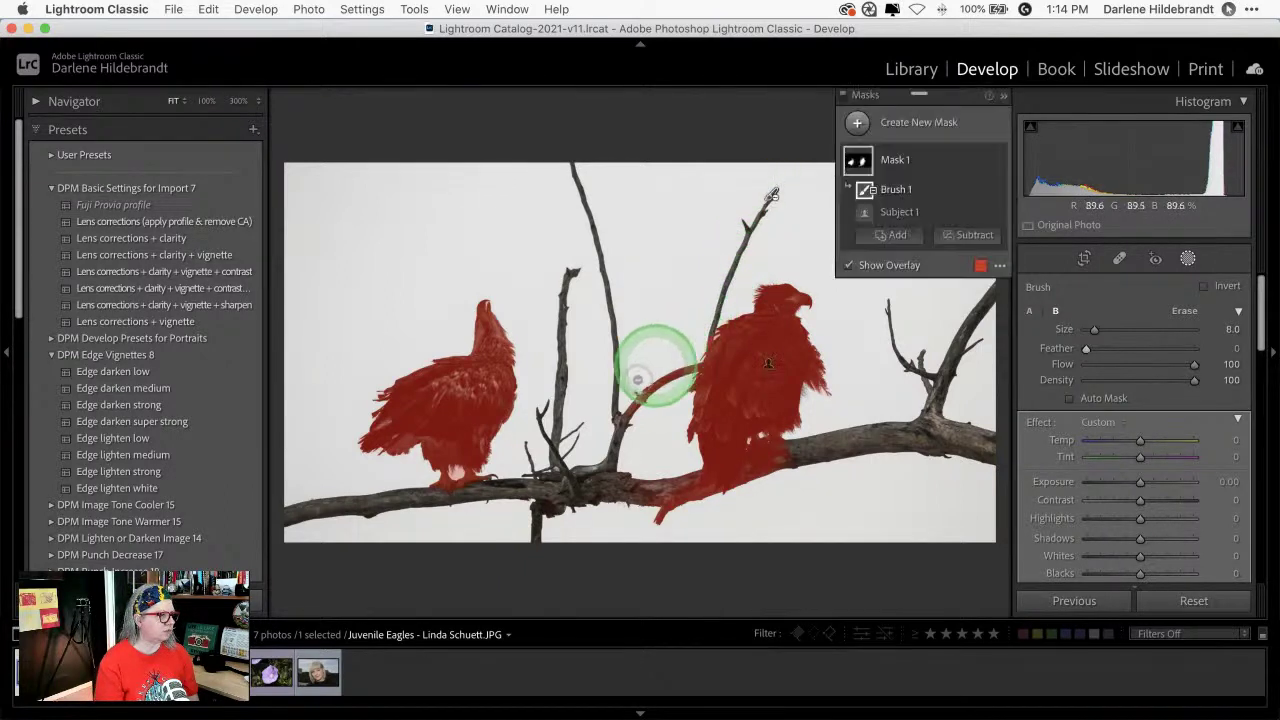
mouse_move(617, 429)
mouse_down()
mouse_move(651, 380)
mouse_move(683, 370)
mouse_move(620, 420)
mouse_up()
mouse_move(646, 529)
mouse_down()
mouse_move(674, 493)
mouse_move(697, 498)
mouse_move(677, 480)
mouse_move(646, 495)
mouse_move(630, 474)
mouse_move(602, 495)
mouse_up()
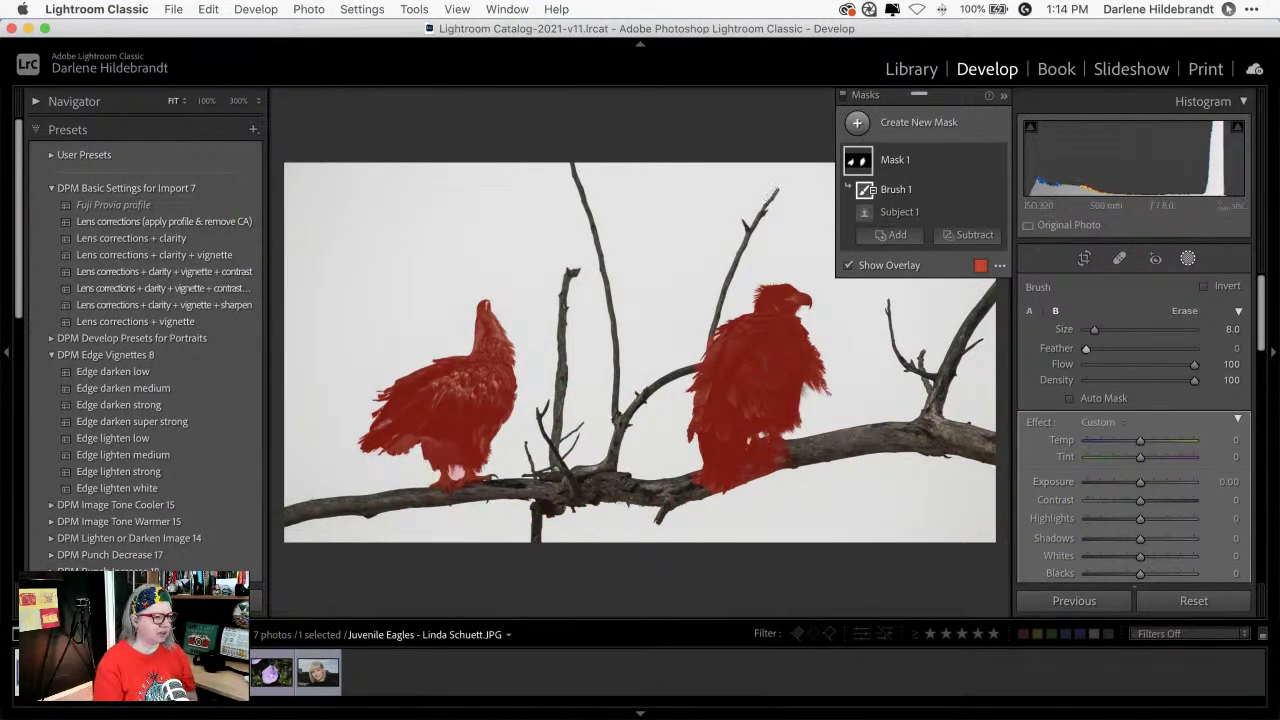
- Set the eagle mask's Texture to 34, Clarity to 18, Whites to 49 and Exposure to 0.15
scroll(1164, 357, down, 1)
scroll(1164, 354, down, 2)
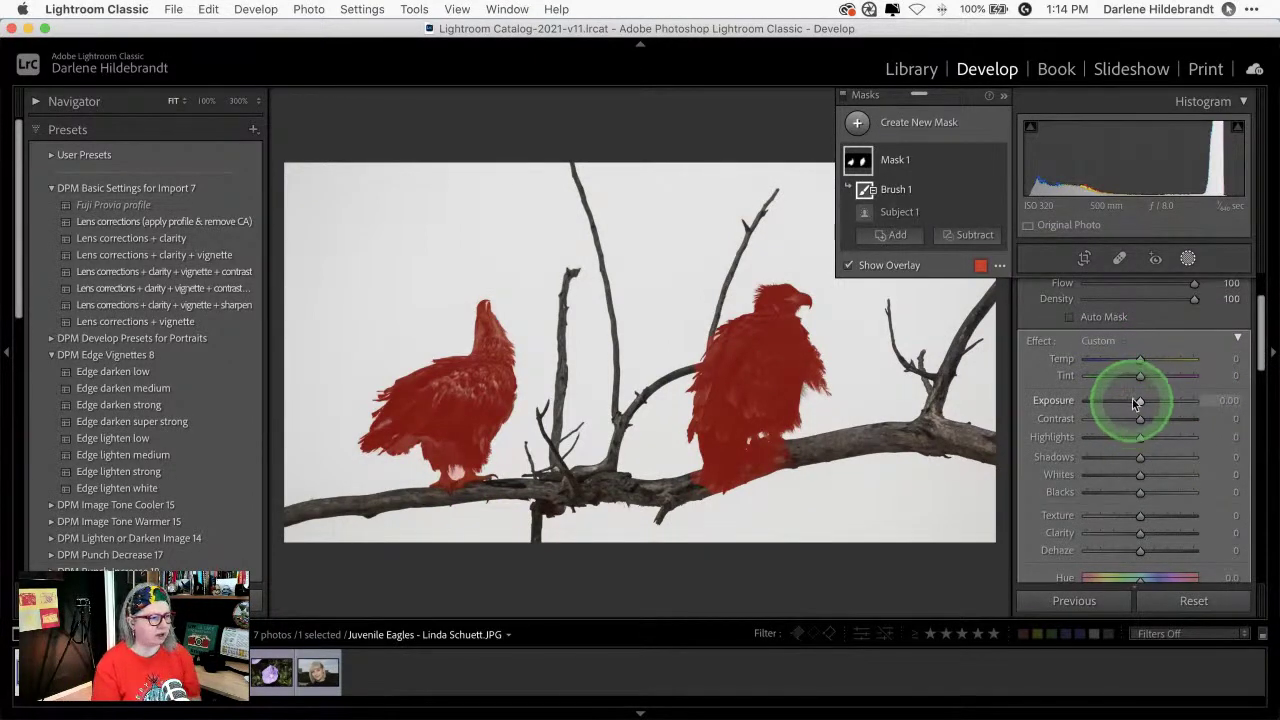
click(1141, 516)
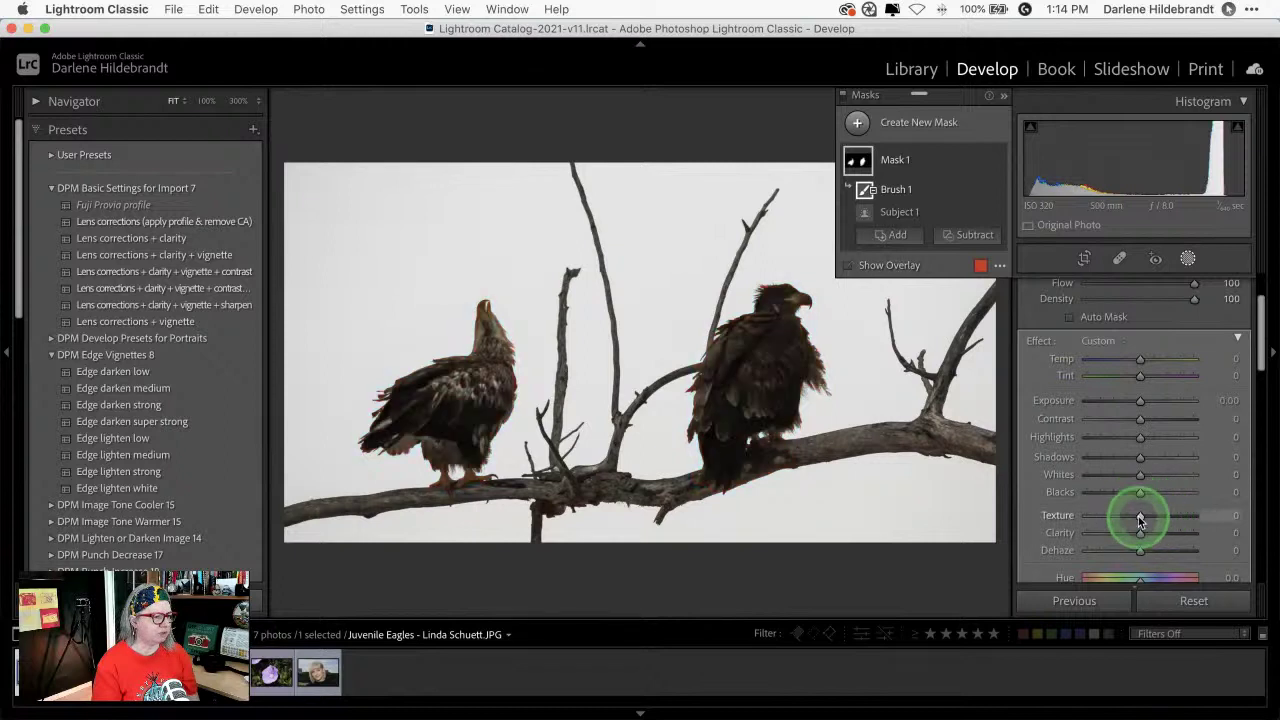
mouse_move(1152, 514)
mouse_down()
mouse_move(1154, 531)
mouse_move(1143, 517)
mouse_up()
click(1139, 536)
click(1138, 478)
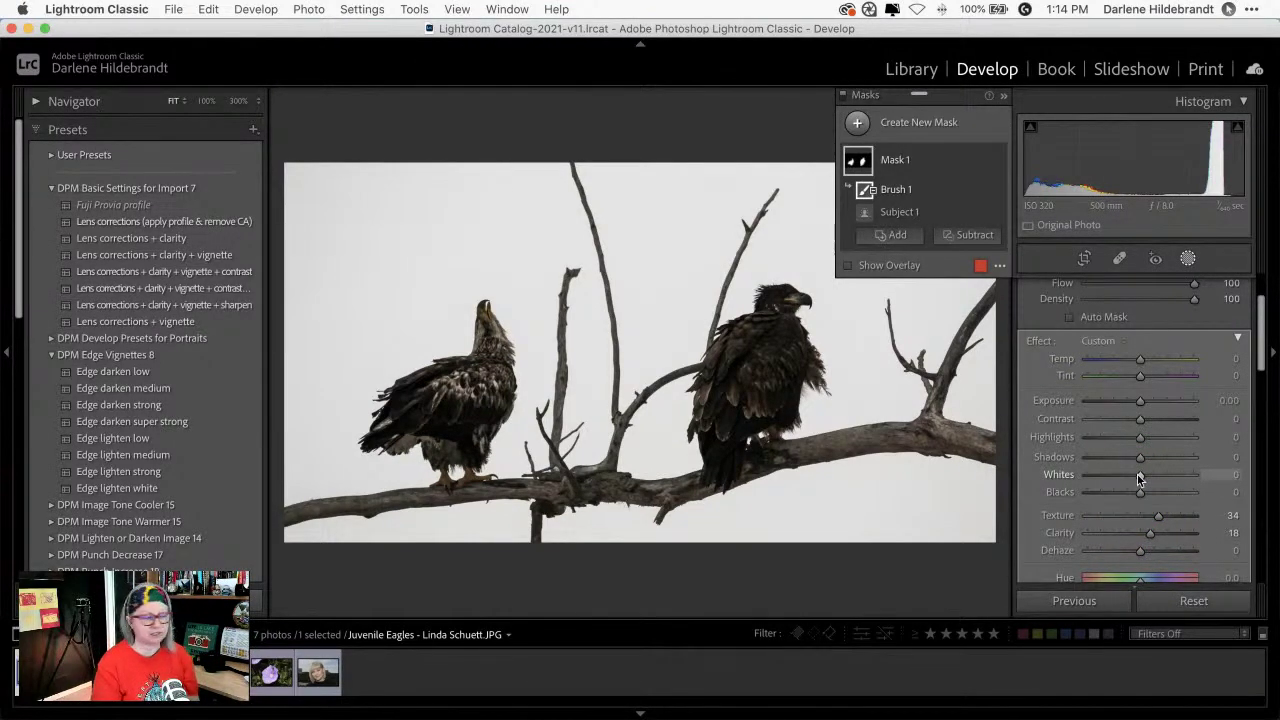
click(1138, 478)
mouse_move(1167, 474)
mouse_down()
mouse_move(1146, 478)
mouse_move(1220, 471)
mouse_move(1058, 482)
mouse_move(1180, 479)
mouse_move(1166, 476)
mouse_up()
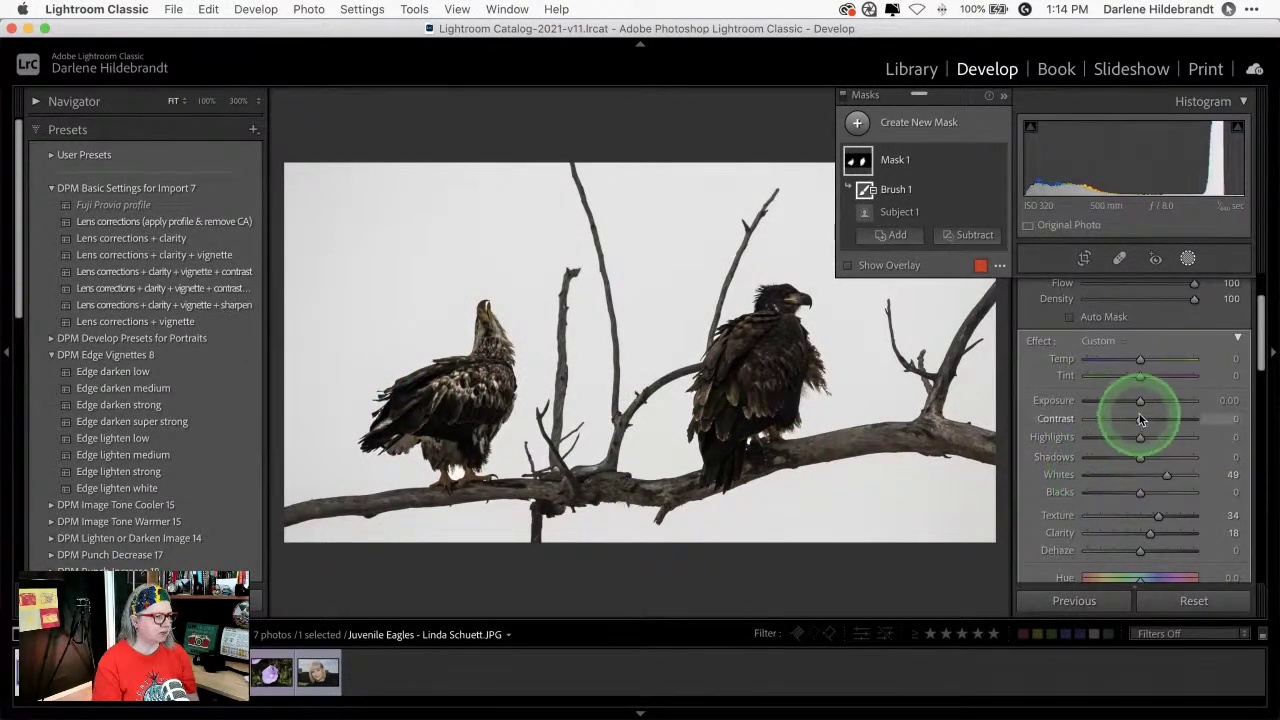
drag(1139, 403, 1144, 402)
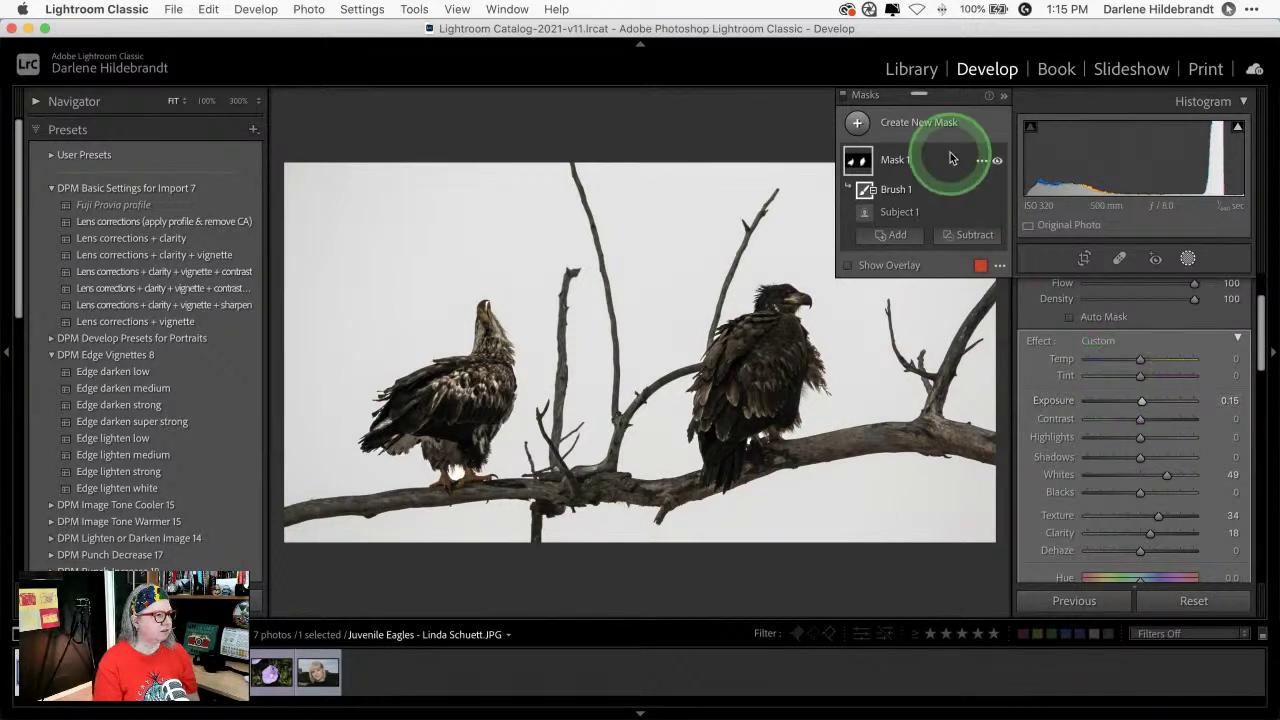
- Compare the whole photo with the eagle mask's adjustments off and on
click(997, 163)
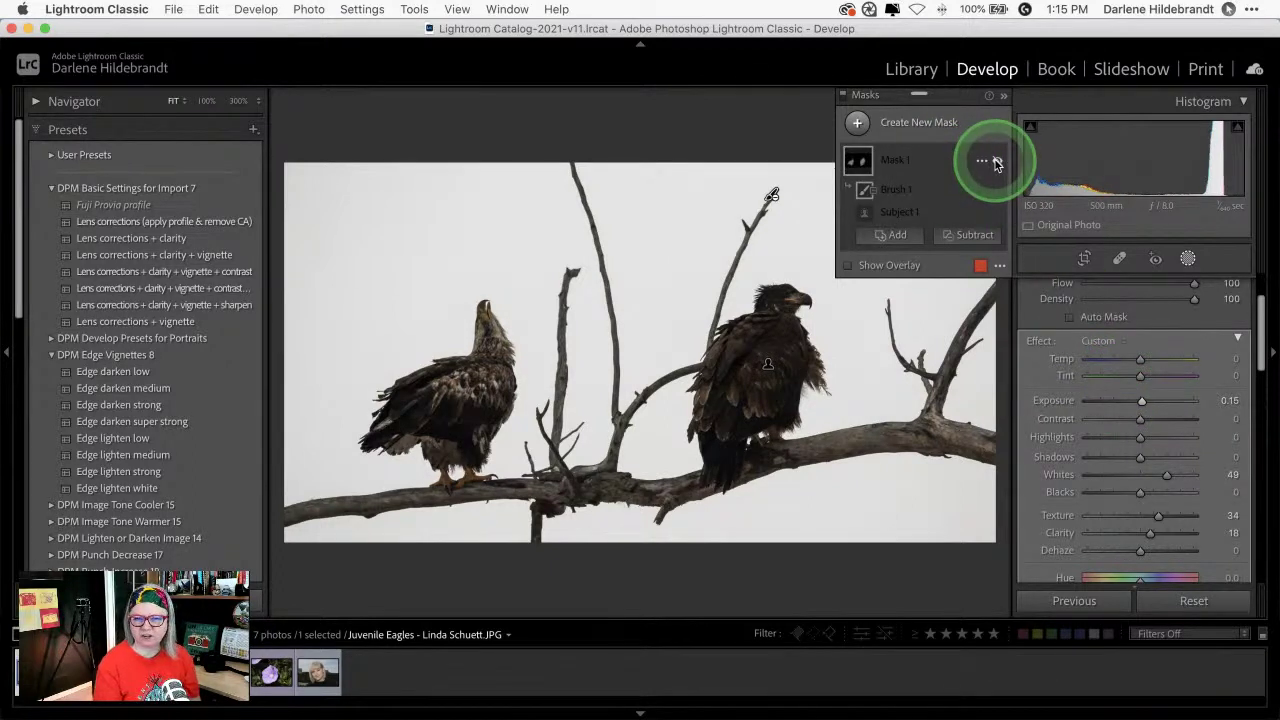
click(997, 163)
click(997, 163)
click(997, 163)
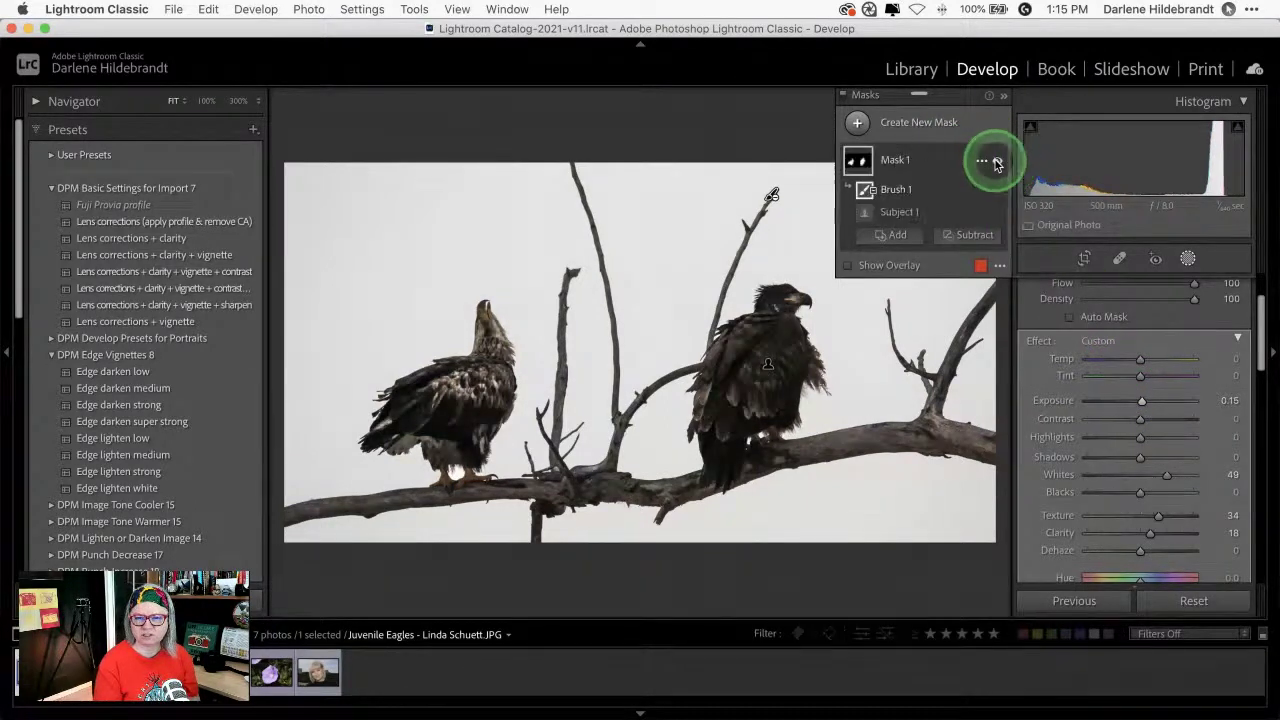
click(997, 163)
click(997, 163)
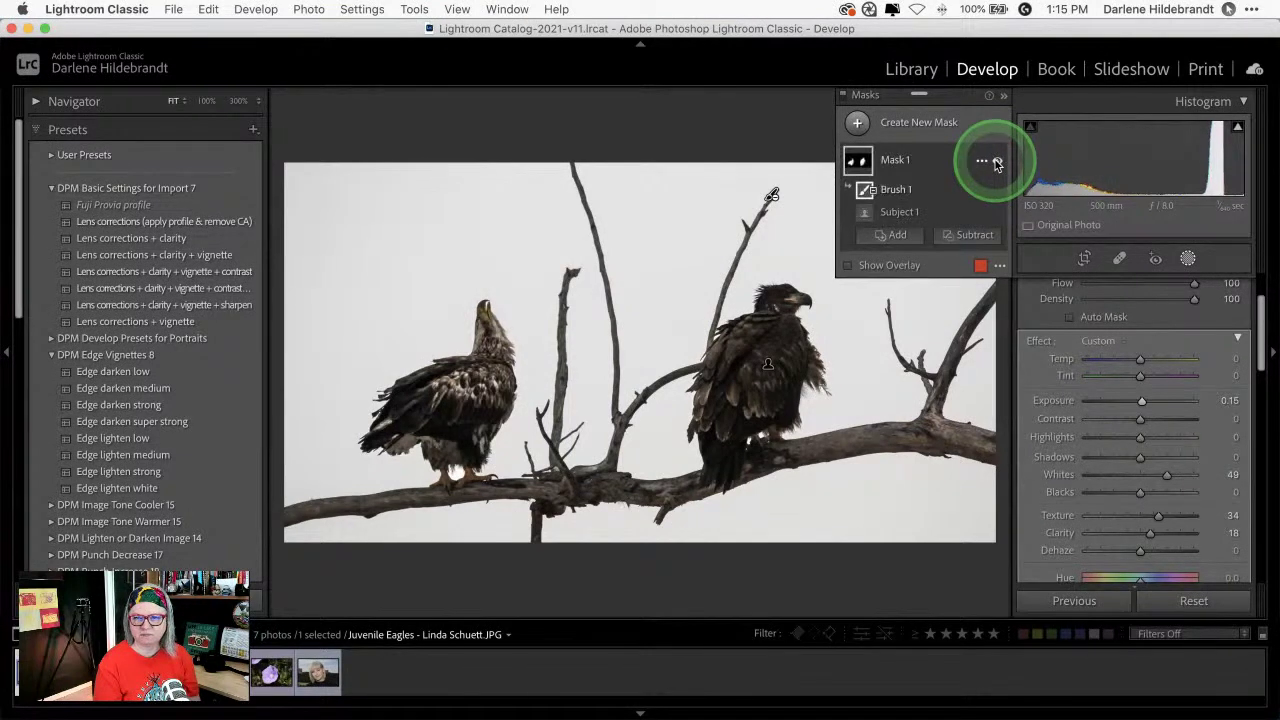
- Examine both eagles' feathers at 66.7% zoom with the eagle mask's adjustments off and on
click(263, 104)
click(263, 101)
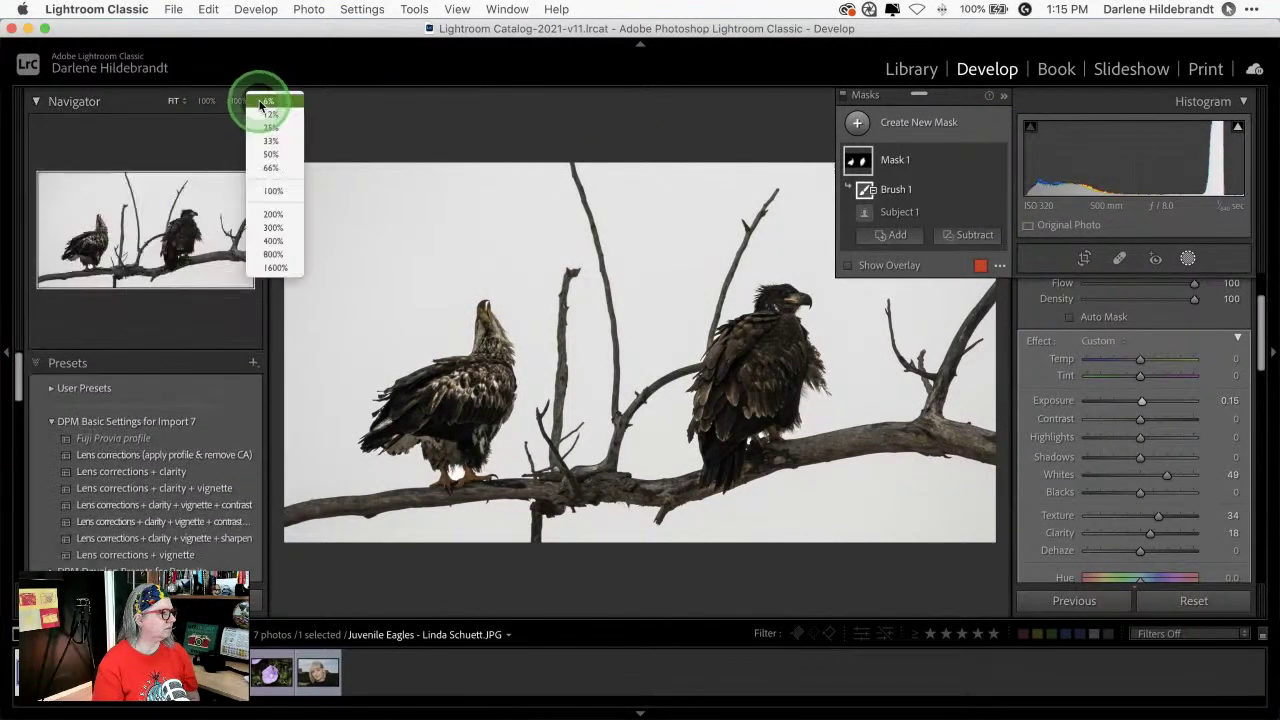
click(272, 170)
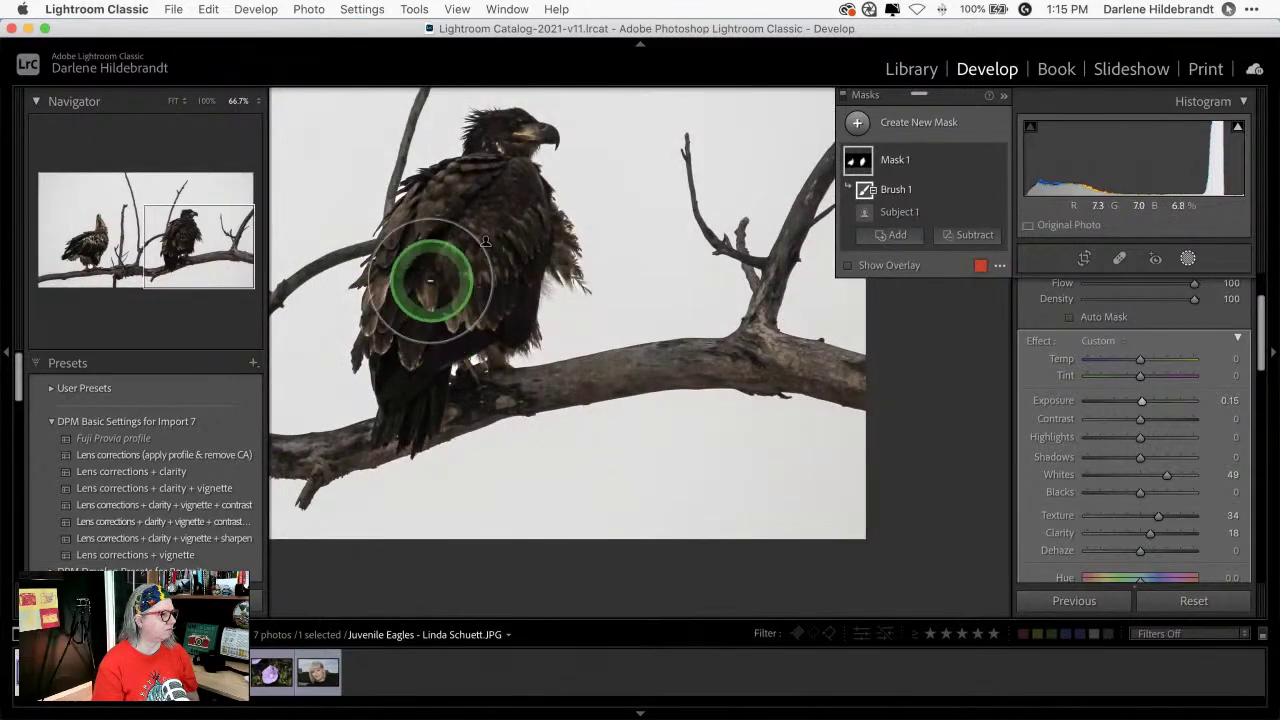
drag(428, 282, 789, 449)
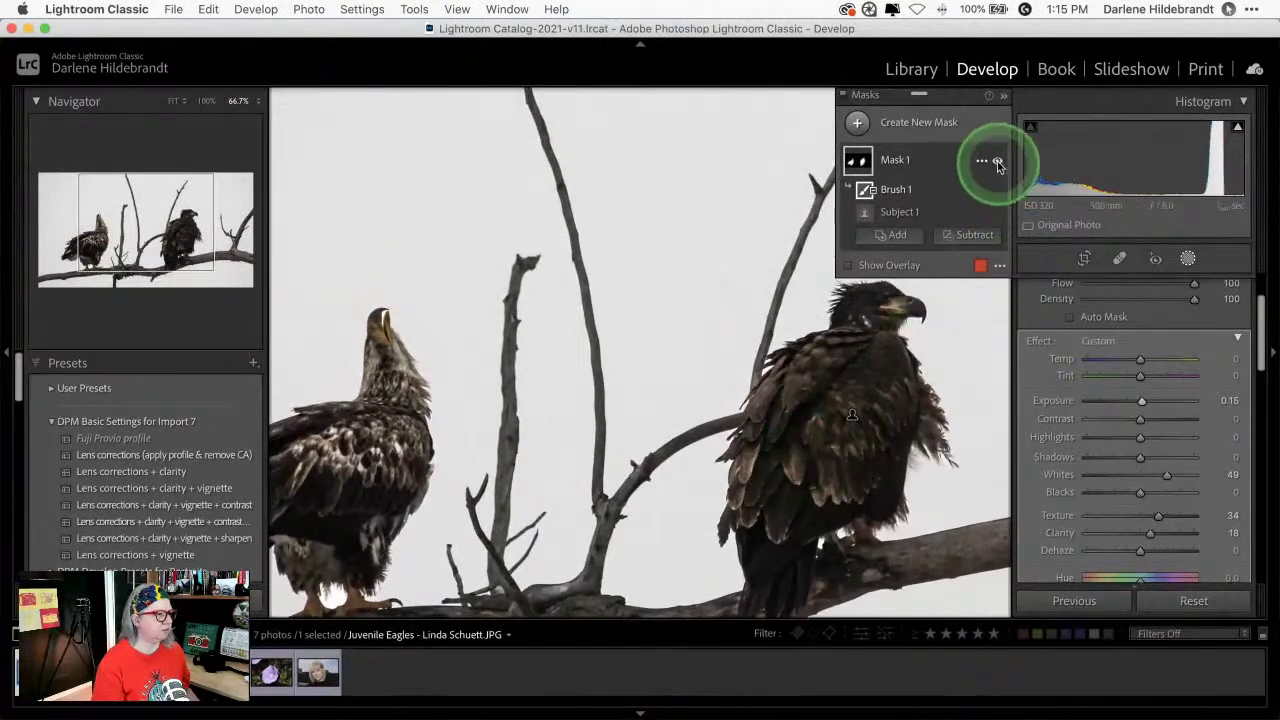
click(997, 162)
click(997, 162)
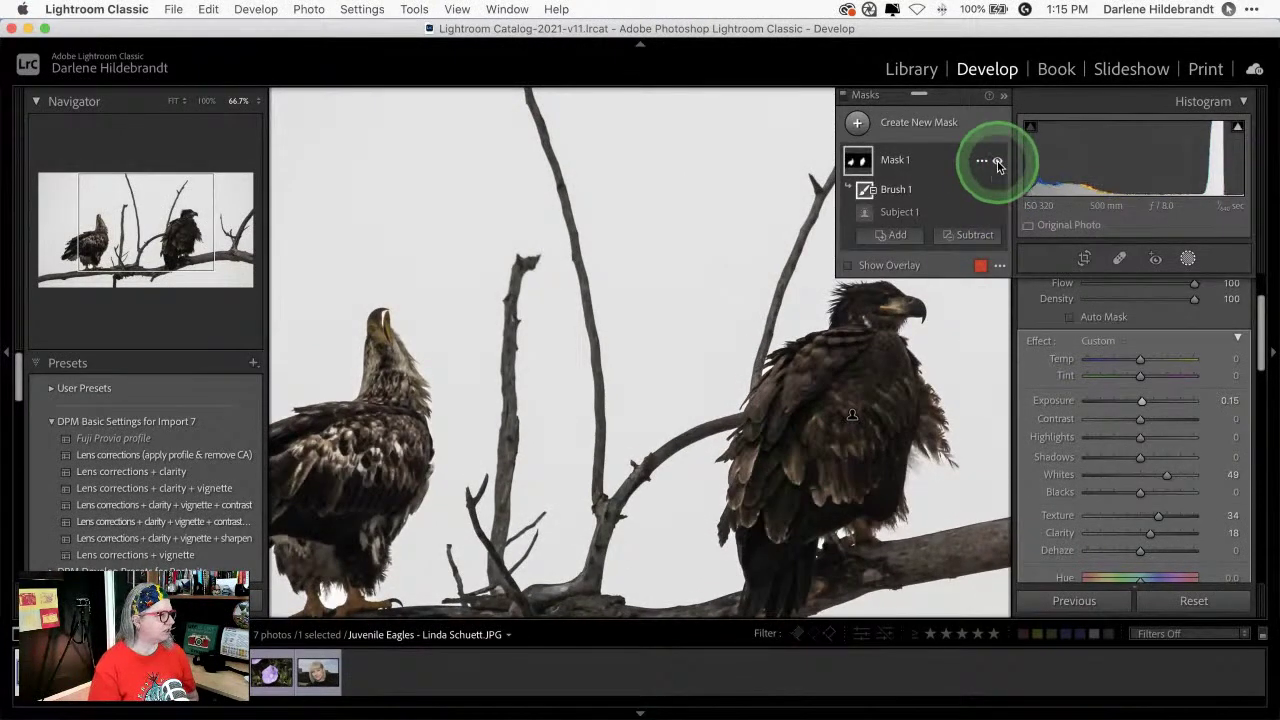
click(997, 162)
click(997, 162)
click(997, 162)
click(997, 162)
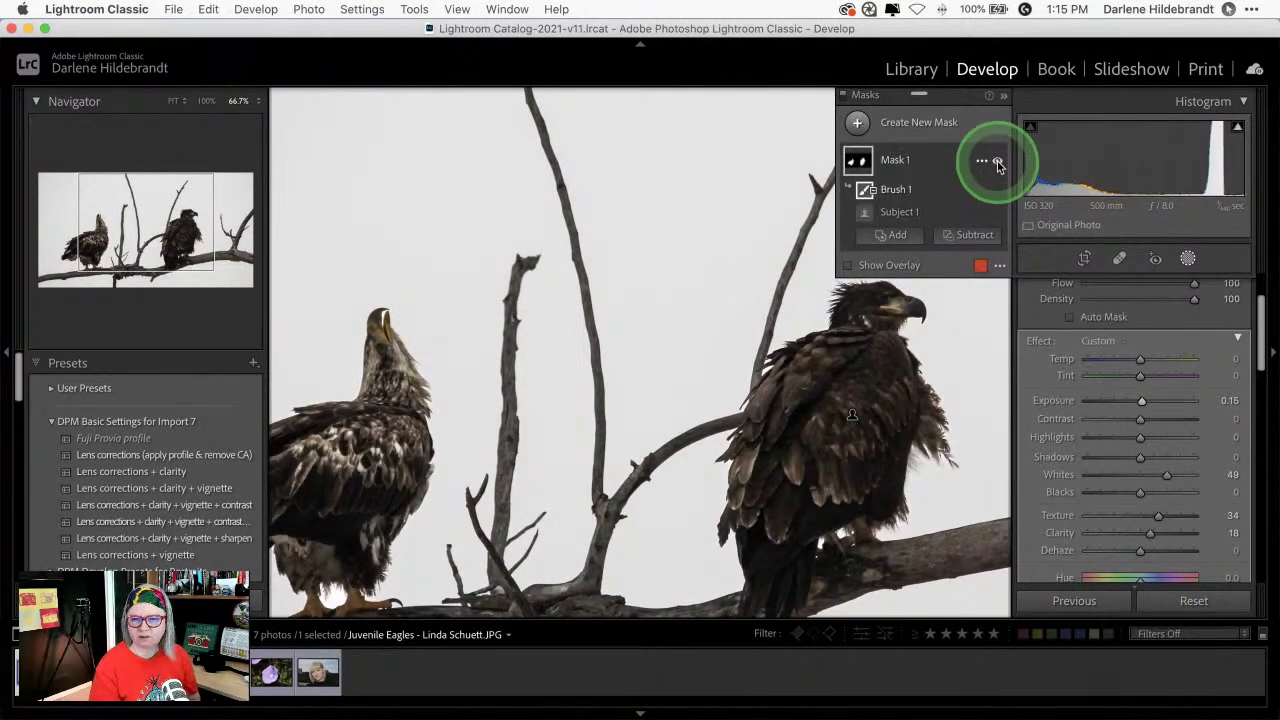
click(997, 162)
click(997, 162)
click(997, 162)
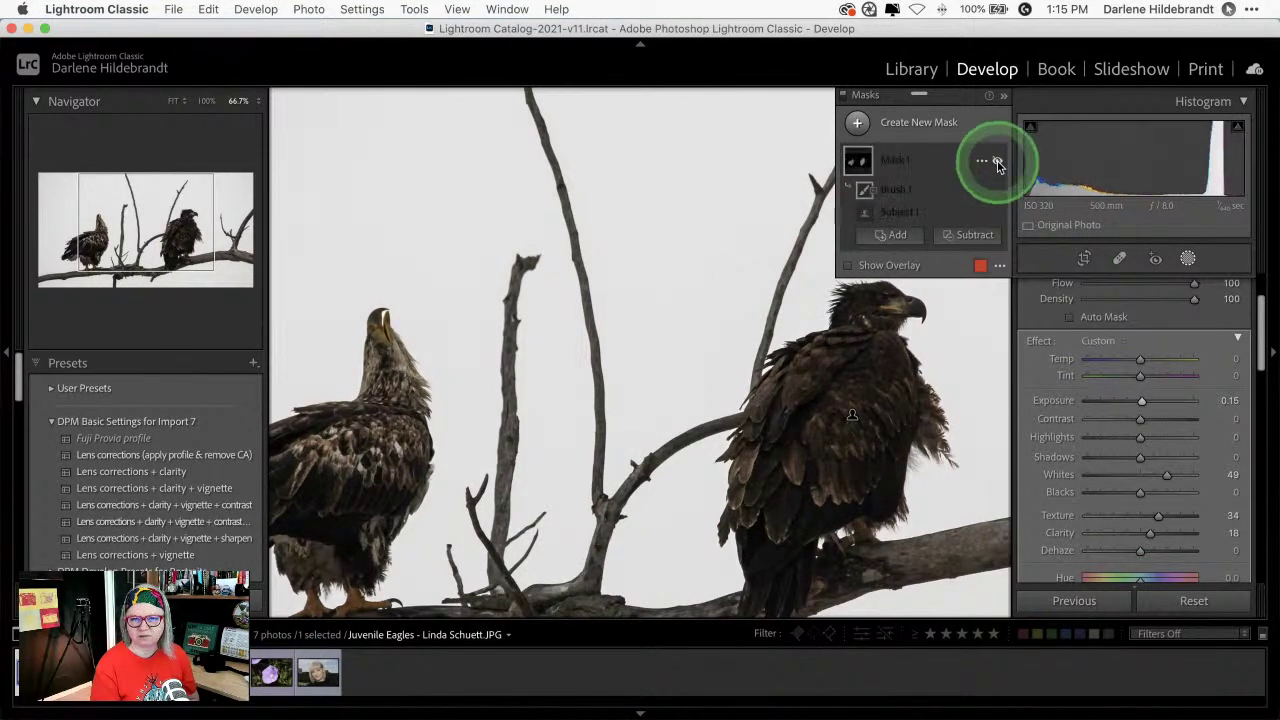
click(997, 162)
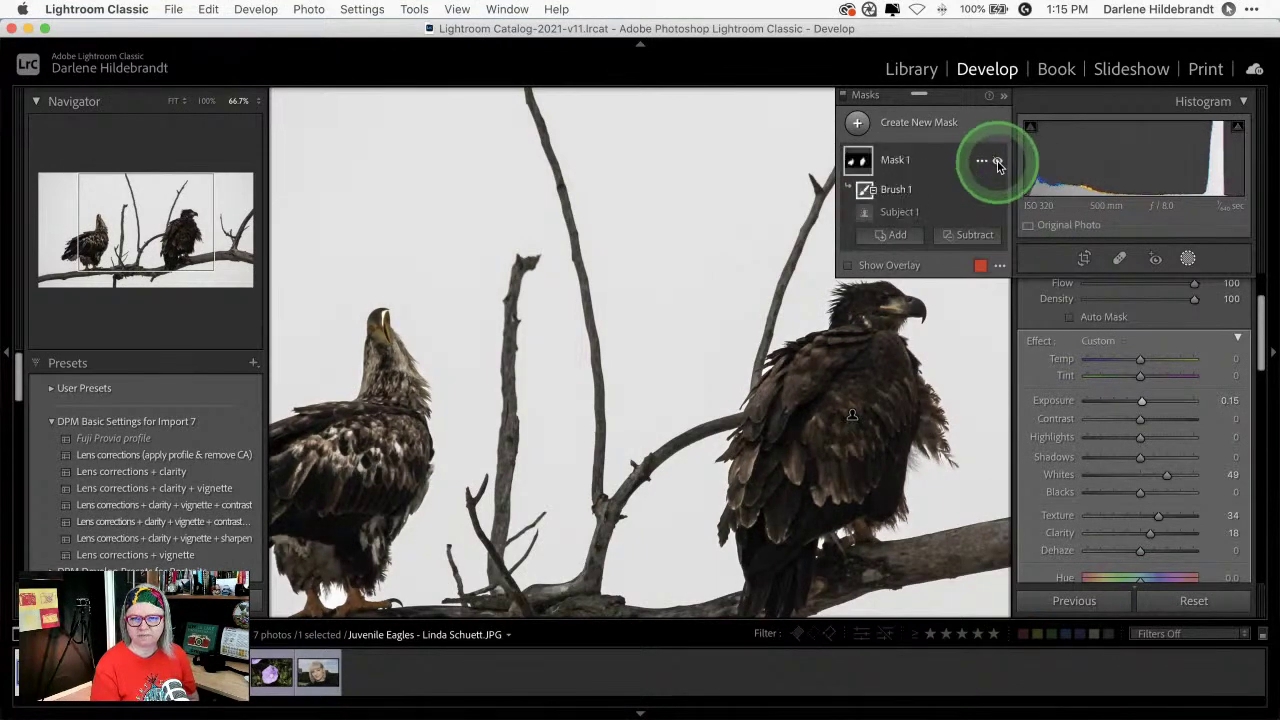
- Leave masking, fit the whole photo in view and raise its overall Exposure to +0.30
click(1188, 259)
click(705, 334)
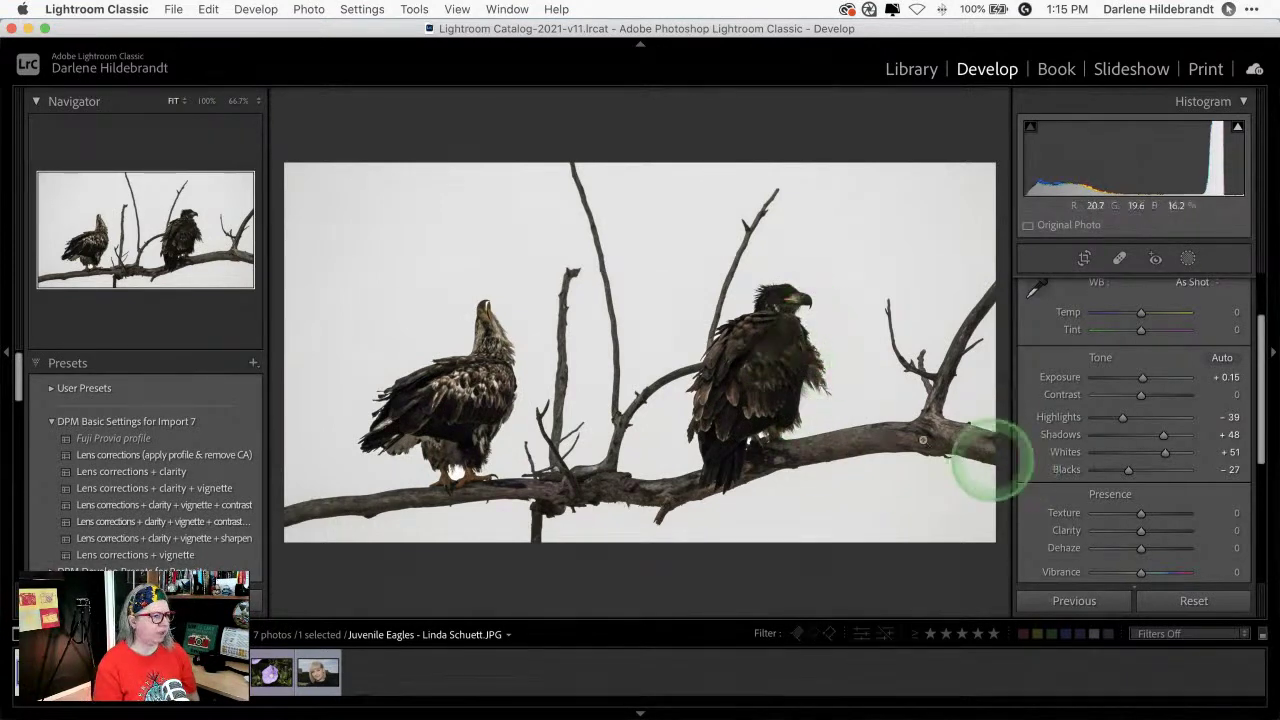
mouse_move(1142, 377)
mouse_down()
mouse_move(1109, 383)
mouse_move(1142, 372)
mouse_up()
key(ctrl+Up)
click(841, 349)
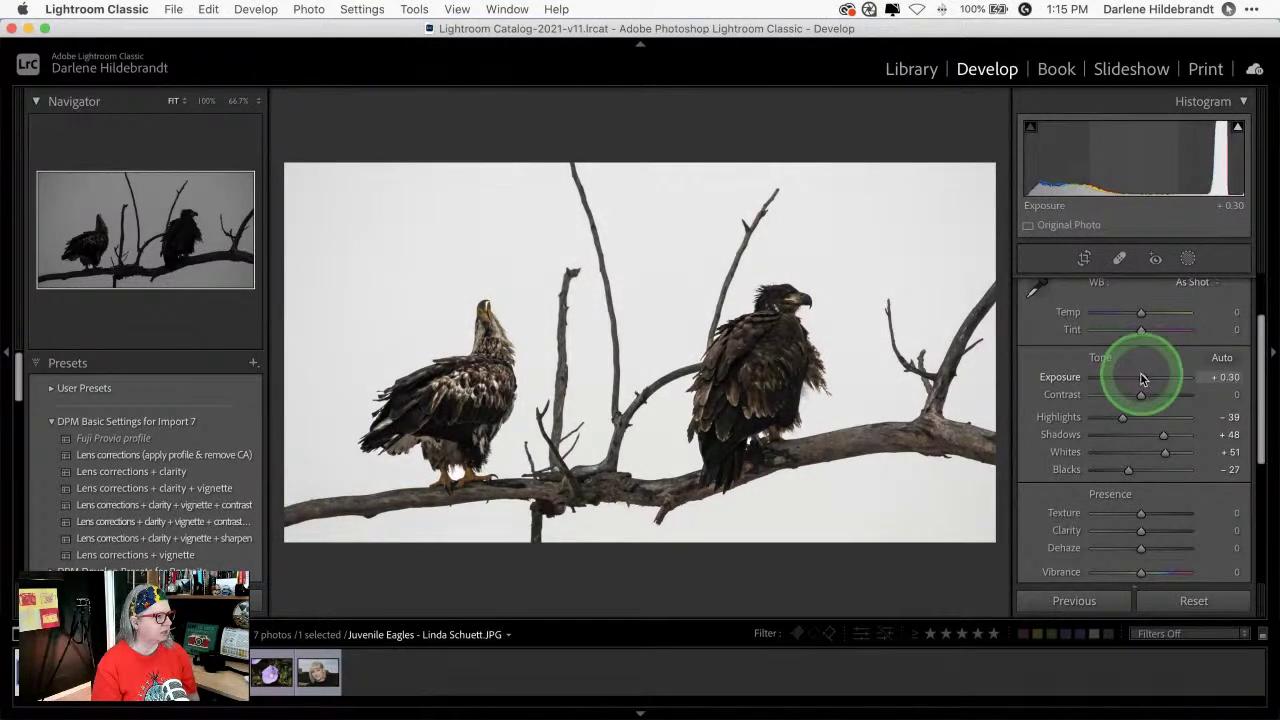
- Add a second mask with Select Sky and set its Temp to -14
click(1187, 259)
click(859, 123)
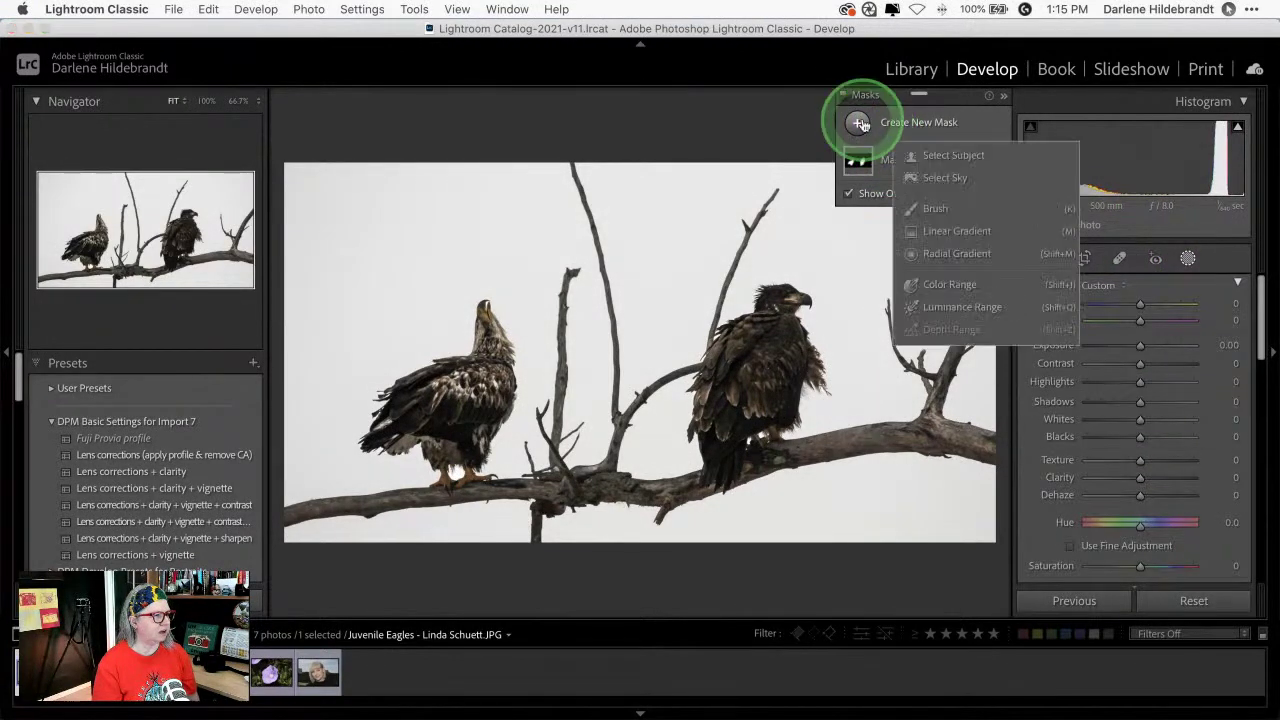
click(945, 176)
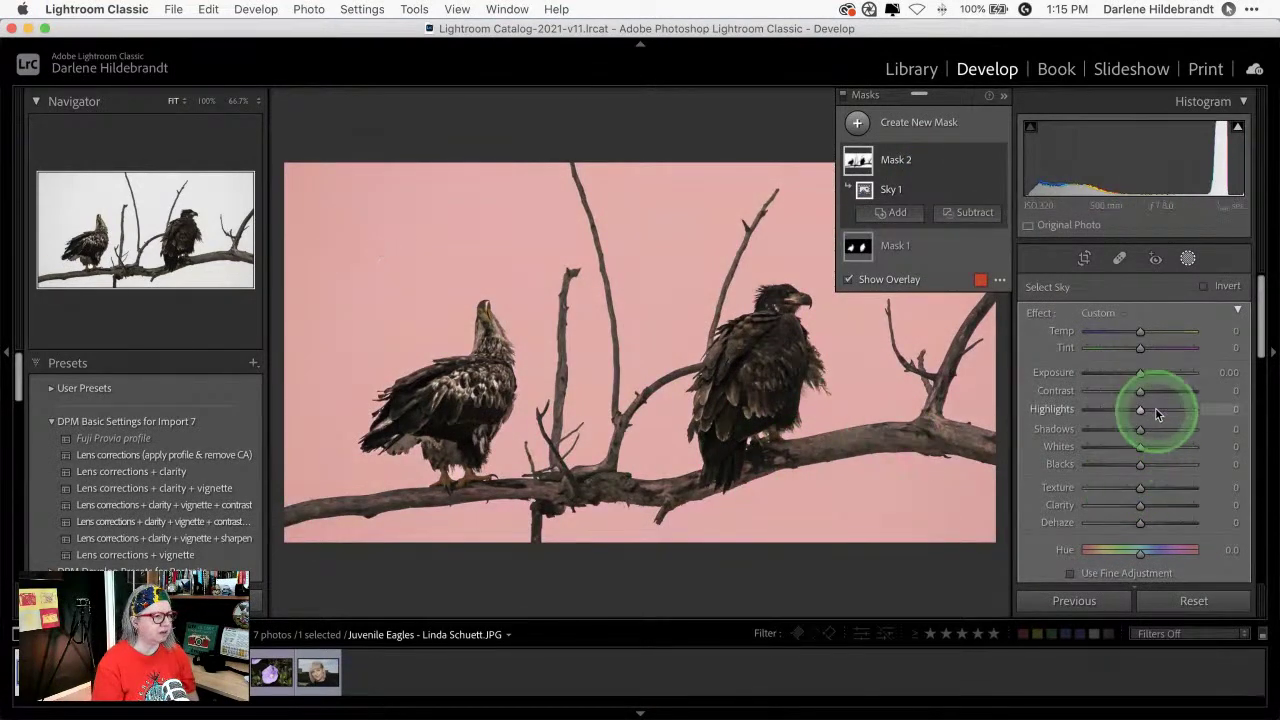
drag(1141, 335, 1133, 335)
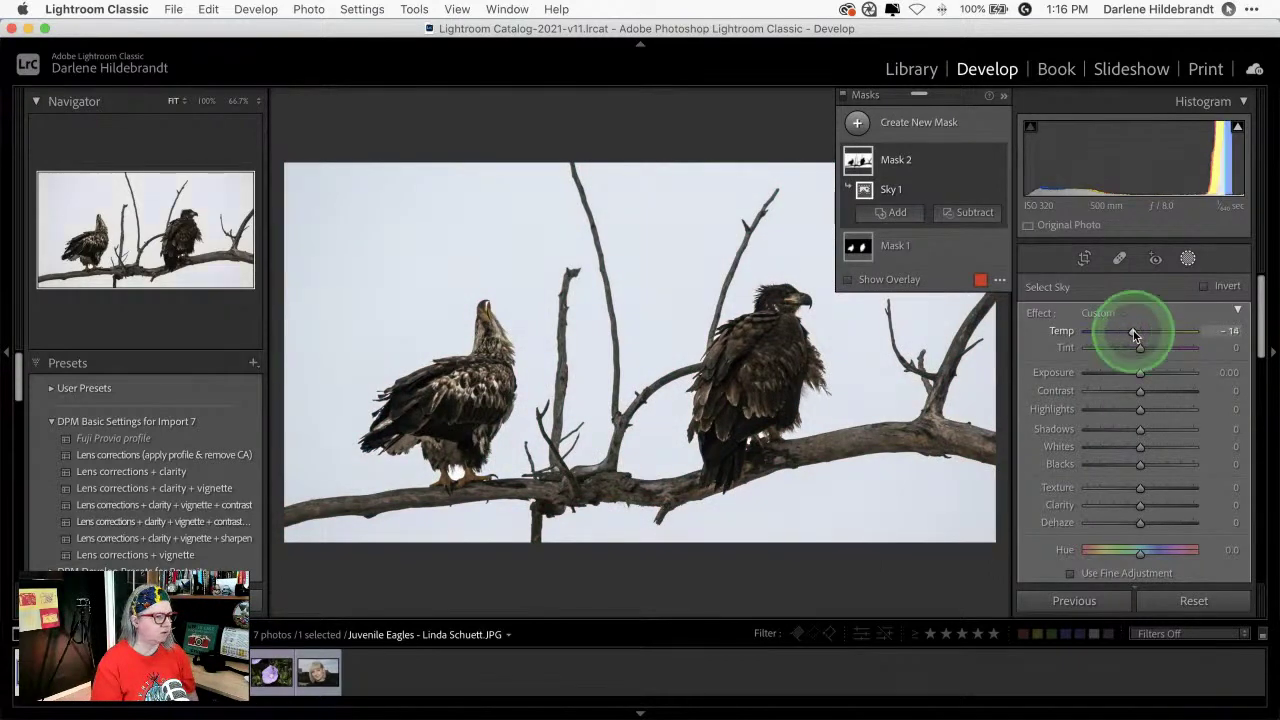
- Tint the sky mask blue with a color of hue 239 and saturation 85%
scroll(1134, 334, down, 5)
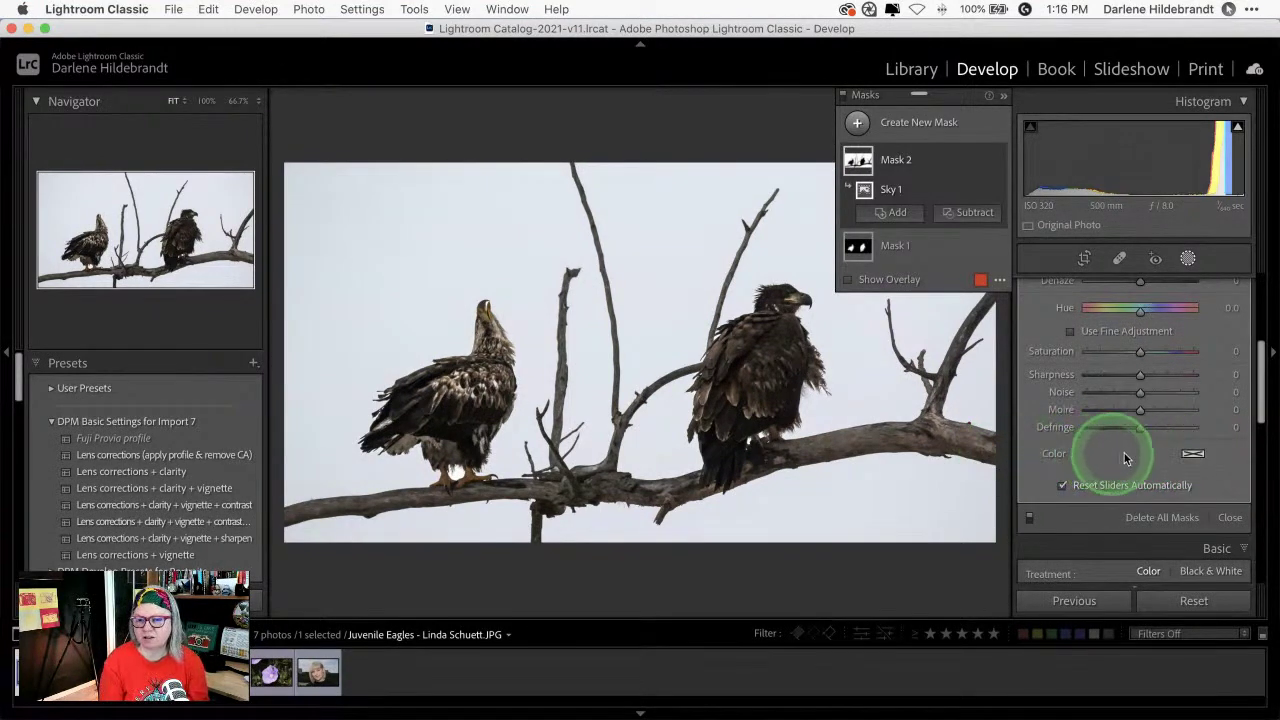
click(1191, 453)
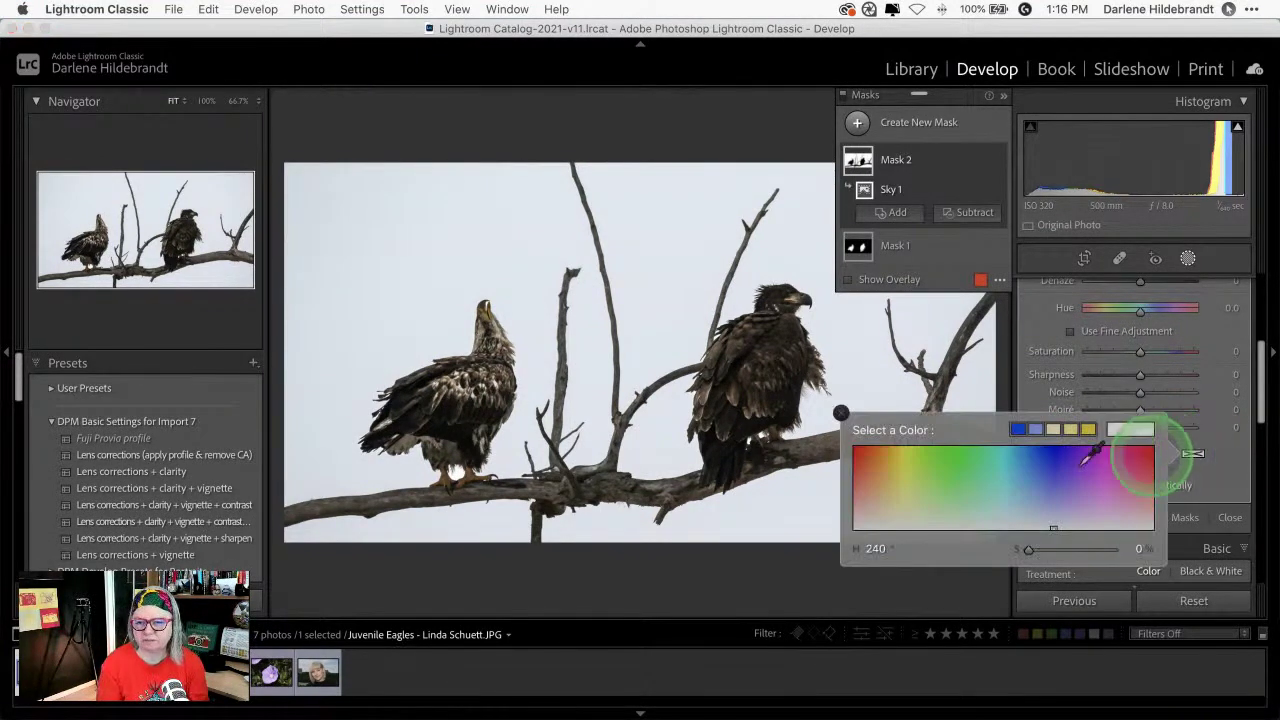
mouse_move(1050, 470)
mouse_down()
mouse_move(1036, 487)
mouse_move(1040, 462)
mouse_move(1070, 472)
mouse_move(1042, 462)
mouse_move(1054, 458)
mouse_up()
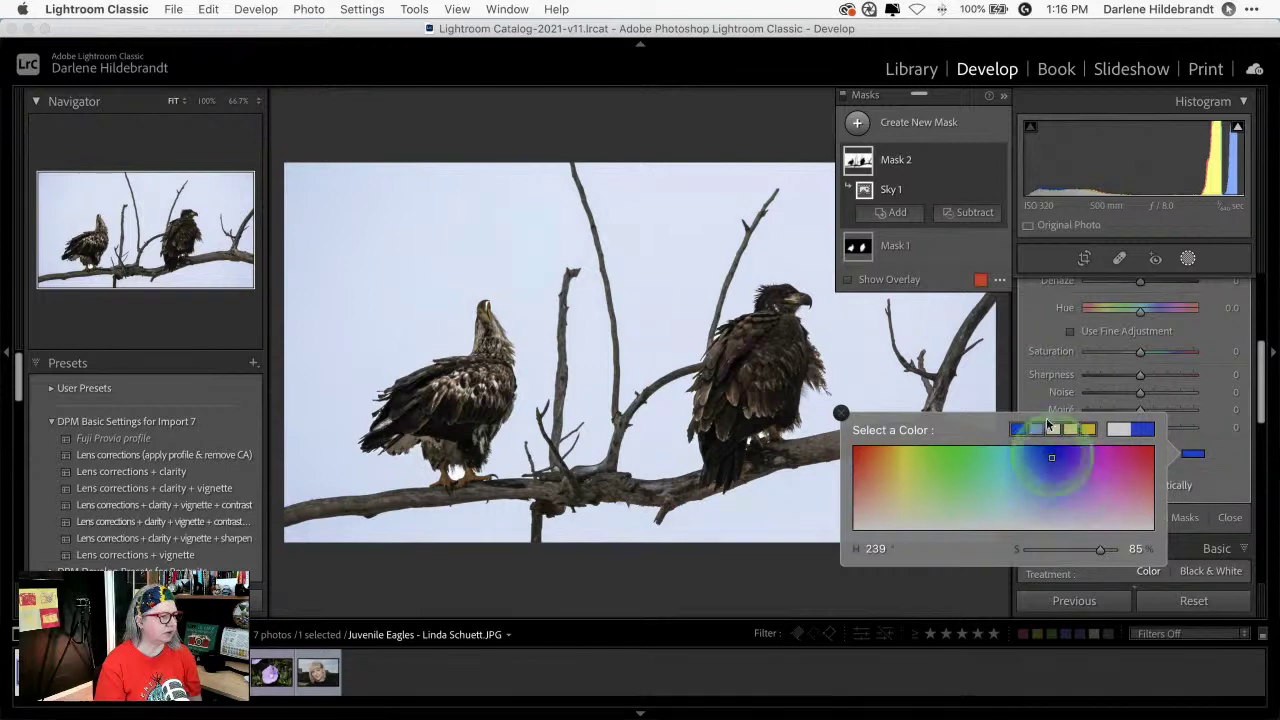
click(1048, 323)
- Darken the sky by setting the sky mask's Exposure to -0.61
scroll(1137, 394, up, 5)
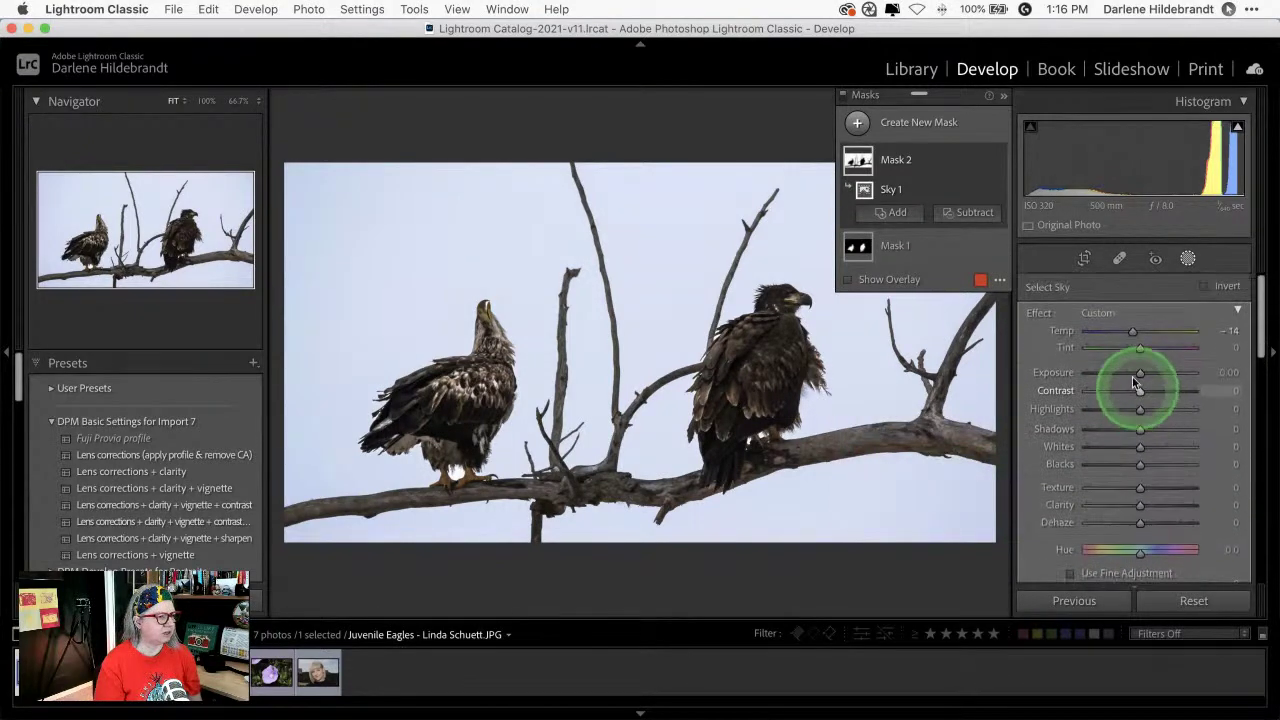
drag(1140, 372, 1131, 369)
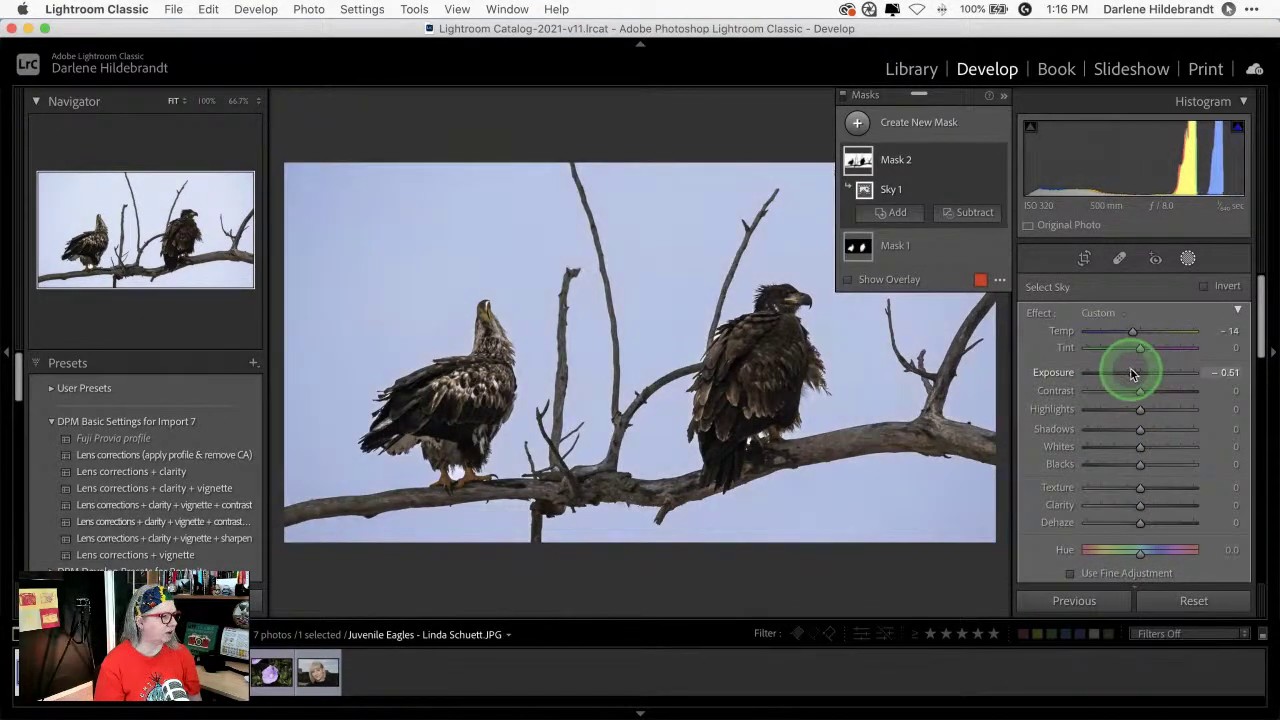
scroll(1140, 455, down, 2)
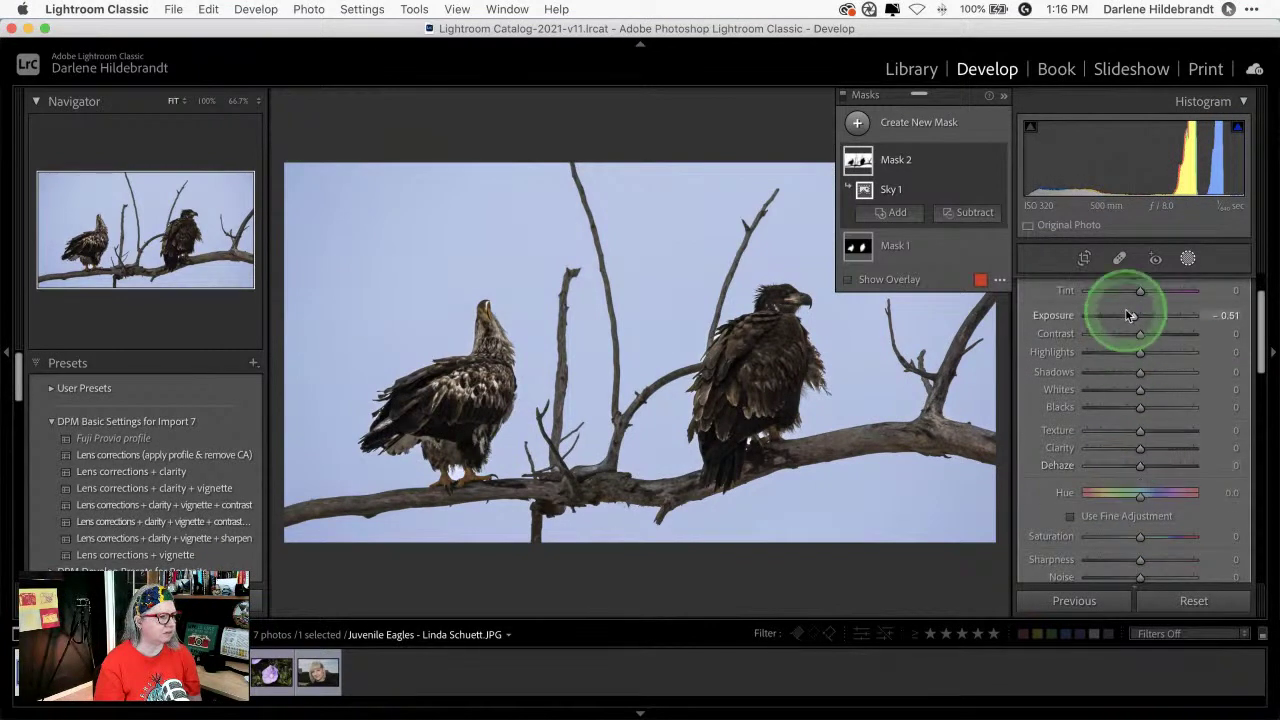
- Set the sky mask's Tint to -30 and change its color to hue 225 with 72% saturation
drag(1140, 290, 1125, 290)
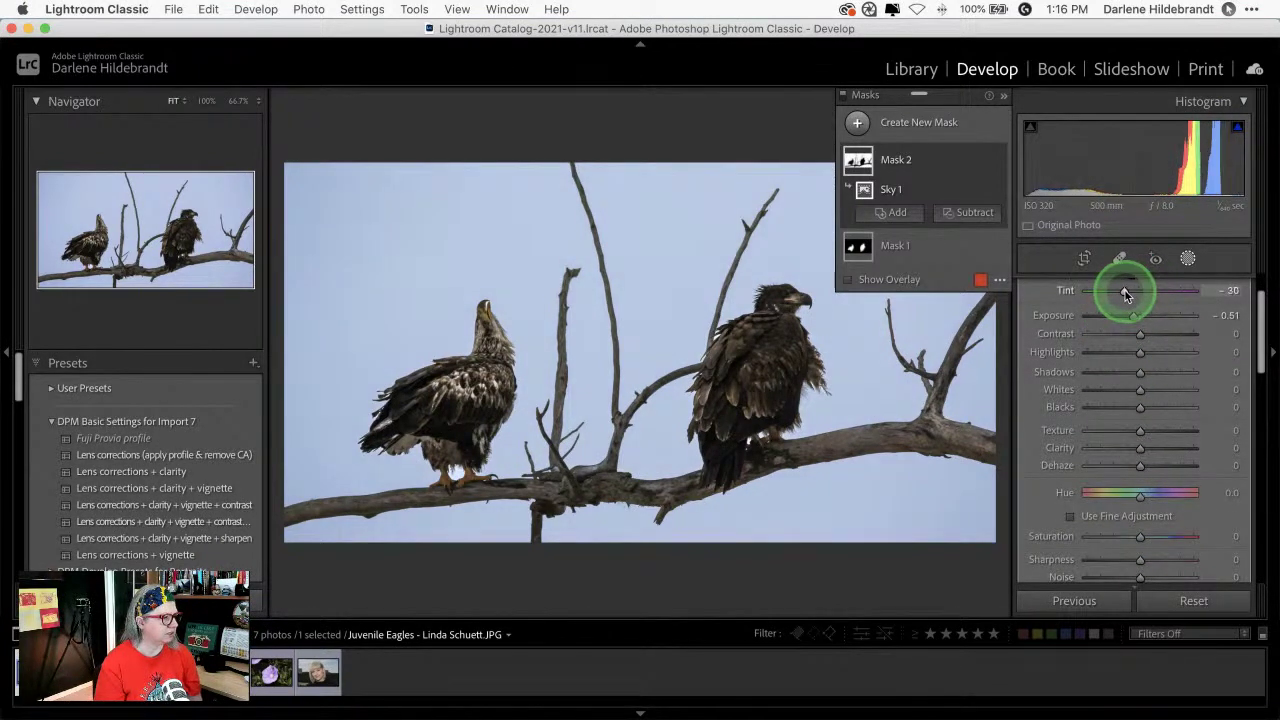
scroll(1171, 386, down, 4)
click(1190, 525)
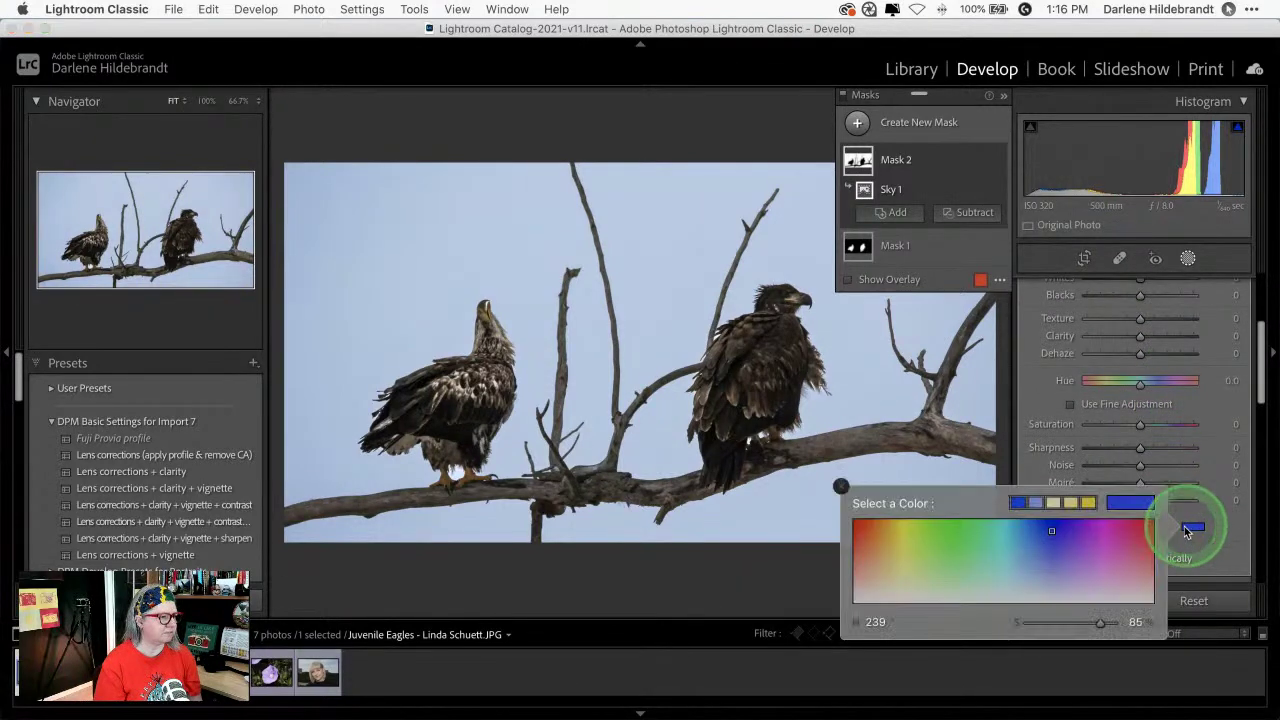
drag(1053, 528, 1040, 564)
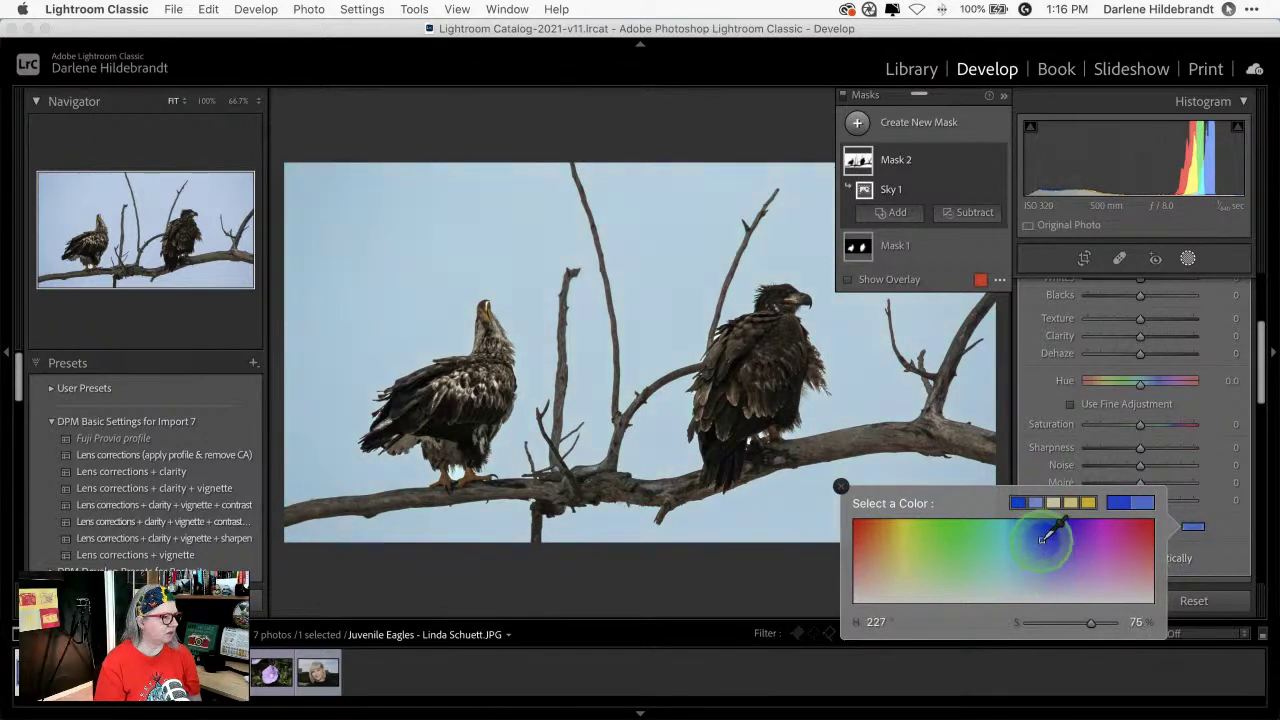
click(1046, 538)
mouse_move(1049, 532)
mouse_down()
mouse_move(1036, 514)
mouse_move(1045, 540)
mouse_up()
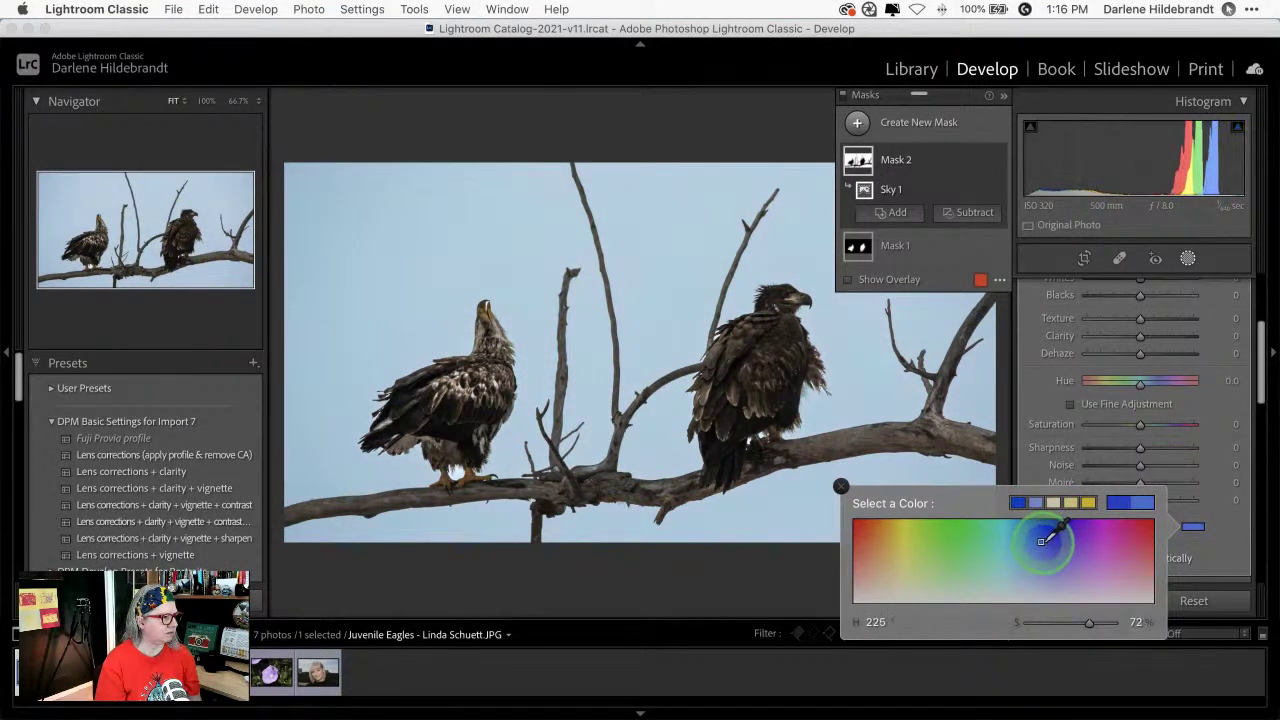
click(1038, 380)
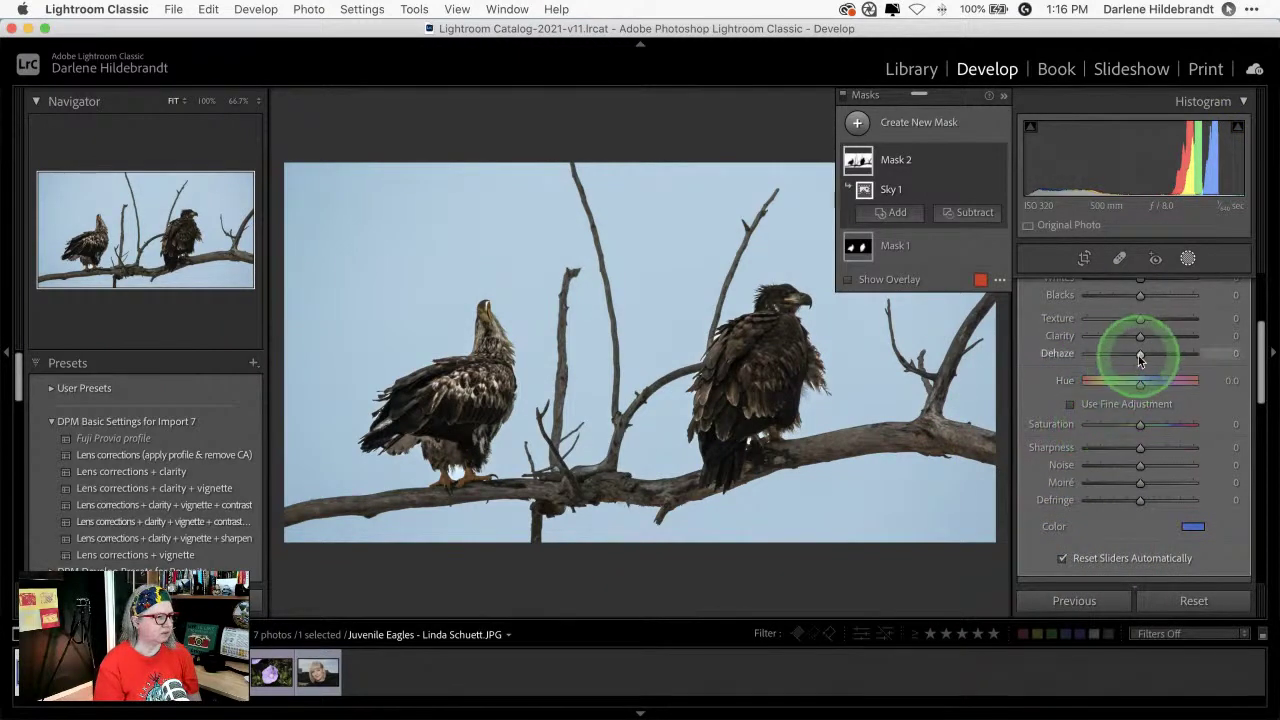
- Soften the sky mask with Texture -29 and Clarity -28, and set its Blacks to -25
drag(1140, 353, 1103, 406)
scroll(1140, 412, up, 3)
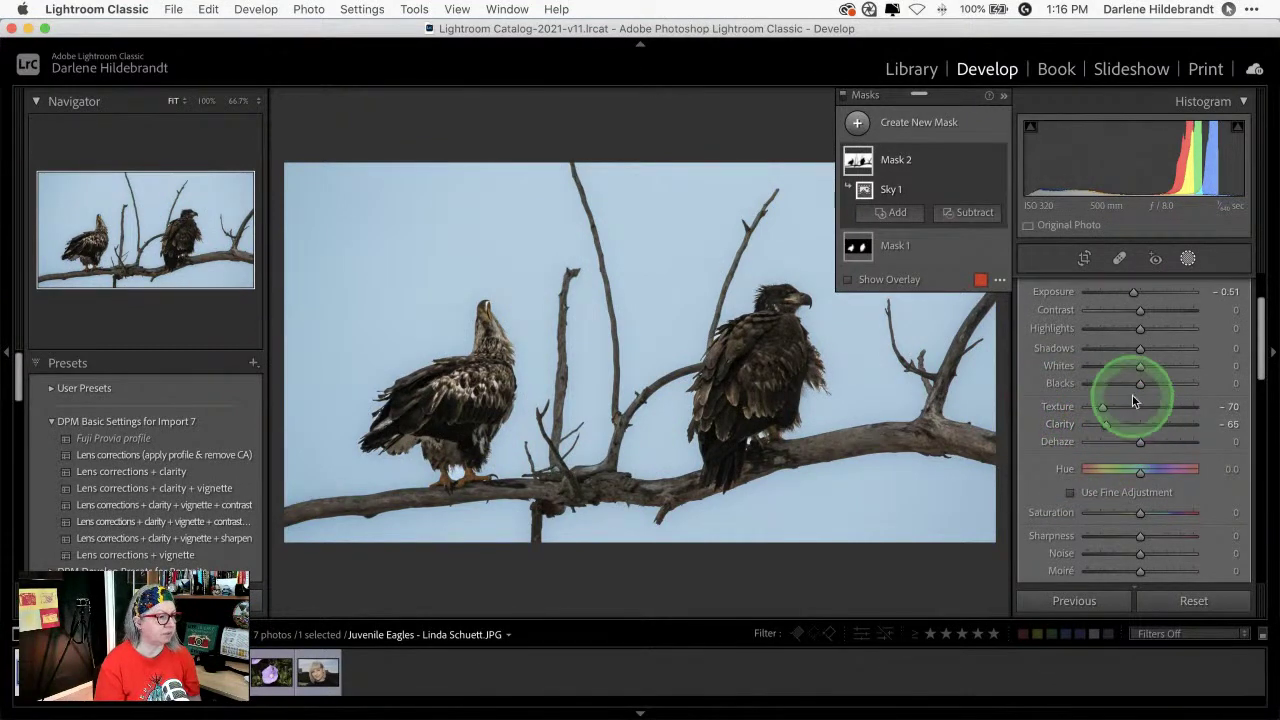
scroll(1150, 435, up, 2)
drag(1135, 452, 1125, 482)
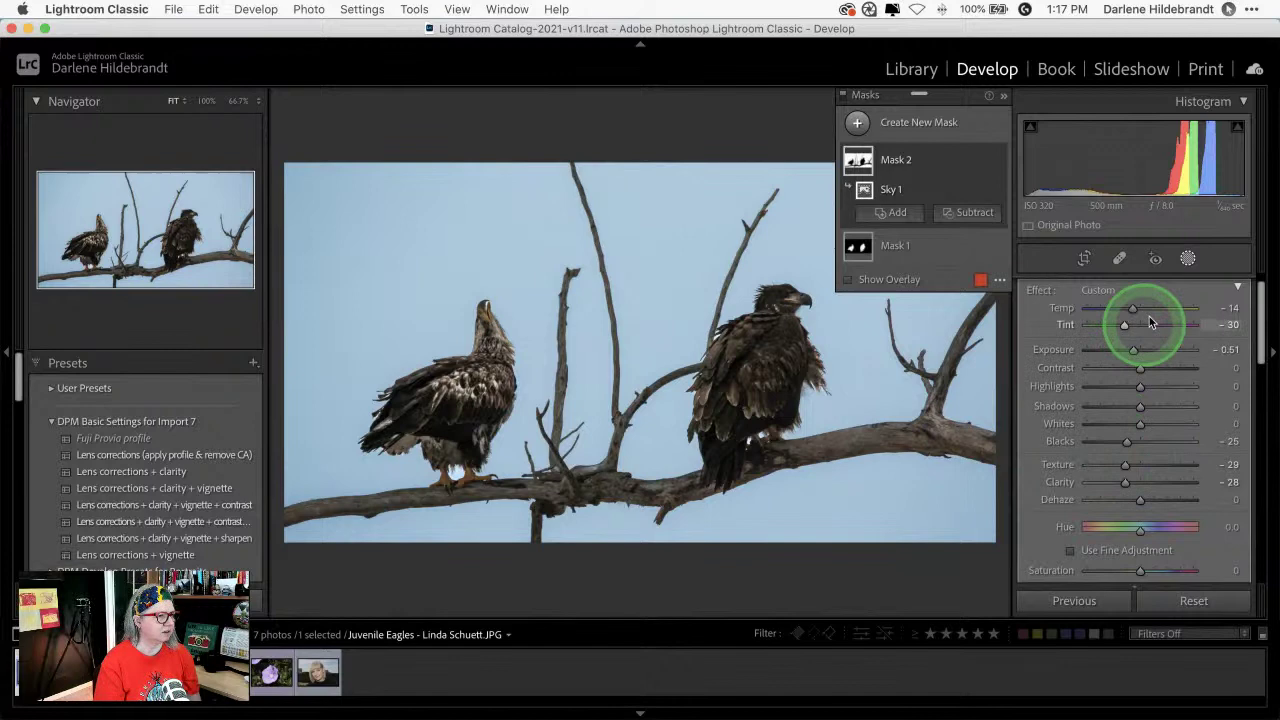
- Leave masking and compare the edited photo with its before version
click(1188, 258)
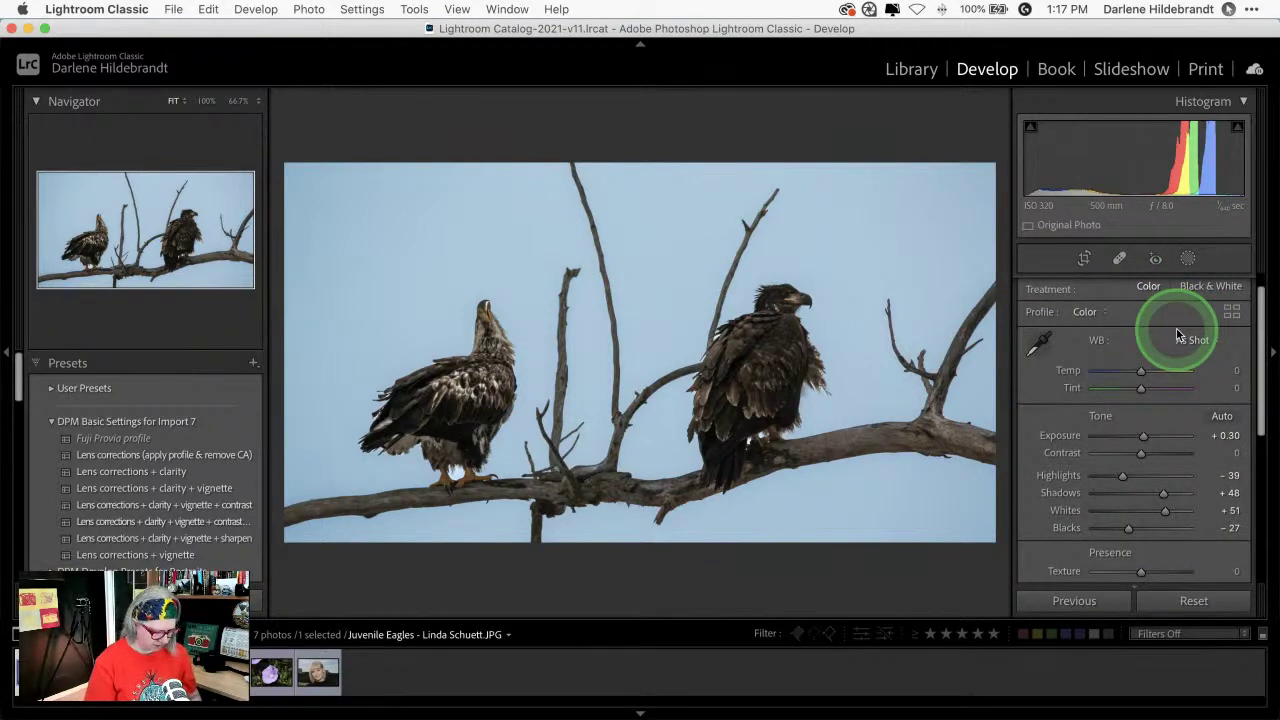
key(backslash)
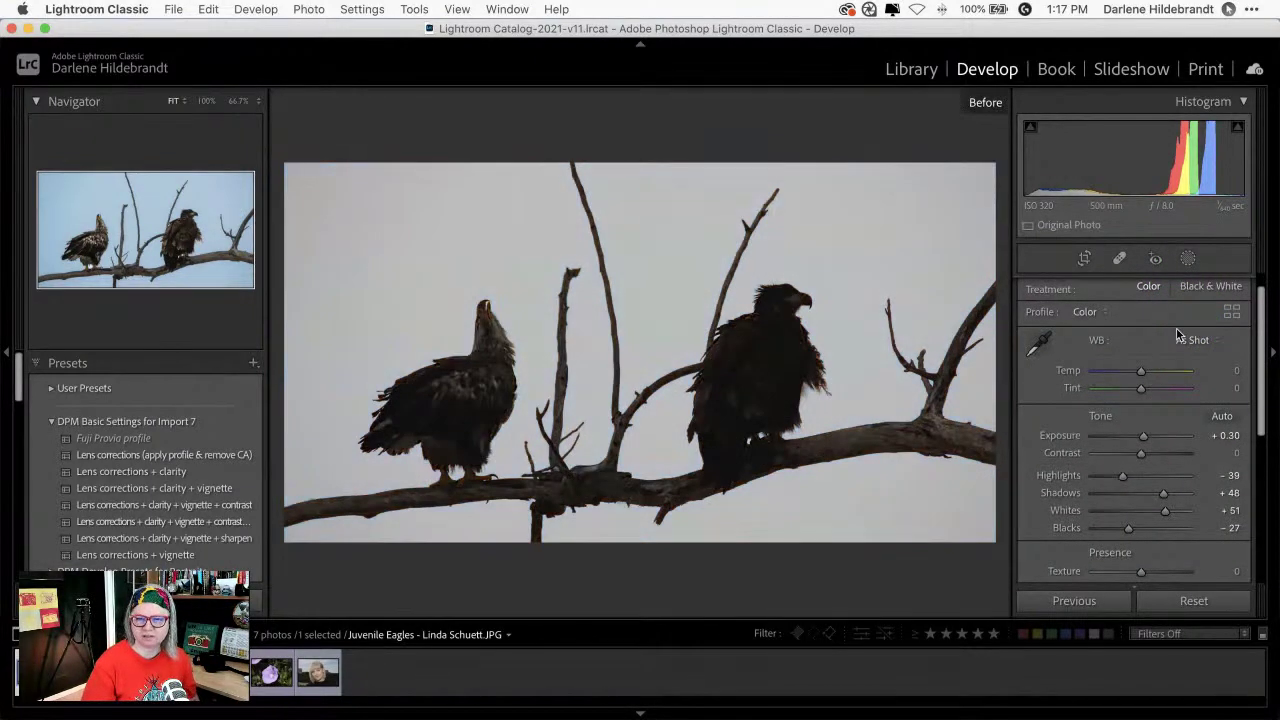
key(backslash)
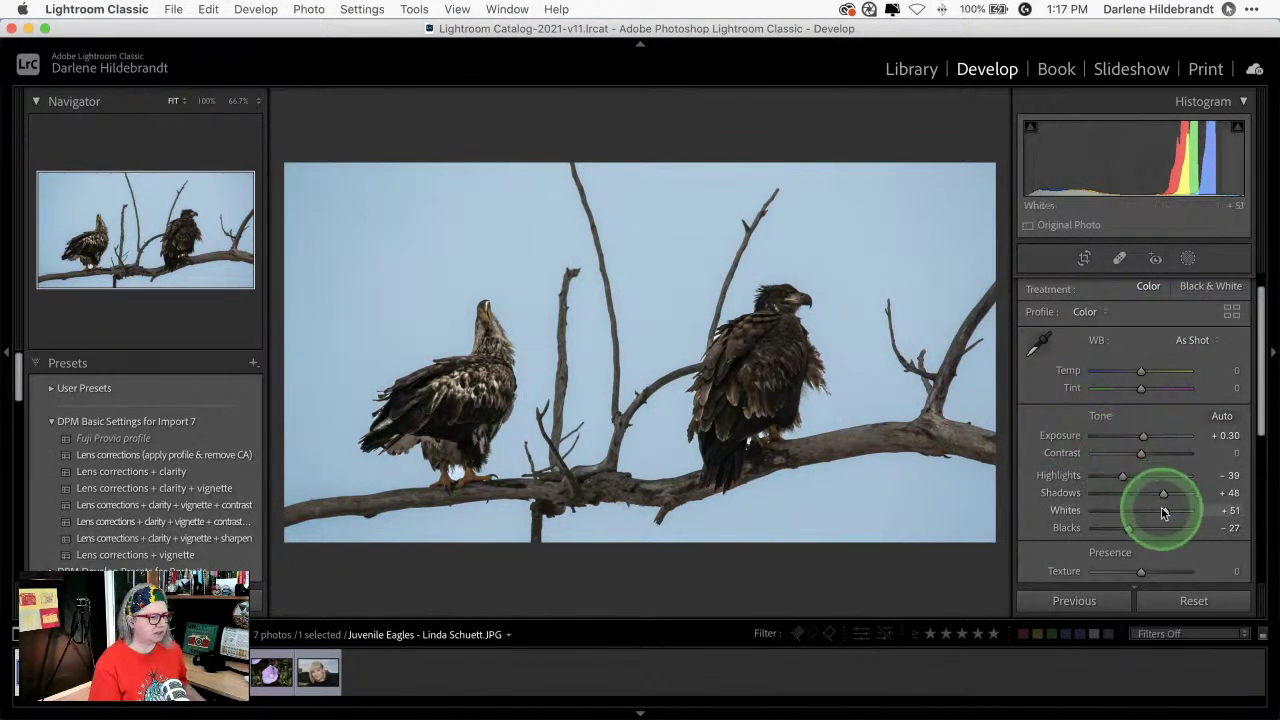
- Refine the whole photo's tones with Whites +49, Blacks -50 and Exposure +0.40
alt+drag(1163, 512, 1117, 529)
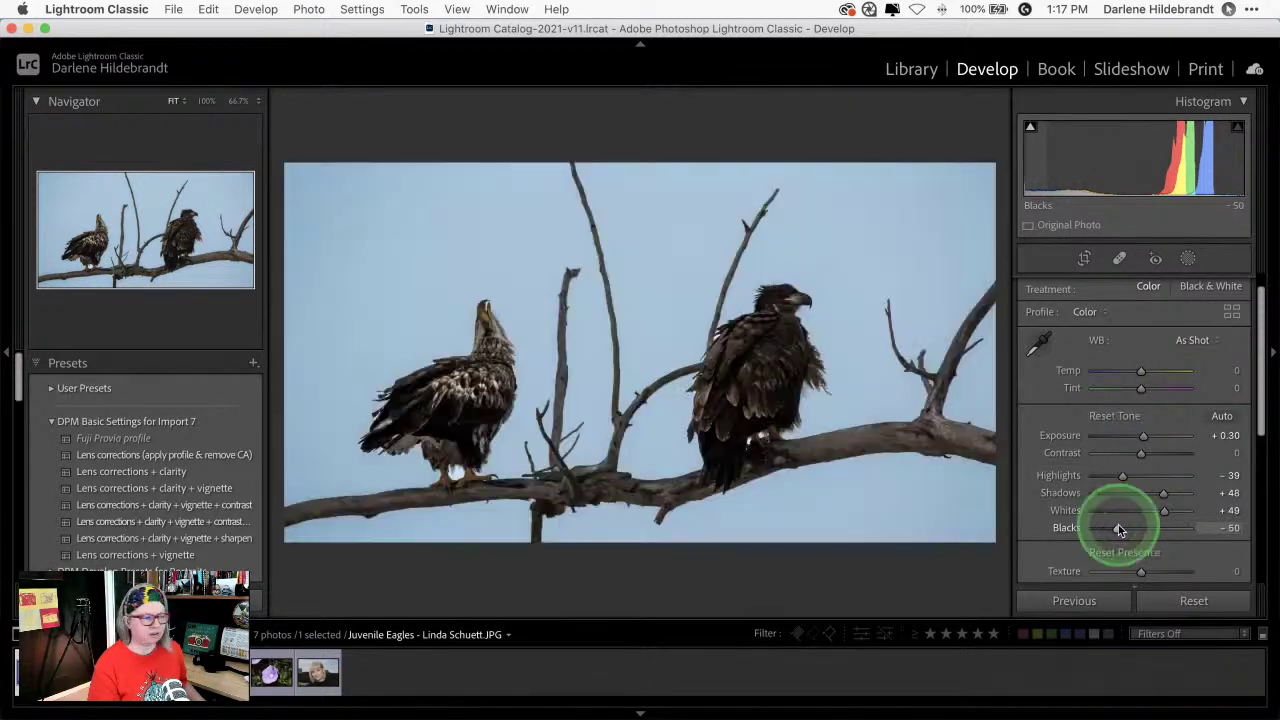
drag(1144, 436, 1146, 437)
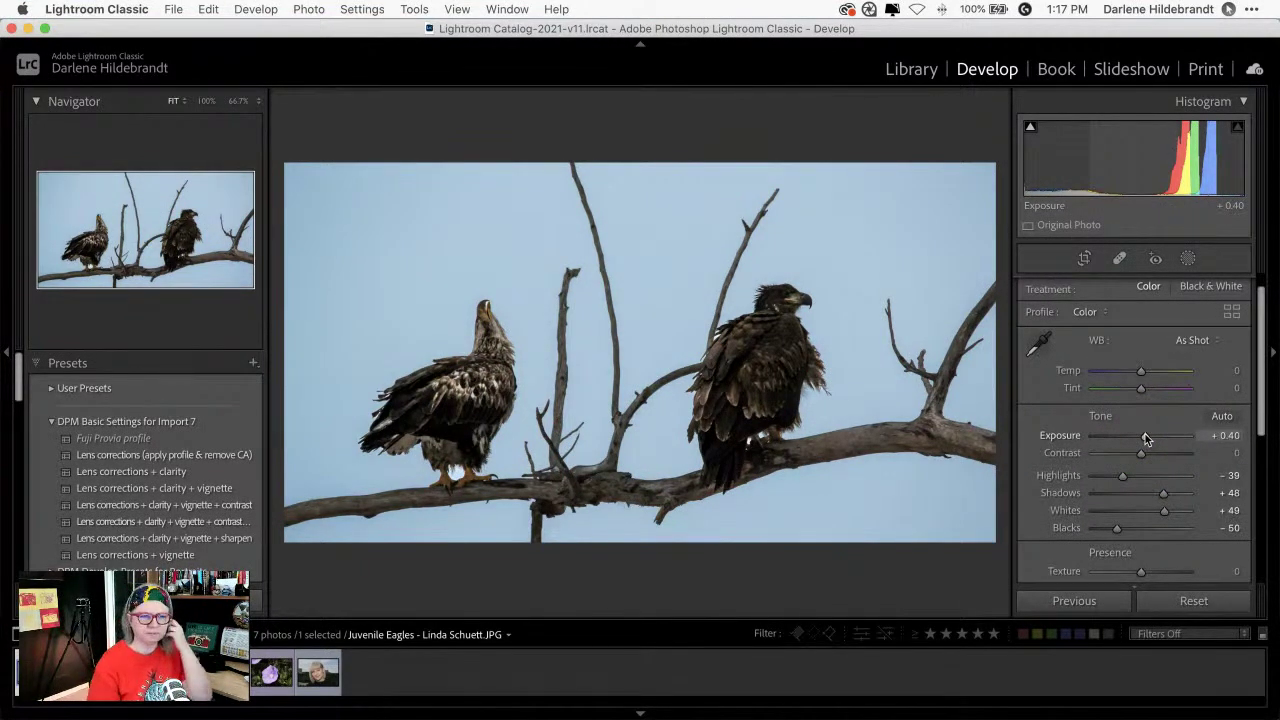
click(1146, 437)
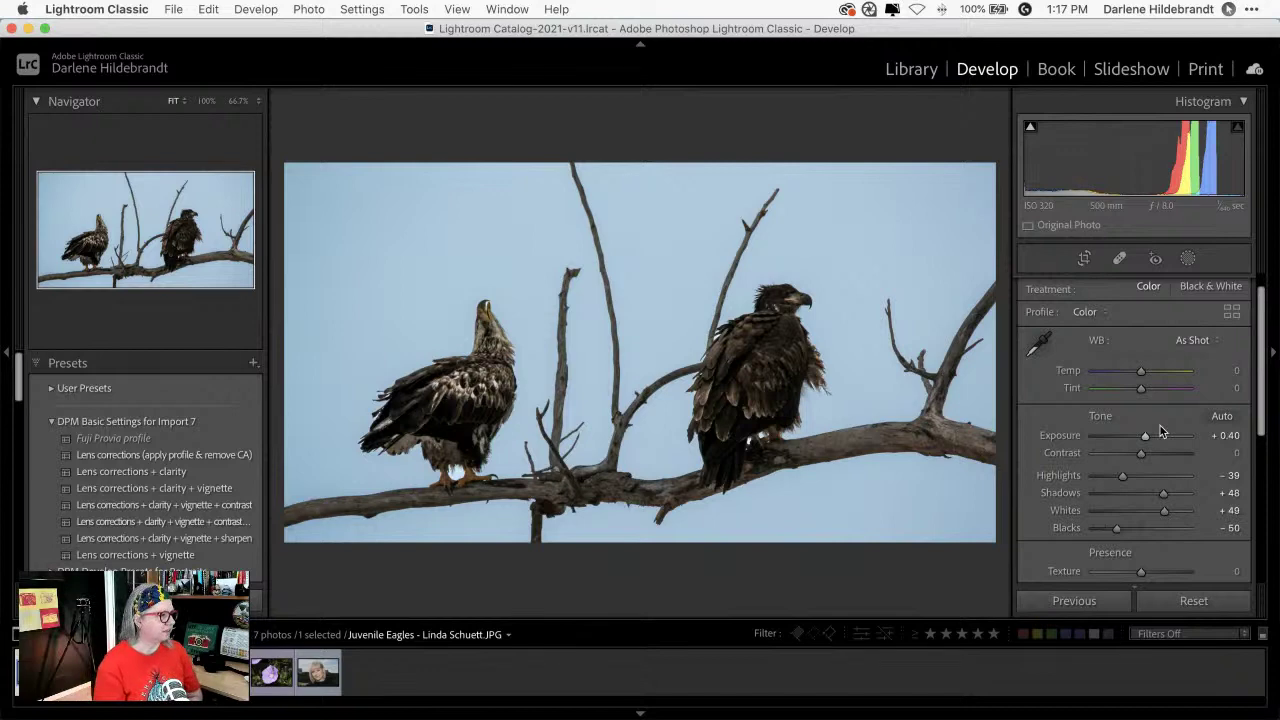
- Inspect the left eagle's head, feathers and feet at 100% and 200% zoom, ending with the whole photo in view
drag(491, 420, 485, 375)
click(205, 101)
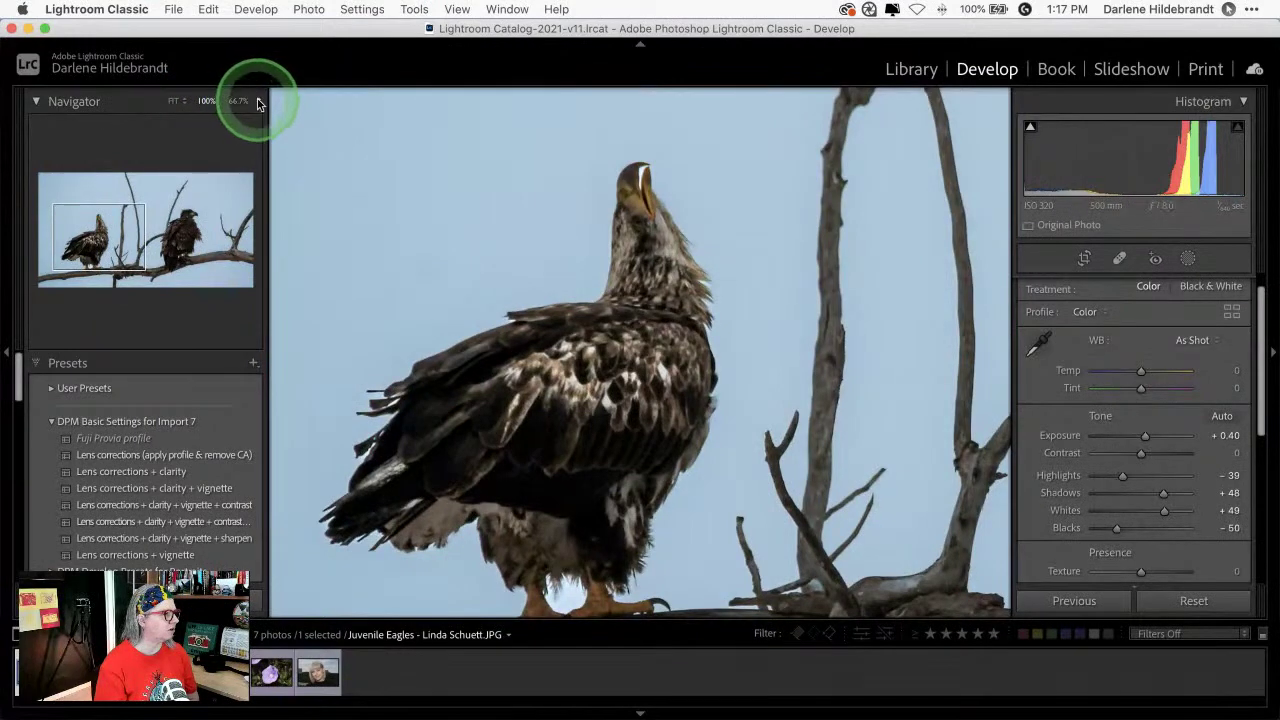
click(258, 101)
click(271, 124)
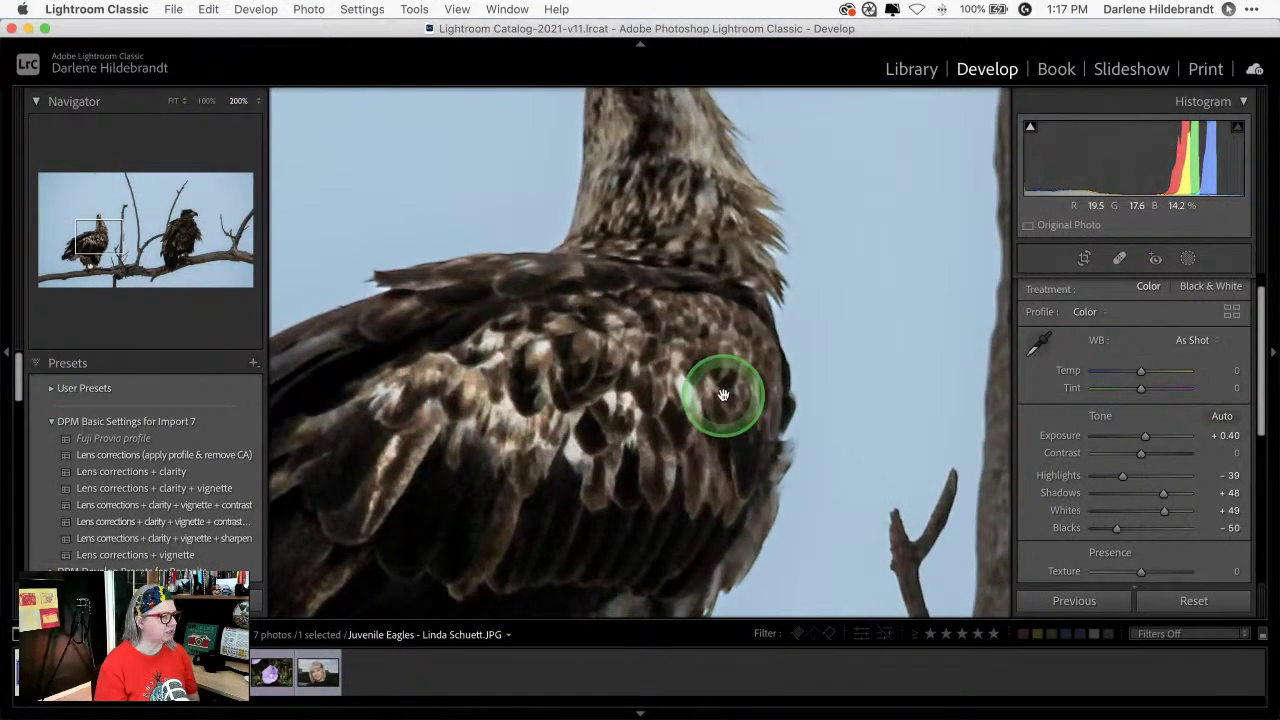
scroll(723, 394, up, 10)
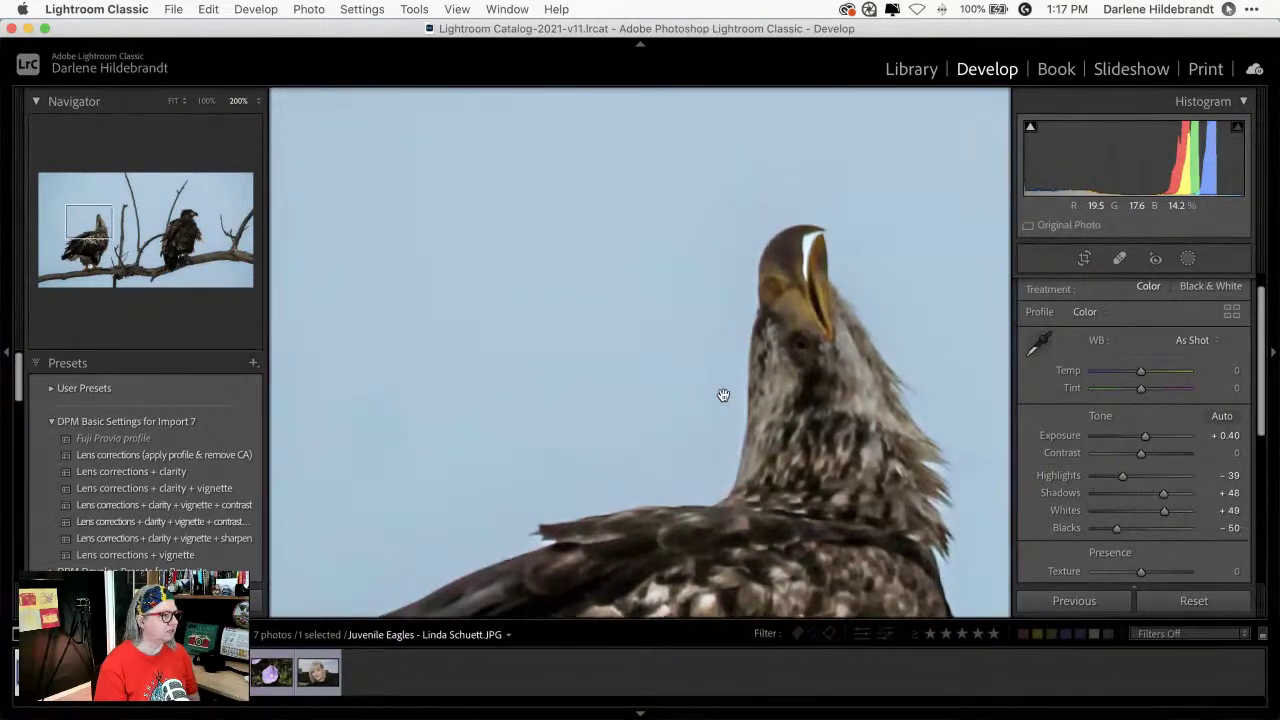
scroll(723, 394, down, 10)
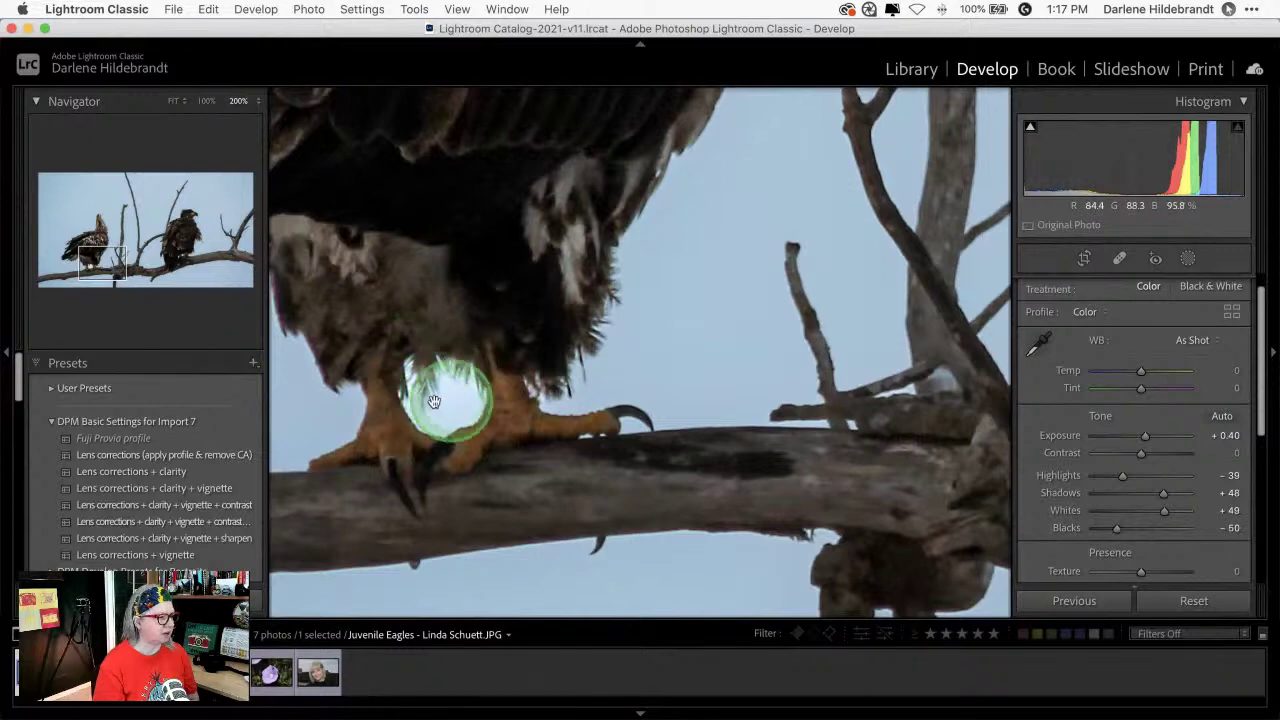
click(625, 381)
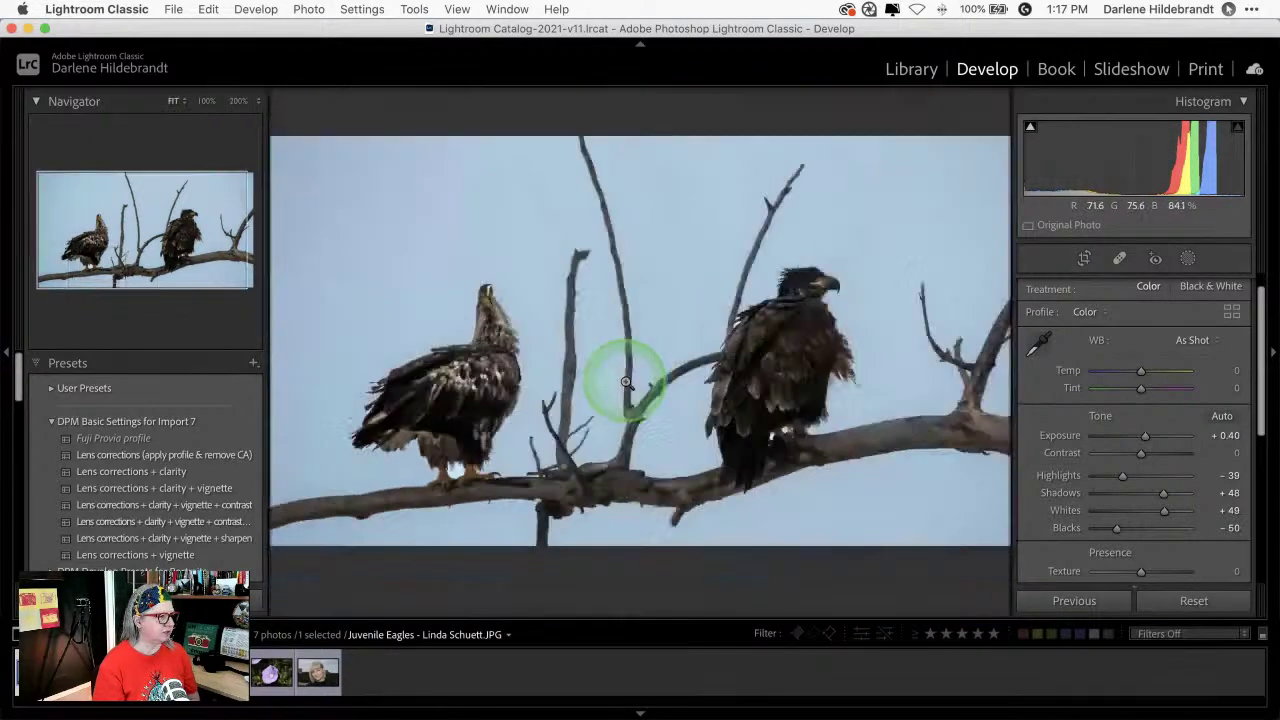
- Turn off the sky mask (Mask 2), leave masking and send the eagles photo to Luminar AI for editing
click(1188, 260)
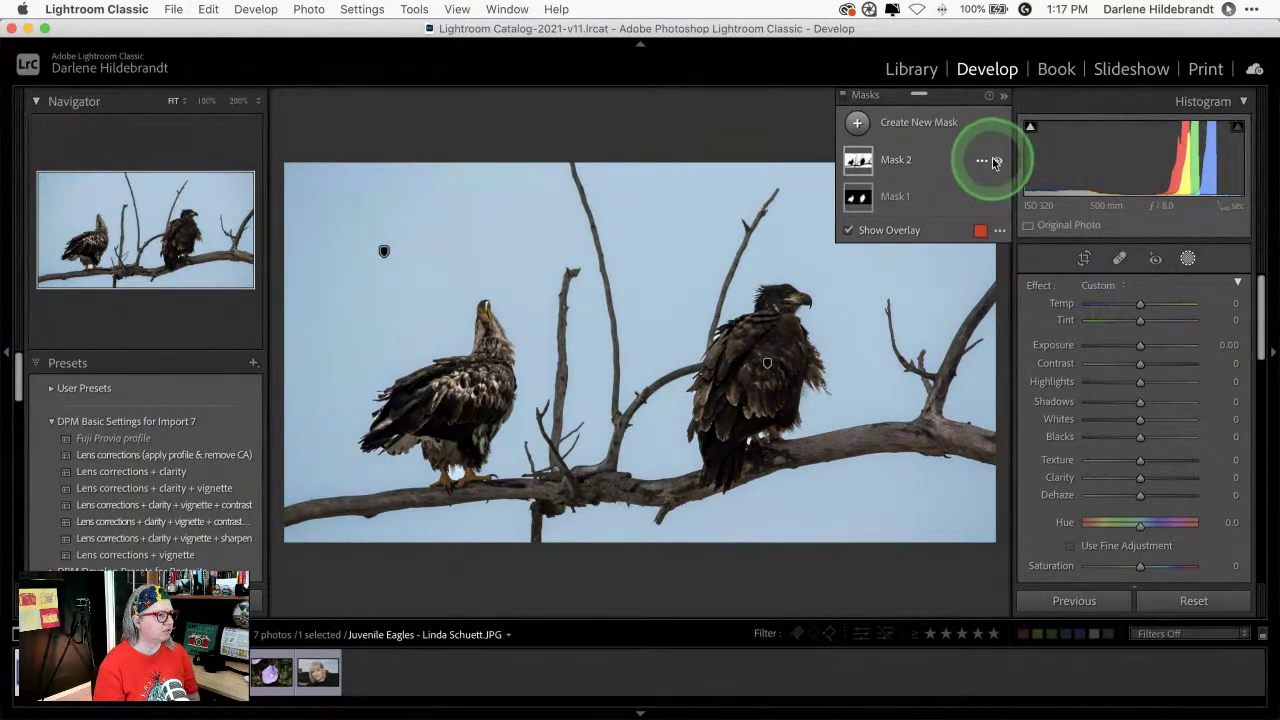
click(1188, 259)
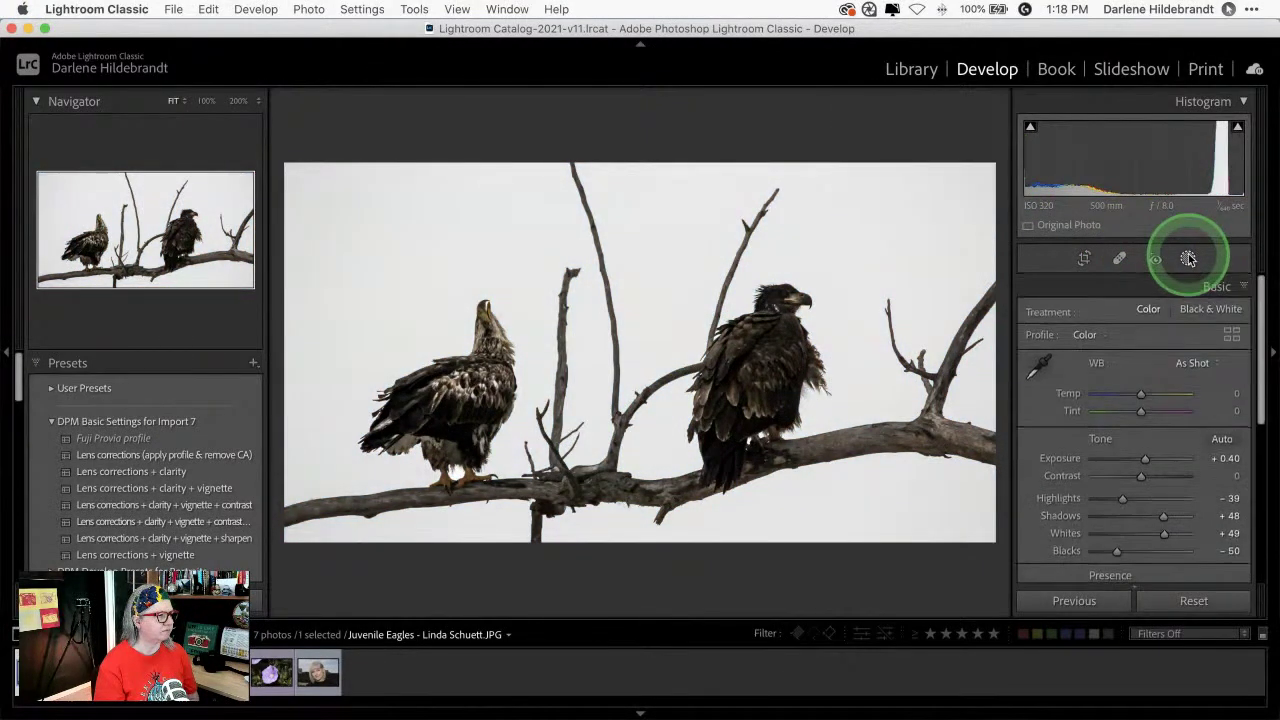
right_click(597, 304)
mouse_move(634, 369)
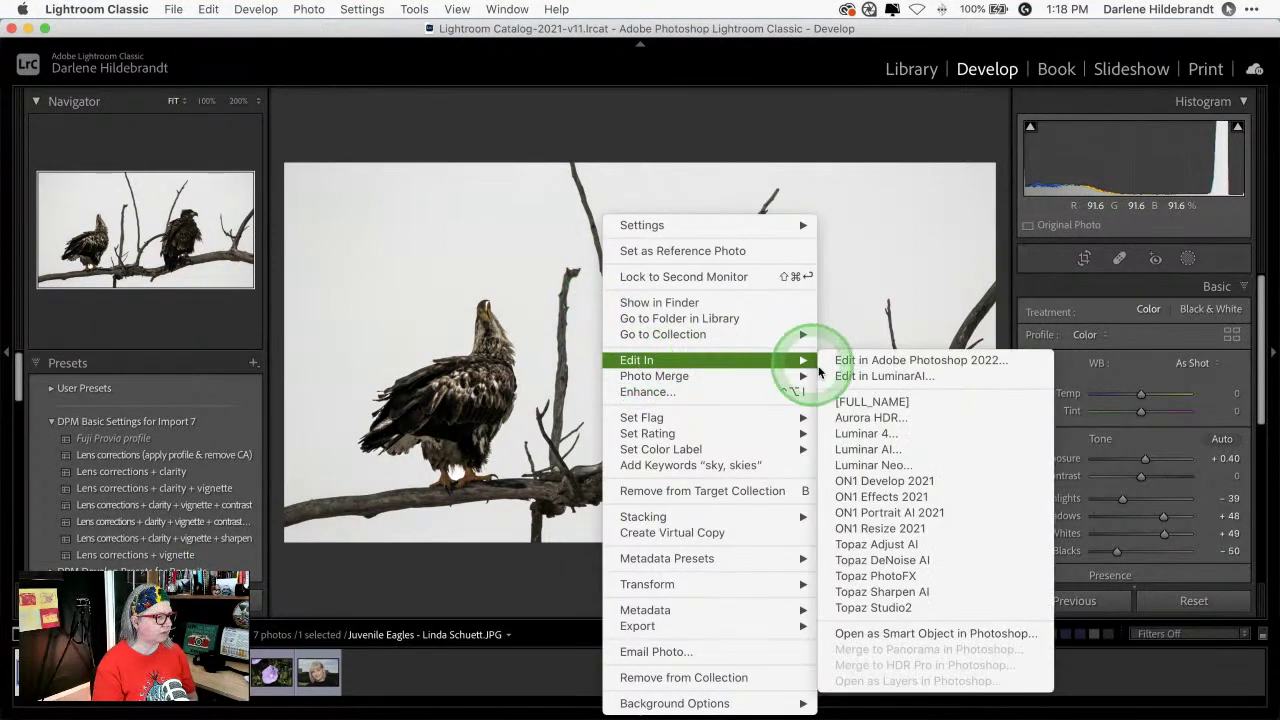
click(856, 450)
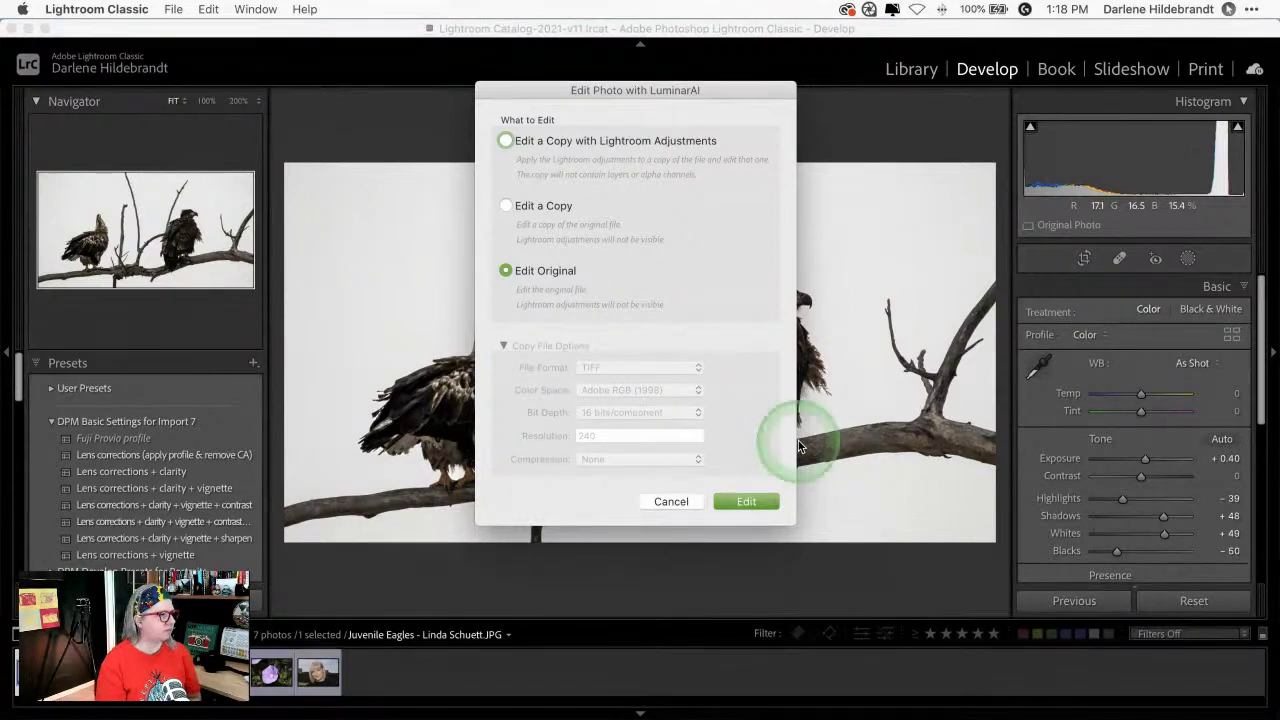
- Edit a copy with Lightroom adjustments, using JPEG format, Adobe RGB (1998) color space and 8 bits/component
click(500, 140)
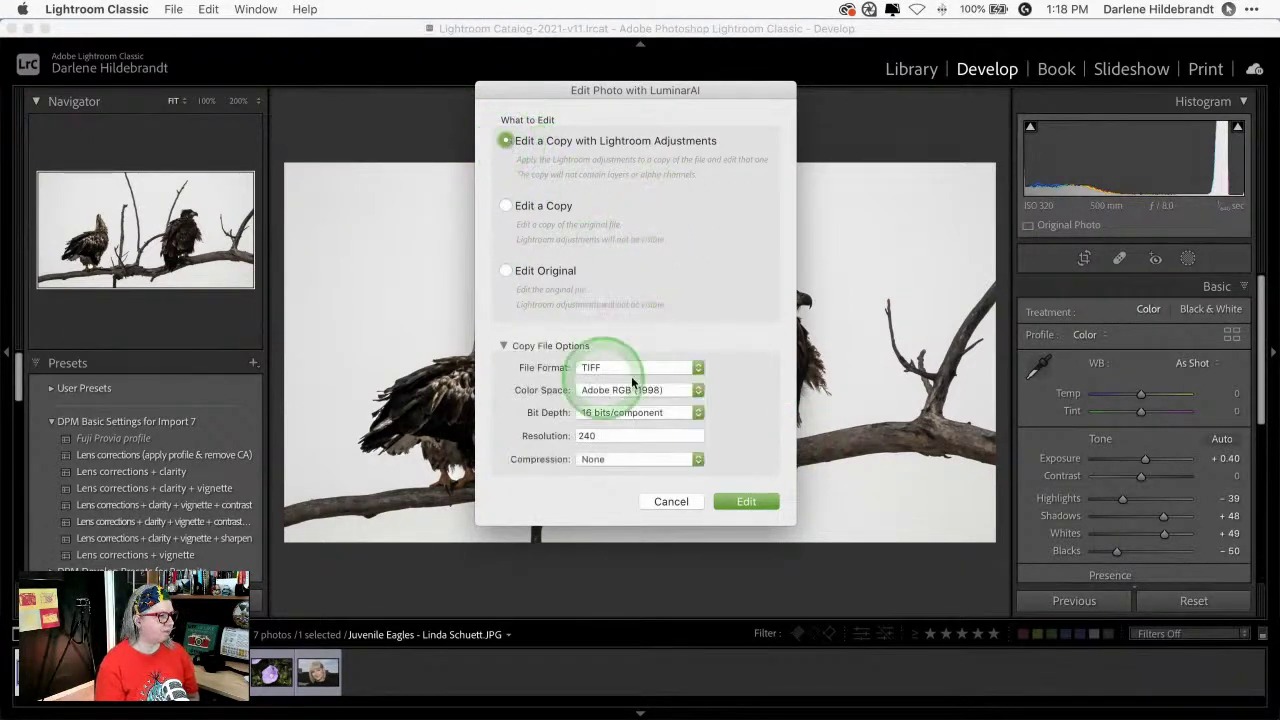
click(597, 367)
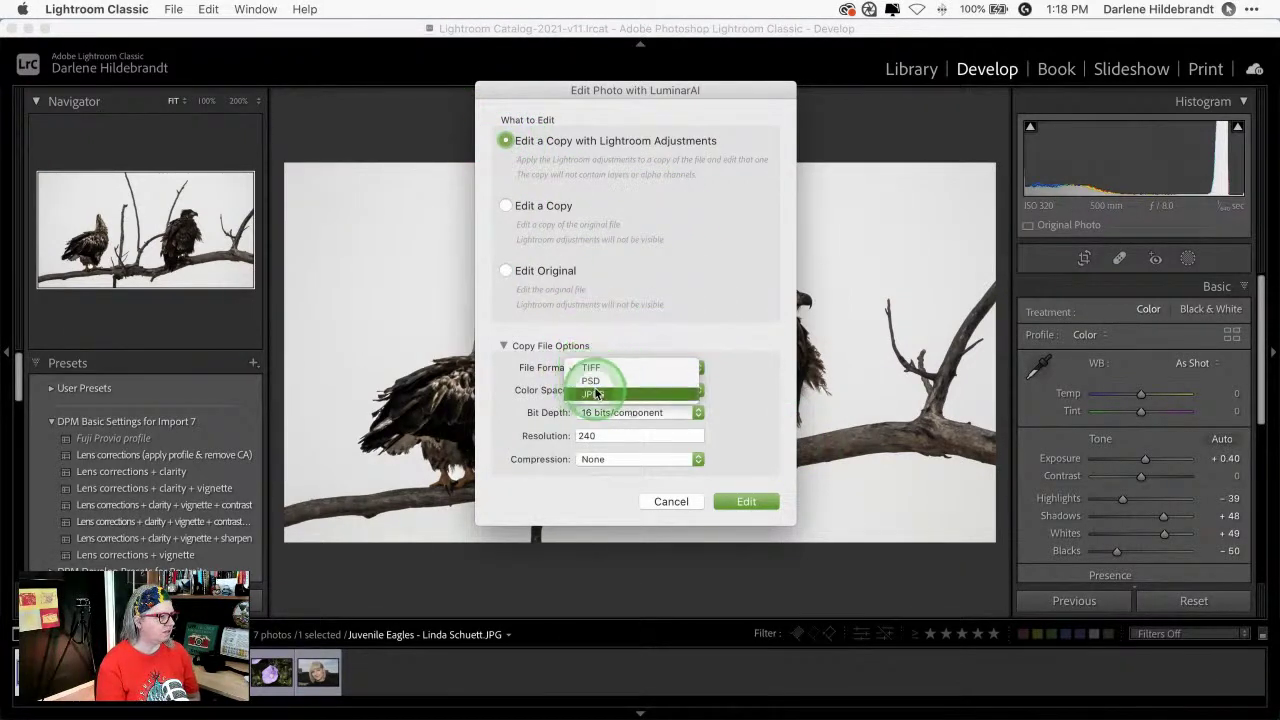
click(600, 388)
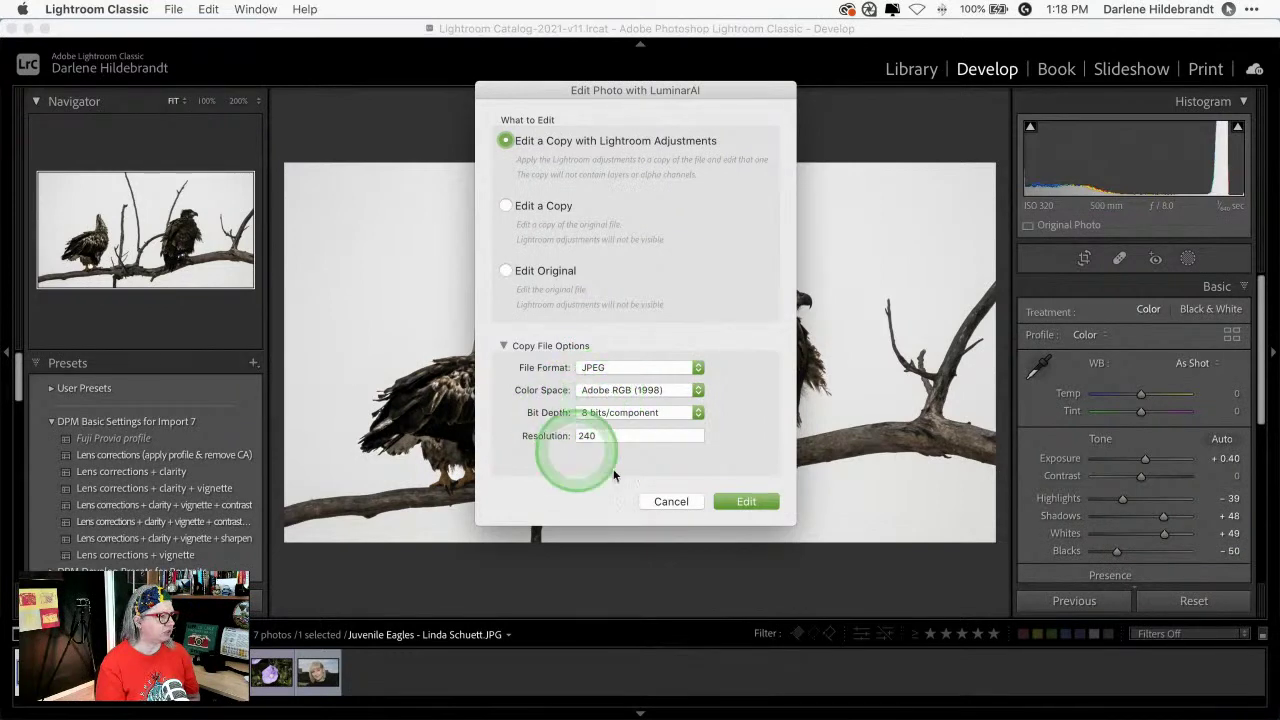
click(632, 390)
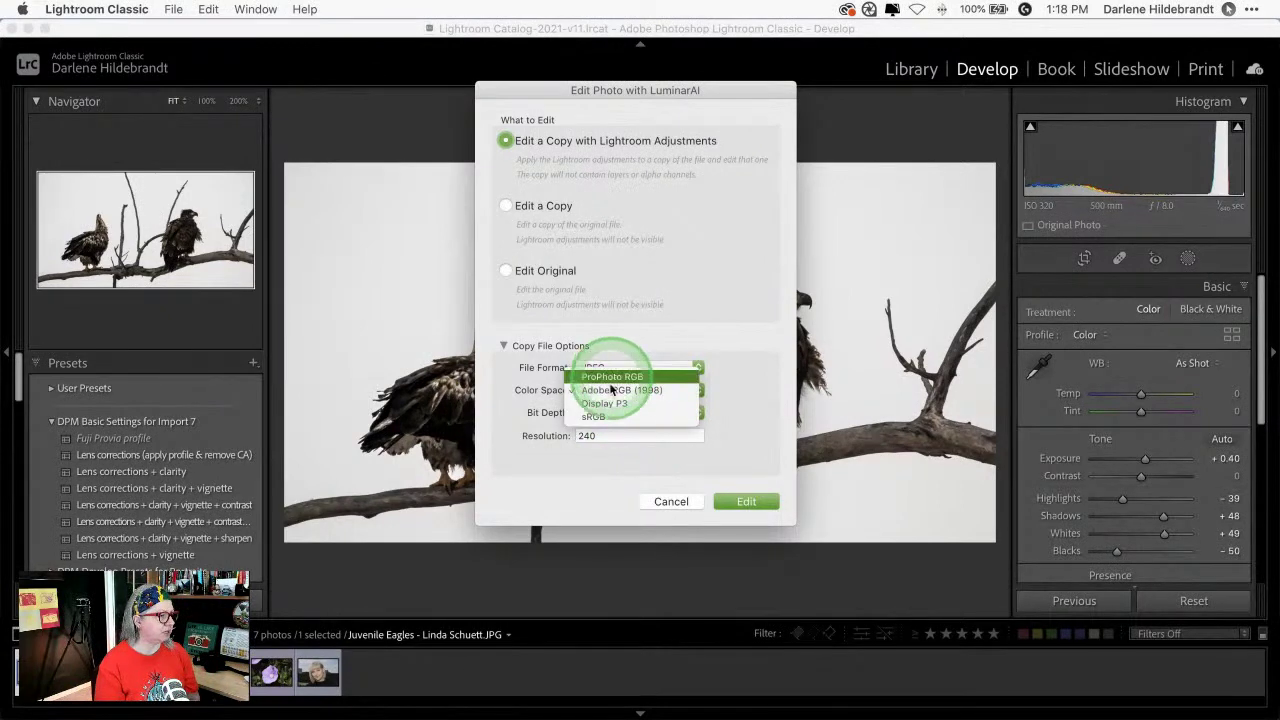
click(615, 390)
click(612, 415)
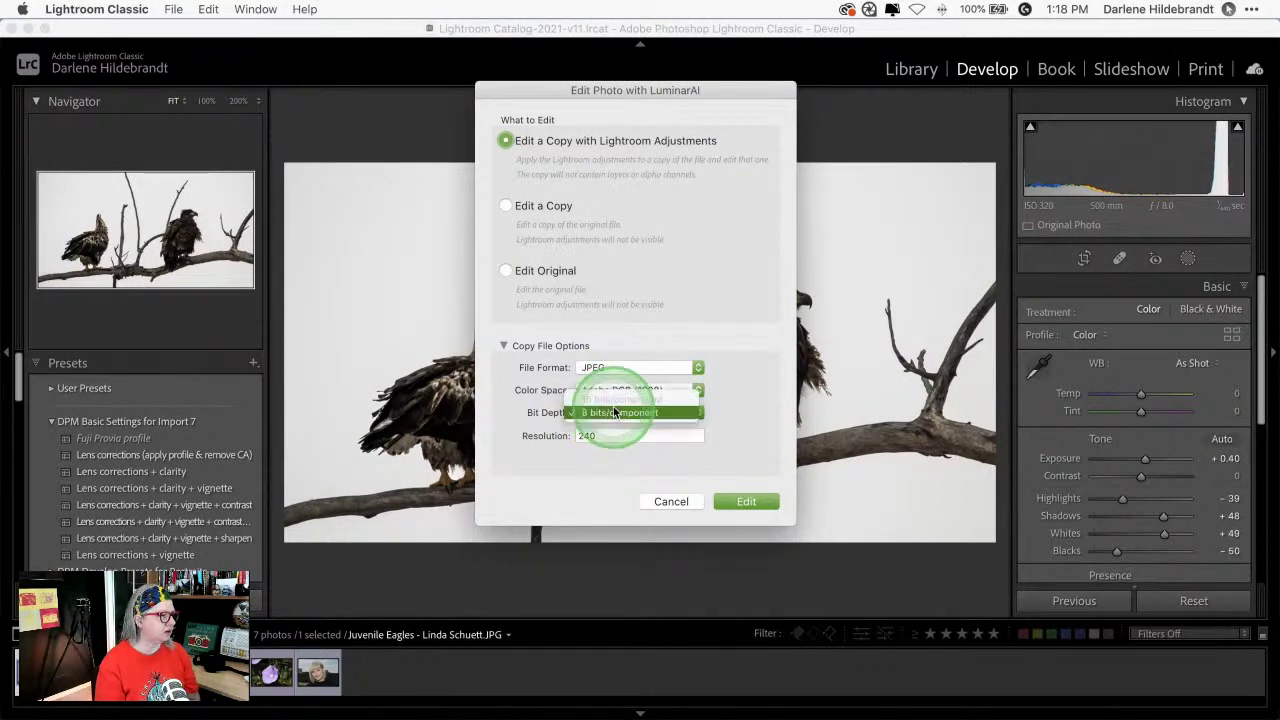
click(615, 418)
click(618, 422)
click(620, 430)
click(745, 500)
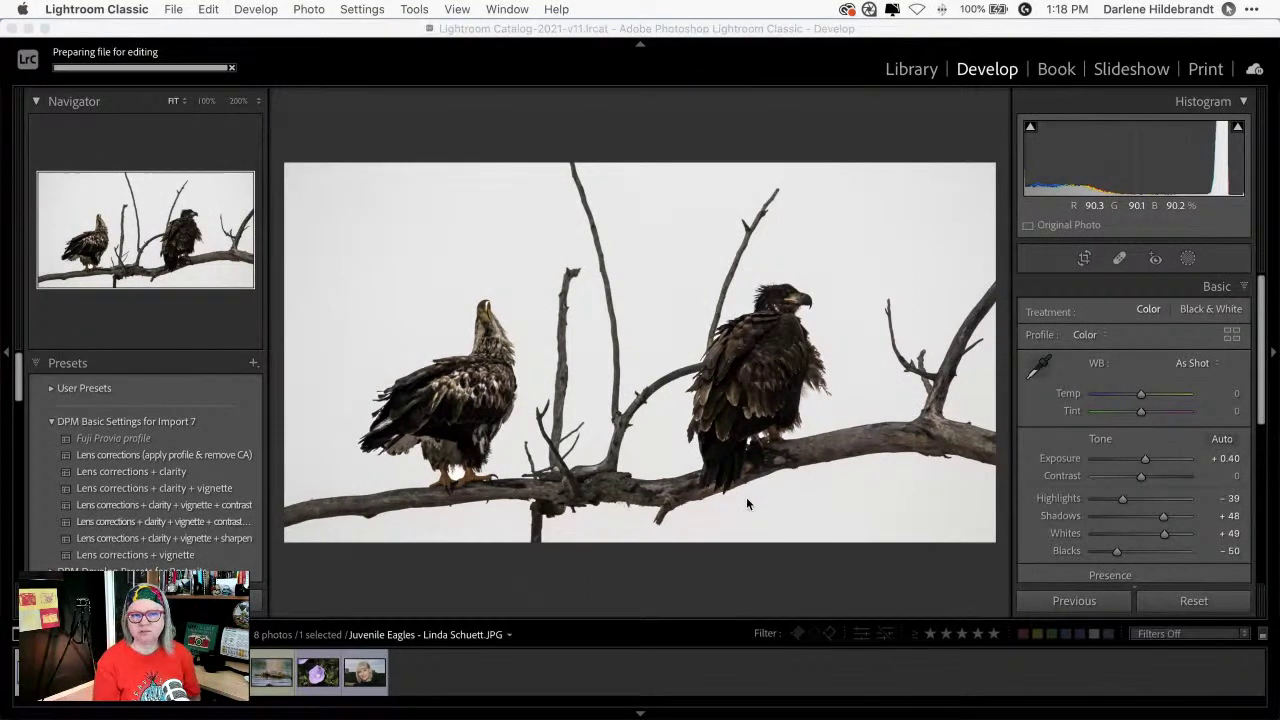
- Switch to Luminar AI's editing tools and set the Enhance Accent to 73
click(899, 510)
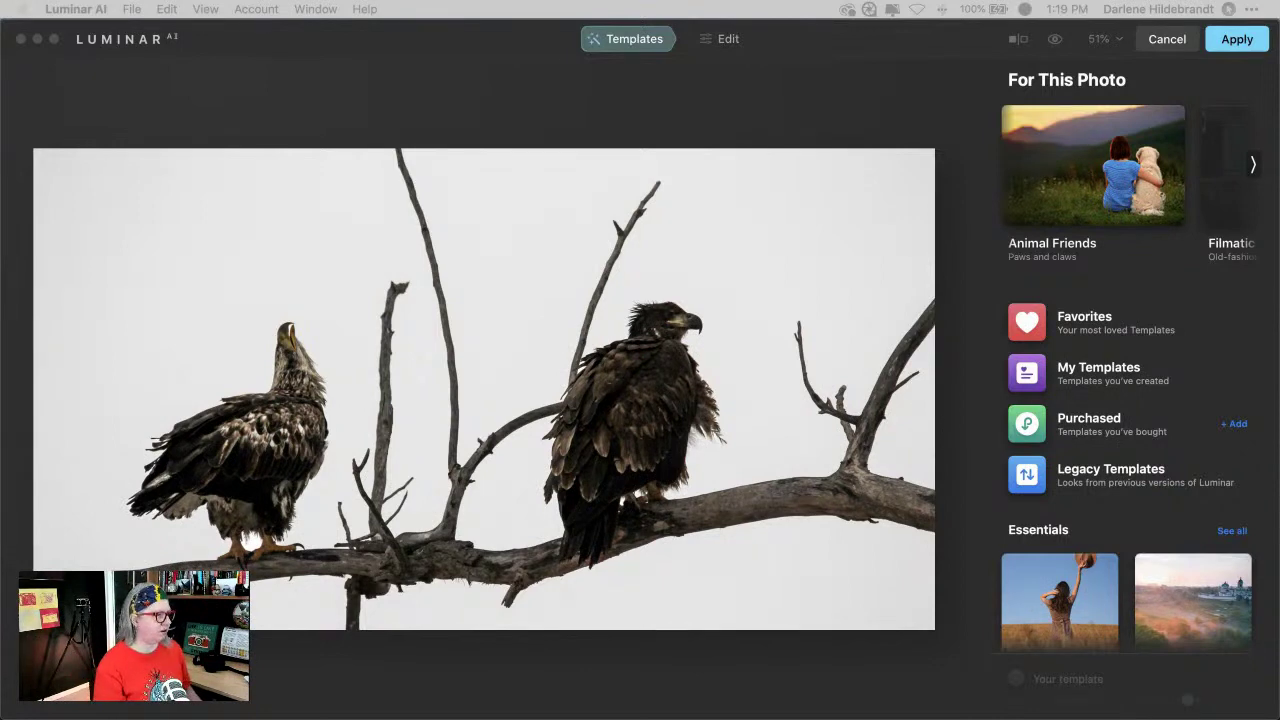
click(888, 101)
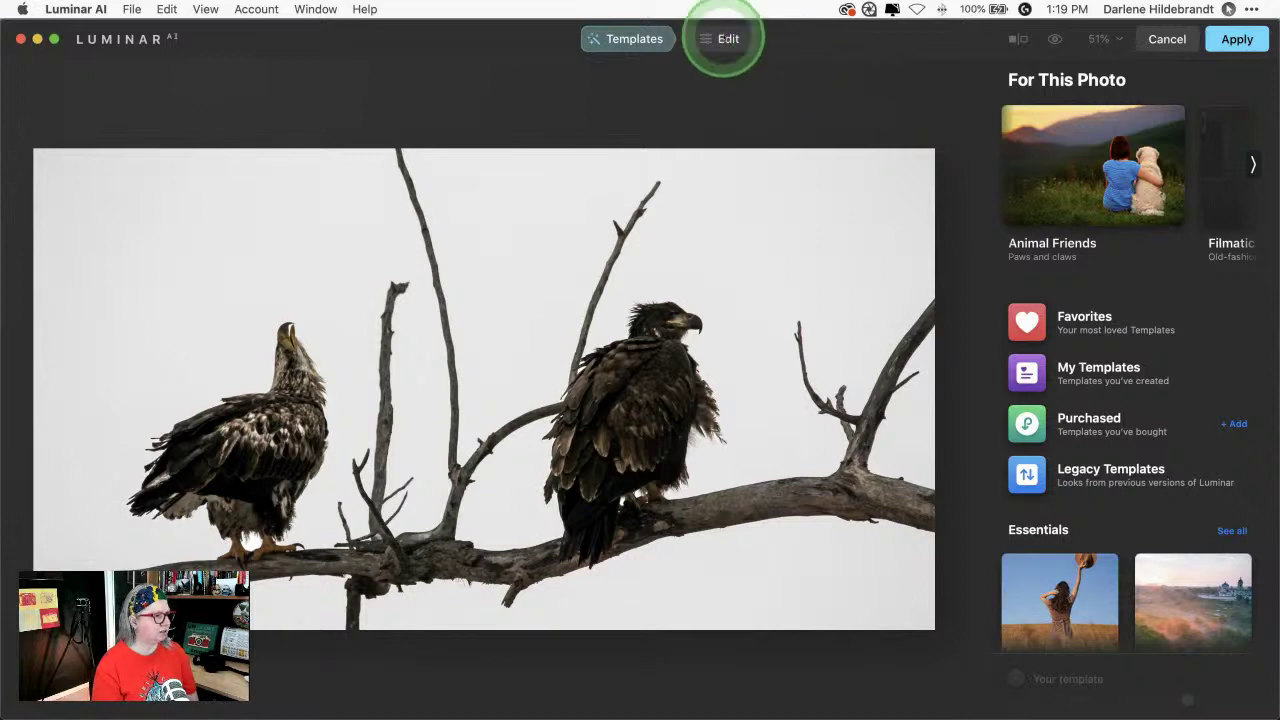
click(729, 40)
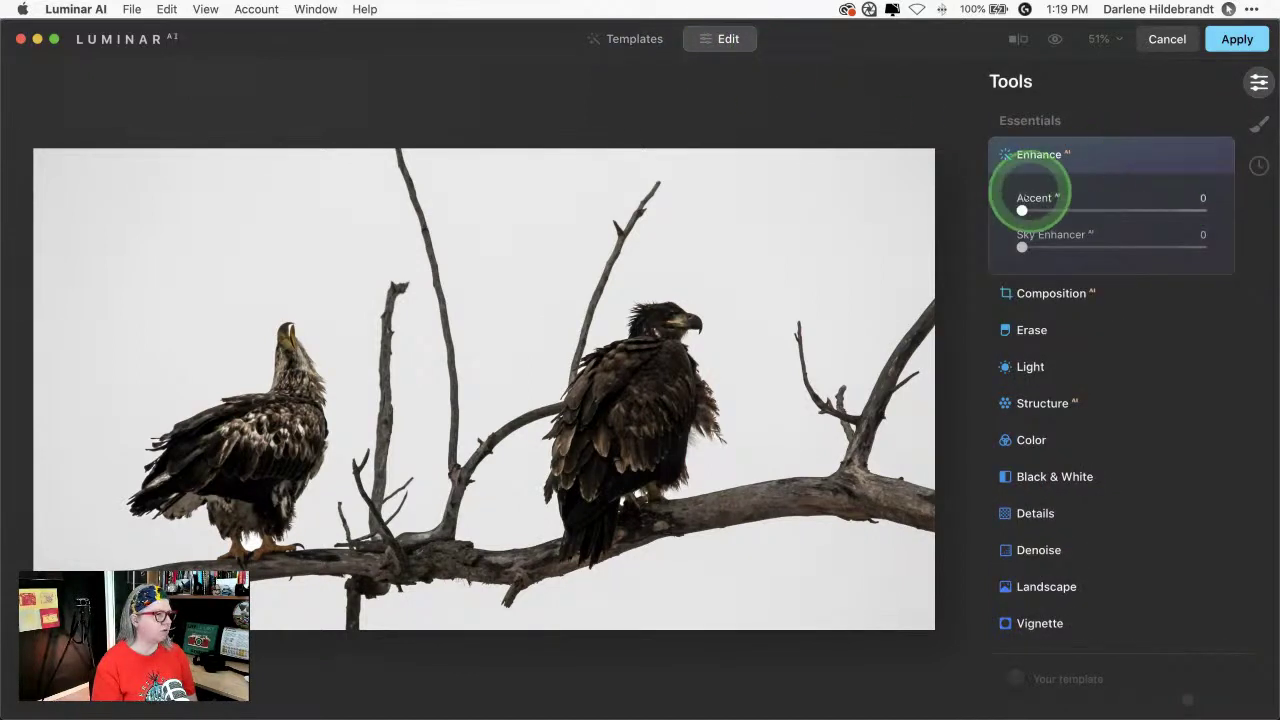
drag(1021, 210, 1130, 210)
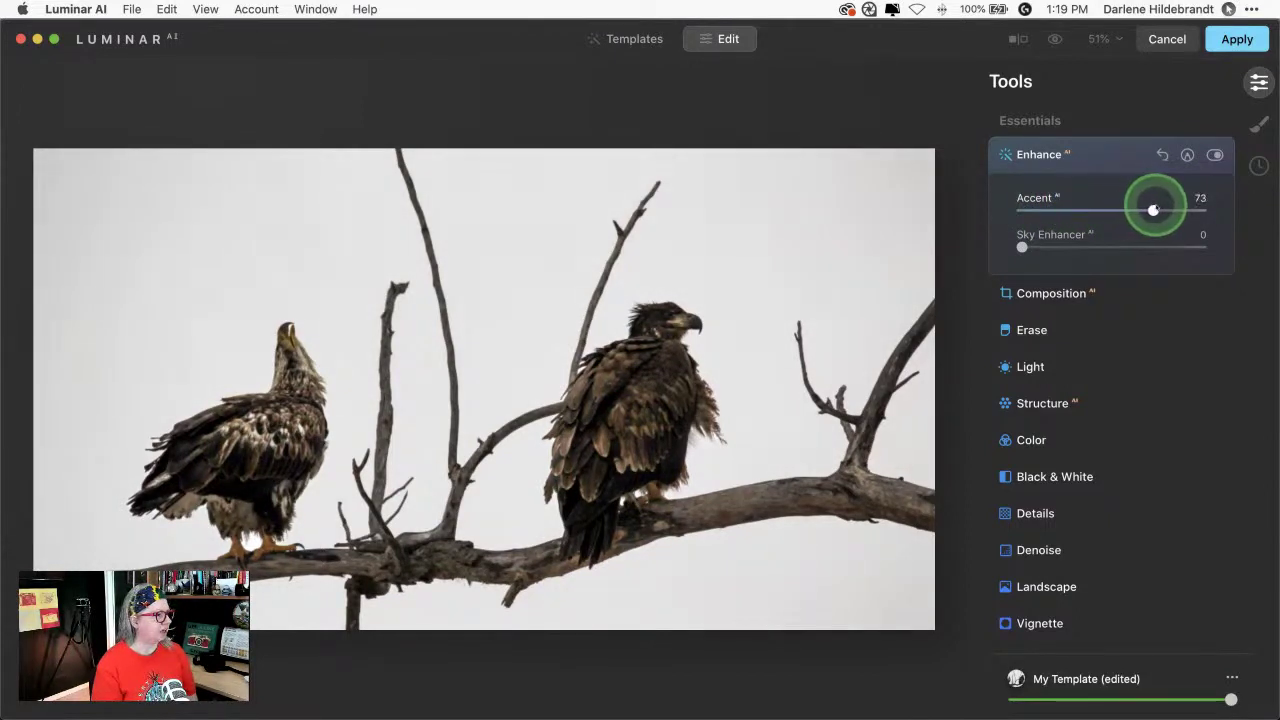
click(1109, 154)
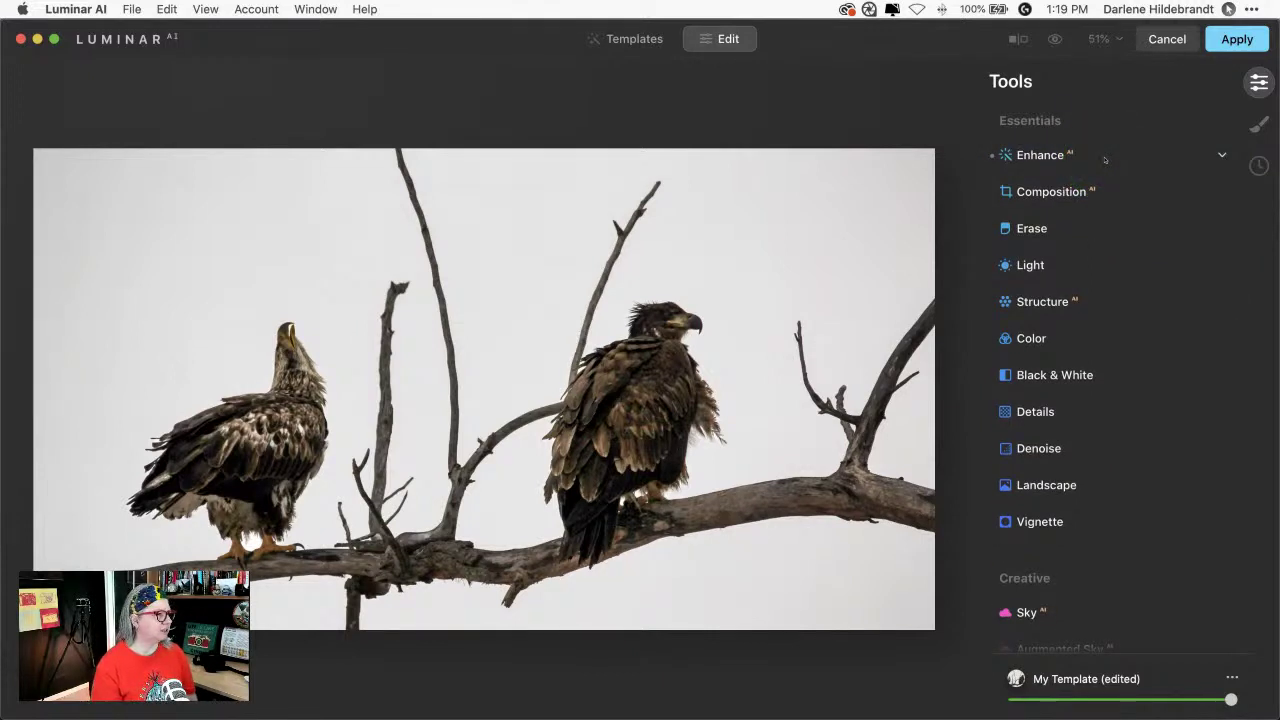
- Bring out the eagles' fine feather texture by setting Small Details to 68 in the Details tool
scroll(1104, 159, down, 4)
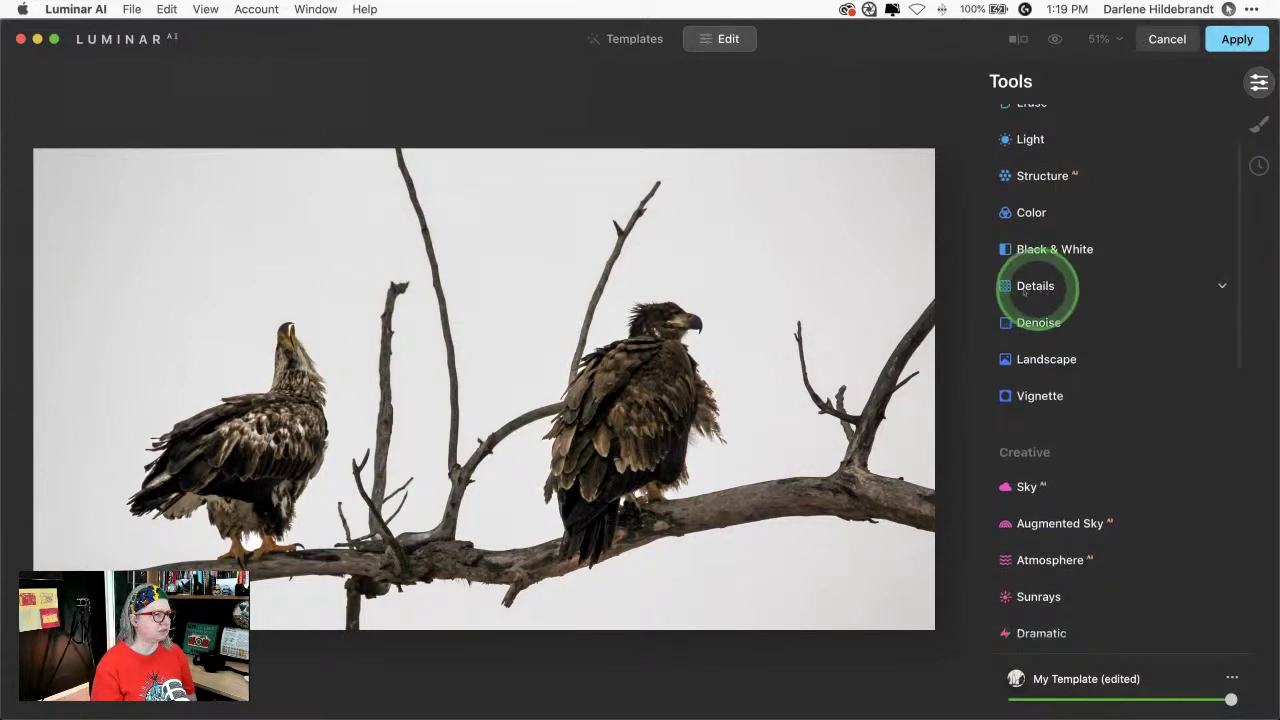
click(1045, 288)
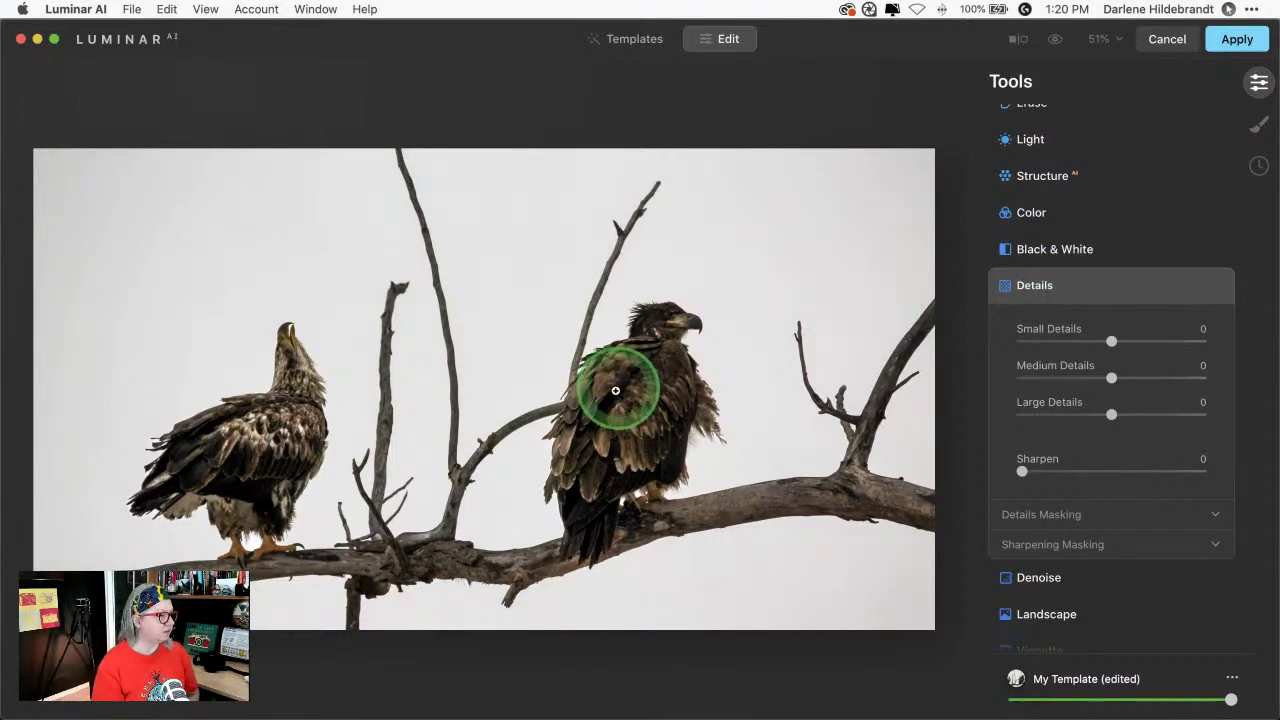
double_click(281, 393)
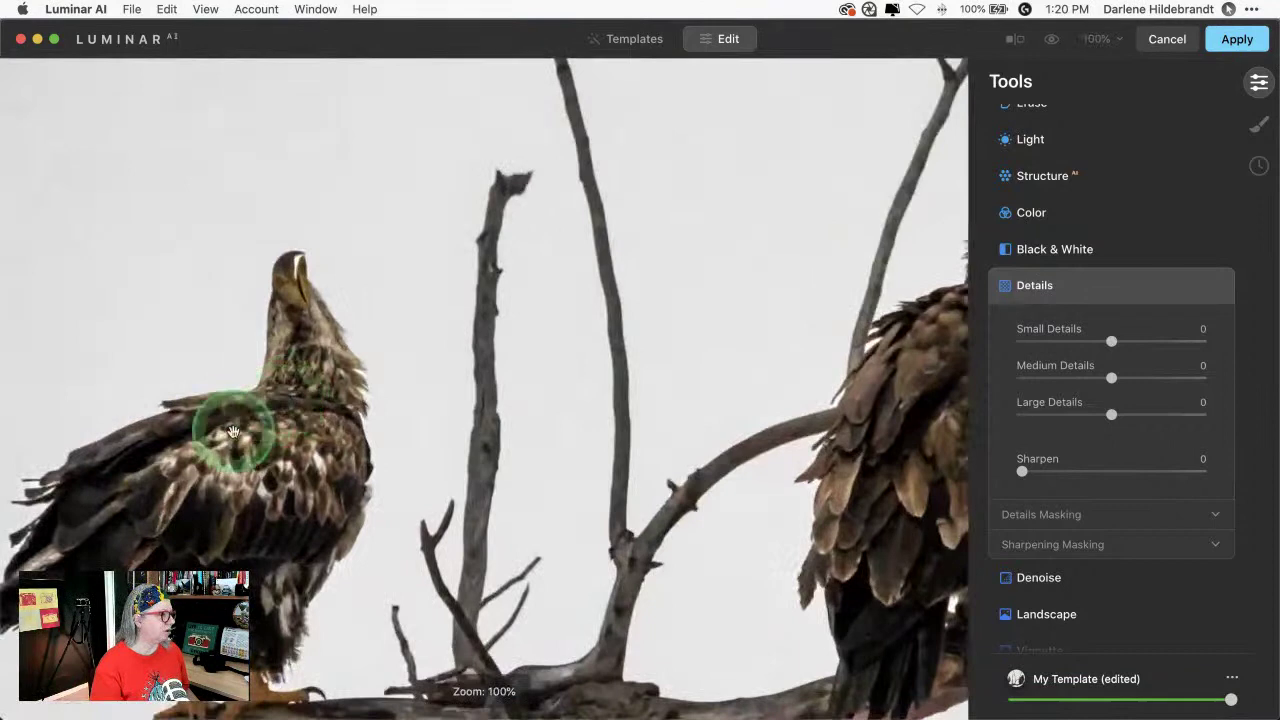
click(1093, 44)
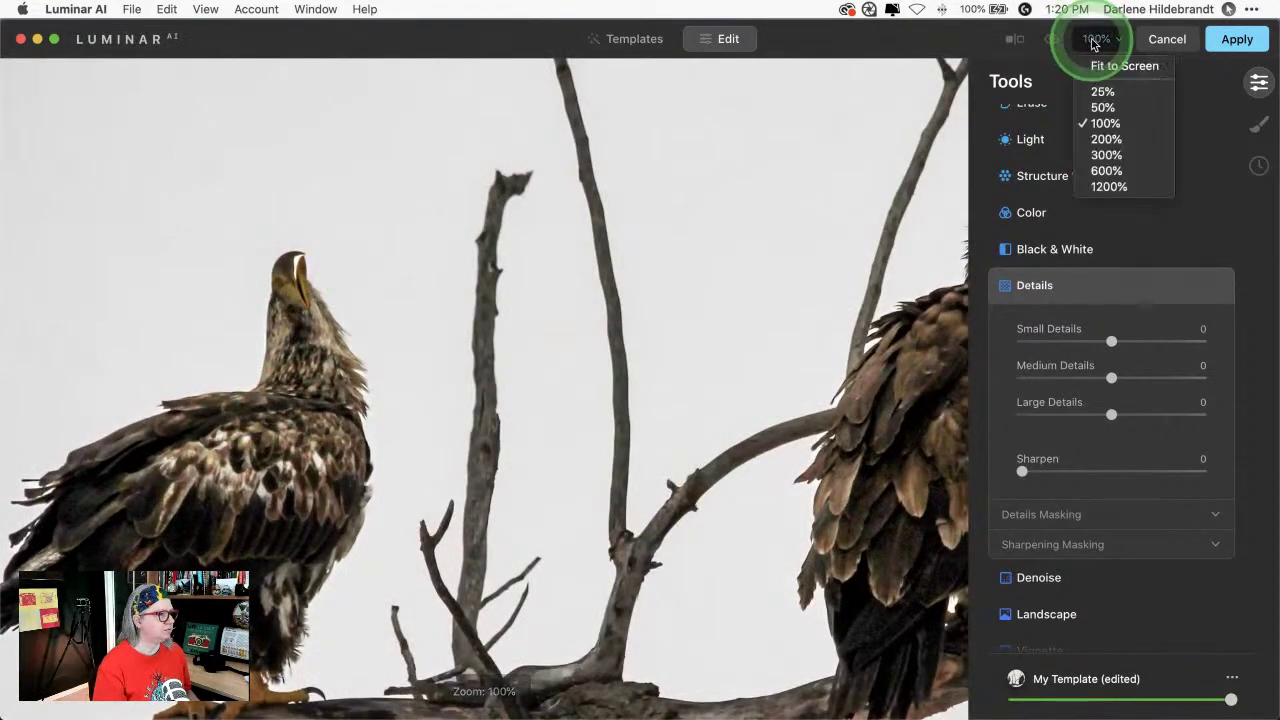
click(1106, 137)
scroll(517, 266, left, 10)
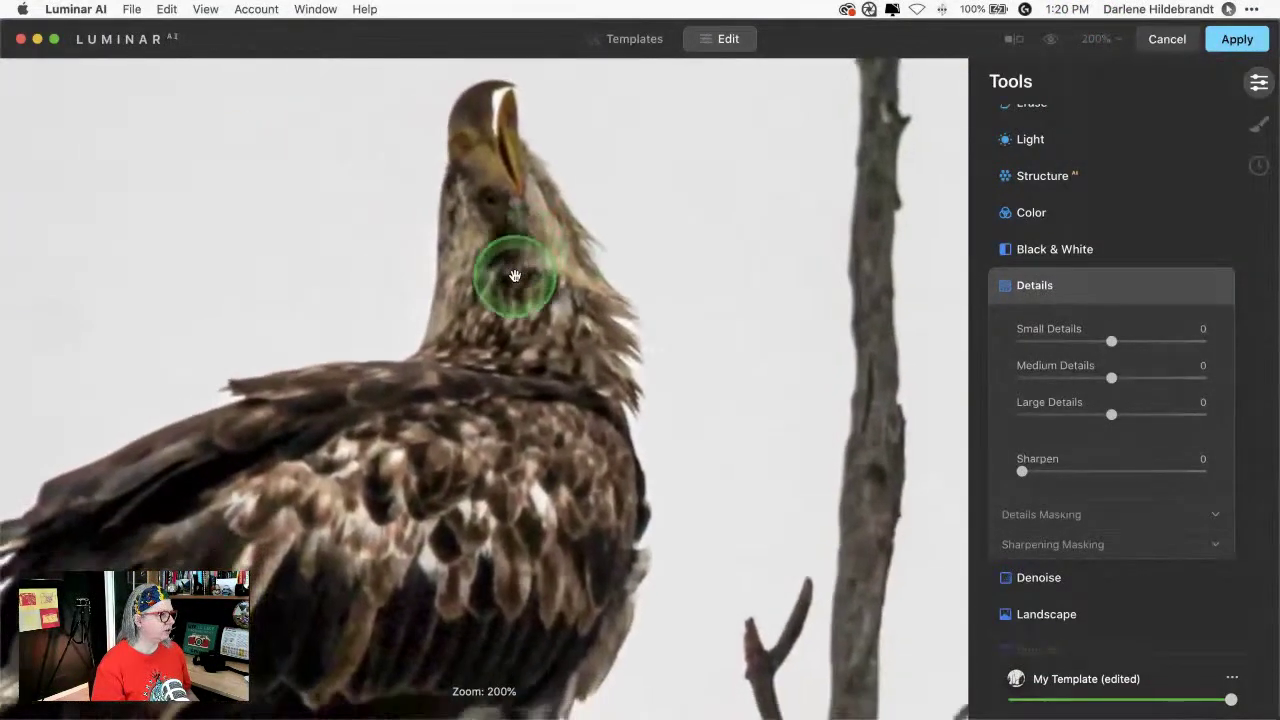
click(1111, 342)
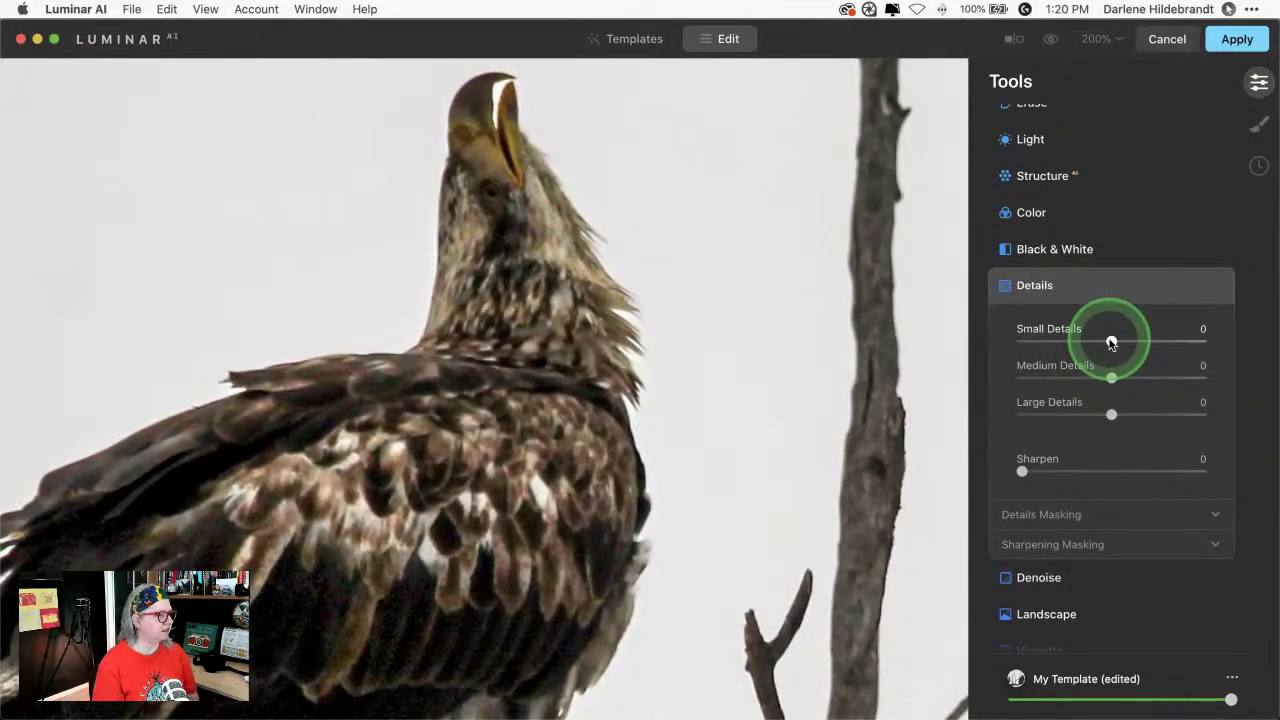
drag(1112, 344, 1131, 342)
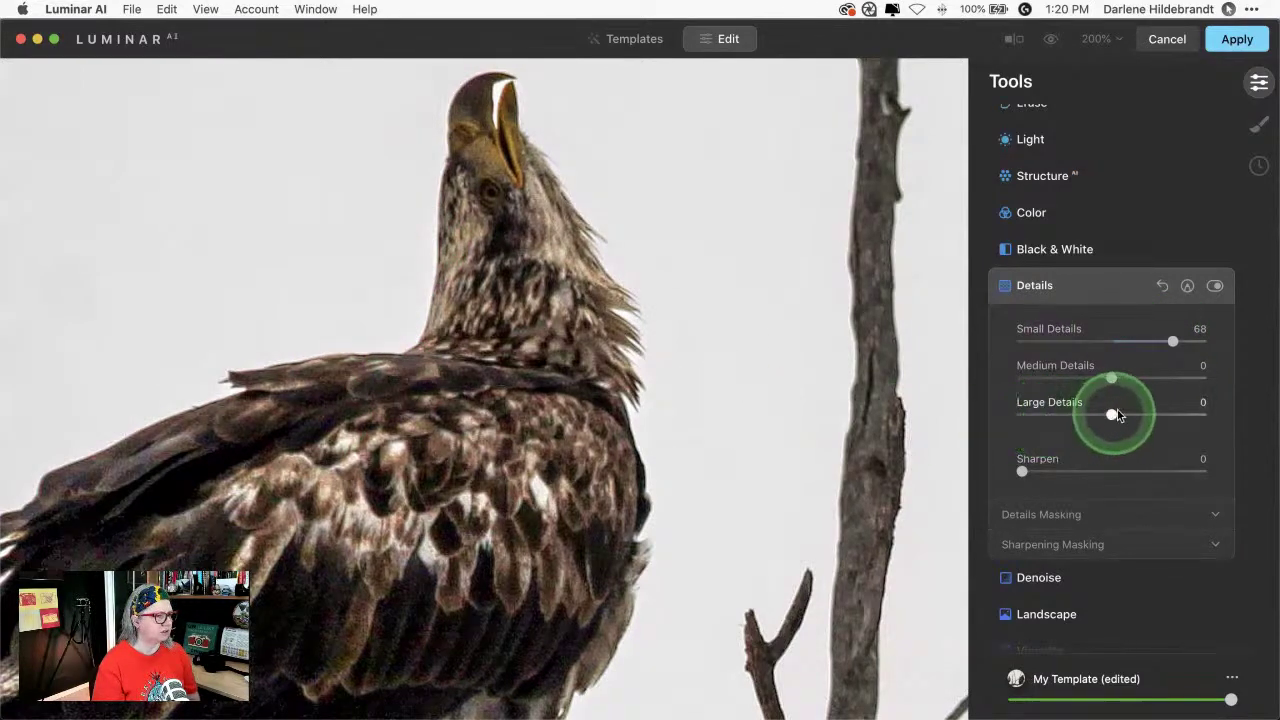
- Set Large Details to 8, Medium Details to 10, Sharpen to 12 and Sharpening Masking to 24
drag(1112, 418, 1119, 415)
drag(1111, 378, 1119, 377)
drag(1021, 471, 1042, 469)
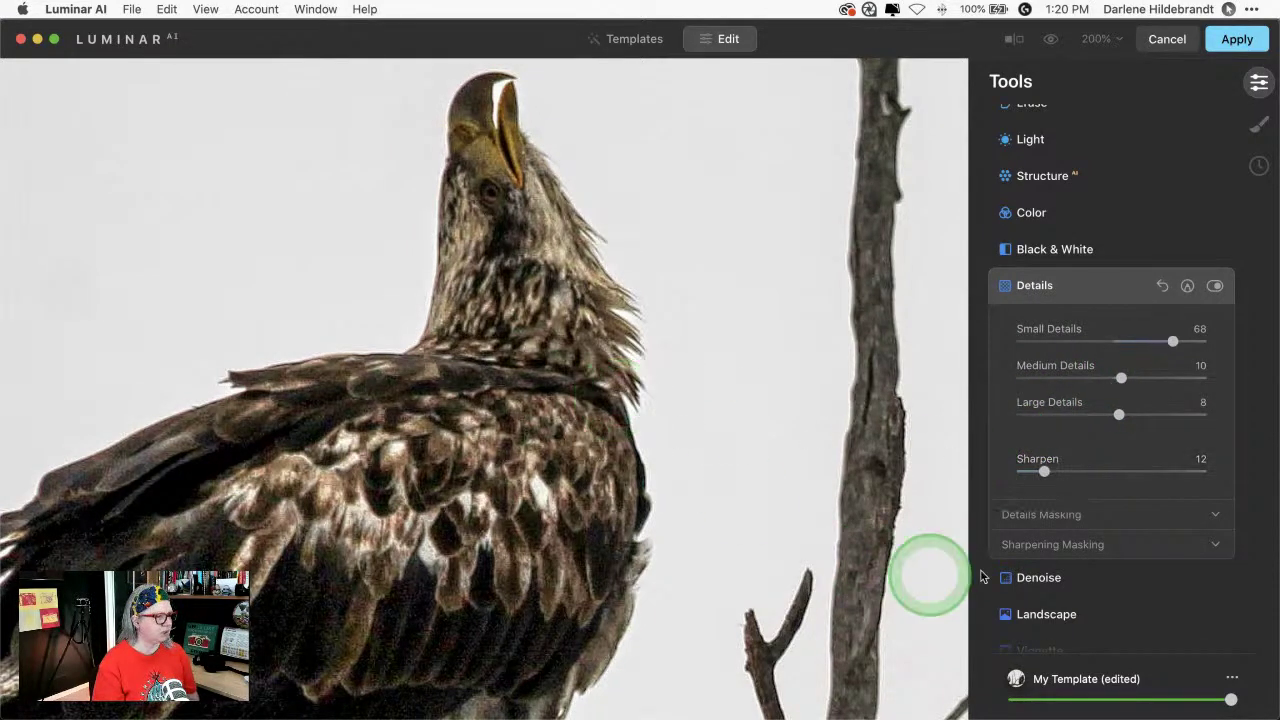
click(1035, 542)
mouse_move(1097, 632)
mouse_down()
mouse_move(1063, 608)
mouse_move(1143, 610)
mouse_move(1057, 613)
mouse_move(1128, 612)
mouse_move(1077, 618)
mouse_up()
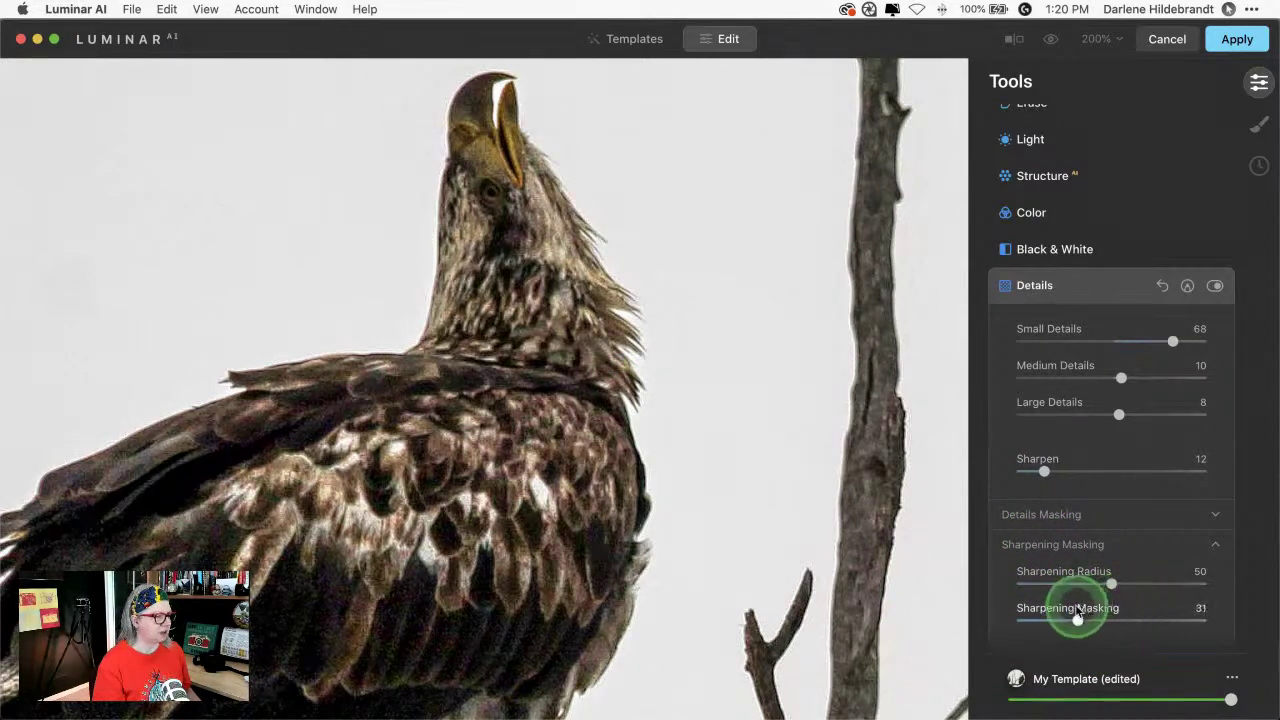
- Compare the left eagle with the Details adjustments off and on, leaving them on
click(1214, 285)
click(1214, 285)
click(1214, 285)
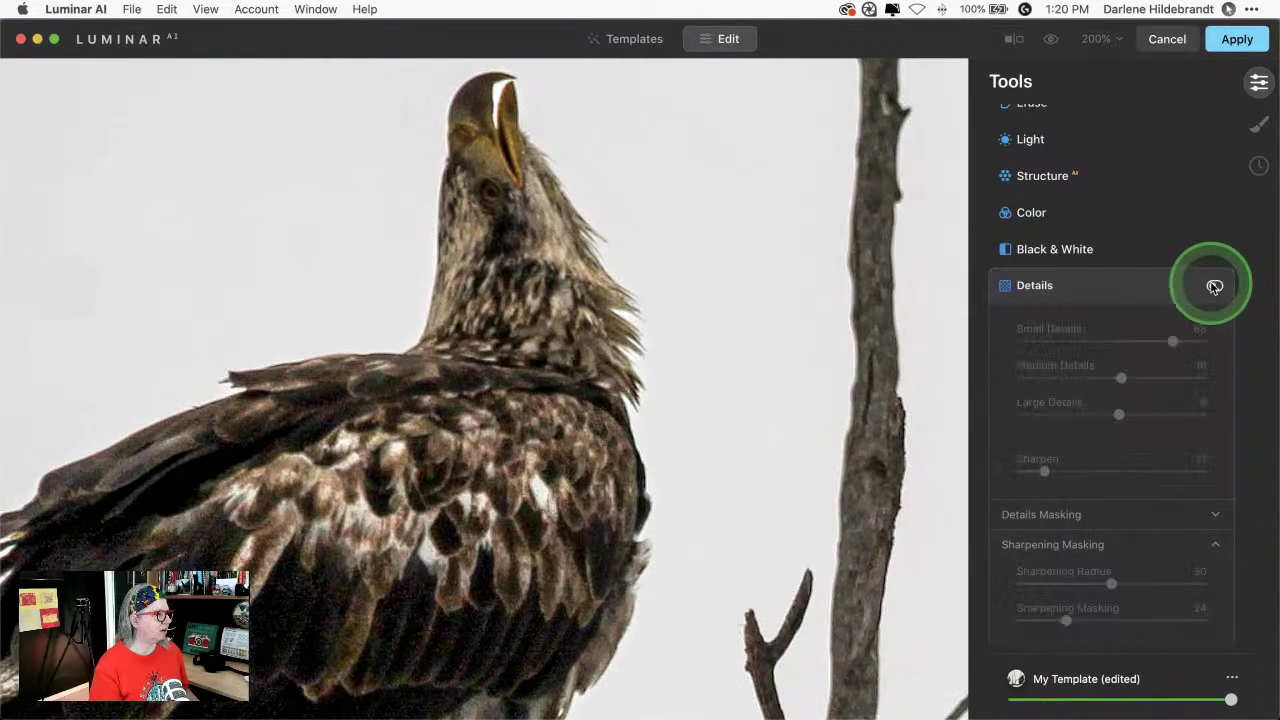
click(1214, 285)
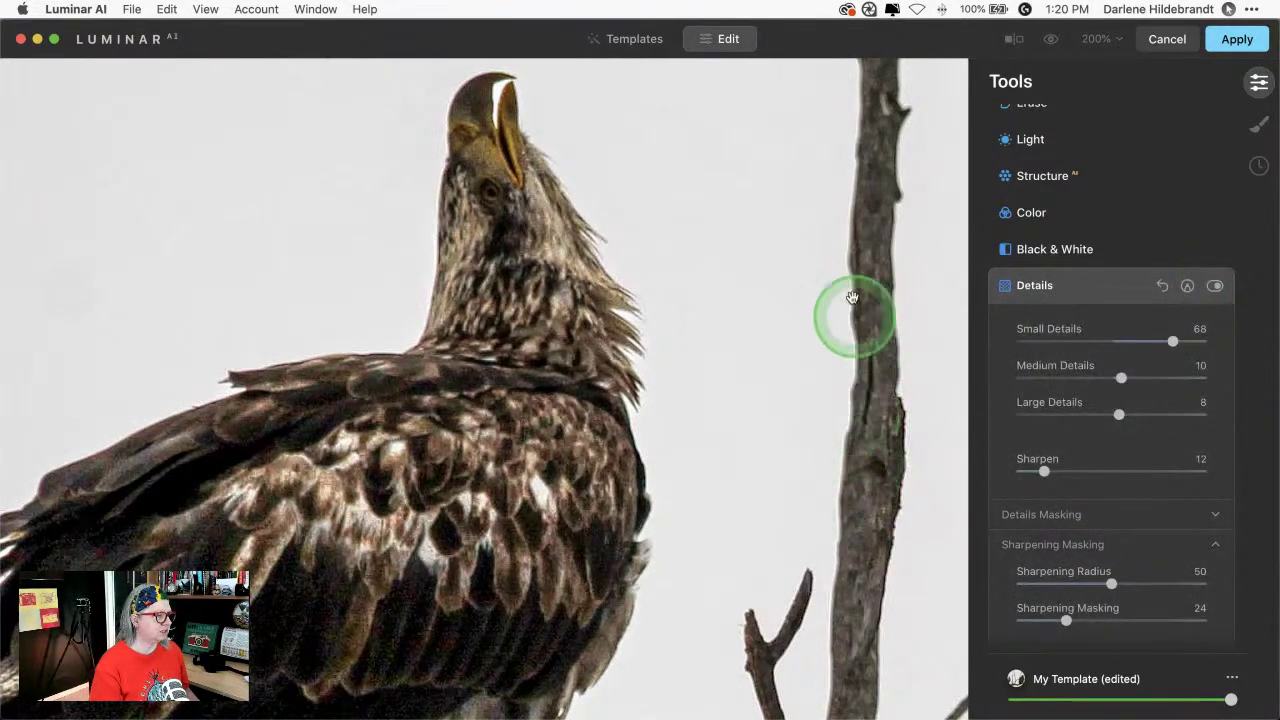
- Set Sharpen to 9 in the Details tool and fit the whole photo to the screen
drag(757, 609, 734, 406)
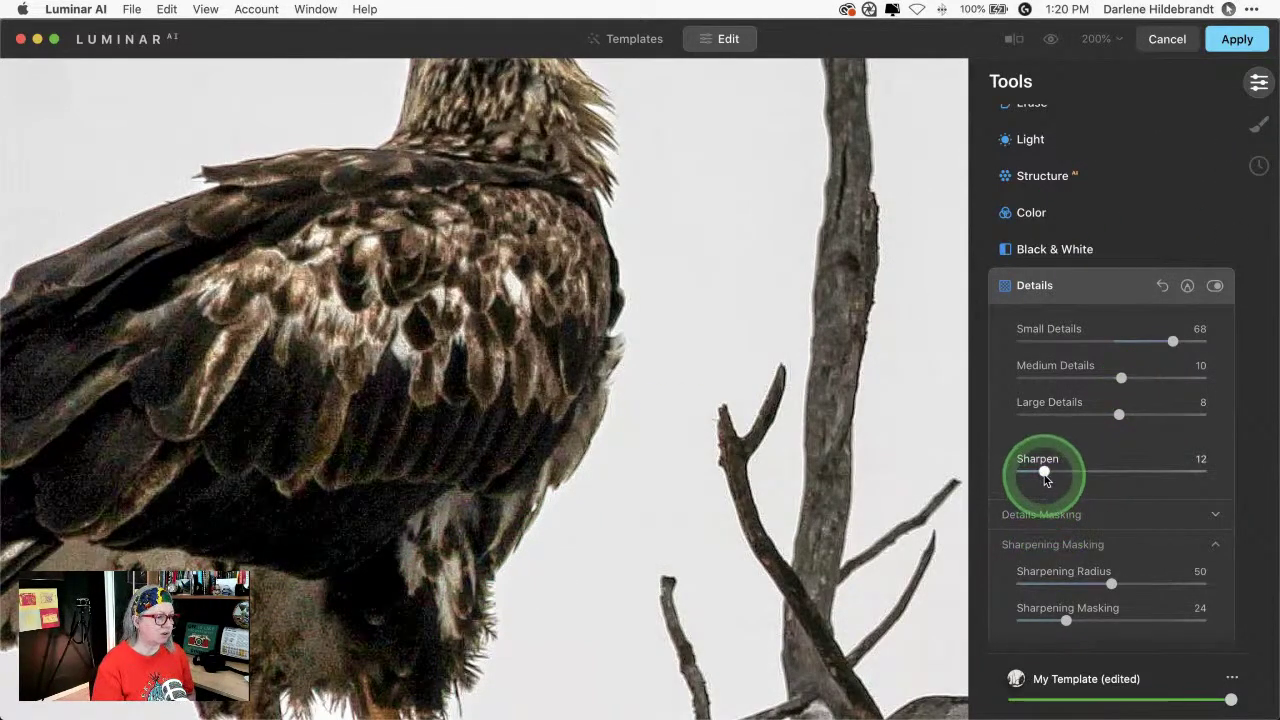
drag(1045, 478, 1040, 474)
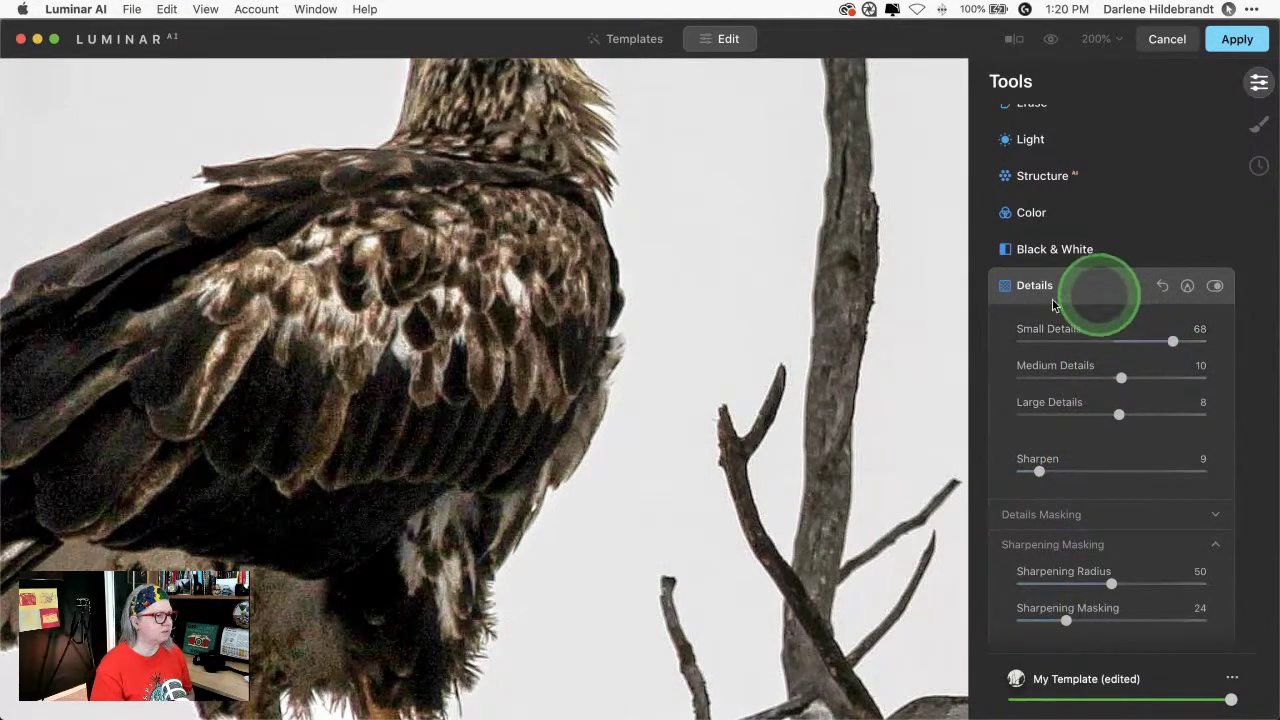
click(1097, 38)
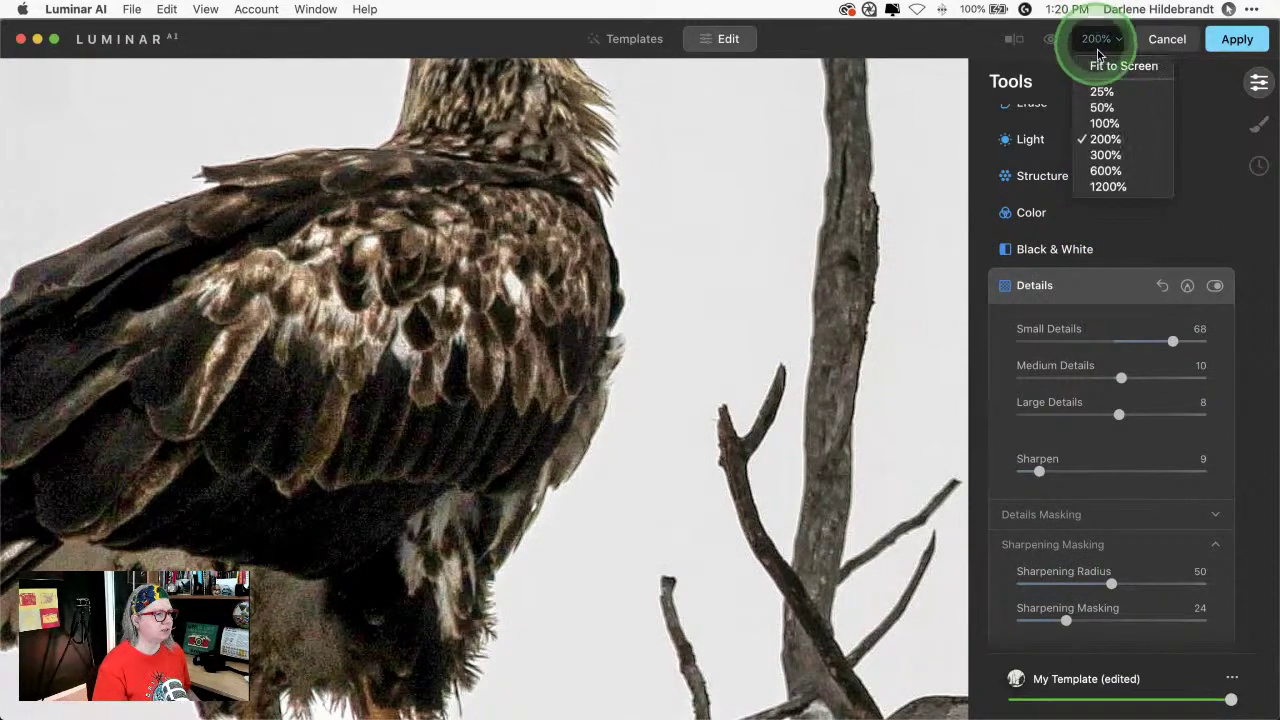
click(1094, 56)
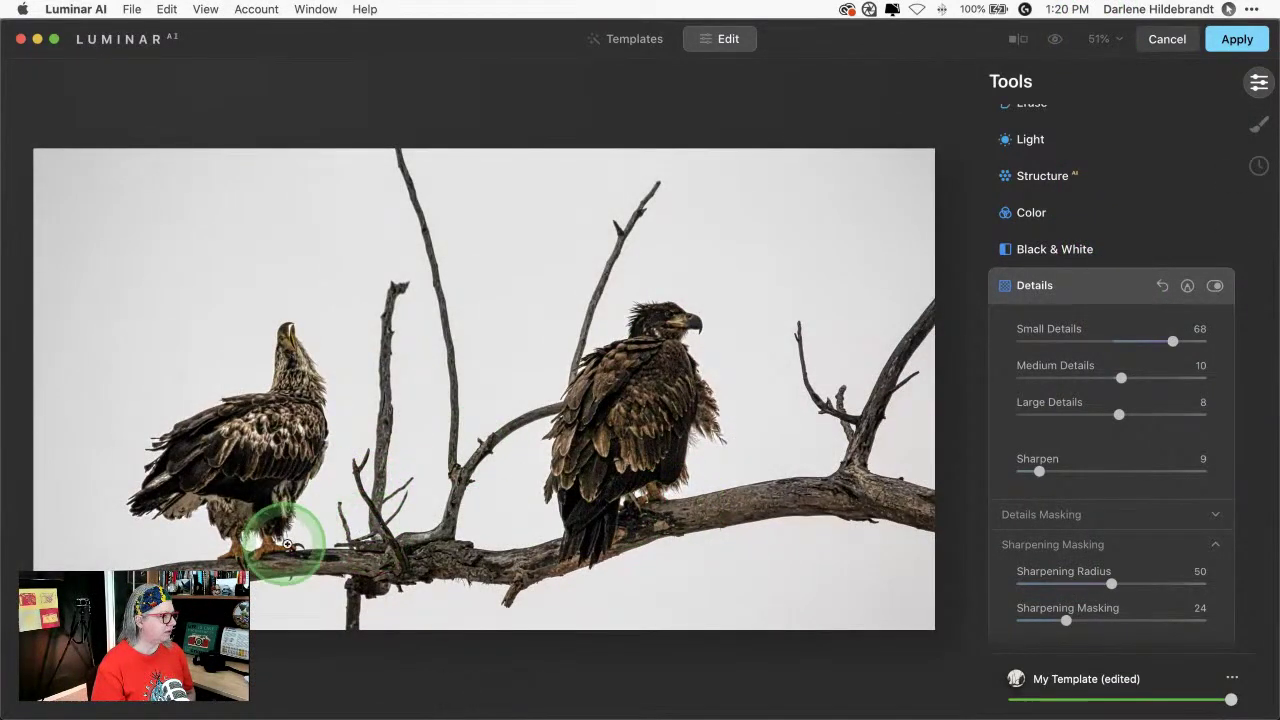
- Start a paint mask for Details with radius 100 and opacity 97, and brush over the bodies of both eagles
click(1187, 287)
scroll(1187, 286, down, 4)
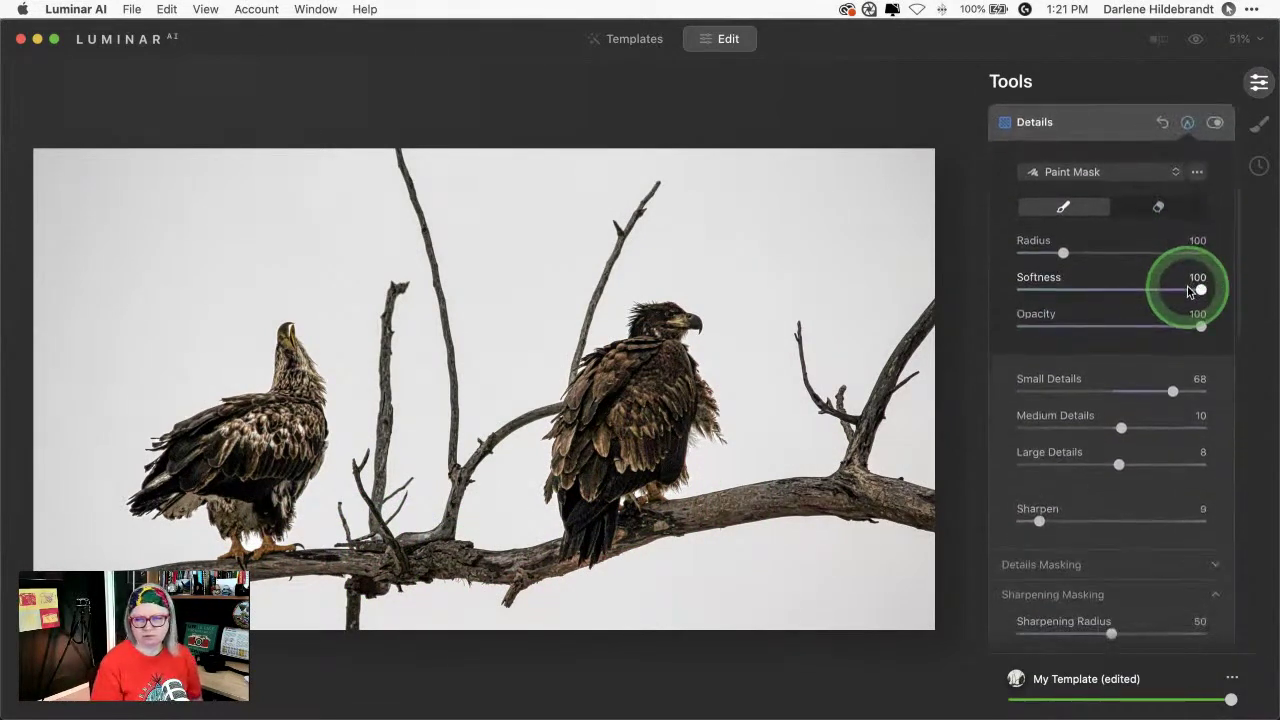
scroll(1122, 285, up, 1)
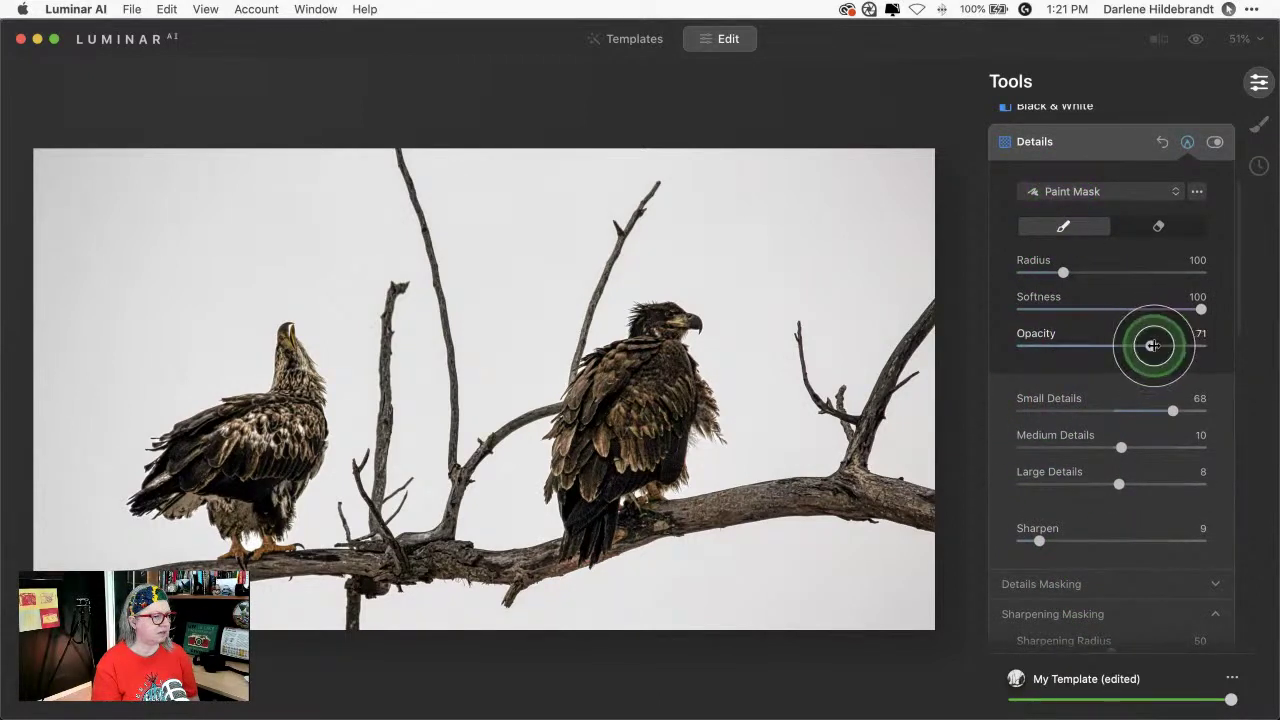
drag(1153, 345, 1199, 346)
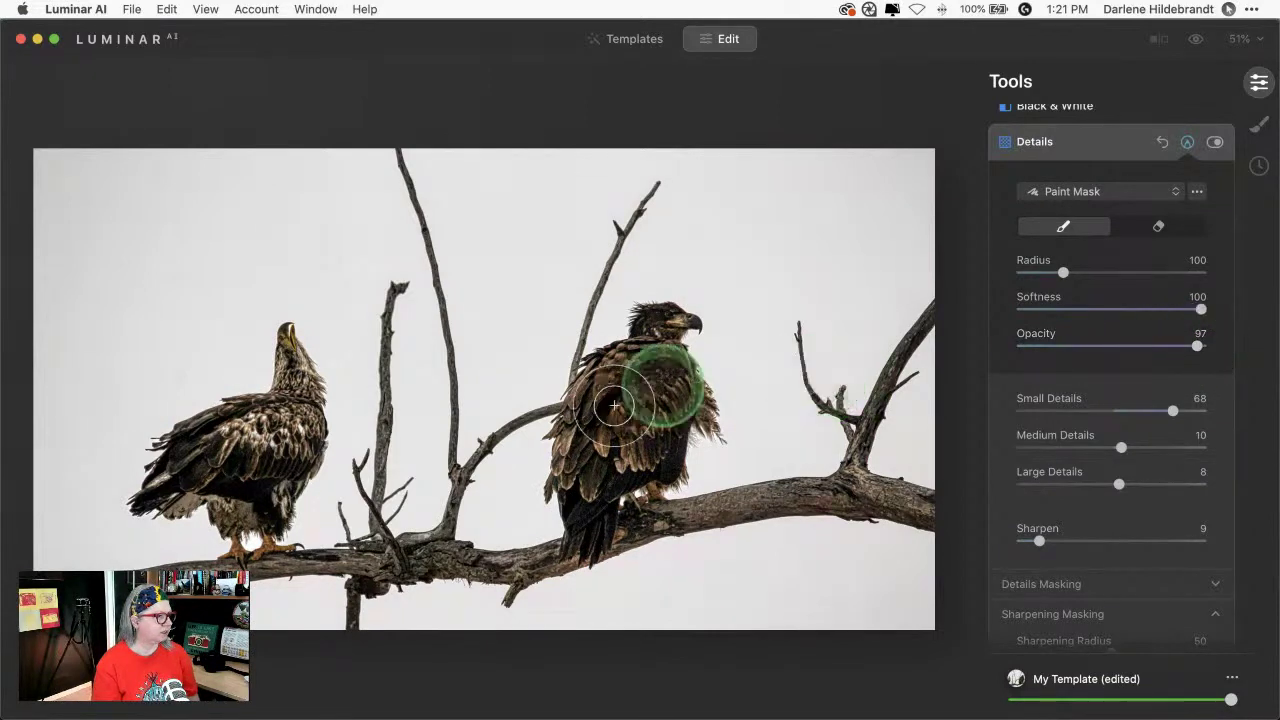
mouse_move(623, 429)
mouse_down()
mouse_move(651, 451)
mouse_move(666, 357)
mouse_move(652, 338)
mouse_move(594, 423)
mouse_move(583, 477)
mouse_move(603, 526)
mouse_move(573, 514)
mouse_move(600, 465)
mouse_up()
mouse_move(309, 457)
mouse_down()
mouse_move(275, 447)
mouse_move(299, 406)
mouse_move(254, 453)
mouse_move(207, 448)
mouse_move(167, 476)
mouse_move(240, 438)
mouse_move(266, 511)
mouse_move(236, 500)
mouse_up()
- Reduce the mask brush radius to 28 in stages while painting the eagles' remaining narrow areas, such as heads, feet and tail feathers
key(bracketleft)
key(bracketleft)
key(bracketleft)
key(bracketleft)
key(bracketleft)
mouse_move(294, 386)
mouse_down()
mouse_move(292, 357)
mouse_move(280, 508)
mouse_move(263, 543)
mouse_move(250, 535)
mouse_move(232, 557)
mouse_up()
key(bracketleft)
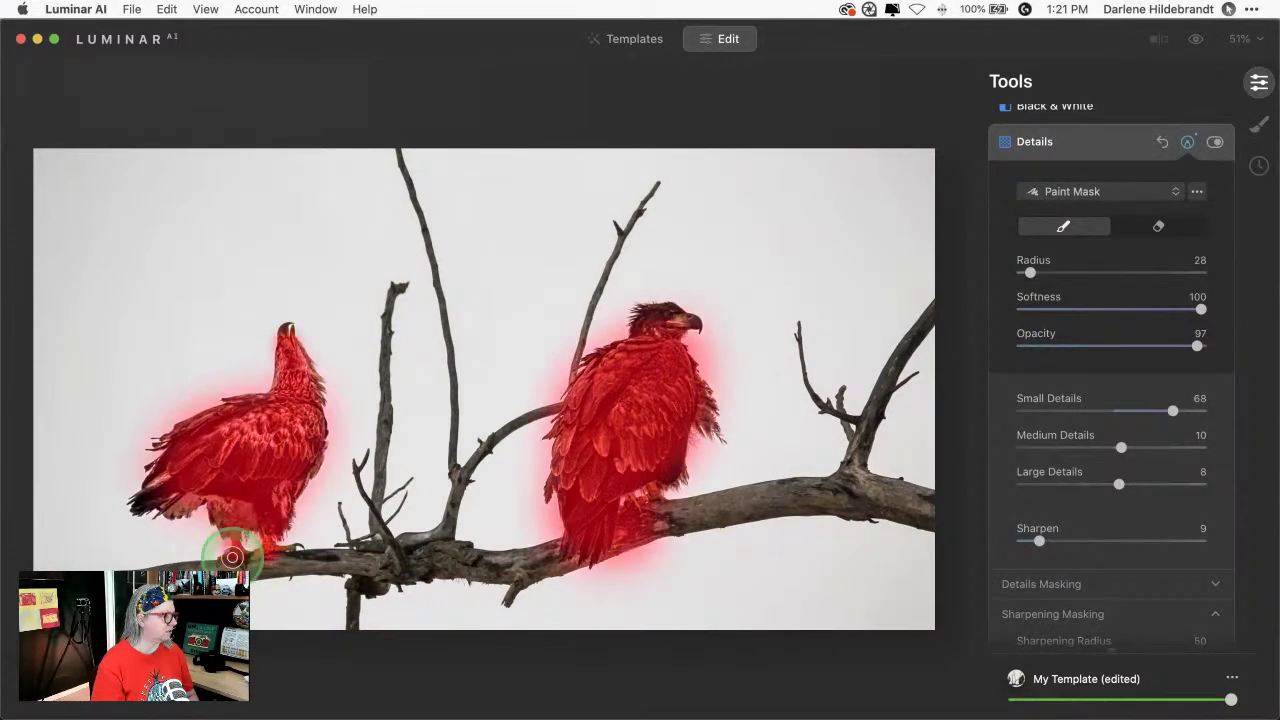
mouse_move(200, 468)
mouse_down()
mouse_move(178, 504)
mouse_move(137, 497)
mouse_move(168, 484)
mouse_up()
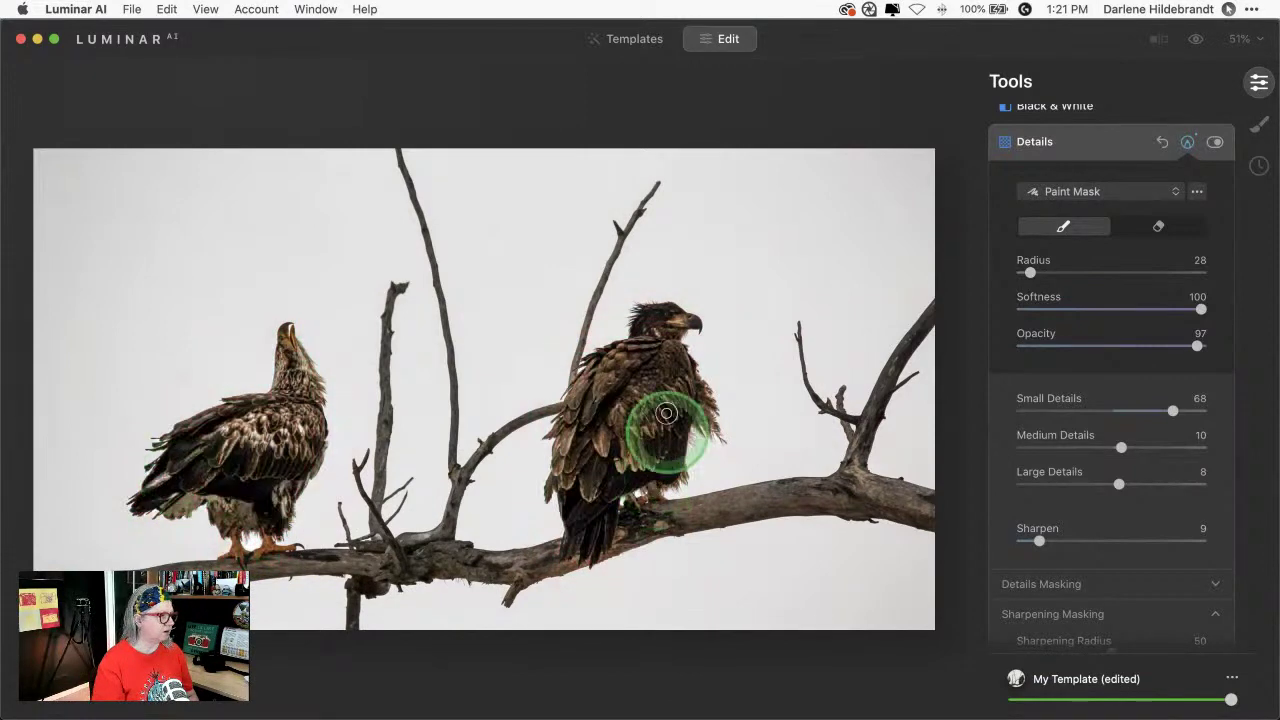
mouse_move(666, 413)
mouse_down()
mouse_move(645, 368)
mouse_move(646, 321)
mouse_move(662, 315)
mouse_move(639, 337)
mouse_move(659, 313)
mouse_move(694, 324)
mouse_move(658, 310)
mouse_up()
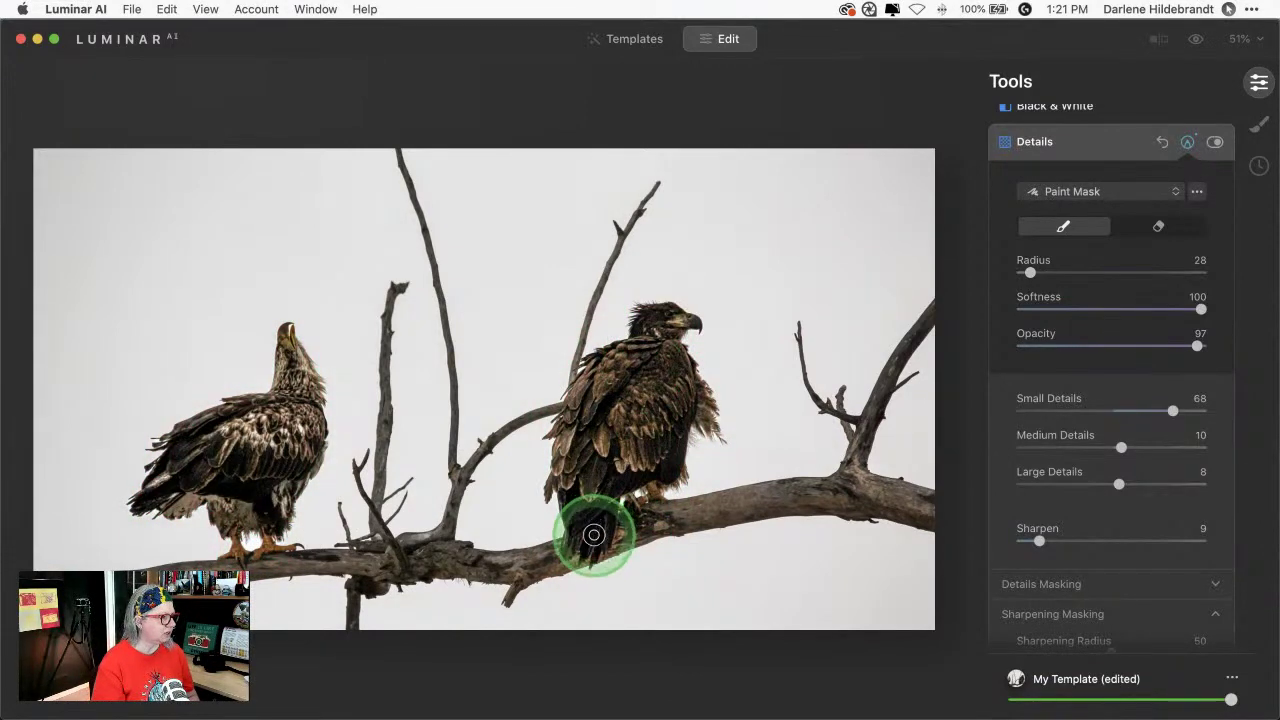
- Set the mask brush to radius 64 and opacity 51, and paint the Details effect along the main branch
key(bracketright)
key(bracketright)
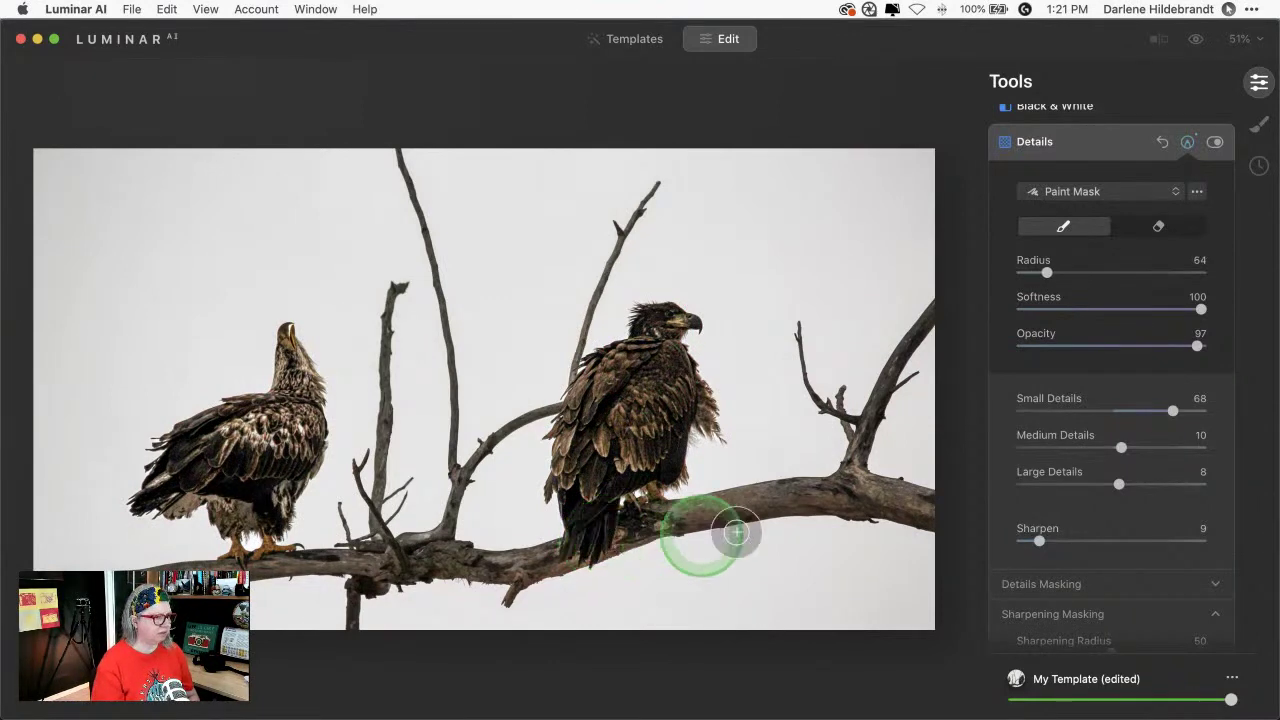
click(1114, 345)
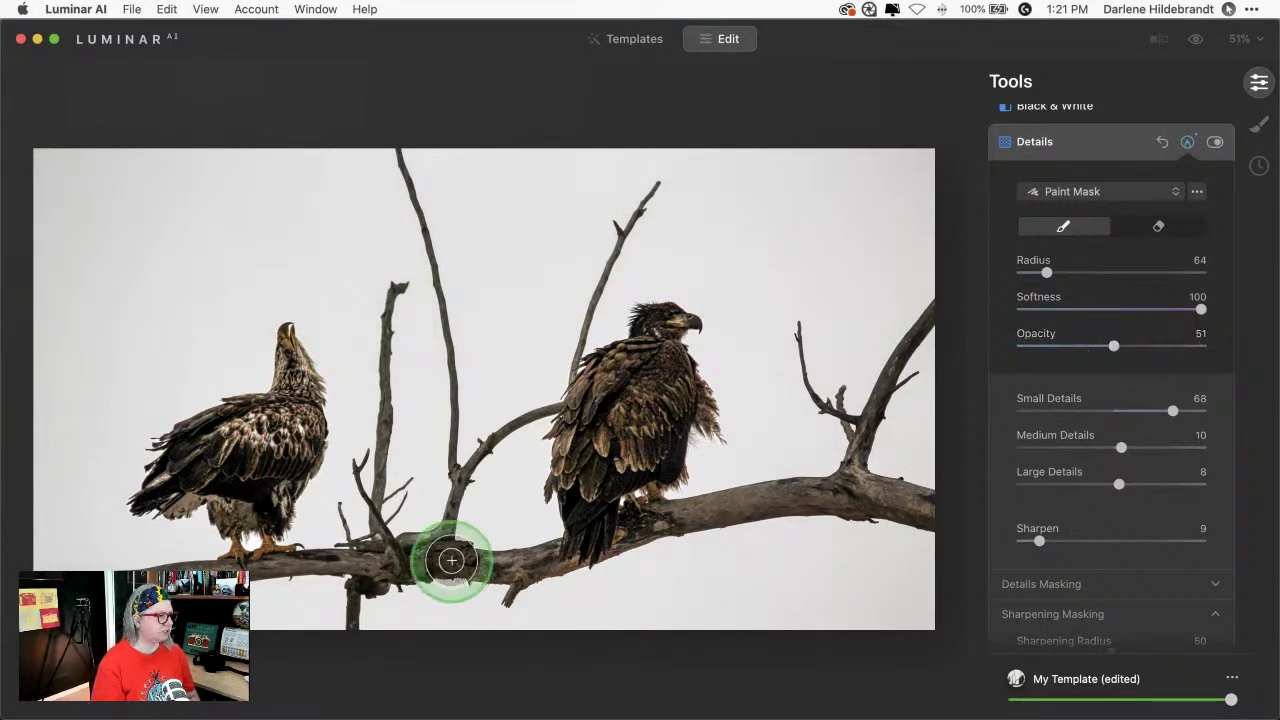
mouse_move(600, 531)
mouse_down()
mouse_move(557, 549)
mouse_move(276, 562)
mouse_up()
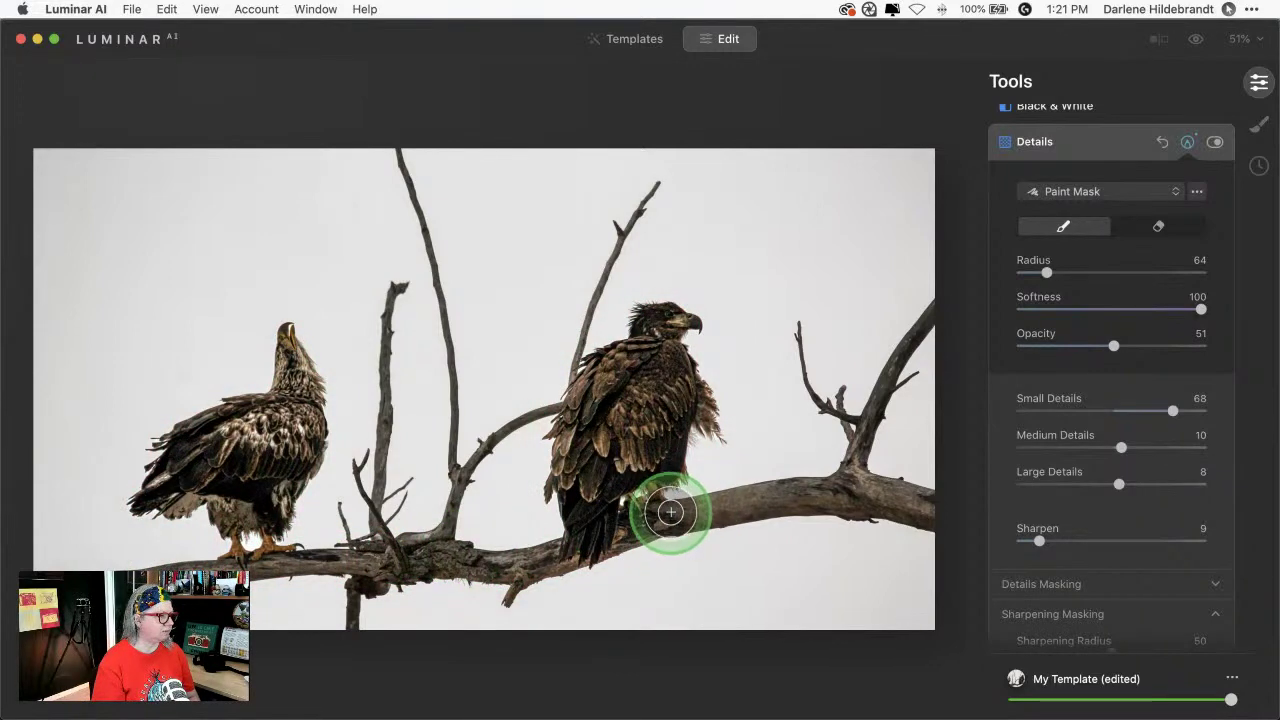
mouse_move(666, 514)
mouse_down()
mouse_move(861, 495)
mouse_move(954, 511)
mouse_up()
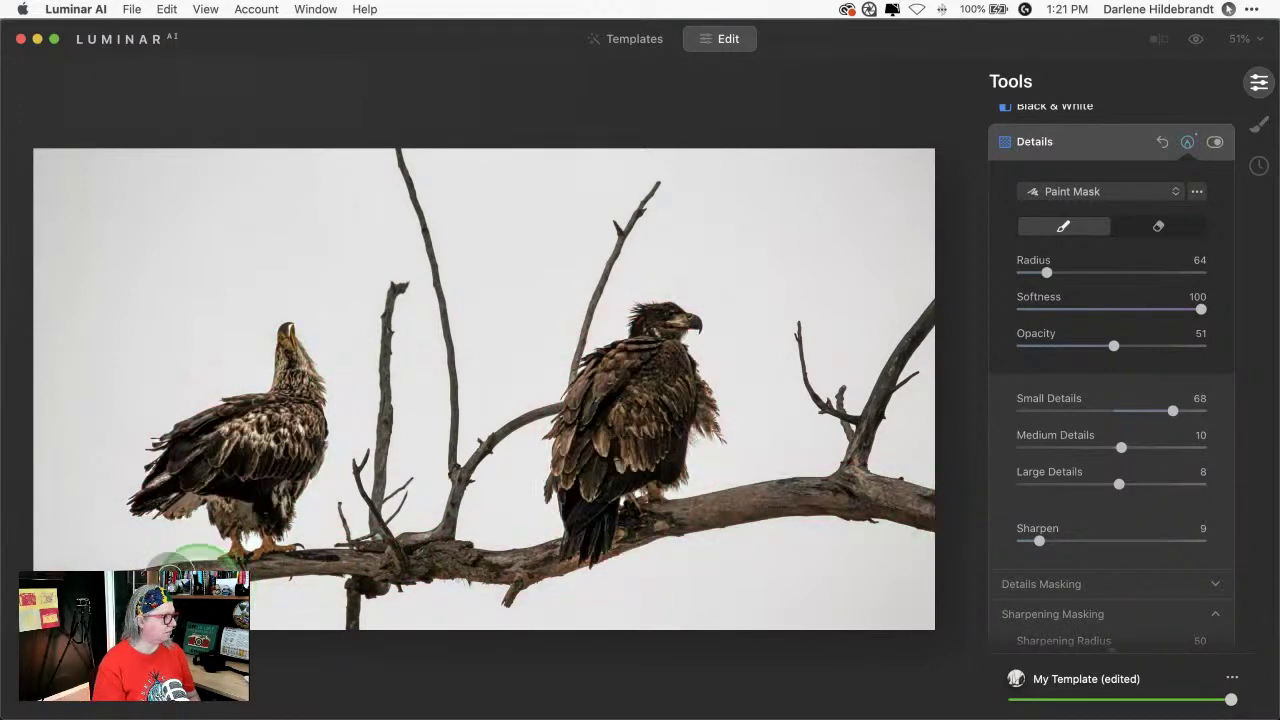
drag(165, 555, 100, 565)
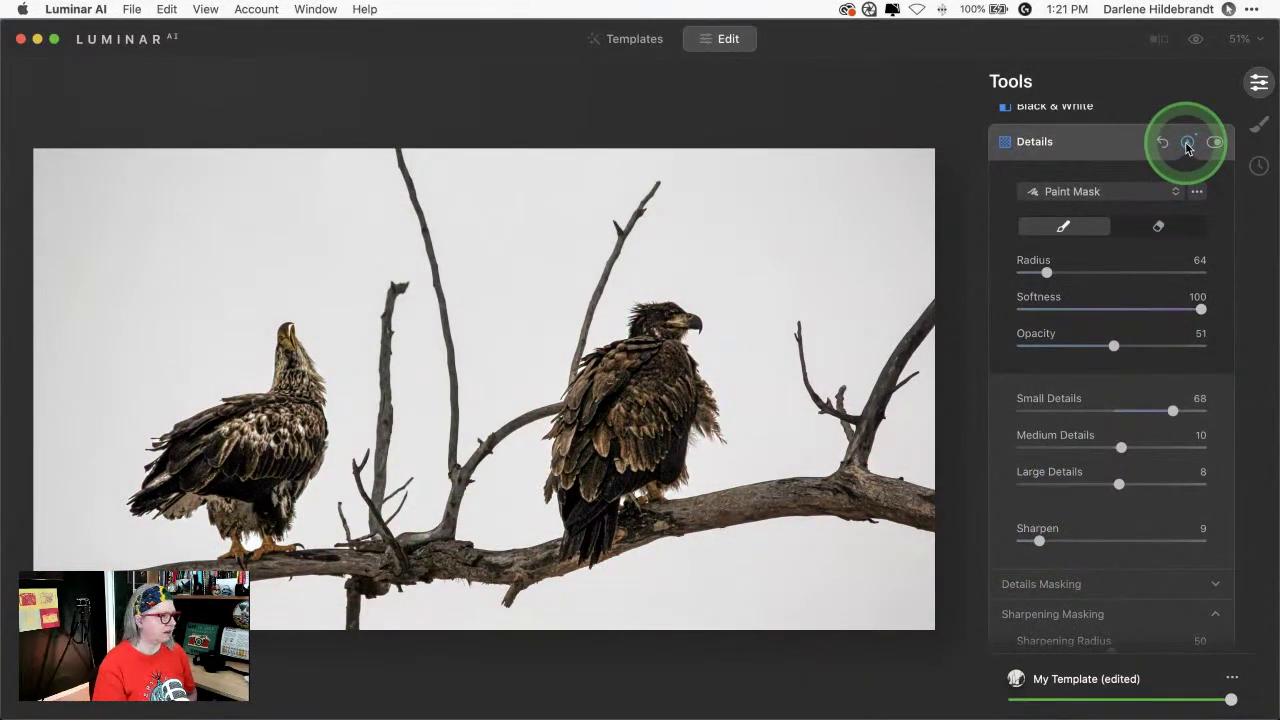
- Copy the Details paint mask and collapse the Details tool
click(1197, 194)
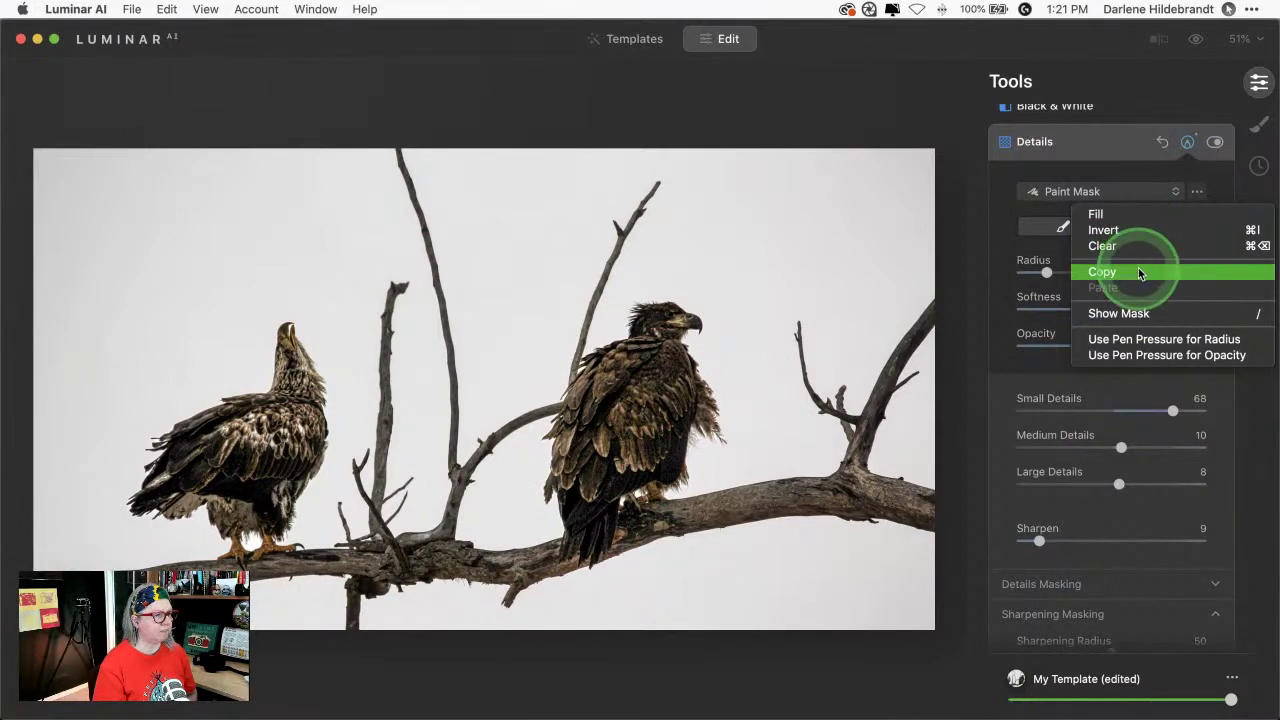
click(1138, 268)
click(1095, 143)
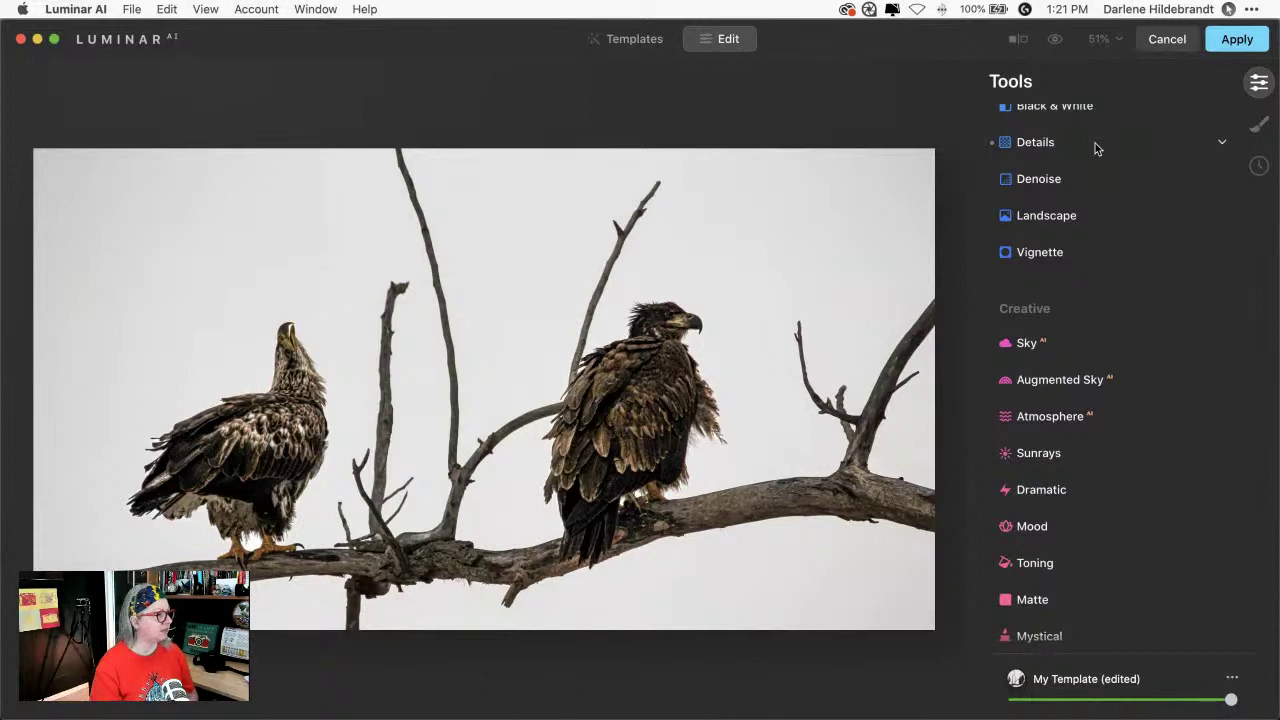
- Apply Structure AI to the photo with Amount 86 and Boost 77
mouse_move(1115, 243)
mouse_down()
mouse_move(1115, 284)
mouse_move(1057, 209)
mouse_up()
scroll(1115, 284, up, 5)
click(1057, 209)
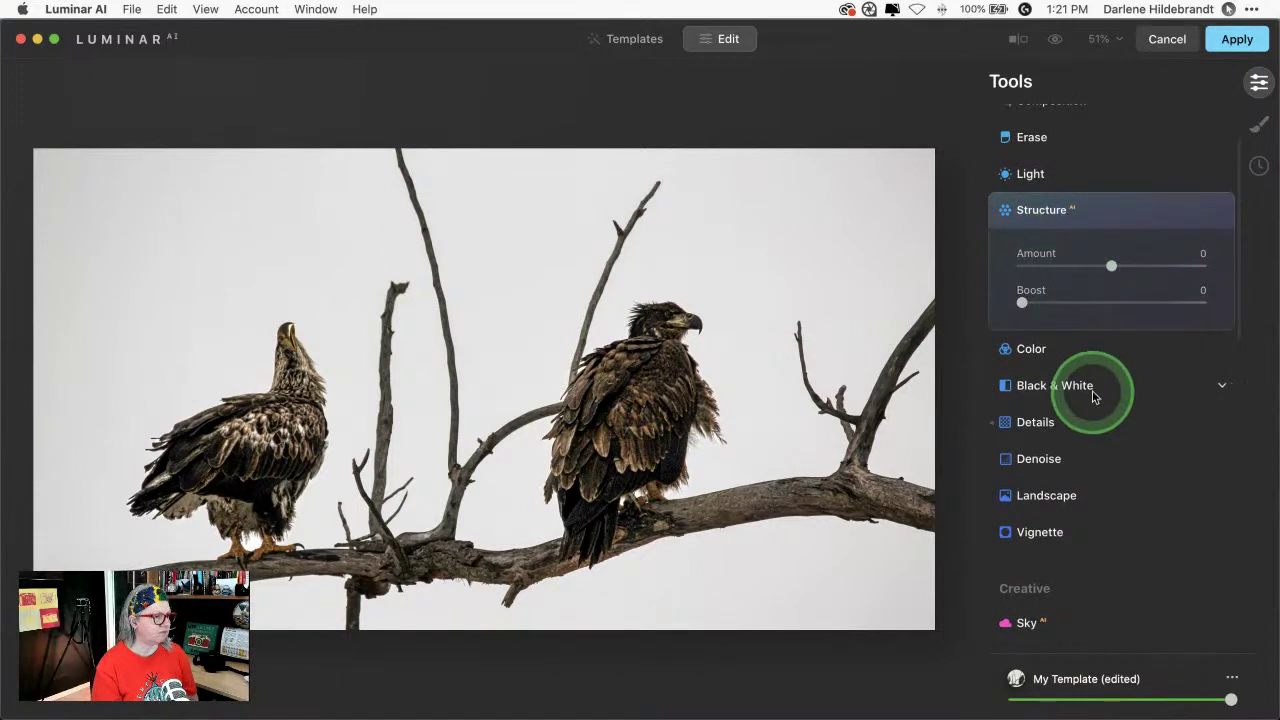
drag(1107, 271, 1188, 266)
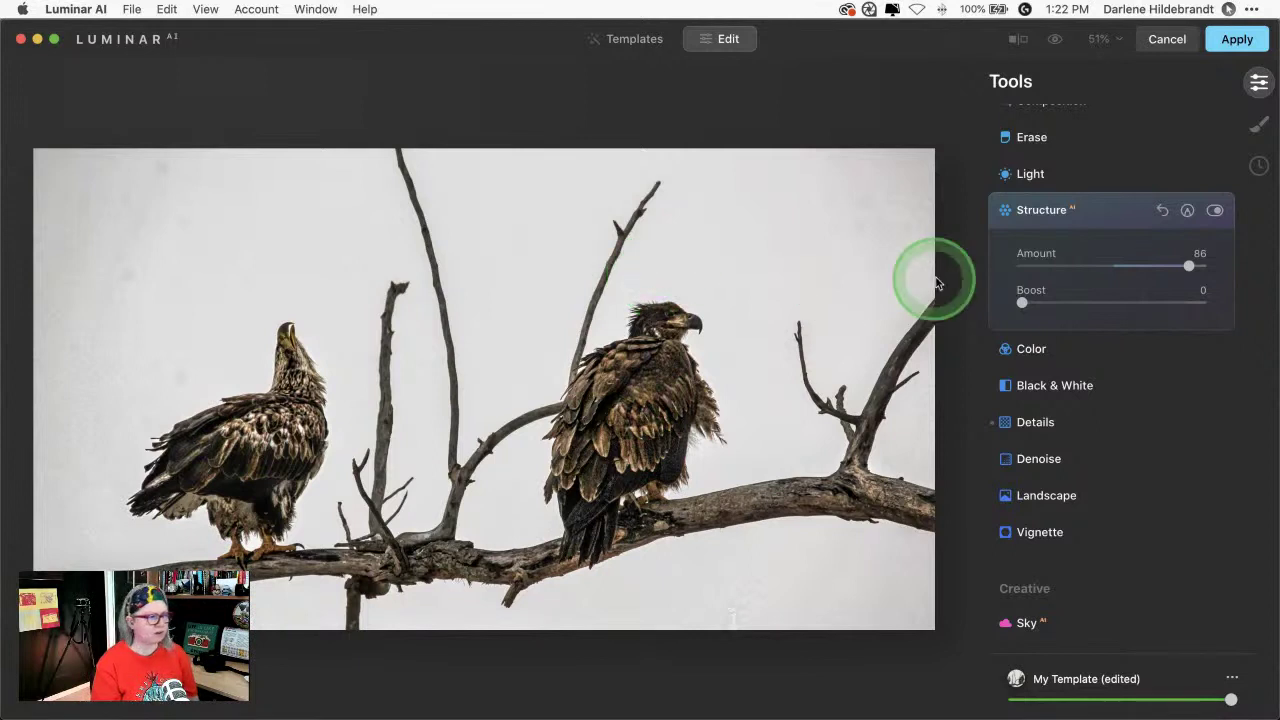
drag(1059, 303, 1165, 298)
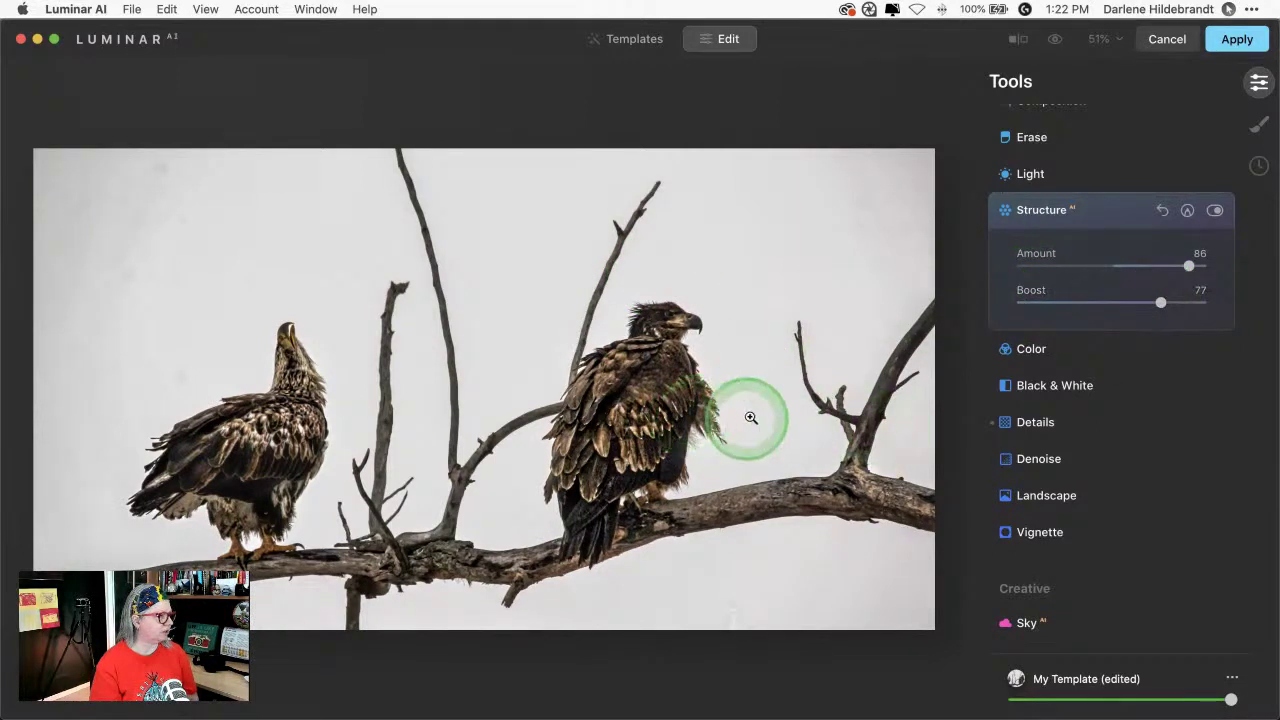
- Paste the copied mask onto Structure AI, then set its Boost to 22 and Amount to 46
click(1188, 212)
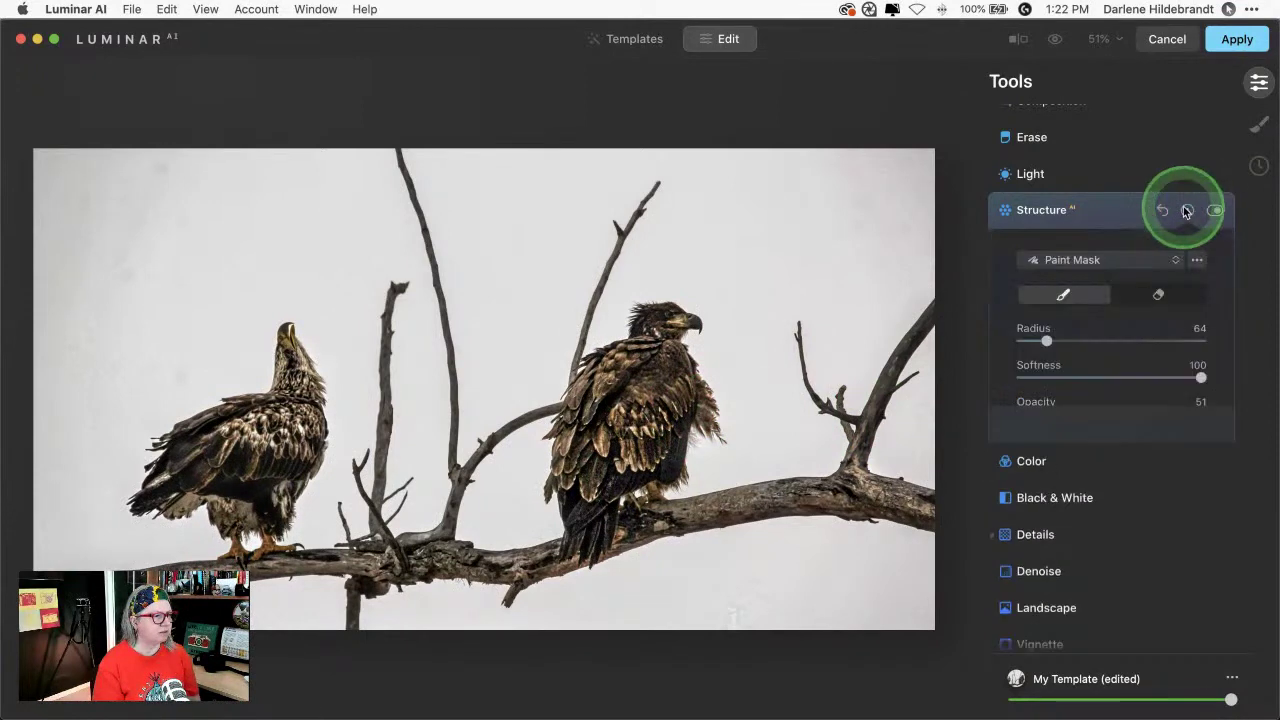
click(1196, 259)
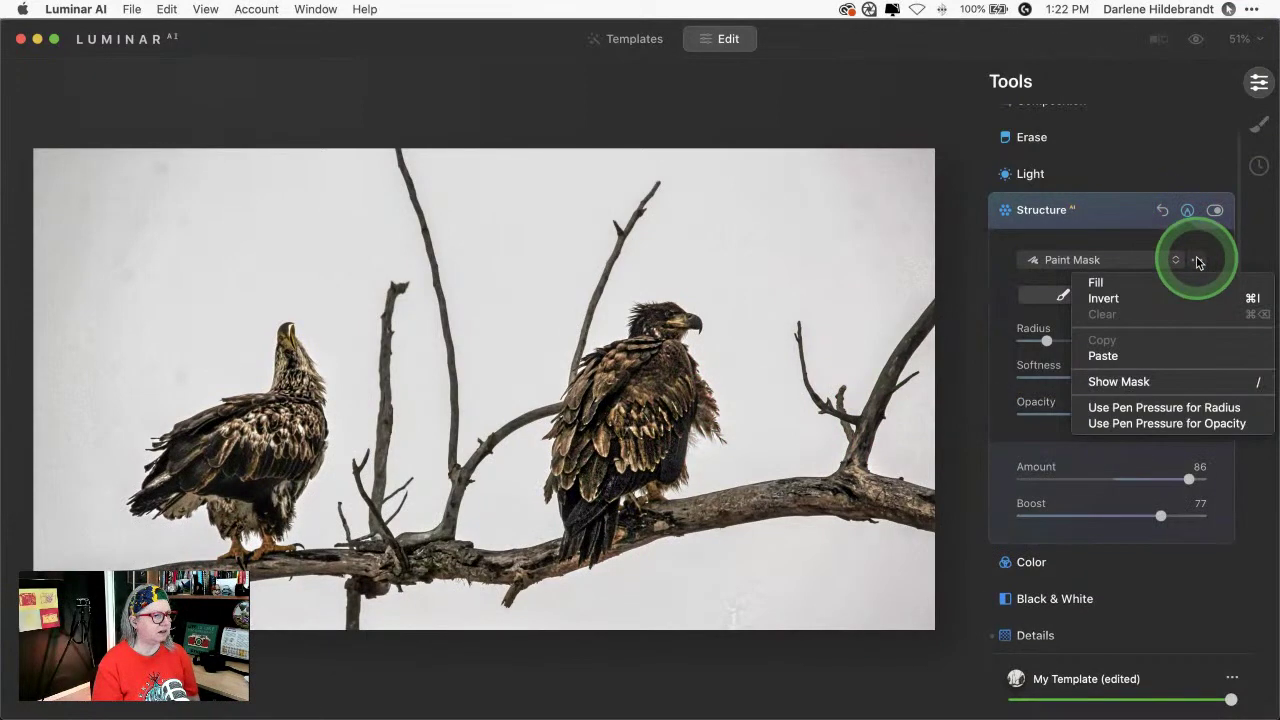
click(1138, 356)
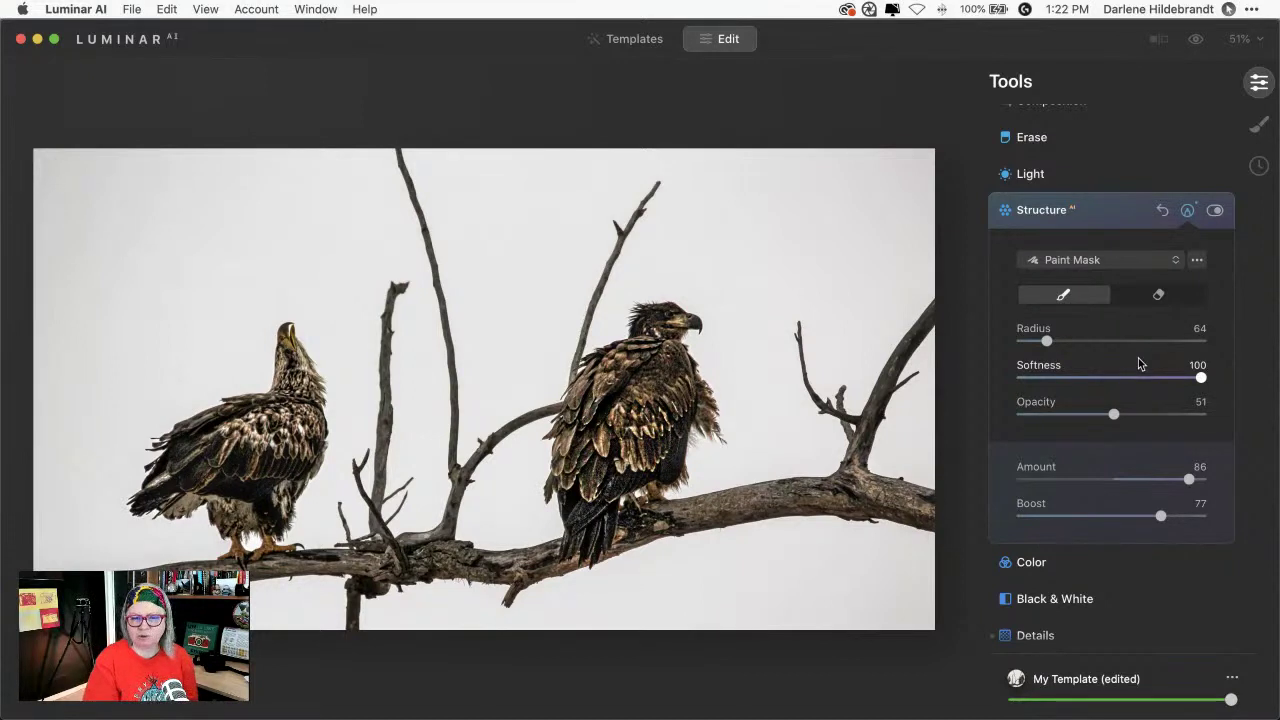
drag(1138, 357, 1061, 515)
drag(1190, 481, 1145, 481)
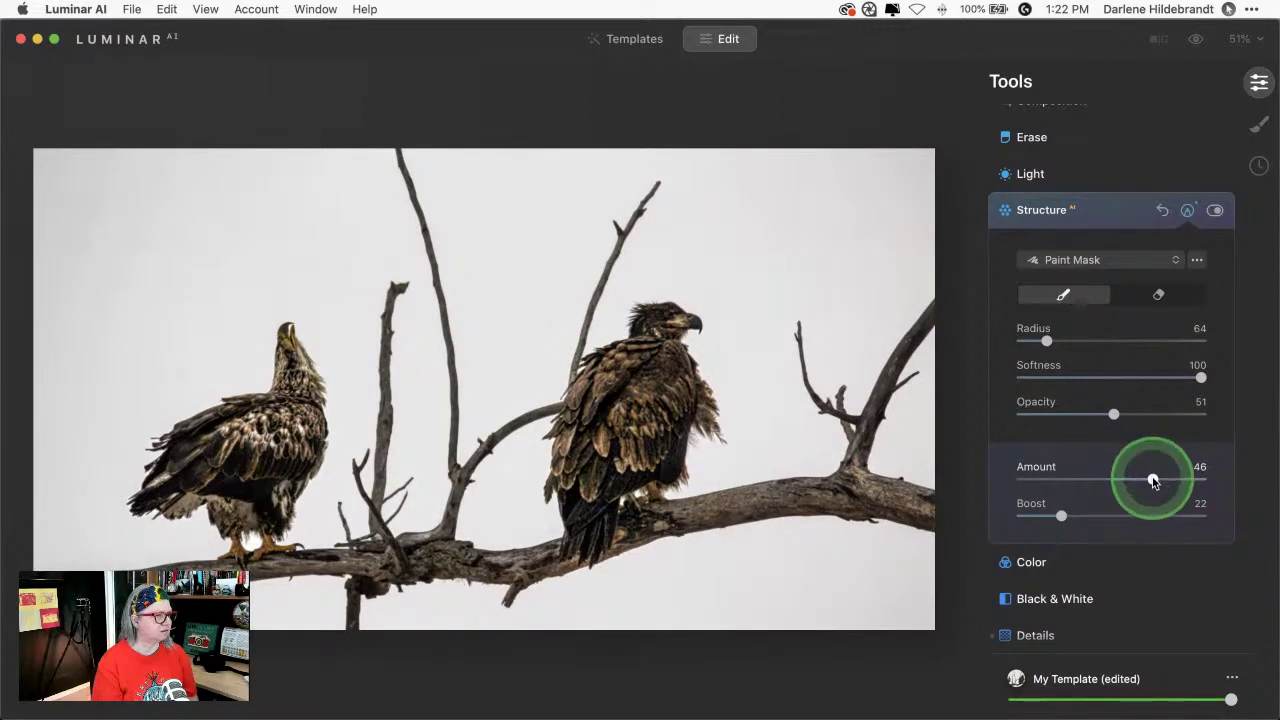
- Collapse Structure AI and compare the eagles photo before and after the Details and Structure edits
click(1129, 210)
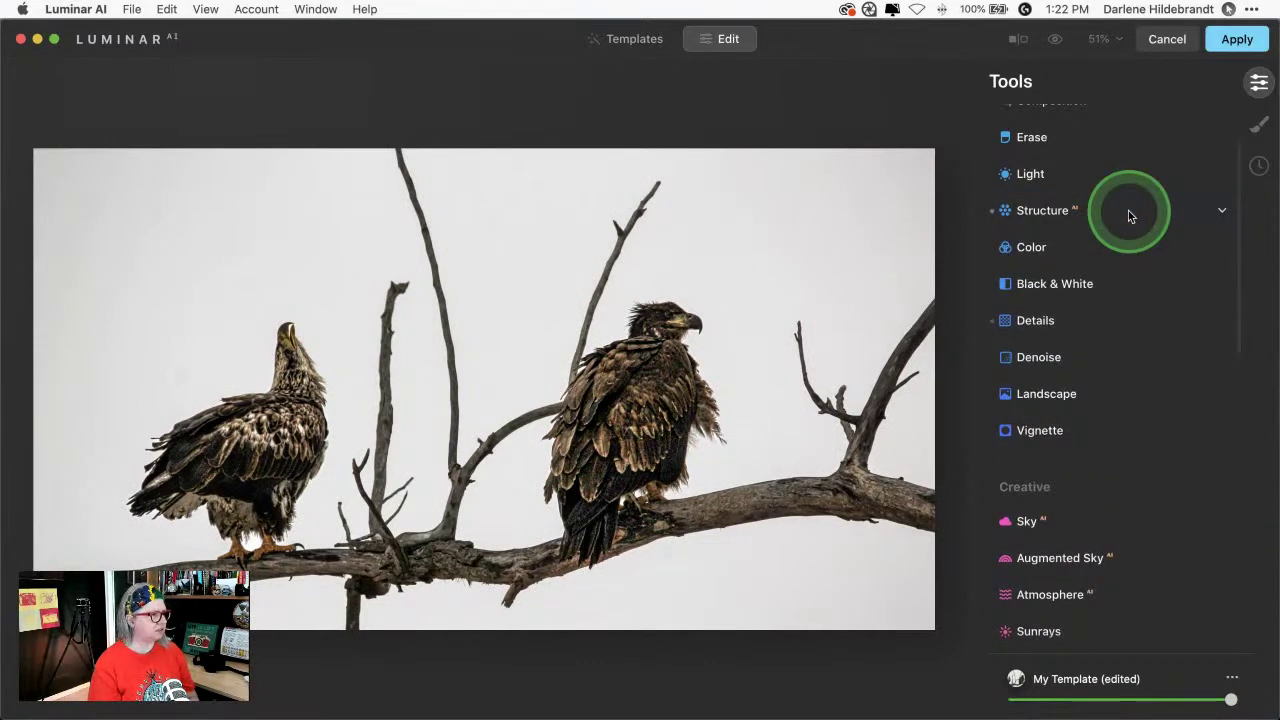
key(backslash)
key(backslash)
key(backslash)
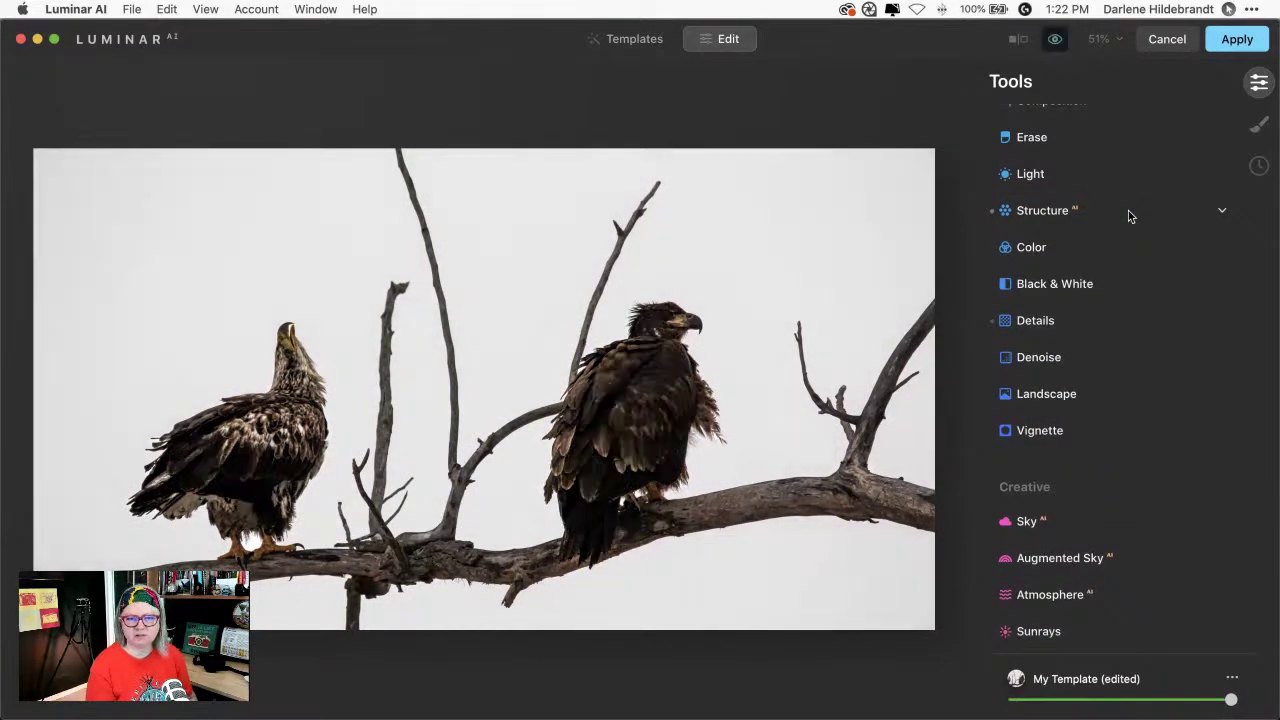
key(backslash)
key(backslash)
key(backslash)
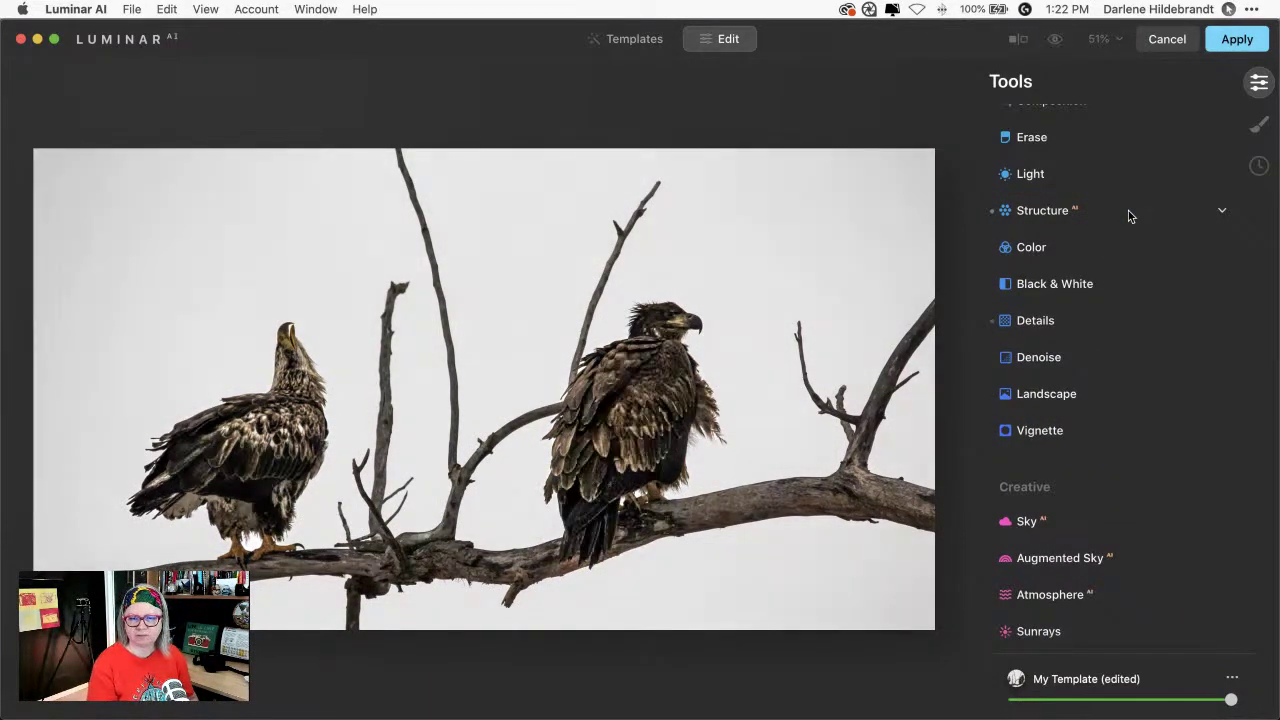
key(backslash)
key(backslash)
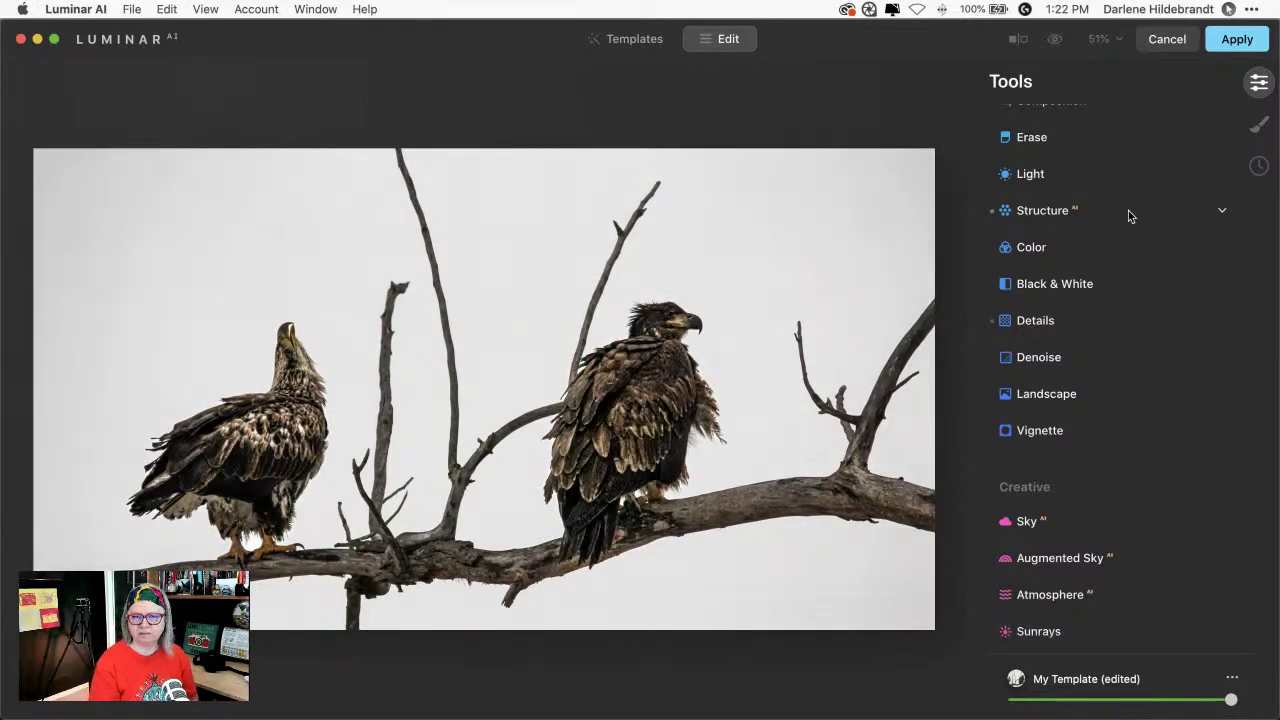
- Open the Sky AI sky selection and switch its collection to DPM pack 1
scroll(1128, 210, down, 5)
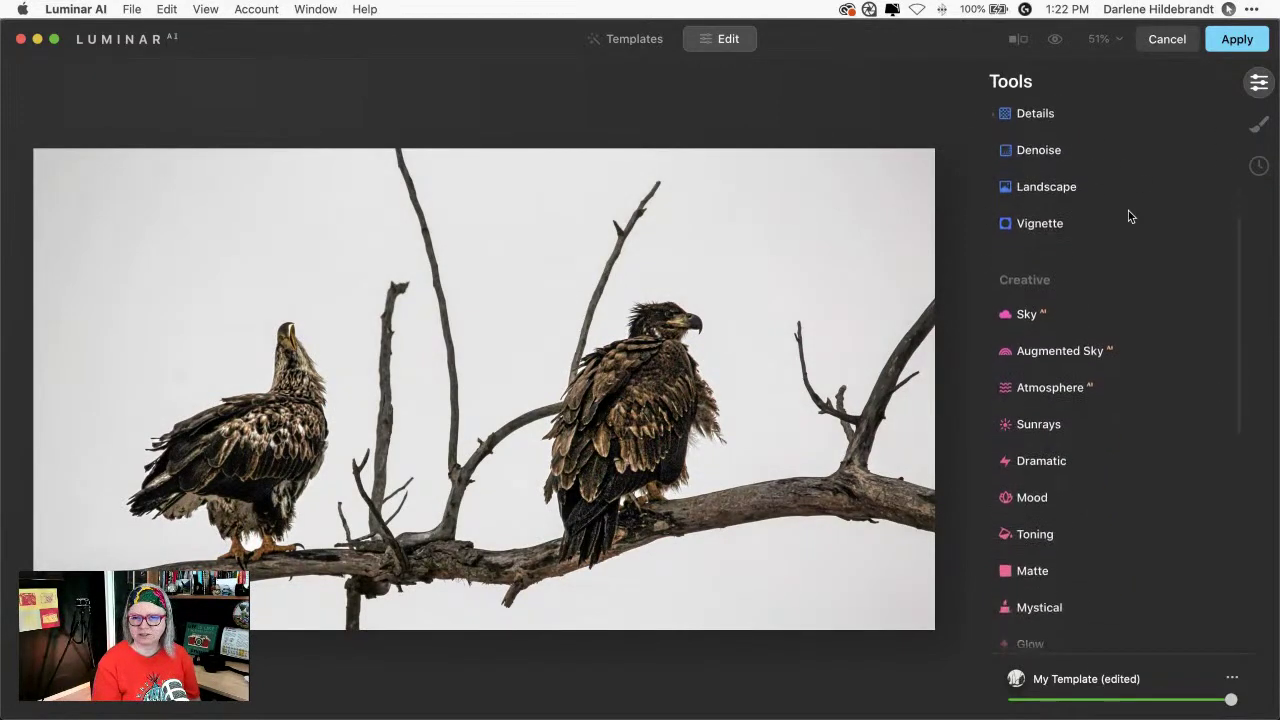
click(1115, 231)
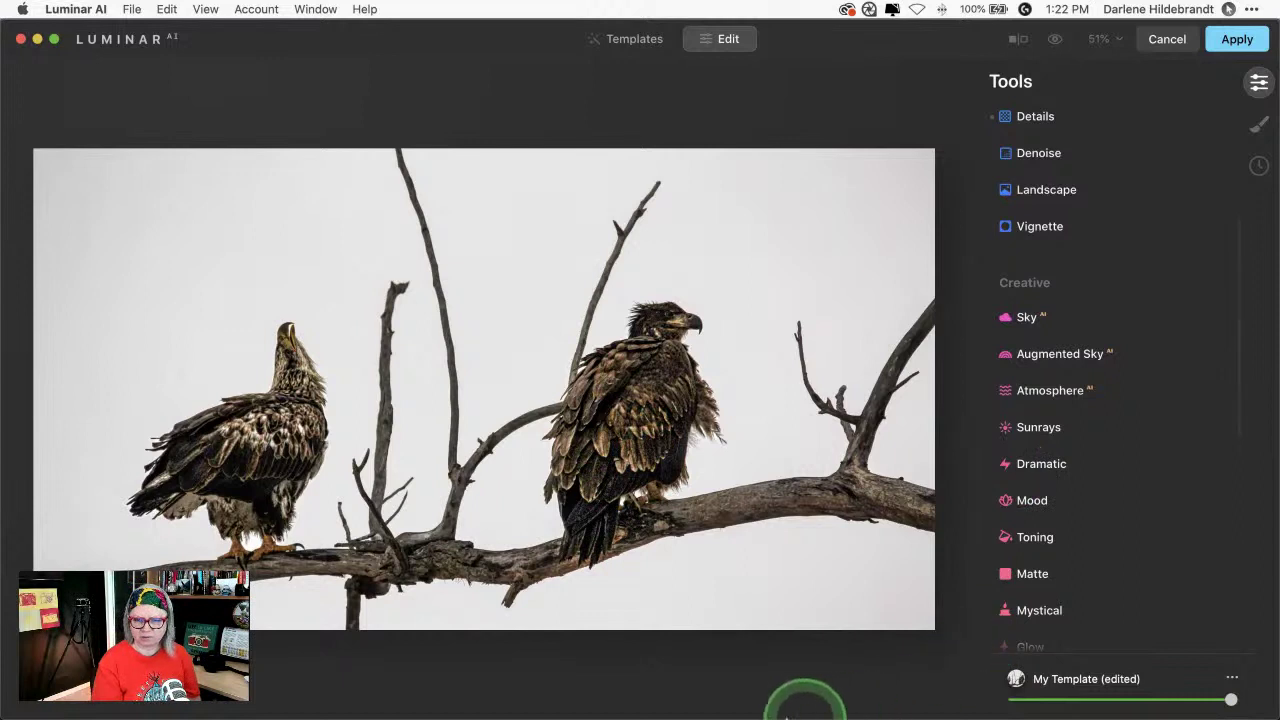
click(1054, 316)
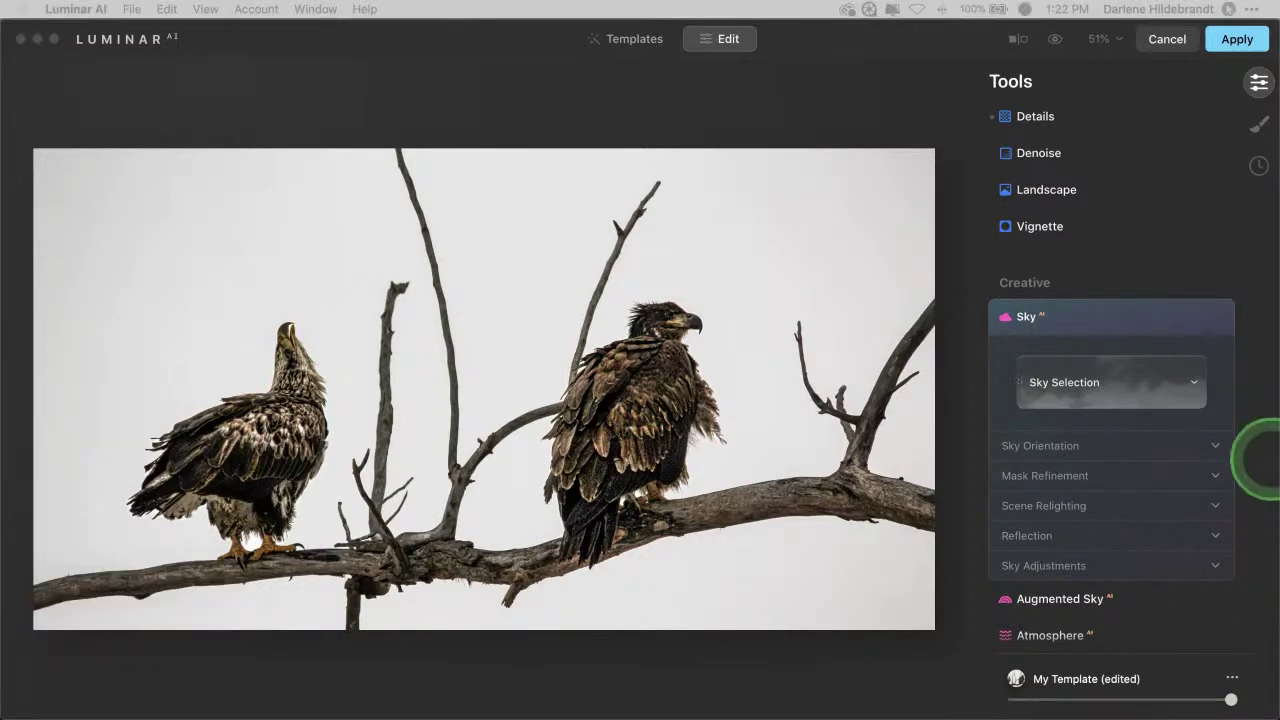
click(1112, 321)
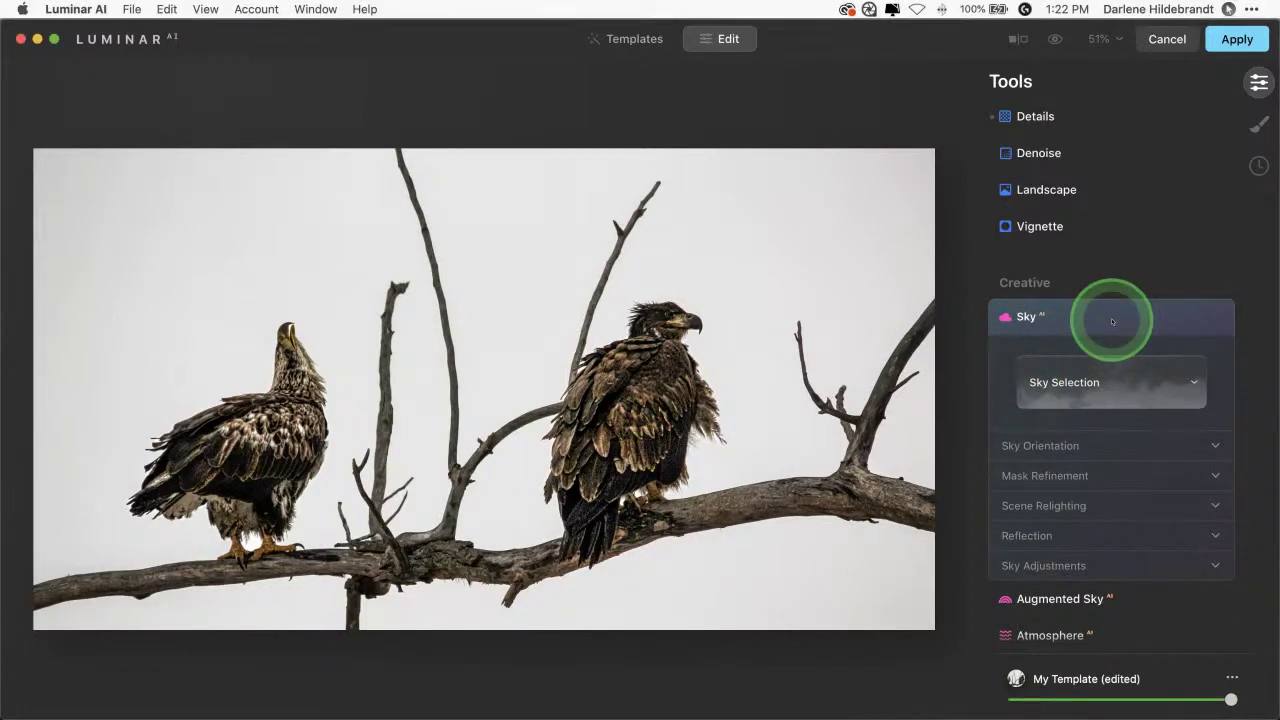
click(1103, 371)
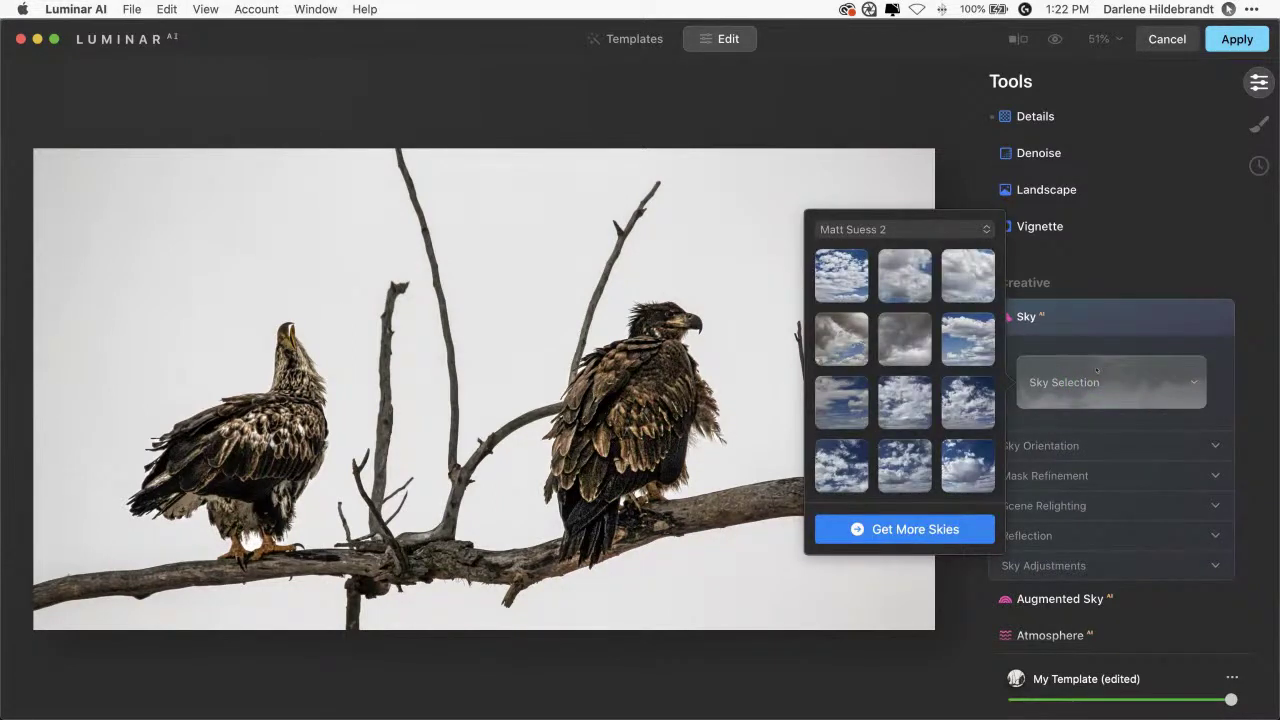
click(892, 334)
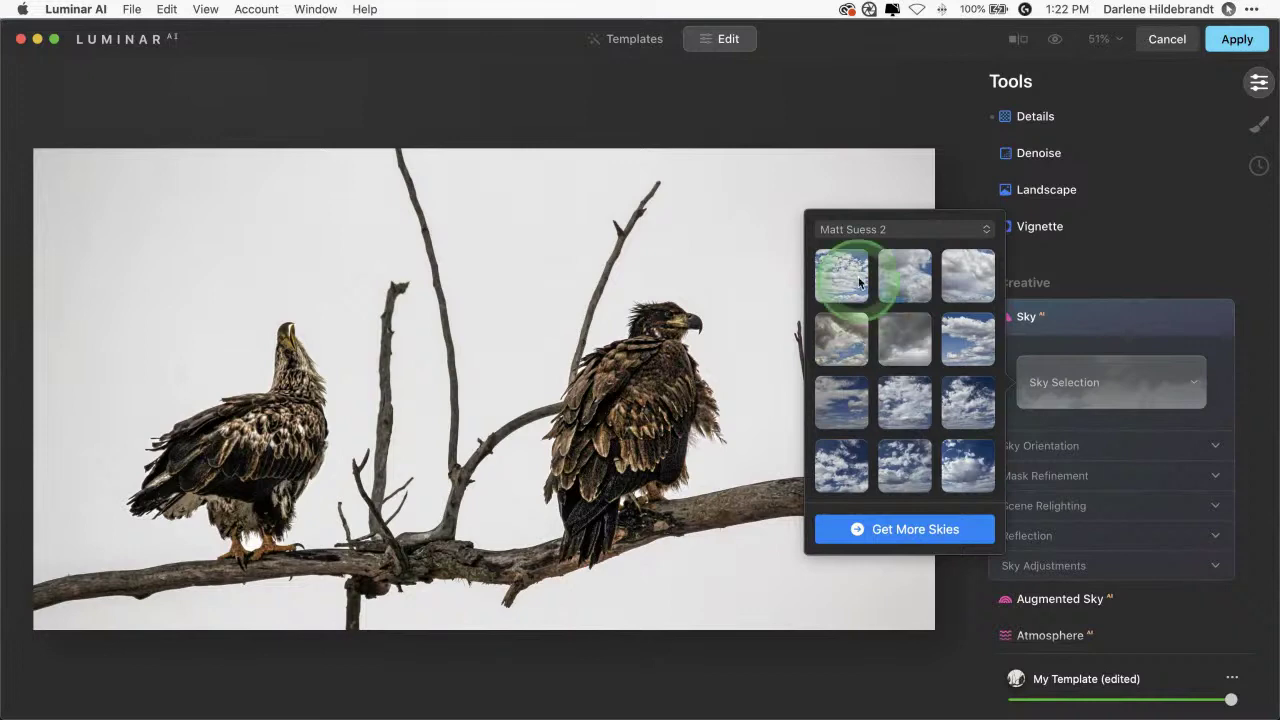
click(858, 229)
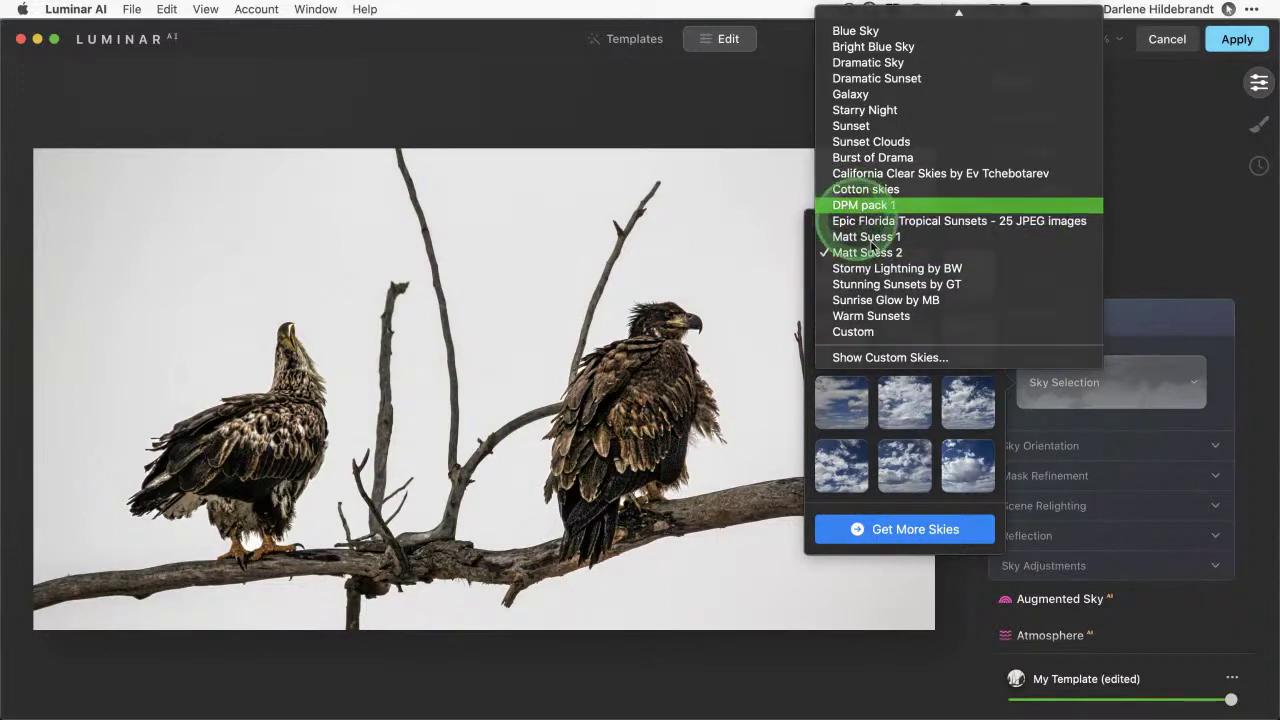
click(862, 205)
- Try the blue wispy-cloud sky and the pale layered-cloud sky from DPM pack 1 behind the eagles
scroll(908, 347, down, 5)
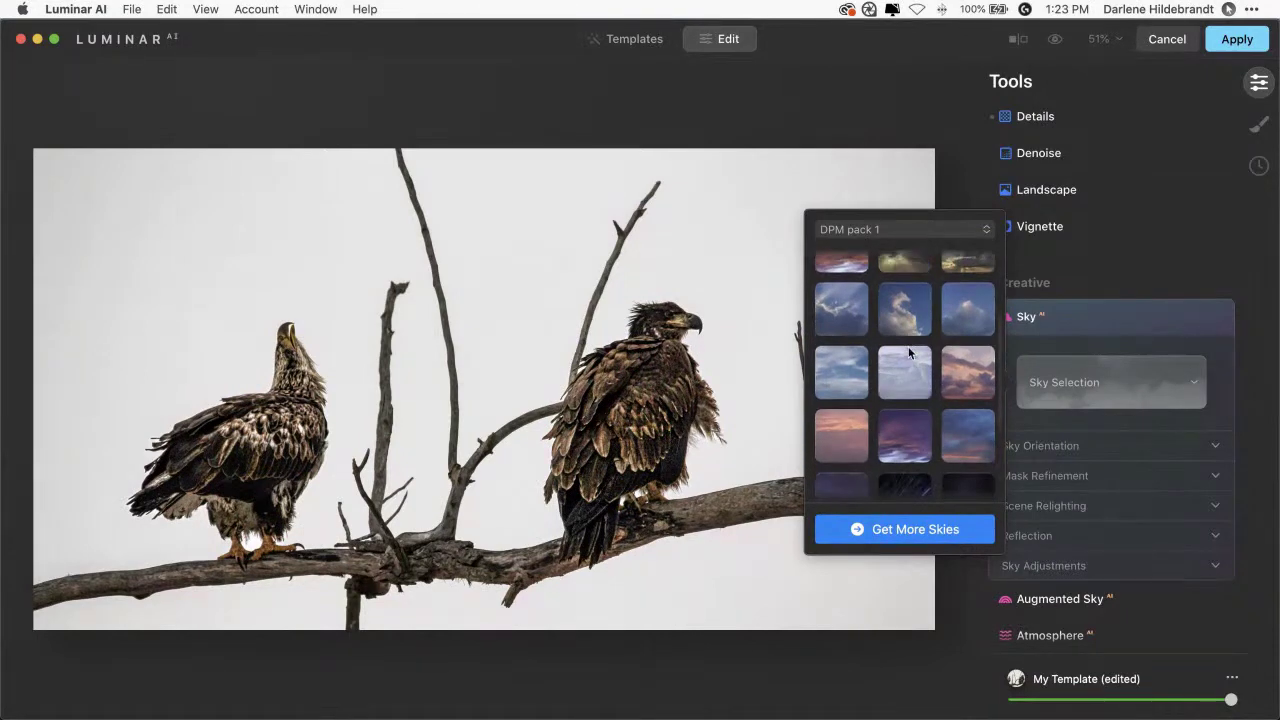
click(840, 370)
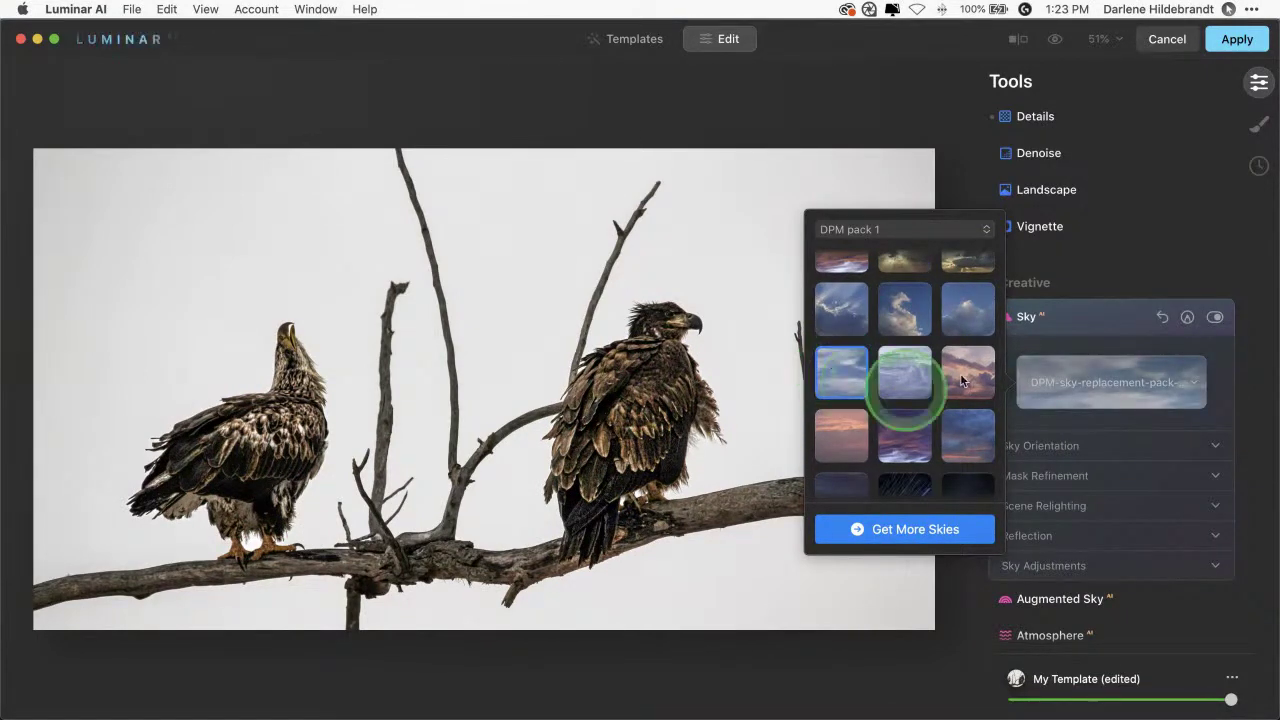
click(1096, 334)
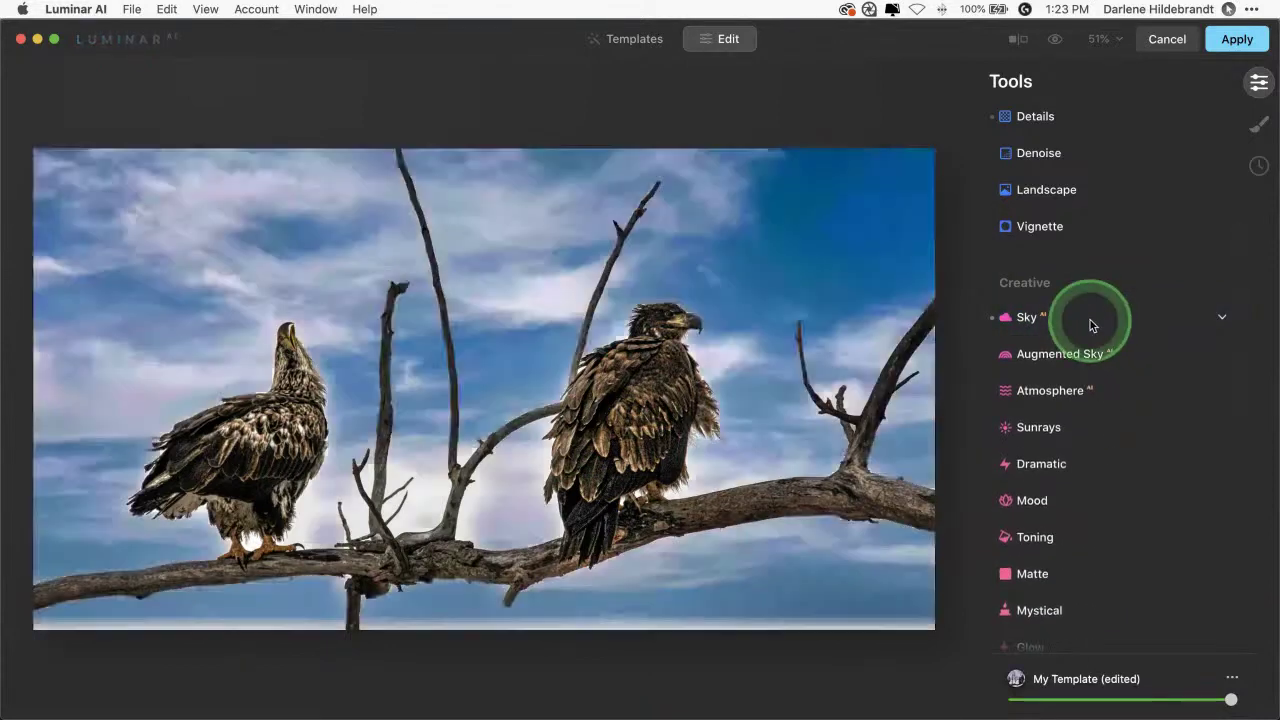
click(1090, 320)
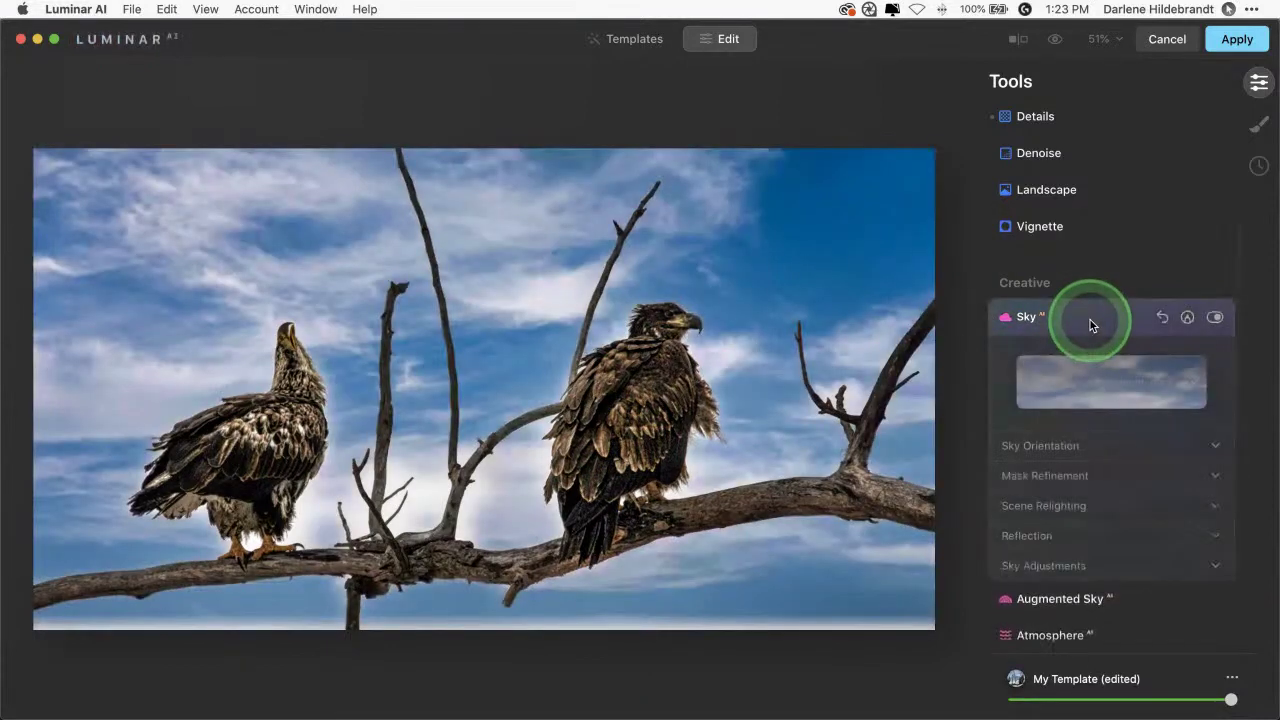
click(1087, 373)
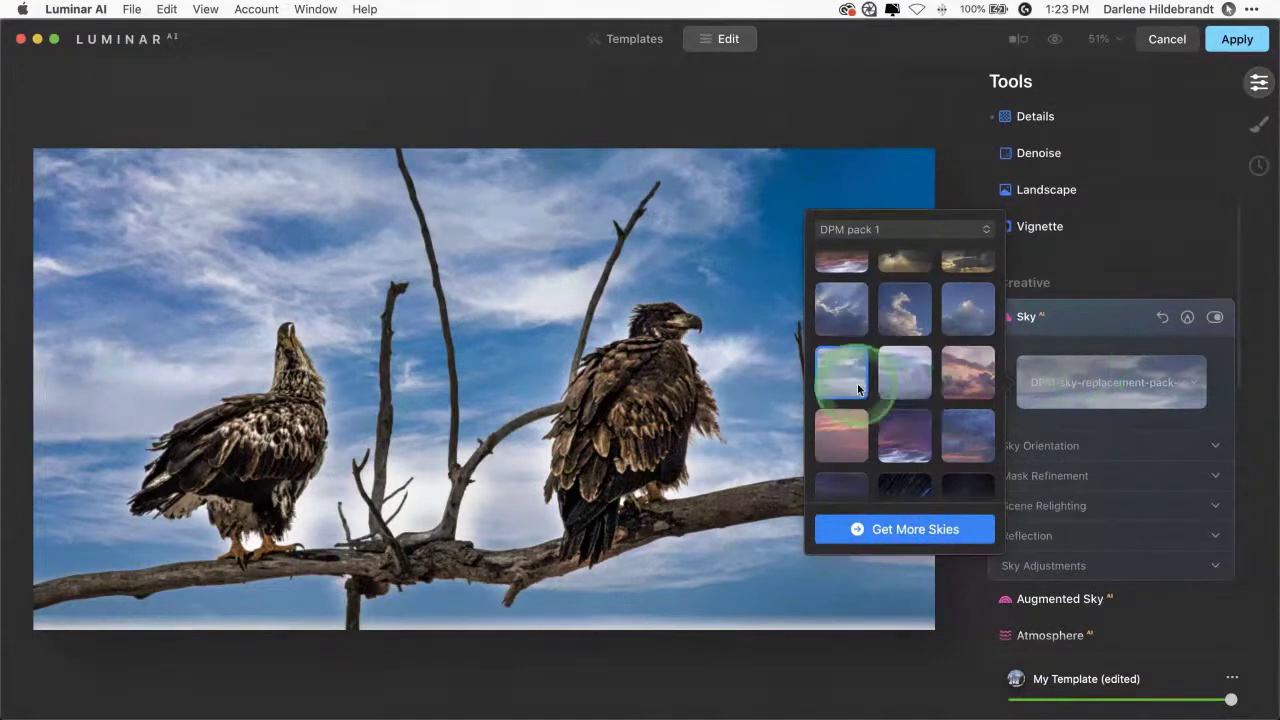
scroll(878, 356, down, 2)
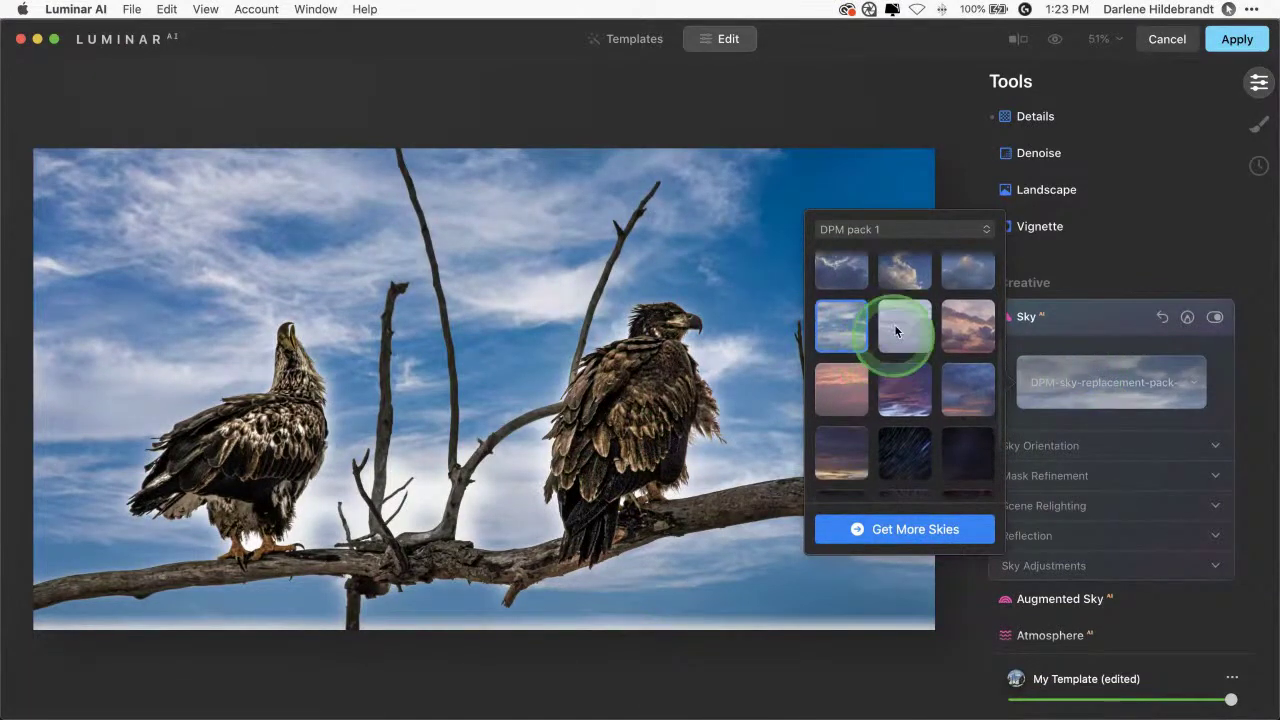
click(895, 325)
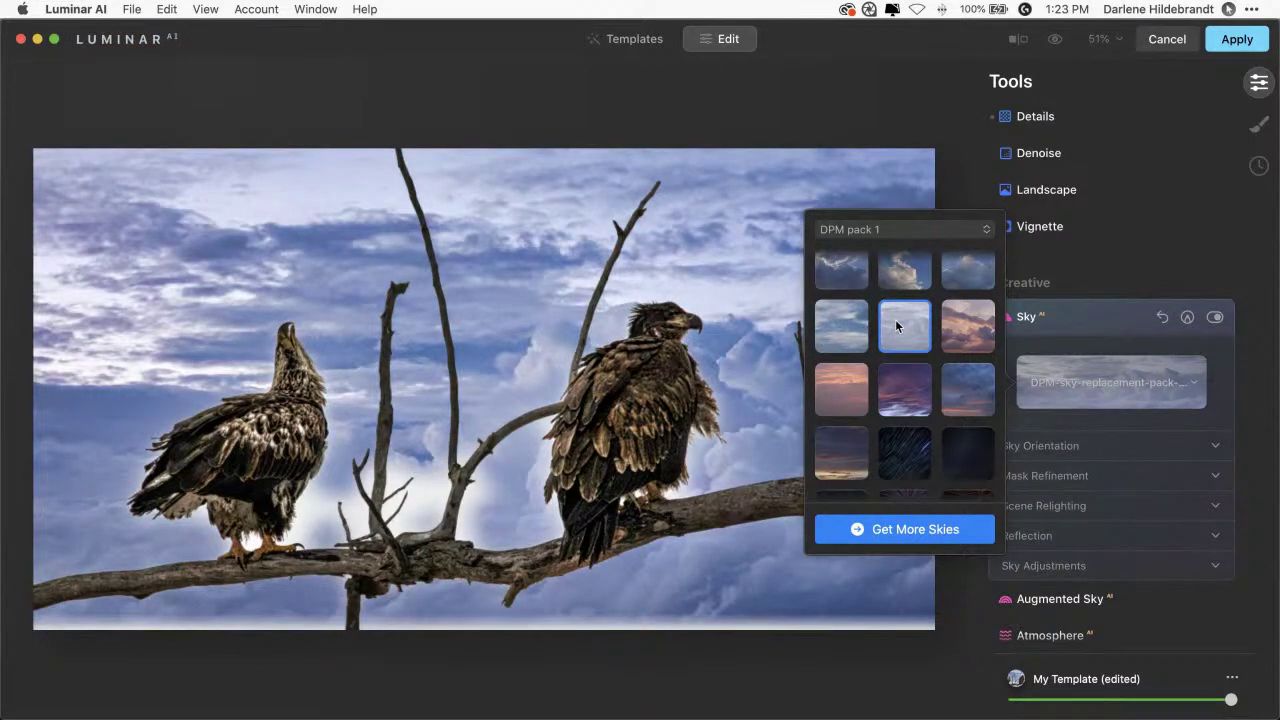
- Replace the sky with the DPM pack 1 sunset that has a blue top and pink-orange clouds near the horizon
scroll(895, 325, down, 3)
scroll(895, 325, up, 4)
scroll(896, 325, up, 3)
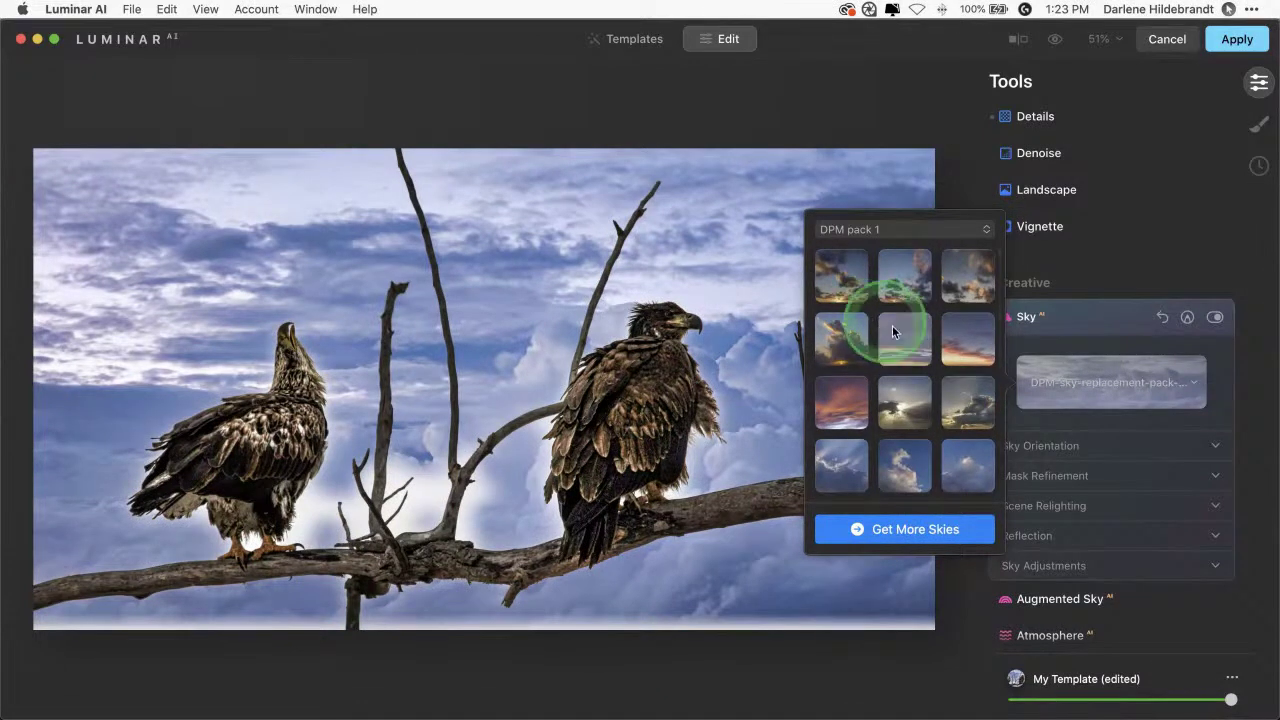
click(948, 344)
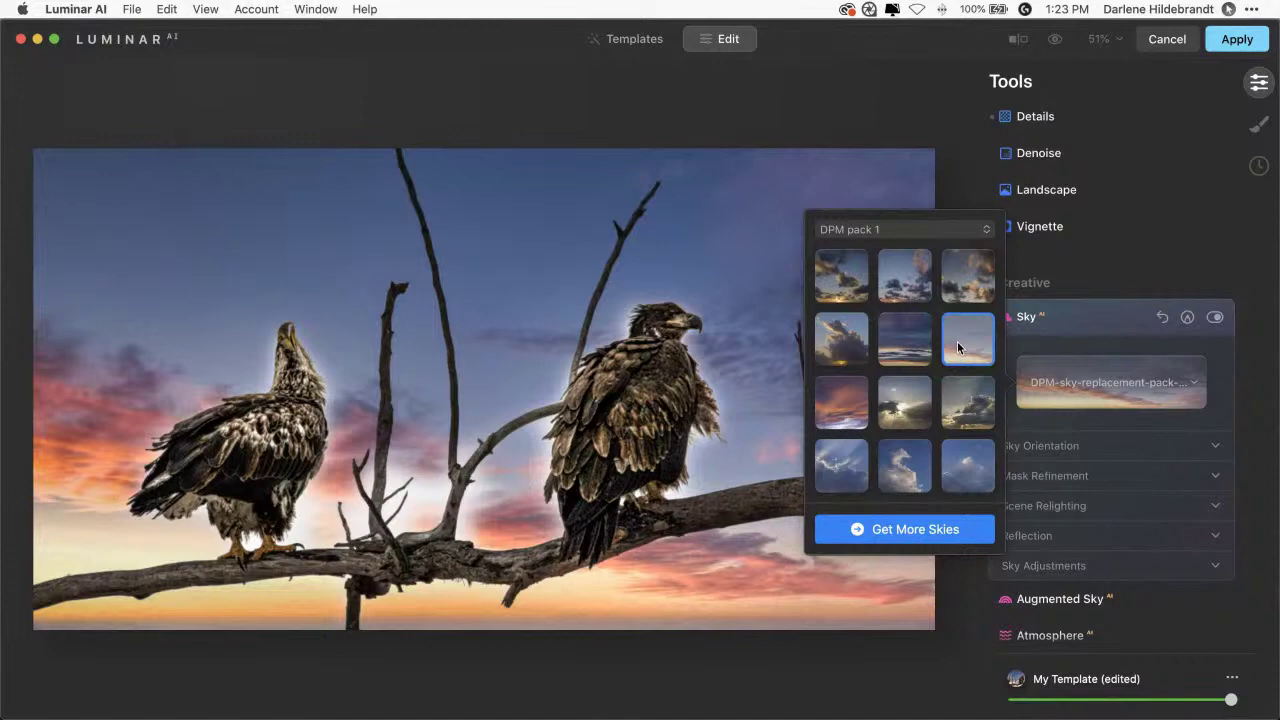
mouse_move(957, 341)
mouse_down()
mouse_move(846, 333)
mouse_move(904, 383)
mouse_up()
click(1087, 320)
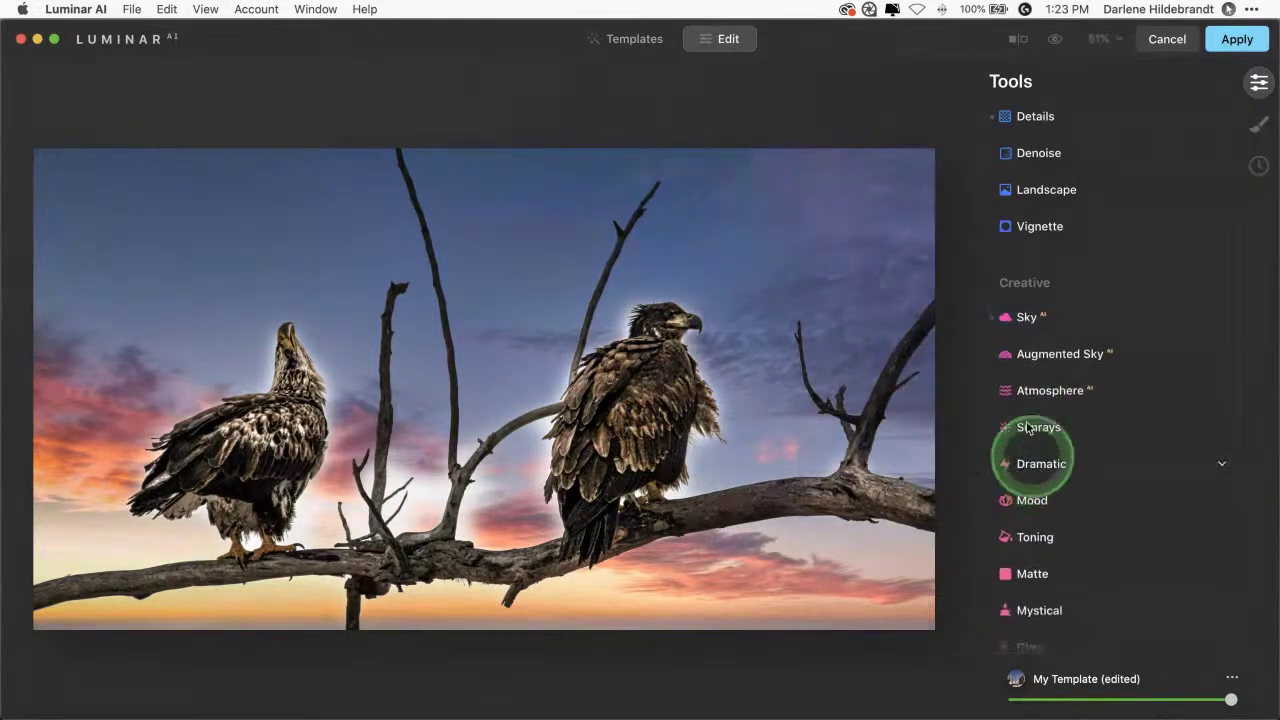
- Try to adjust the replacement sky's horizon position at the bottom edge of the photo
click(1030, 320)
click(1030, 455)
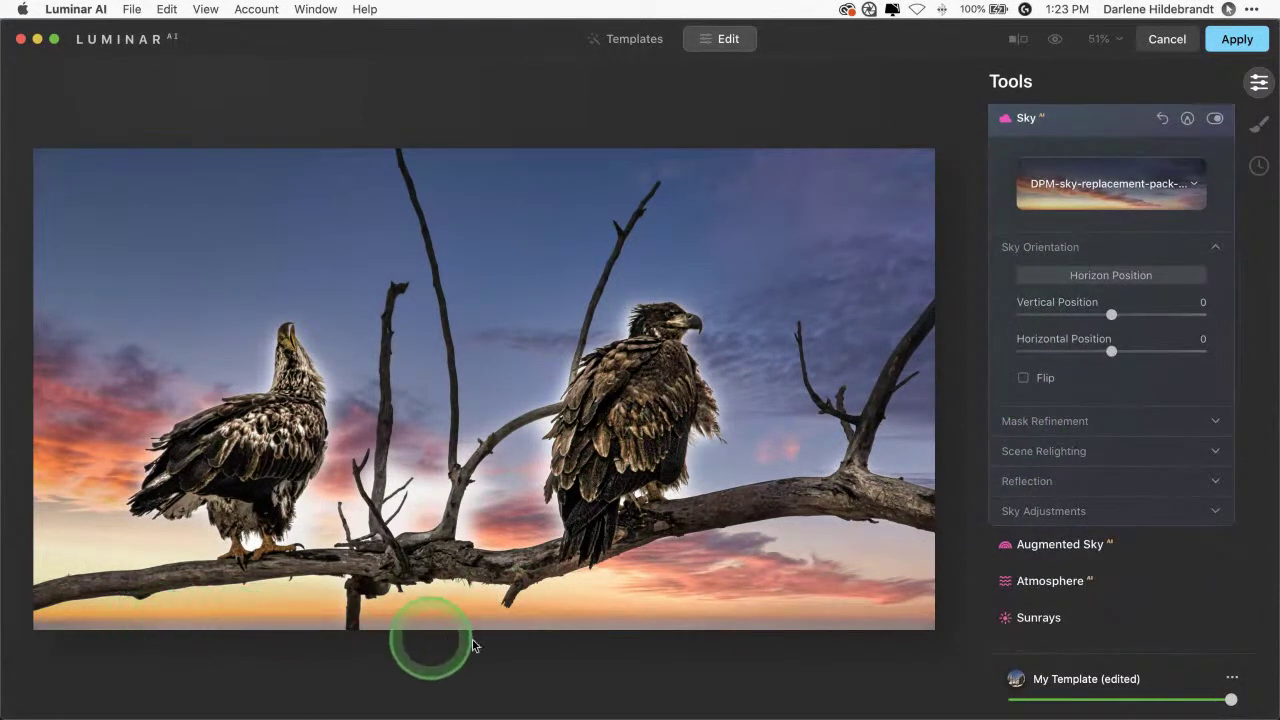
click(1106, 278)
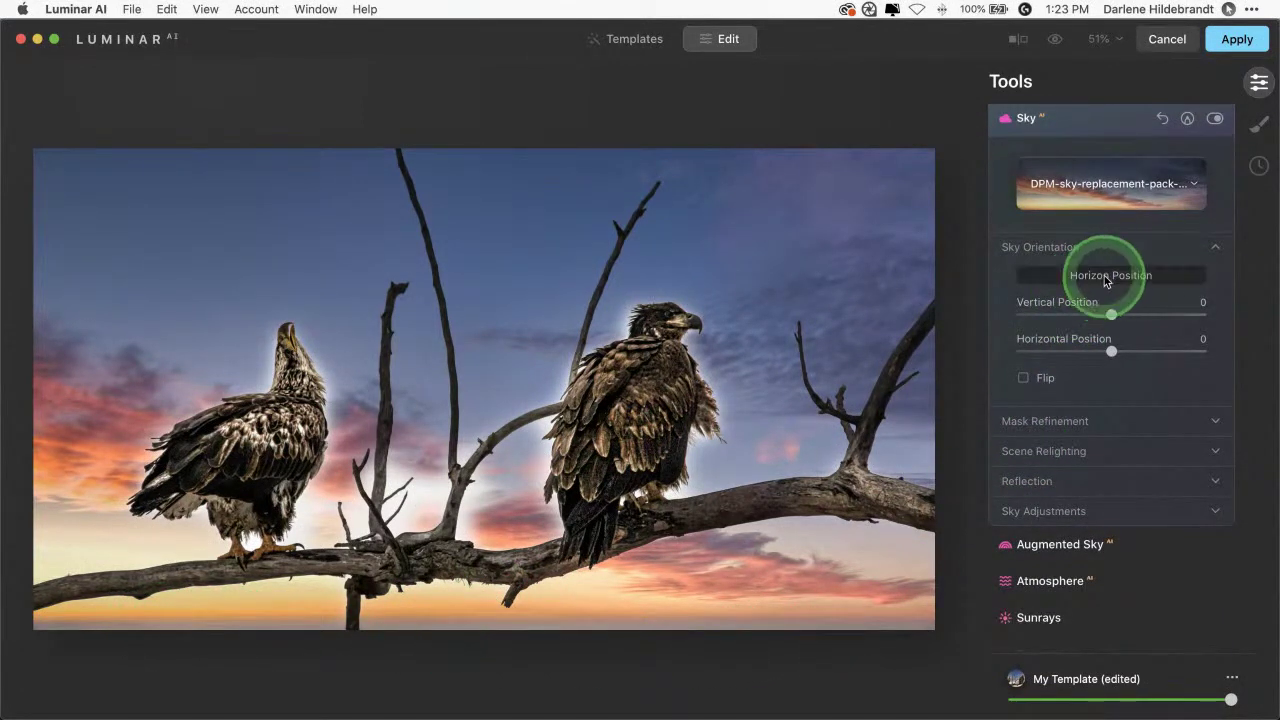
click(1109, 280)
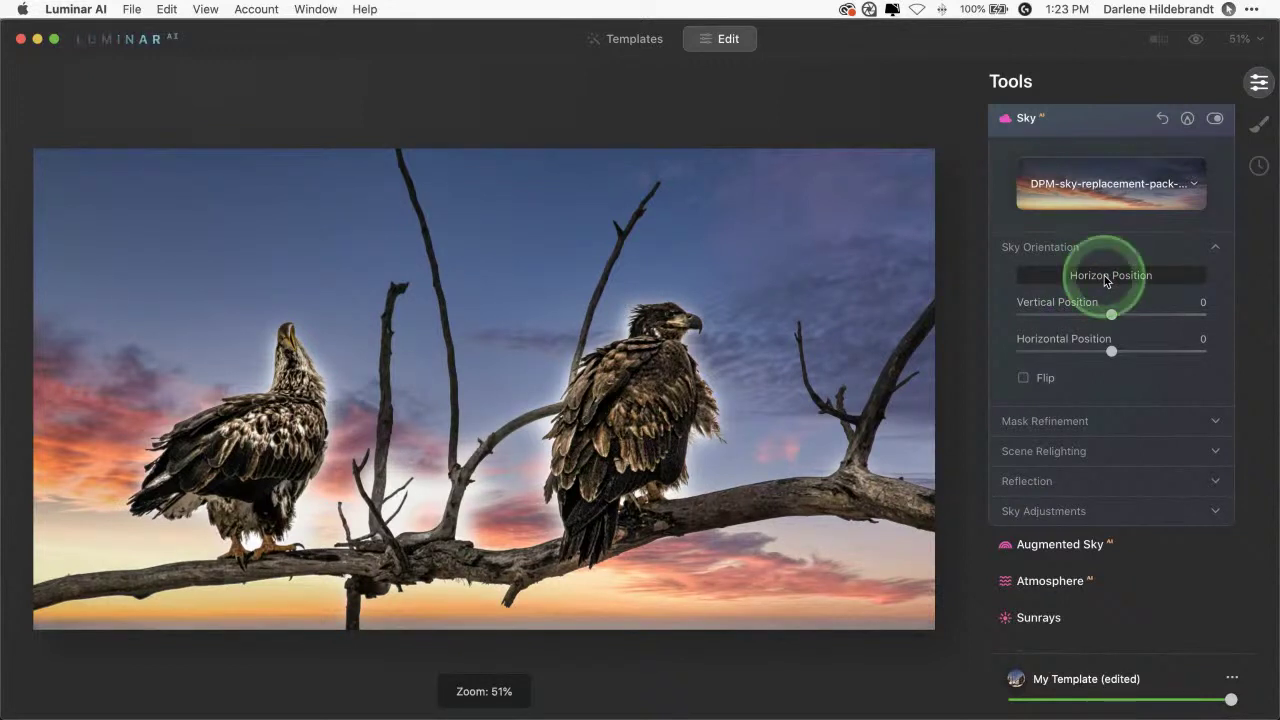
mouse_move(485, 627)
mouse_down()
mouse_move(477, 654)
mouse_move(434, 680)
mouse_move(478, 625)
mouse_move(472, 588)
mouse_move(486, 634)
mouse_move(484, 600)
mouse_move(480, 628)
mouse_move(849, 669)
mouse_move(879, 647)
mouse_up()
click(1063, 368)
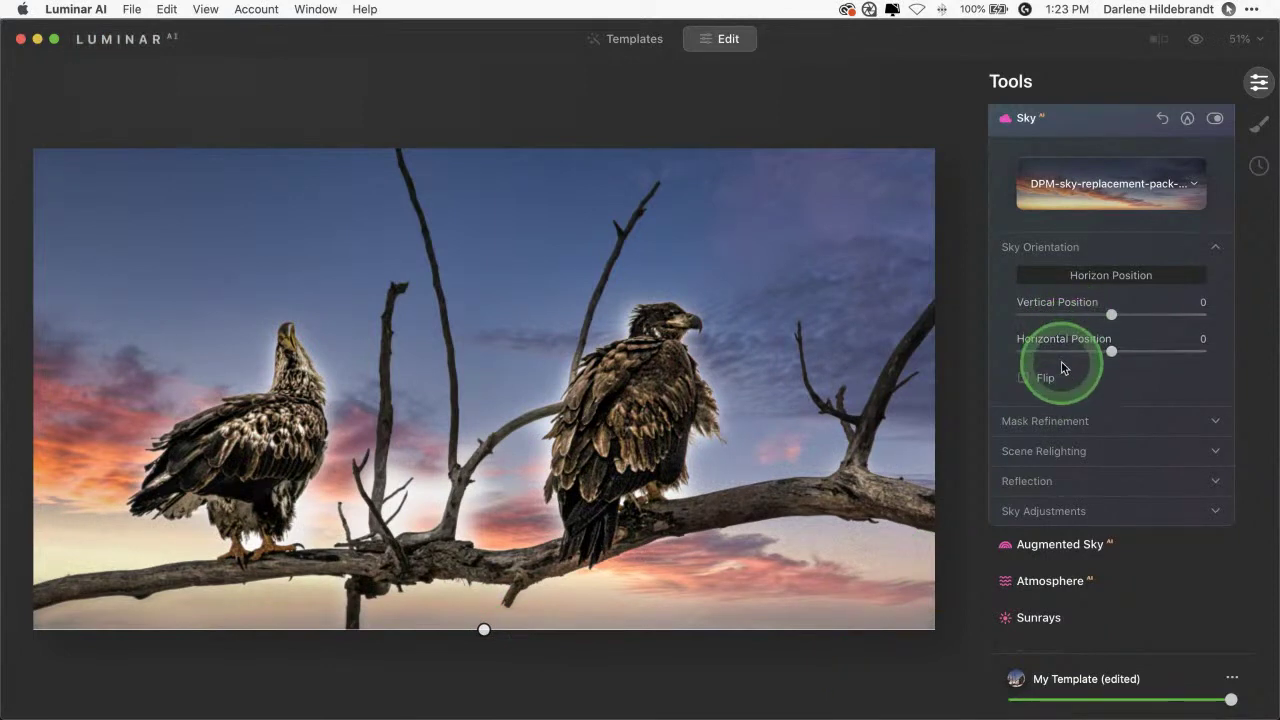
drag(1063, 368, 1060, 419)
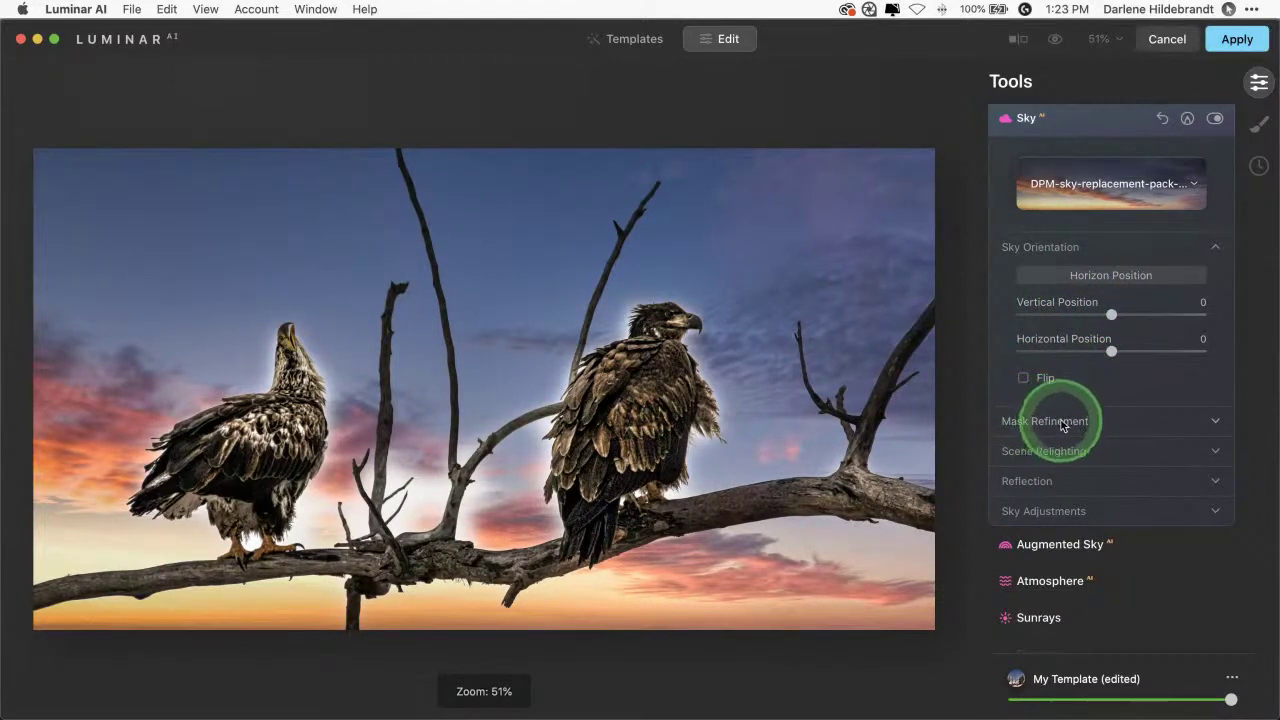
- Set Fix Details to 88 in the Sky AI mask refinement
click(1063, 421)
scroll(1043, 430, down, 2)
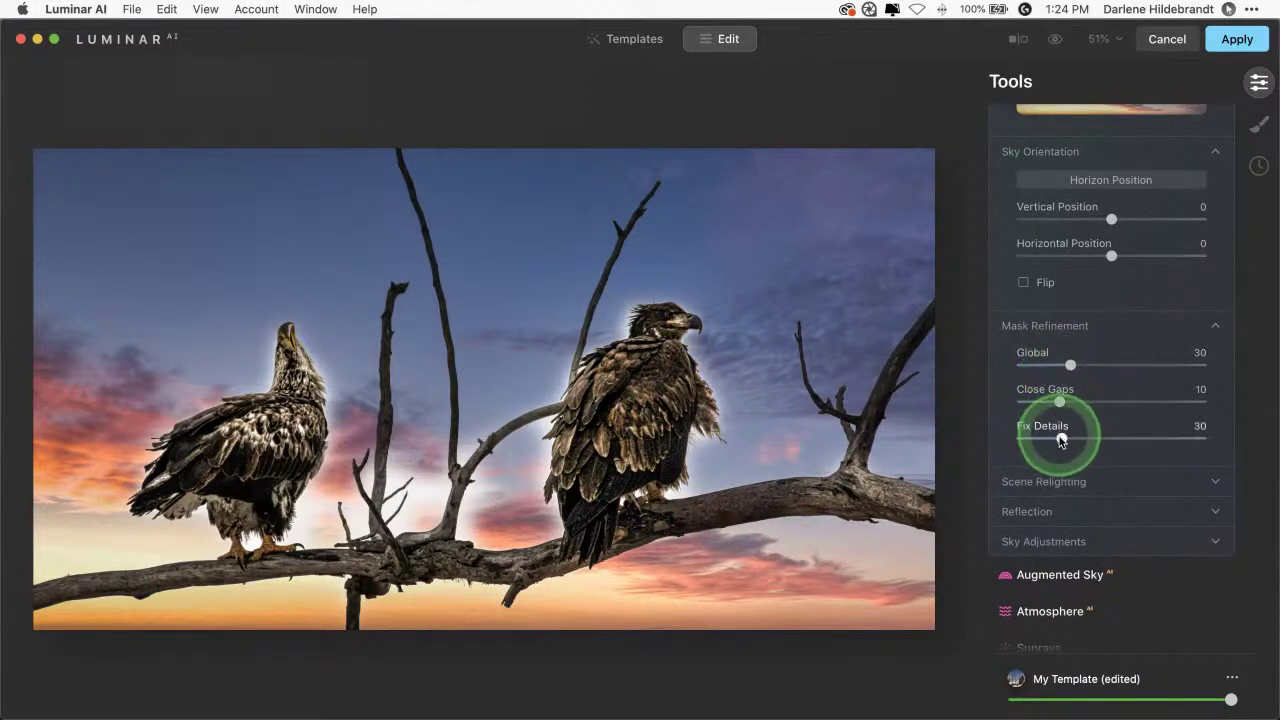
drag(1061, 440, 1176, 432)
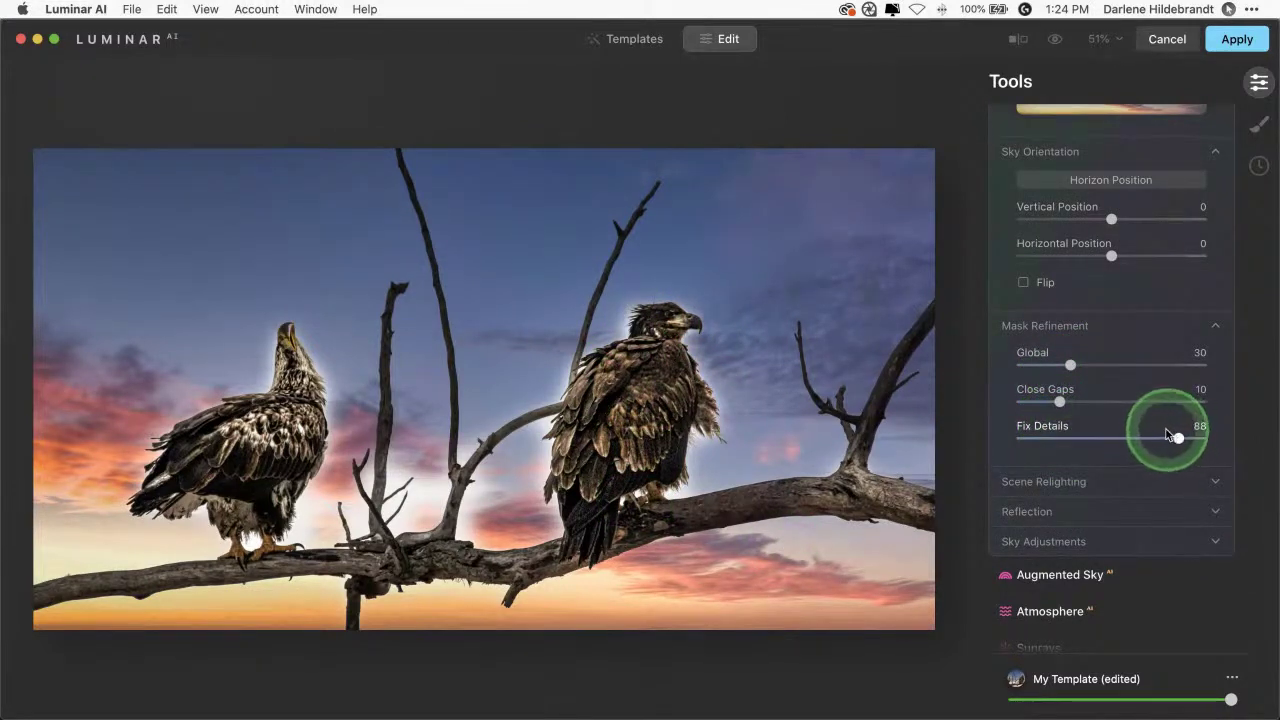
- Set the Sky AI scene relighting to Relight Strength 70 and Relight Human 25
click(1040, 481)
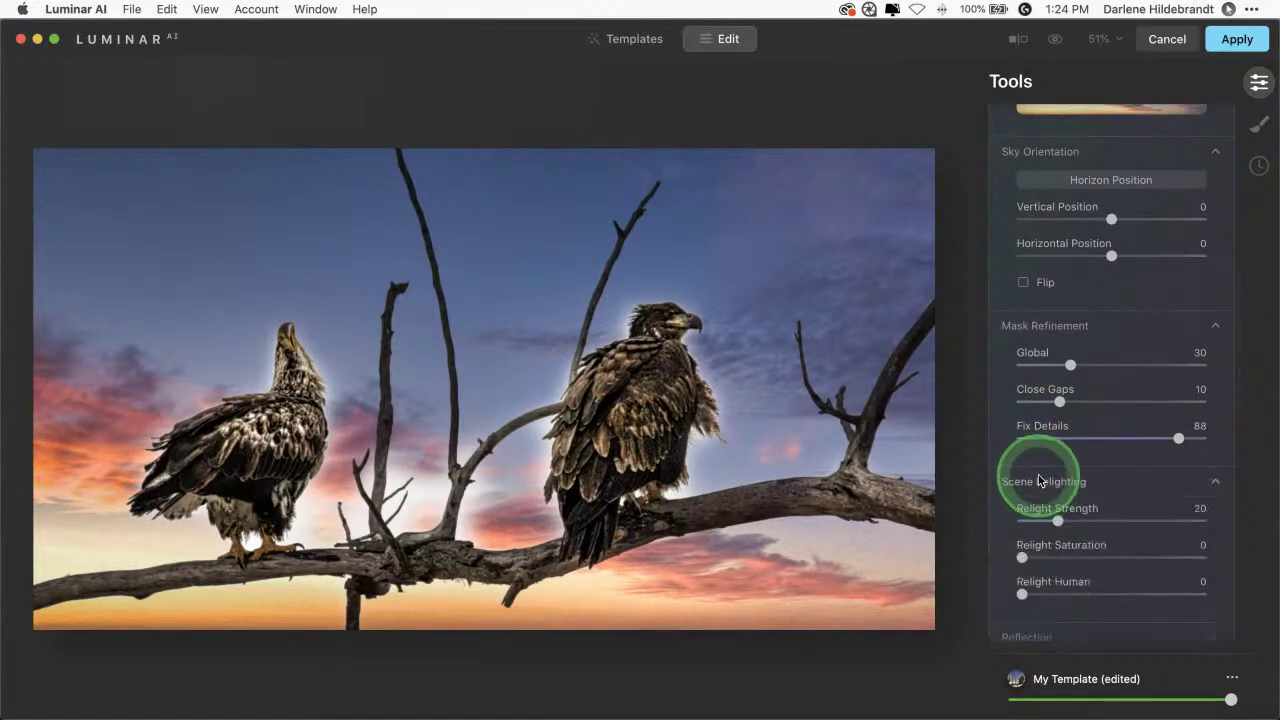
drag(1057, 520, 1148, 520)
drag(1021, 594, 1066, 593)
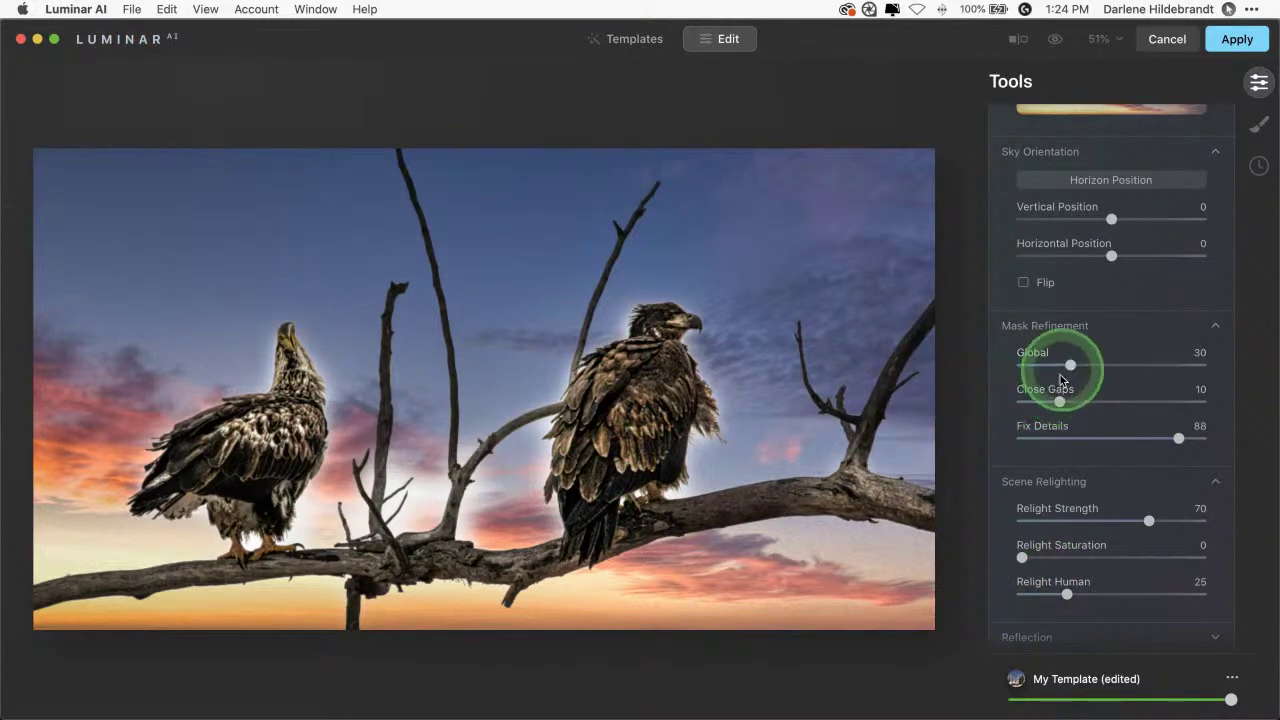
- Refine the Sky AI mask around the eagles with Global 69, Close Gaps 26 and Fix Details 100
drag(1060, 401, 1096, 401)
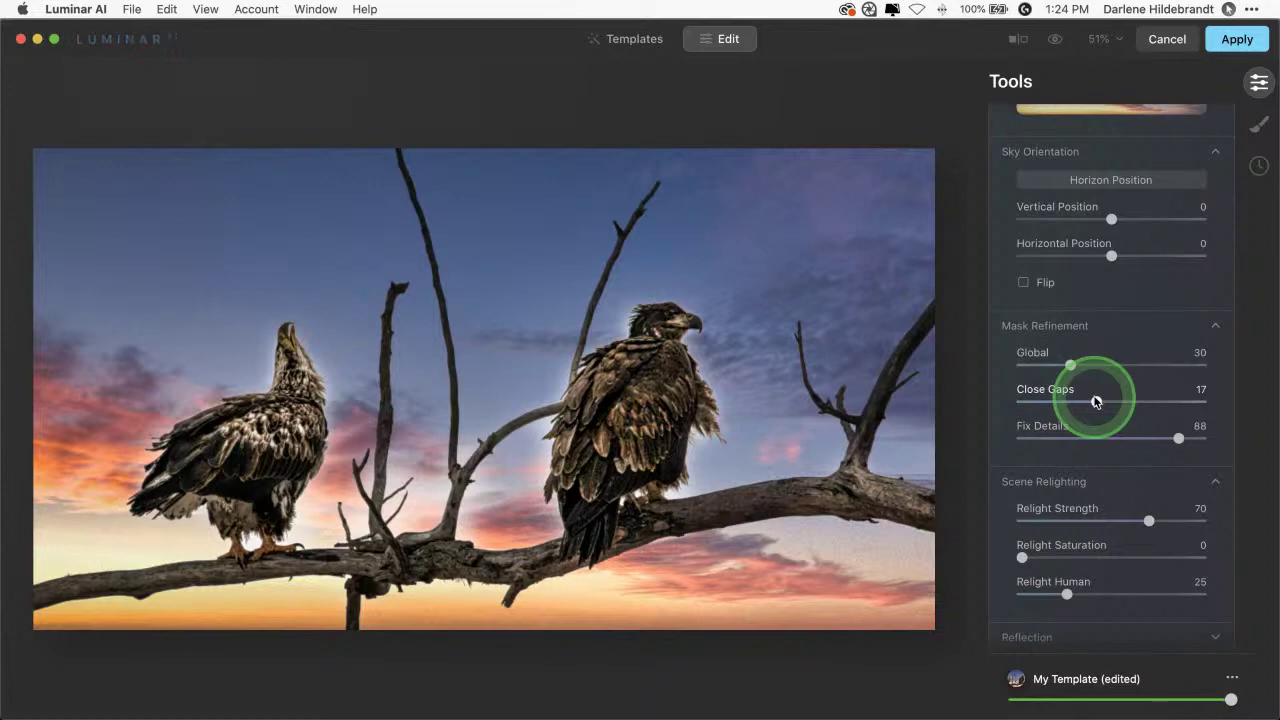
drag(1070, 364, 1093, 366)
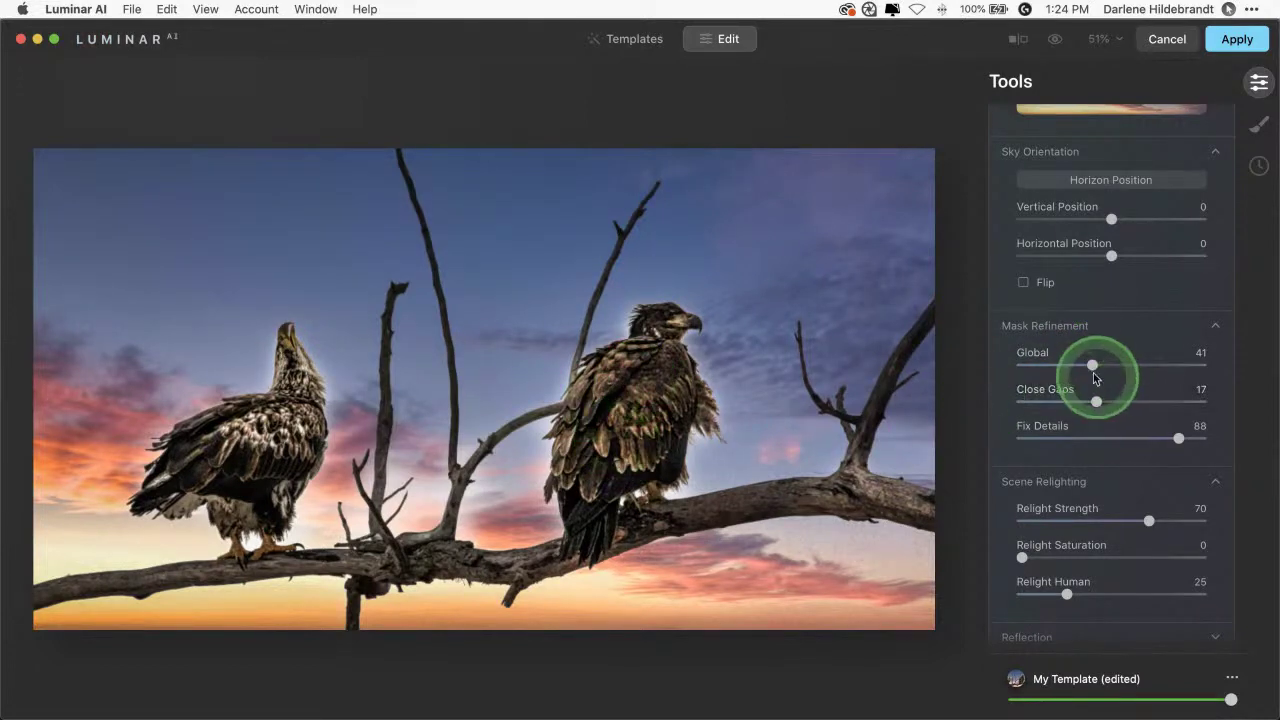
drag(1093, 373, 1114, 364)
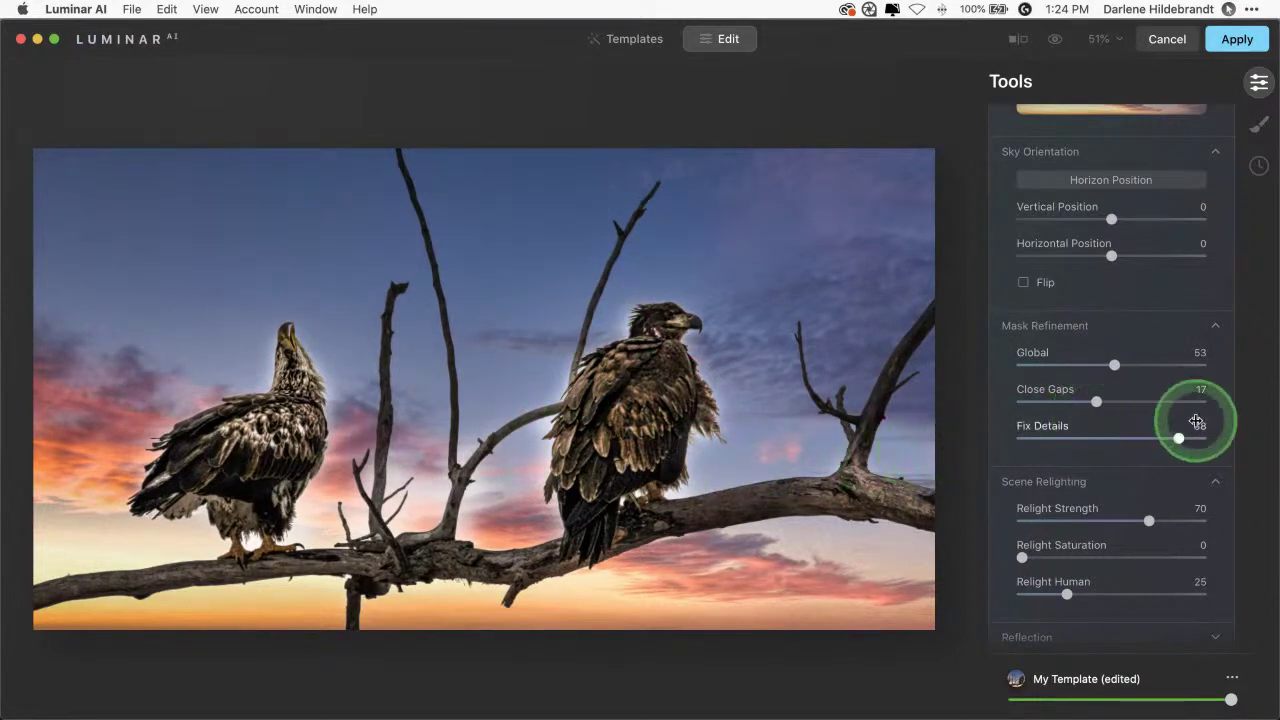
drag(1180, 437, 1205, 437)
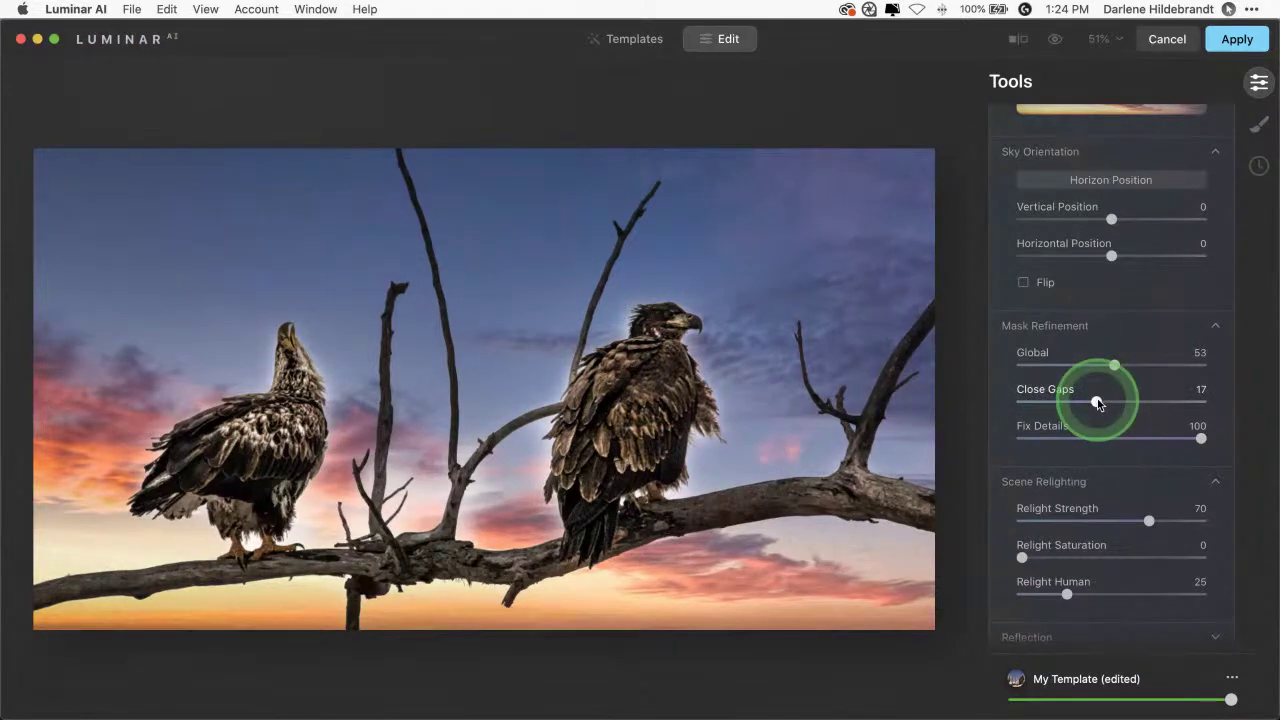
drag(1097, 402, 1137, 402)
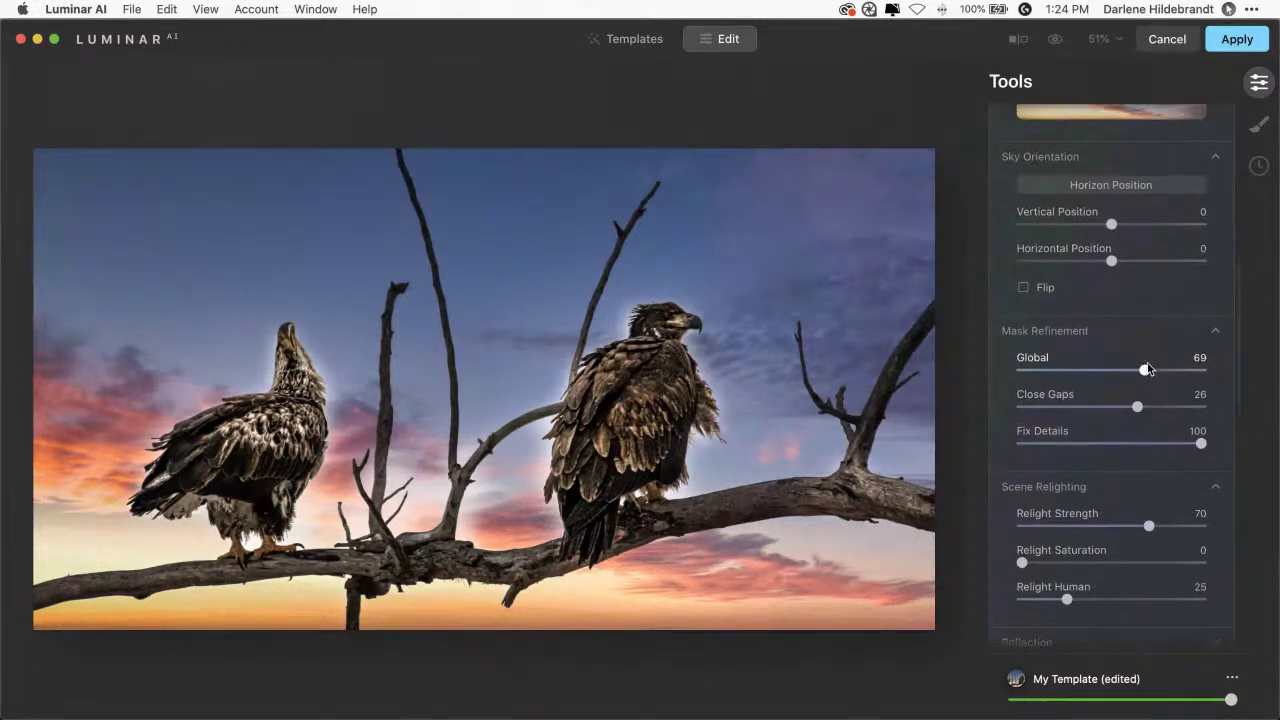
- Replace the Sky AI sky with the cloudy Suess-Cloud-Sky_022 from the Matt Suess 1 collection
scroll(1148, 368, up, 3)
click(1108, 228)
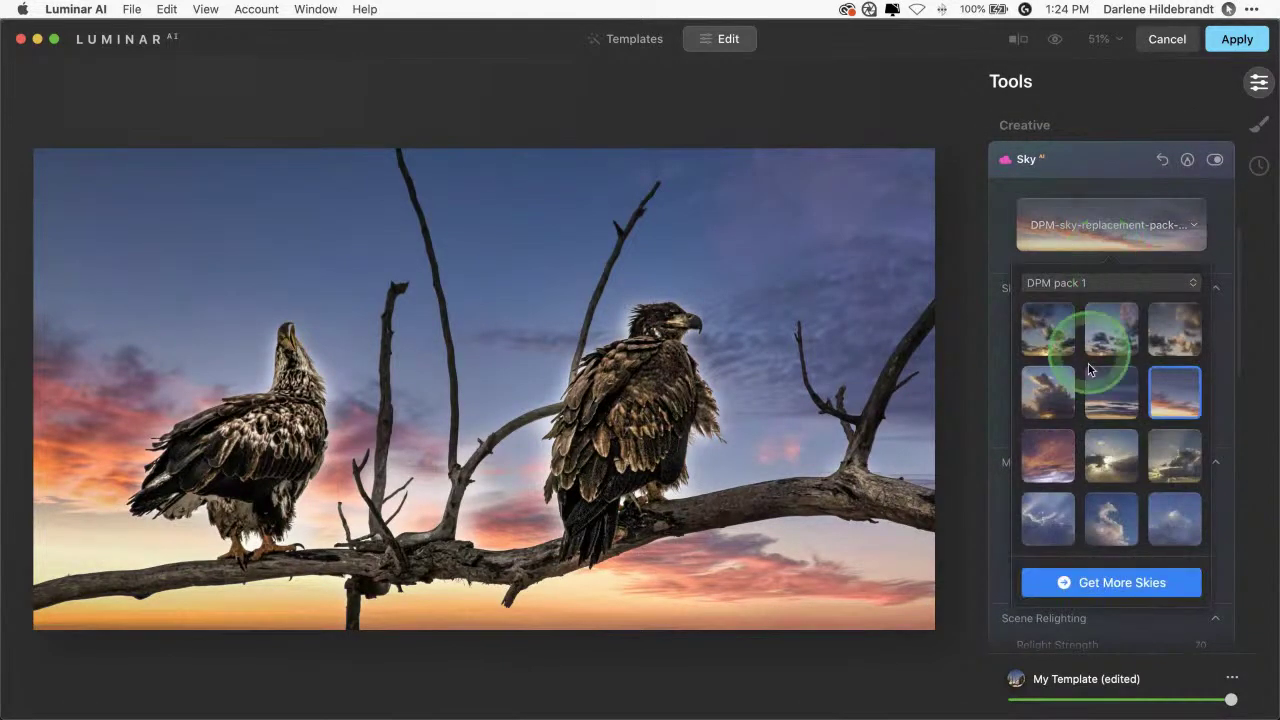
click(1058, 283)
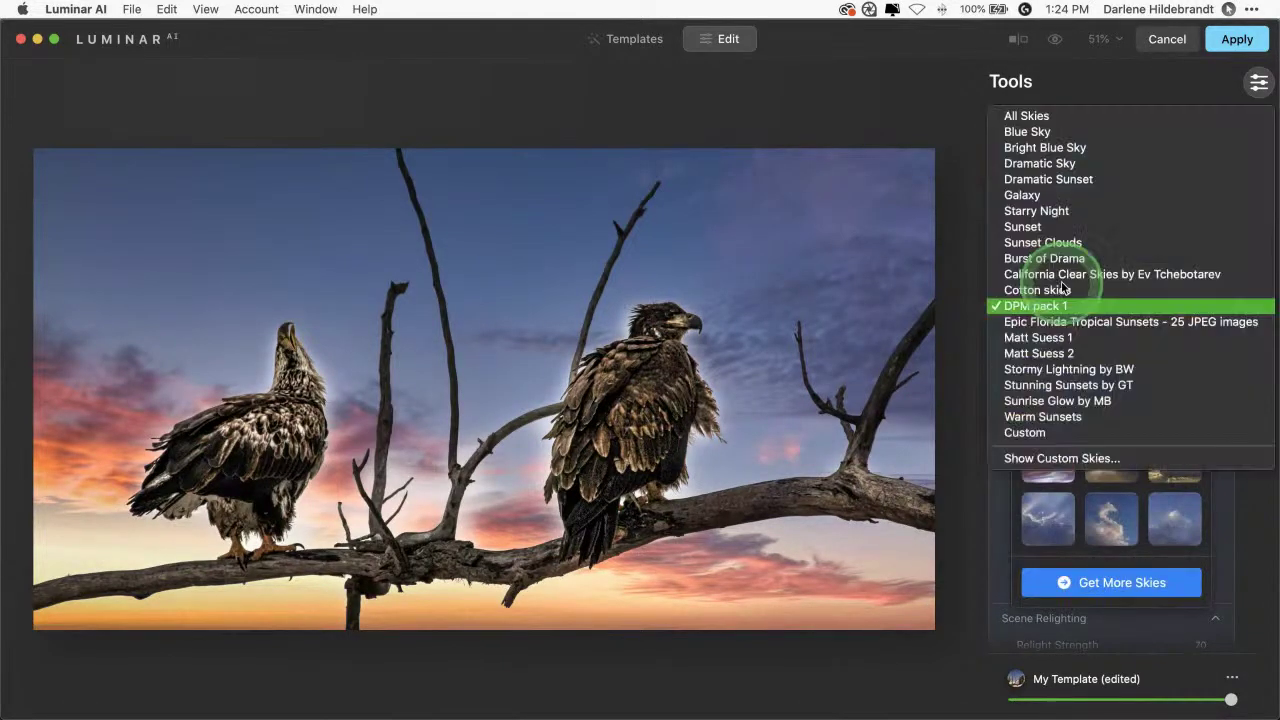
click(1072, 338)
scroll(1073, 345, down, 10)
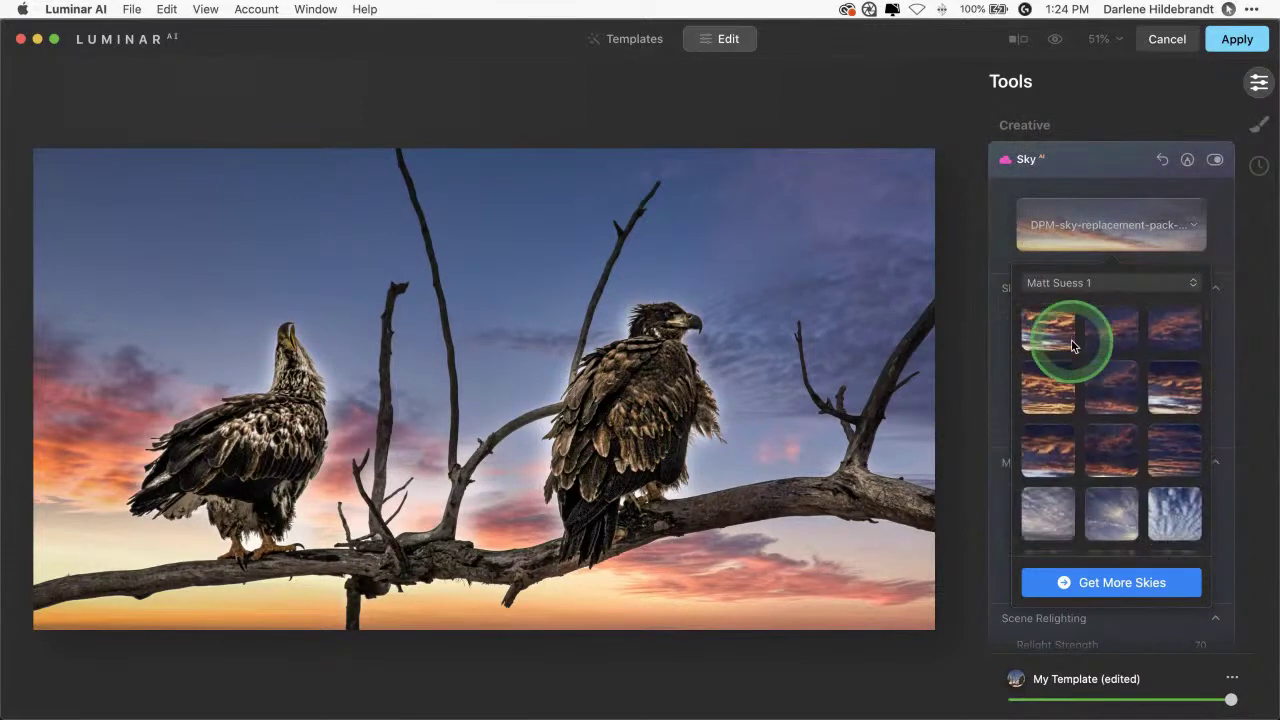
scroll(1072, 345, down, 2)
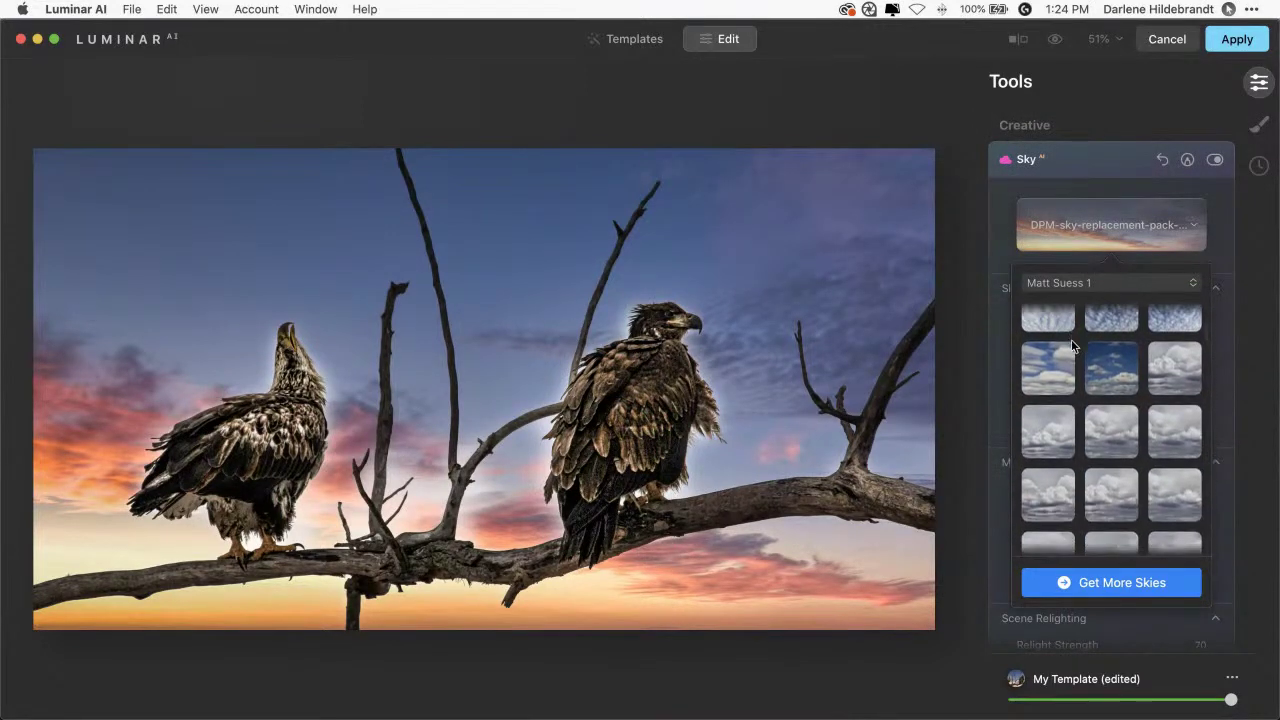
click(1045, 398)
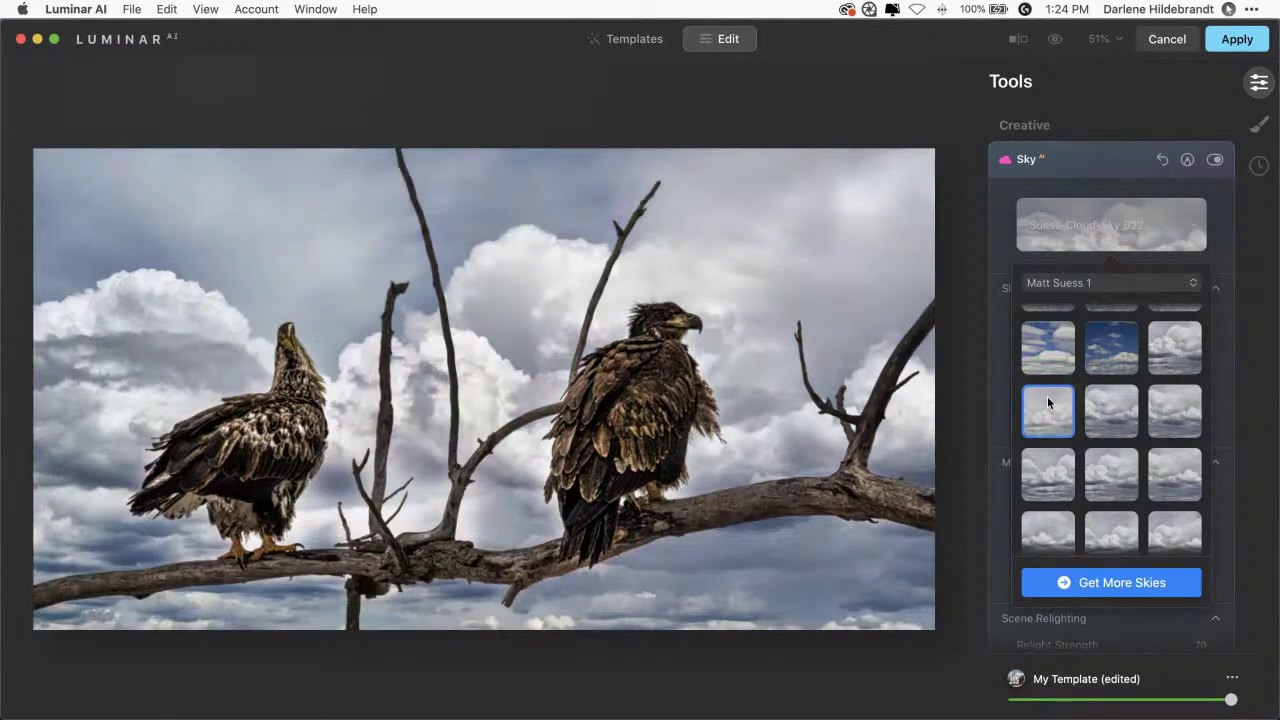
- Try other cloud skies from the Matt Suess 1 collection, including Suess-Cloud-Sky_023, and go back to Suess-Cloud-Sky_022
click(1103, 416)
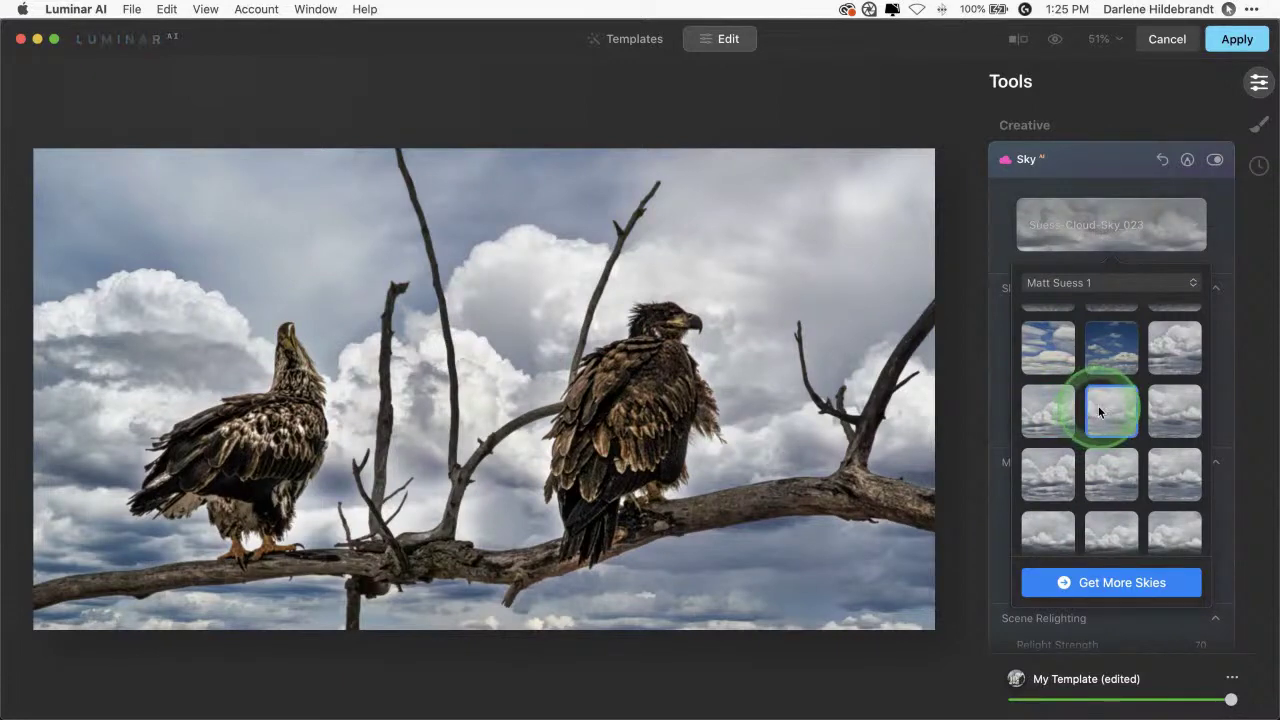
scroll(1098, 405, down, 2)
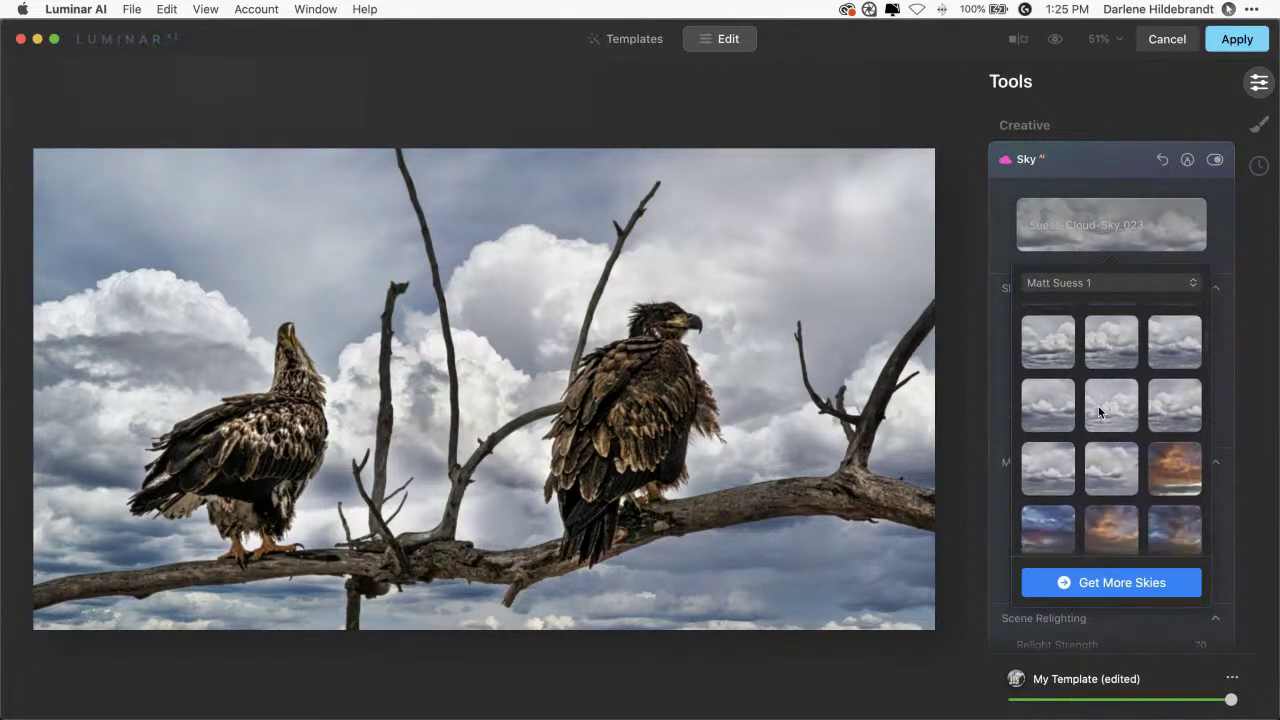
click(1100, 408)
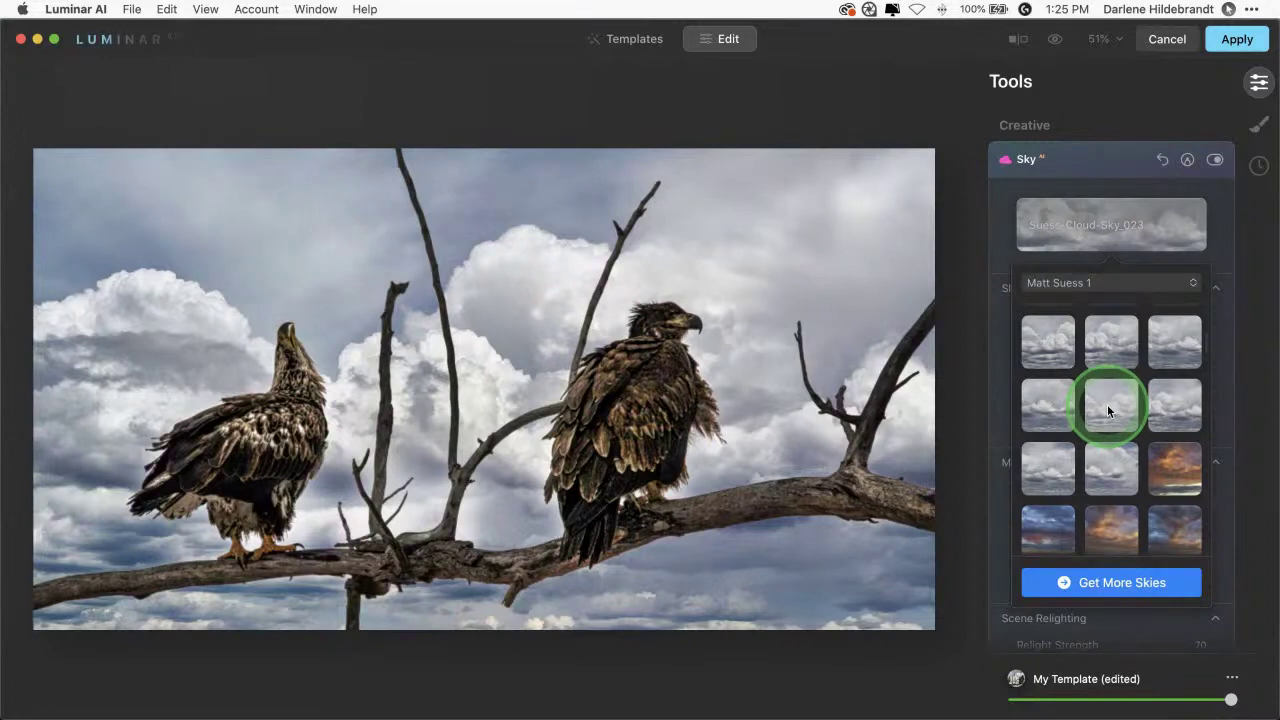
click(1116, 464)
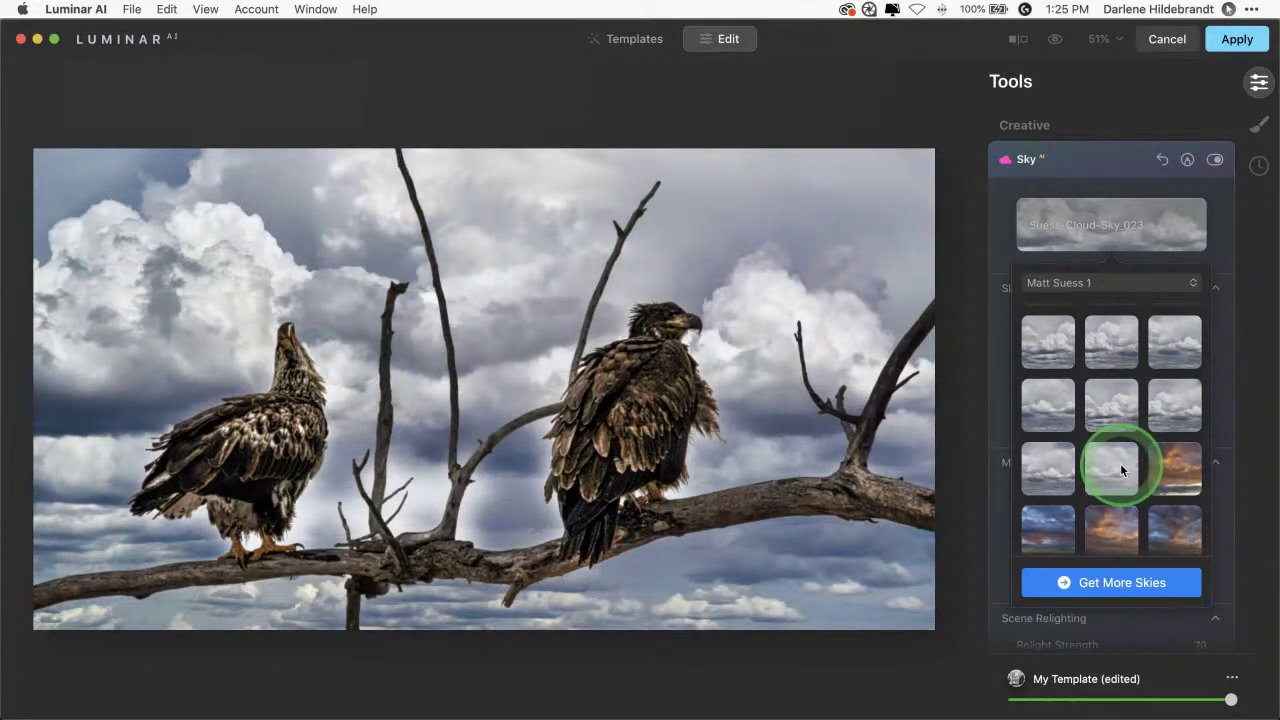
click(1088, 420)
click(1001, 200)
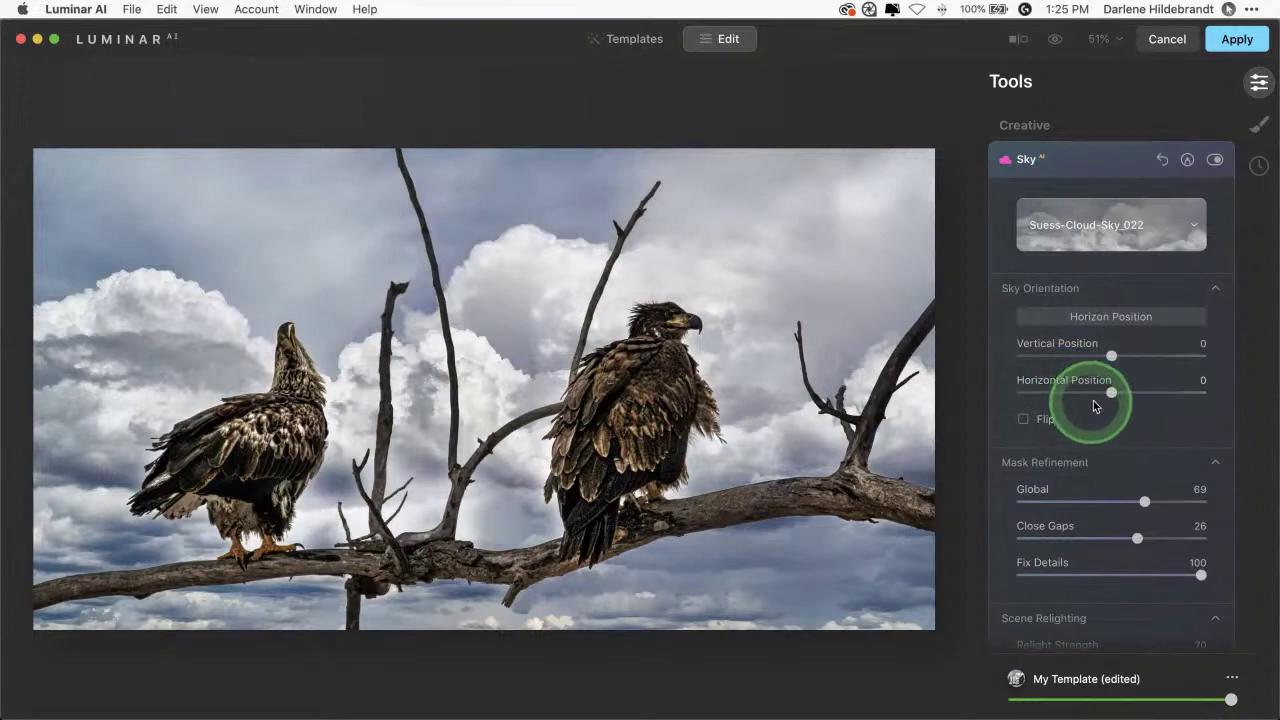
- Try shifting the replacement sky horizontally, reset that shift, and set its Vertical Position to -16
drag(1112, 392, 1068, 395)
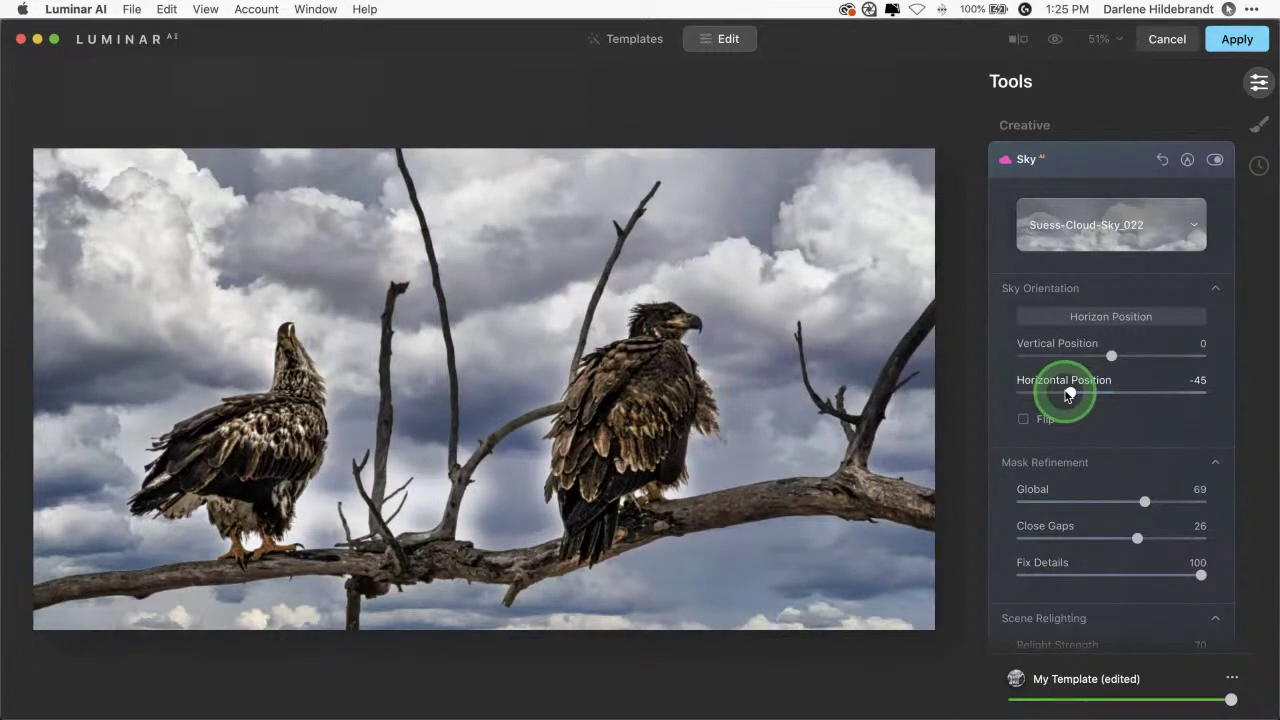
double_click(1068, 392)
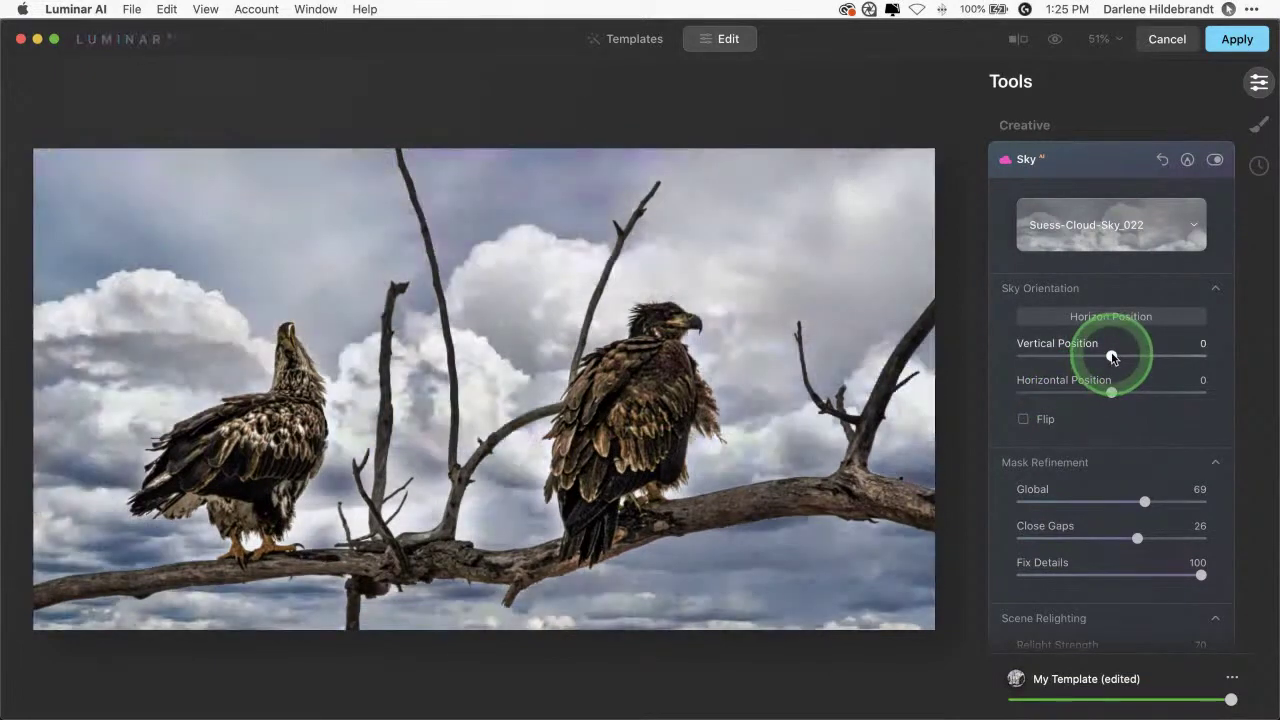
drag(1112, 358, 1097, 358)
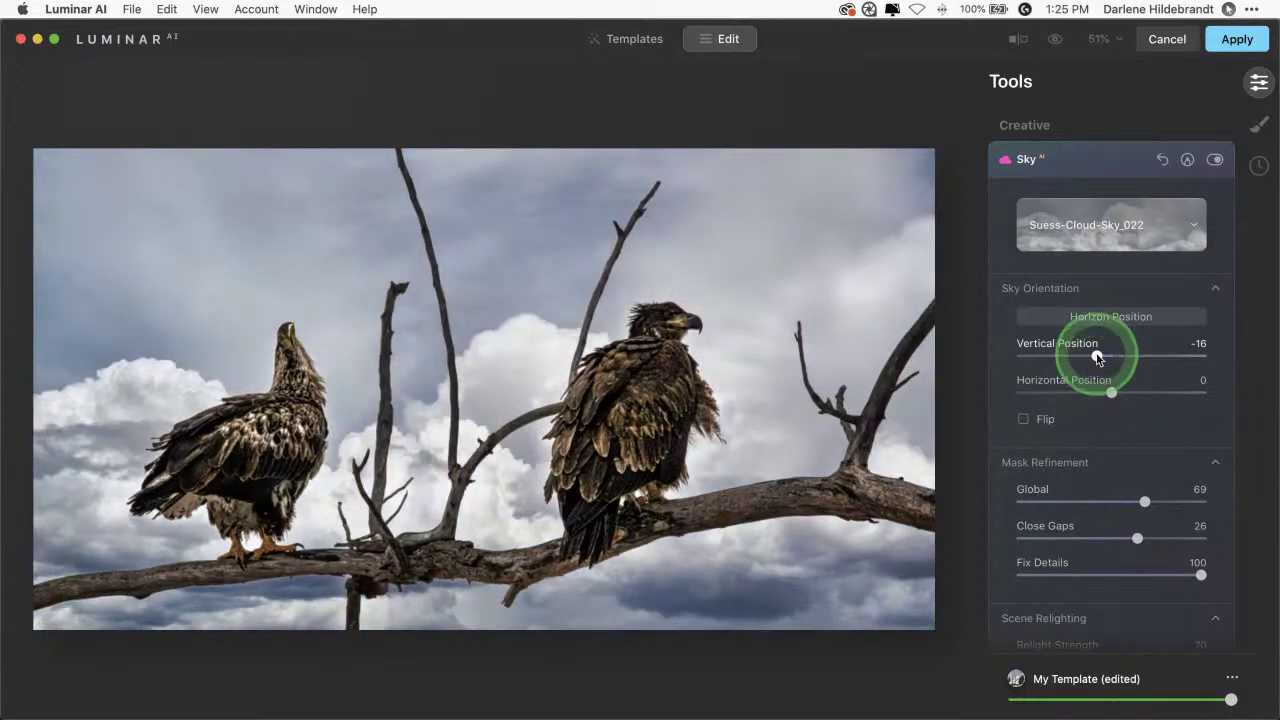
- Set the replacement sky's Defocus to 2, Warmth to -24 and Brightness to -8 in the Sky Adjustments
scroll(1125, 456, down, 2)
scroll(1125, 450, down, 5)
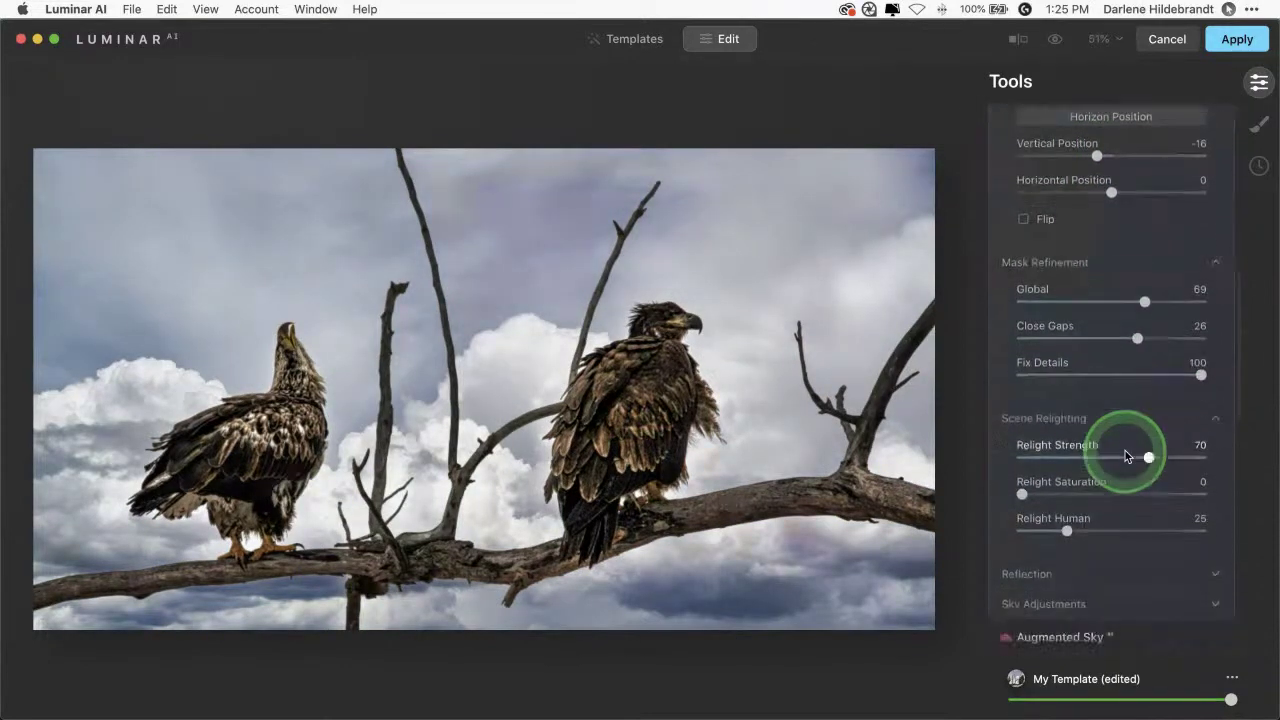
click(1065, 450)
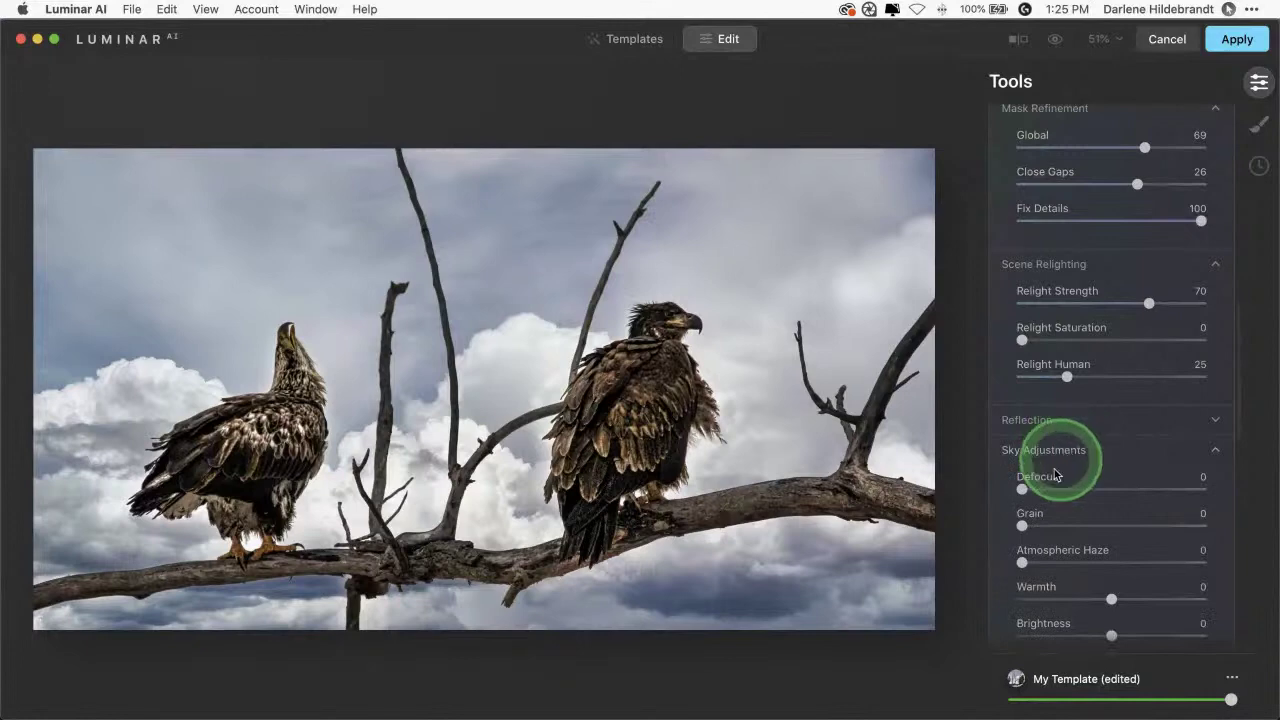
click(1022, 489)
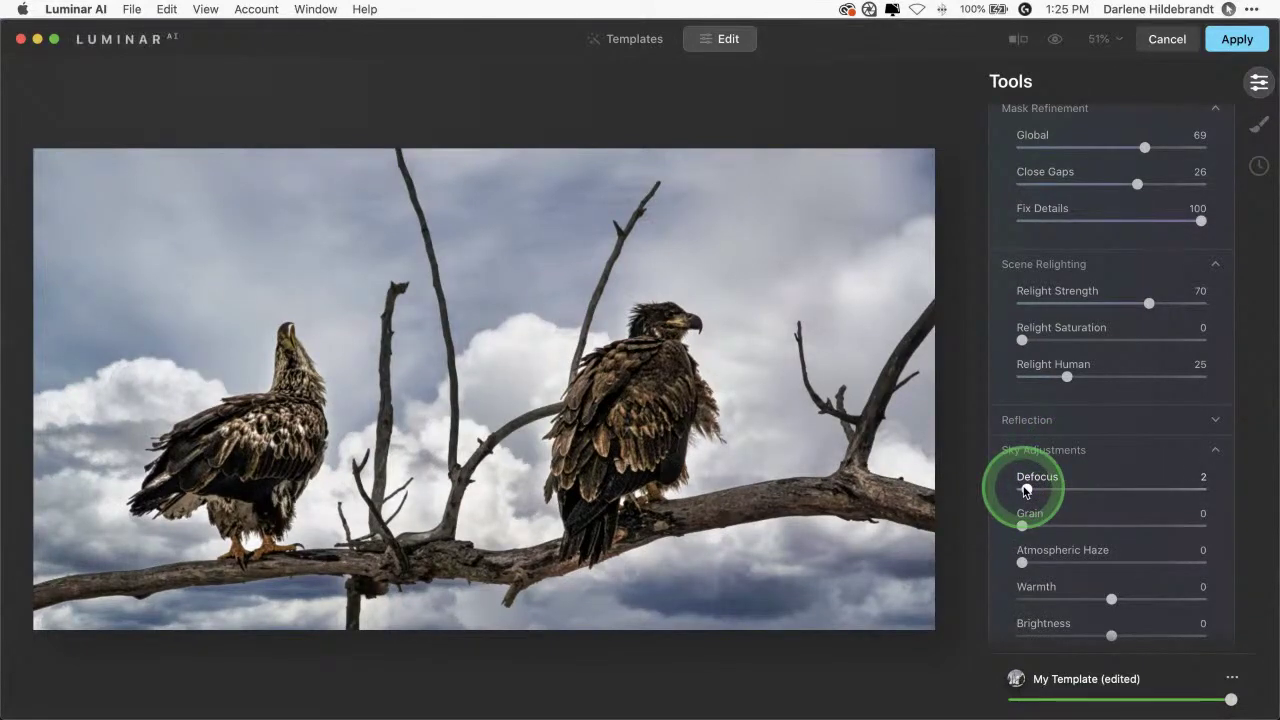
scroll(1024, 490, down, 1)
click(1021, 528)
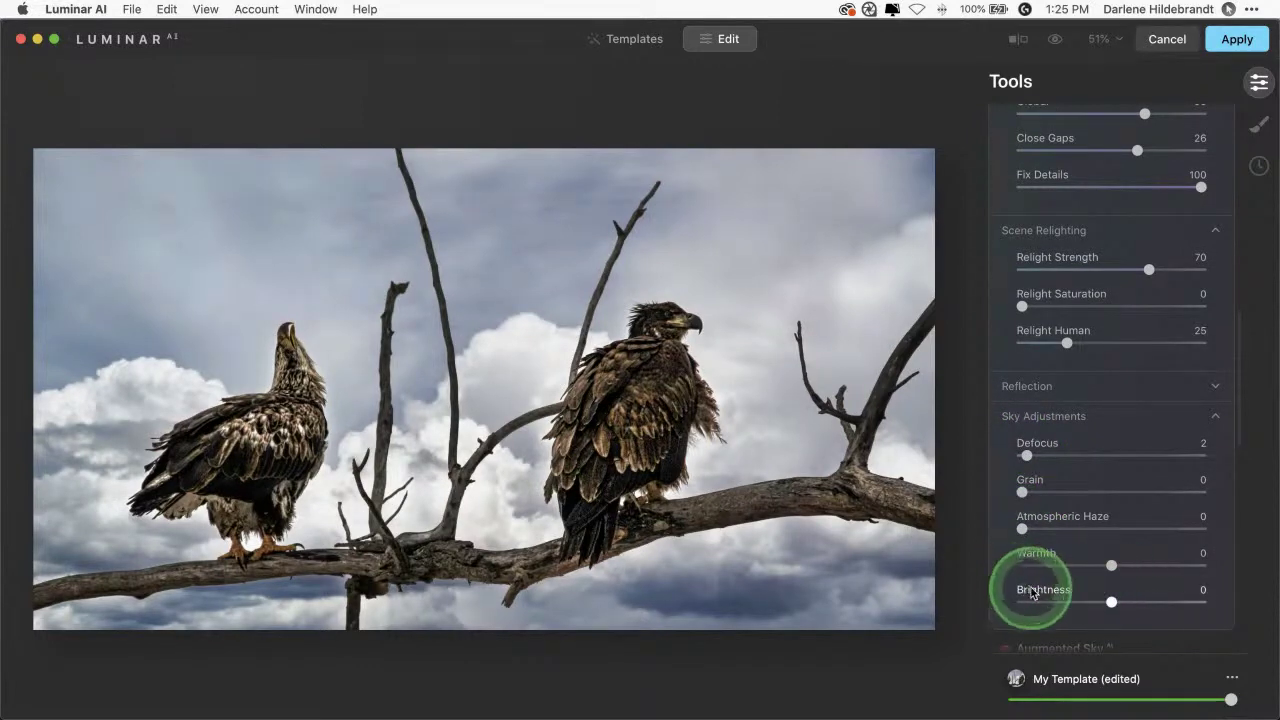
drag(1108, 567, 1062, 603)
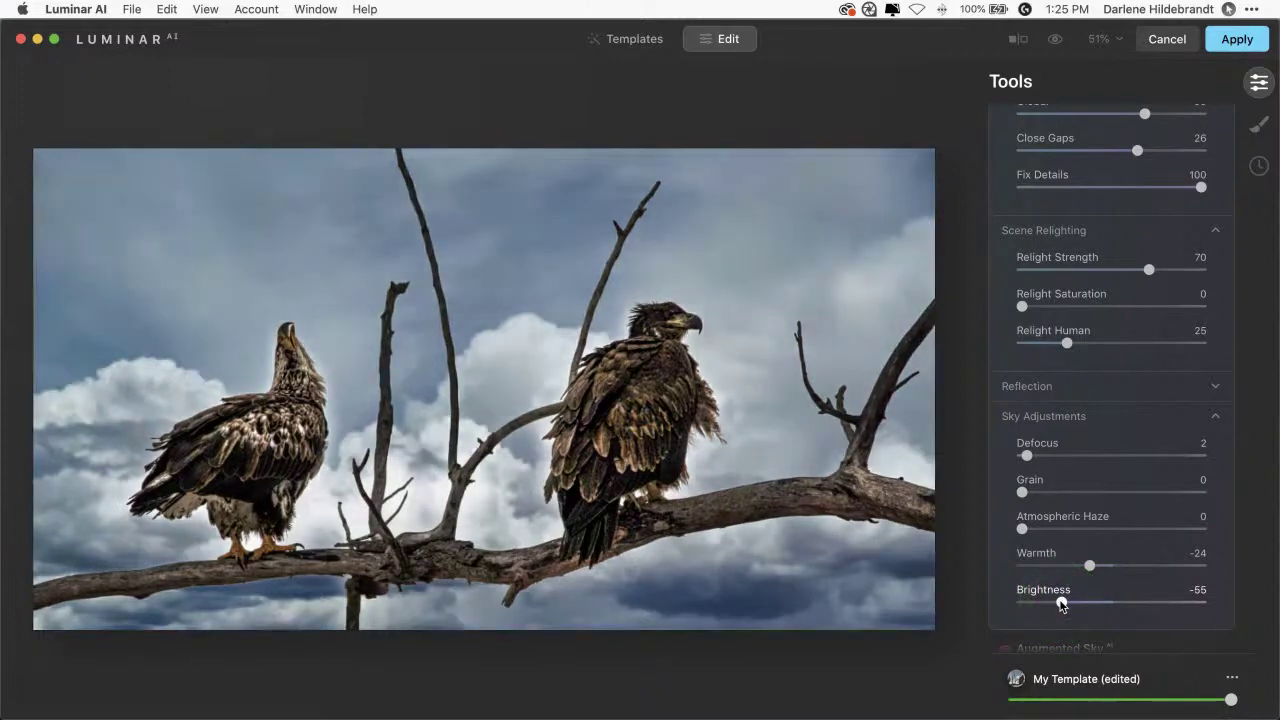
click(1062, 603)
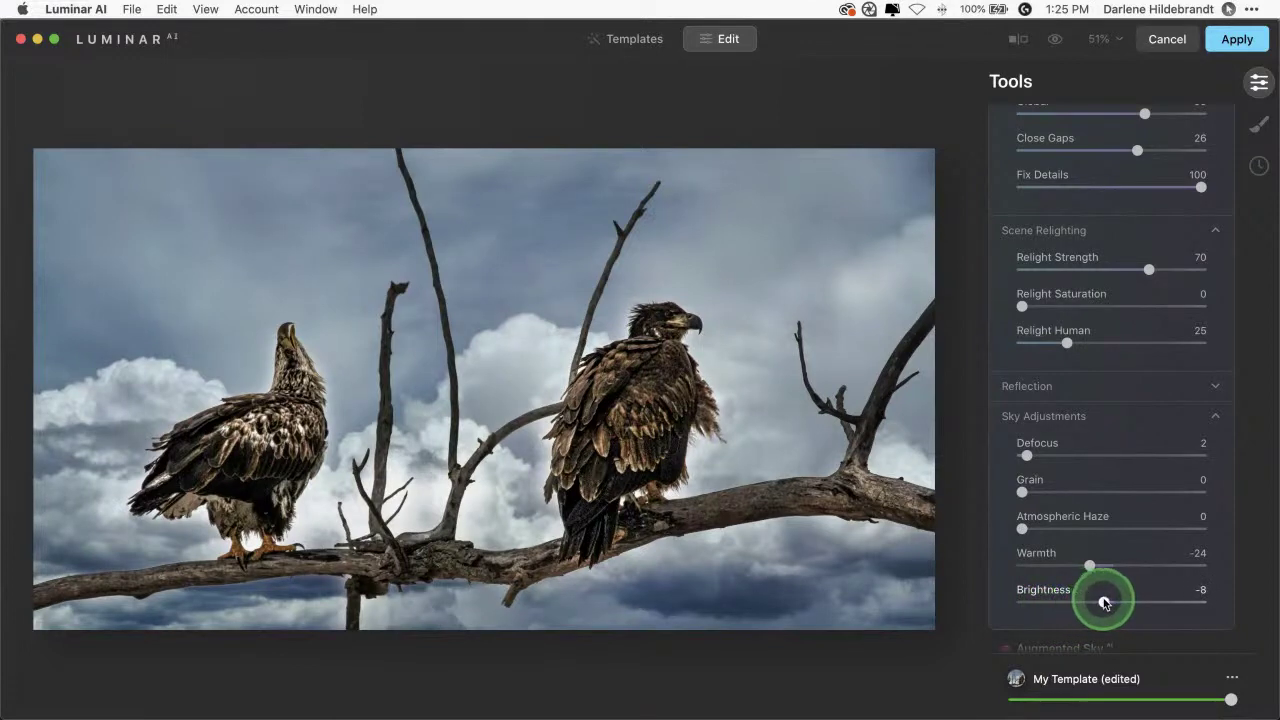
- Set the sky's Atmospheric Haze to 48, Brightness to 8 and Defocus to 4
click(1021, 527)
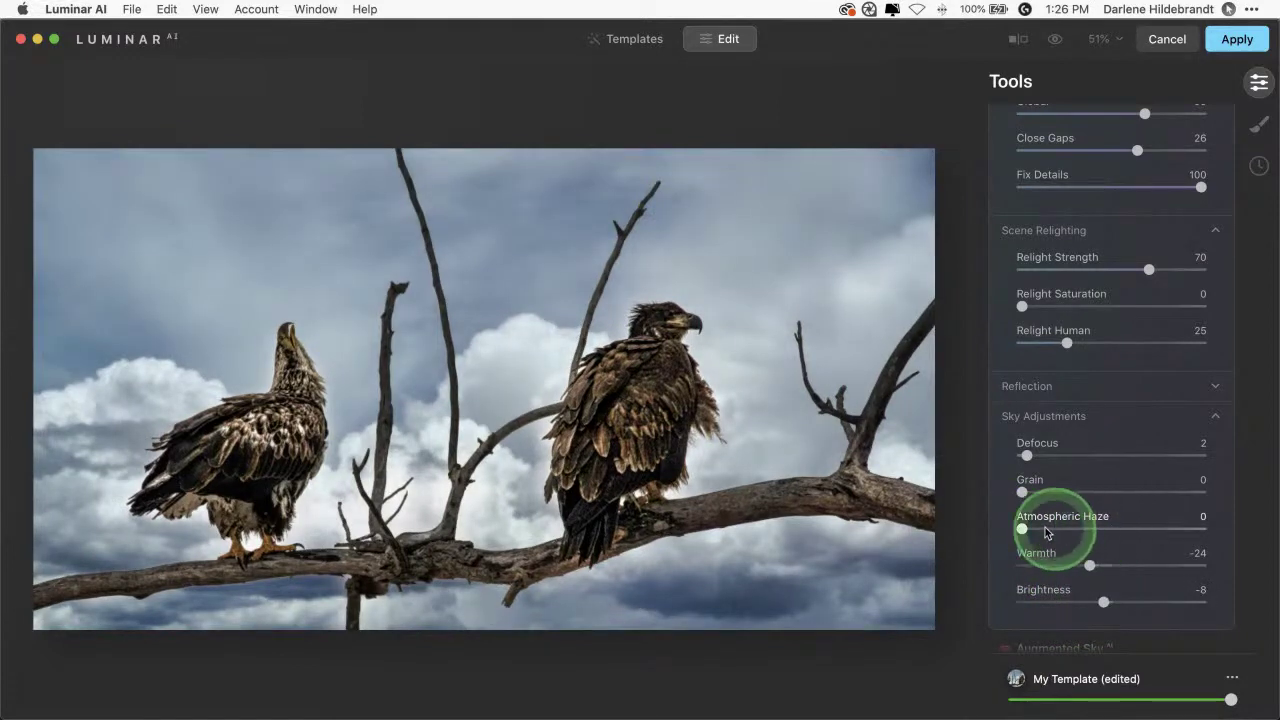
drag(1024, 530, 1108, 531)
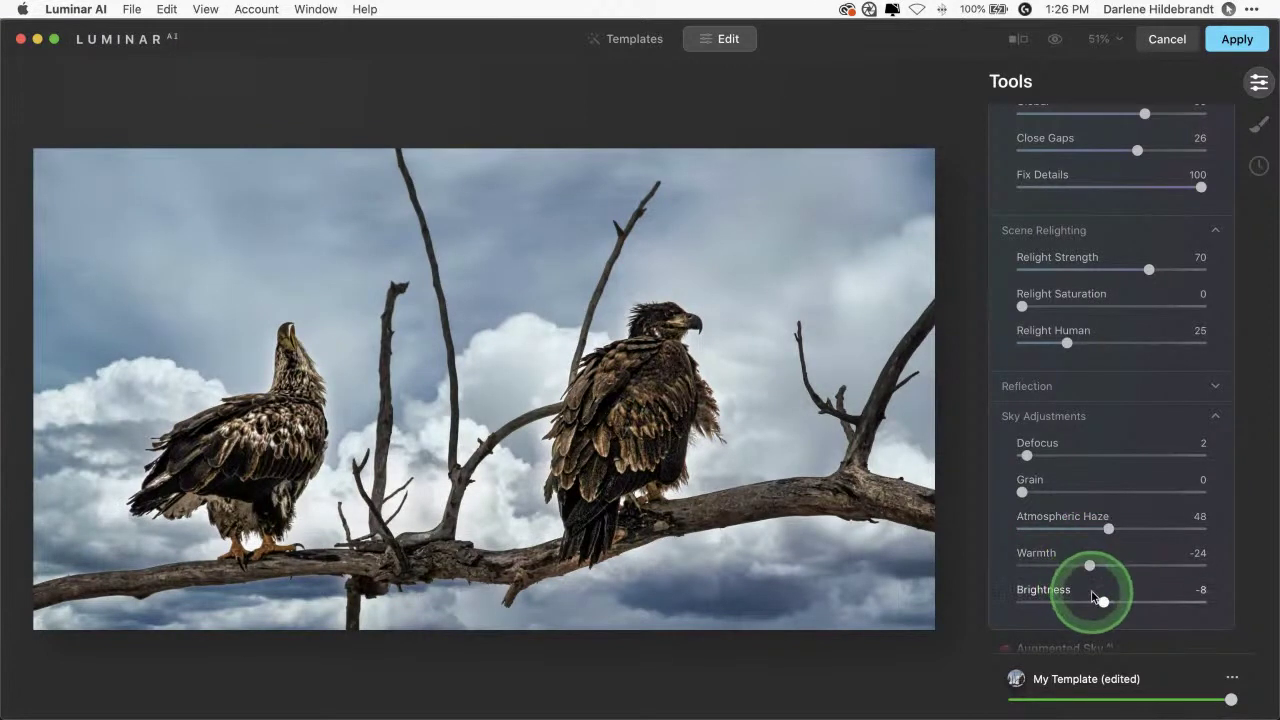
drag(1099, 603, 1121, 603)
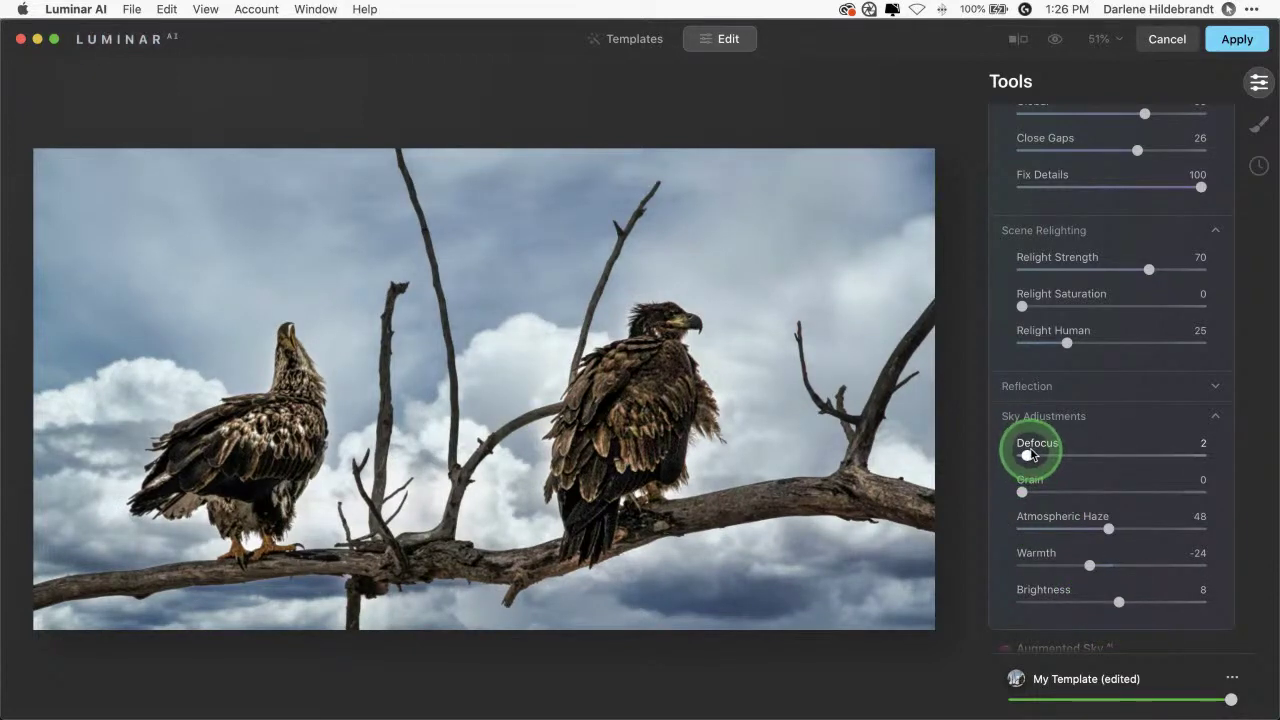
drag(1029, 457, 1029, 457)
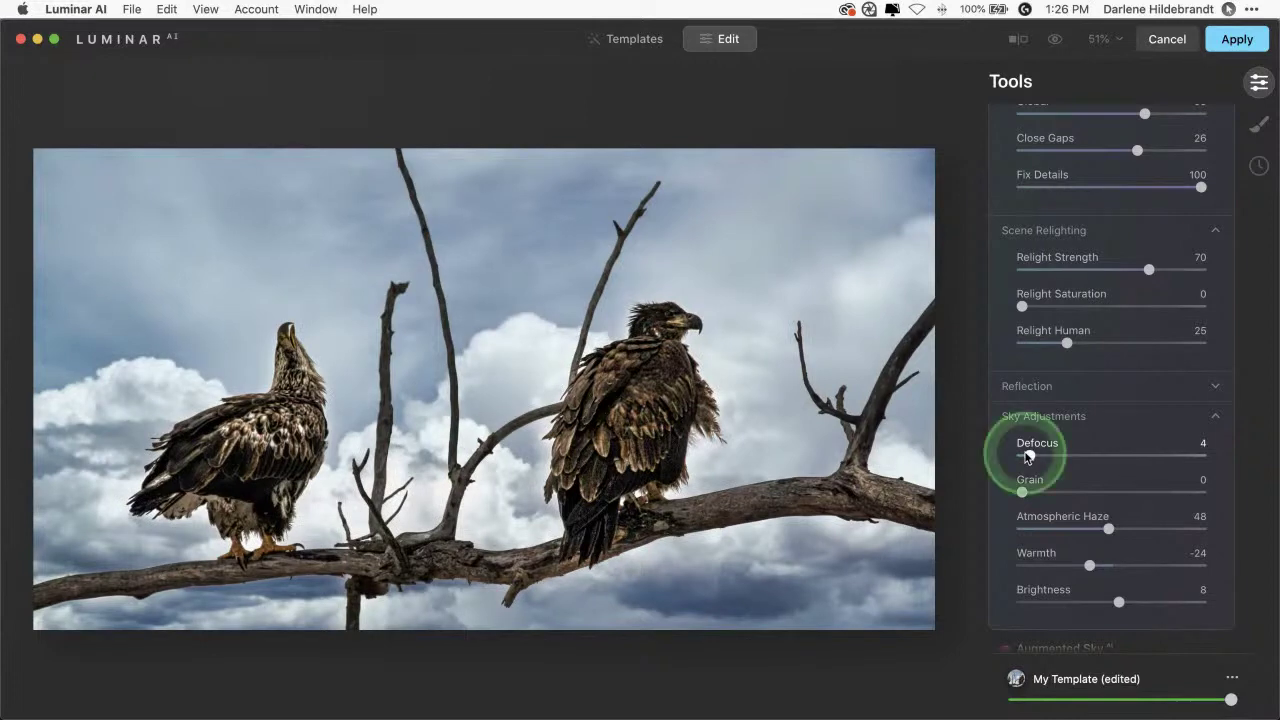
- Collapse the Sky AI settings and compare the eagles photo before and after the edits
scroll(1029, 457, up, 5)
scroll(1071, 222, up, 4)
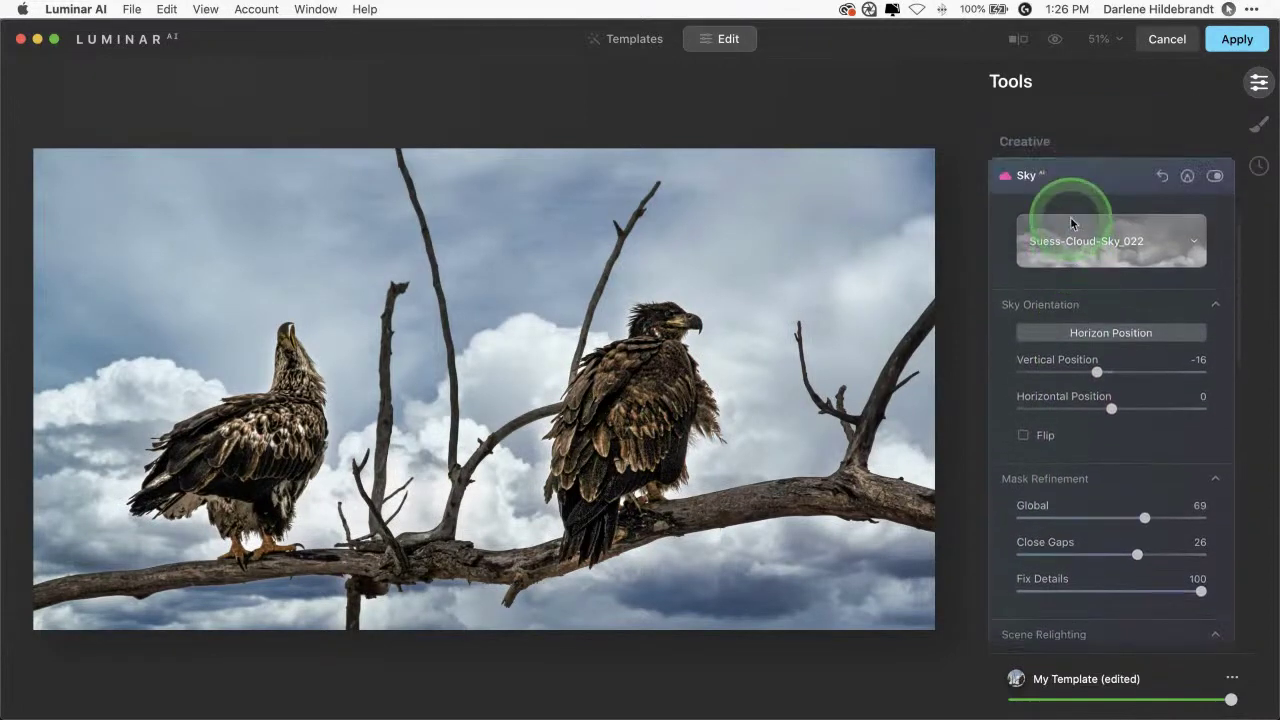
click(1083, 286)
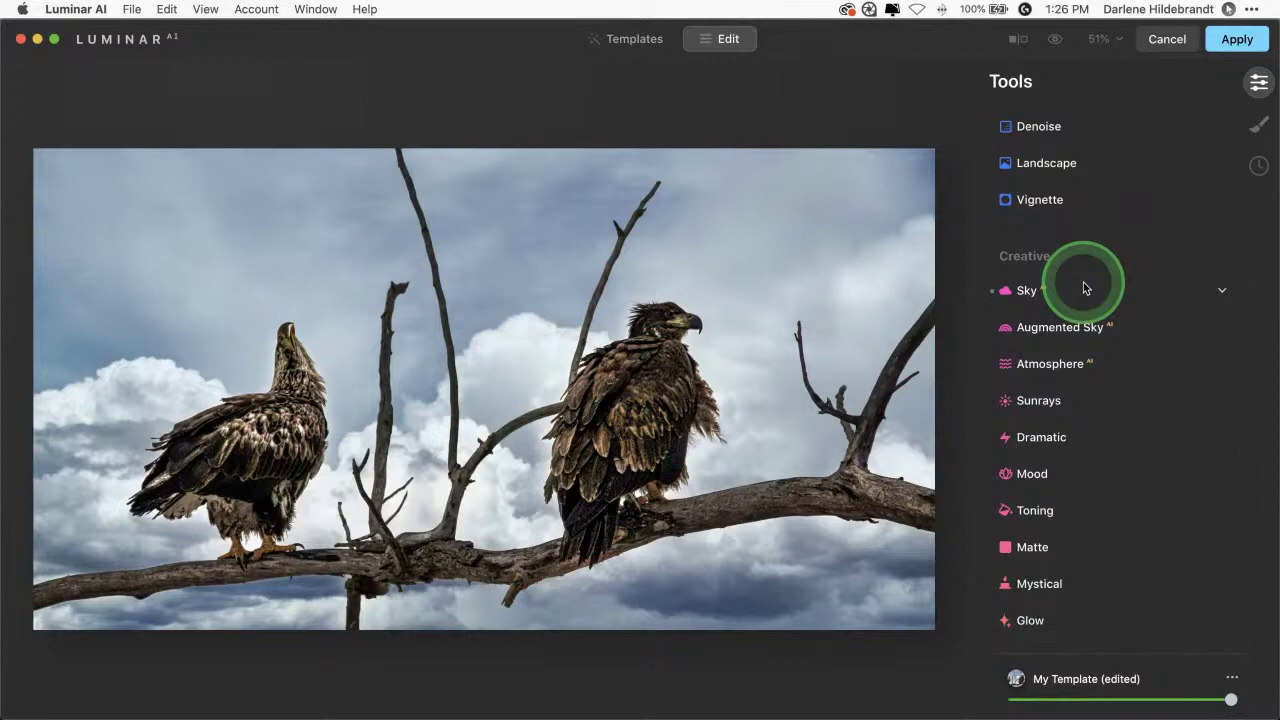
key(backslash)
key(backslash)
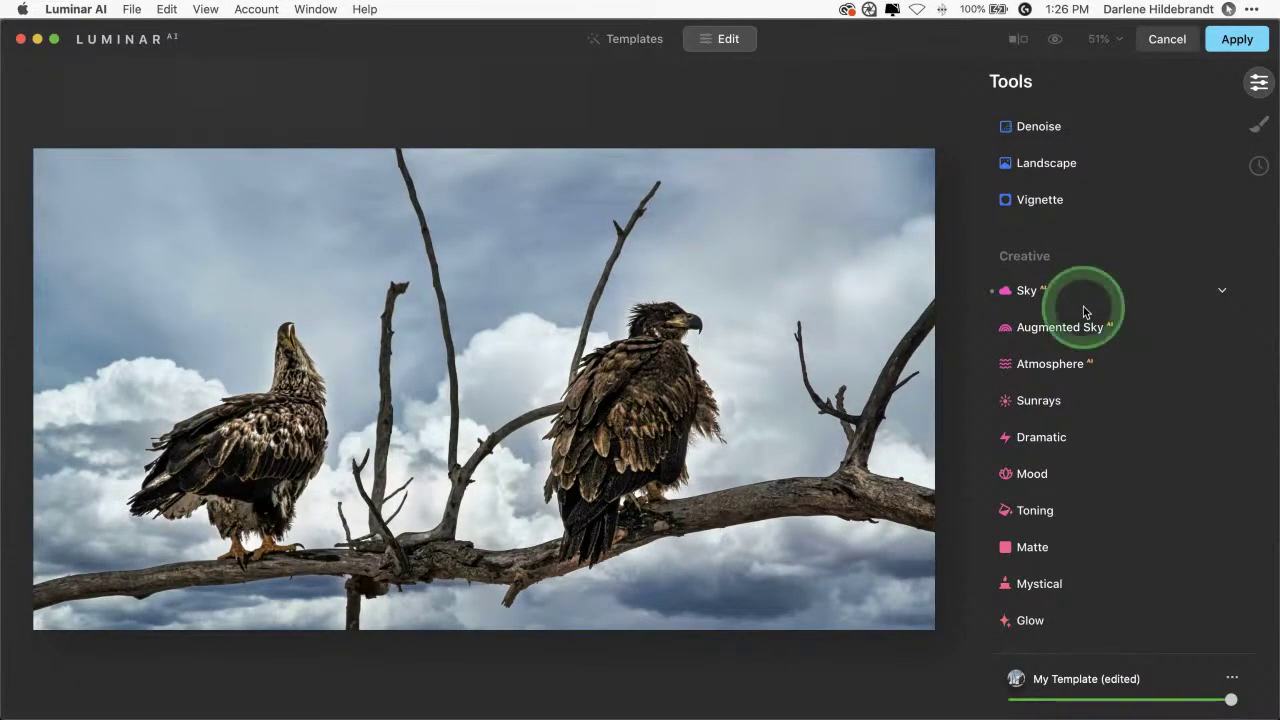
- Try the Enhance AI Sky Enhancer on the new sky and return it to 0
scroll(1086, 330, down, 1)
scroll(1086, 330, up, 5)
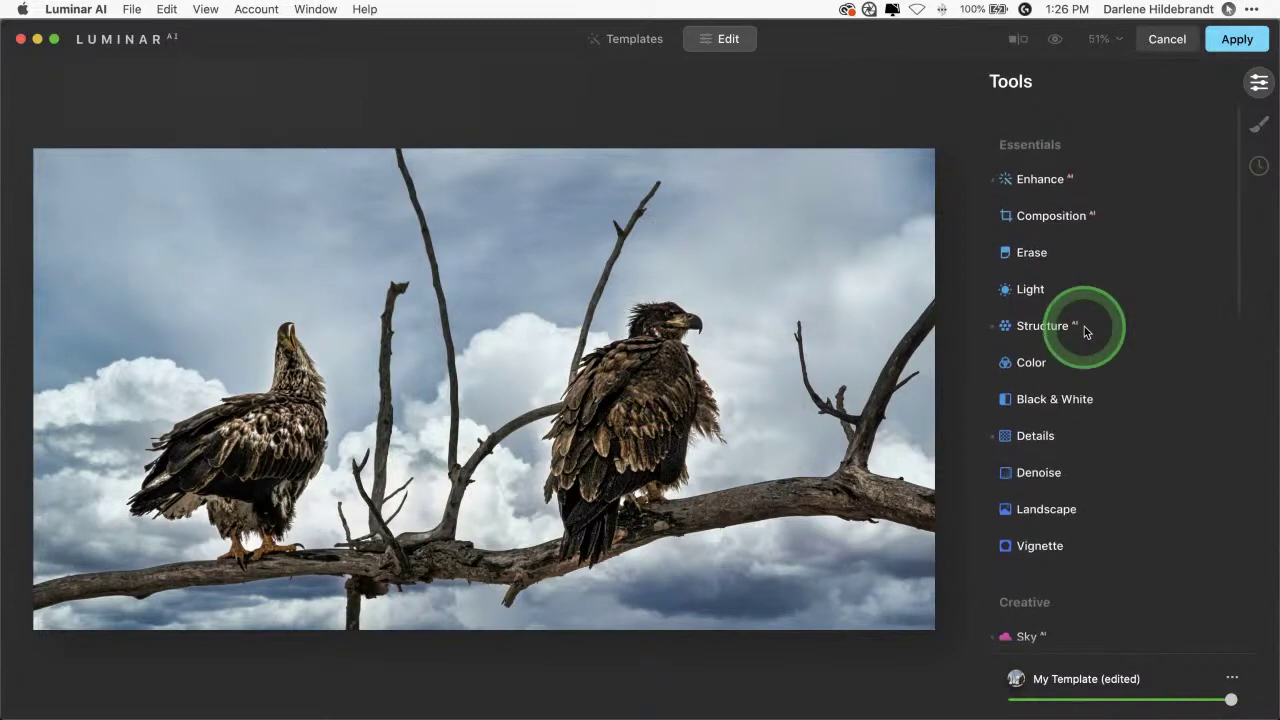
click(1036, 163)
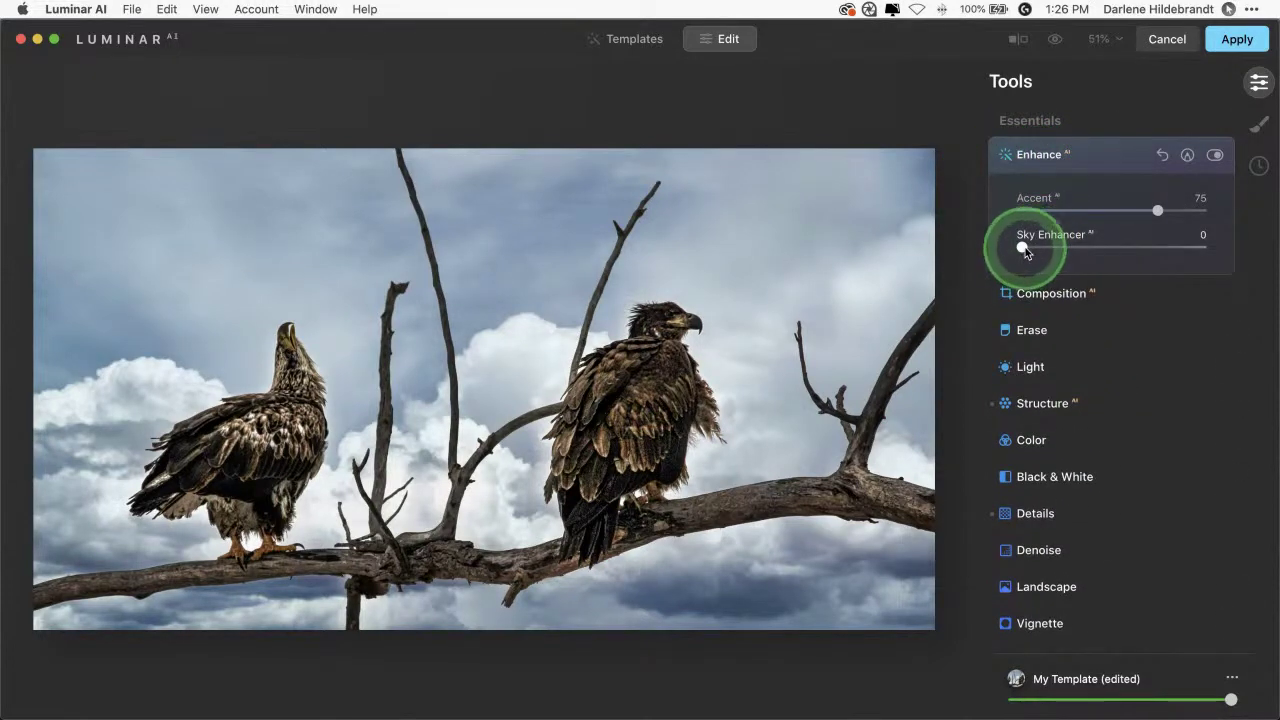
drag(1024, 247, 921, 240)
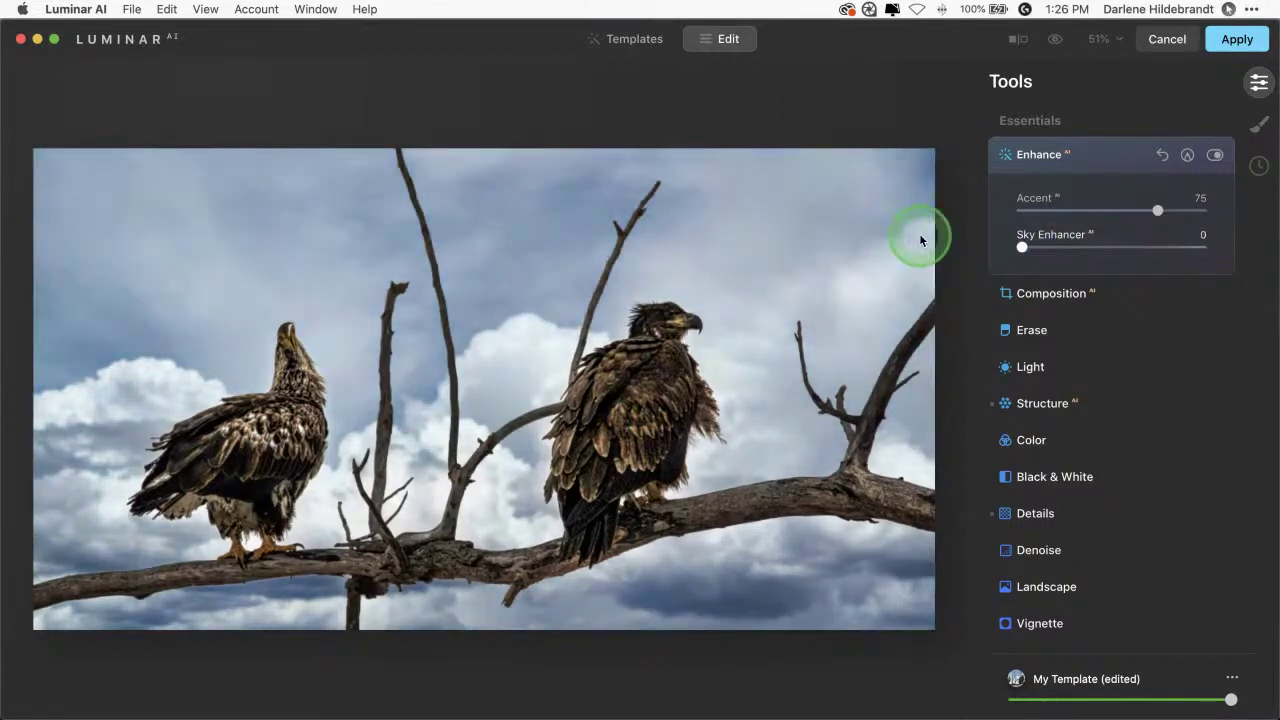
click(1100, 157)
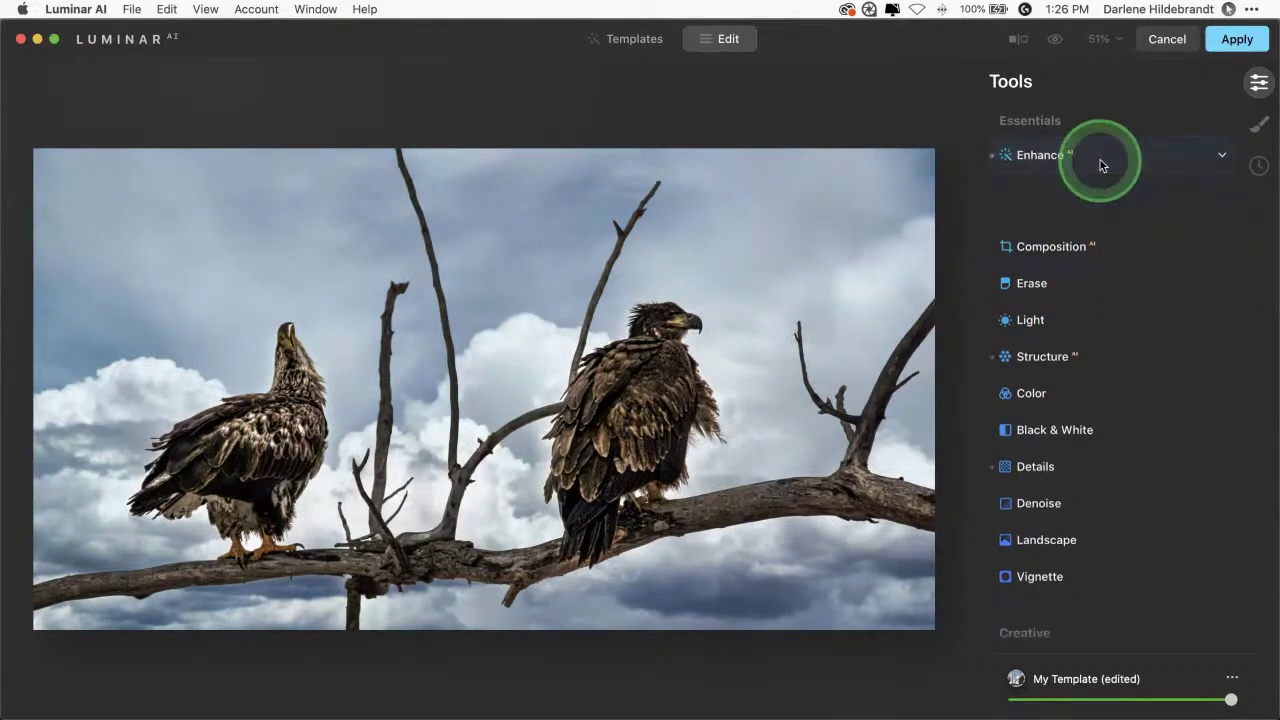
- Apply the Luminar AI edits and return to Lightroom Classic with the edited eagles photo
click(1231, 44)
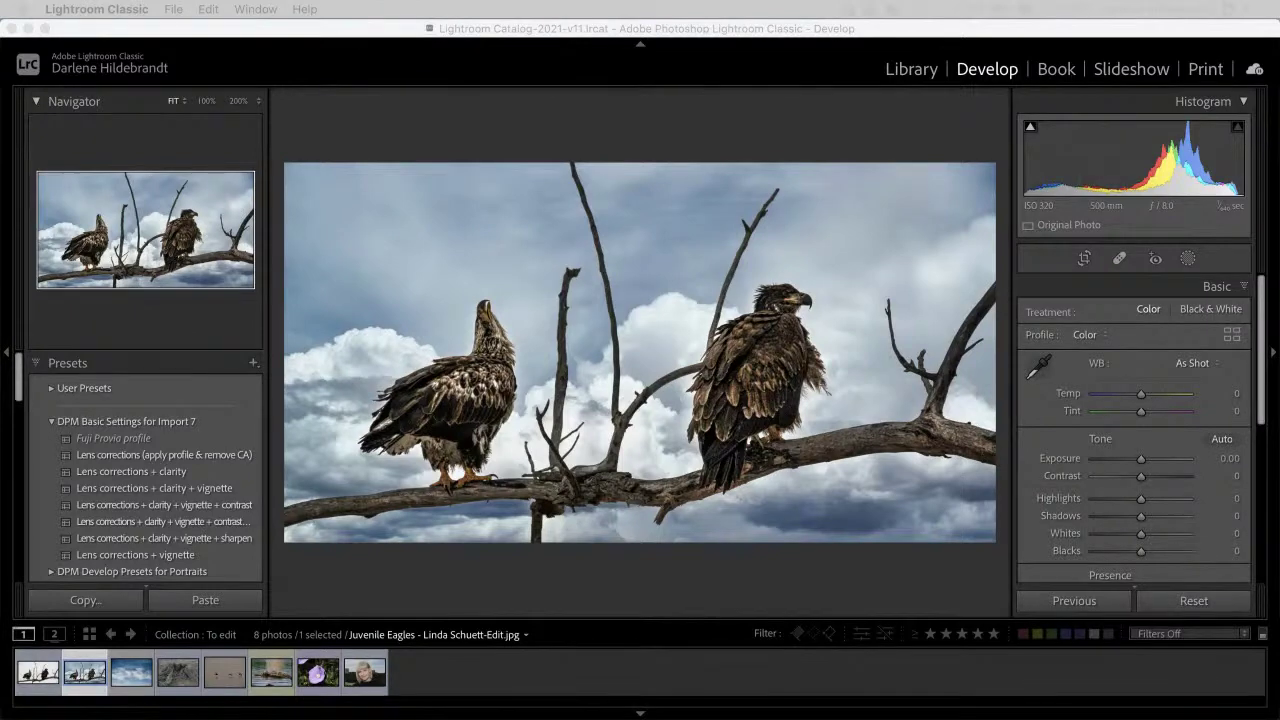
click(884, 578)
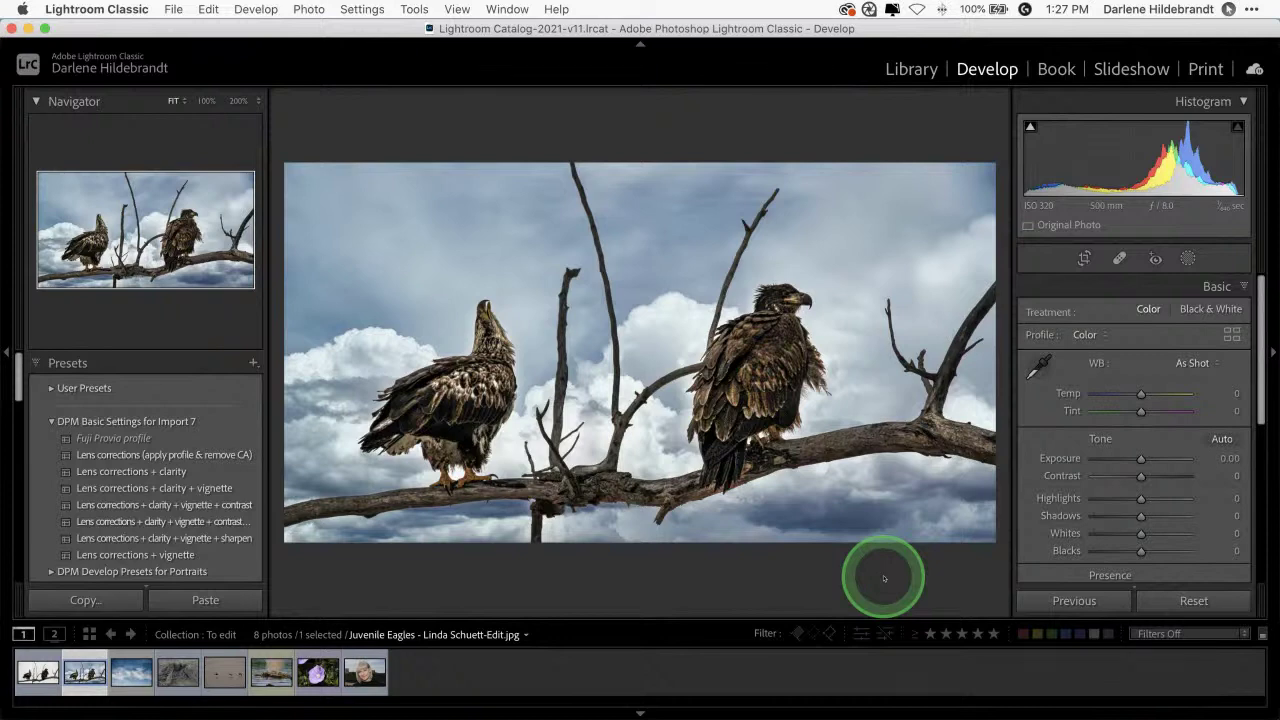
- Select the original juvenile eagles photo and turn its hidden sky mask, Mask 2, back on
key(Left)
click(880, 580)
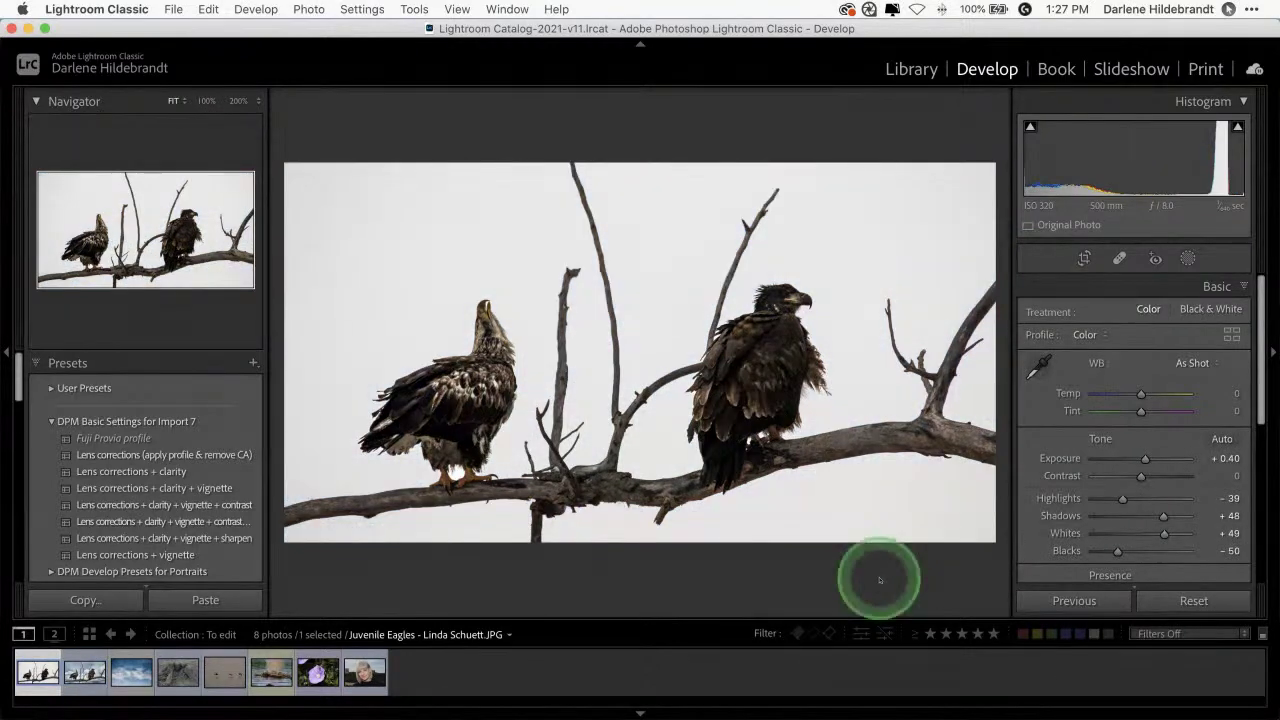
click(1188, 258)
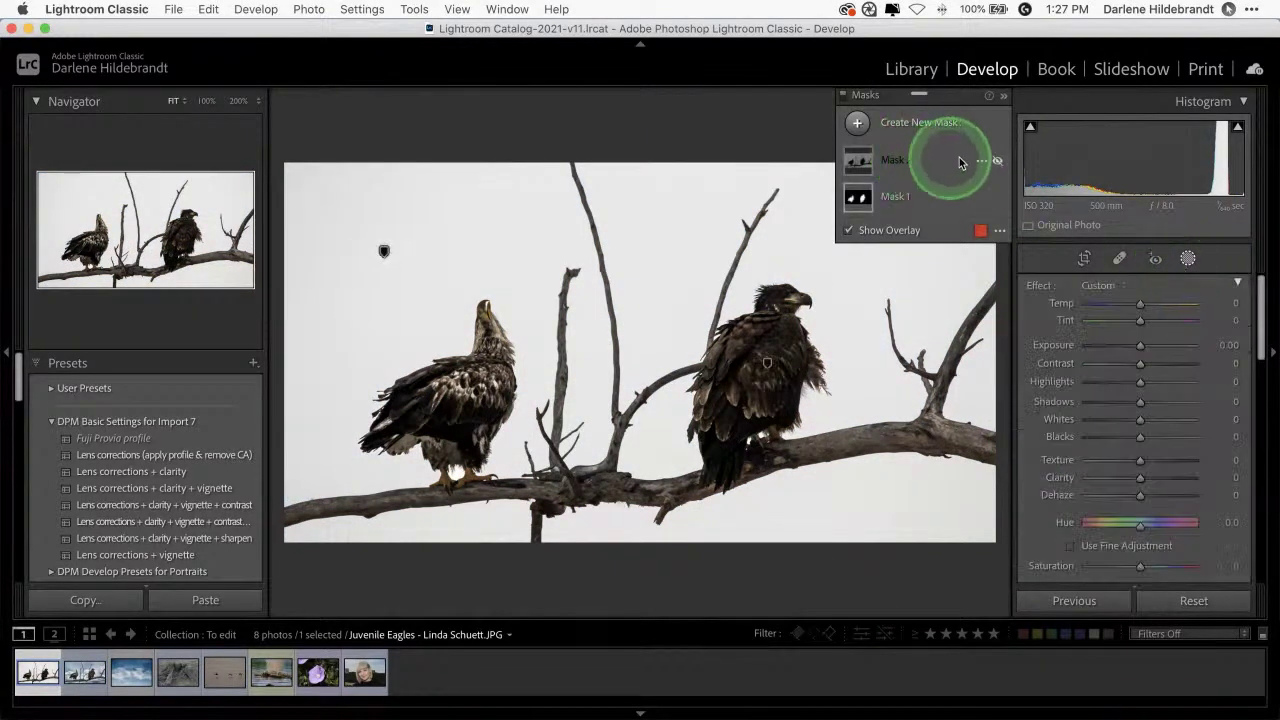
click(997, 160)
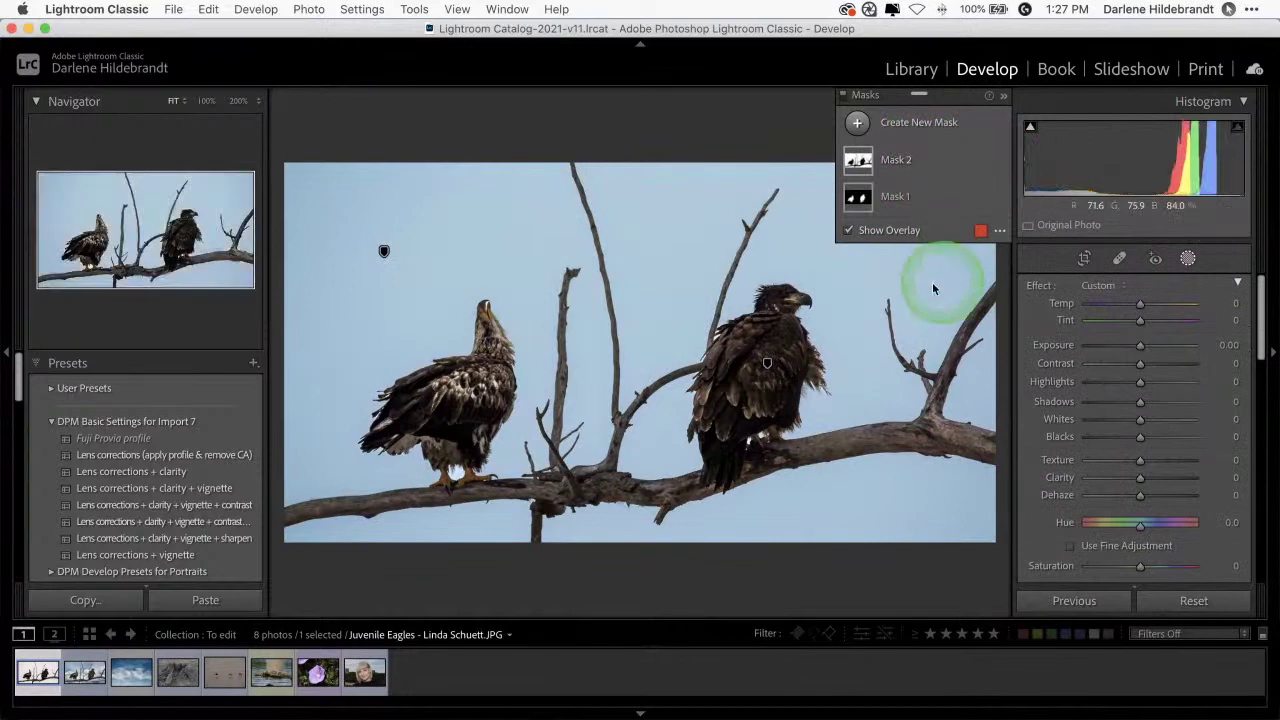
- Select Mask 1 on the juvenile eagles photo and raise its Exposure to 0.41
click(1187, 260)
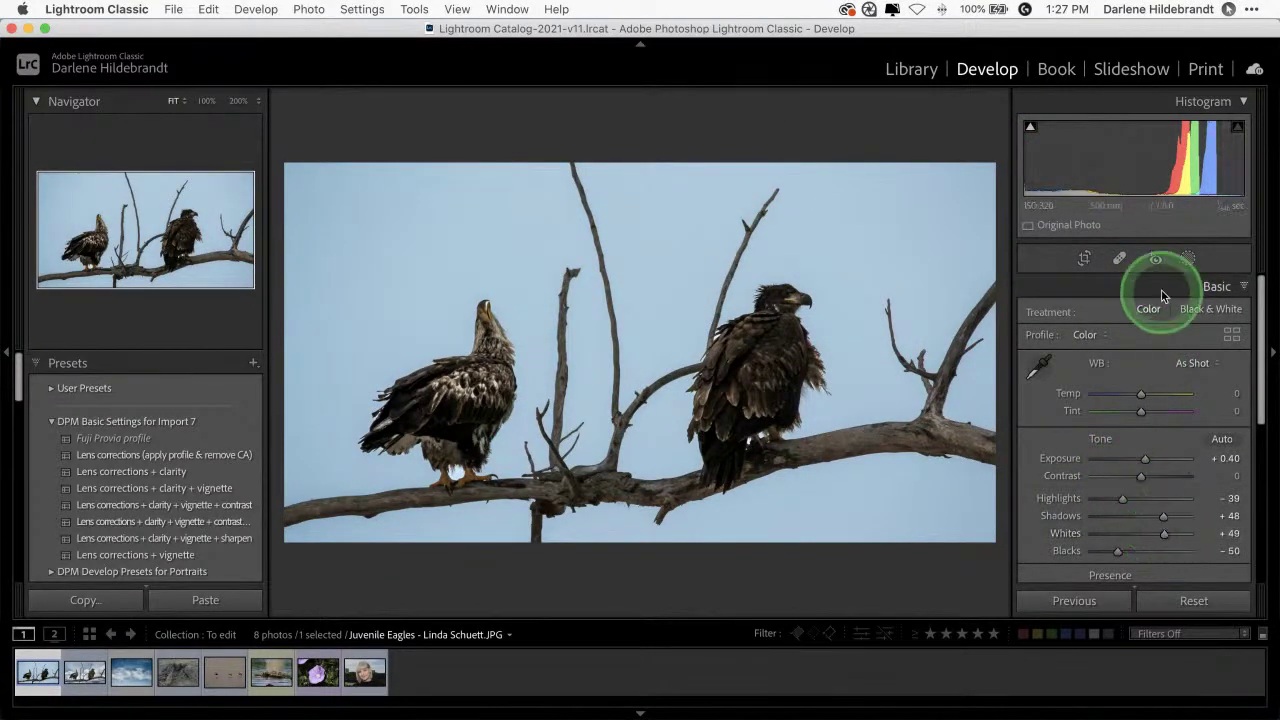
click(1187, 259)
click(903, 197)
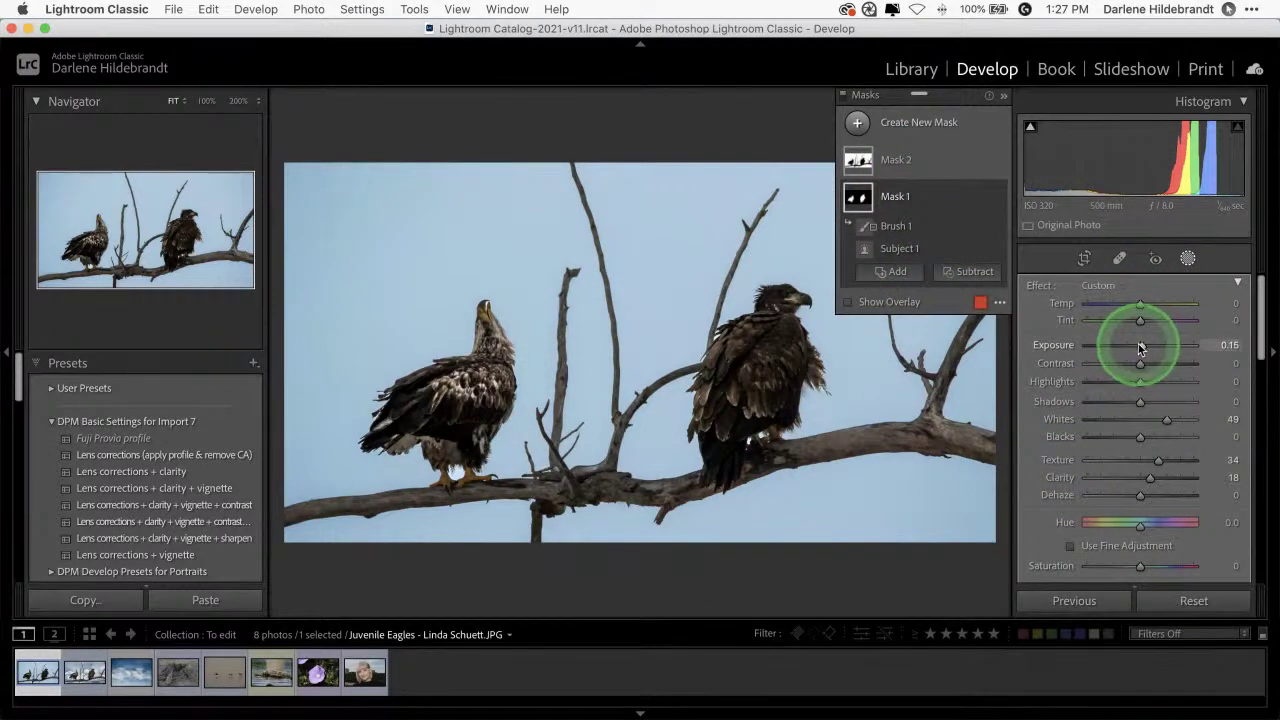
drag(1140, 347, 1144, 347)
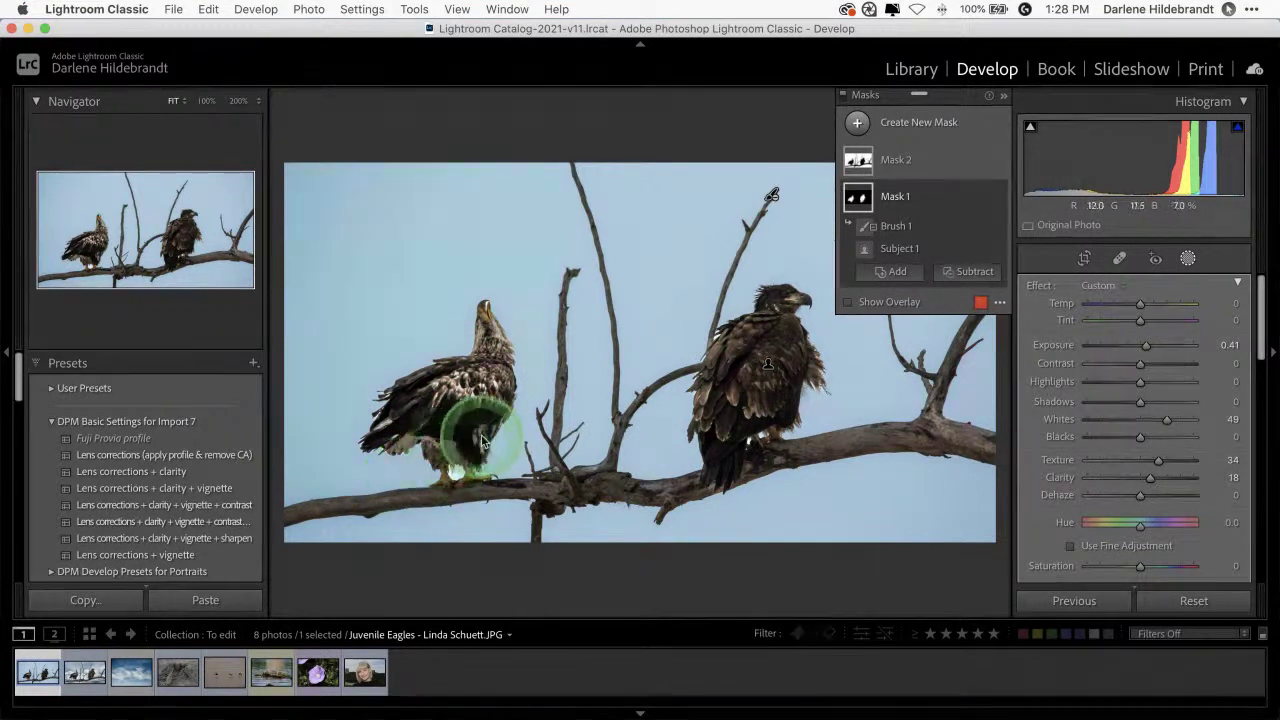
- Add a Luminance Range to Mask 2, sampled from the bright gap between the first eagle's legs
click(932, 162)
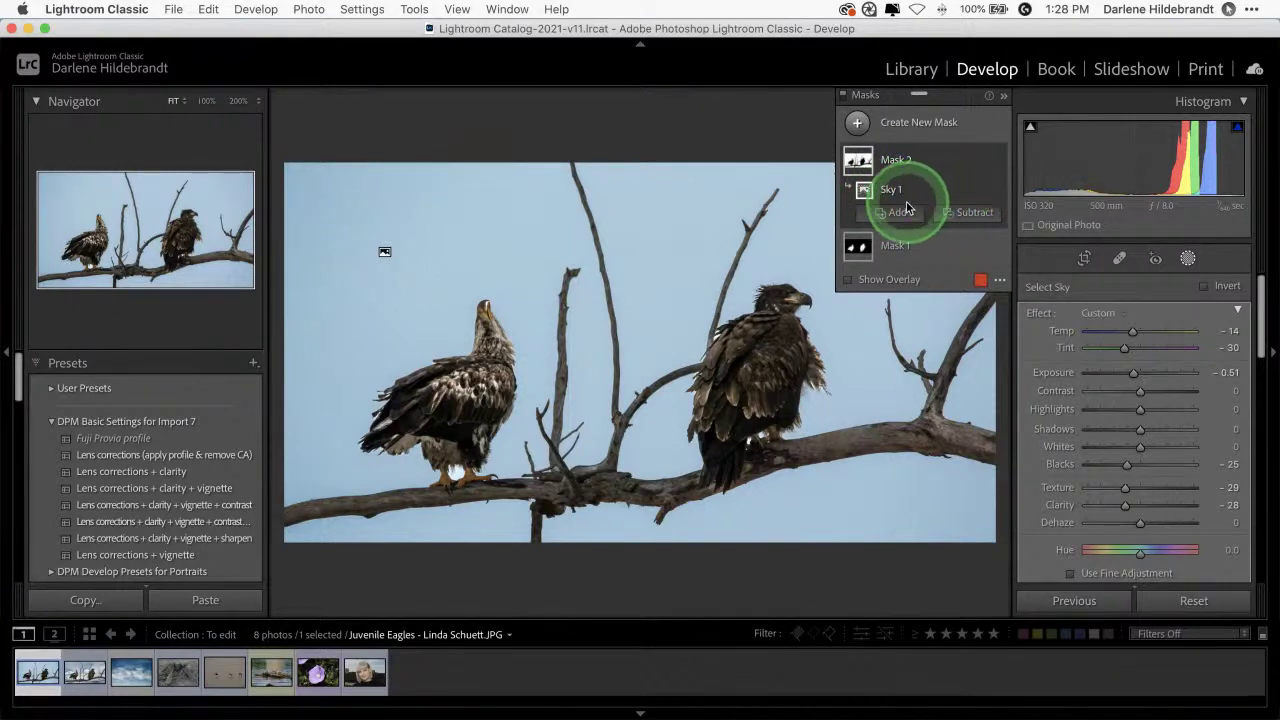
click(898, 212)
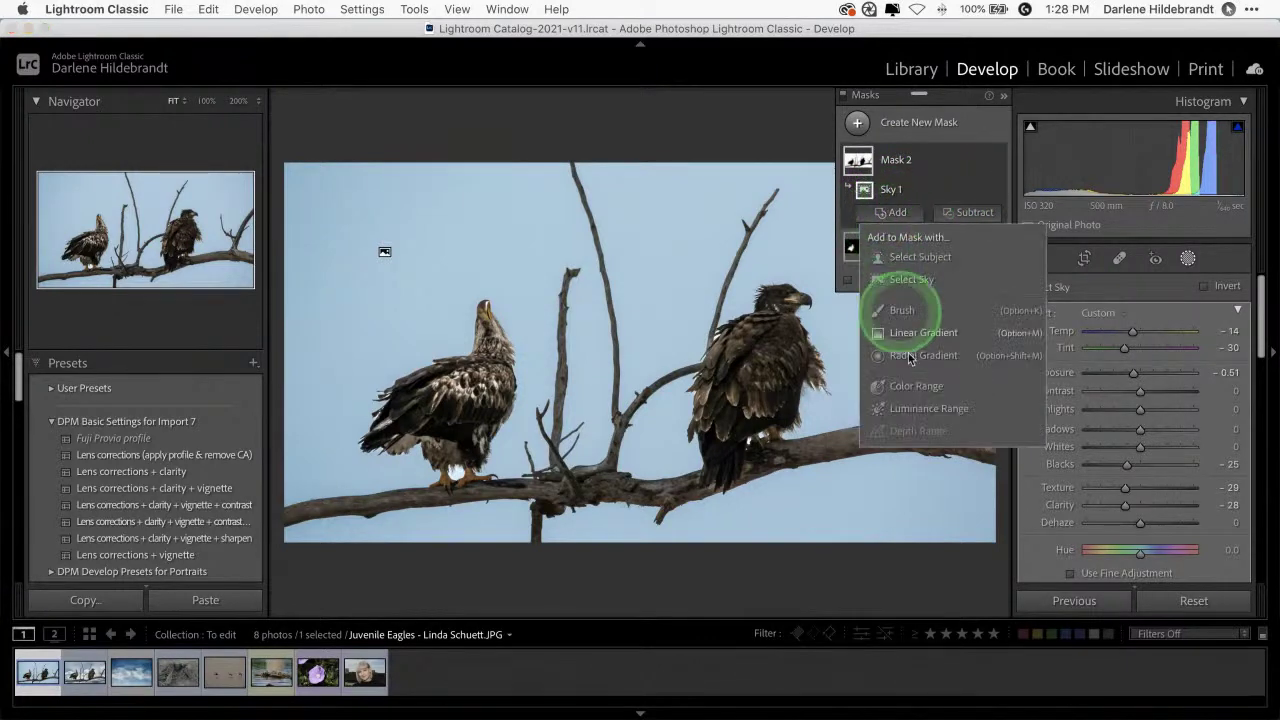
click(916, 409)
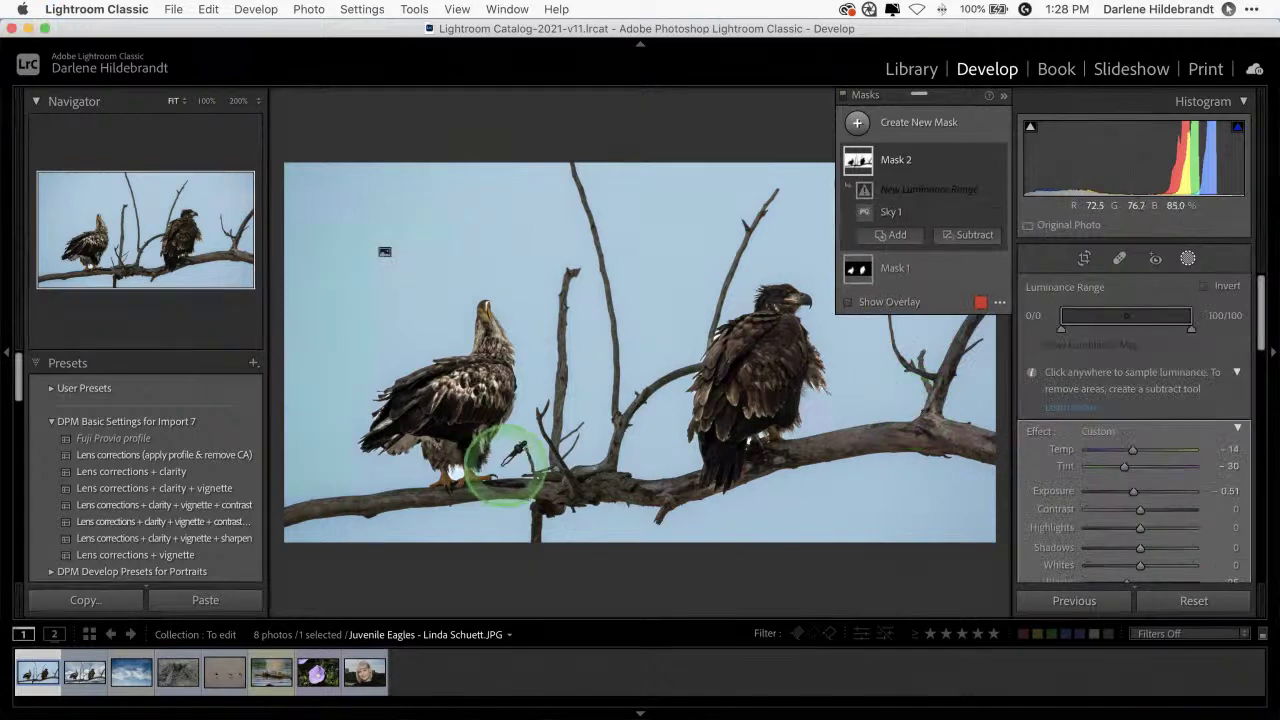
key(z)
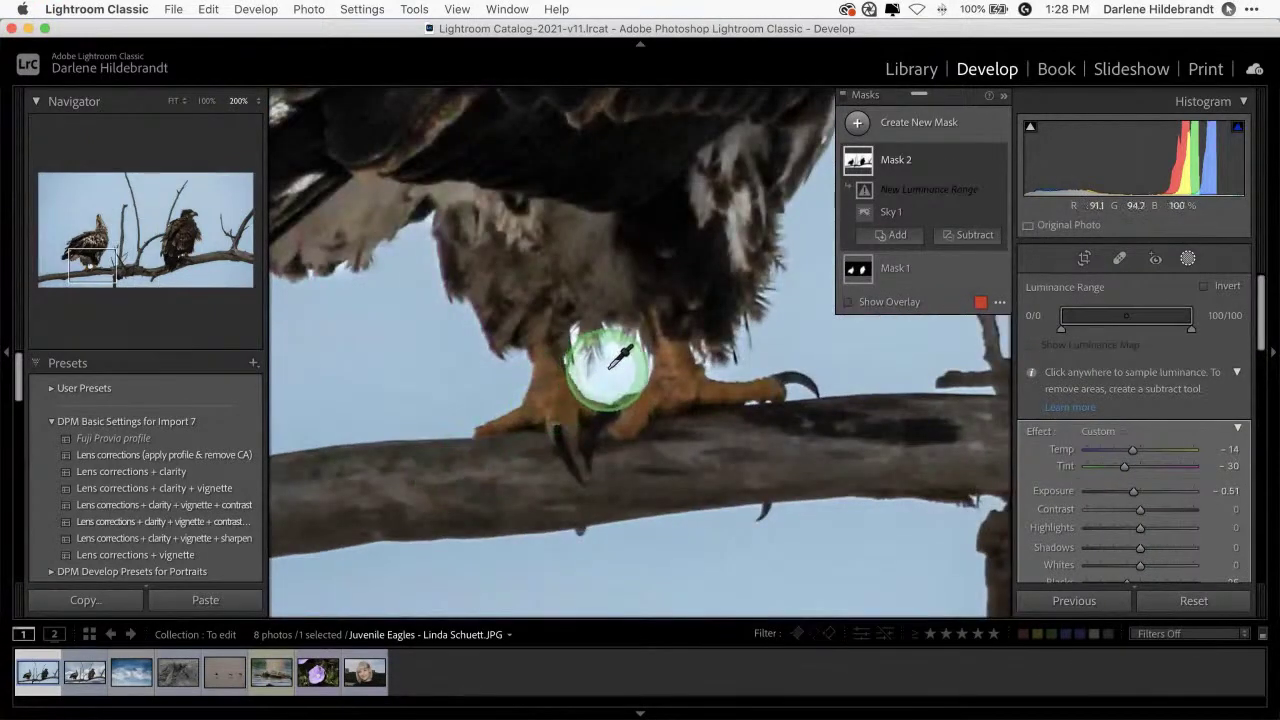
click(627, 360)
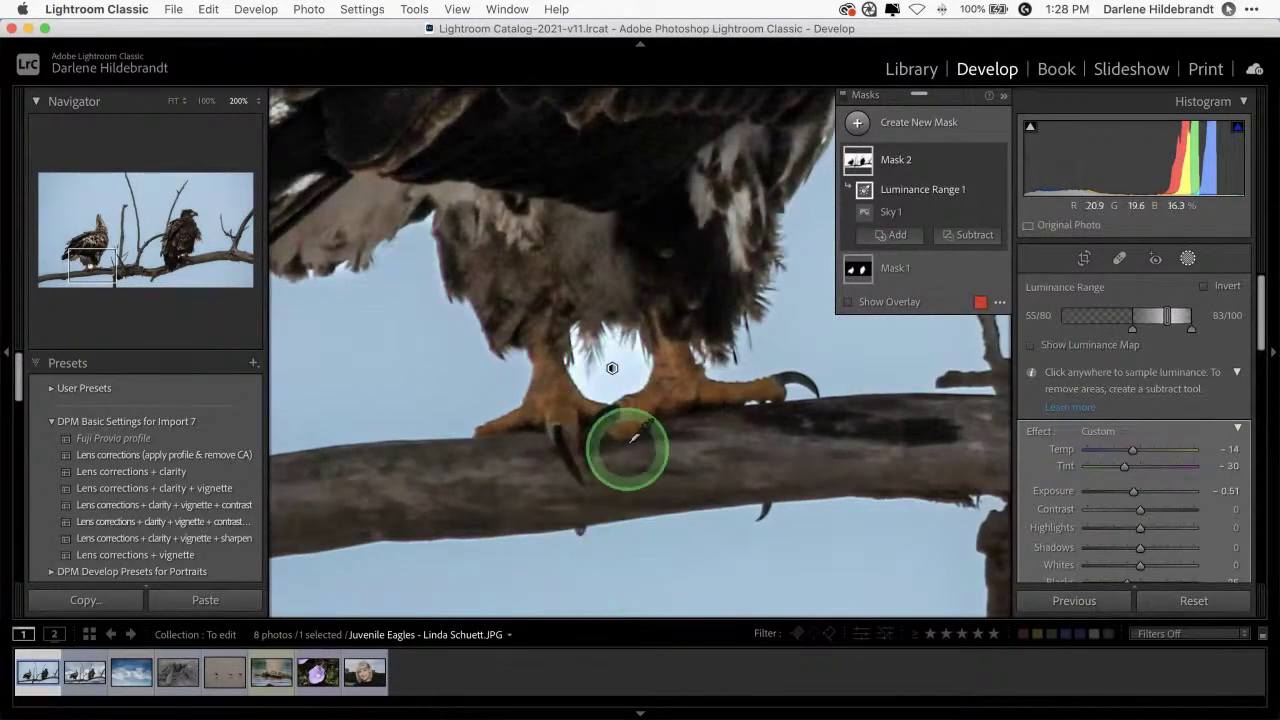
- Limit the luminance range to about 61/80–100/100, check its coverage with the mask overlay, and close masking
drag(1133, 326, 1203, 316)
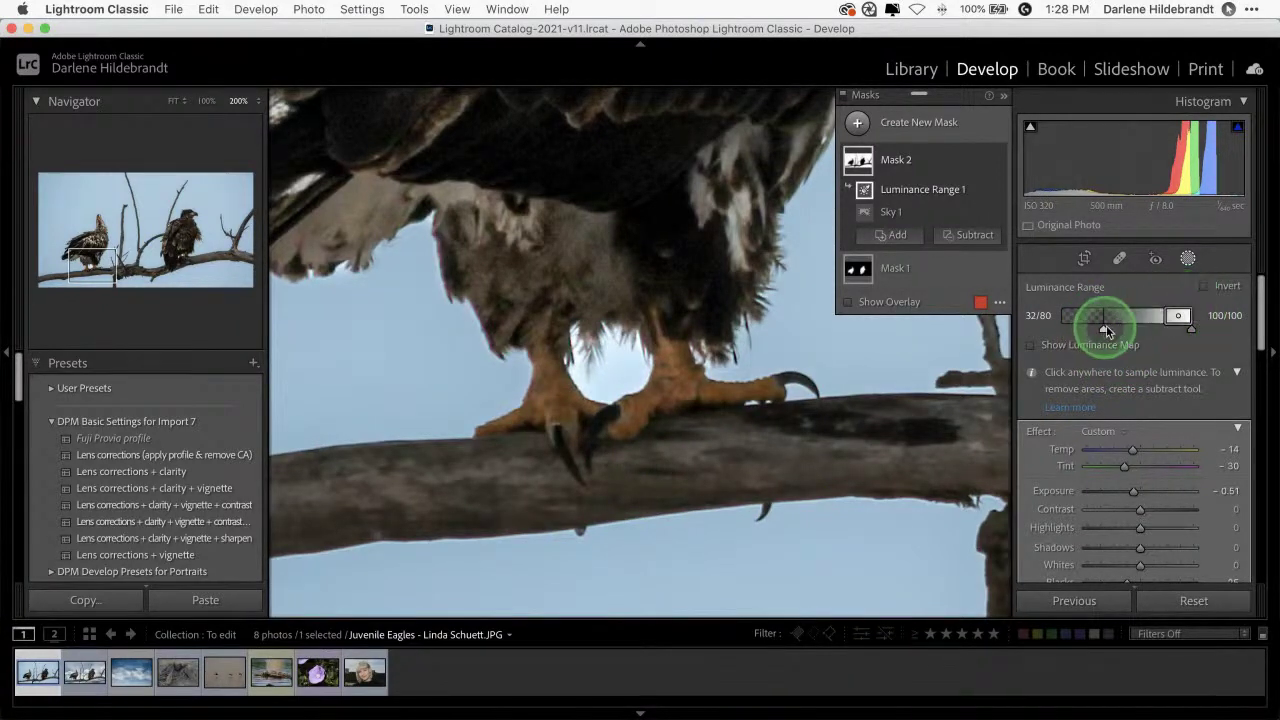
drag(1097, 331, 1141, 328)
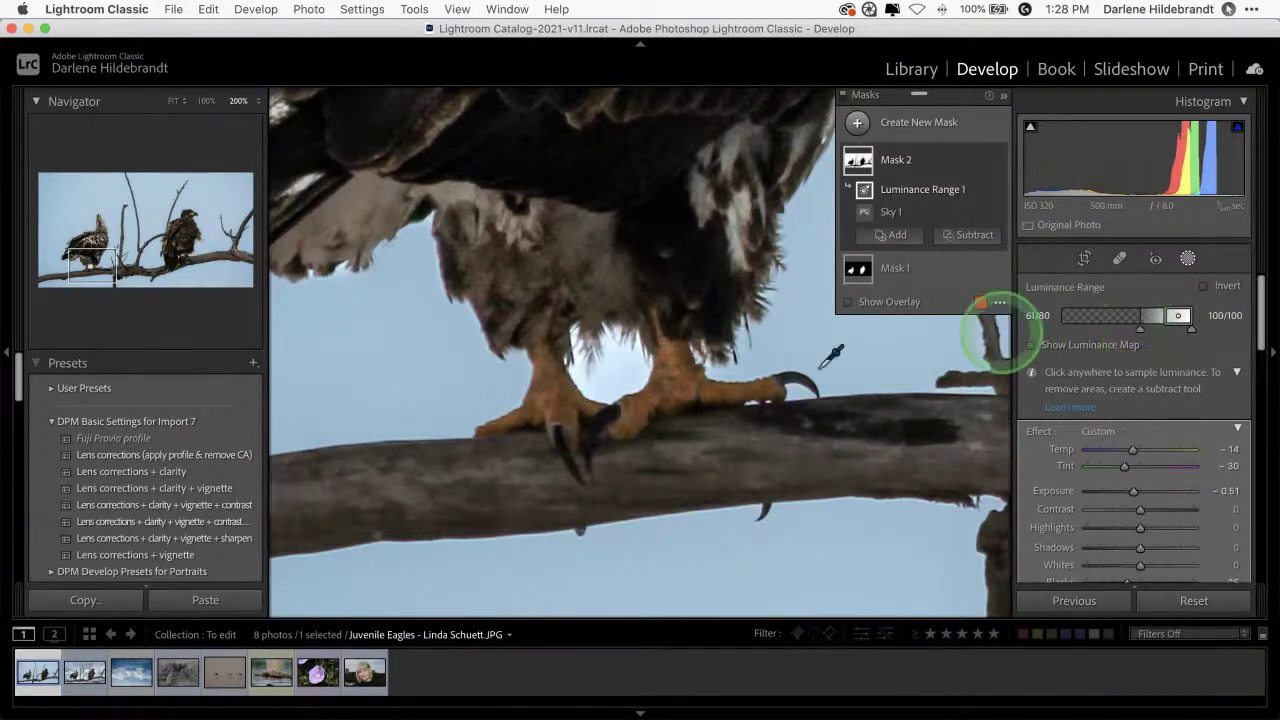
click(850, 303)
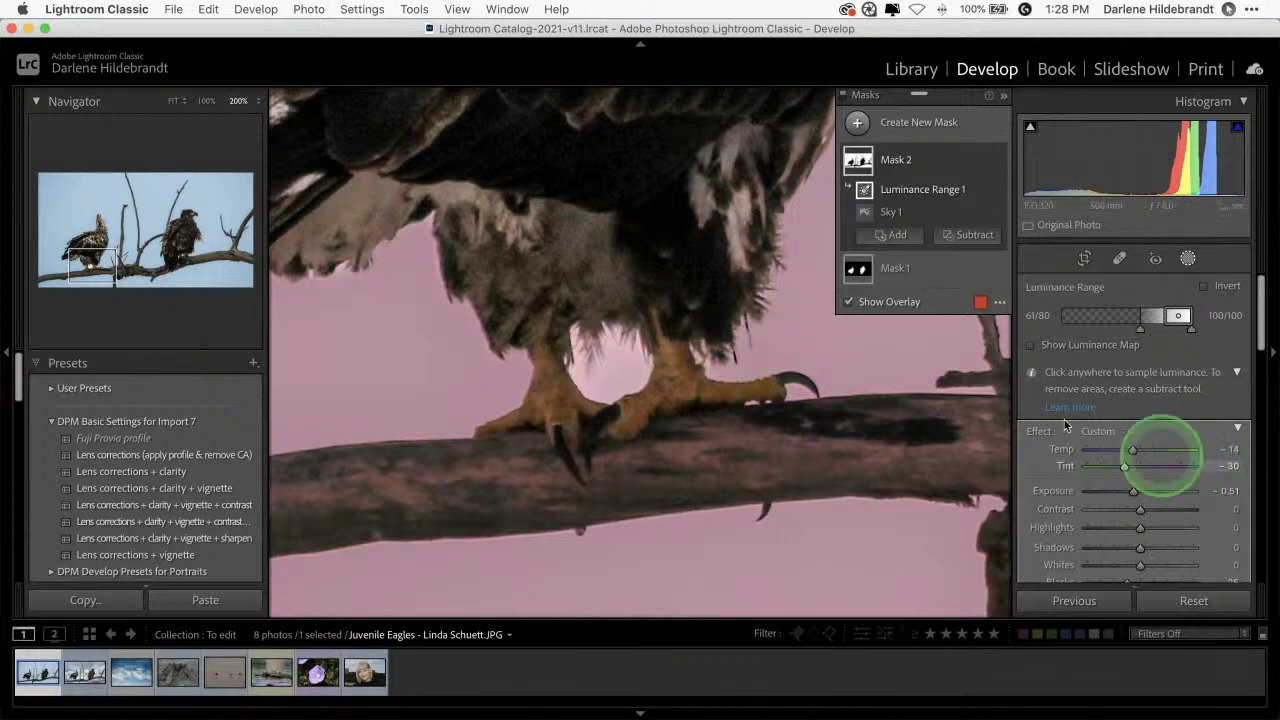
click(706, 291)
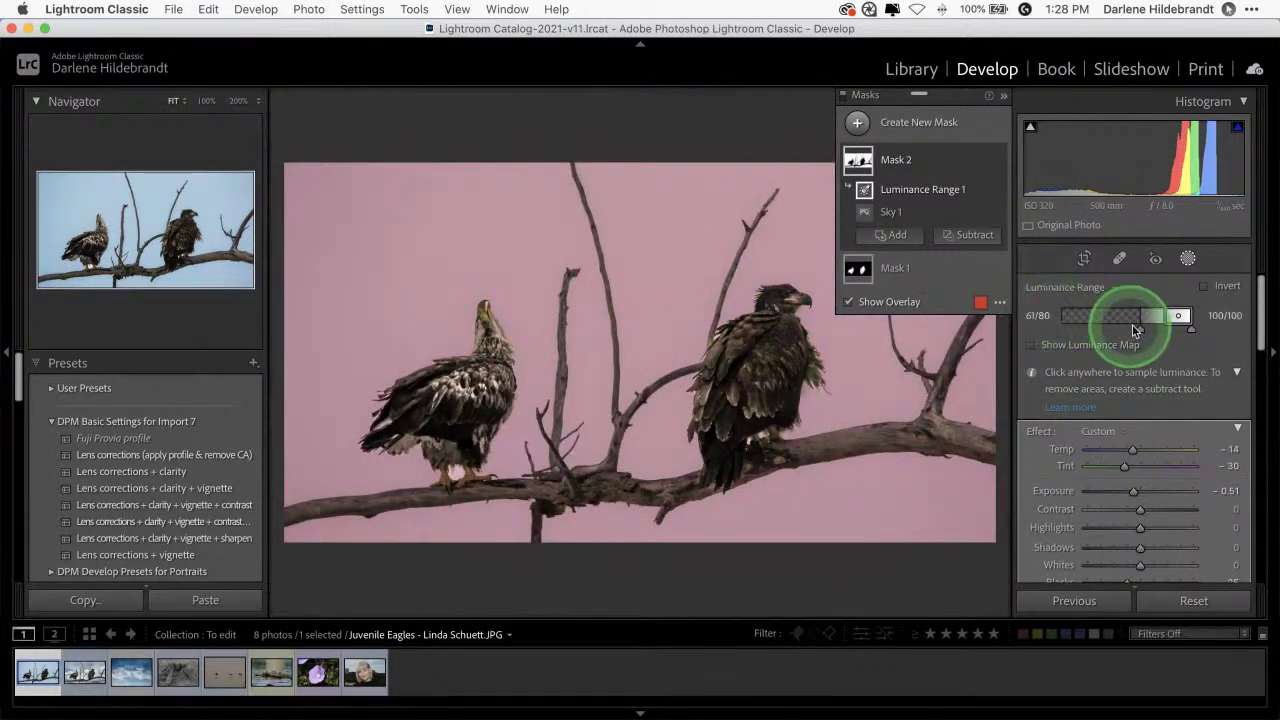
mouse_move(1141, 327)
mouse_down()
mouse_move(1115, 329)
mouse_move(1163, 318)
mouse_move(1138, 316)
mouse_up()
click(1187, 259)
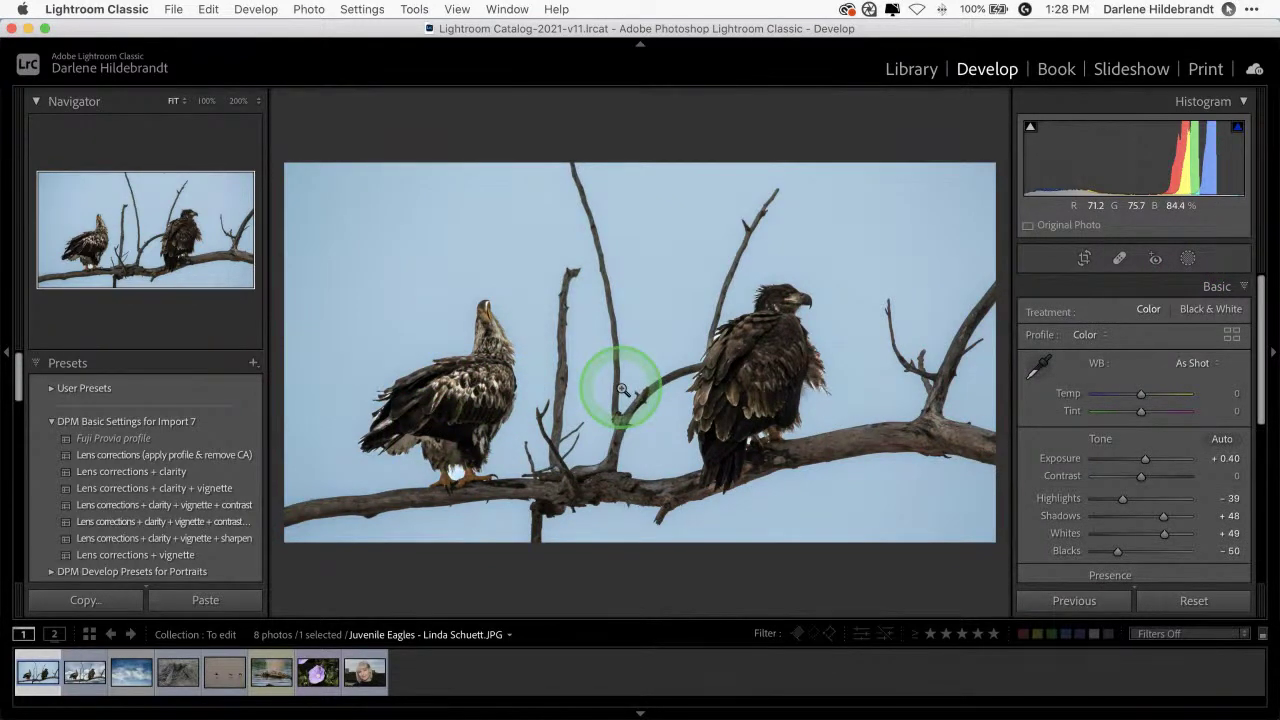
- Compare the Lightroom and Luminar AI versions of the eagles photo side by side with the side panels hidden
key(shift+Right)
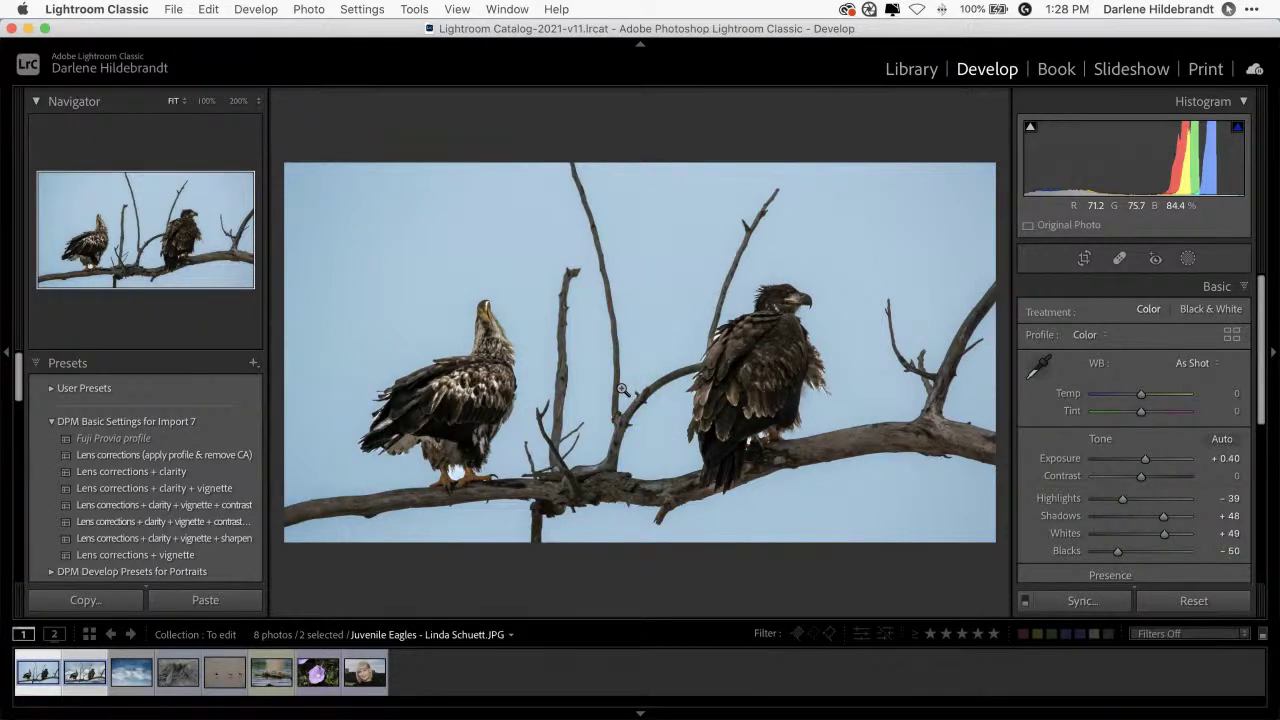
key(c)
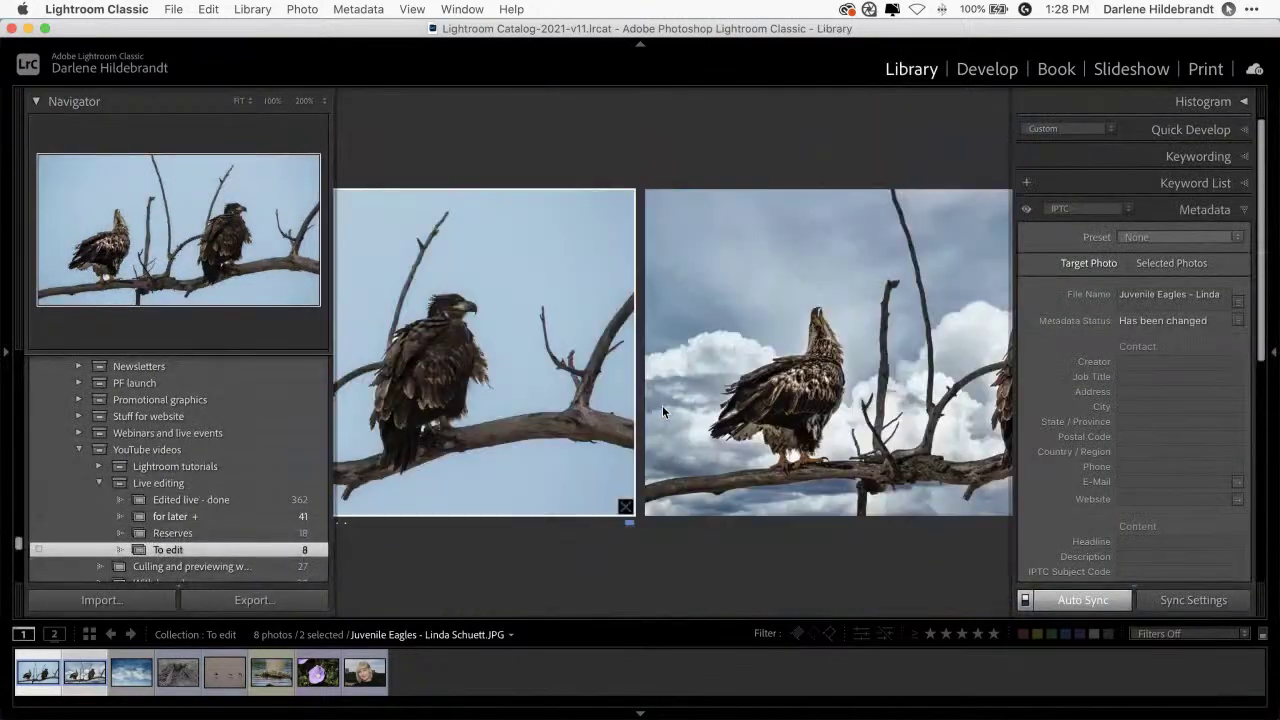
key(Tab)
click(753, 538)
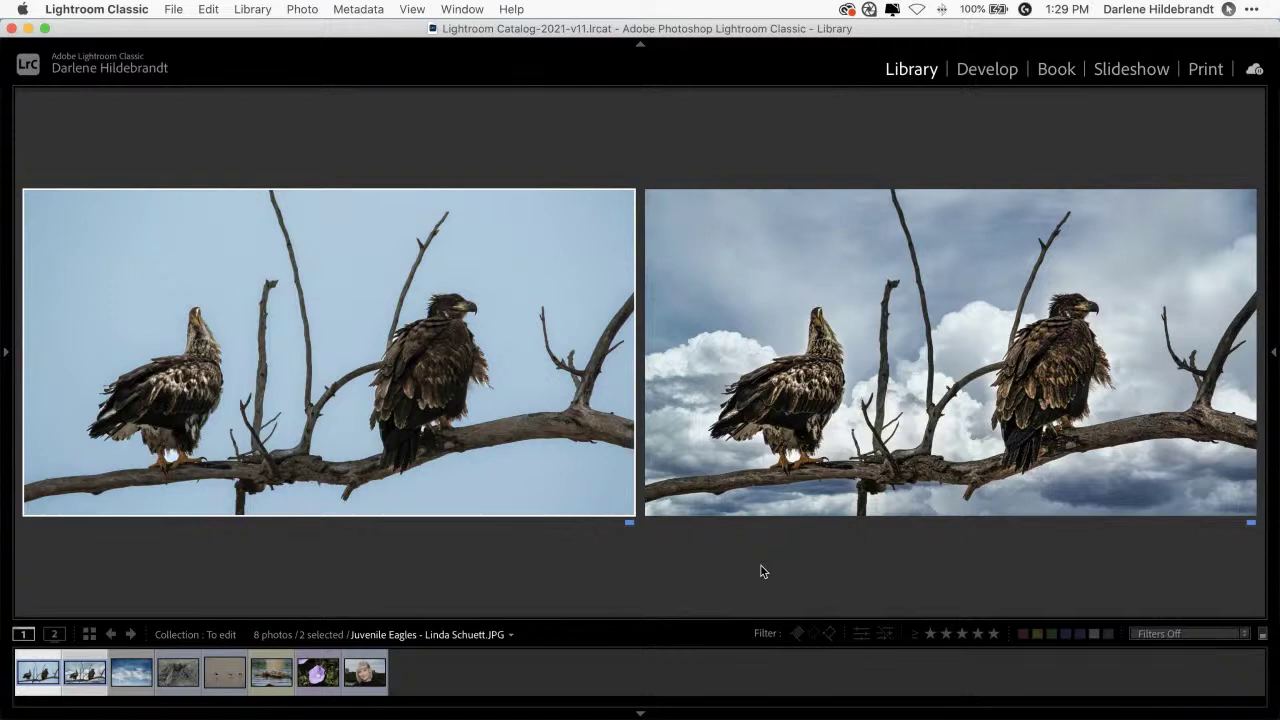
click(766, 573)
click(857, 449)
click(794, 540)
click(794, 541)
- Return to the grid, deselect the eagle photos, and open the tree stump photo _MG_2760 in the Develop module
key(g)
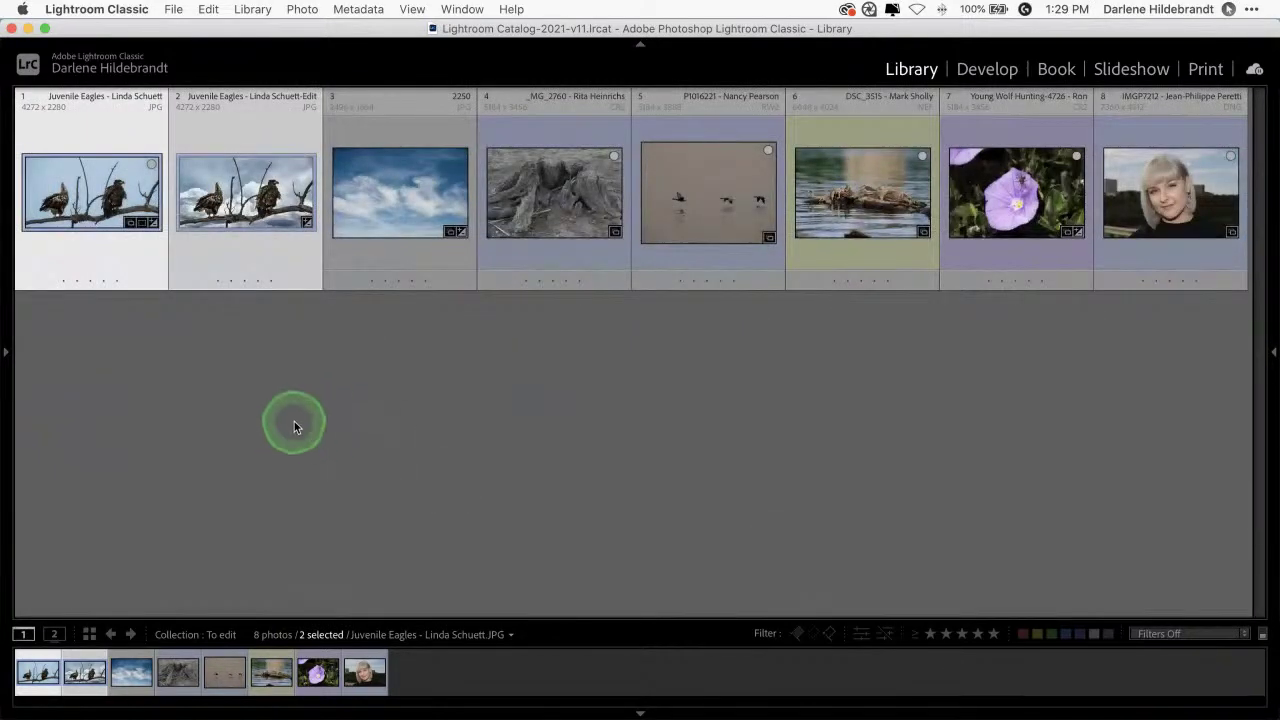
click(294, 427)
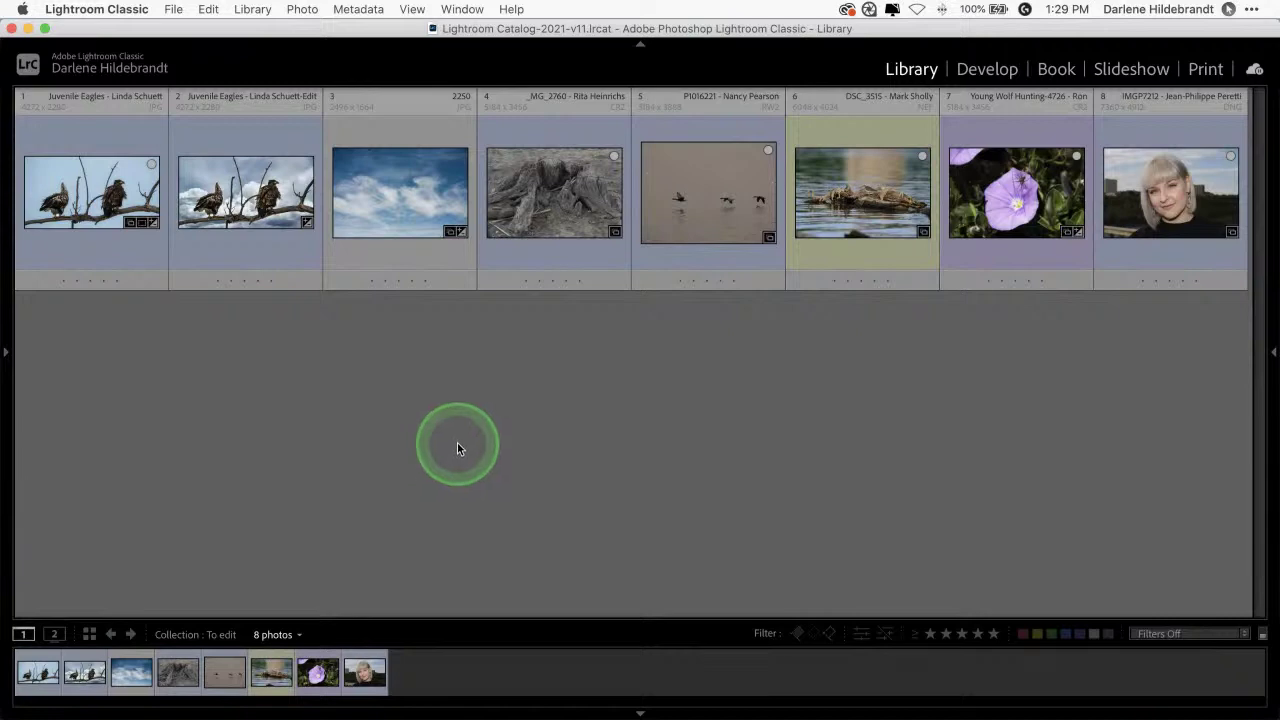
double_click(528, 205)
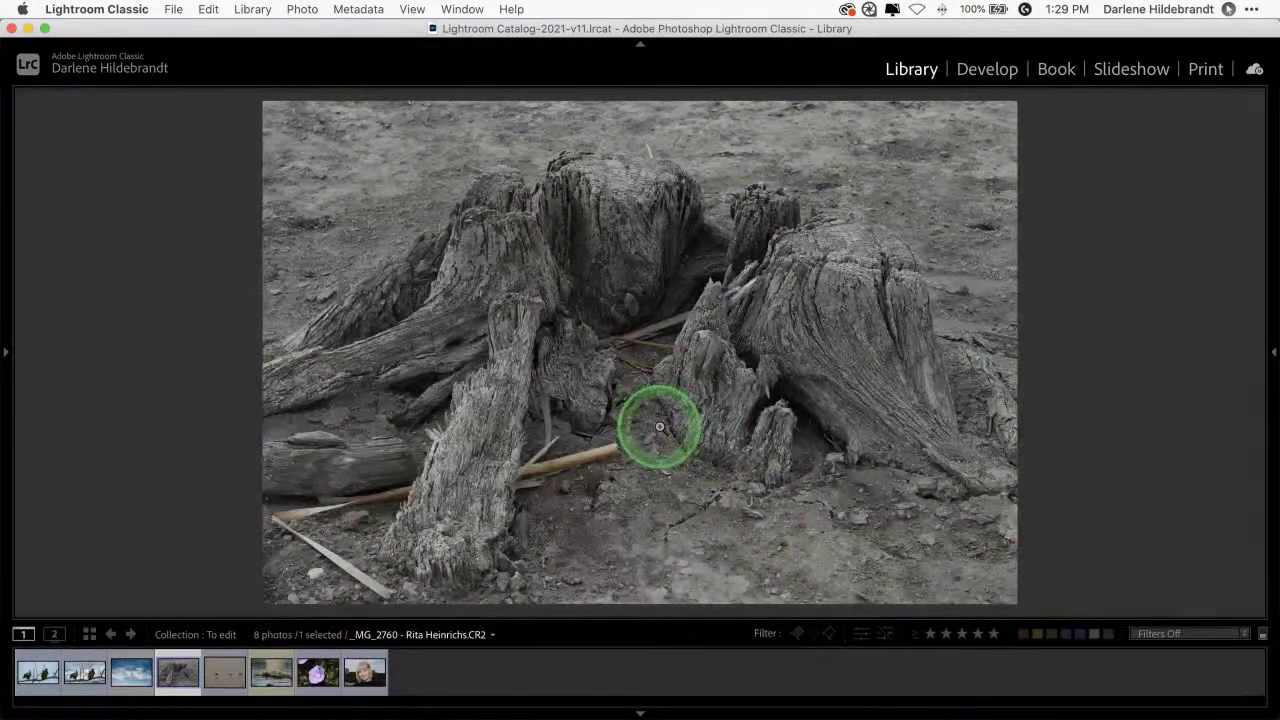
key(d)
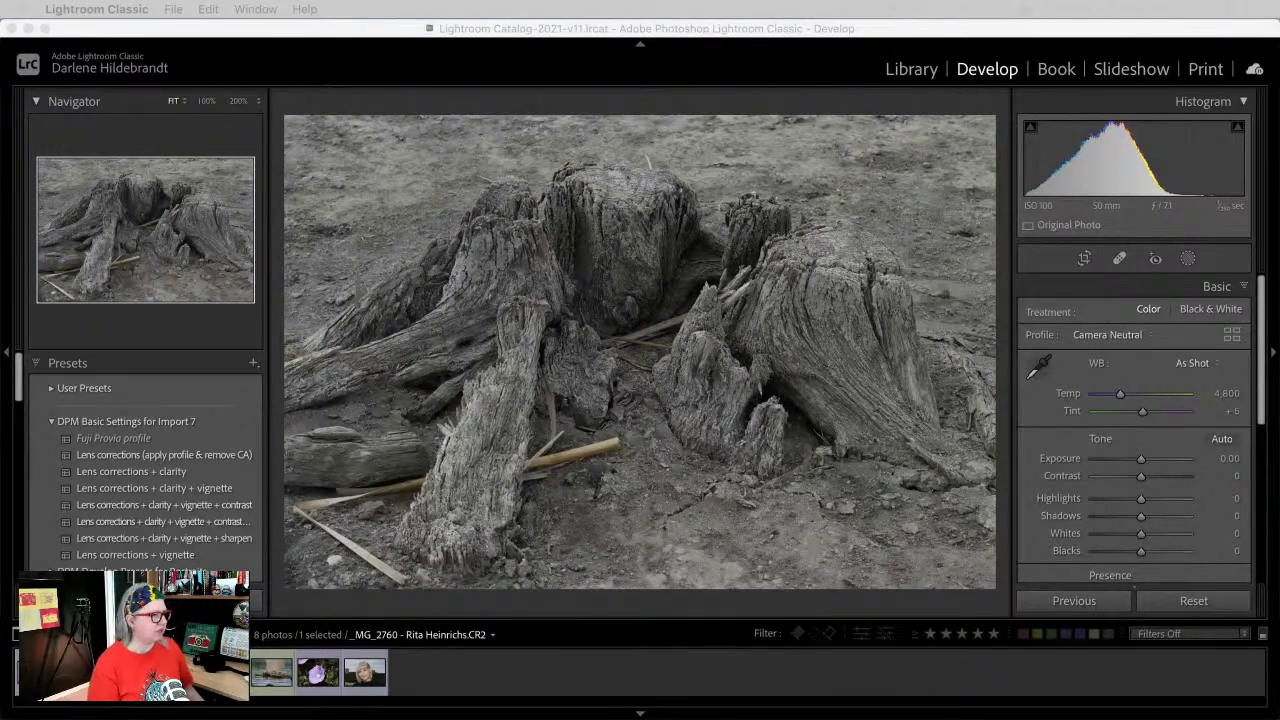
key(super+Tab)
key(Tab)
key(Tab)
key(Tab)
key(Tab)
key(Escape)
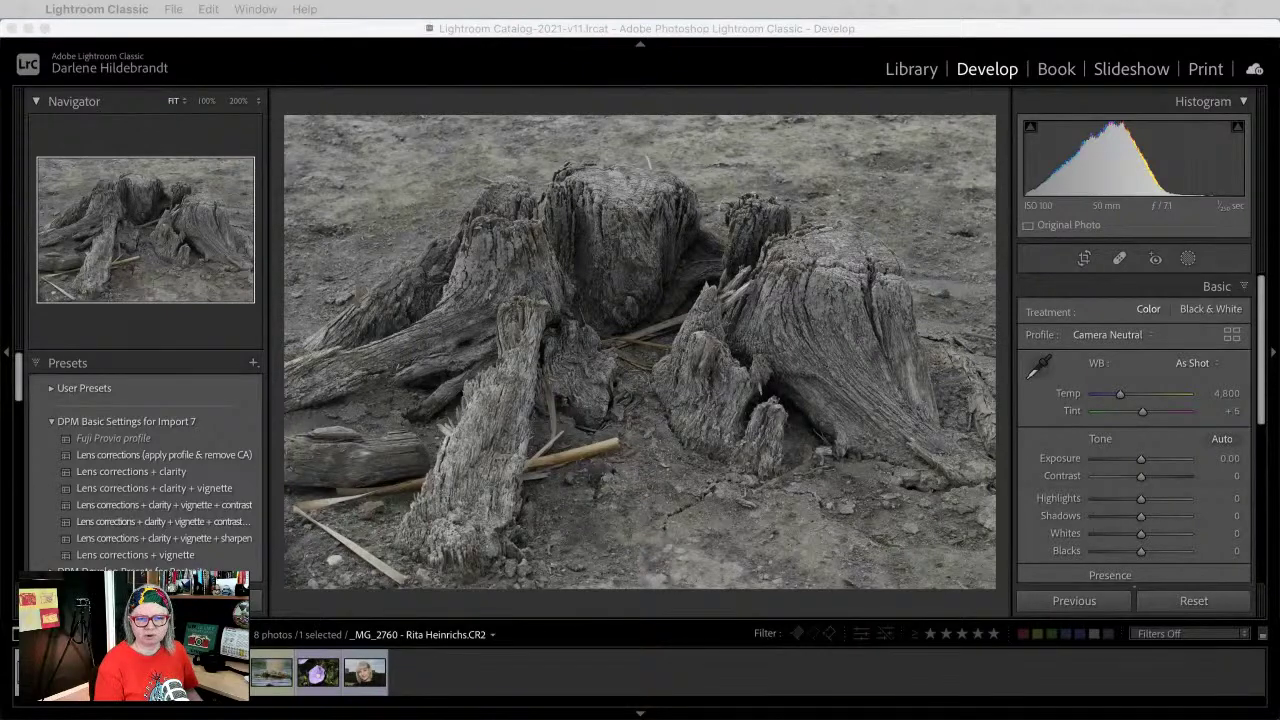
- Switch to Preview, move the Luminar cap portrait nearer the screen's centre to view it, close it and return to Lightroom Classic
key(super+Tab)
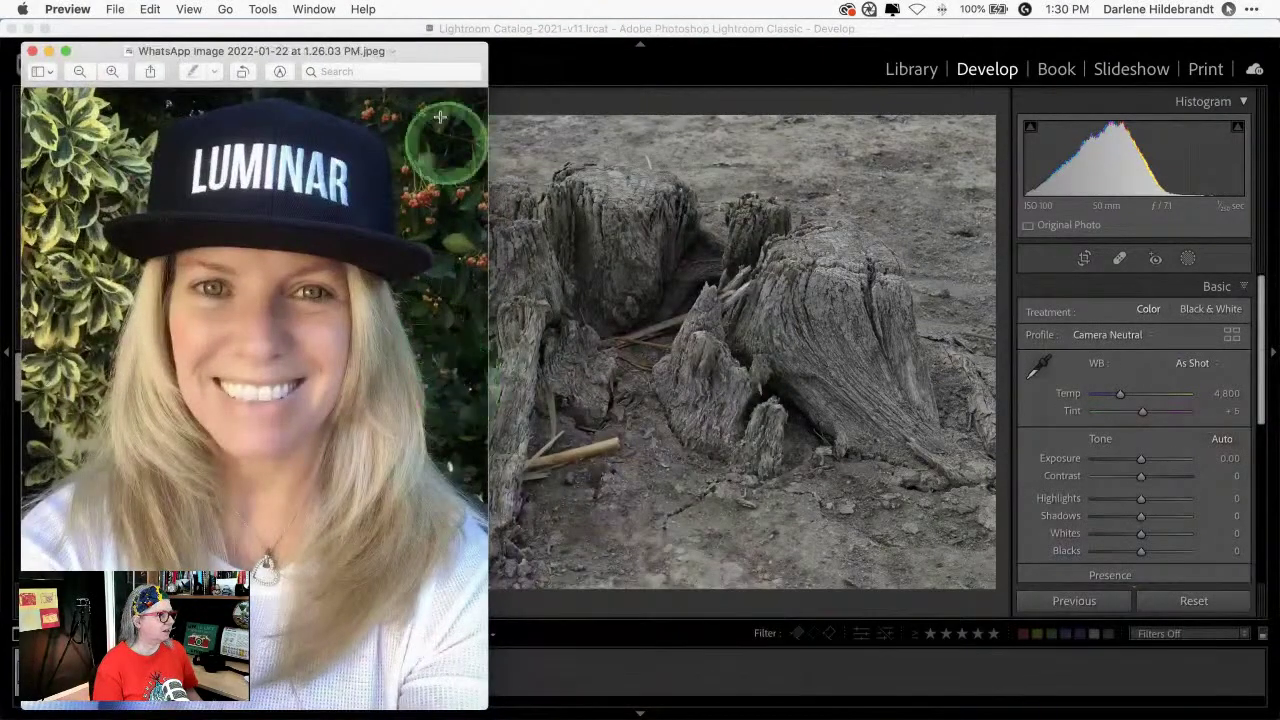
drag(371, 45, 657, 36)
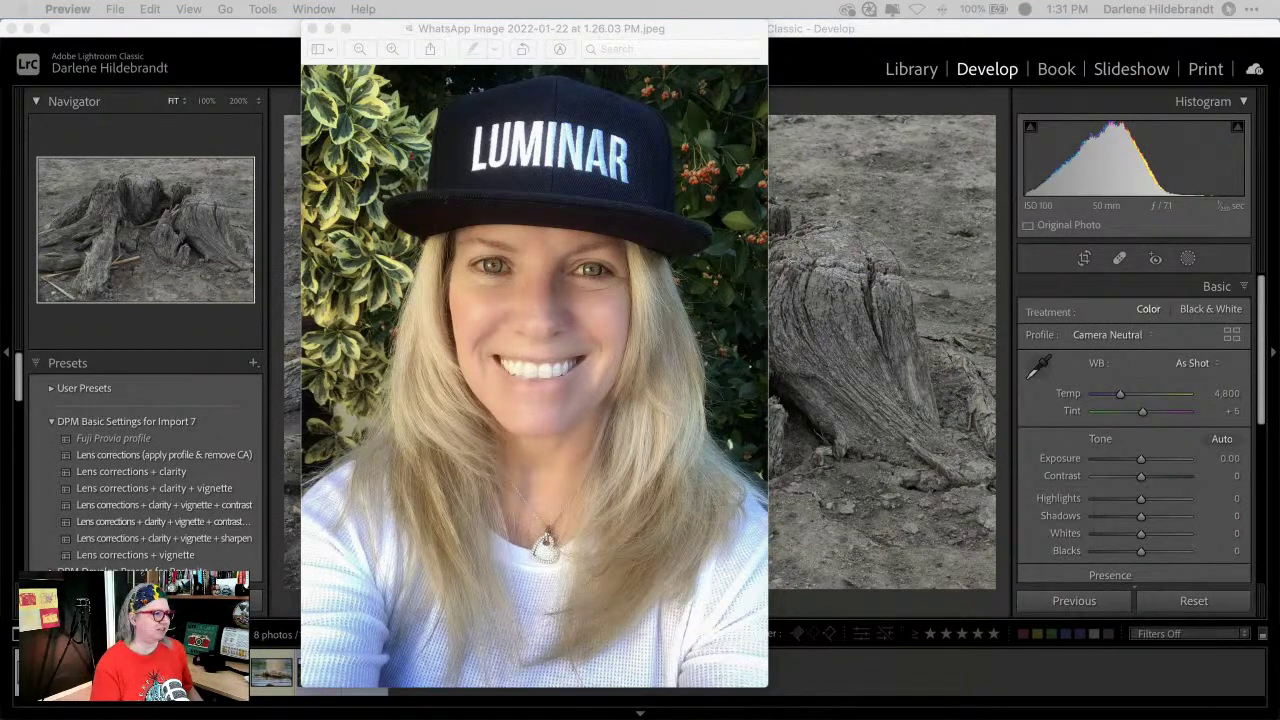
click(718, 143)
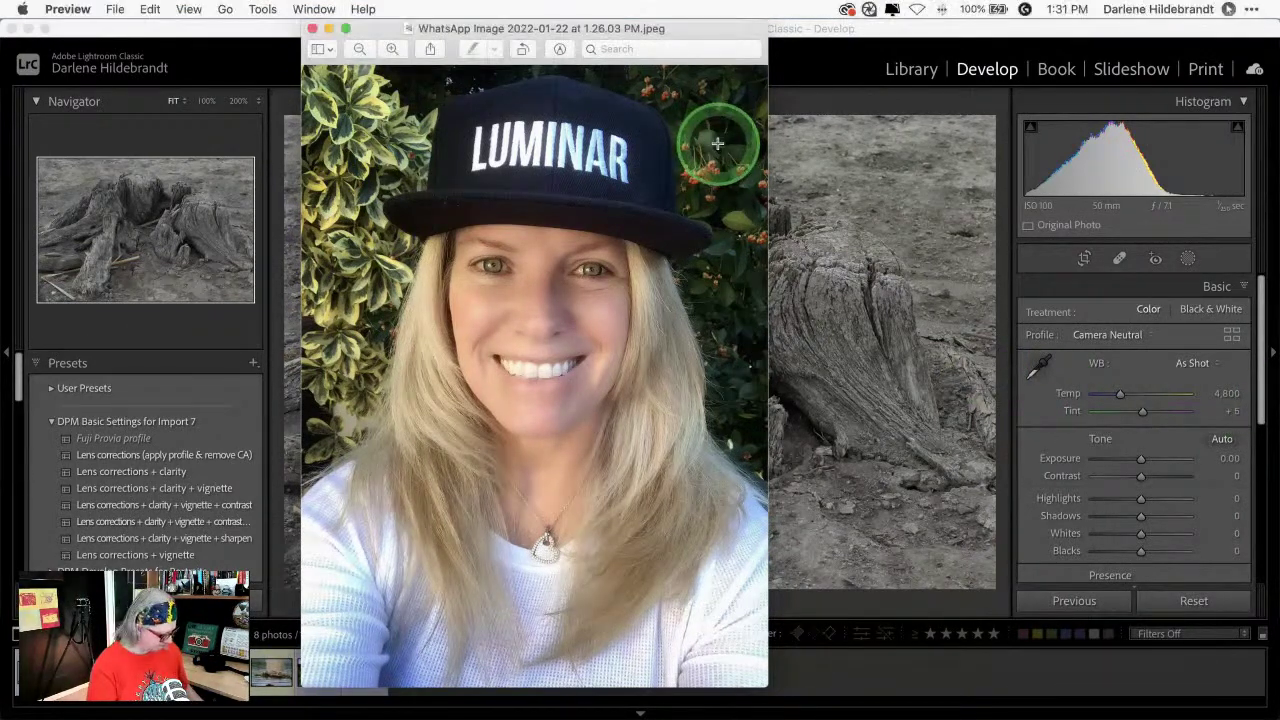
key(super+w)
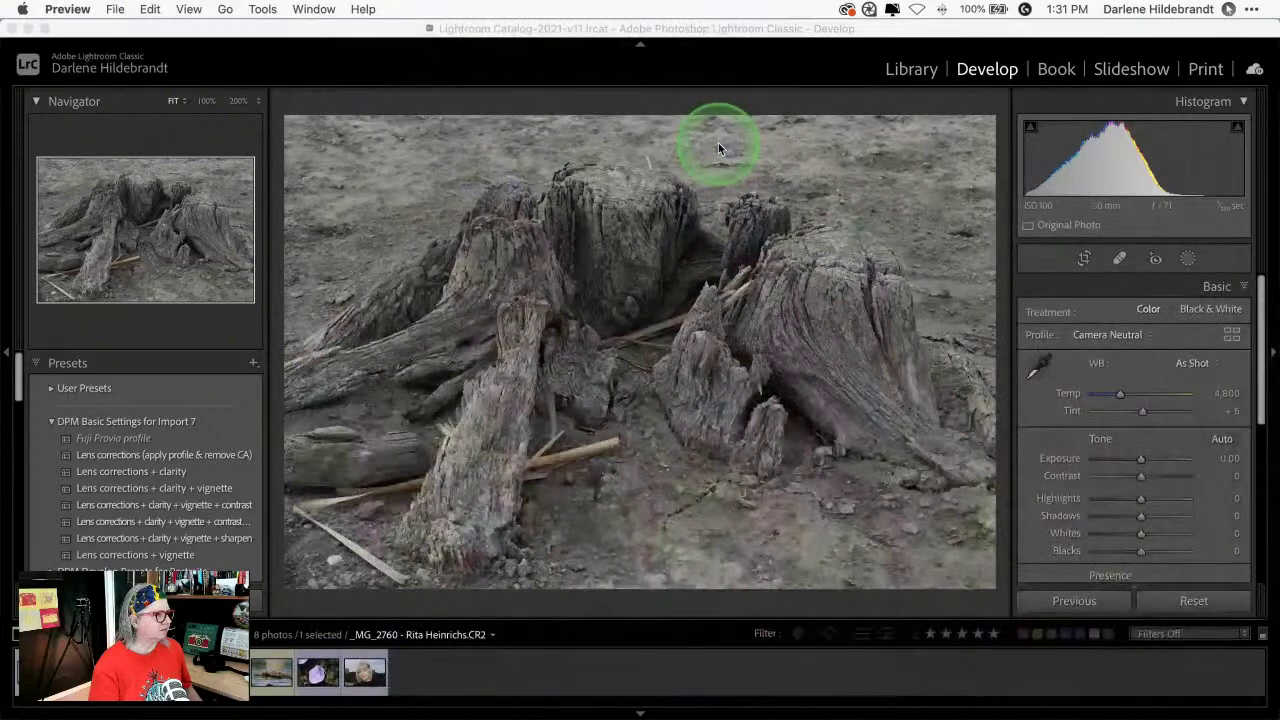
click(705, 100)
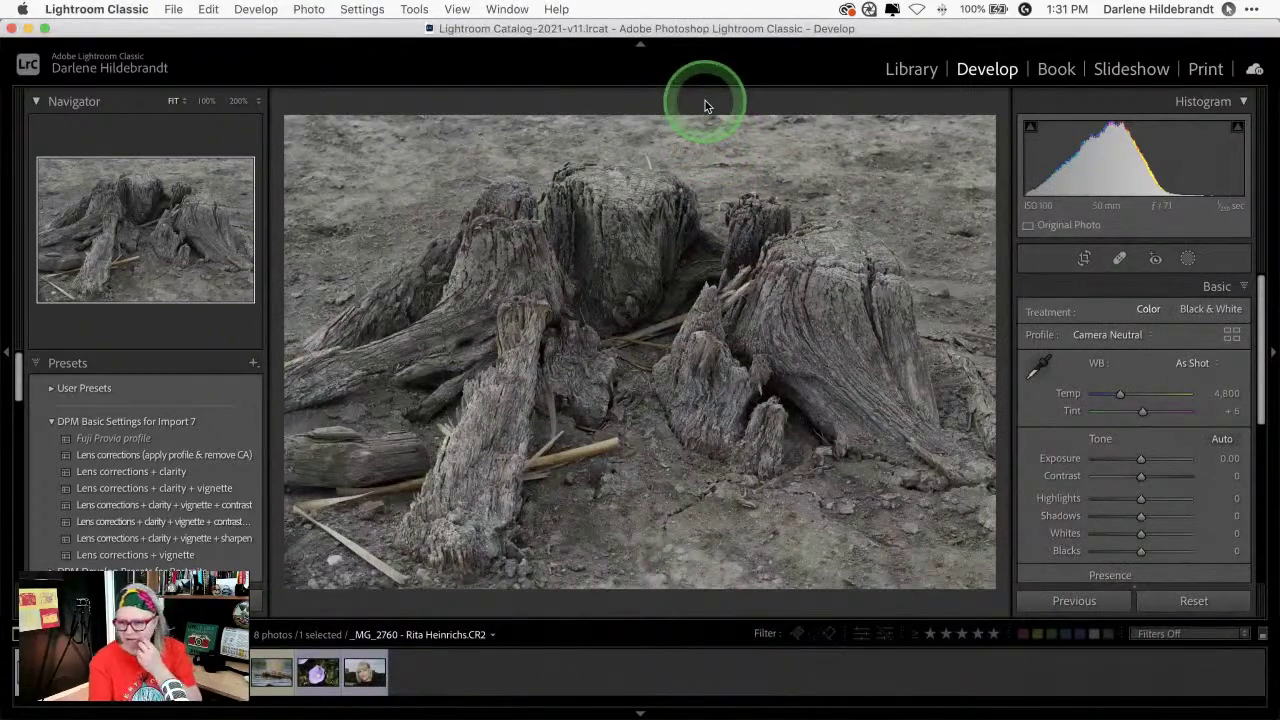
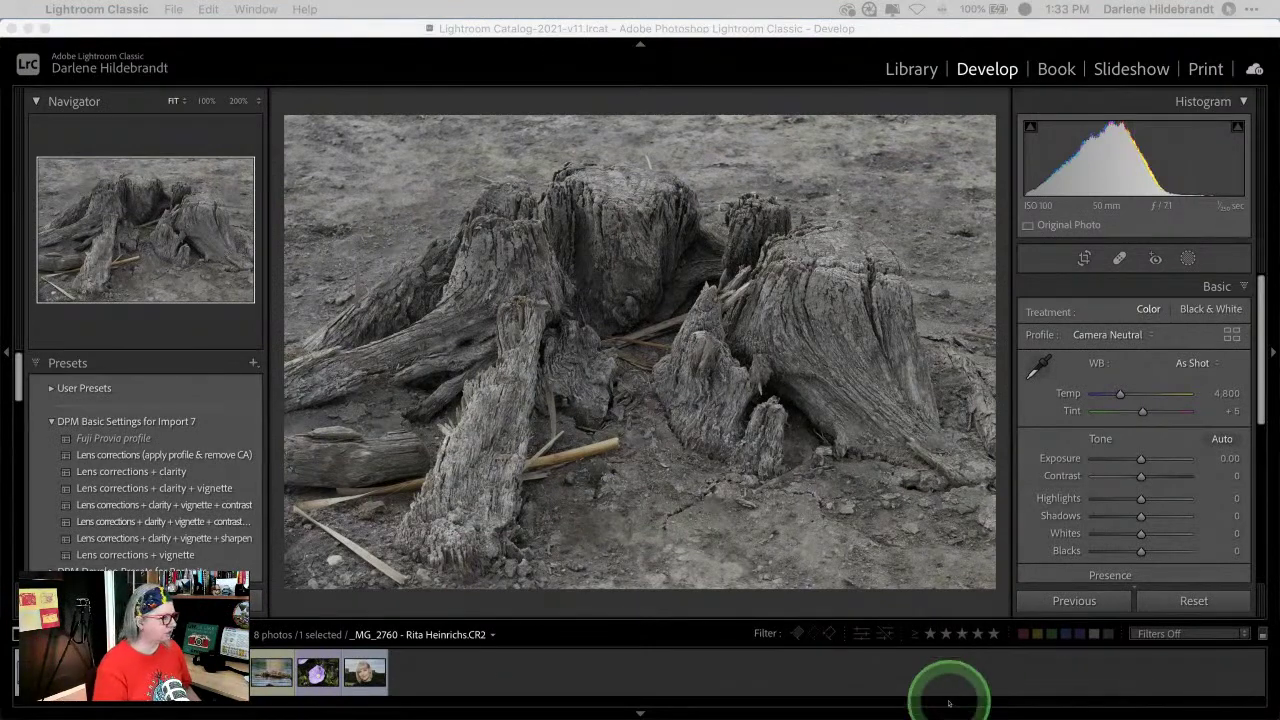
- Show the stump photo's file and exposure details in the info overlay, and hide the overlay again
click(836, 603)
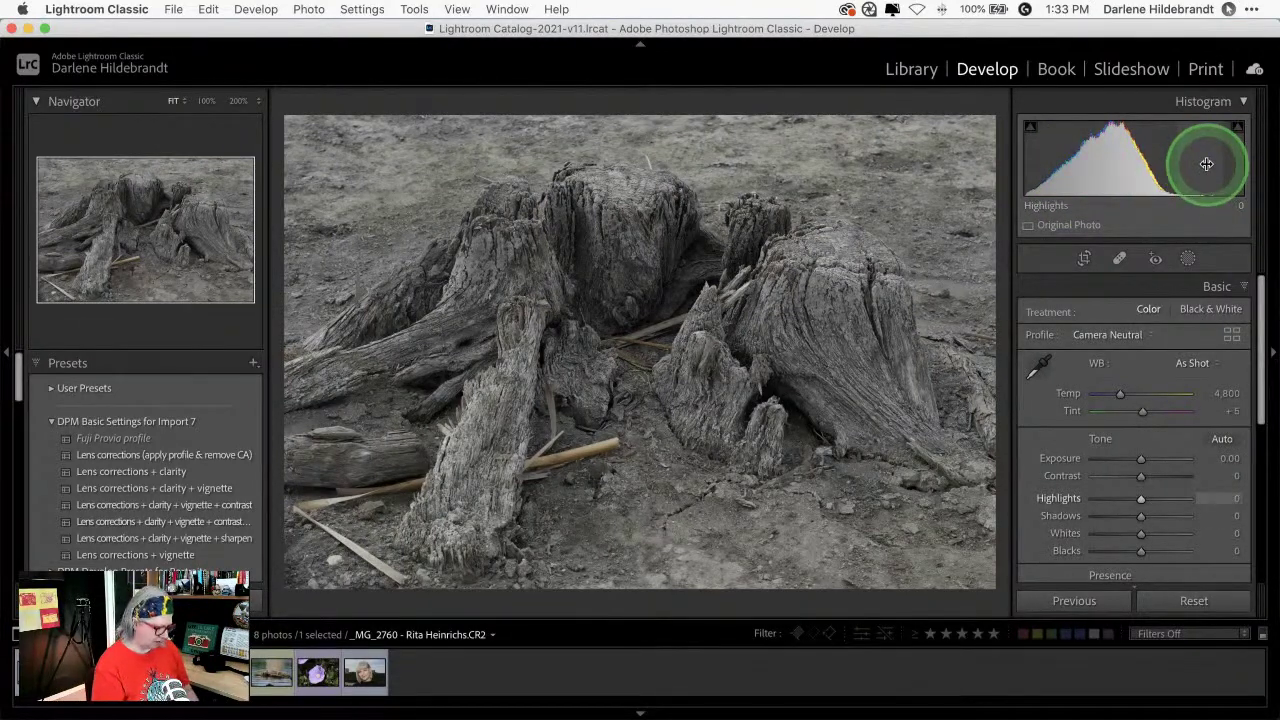
key(i)
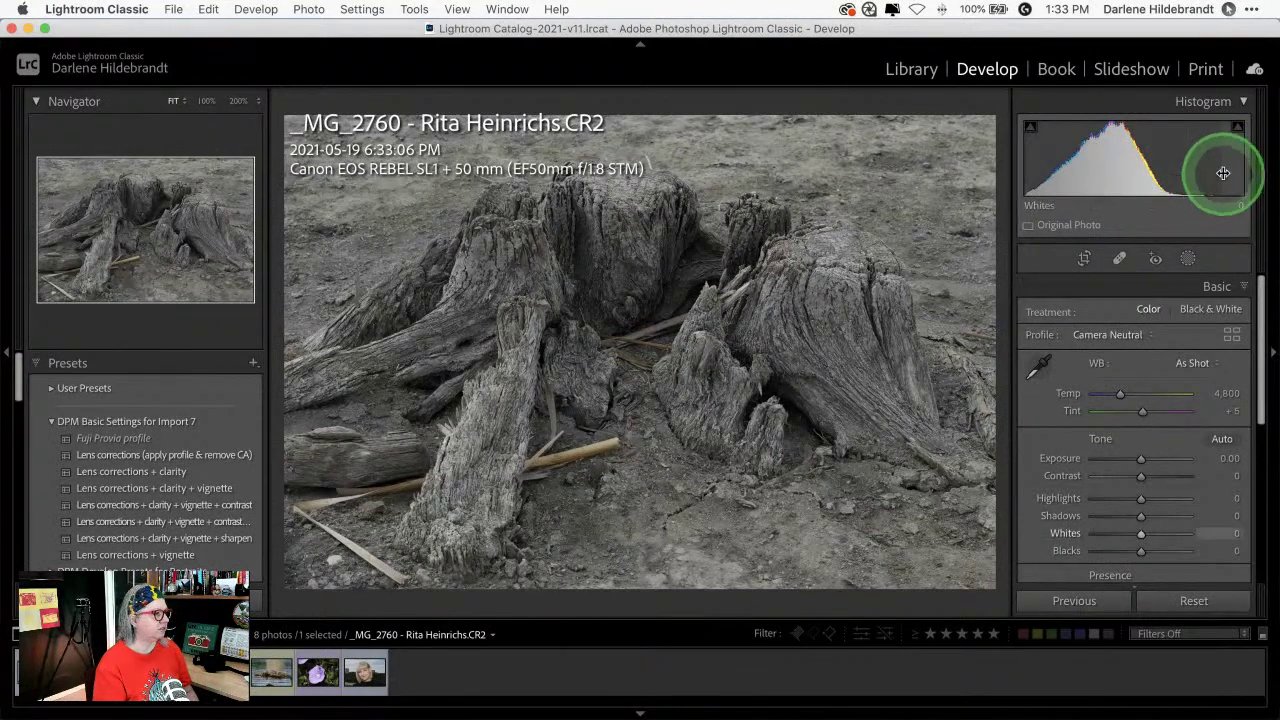
key(i)
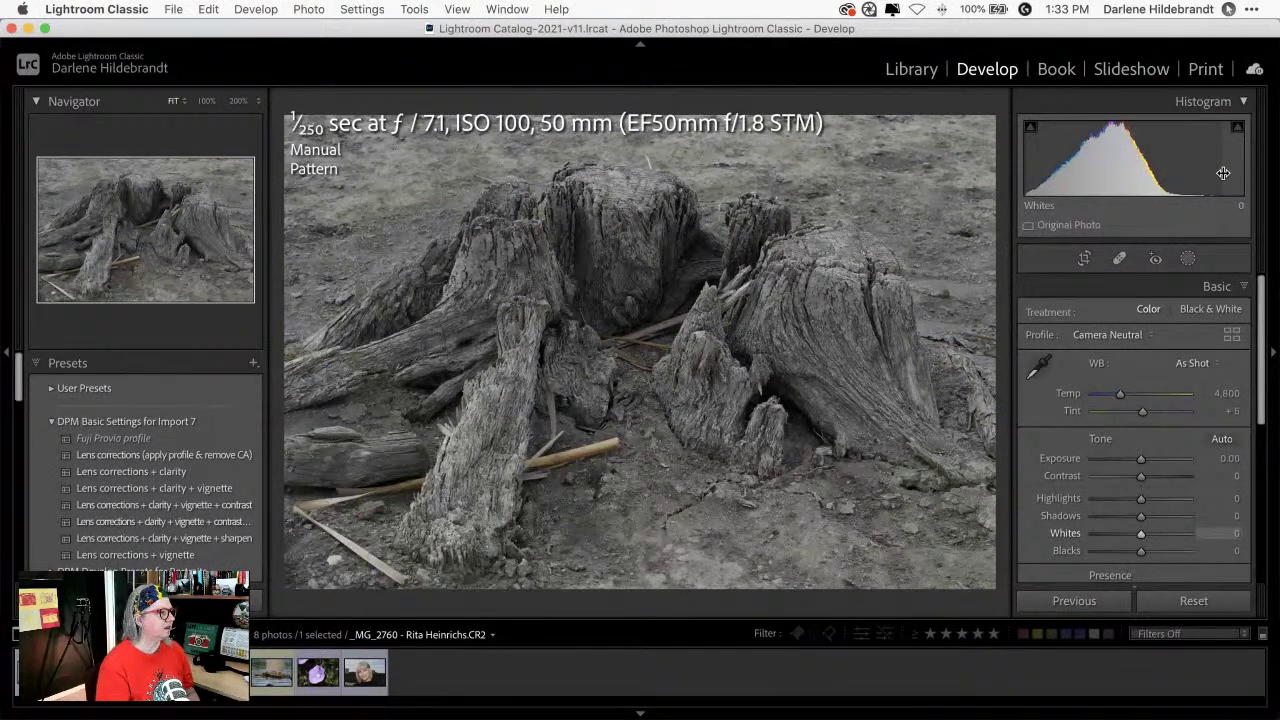
click(1222, 174)
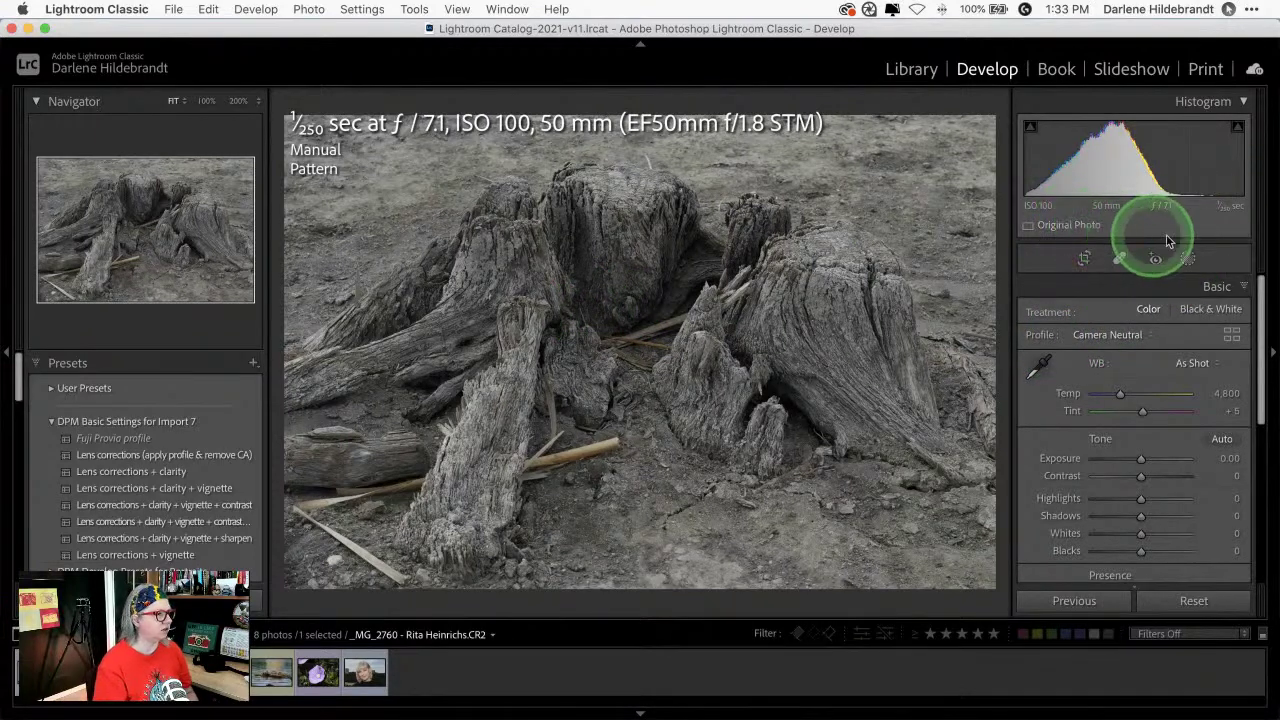
key(i)
key(i)
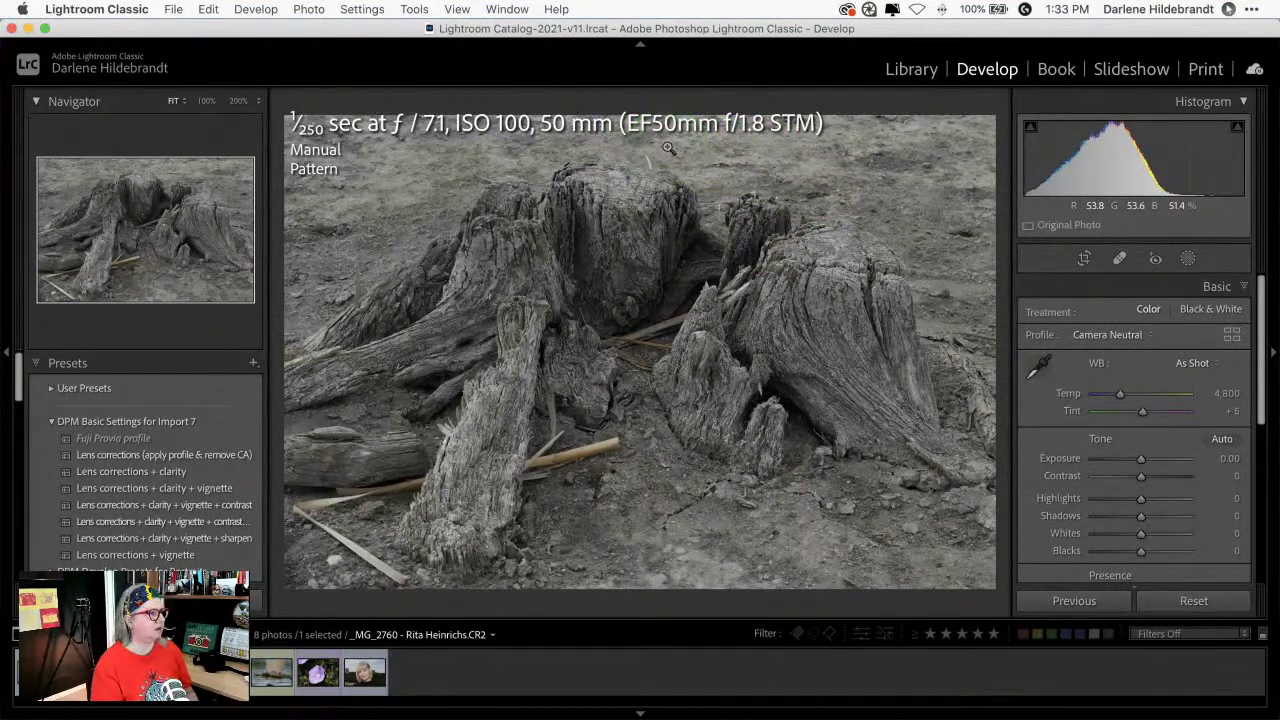
key(i)
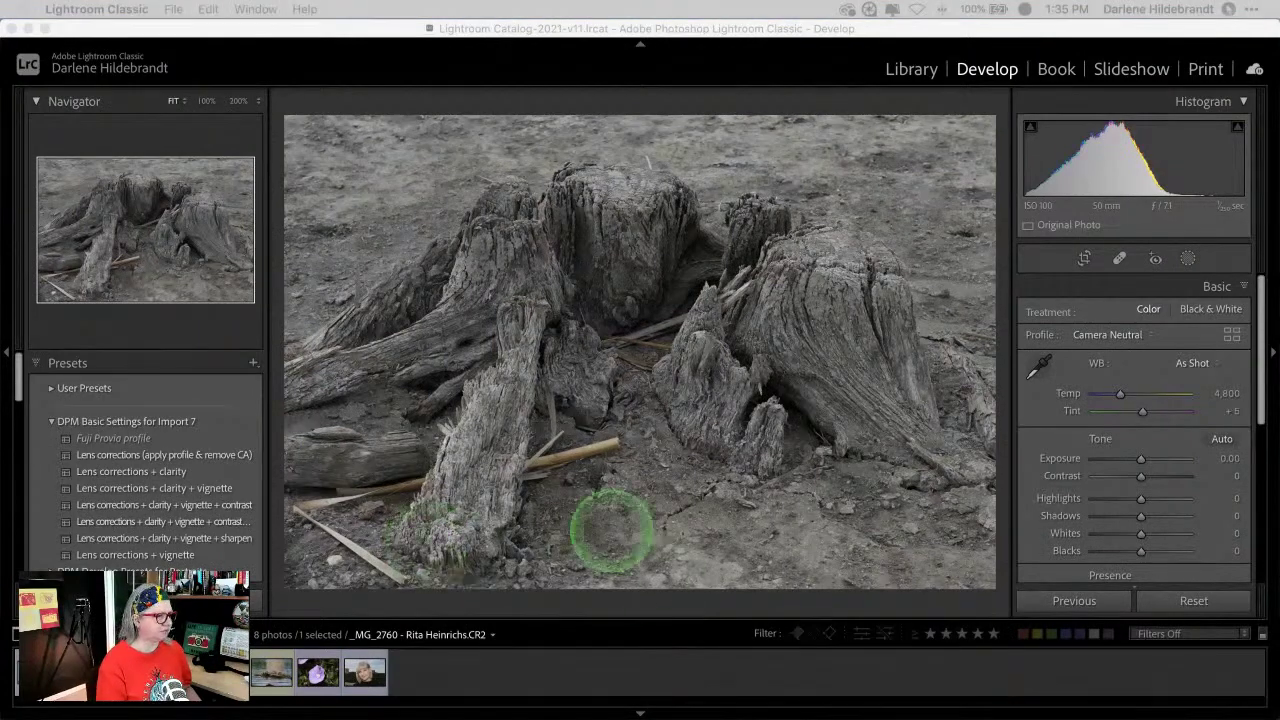
- Check which profiles are available for the stump photo and close the list with Camera Neutral kept
click(1190, 338)
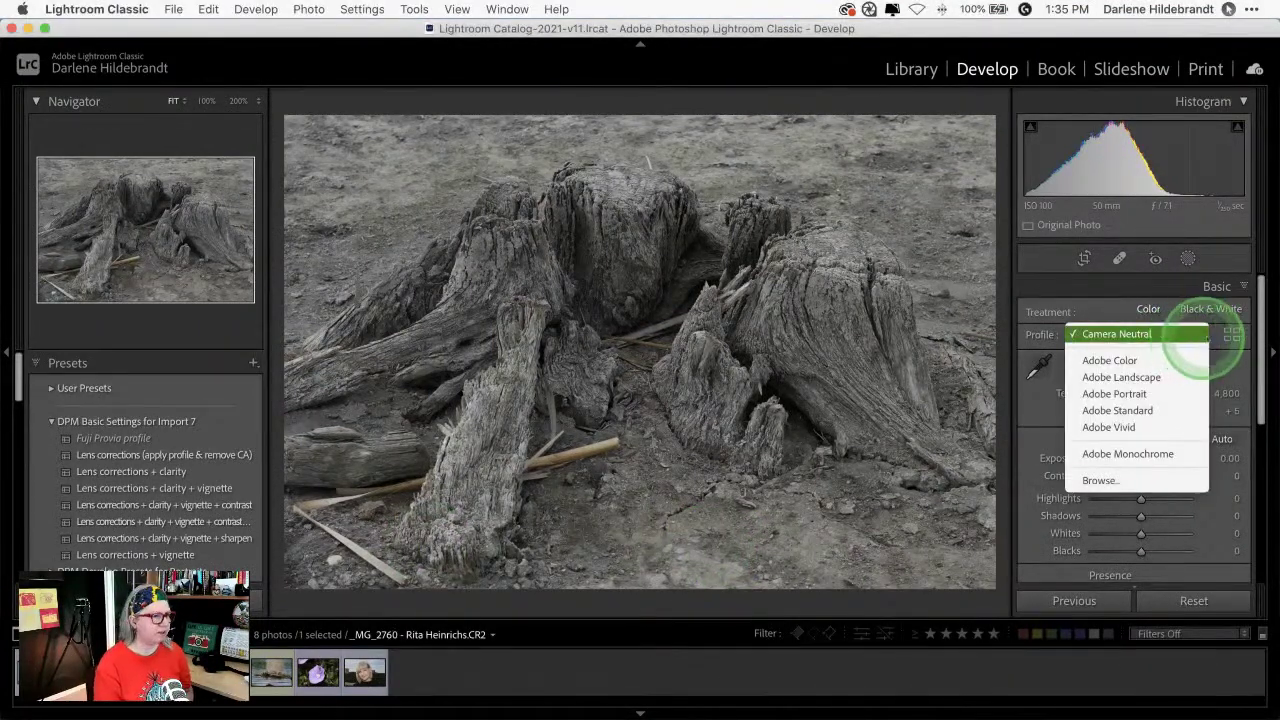
click(1224, 339)
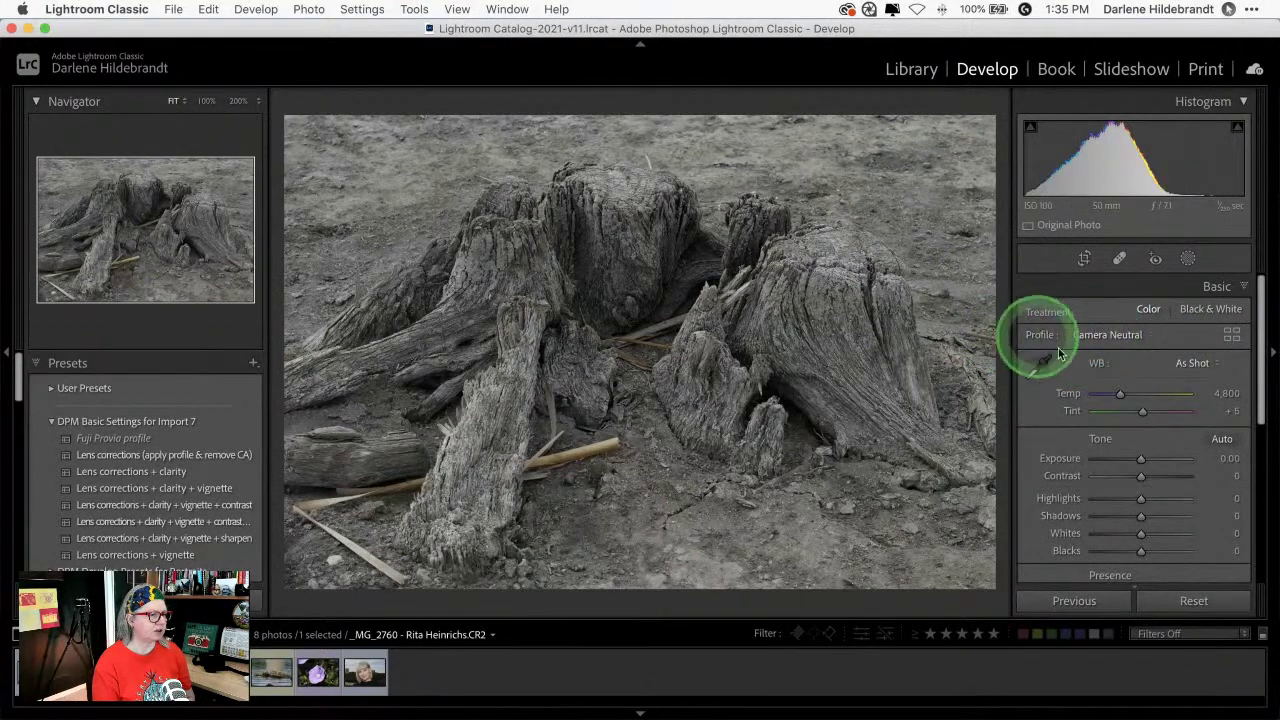
- Look through the profile list and the Profile Browser, keeping Camera Neutral for the stump photo
click(1104, 336)
click(1104, 336)
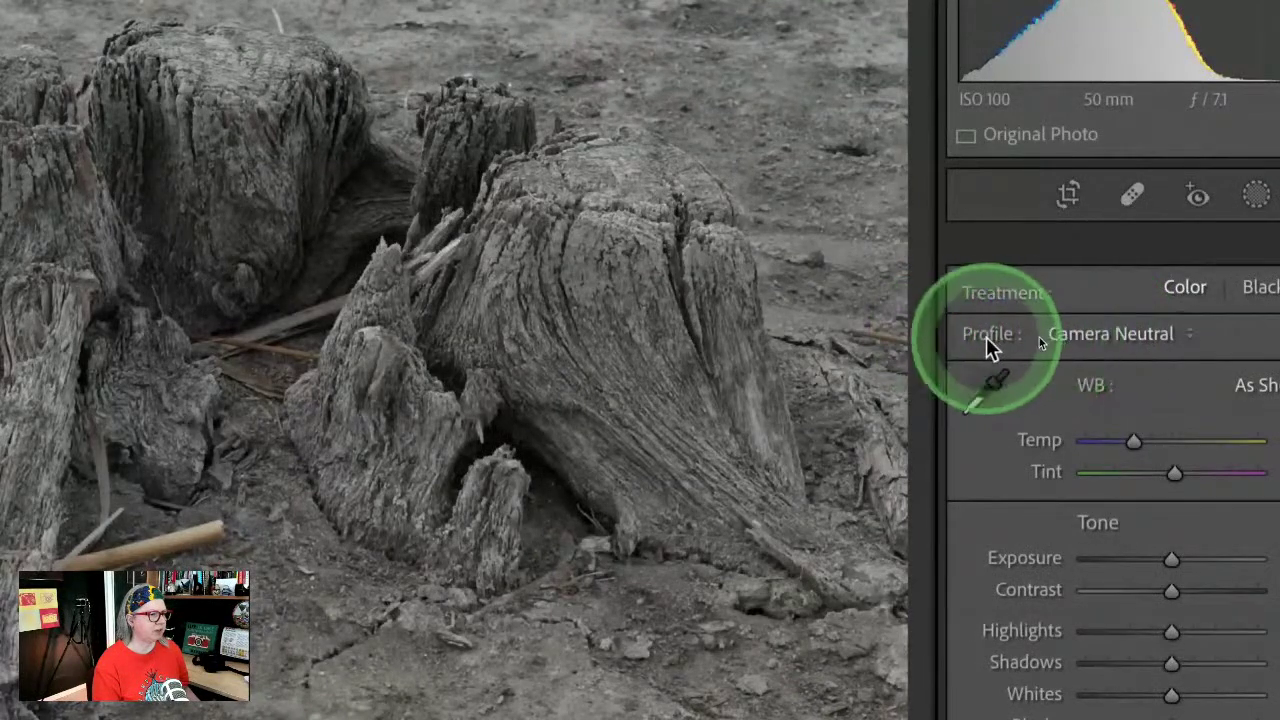
click(1098, 345)
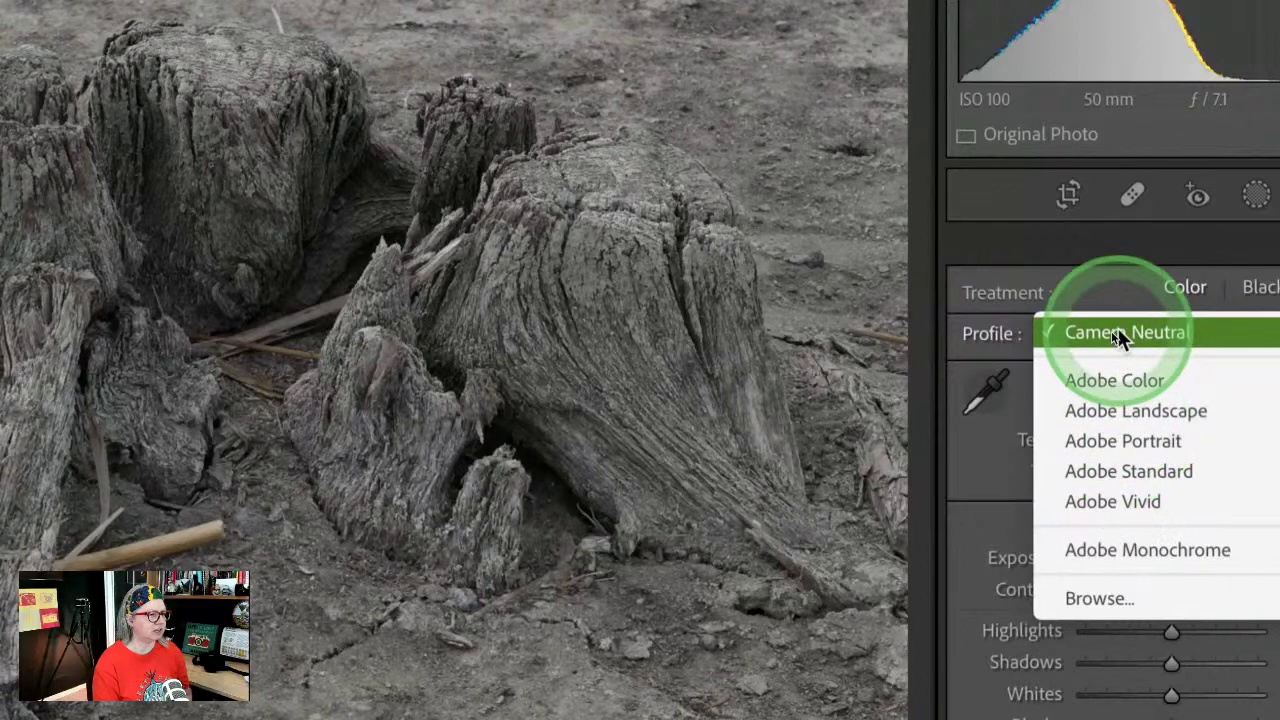
click(1116, 332)
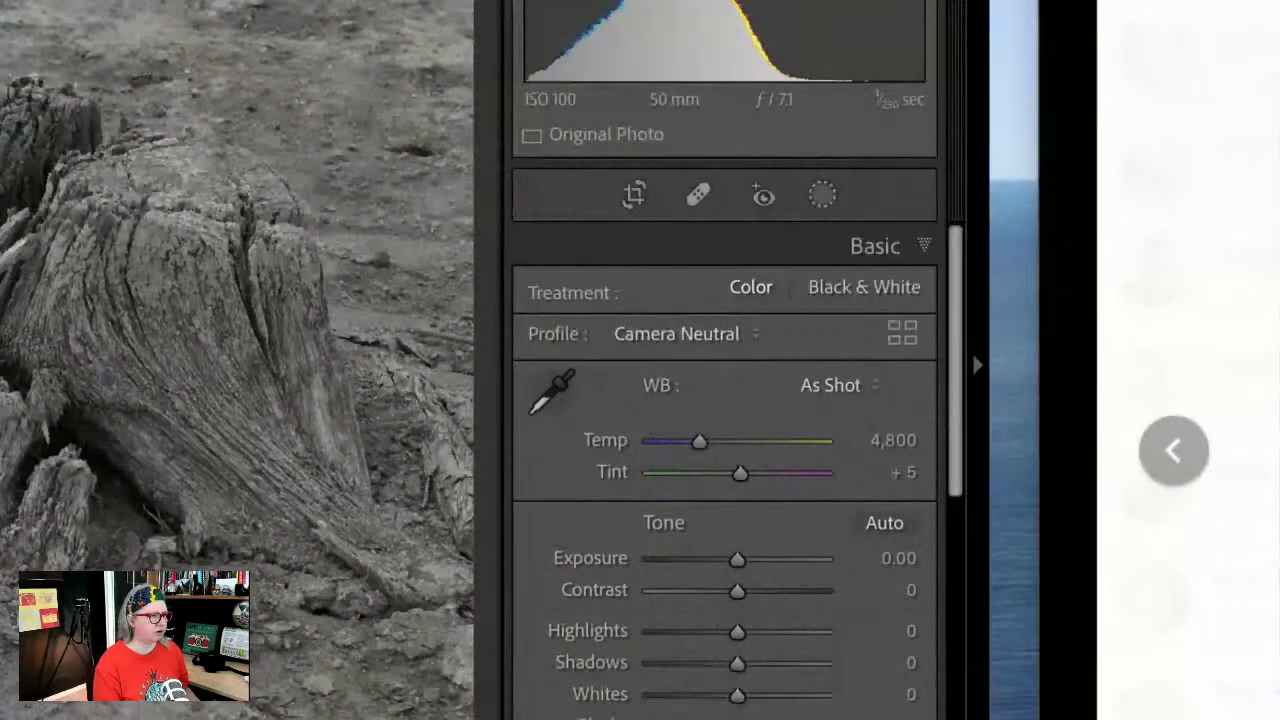
click(1175, 288)
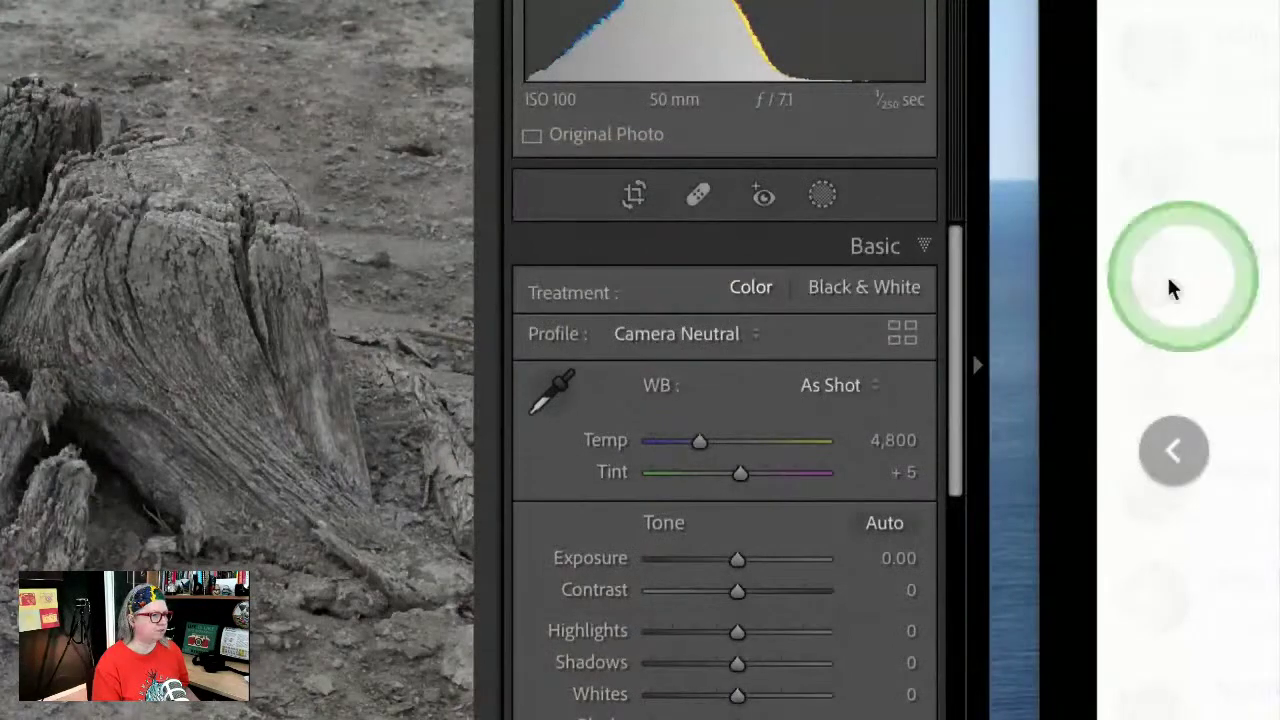
click(902, 333)
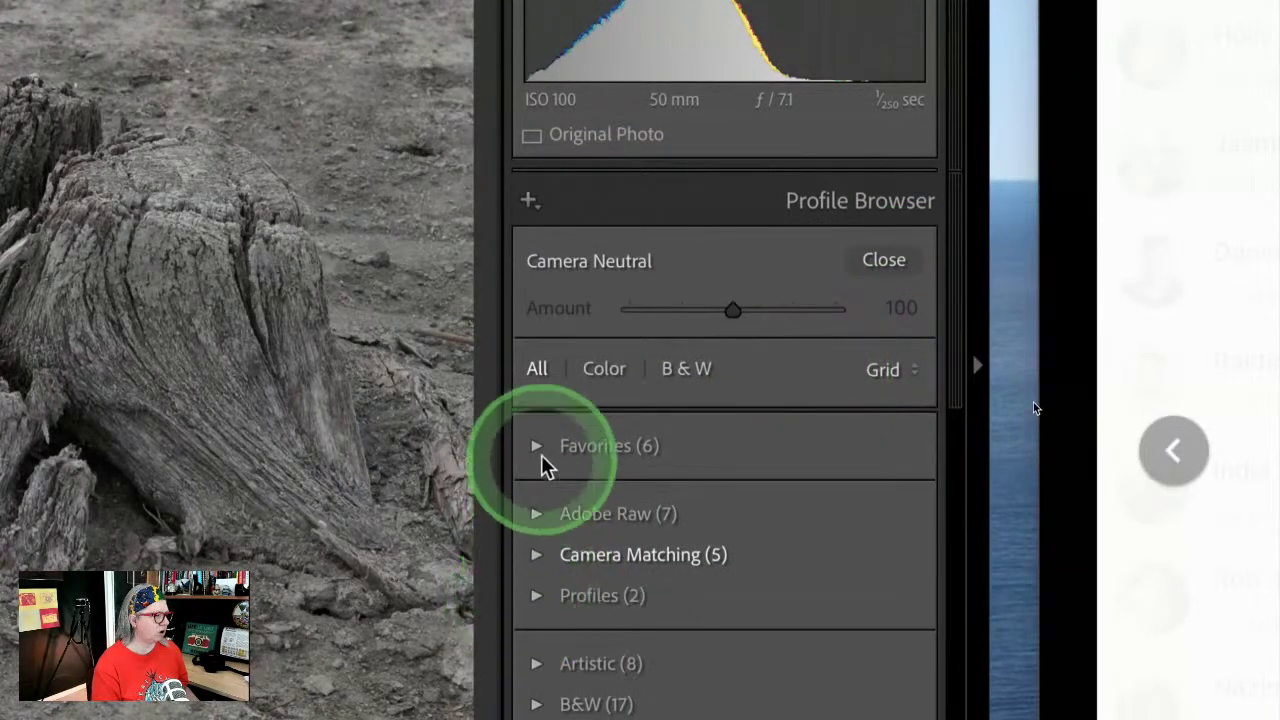
click(886, 262)
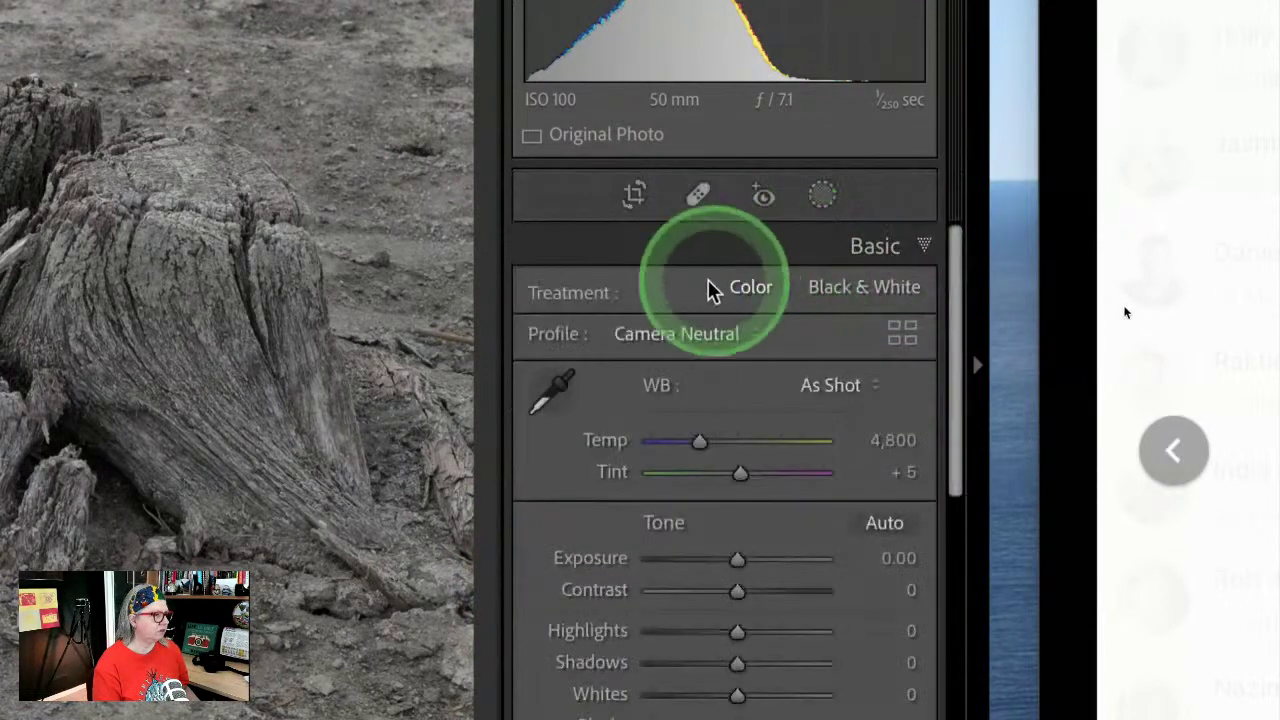
- Browse the Camera Matching profiles, apply Camera Landscape to the stump photo and close the Profile Browser
click(688, 338)
click(672, 601)
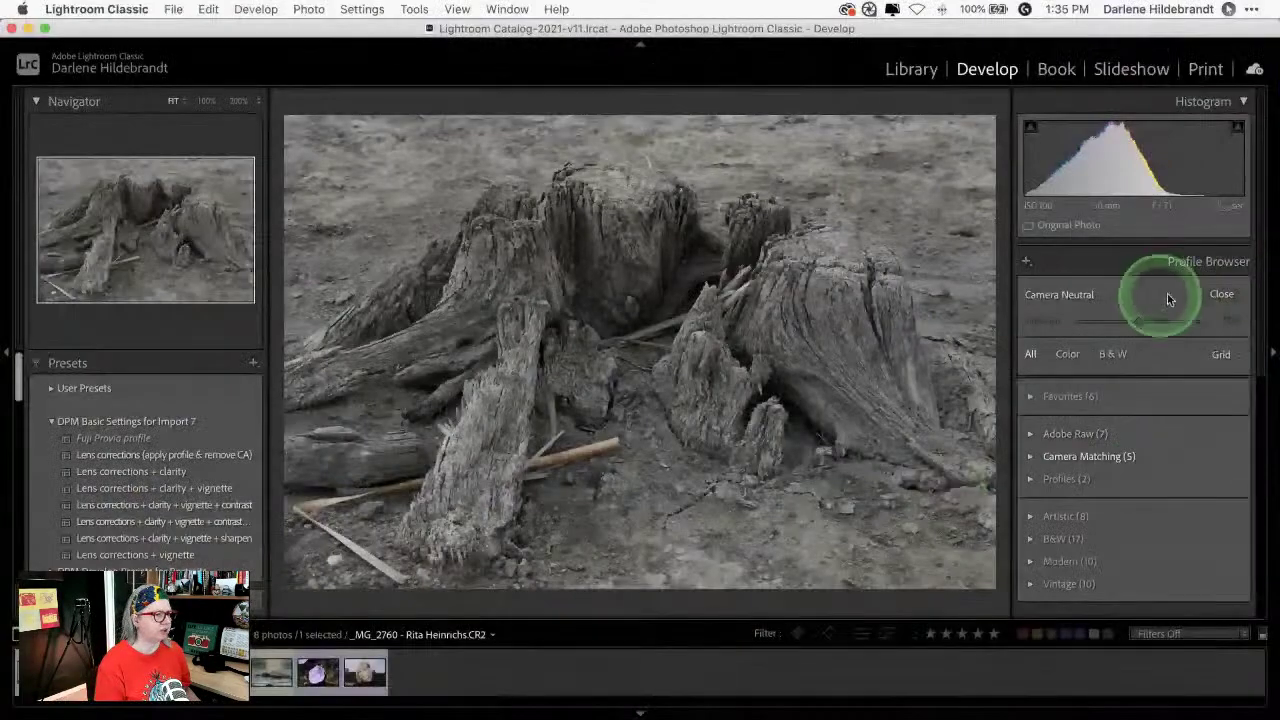
click(1031, 457)
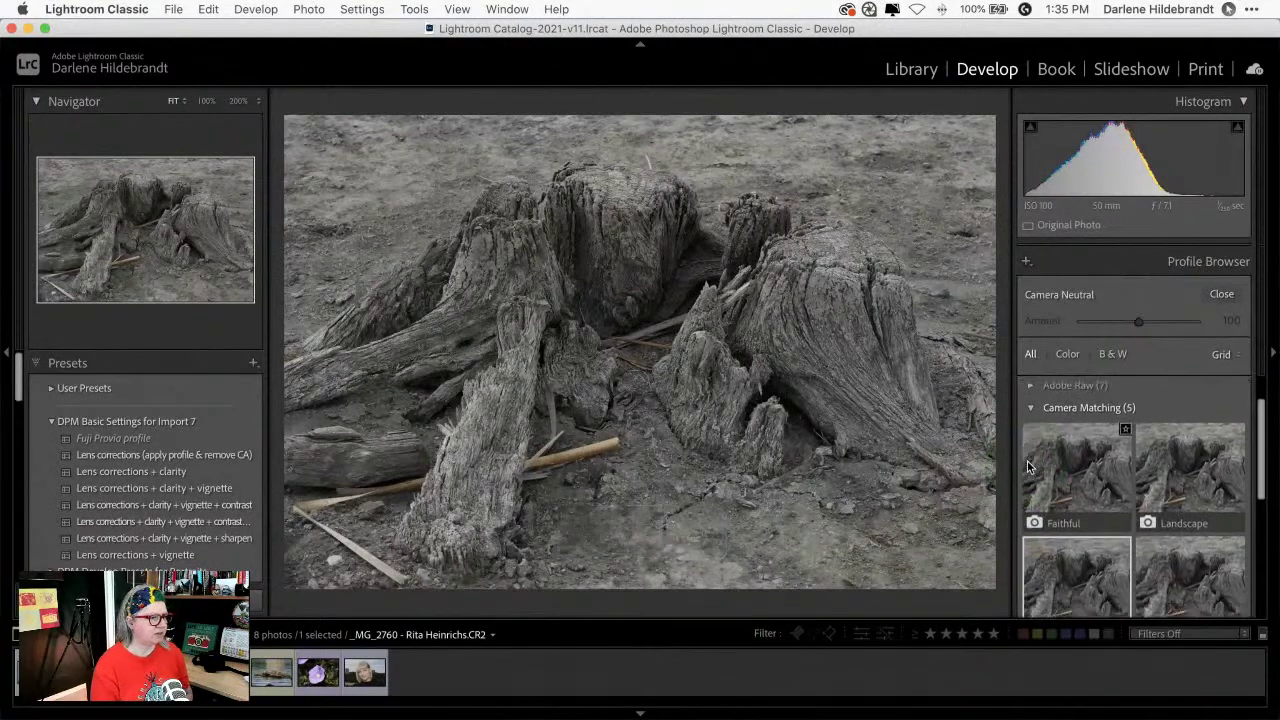
scroll(1027, 466, down, 2)
click(1080, 515)
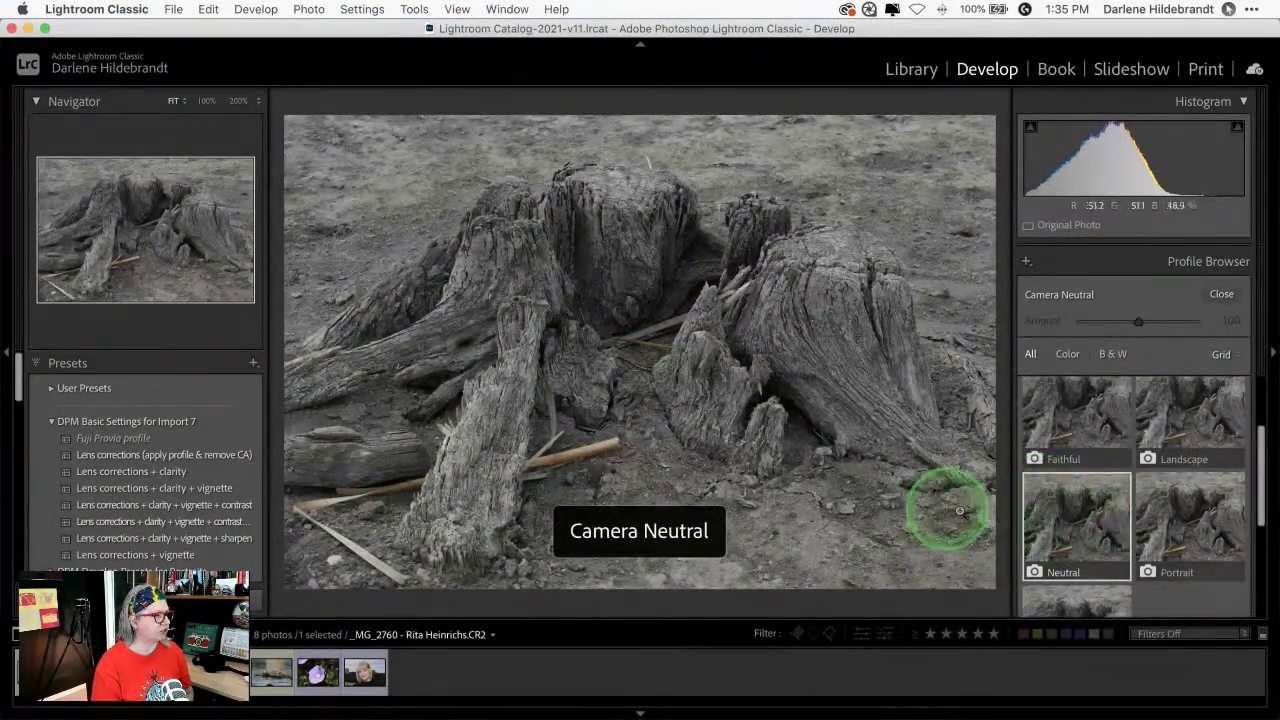
scroll(1178, 516, down, 2)
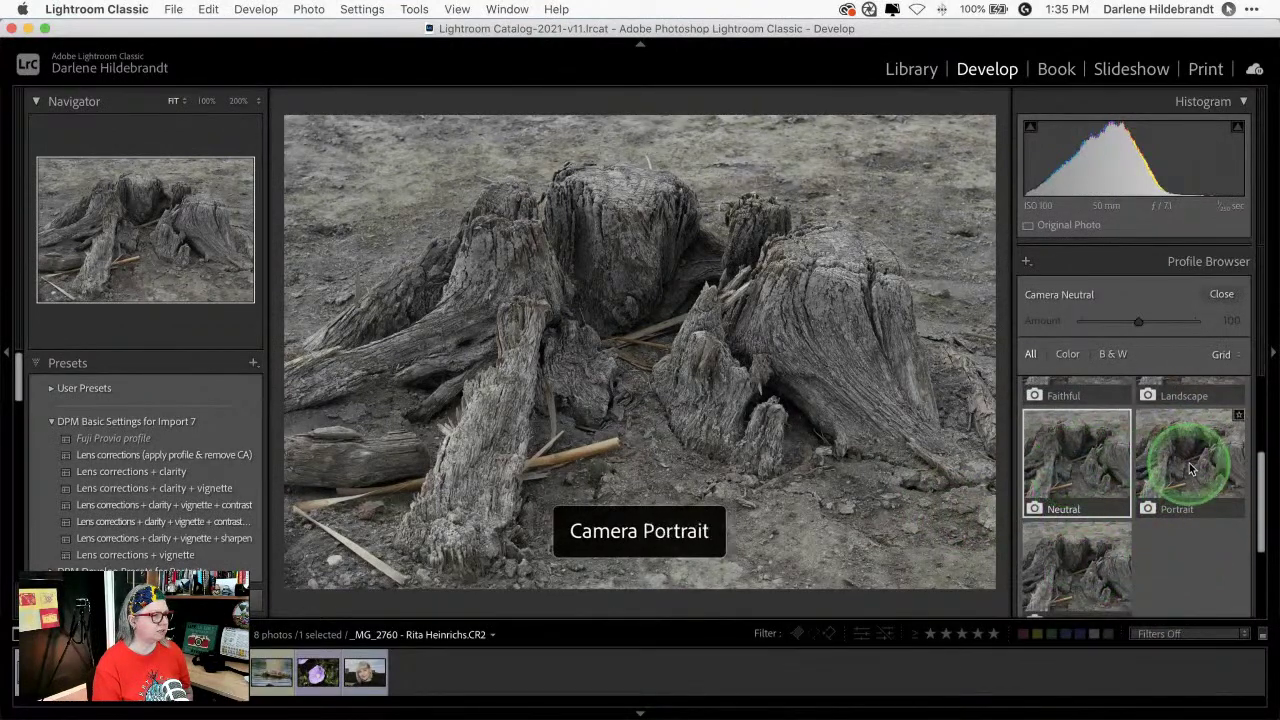
scroll(1190, 468, up, 3)
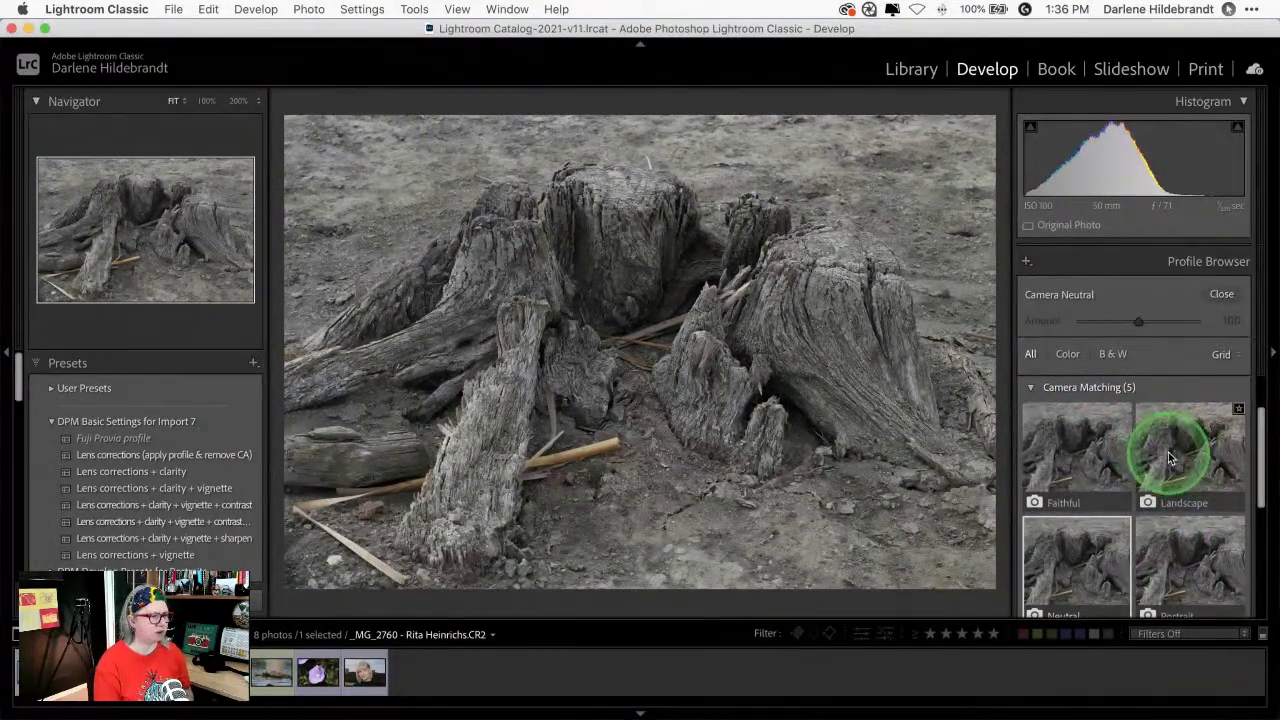
click(1184, 475)
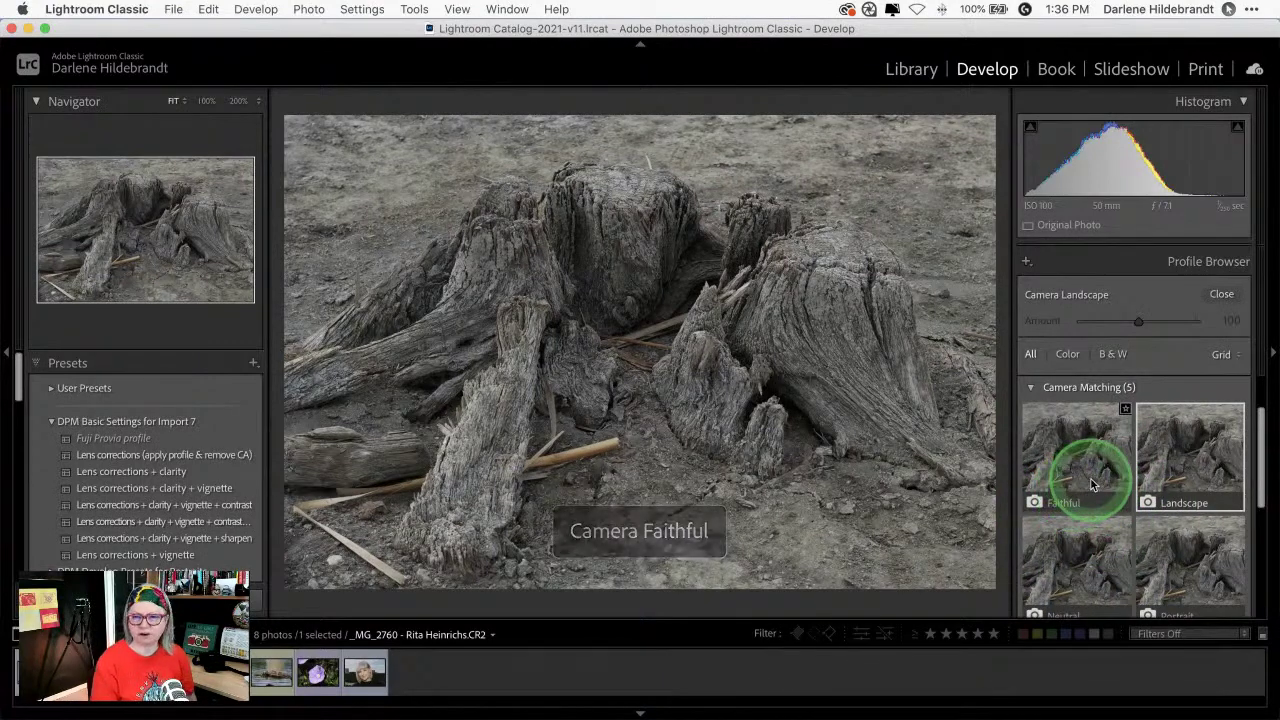
click(1221, 294)
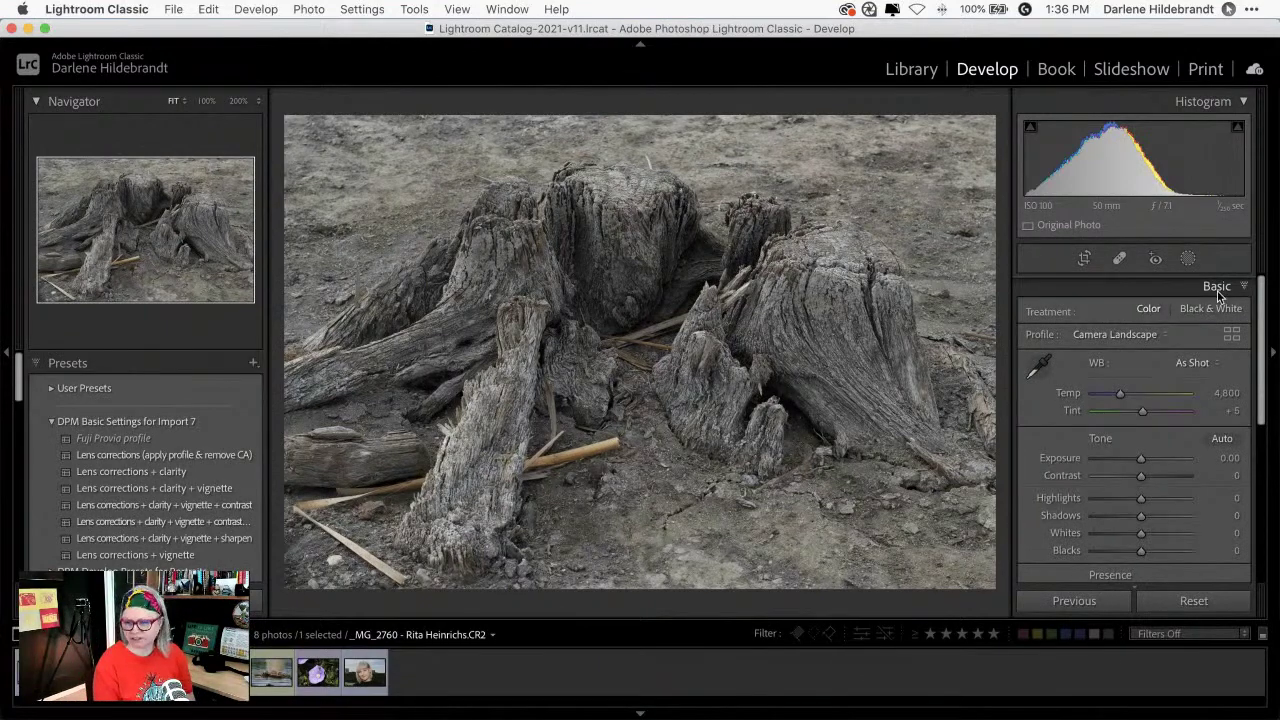
drag(1231, 287, 1245, 289)
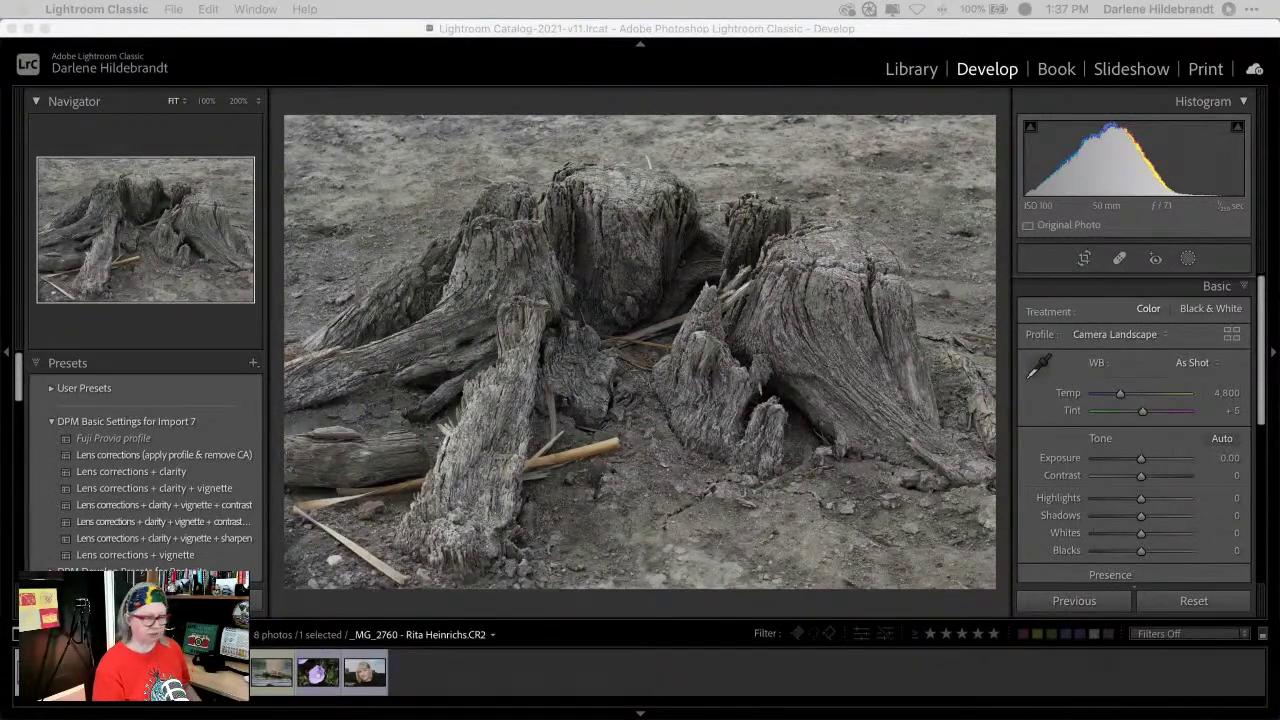
- Set Whites to +55 and Blacks with the automatic adjustment, and lower Blacks further to -39
click(796, 599)
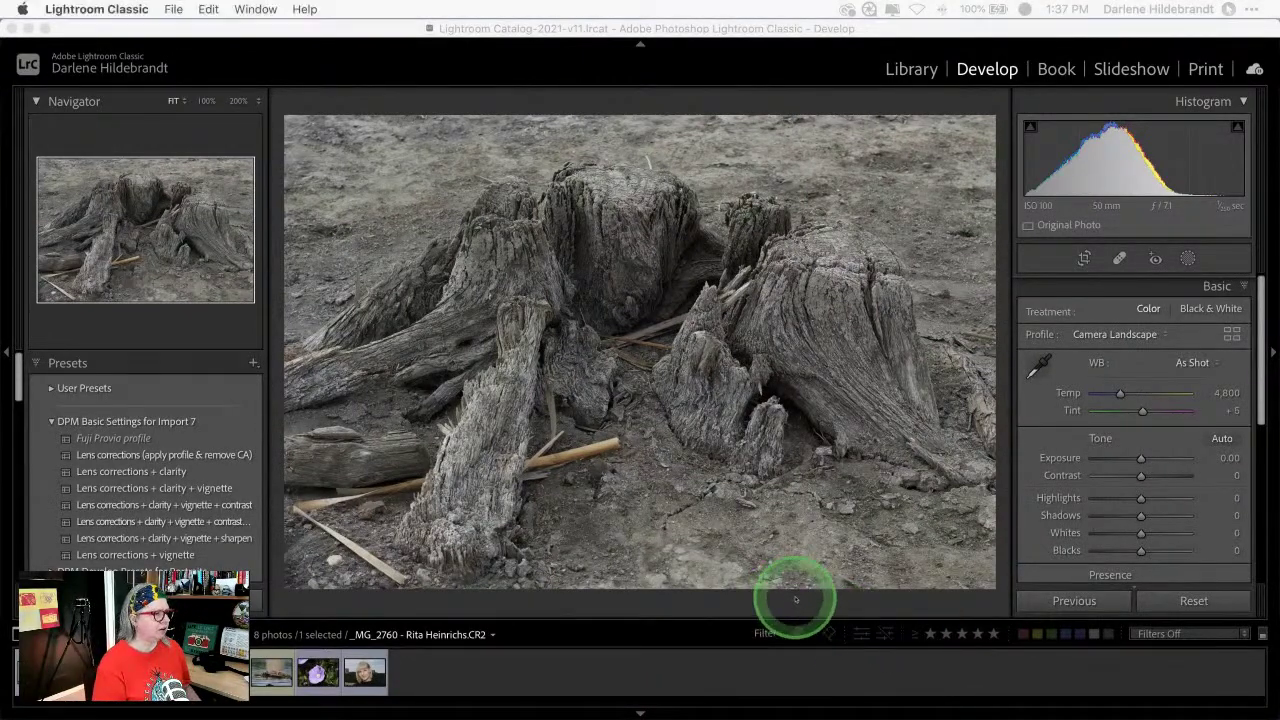
scroll(1165, 401, down, 2)
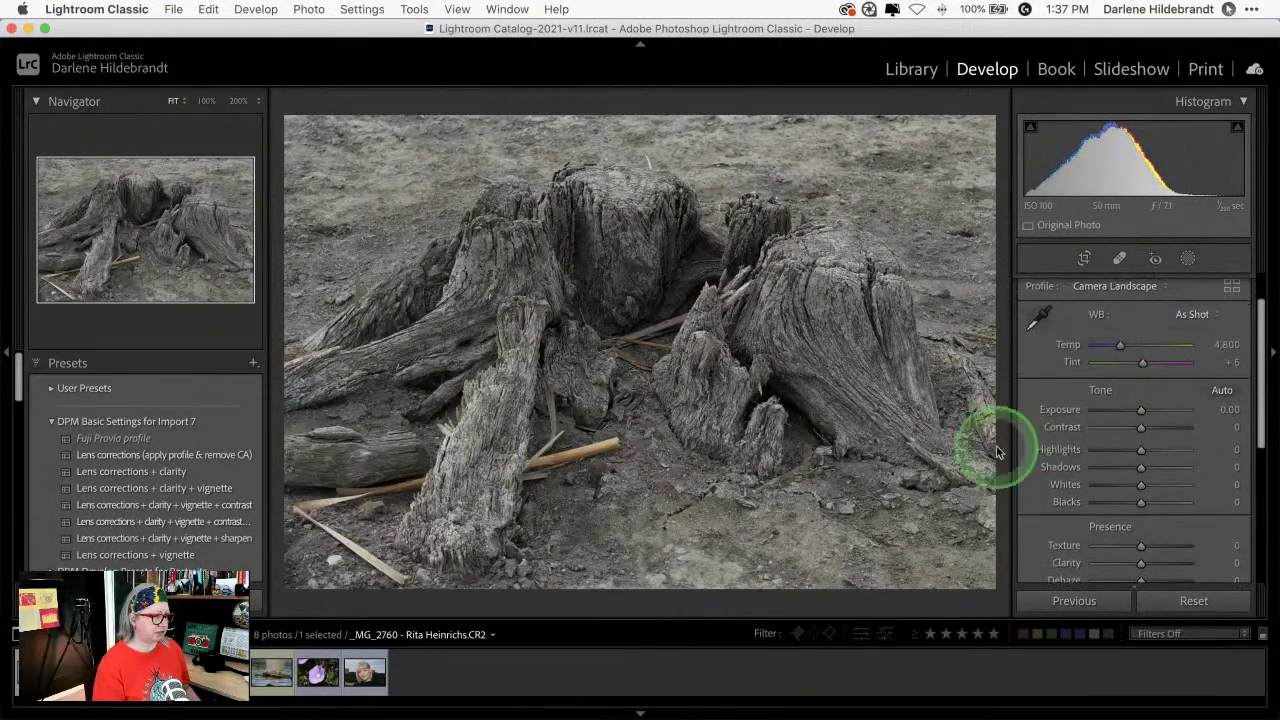
shift+double_click(1063, 486)
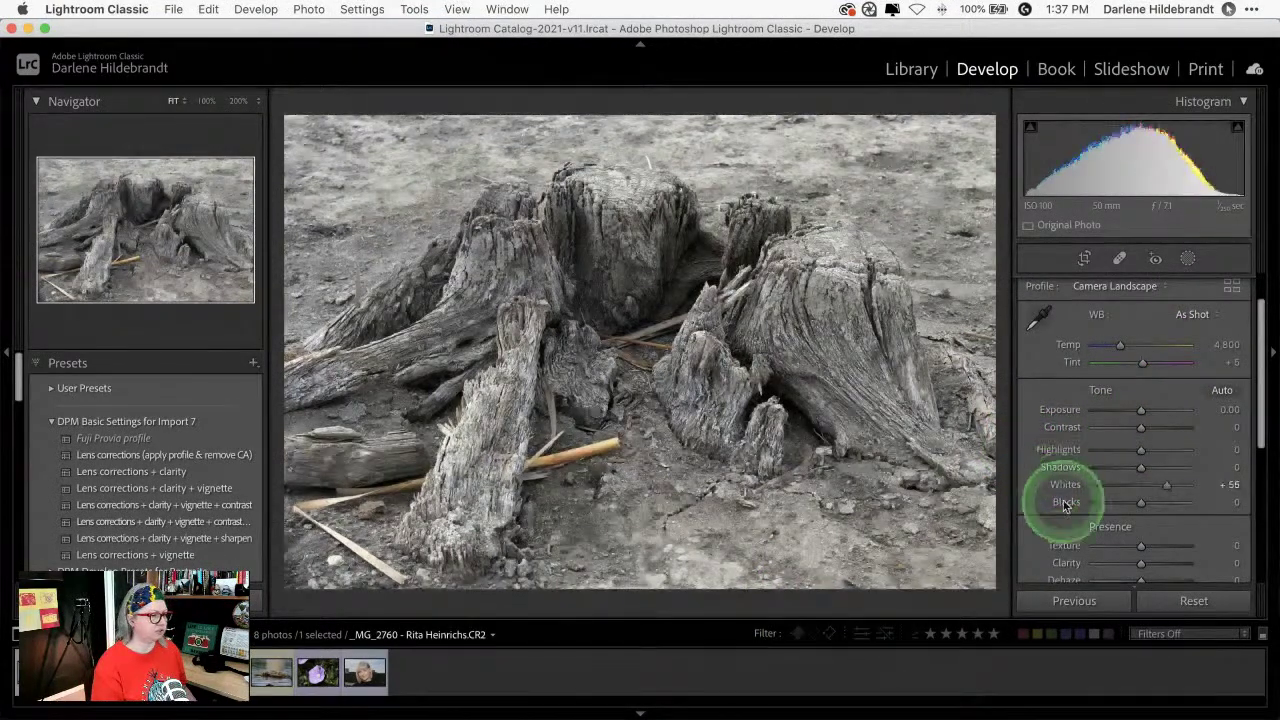
shift+double_click(1063, 501)
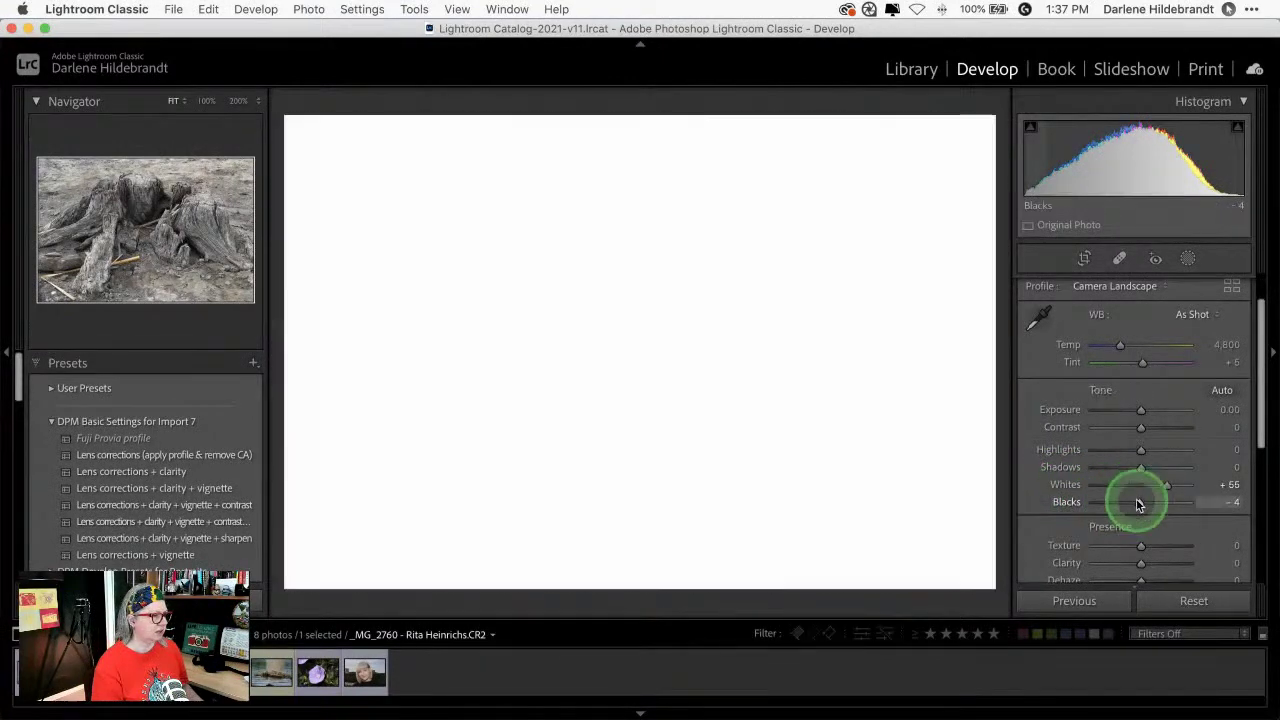
drag(1137, 503, 1120, 503)
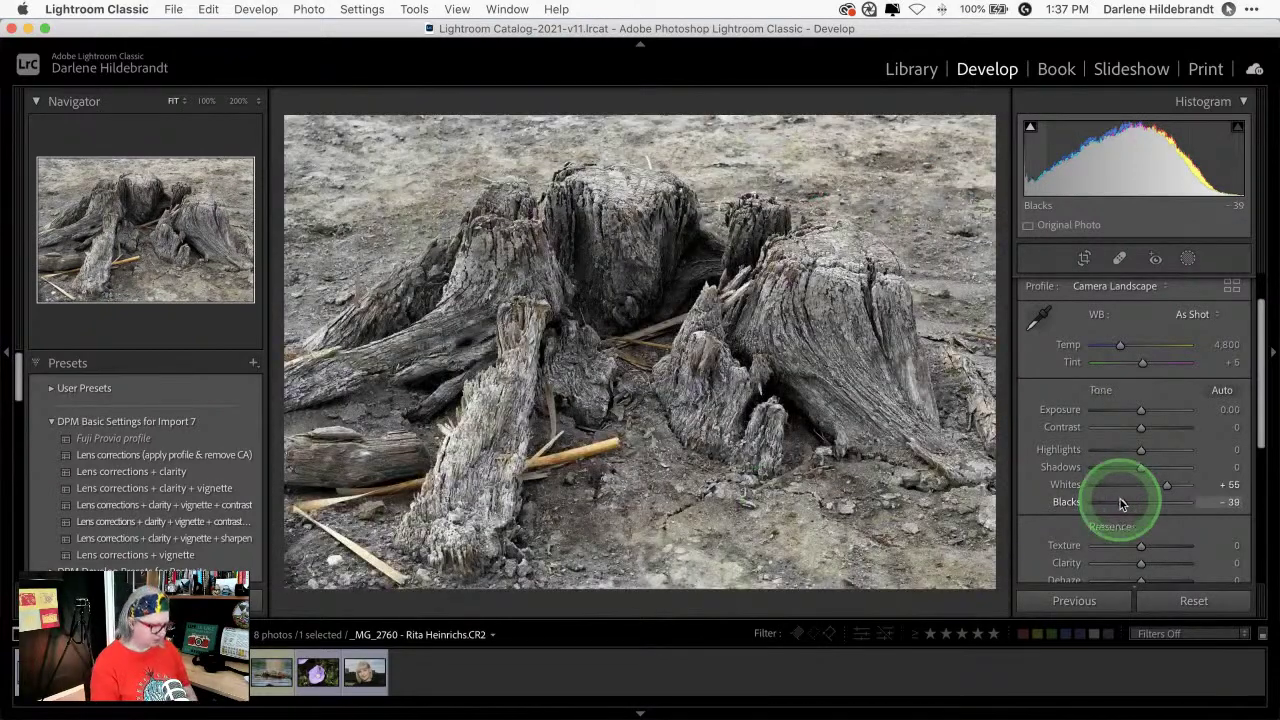
- Compare the stump photo before and after the tonal edits, ending on the edited version
key(backslash)
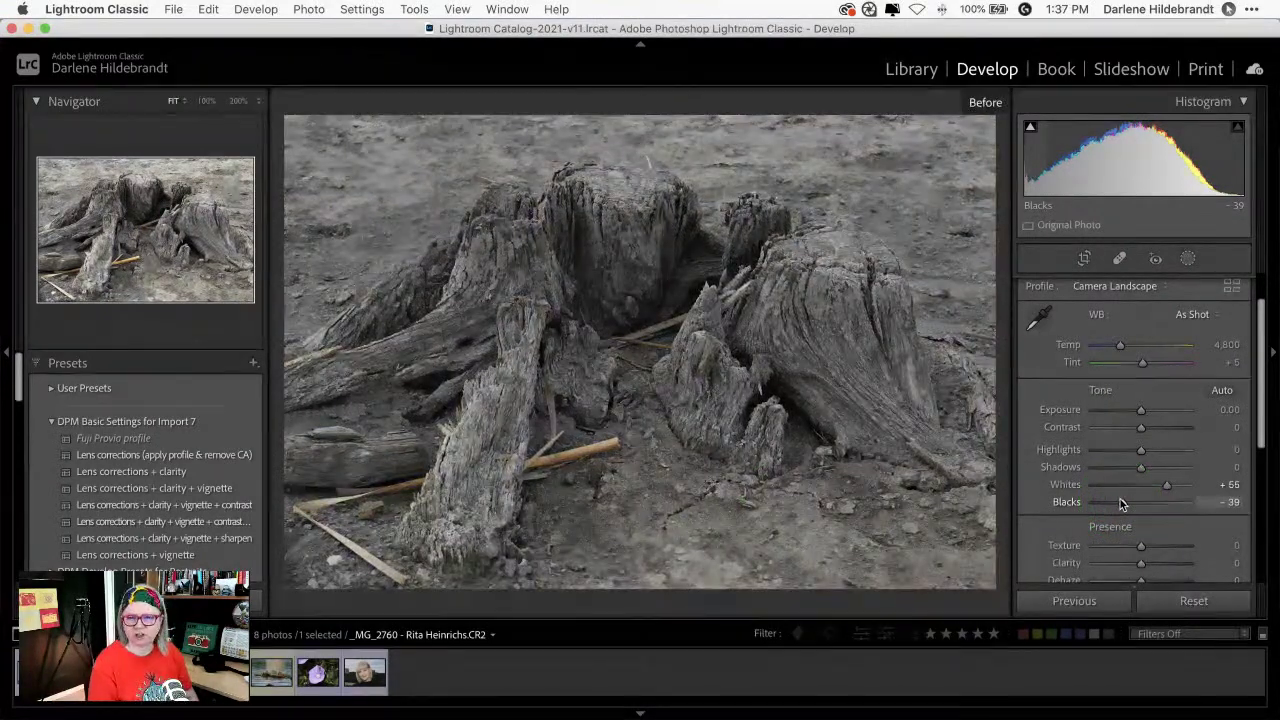
key(backslash)
click(1065, 500)
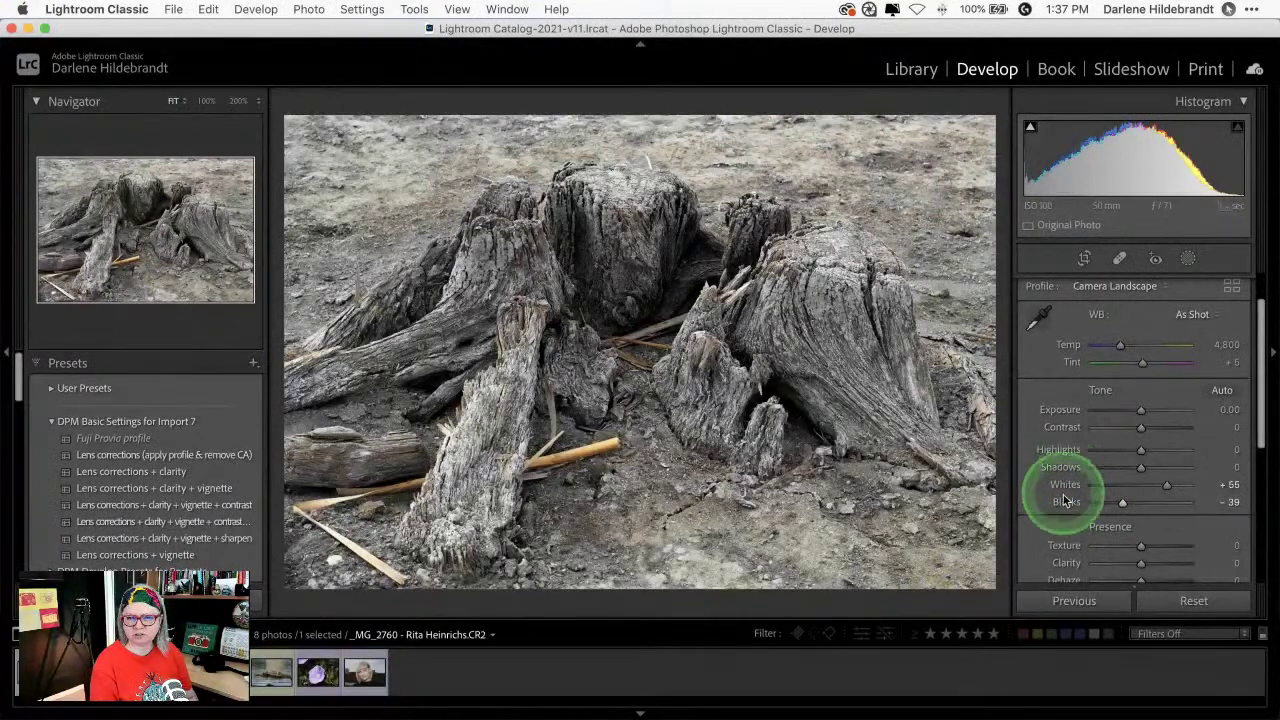
key(backslash)
key(backslash)
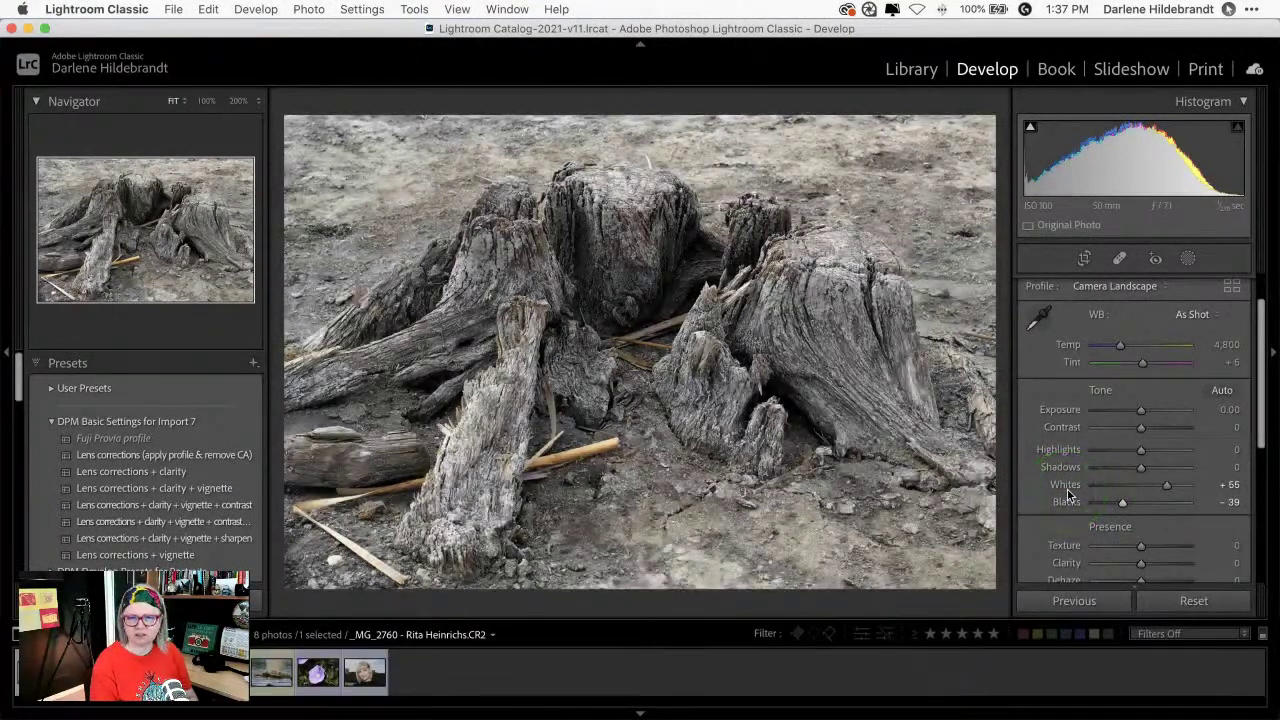
drag(1066, 492, 1226, 203)
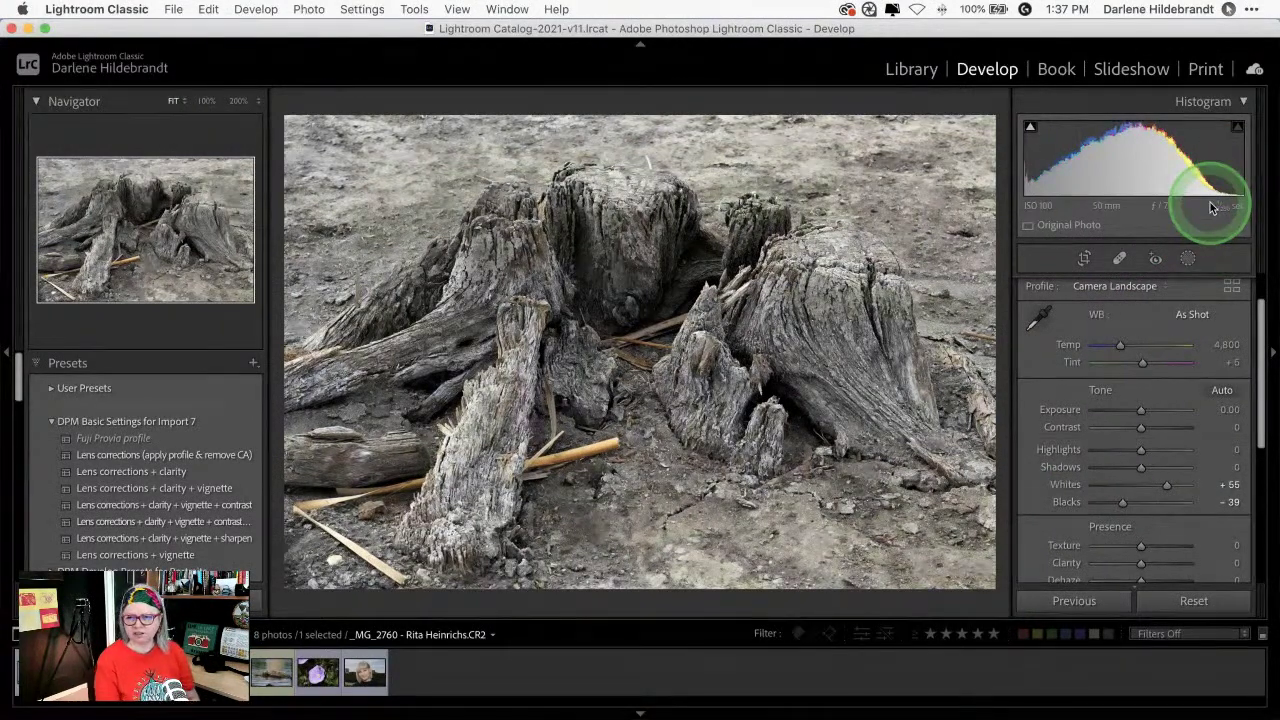
drag(1065, 506, 1175, 312)
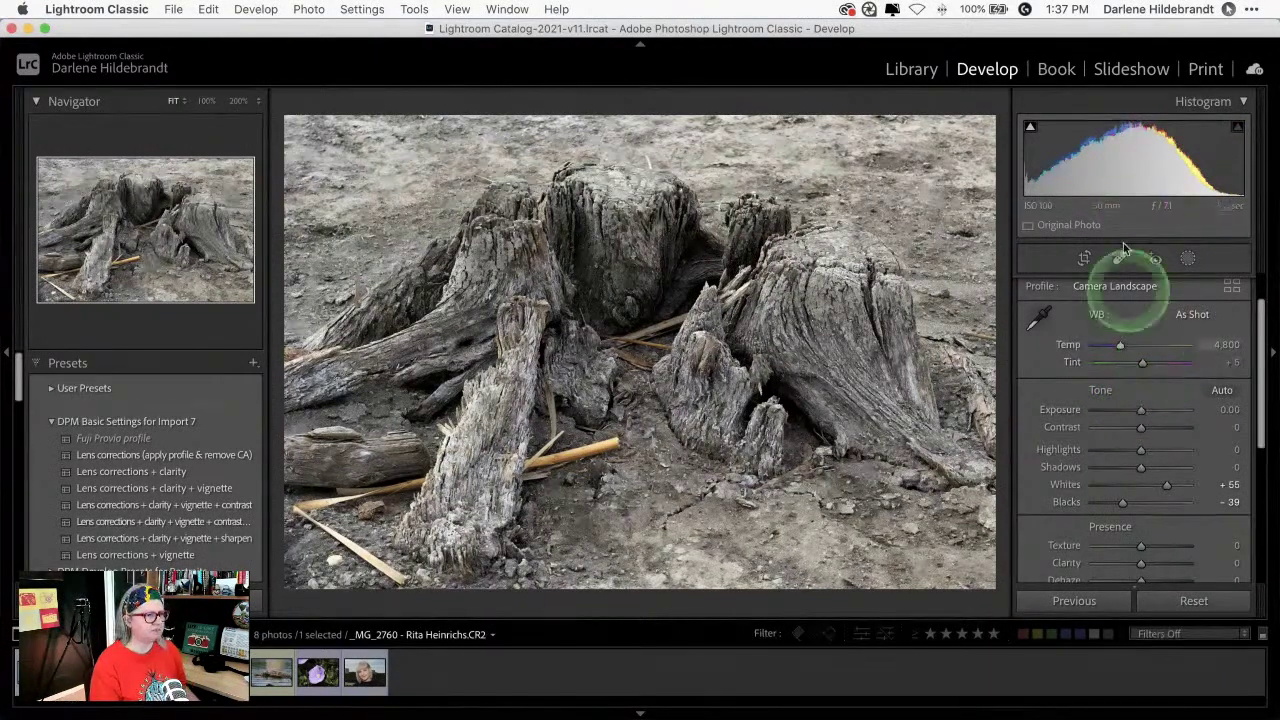
mouse_move(1114, 156)
mouse_down()
mouse_move(1104, 161)
mouse_move(1154, 158)
mouse_move(1114, 160)
mouse_move(1133, 160)
mouse_up()
key(super+z)
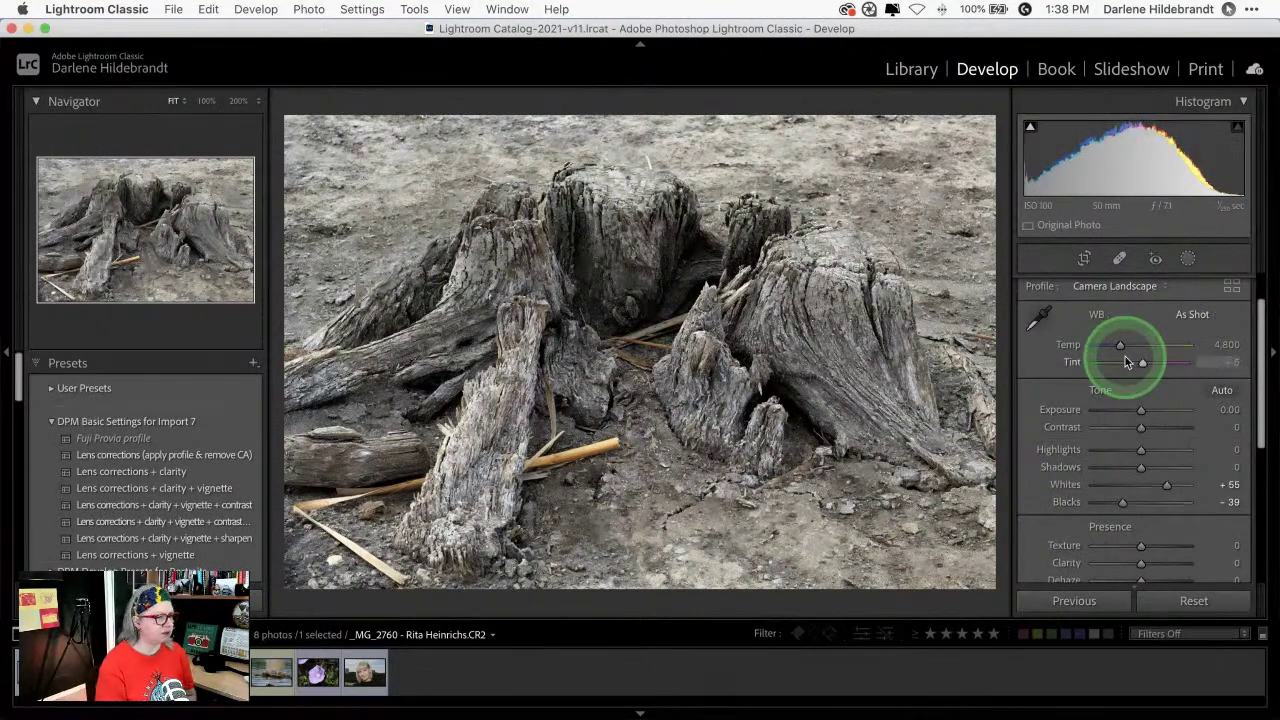
- Turn on chromatic aberration removal and lens profile corrections, and compare the photo with and without the lens corrections
scroll(1130, 400, down, 5)
click(1143, 486)
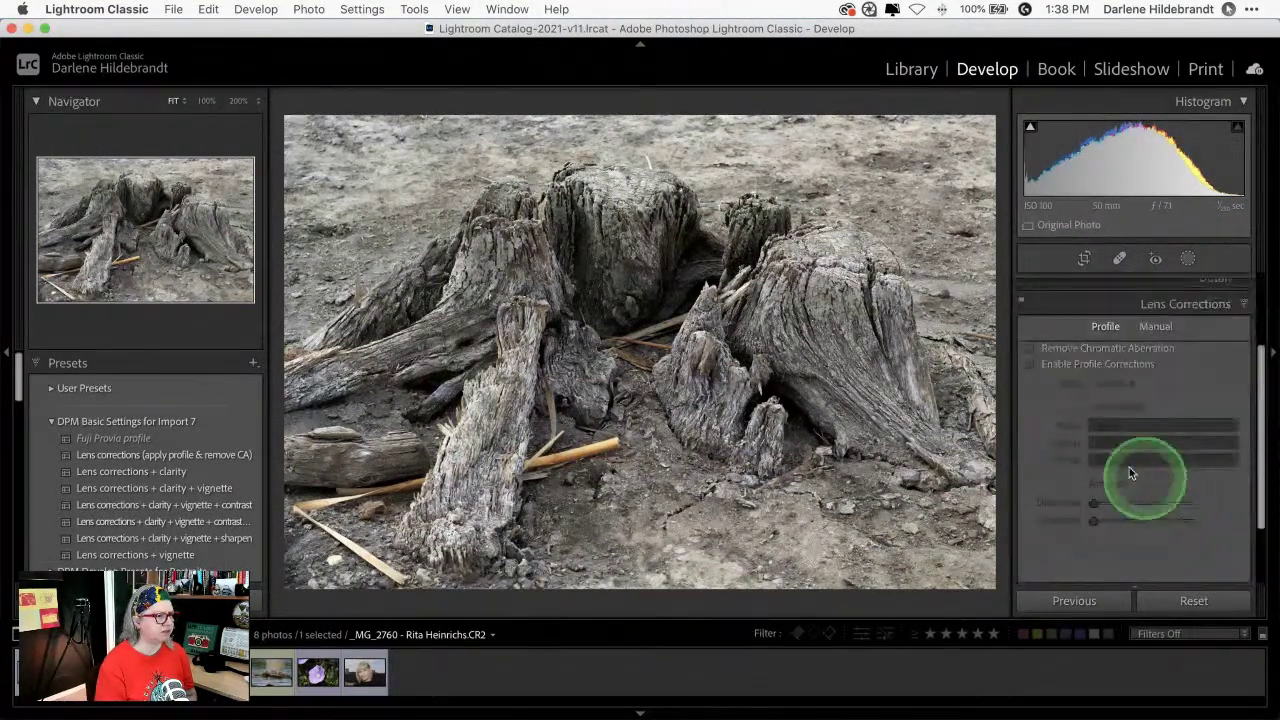
click(1029, 348)
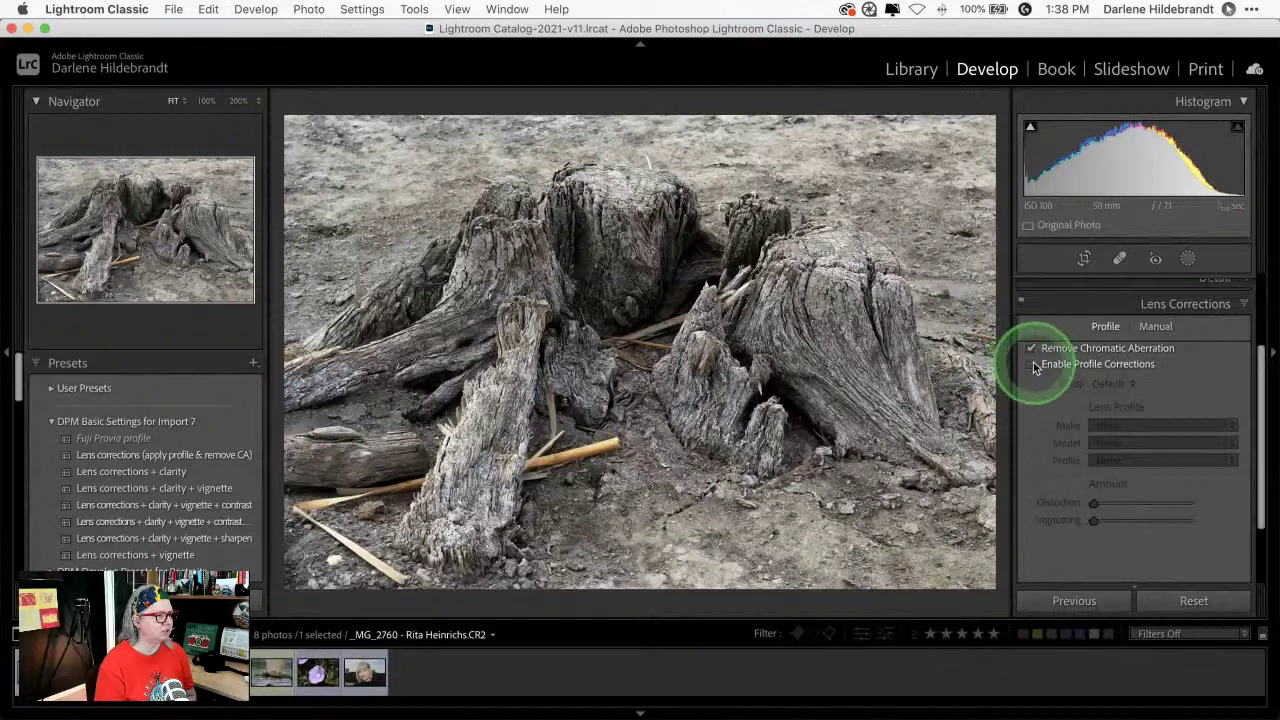
click(1035, 366)
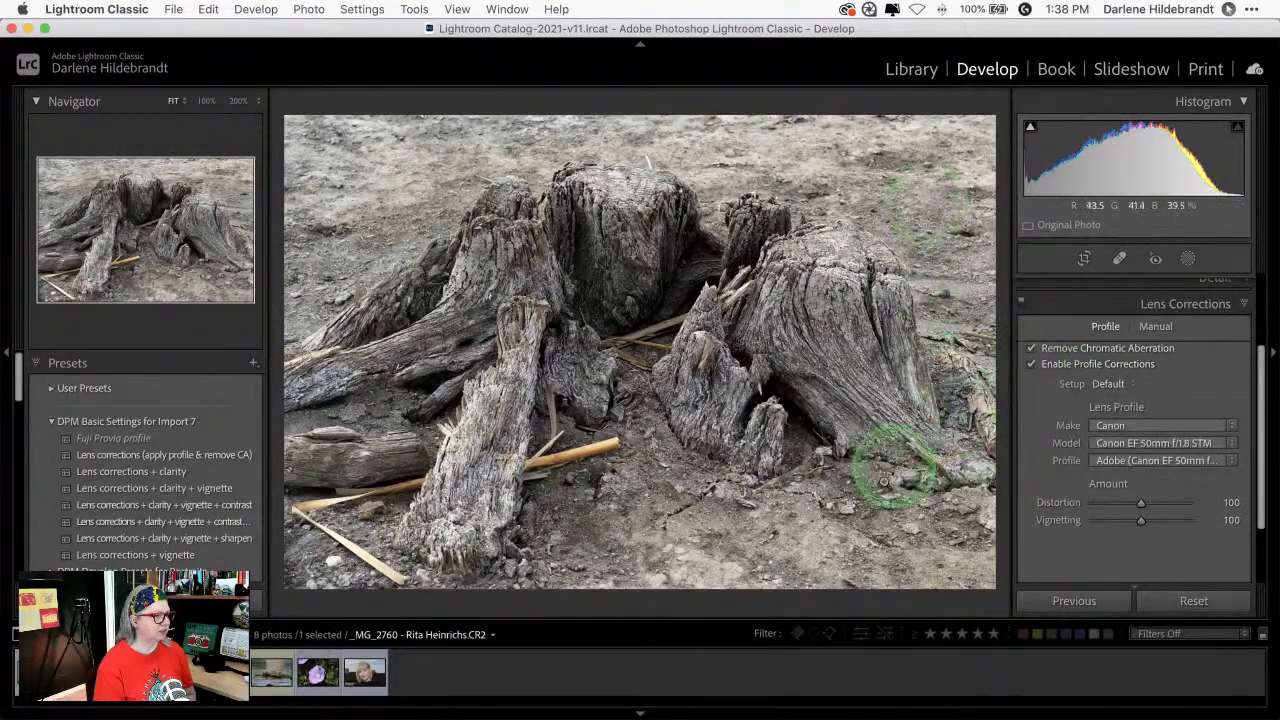
click(1020, 305)
click(1020, 305)
click(1020, 305)
scroll(1109, 466, up, 3)
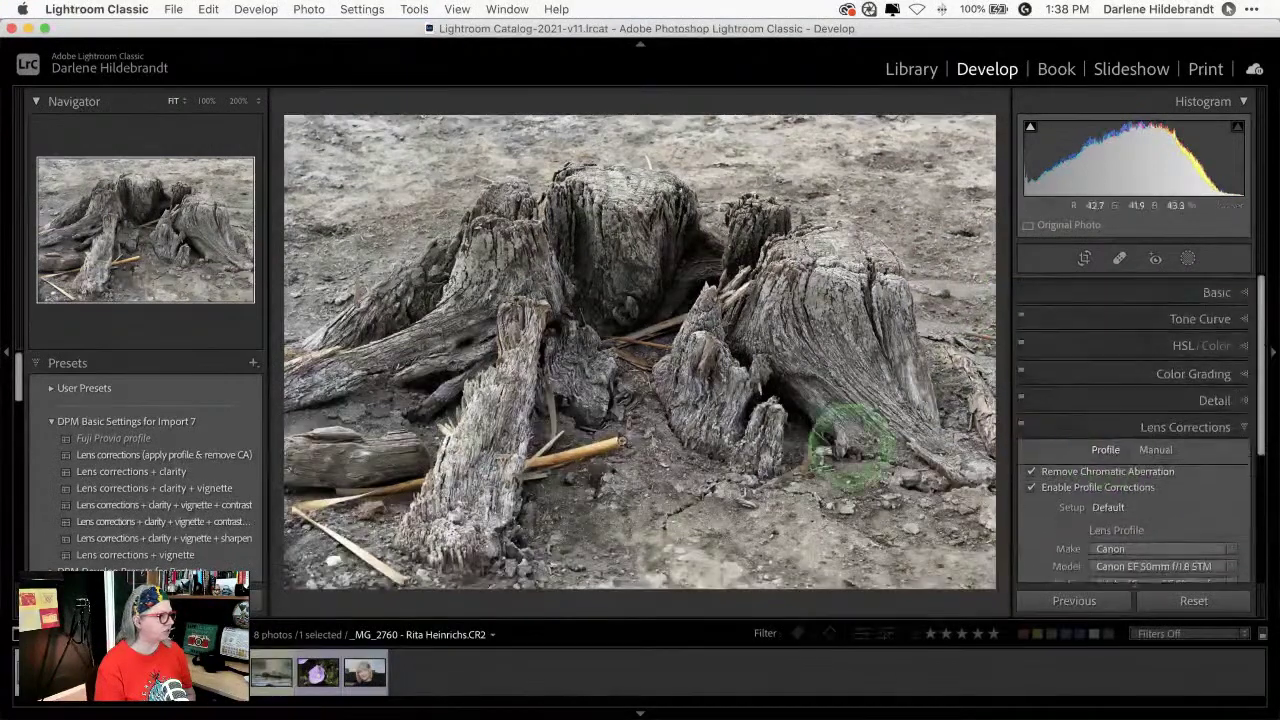
- Apply the Edge darken medium preset from the DPM Edge Vignettes group to the stump photo
scroll(97, 412, down, 3)
click(97, 412)
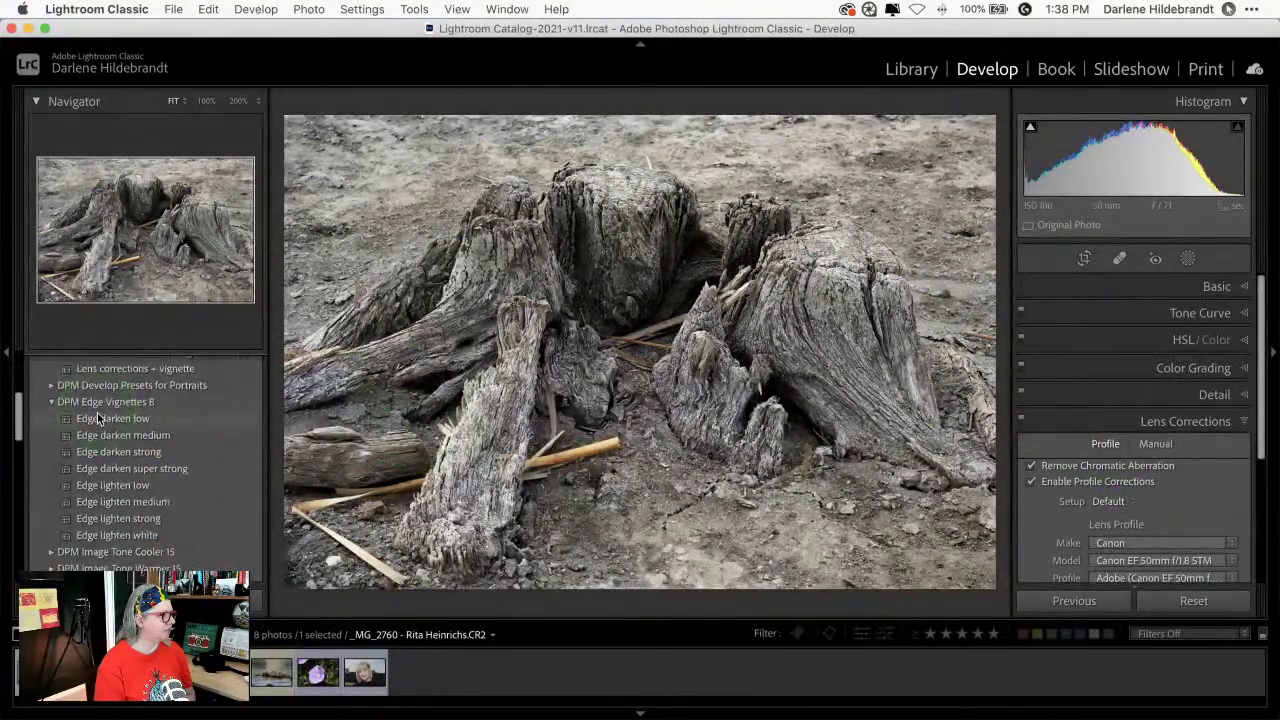
click(100, 418)
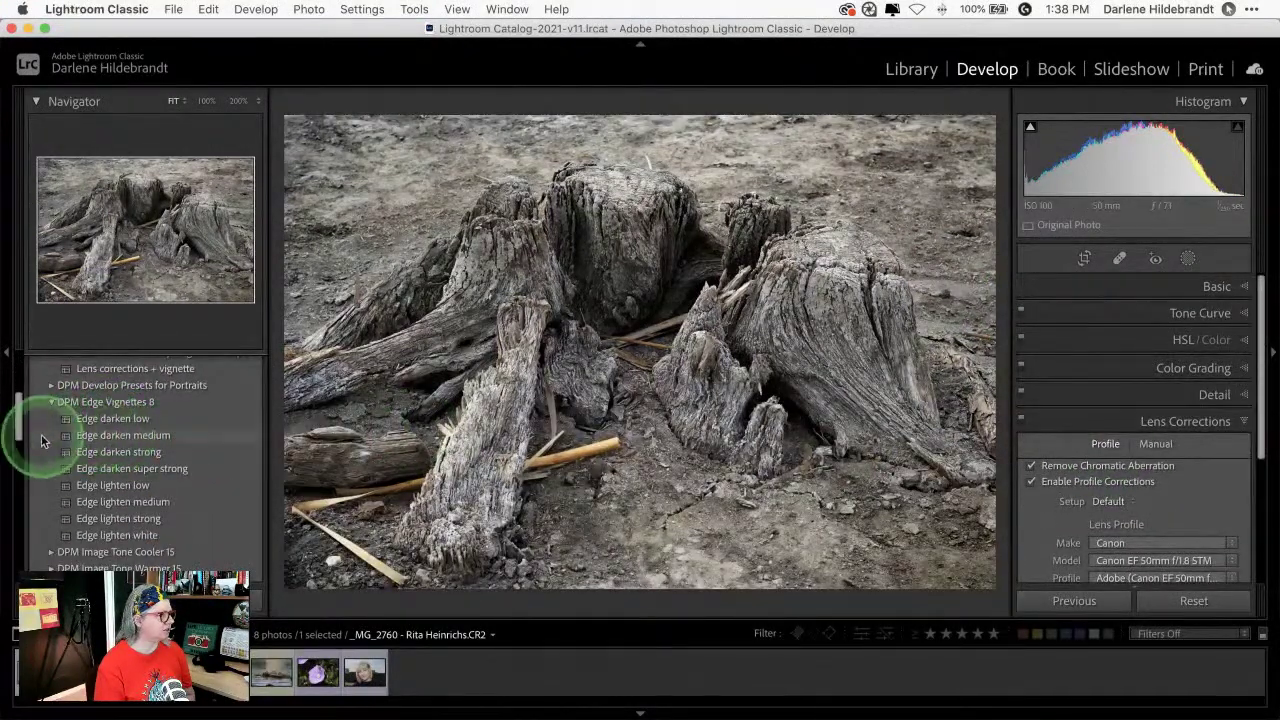
click(125, 436)
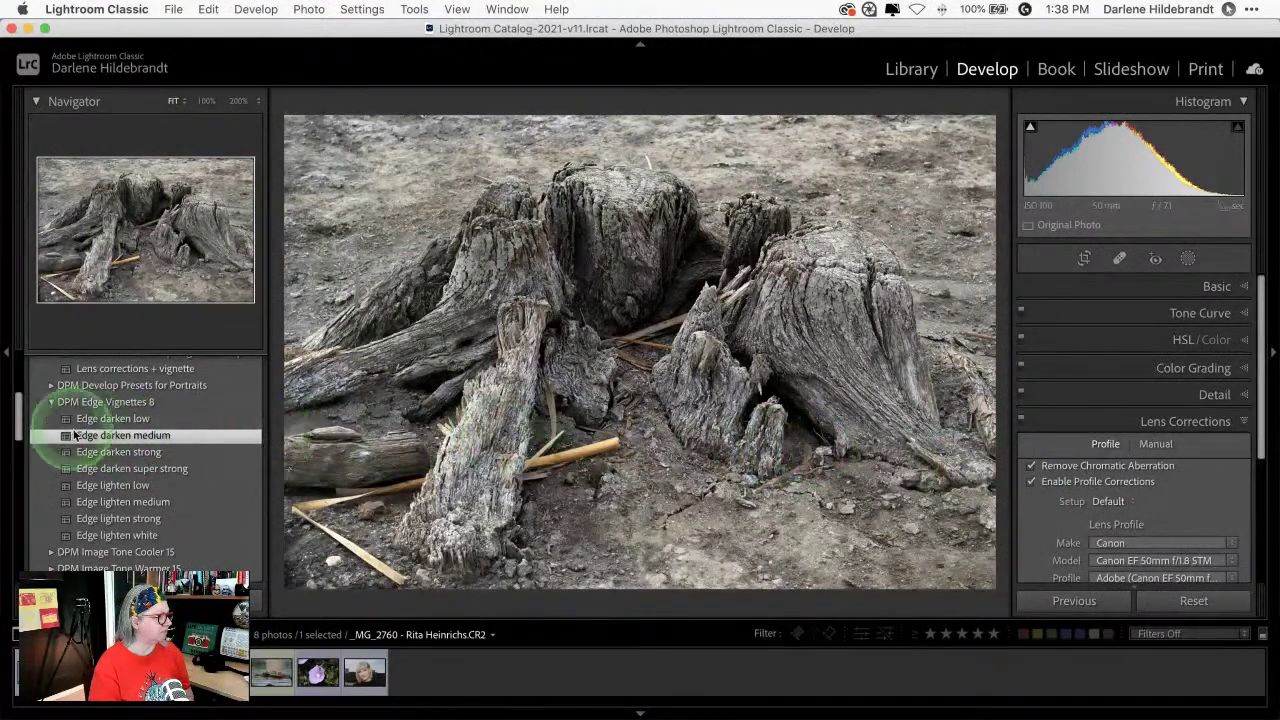
- Show the post-crop vignetting settings in Effects and apply the Edge darken super strong preset
click(1203, 396)
scroll(1200, 398, down, 10)
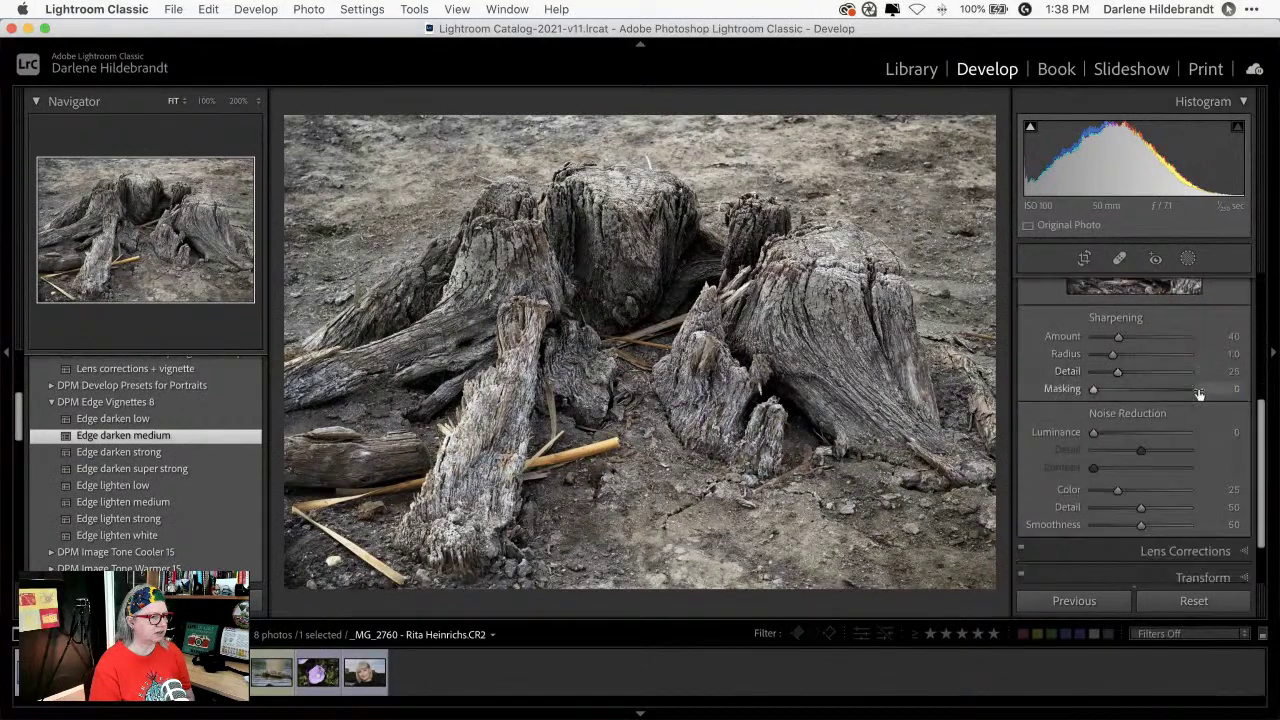
click(1198, 529)
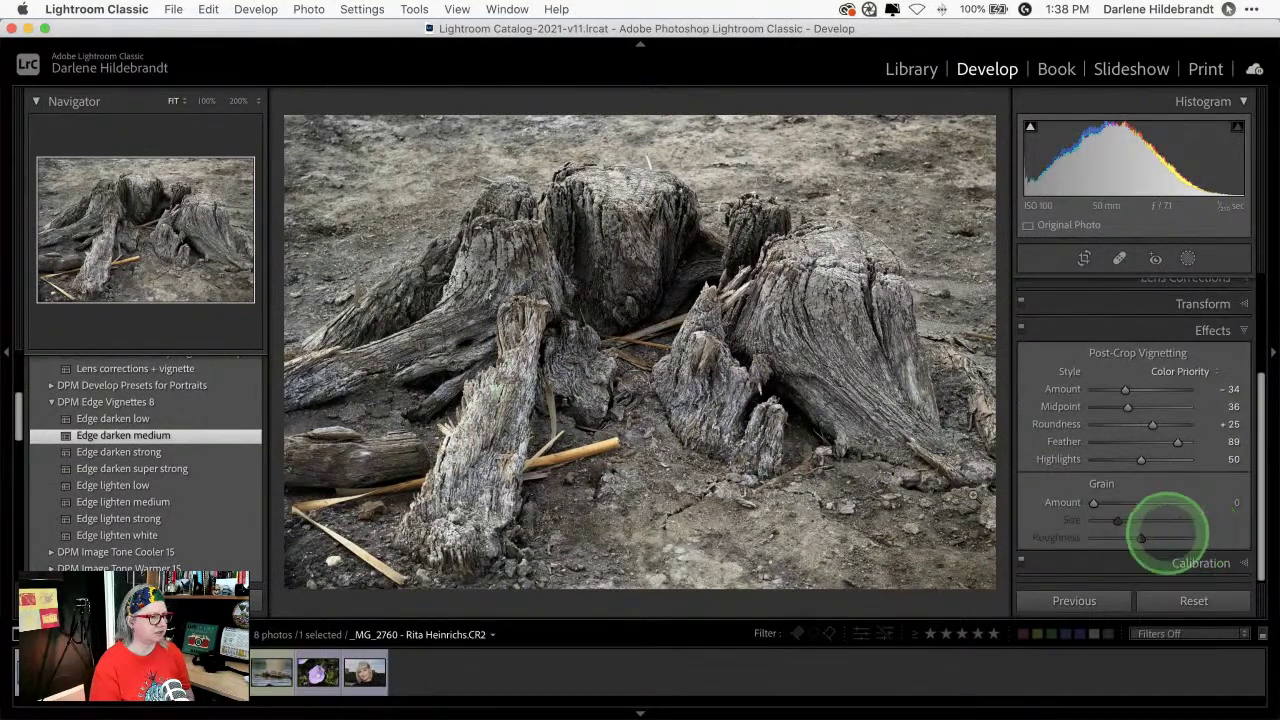
click(125, 468)
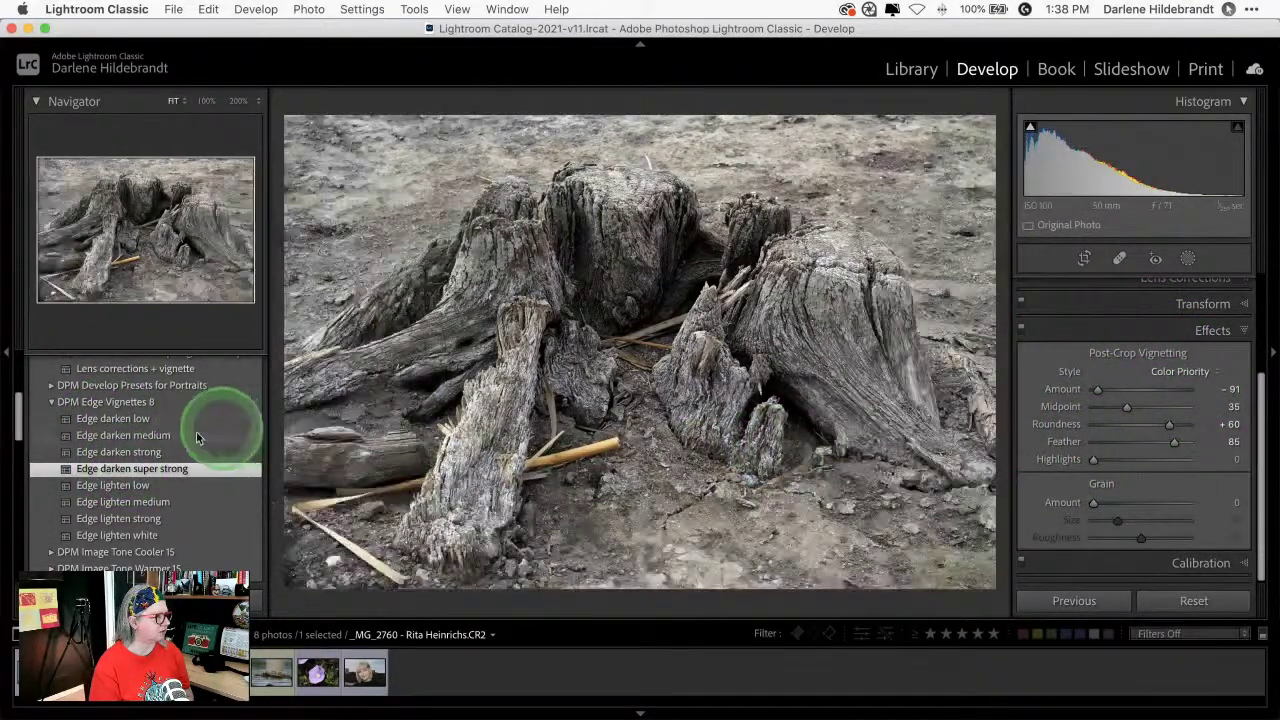
- Switch the vignette to the Edge darken medium preset and create a Select Subject mask on the stump photo
click(150, 437)
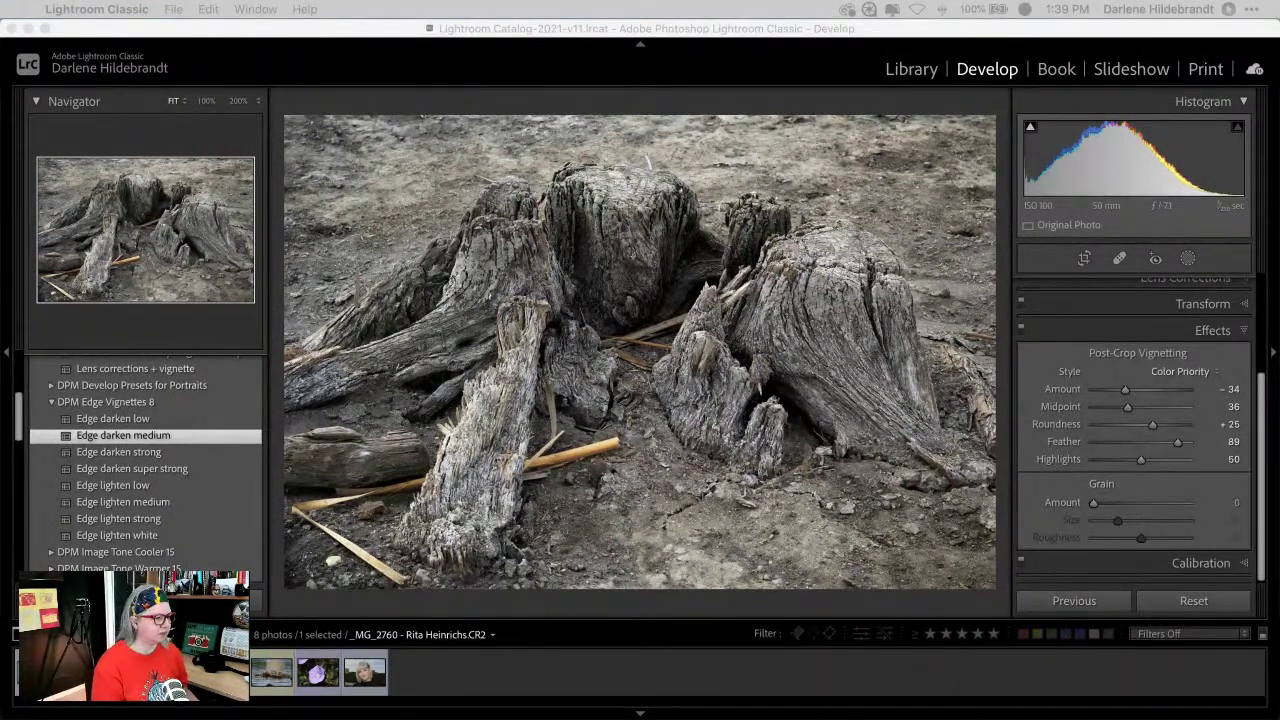
click(972, 608)
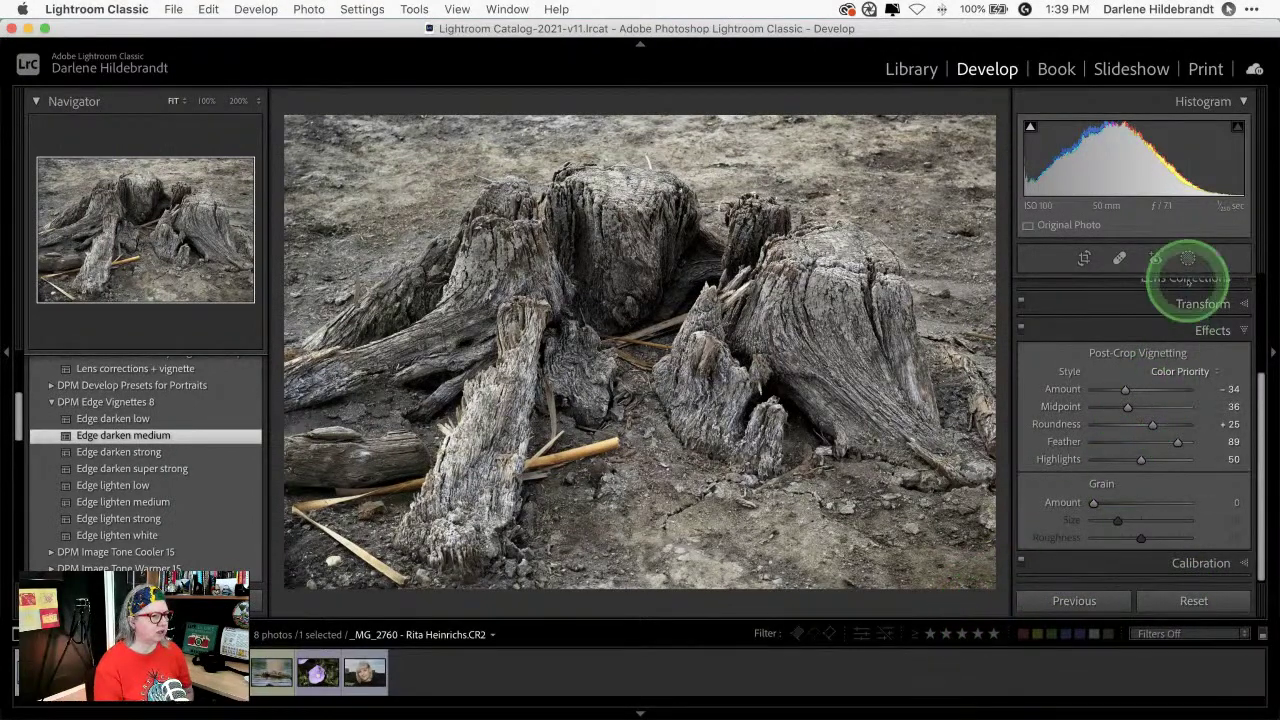
click(1188, 258)
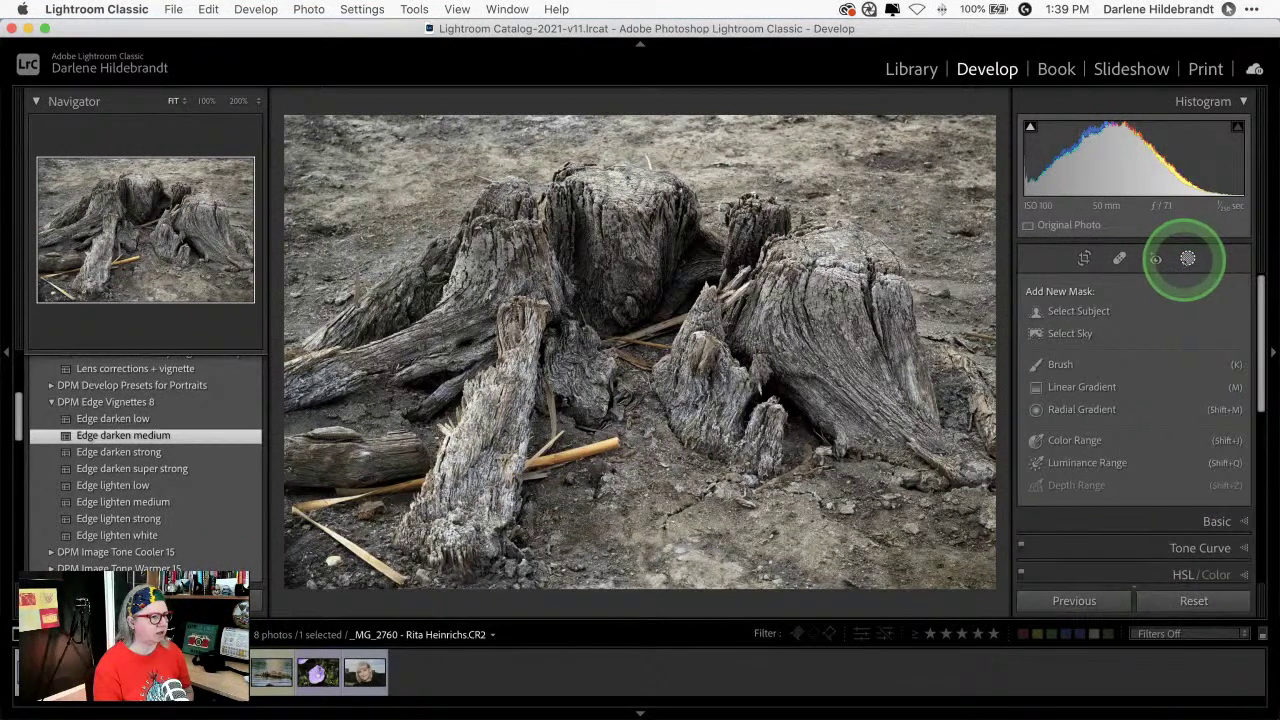
click(1070, 311)
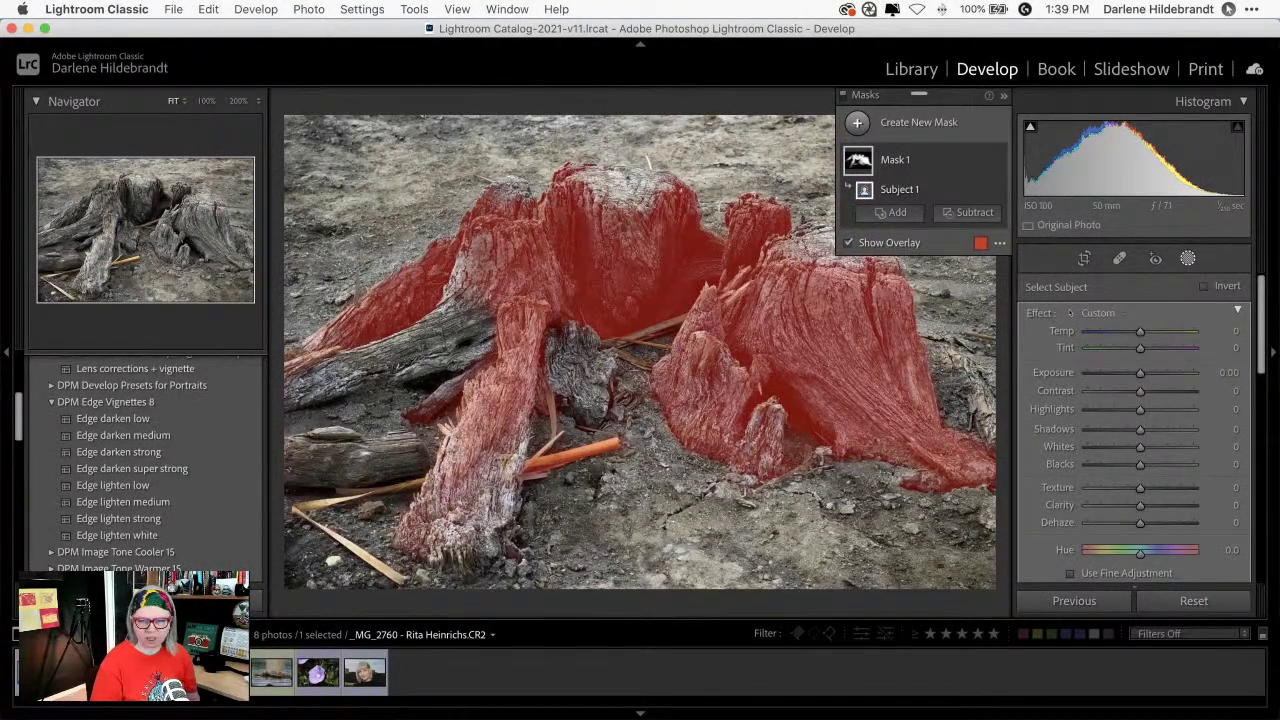
- Add a tilted elliptical radial gradient to the subject mask, covering the unmasked root on the left side of the stumps
click(886, 213)
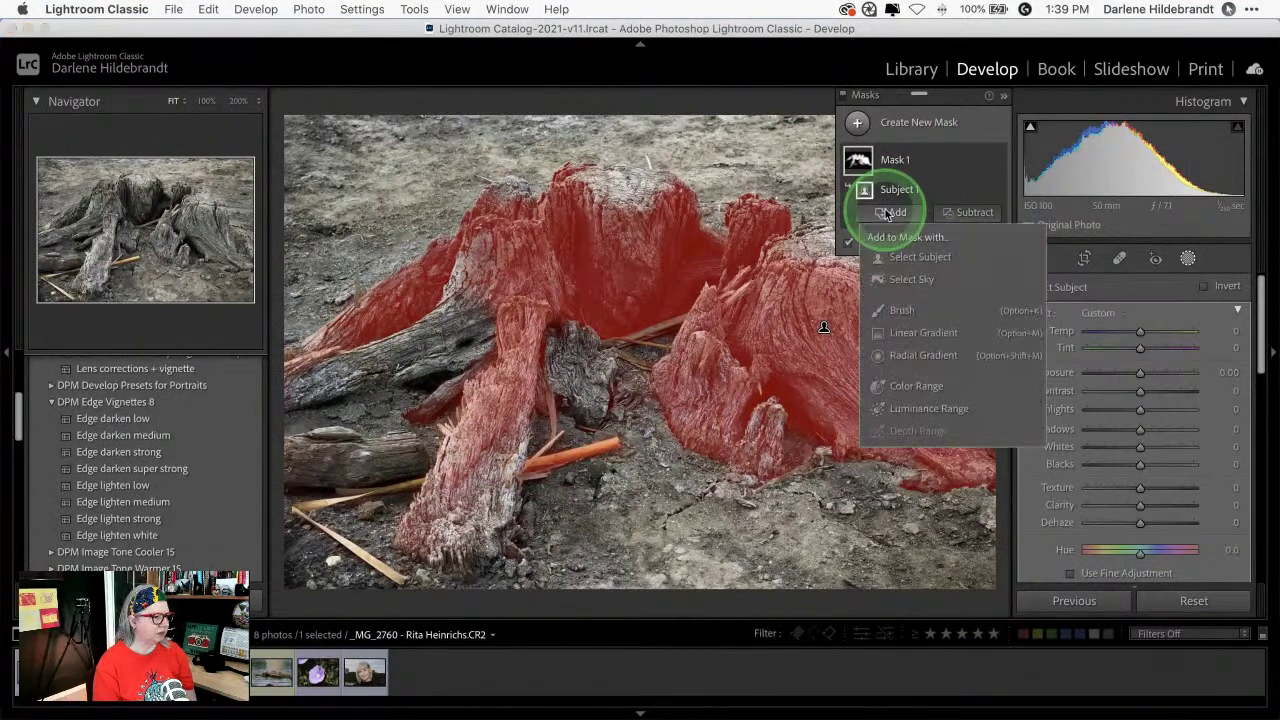
click(925, 390)
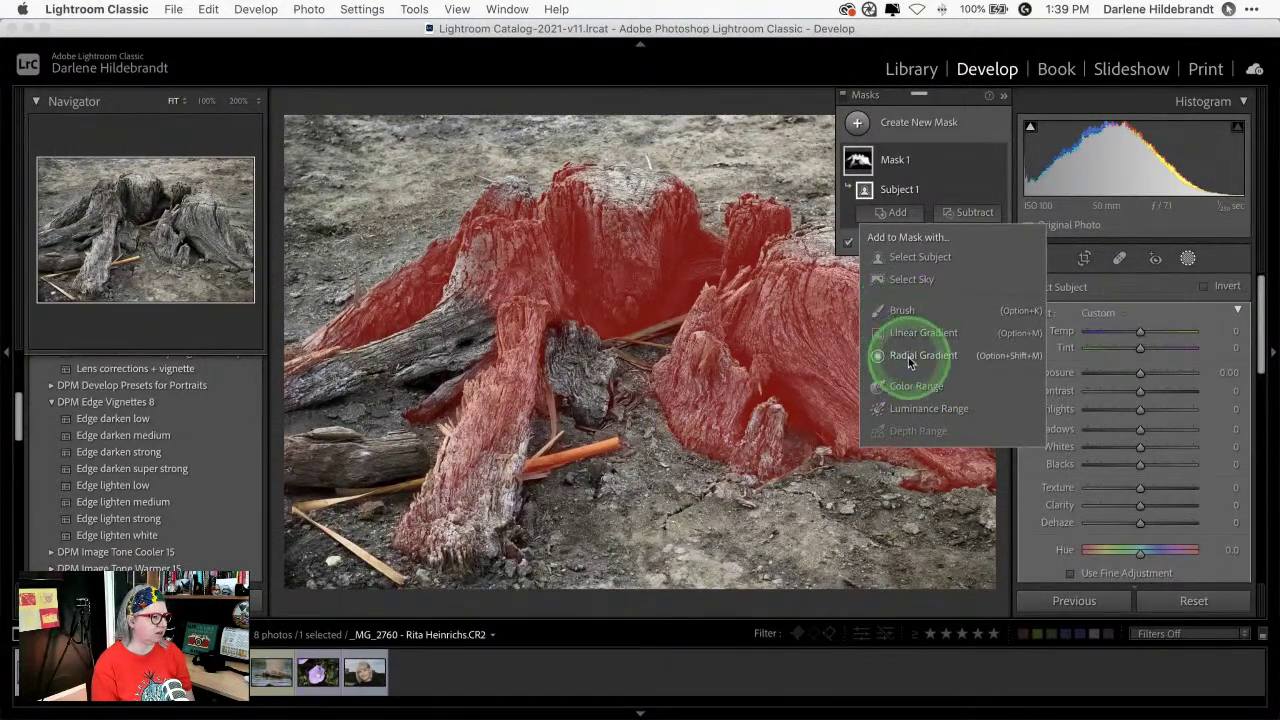
click(913, 355)
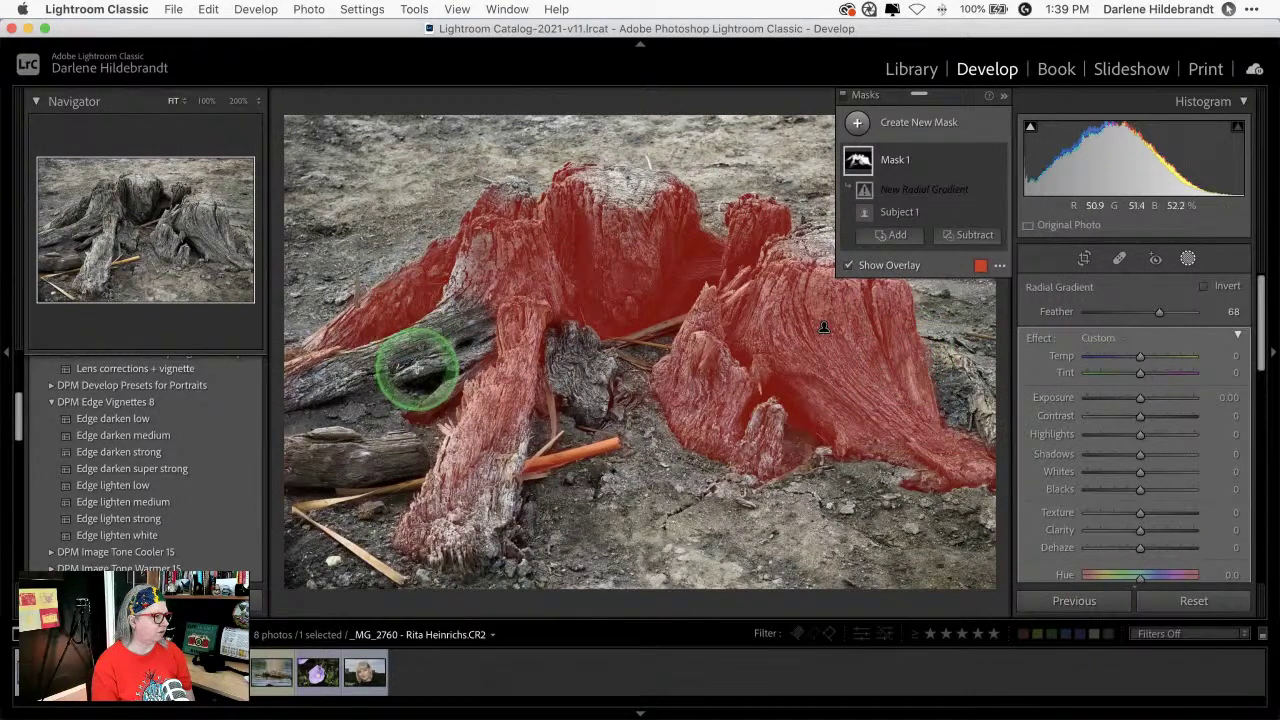
mouse_move(422, 348)
mouse_down()
mouse_move(466, 349)
mouse_move(590, 400)
mouse_move(571, 391)
mouse_move(572, 338)
mouse_up()
- Add a second radial gradient to the mask and position it over the small root in the centre, beside the upright log
click(895, 235)
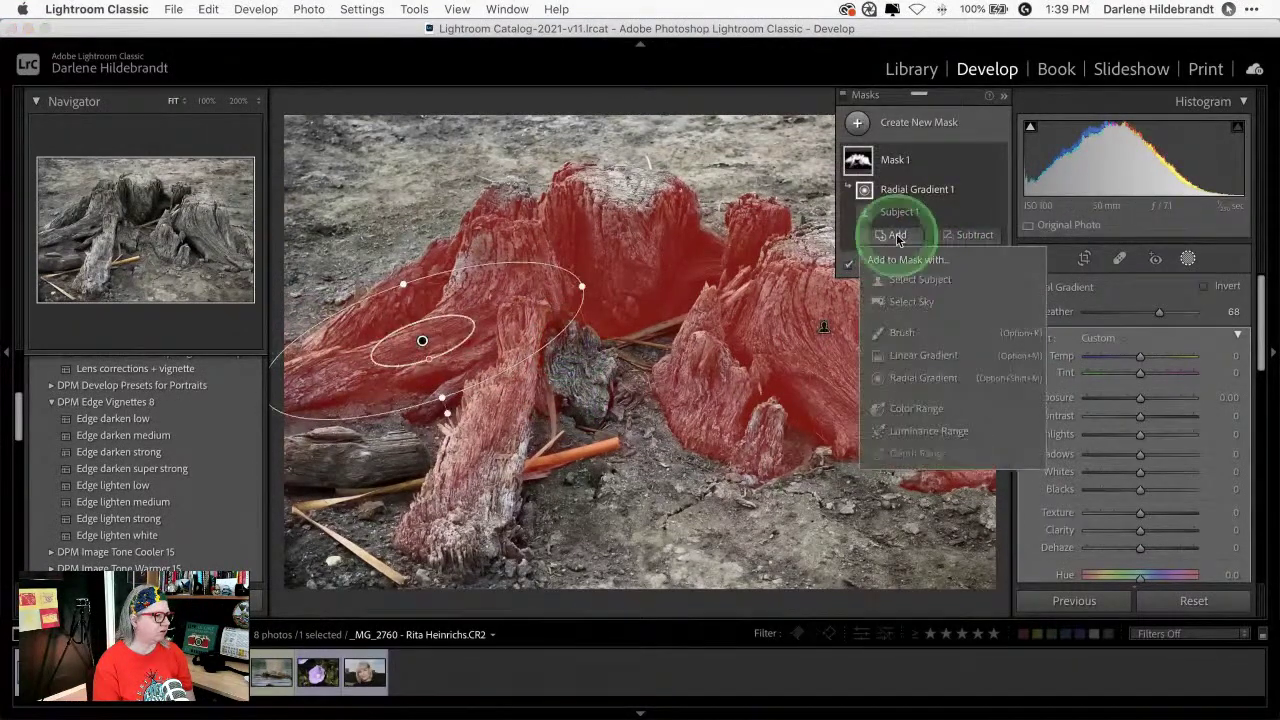
click(924, 380)
drag(556, 356, 612, 404)
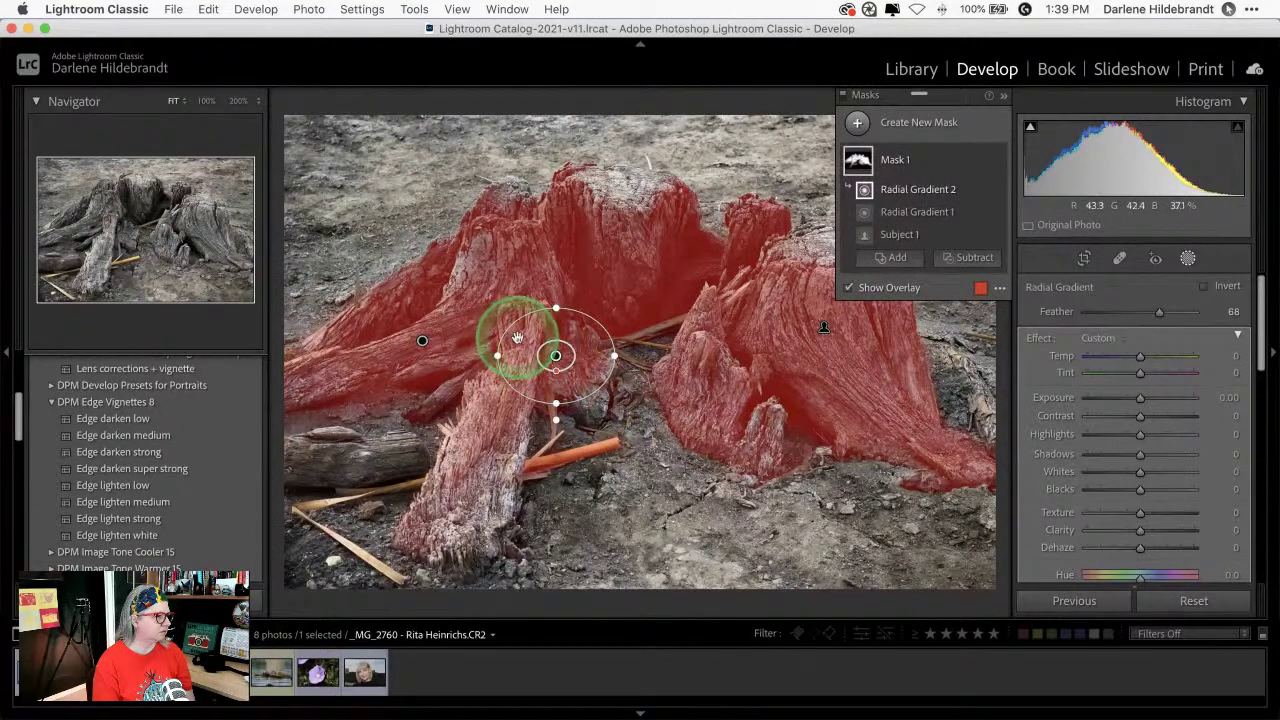
drag(527, 365, 548, 381)
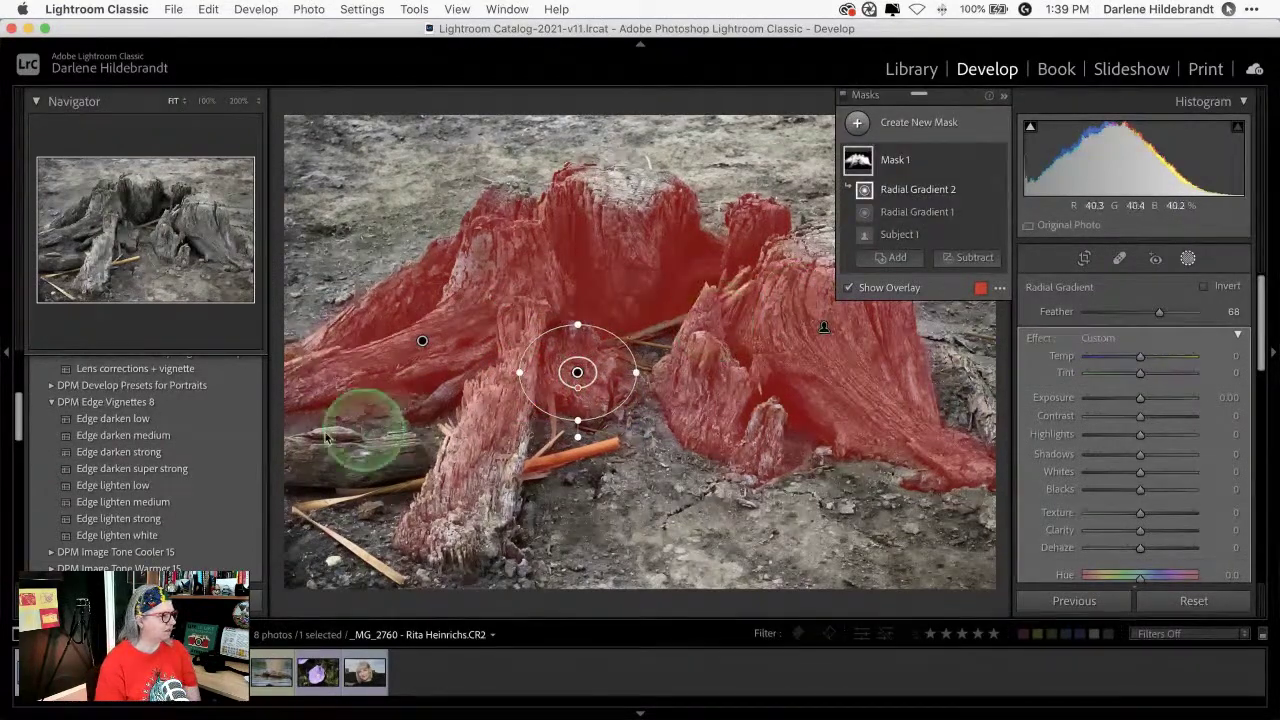
- Add a third radial gradient with feather 39 to the mask, fitted as a tilted ellipse over the lower front log
click(942, 263)
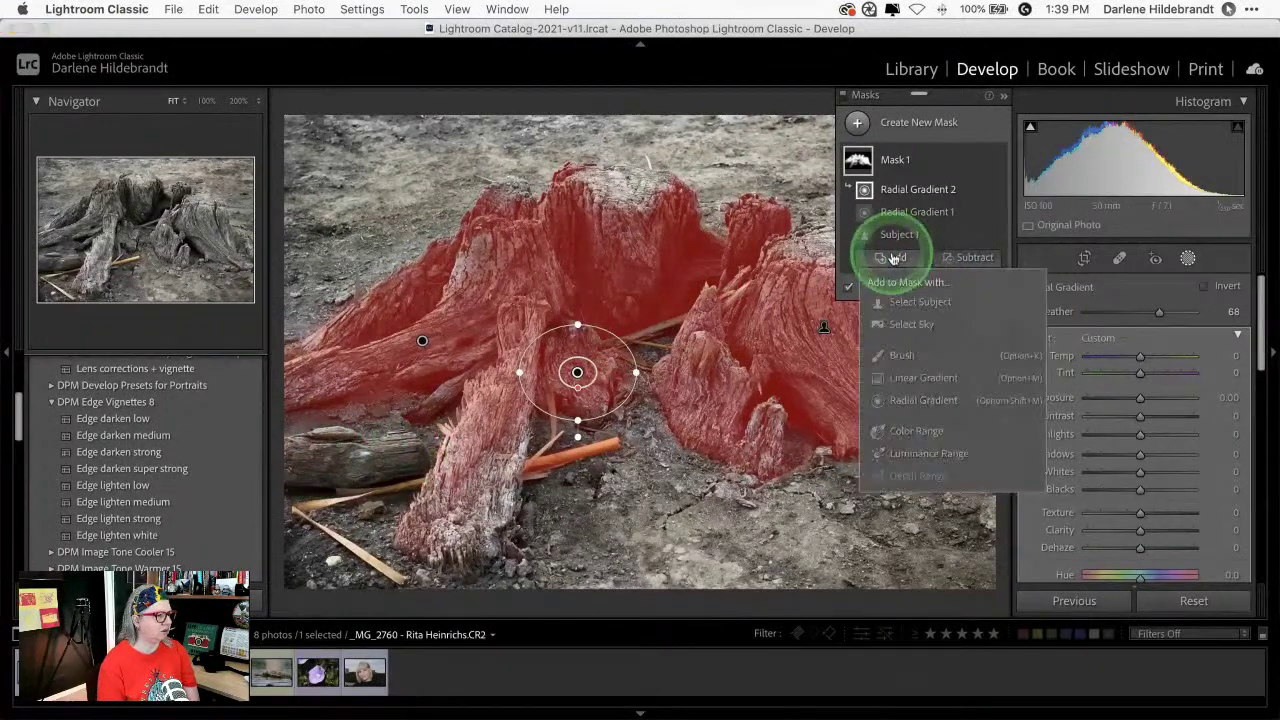
click(905, 398)
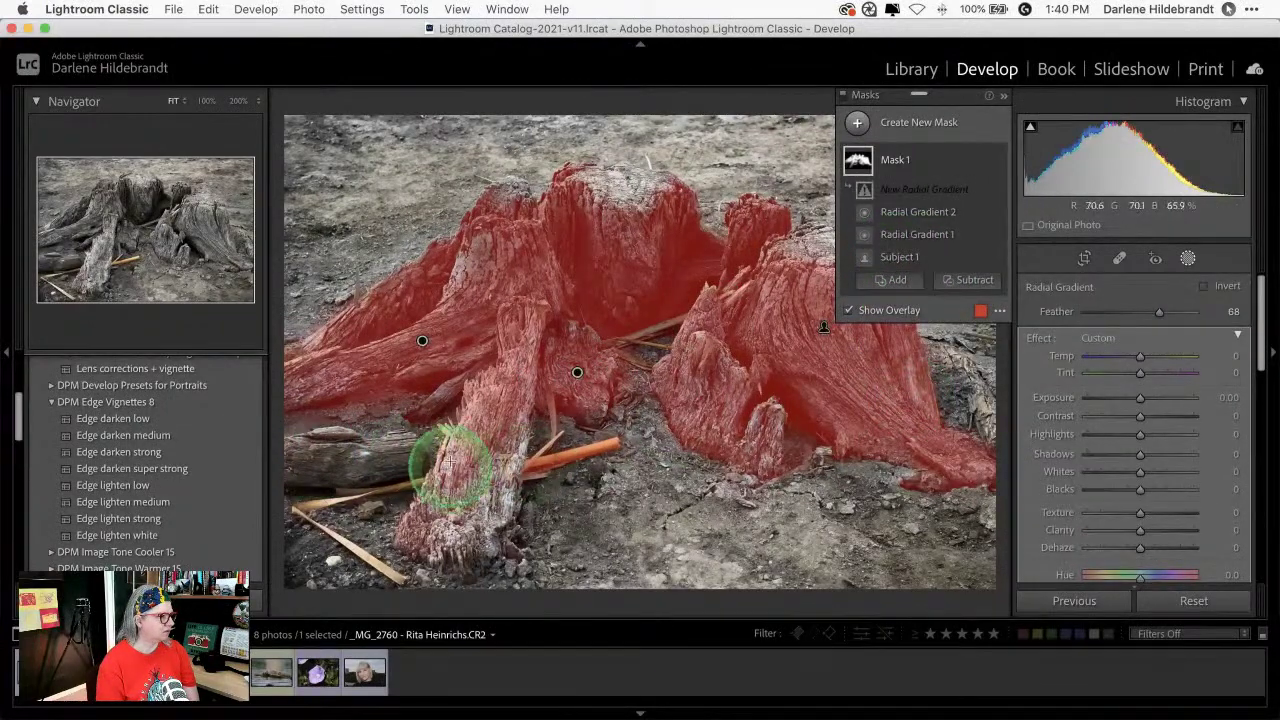
mouse_move(481, 440)
mouse_down()
mouse_move(480, 505)
mouse_move(543, 528)
mouse_move(530, 538)
mouse_move(500, 523)
mouse_move(497, 428)
mouse_move(490, 460)
mouse_up()
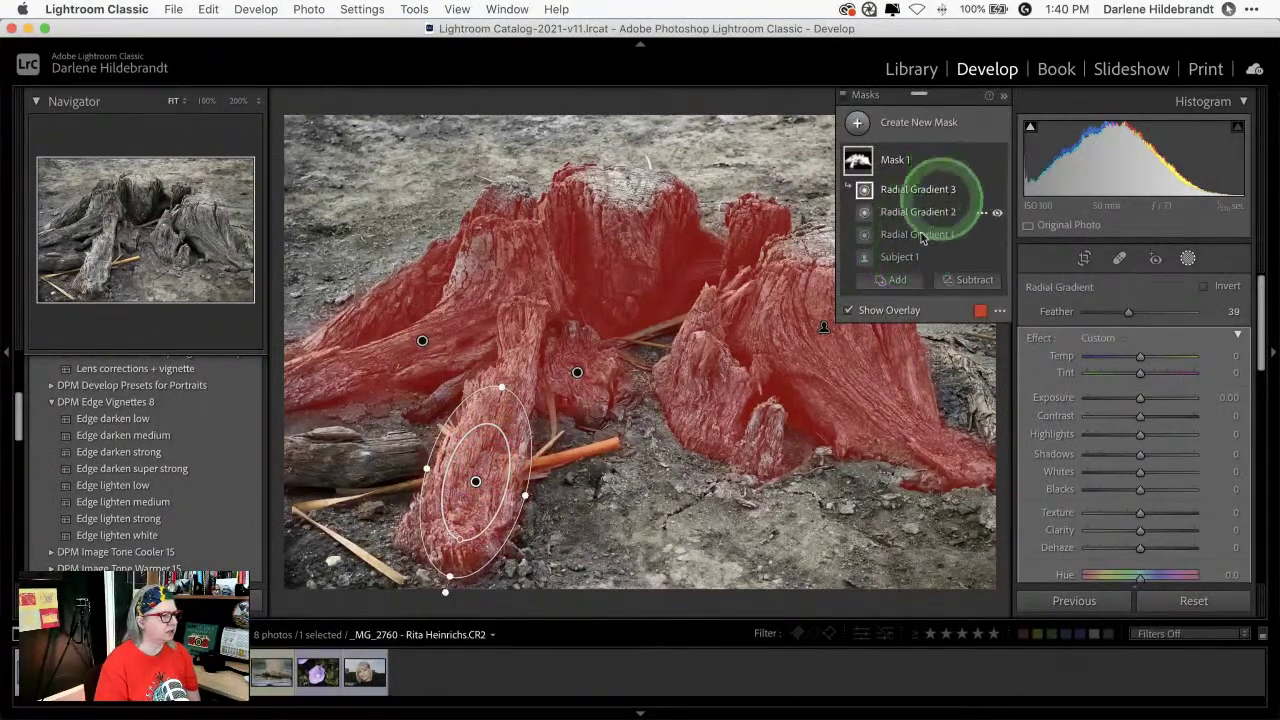
- Move the Masks panel off the right stump and add a radial gradient to the mask over that stump's top
click(898, 281)
click(912, 414)
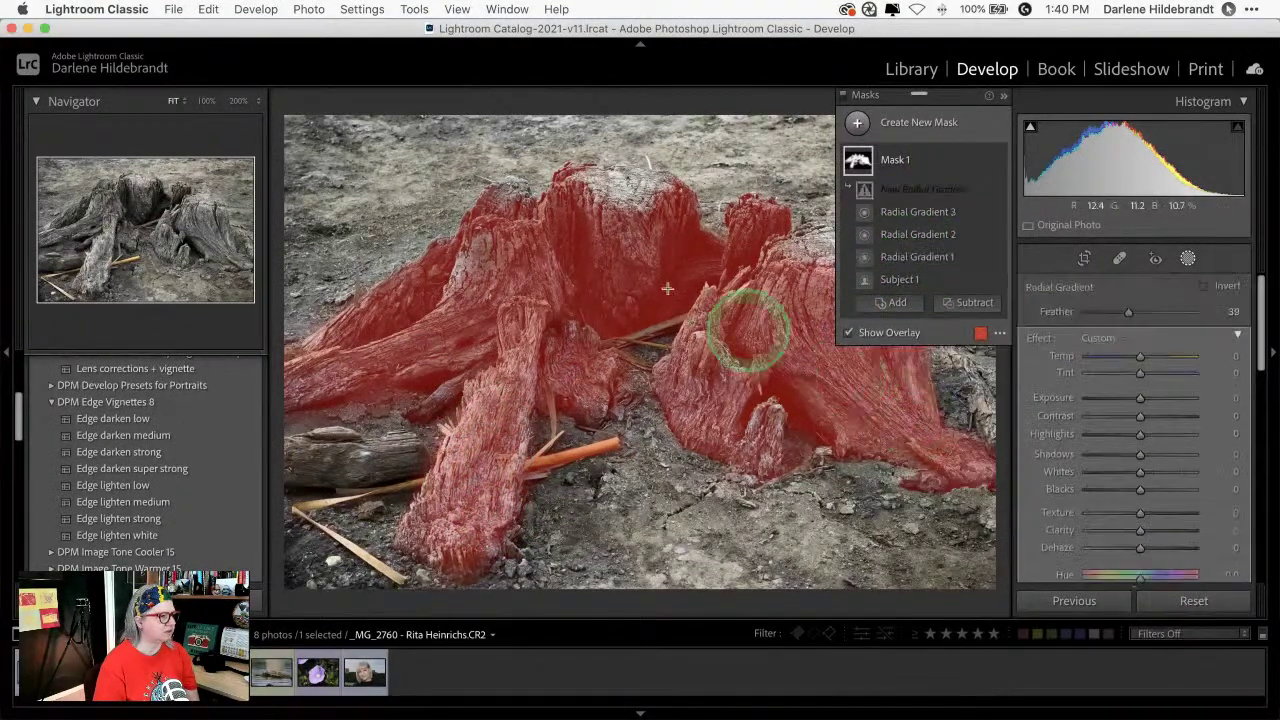
drag(951, 97, 962, 457)
mouse_move(829, 248)
mouse_down()
mouse_move(846, 272)
mouse_move(908, 276)
mouse_move(837, 256)
mouse_up()
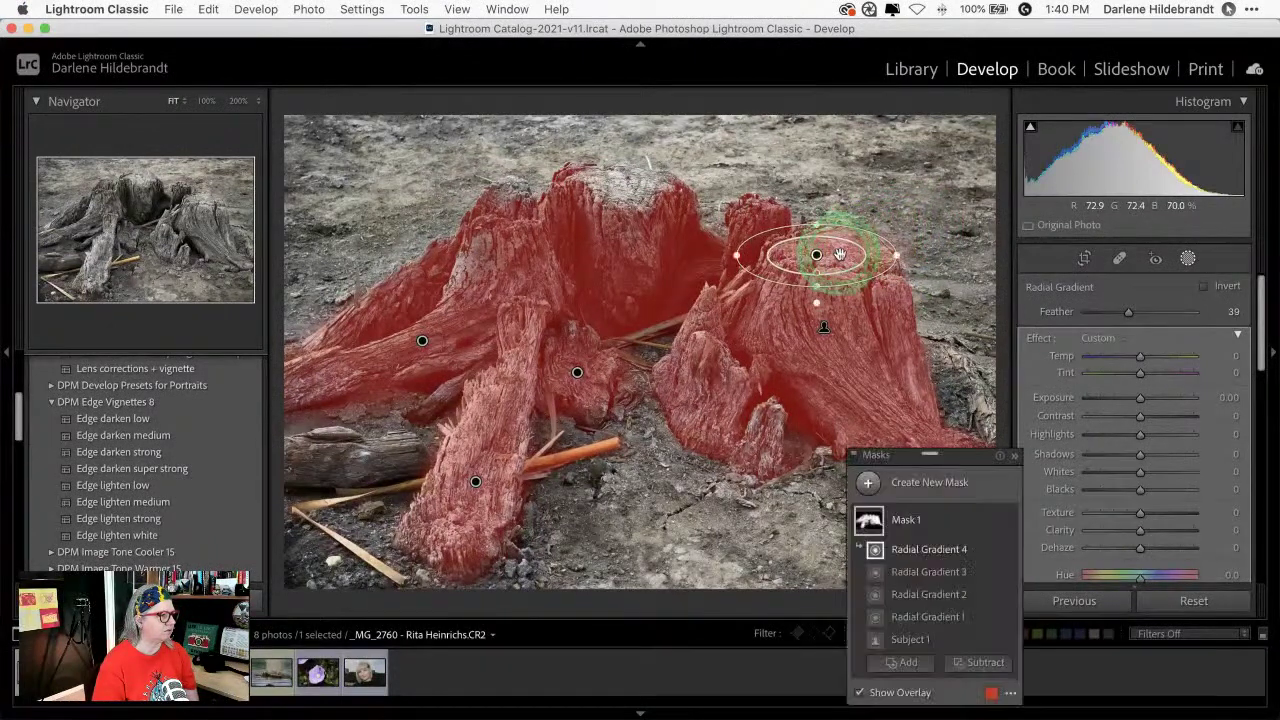
- Add radial gradients to the mask over the tops of the centre and left stumps, and return the Masks panel to its place
click(897, 664)
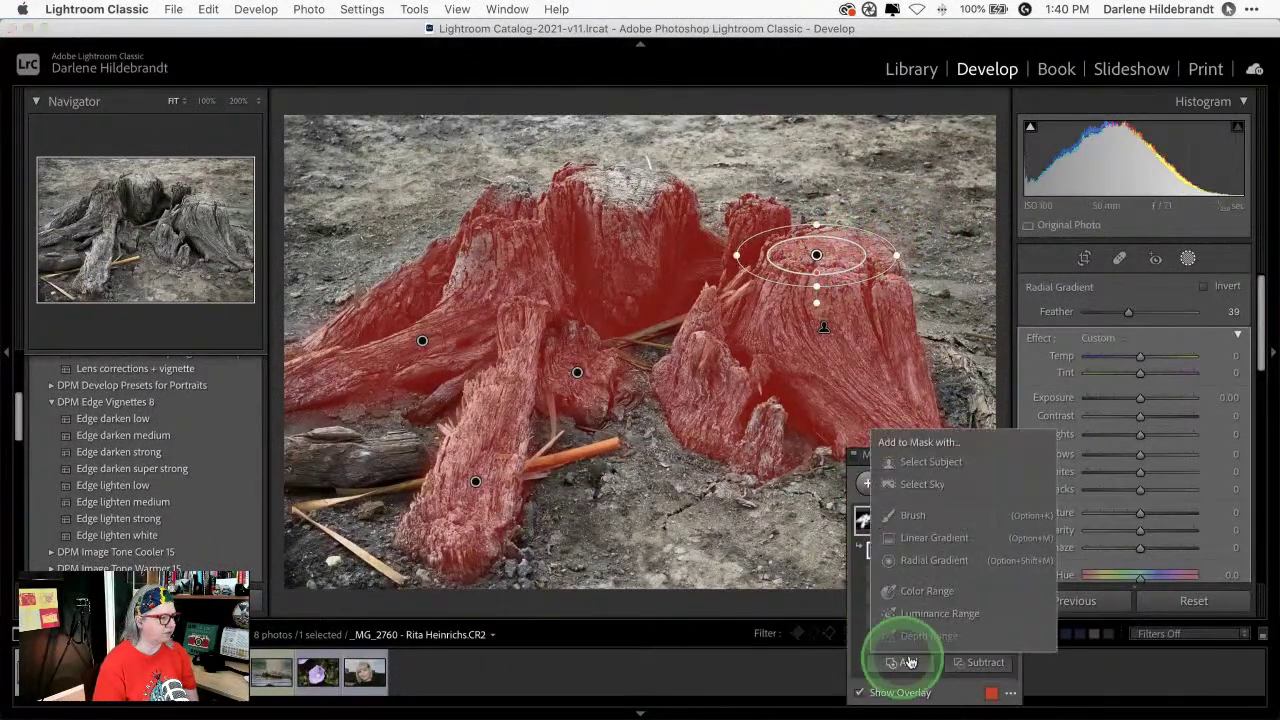
click(929, 585)
drag(614, 189, 680, 213)
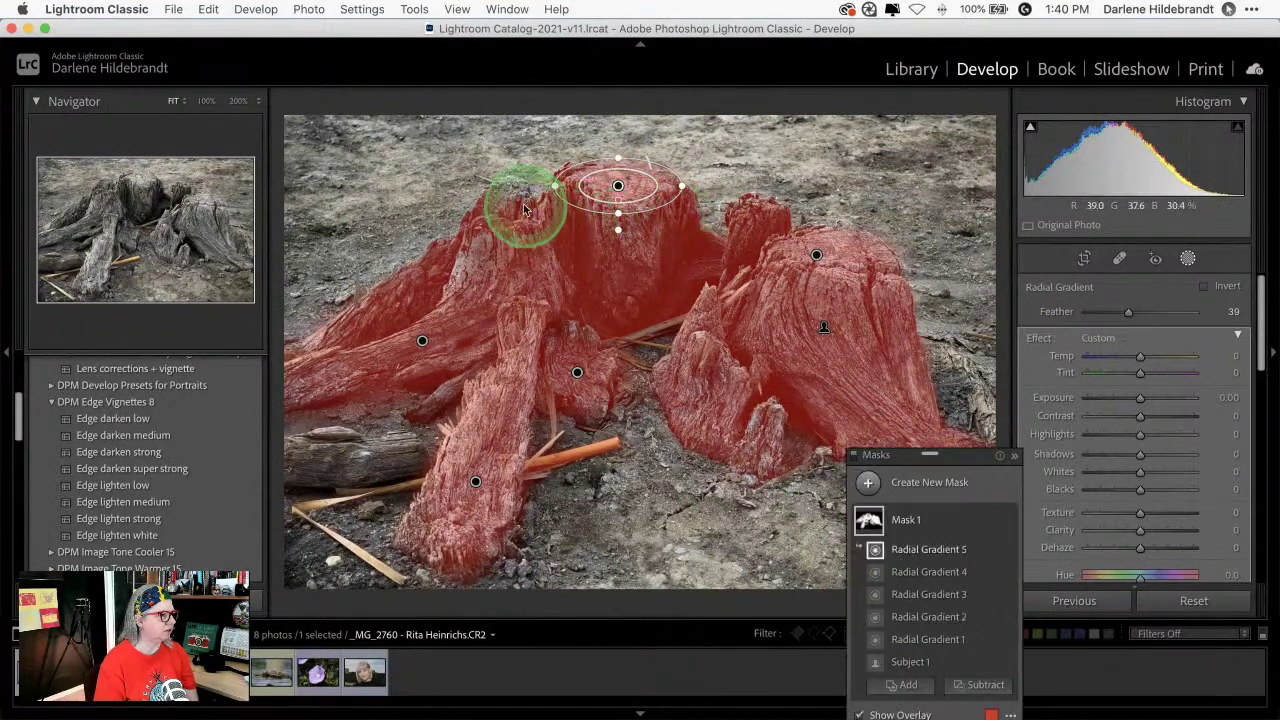
click(906, 687)
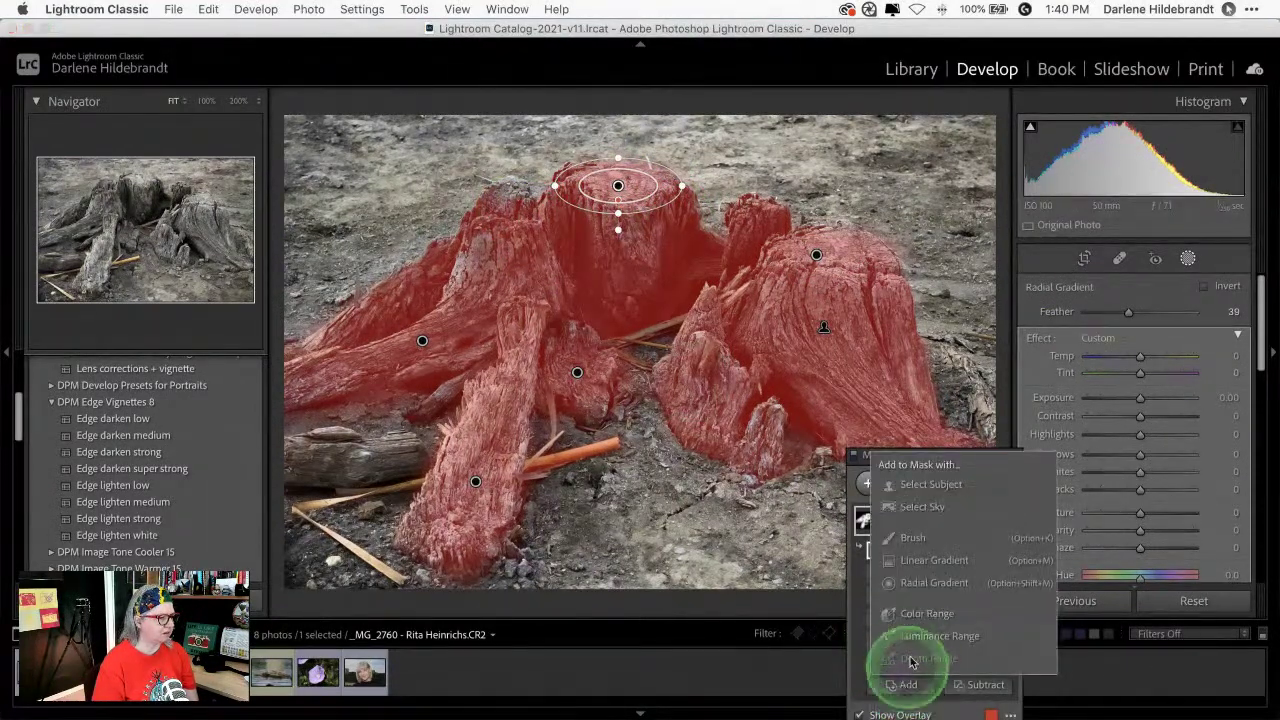
click(912, 582)
mouse_move(506, 197)
mouse_down()
mouse_move(530, 213)
mouse_move(503, 196)
mouse_move(494, 205)
mouse_up()
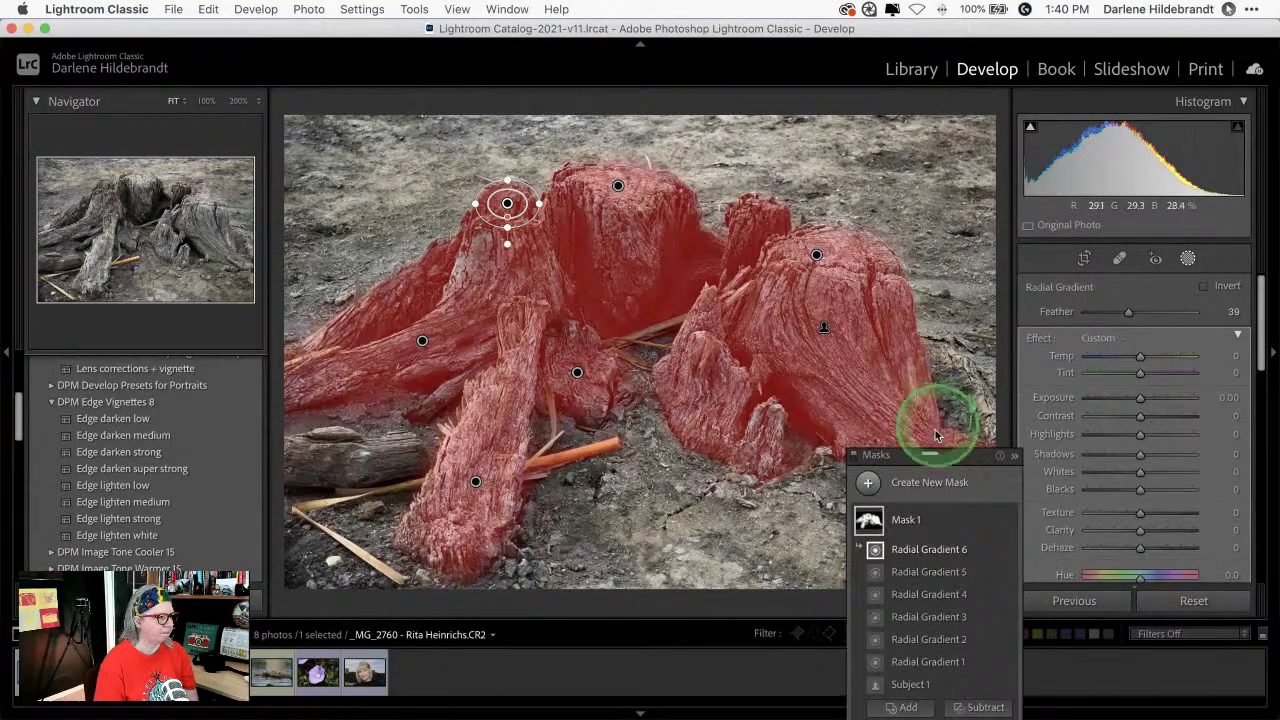
drag(951, 458, 949, 98)
- Set Texture to 30, Clarity to 39 and Dehaze to 12 for the stump mask
scroll(1140, 460, down, 3)
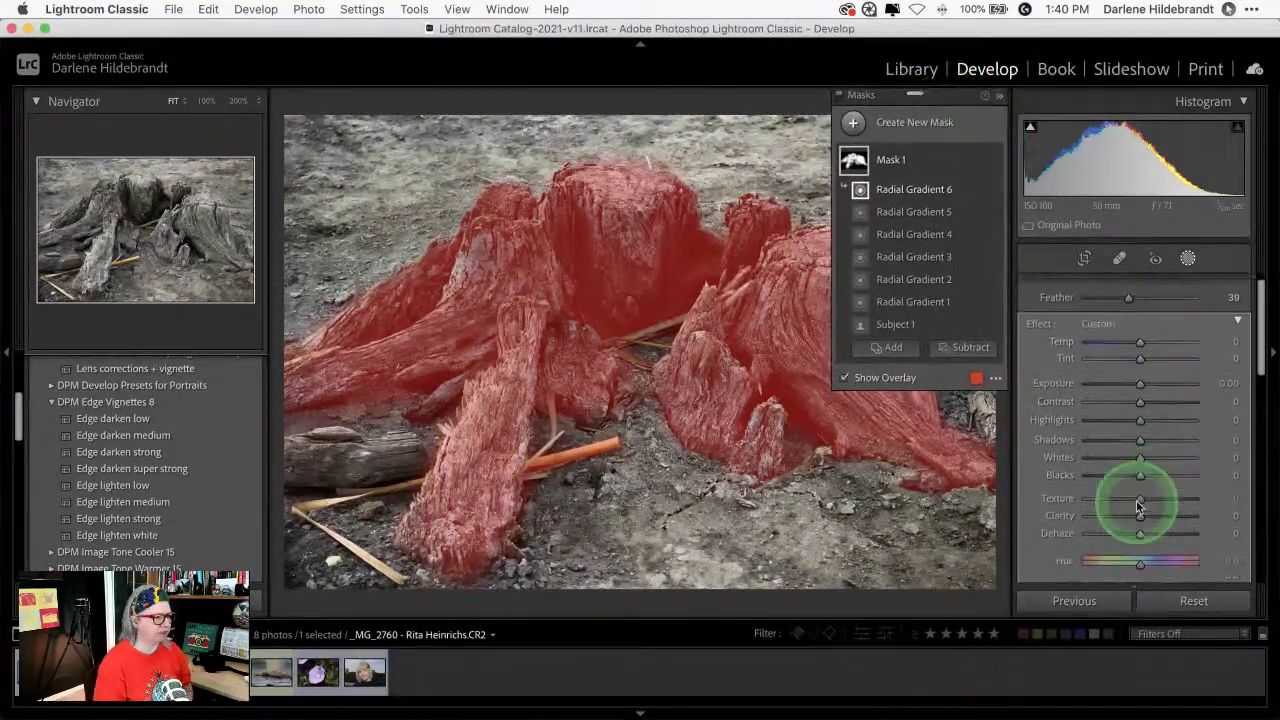
mouse_move(1137, 438)
mouse_down()
mouse_move(1138, 452)
mouse_move(1157, 451)
mouse_up()
drag(1152, 436, 1147, 470)
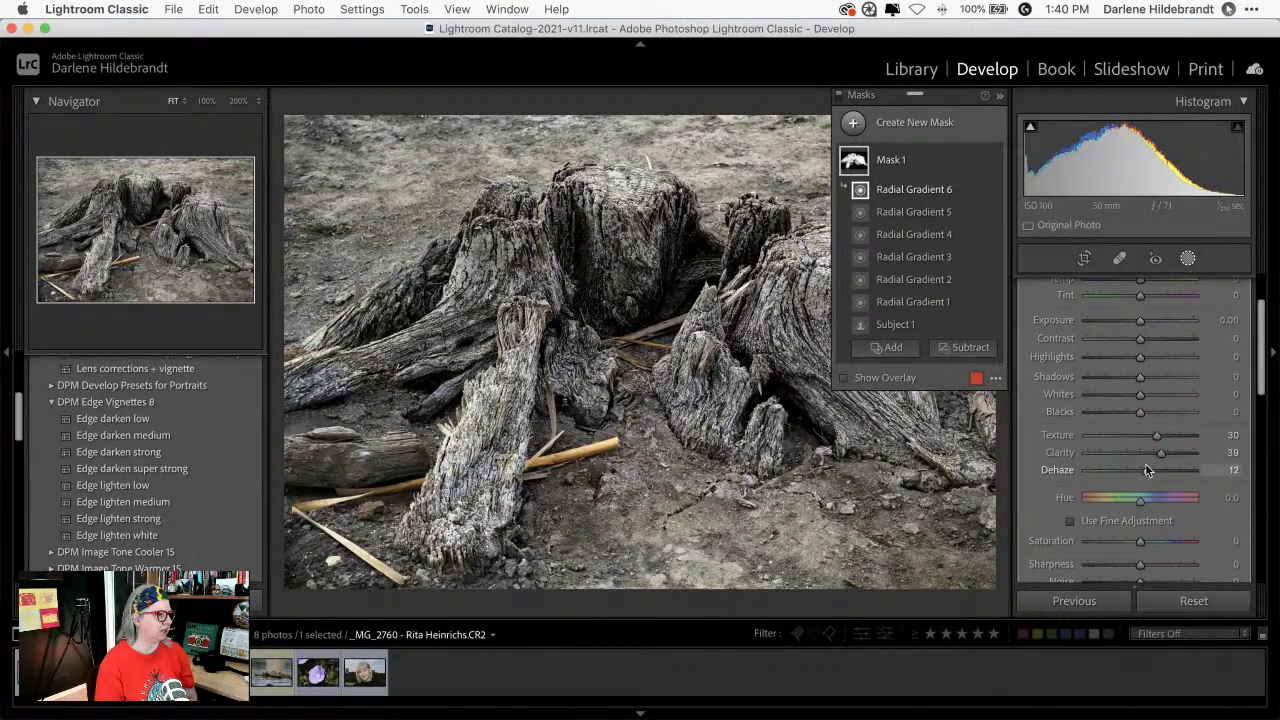
- Warm the stump mask to Temp 6, reduce Clarity to 33 and Texture to 21, and close masking
scroll(1120, 323, up, 3)
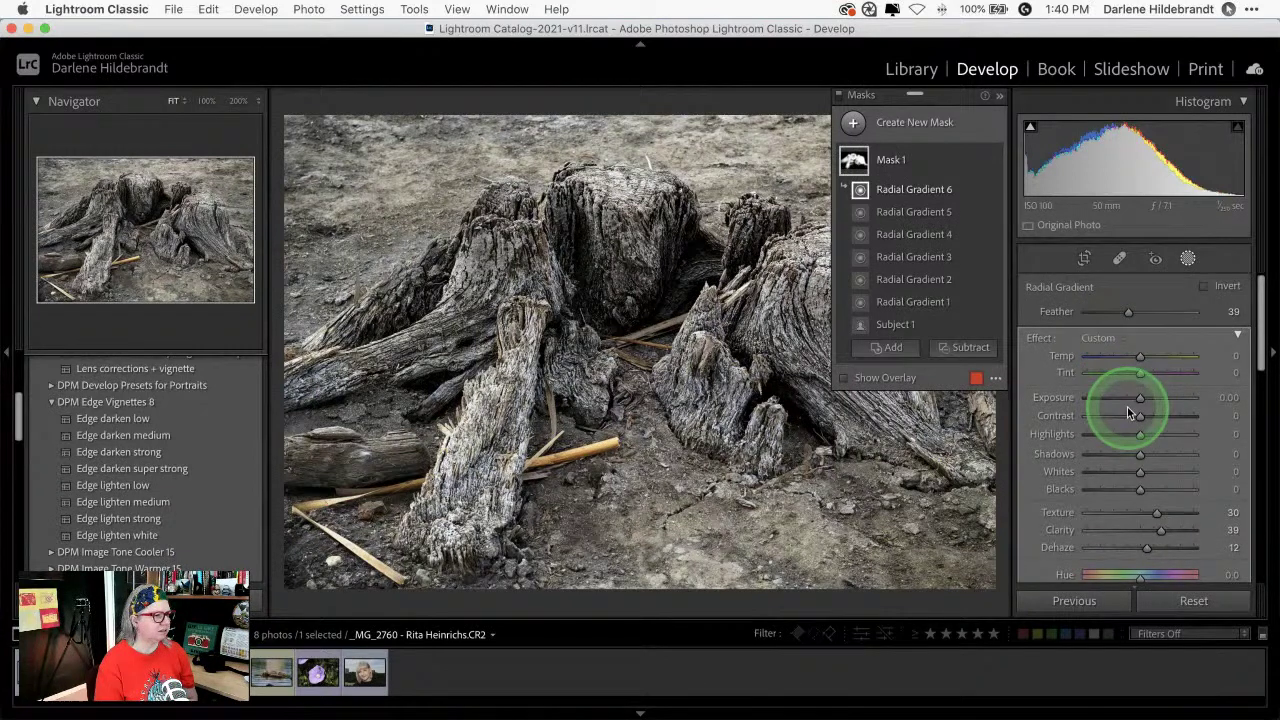
click(1141, 358)
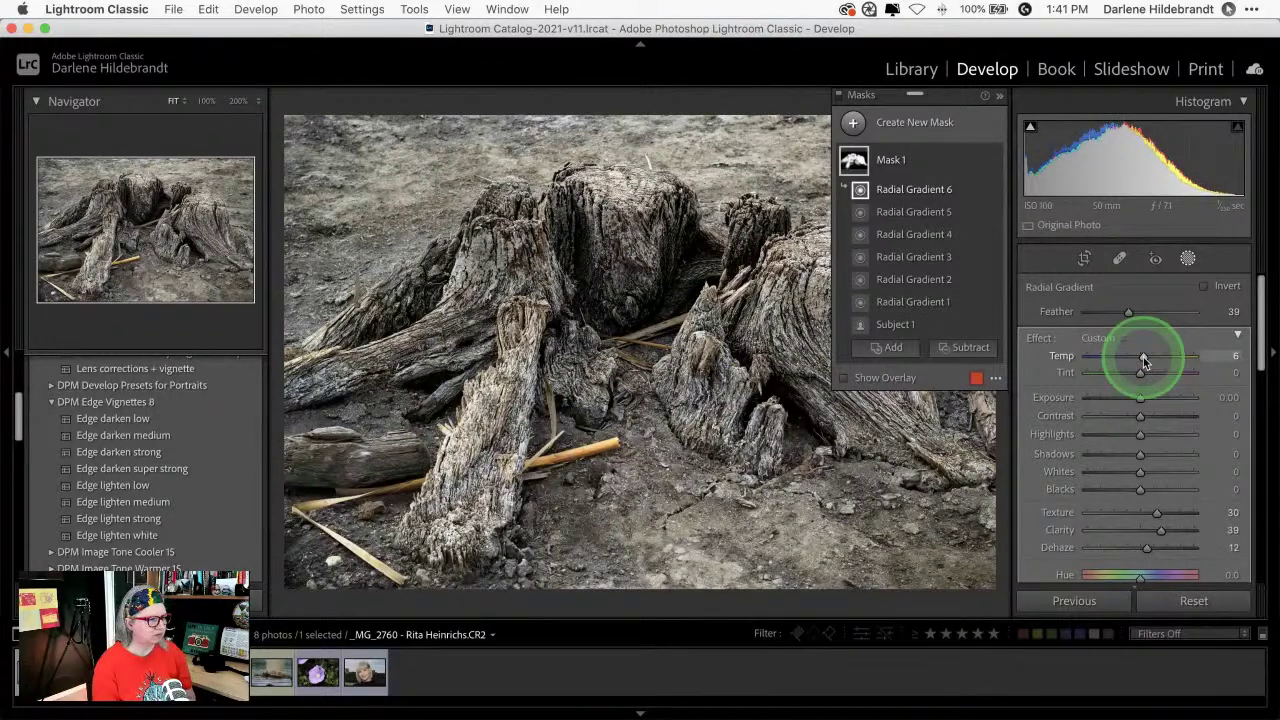
scroll(1150, 420, down, 3)
click(1160, 458)
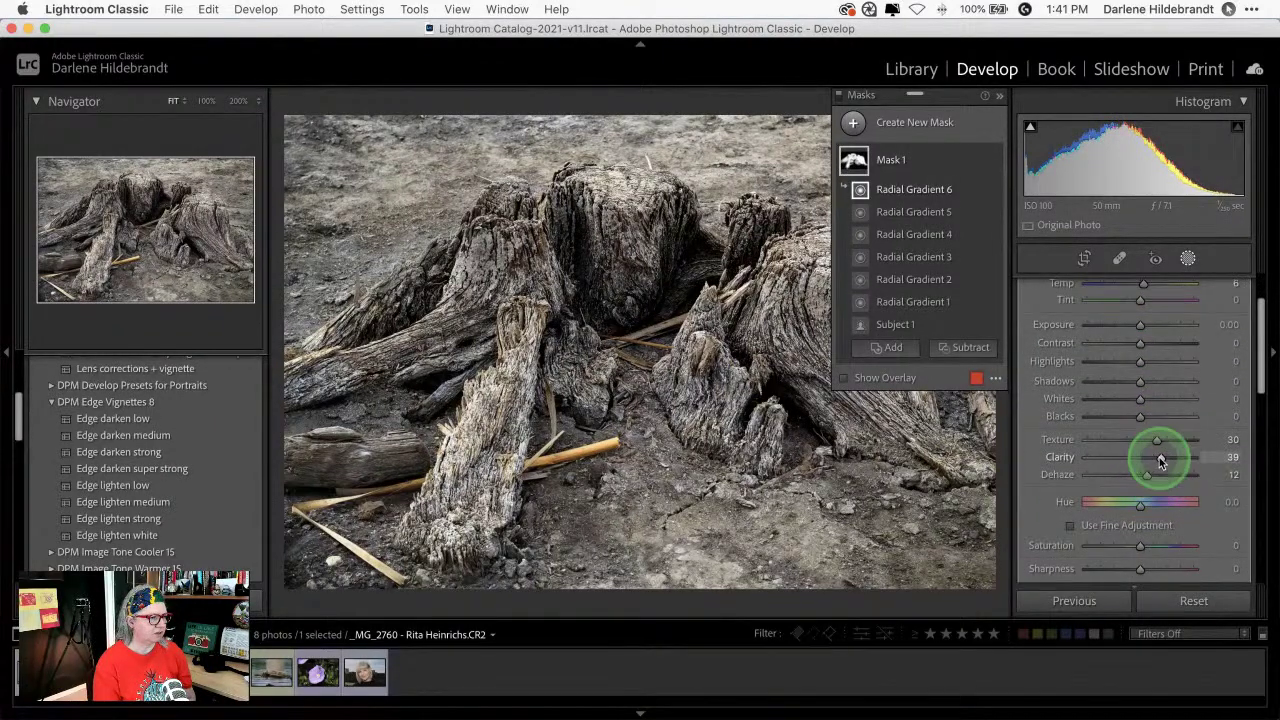
drag(1158, 460, 1151, 448)
click(1156, 441)
click(1188, 259)
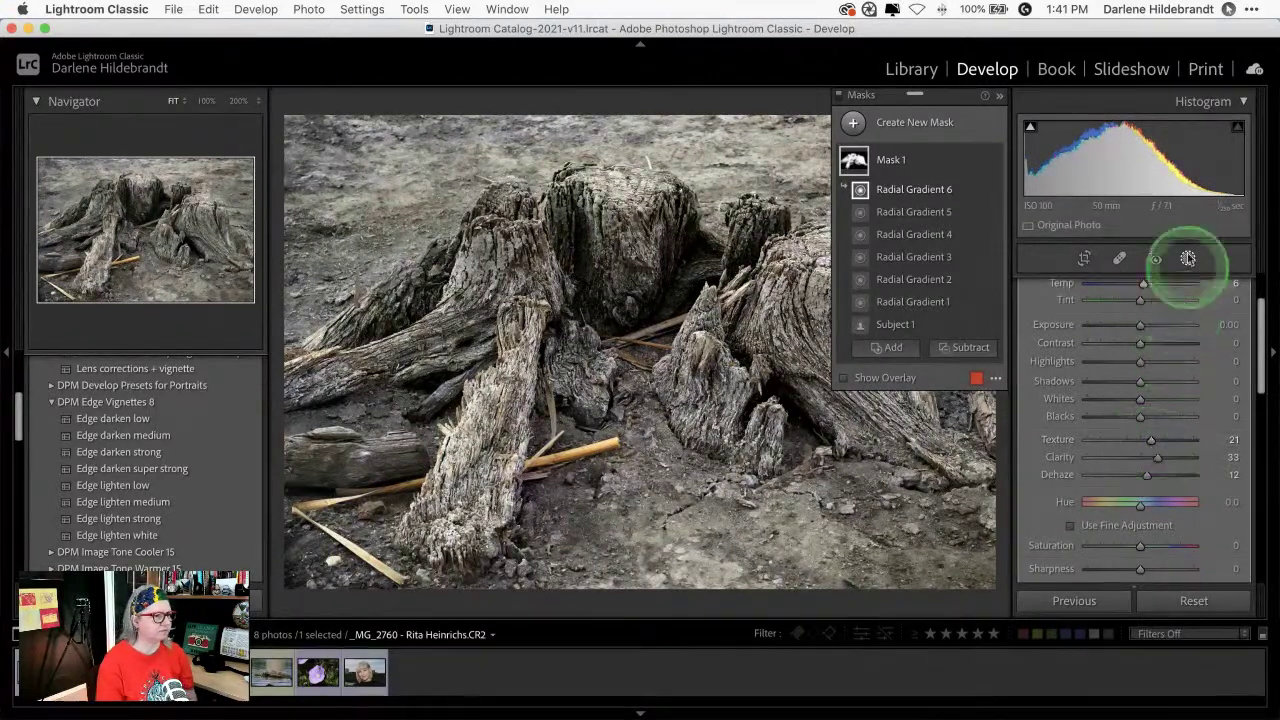
- Compare the whole stump photo before and after all edits, ending on the edited version
click(1150, 395)
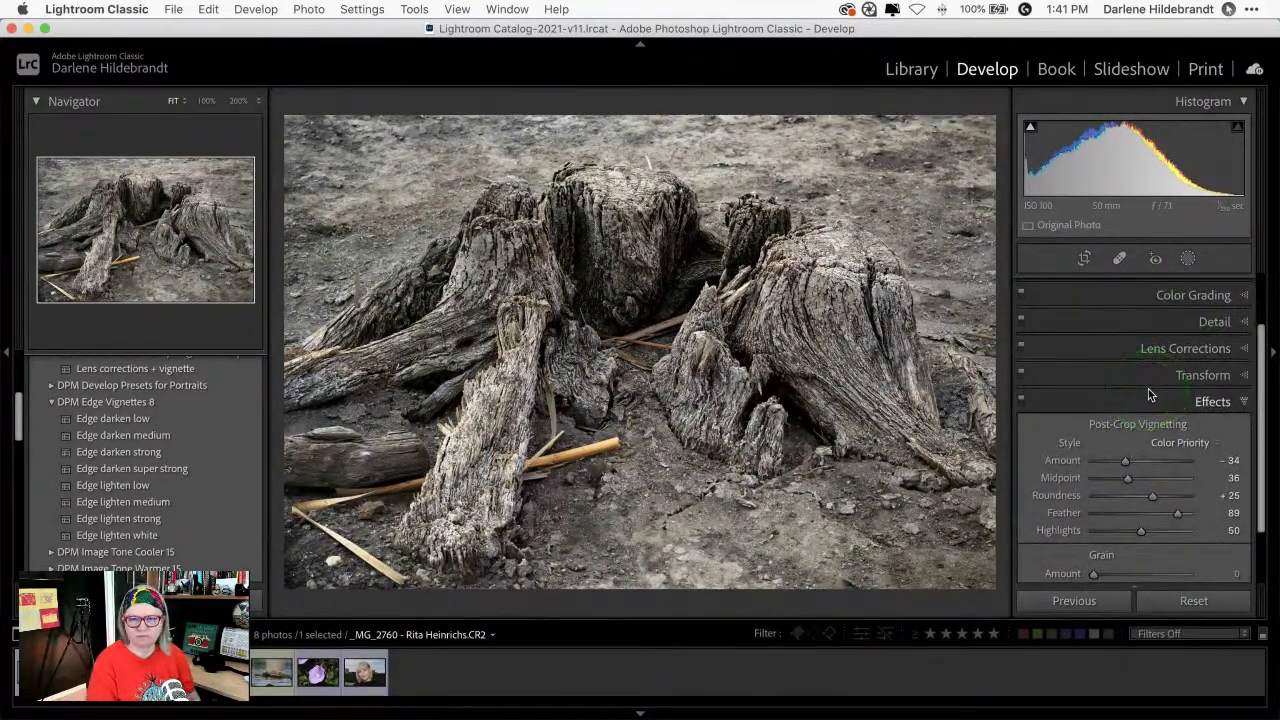
key(backslash)
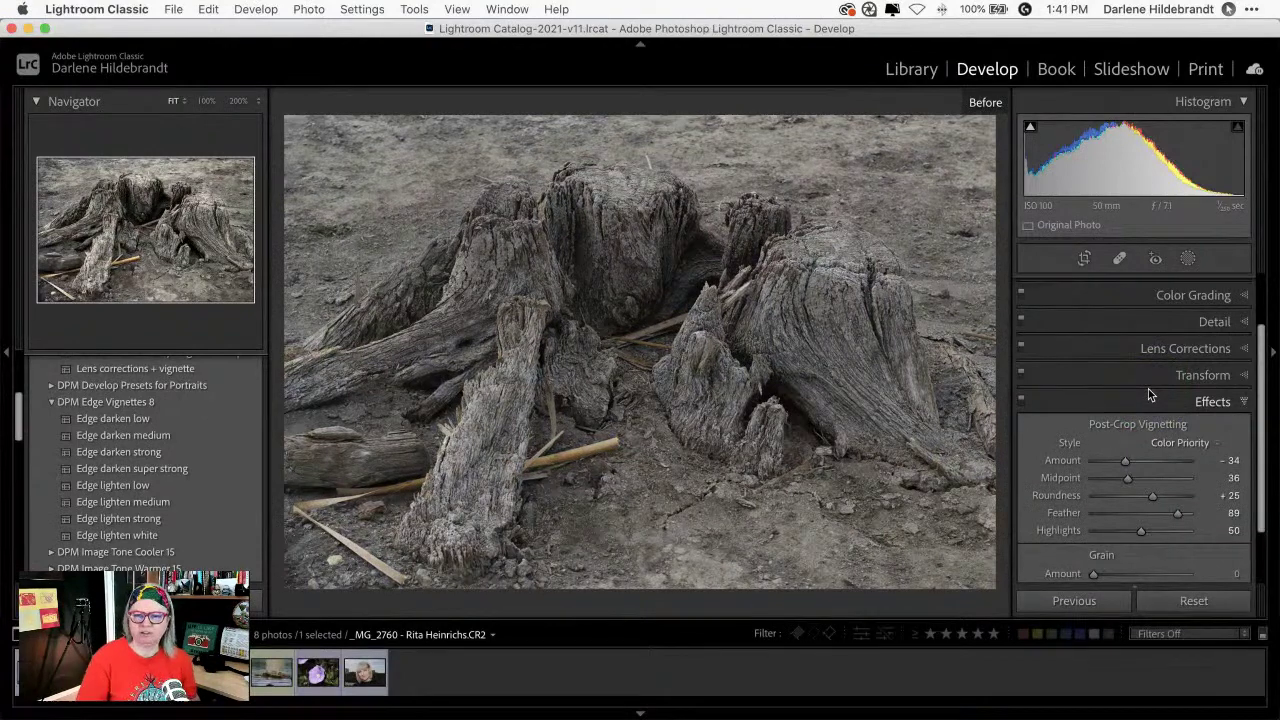
key(backslash)
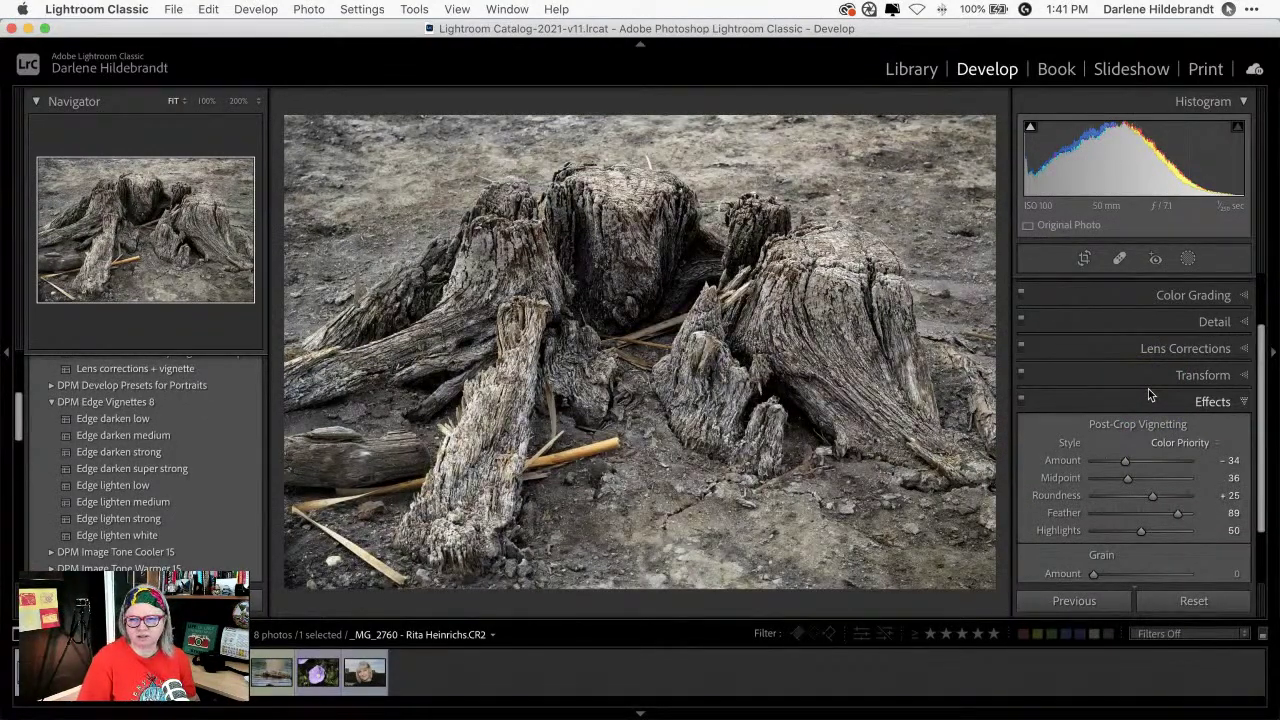
click(1149, 396)
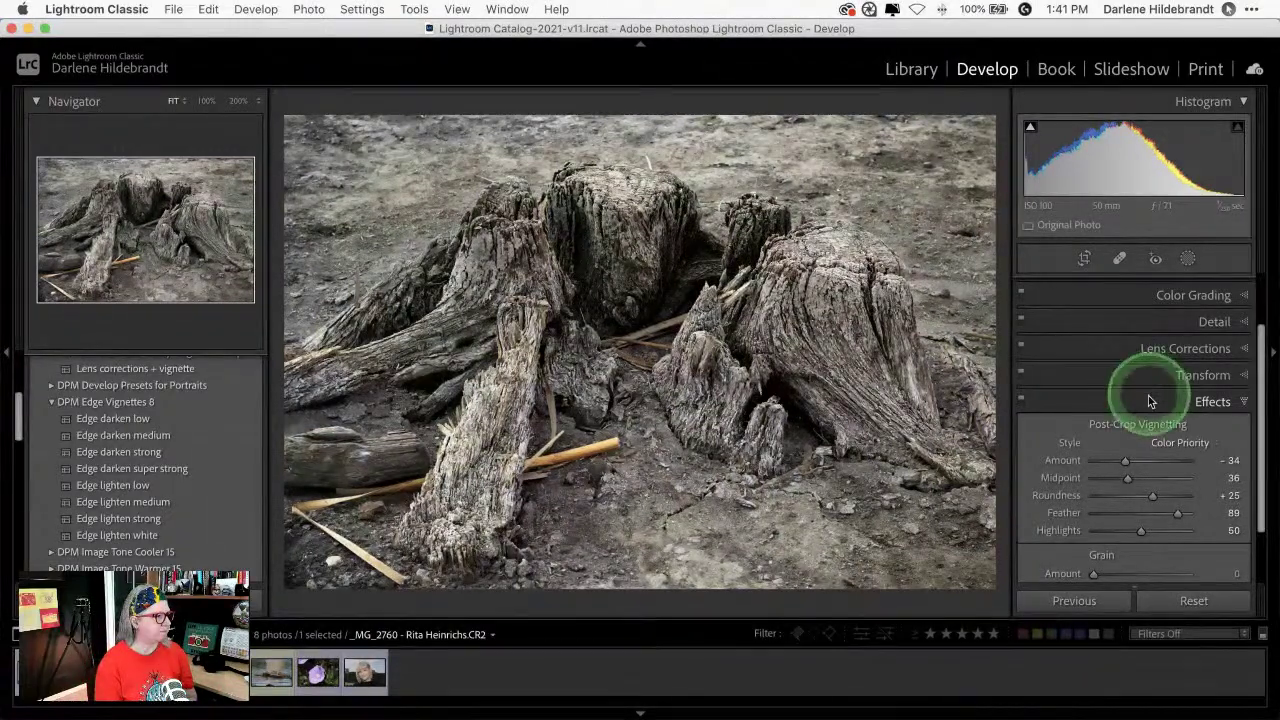
- Create a new radial gradient mask as a large ellipse centred over the stumps, and invert it to affect the surroundings
click(1189, 260)
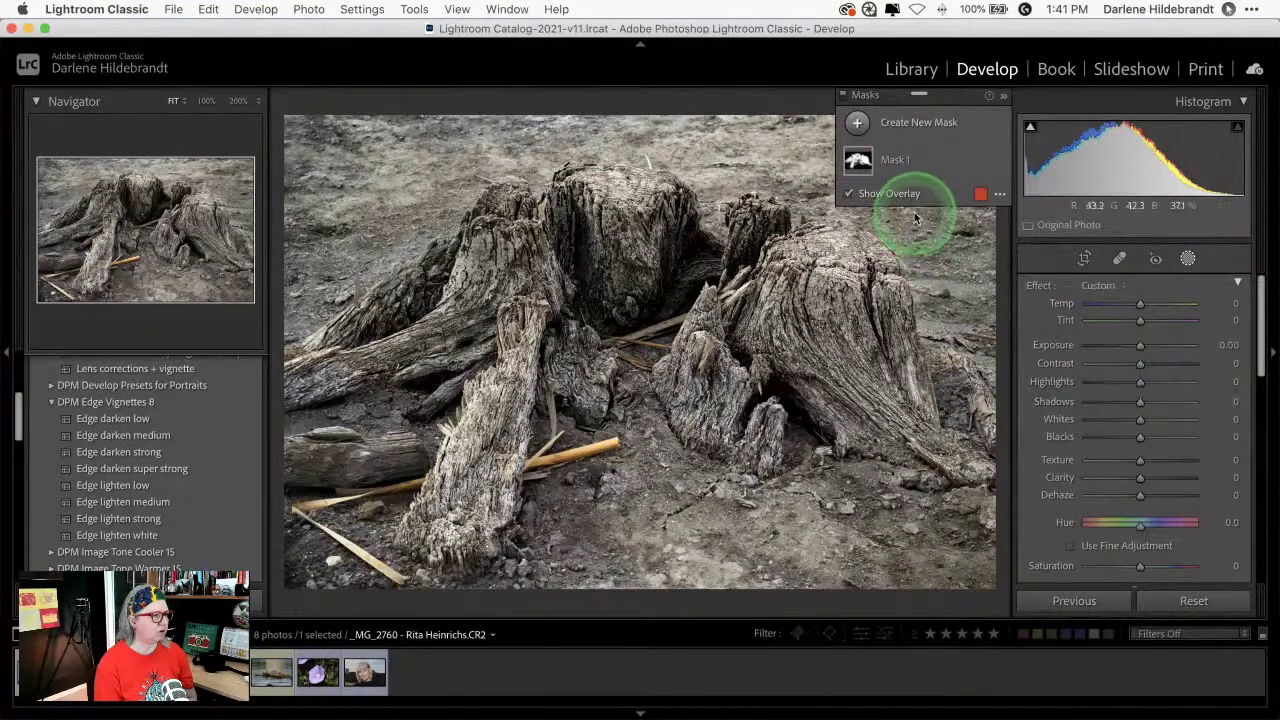
click(852, 122)
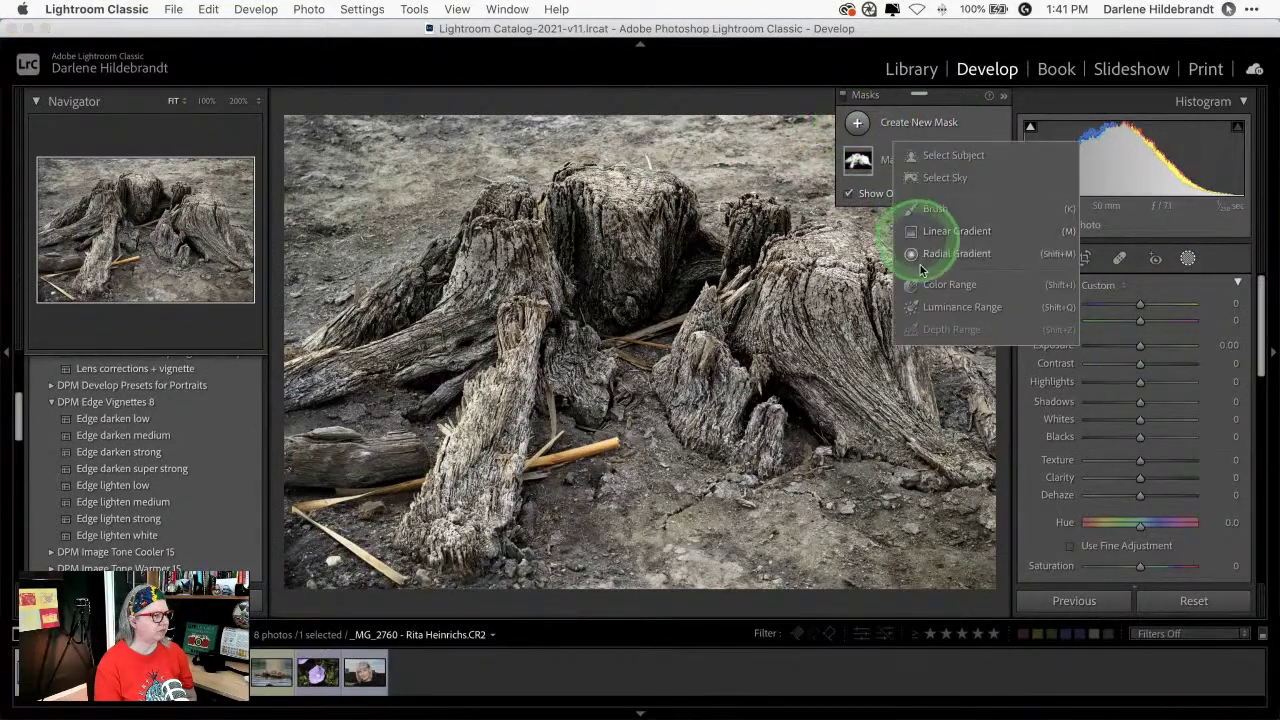
click(957, 255)
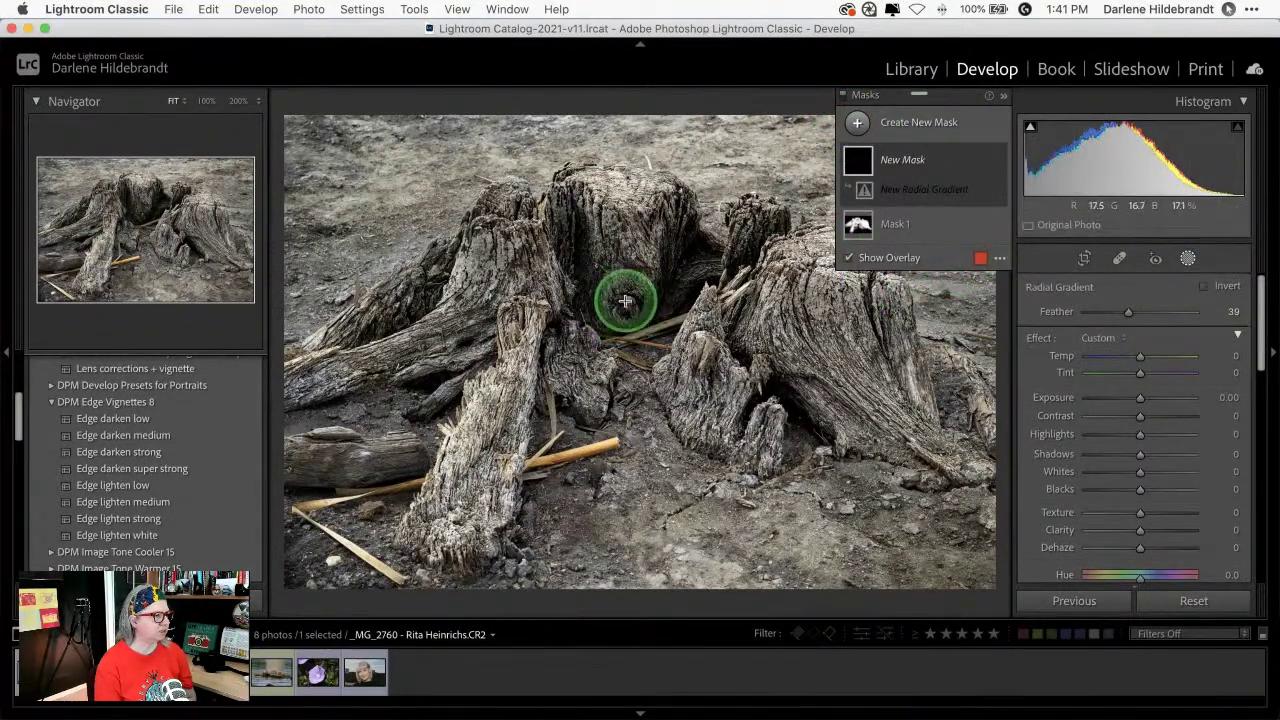
drag(623, 297, 985, 480)
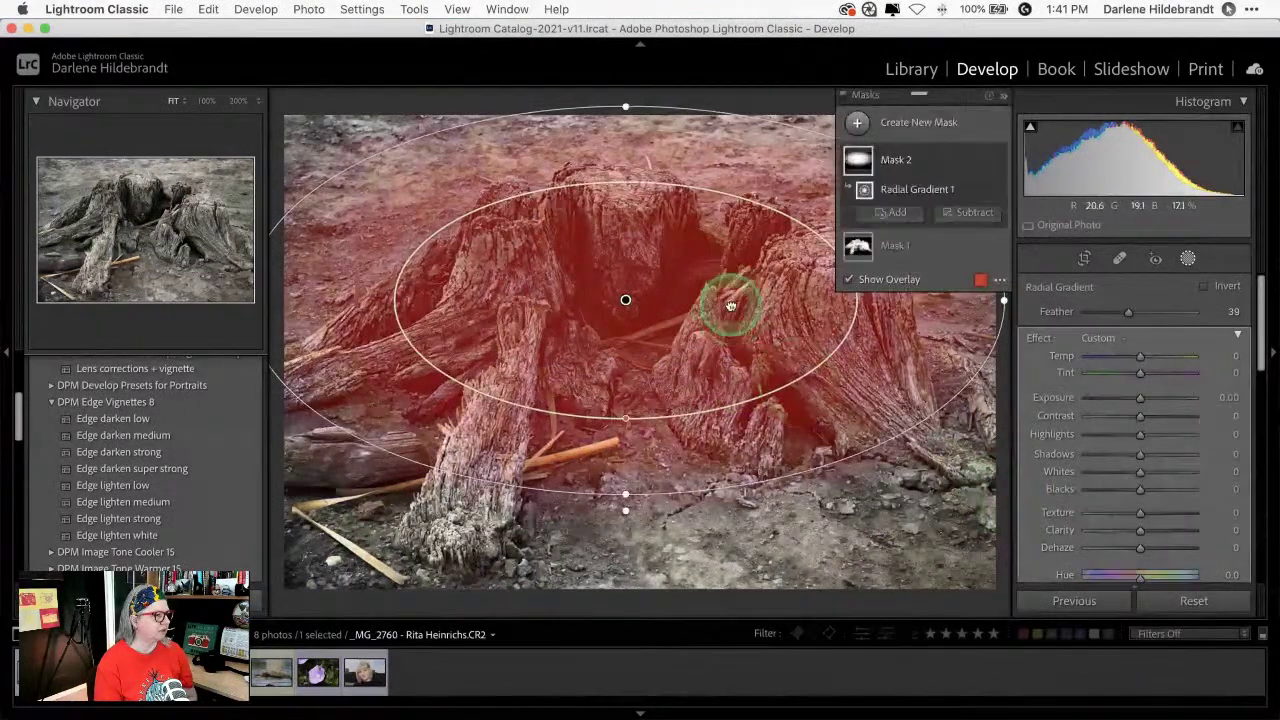
drag(729, 297, 731, 348)
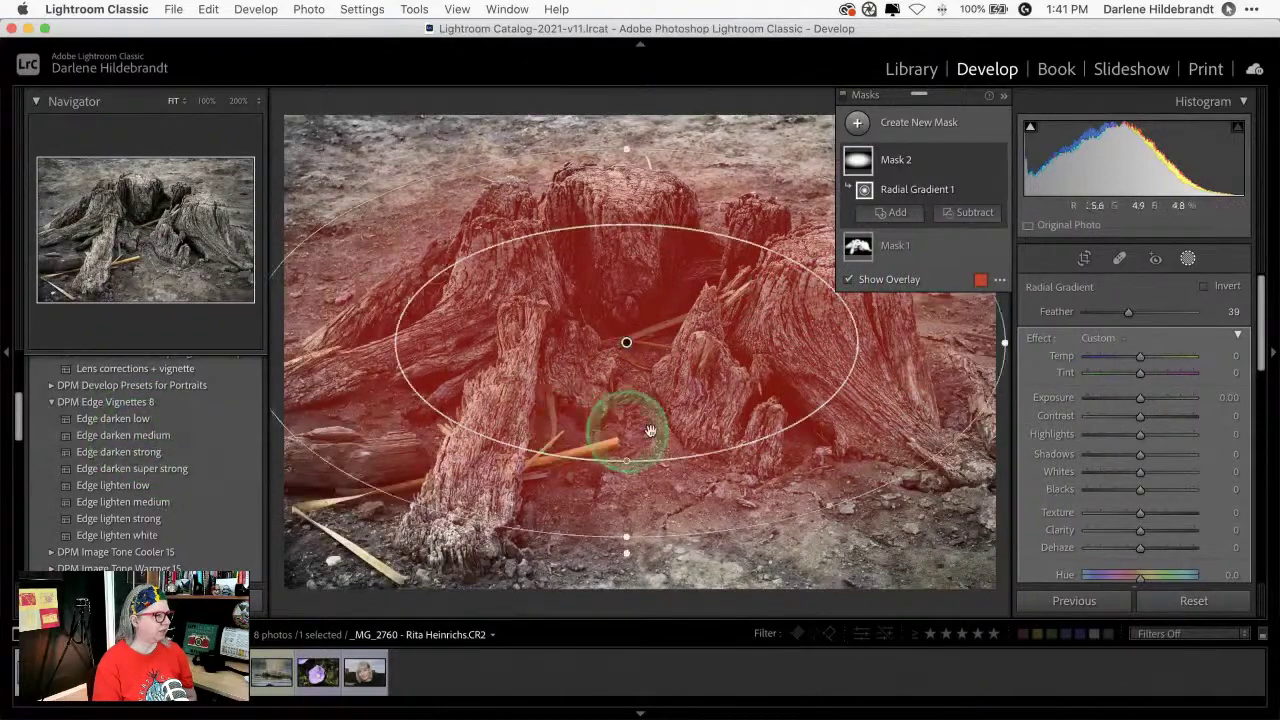
drag(712, 363, 703, 352)
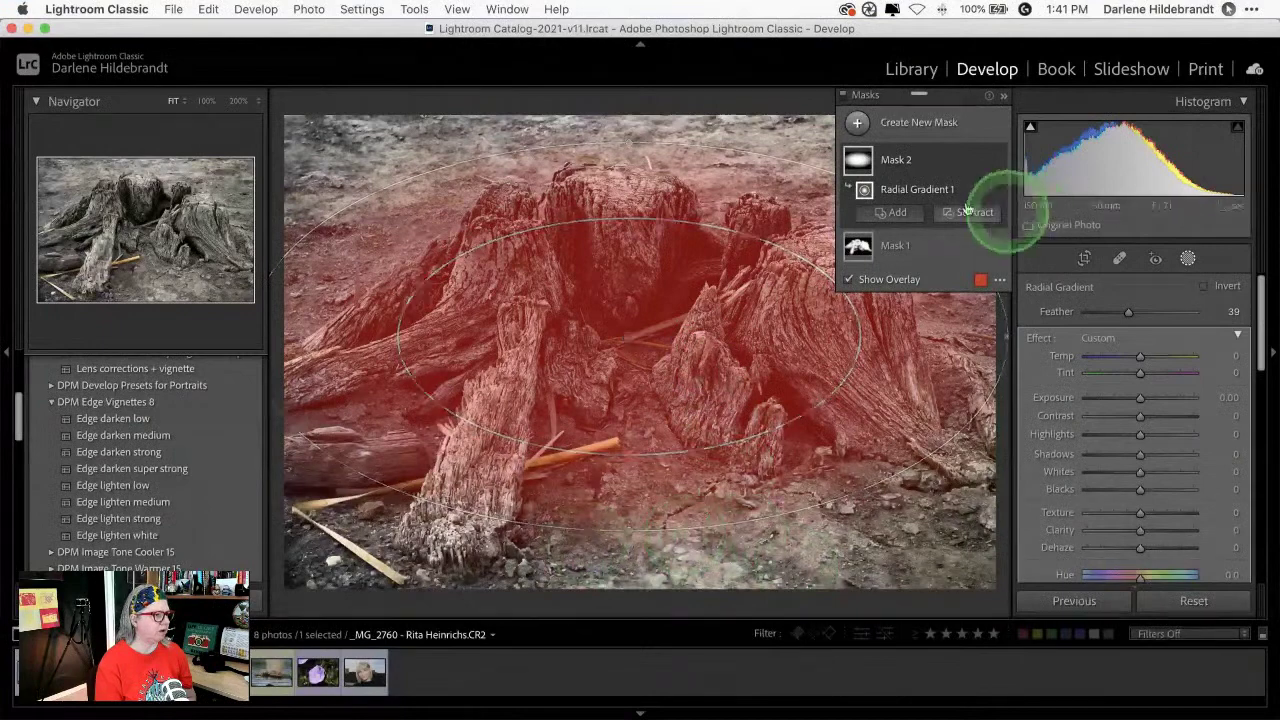
click(1204, 286)
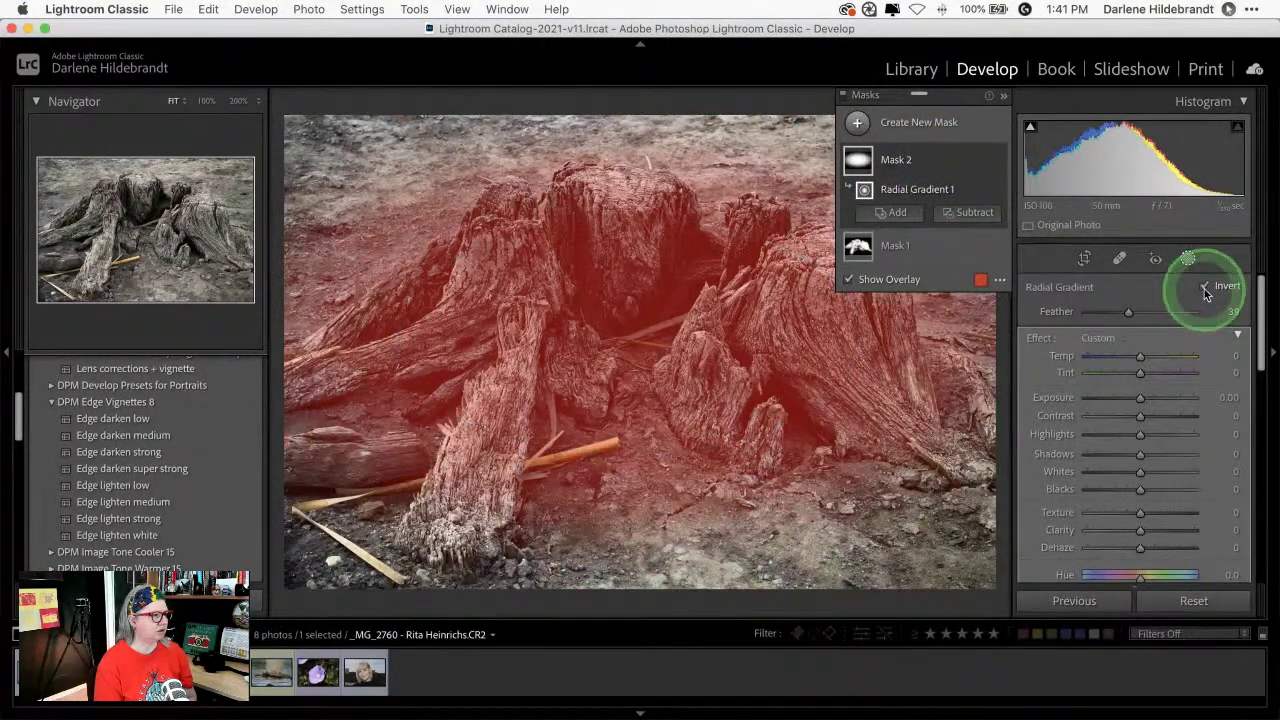
- Set the inverted radial mask's Exposure to -0.39, Texture to -17, Clarity to -16 and Sharpness to -33
drag(1142, 391, 1133, 399)
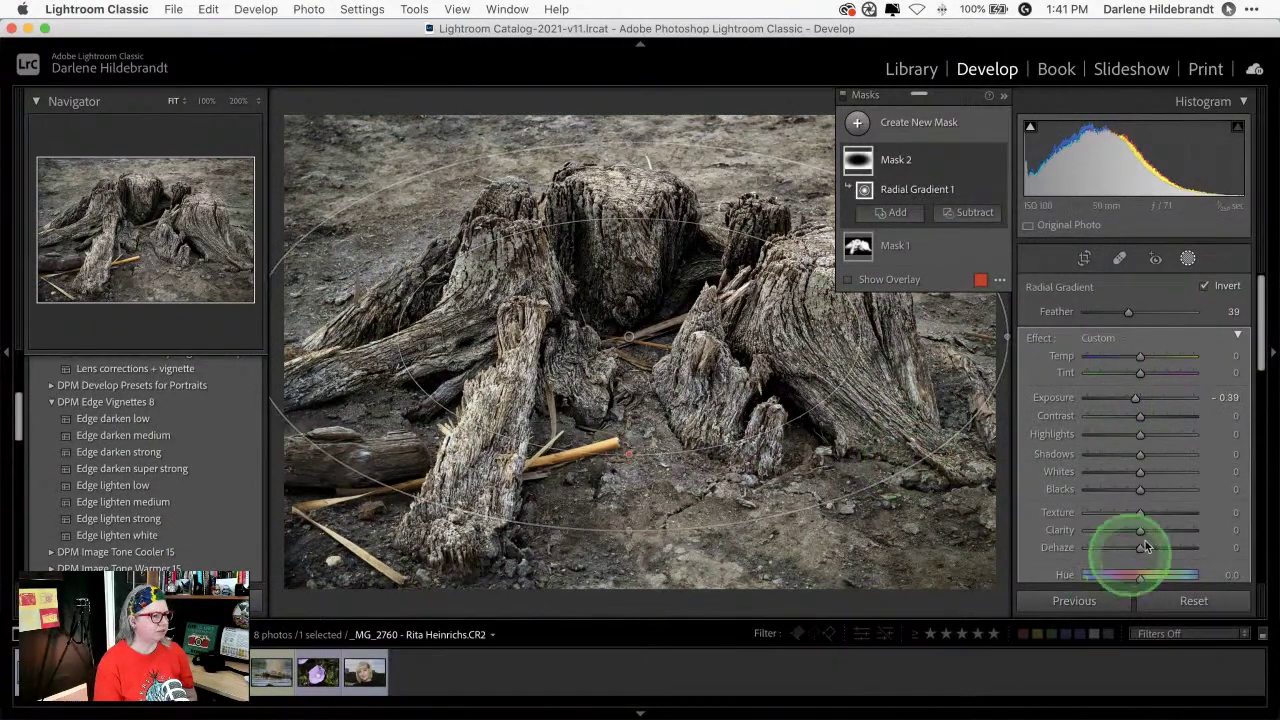
scroll(1173, 441, down, 2)
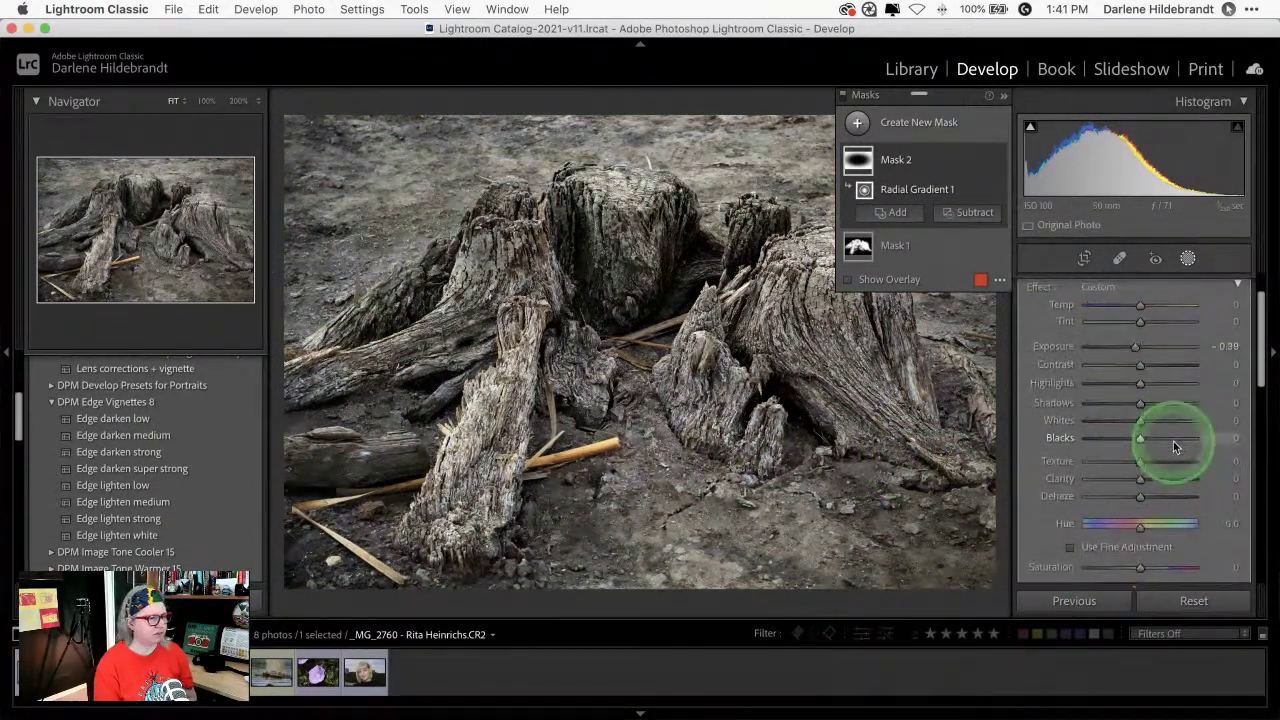
drag(1139, 461, 1127, 525)
scroll(1133, 480, down, 3)
click(1134, 503)
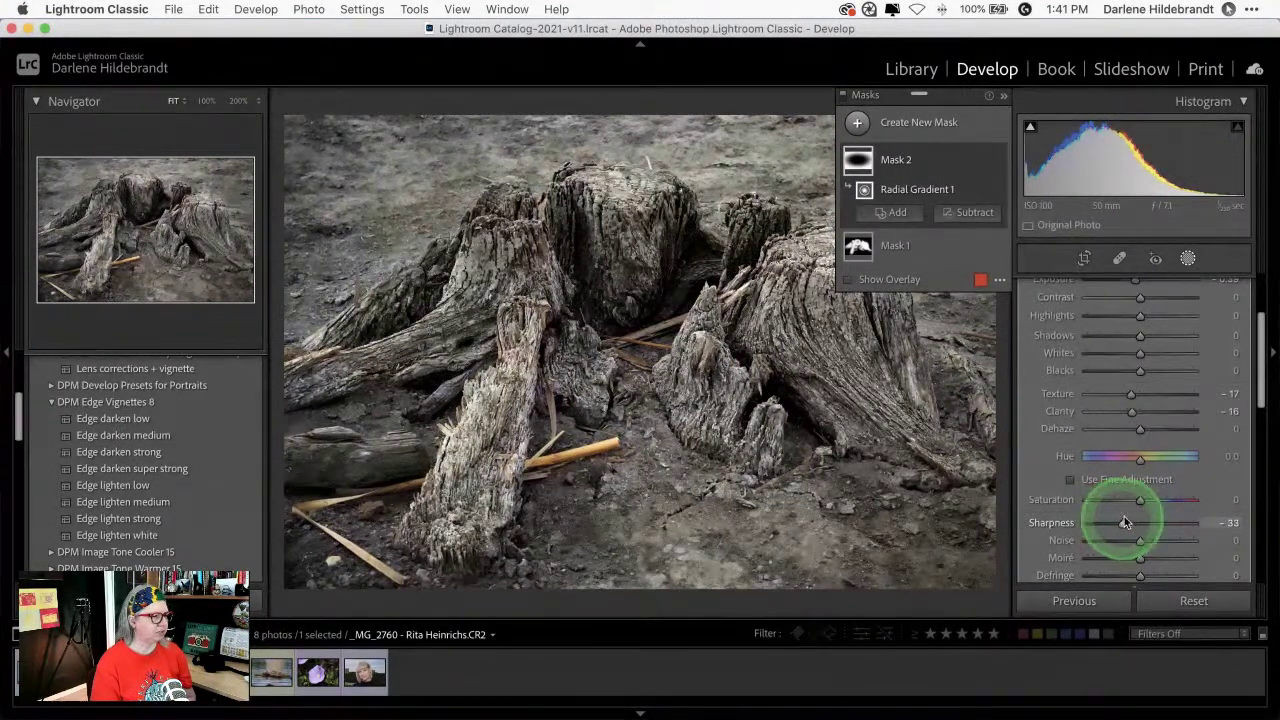
- Lower the inverted radial mask's Highlights to -66 and its Contrast to -10
scroll(1140, 350, up, 2)
click(1138, 331)
mouse_move(1139, 346)
mouse_down()
mouse_move(1125, 337)
mouse_move(1111, 369)
mouse_move(1128, 336)
mouse_up()
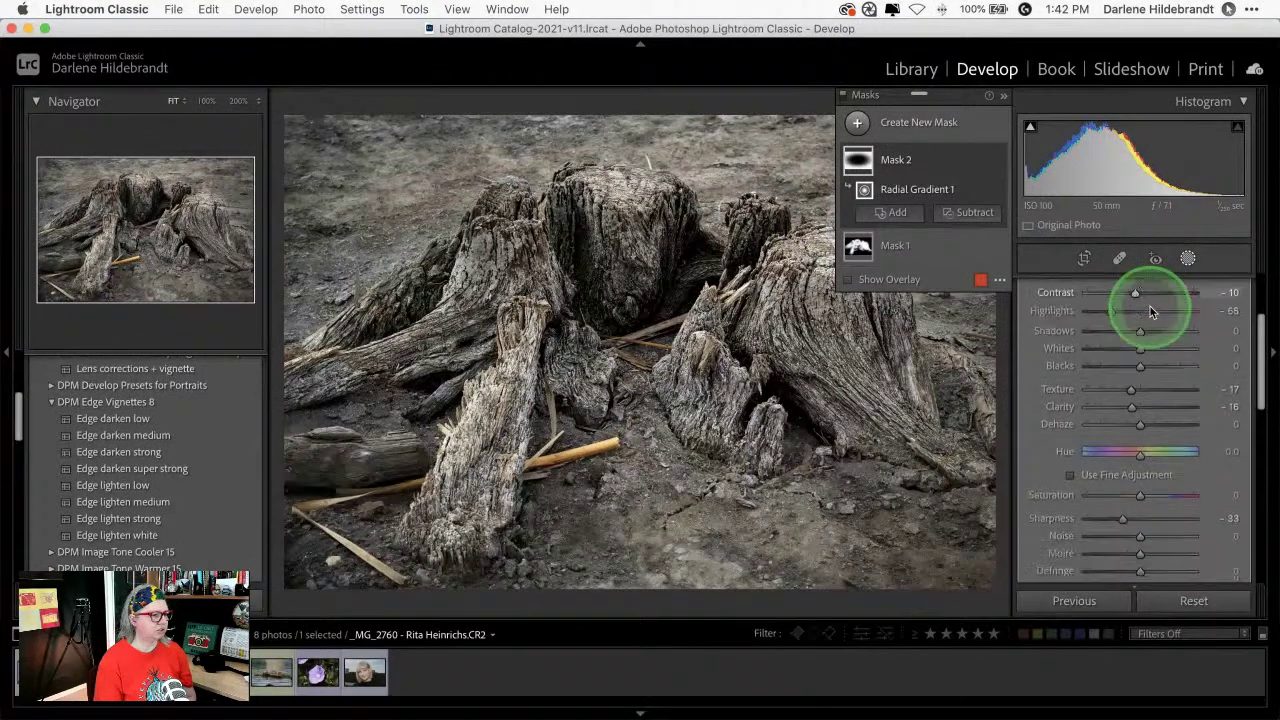
- Switch all masks off and on to compare their effect on the tree stump photo, and close the masking tools
scroll(1143, 350, down, 3)
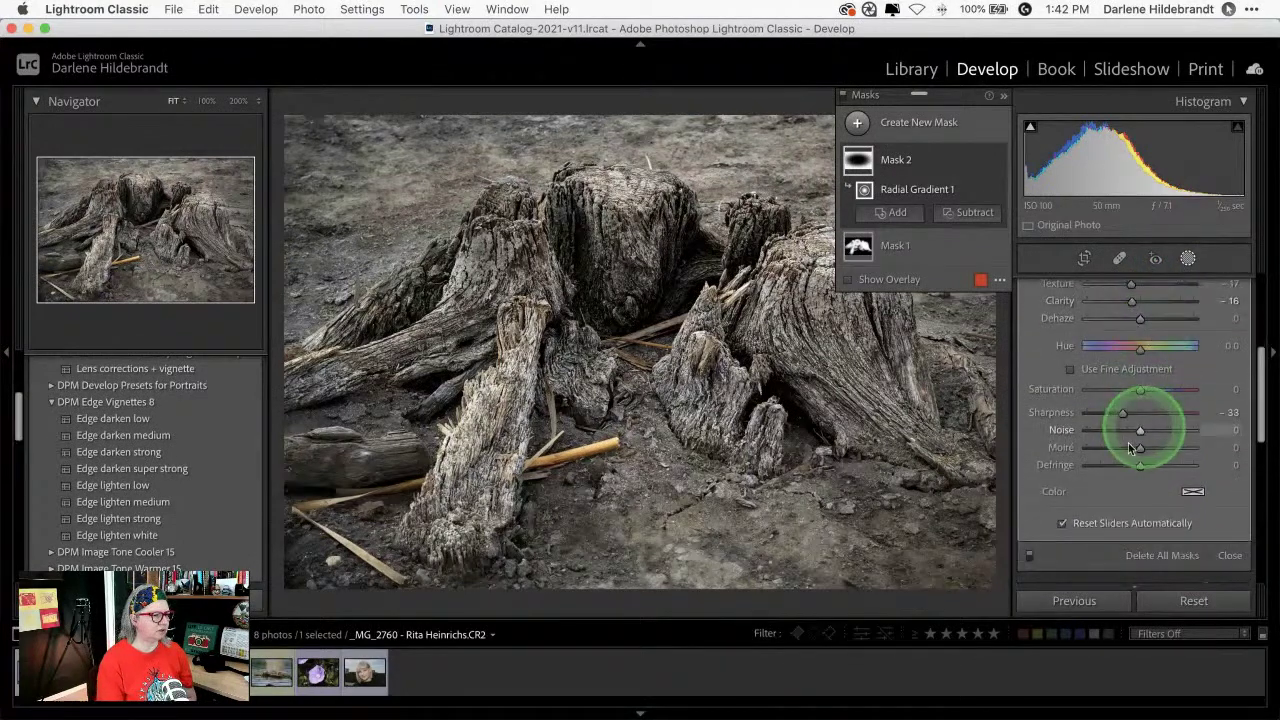
click(1031, 557)
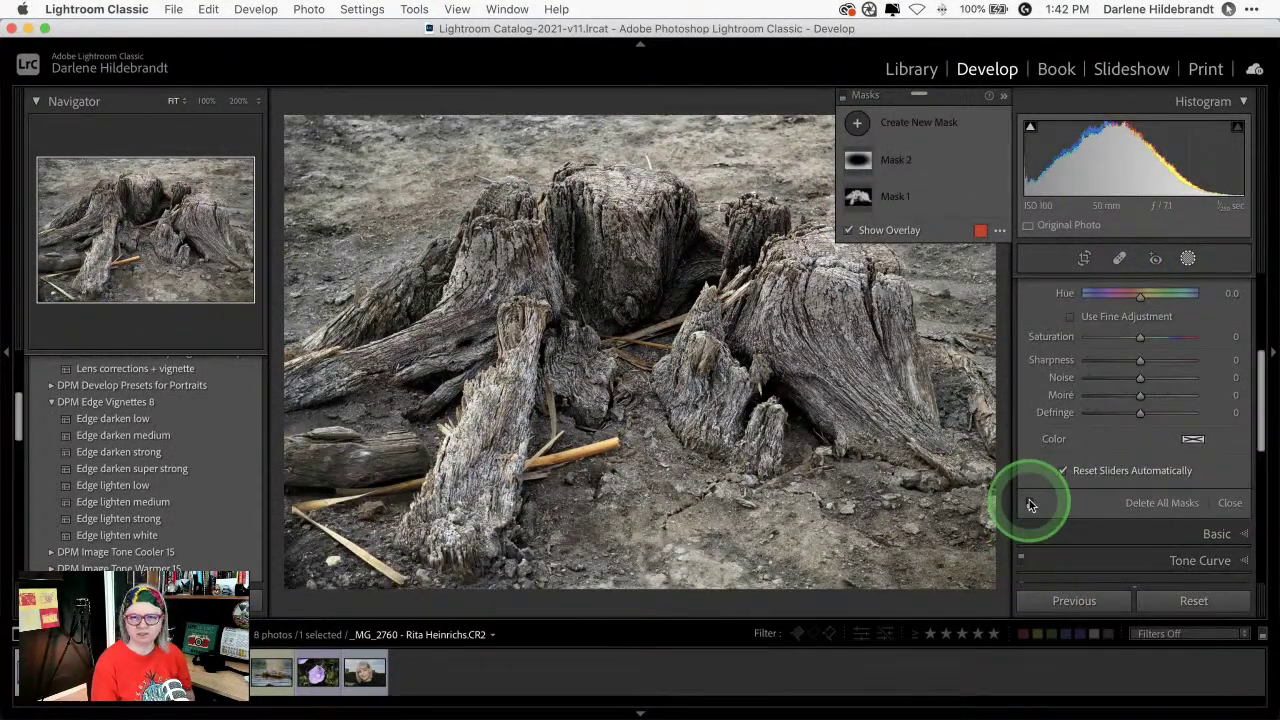
click(1031, 505)
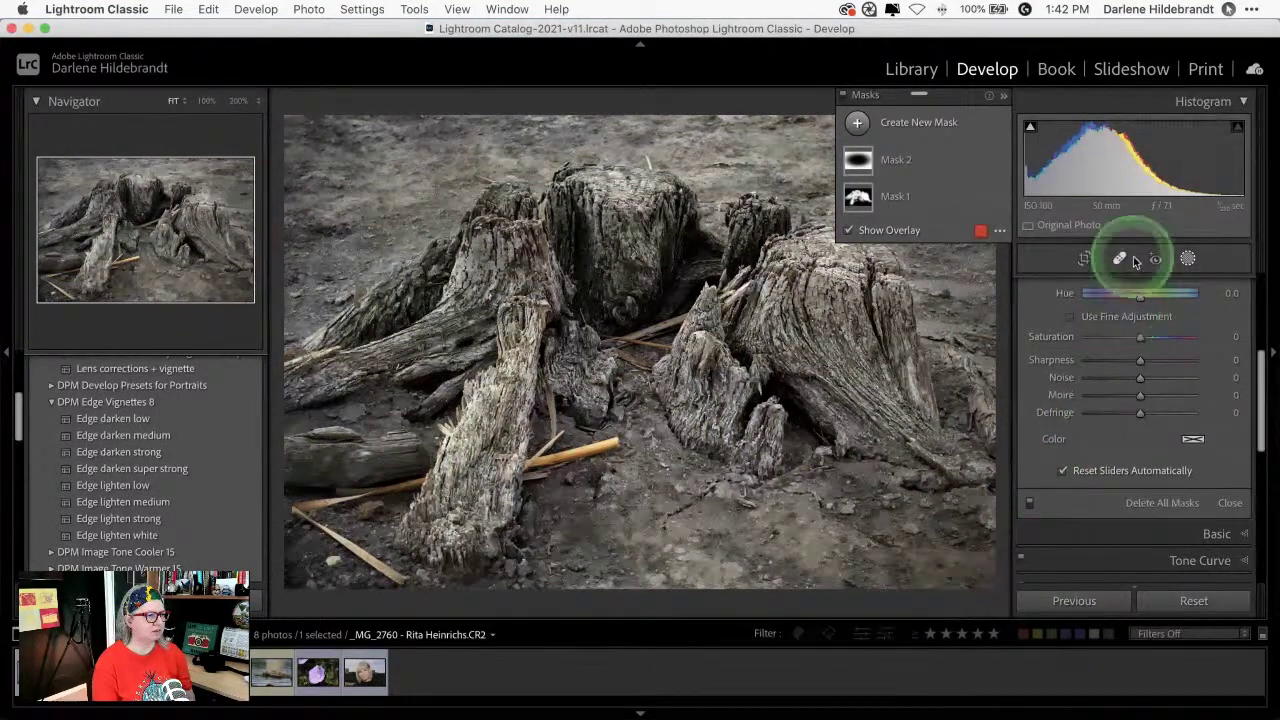
click(1187, 259)
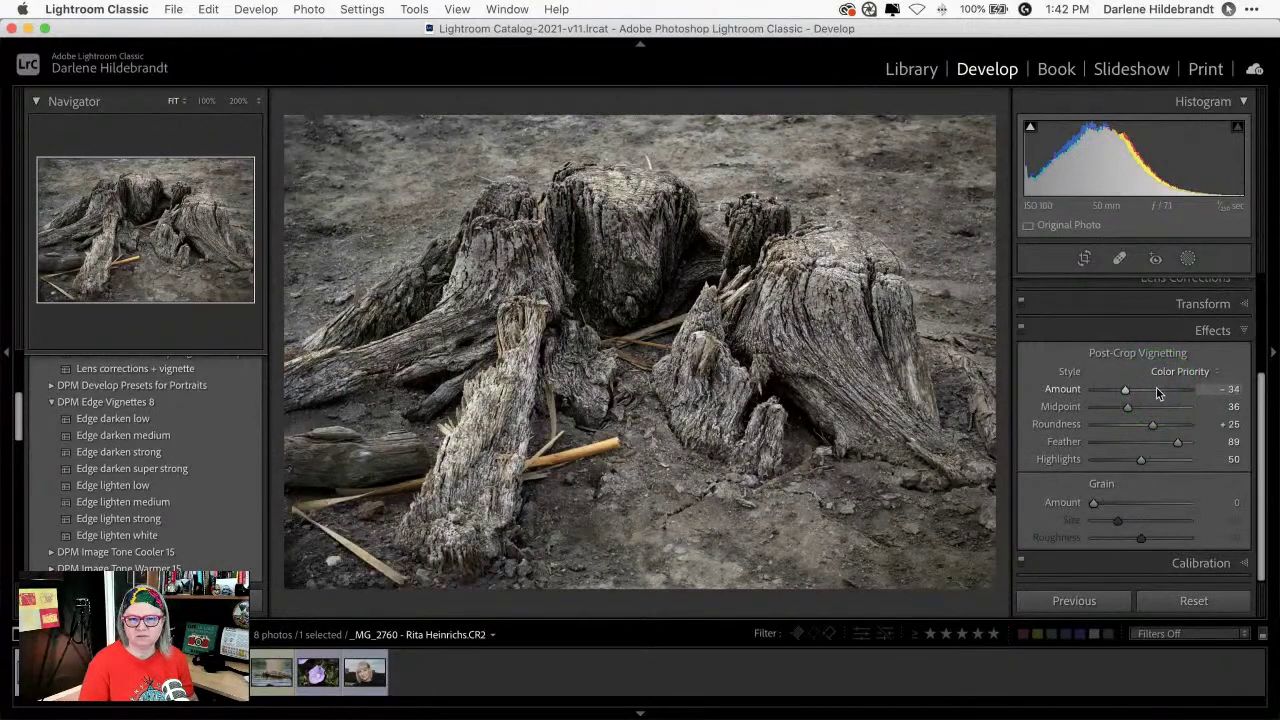
- Compare the edited tree stump photo with its unedited version
key(backslash)
key(backslash)
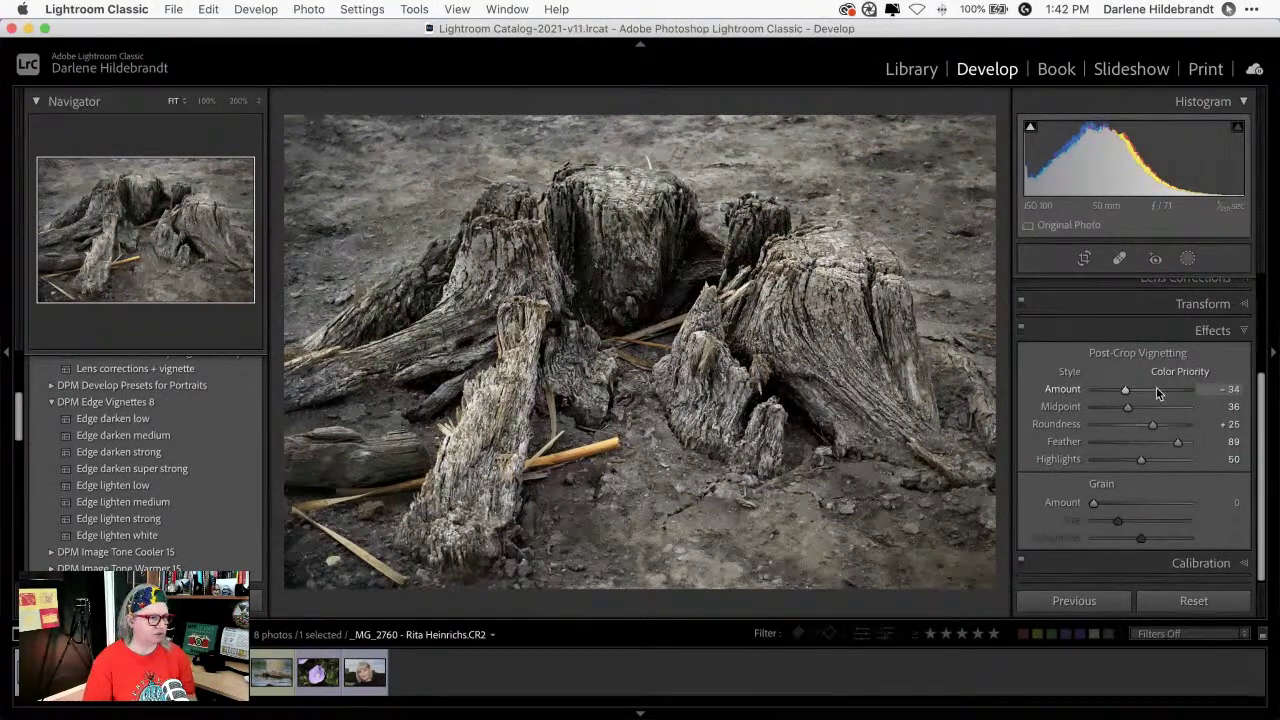
click(1157, 393)
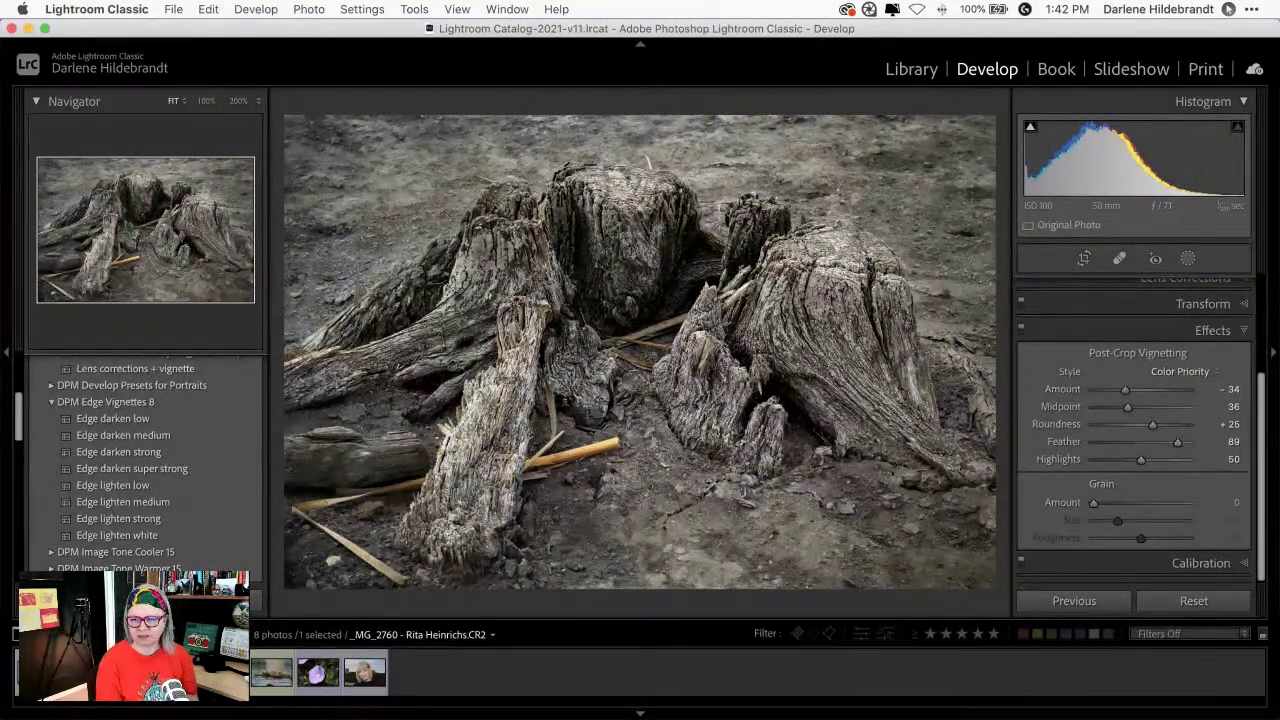
key(shift+f)
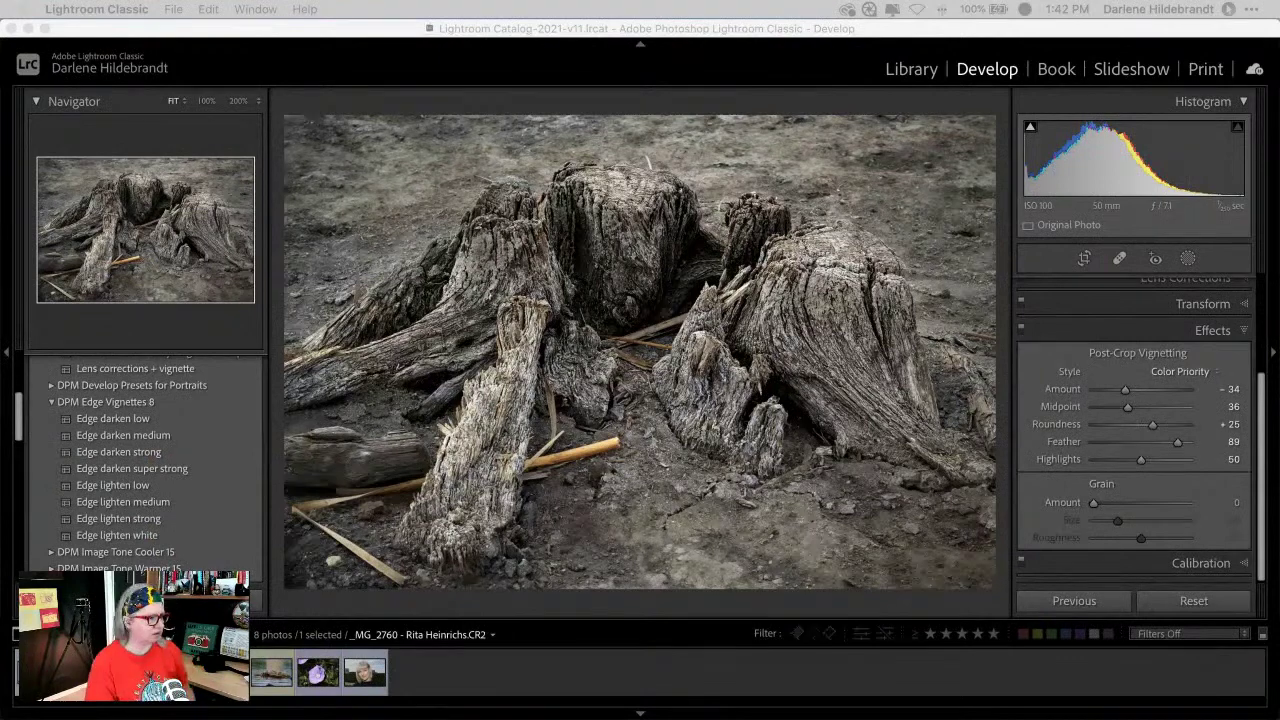
click(745, 598)
click(108, 420)
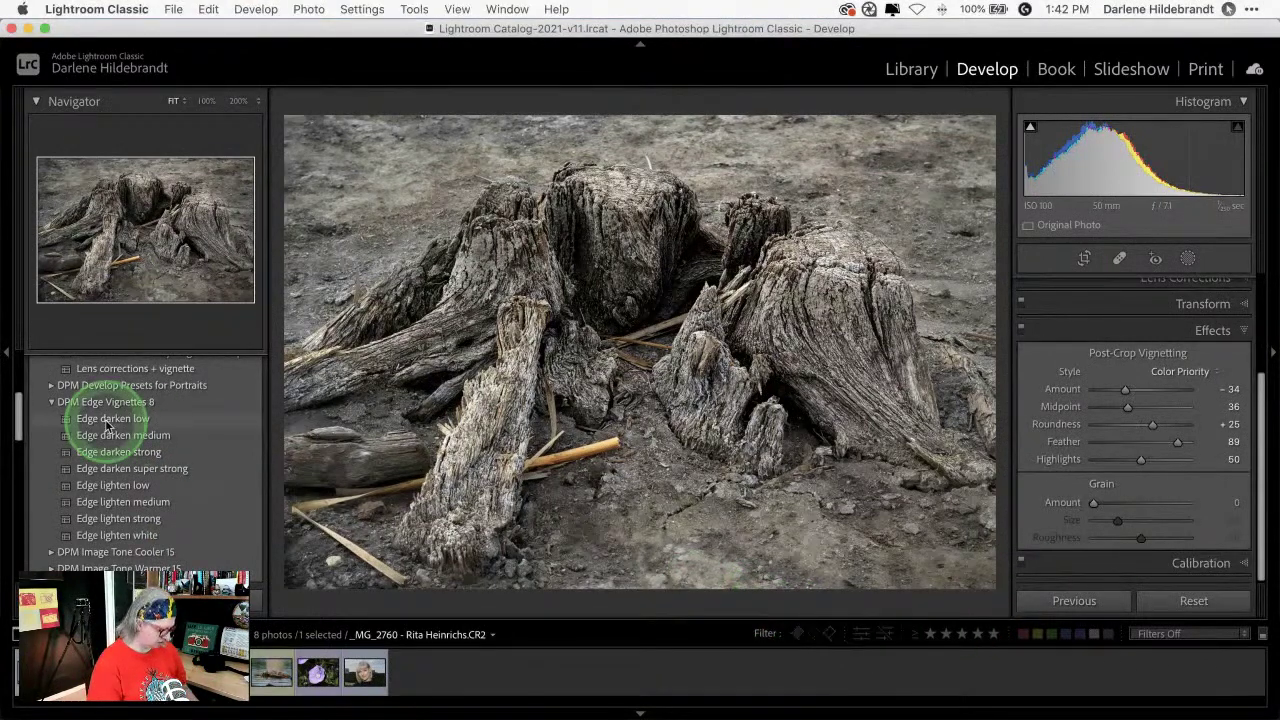
- Return to the Library grid with the side panels shown and look through the Reserves collection under Live editing
key(g)
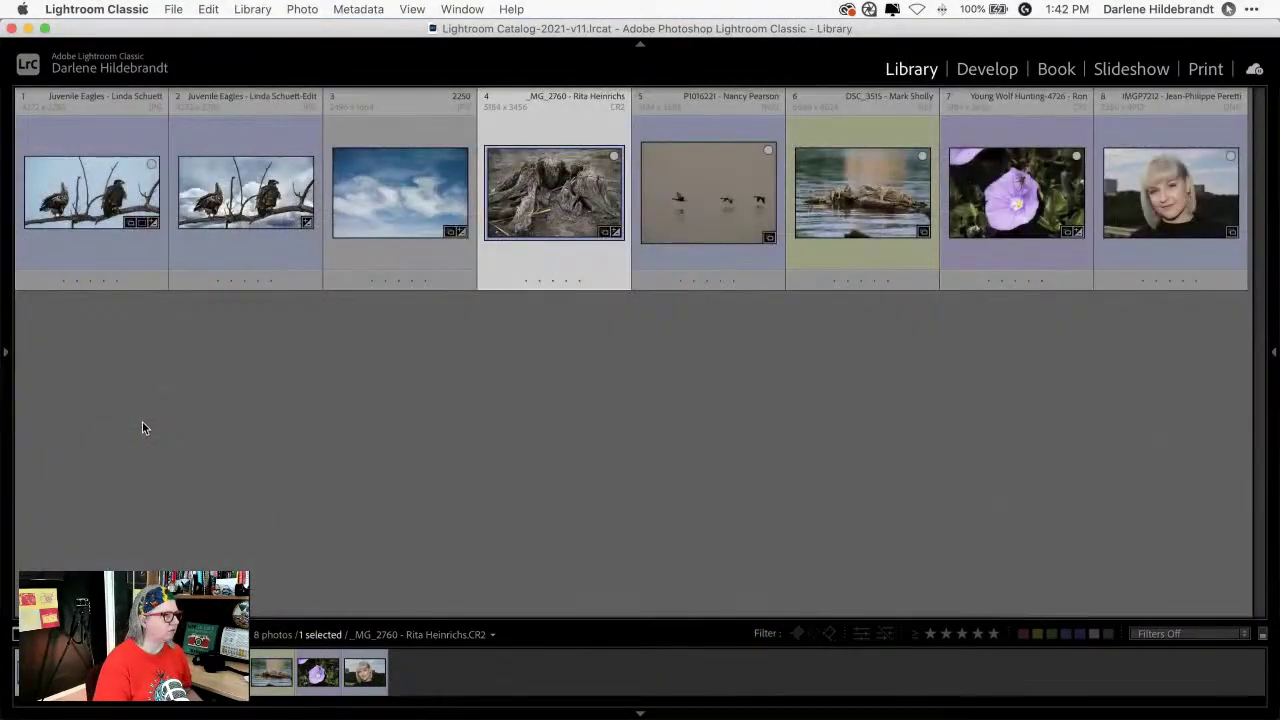
key(Tab)
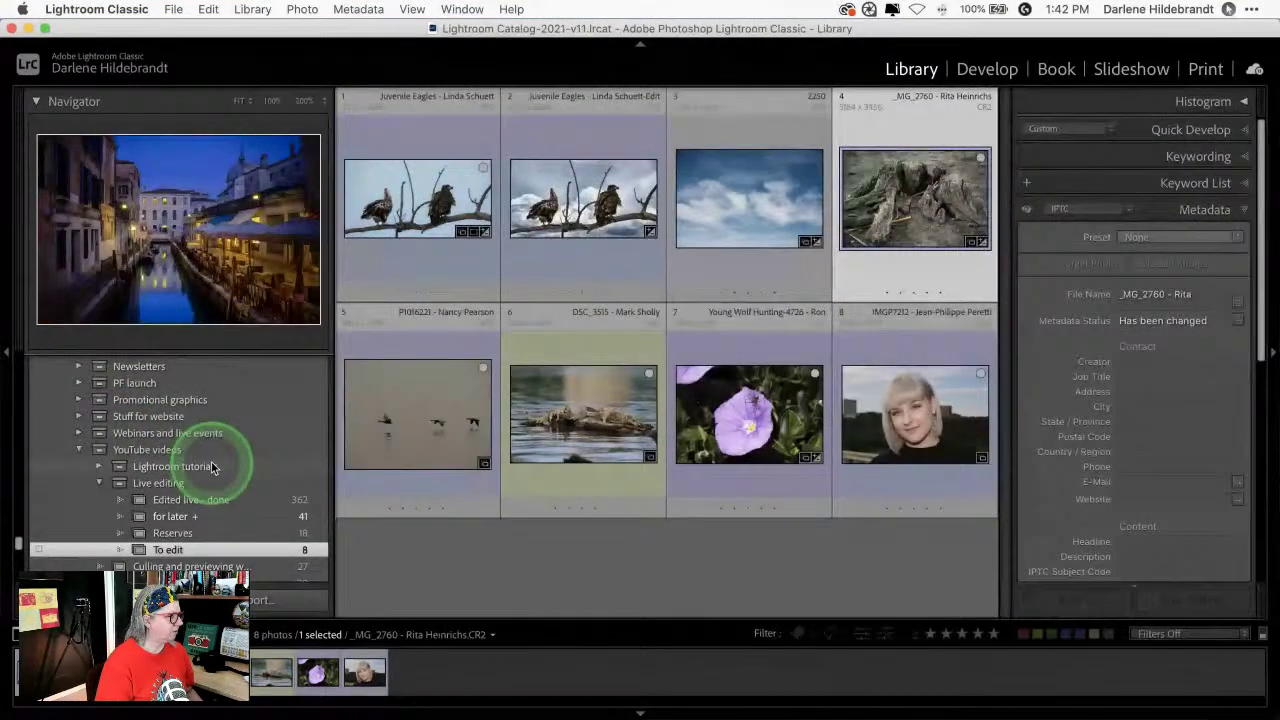
scroll(212, 467, down, 3)
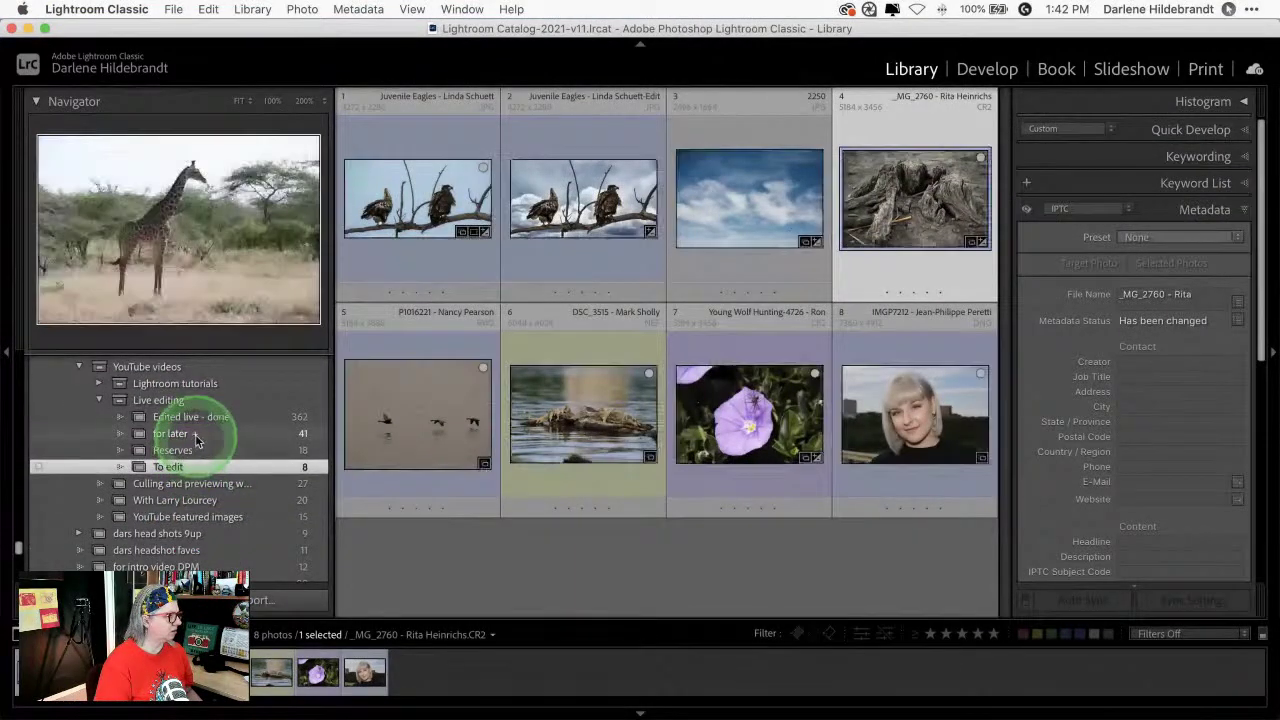
click(195, 450)
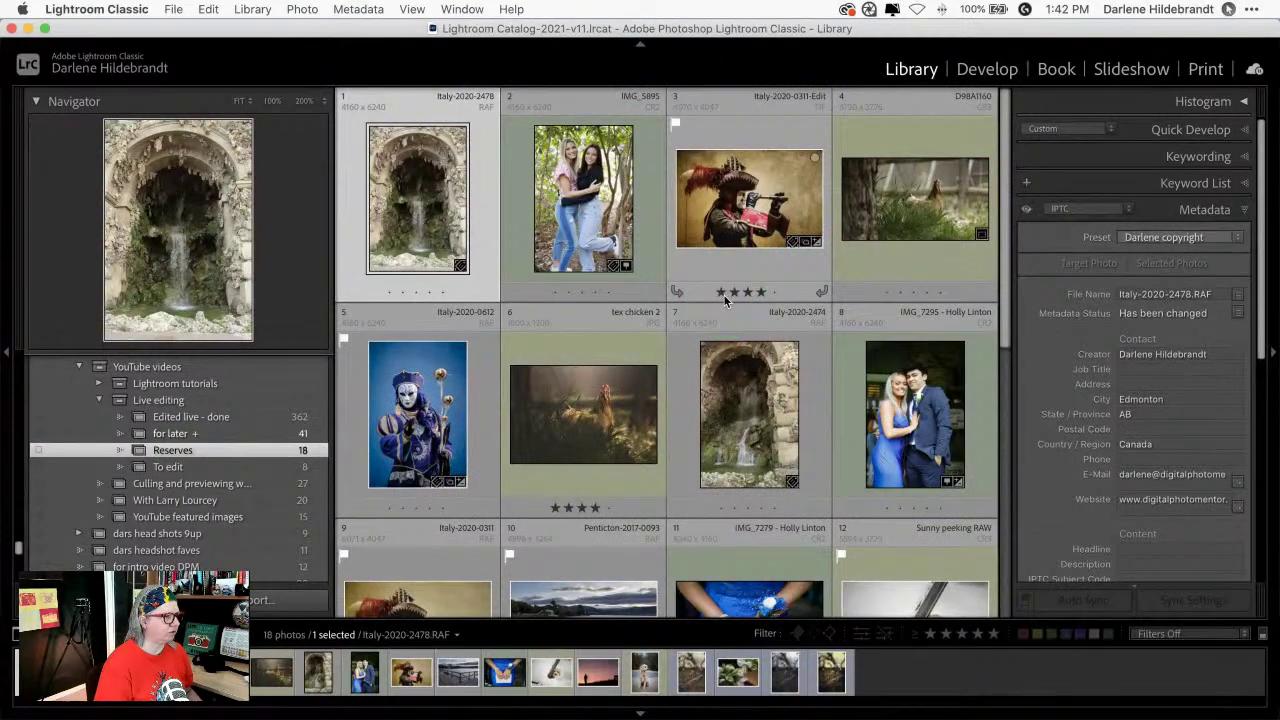
scroll(725, 300, down, 5)
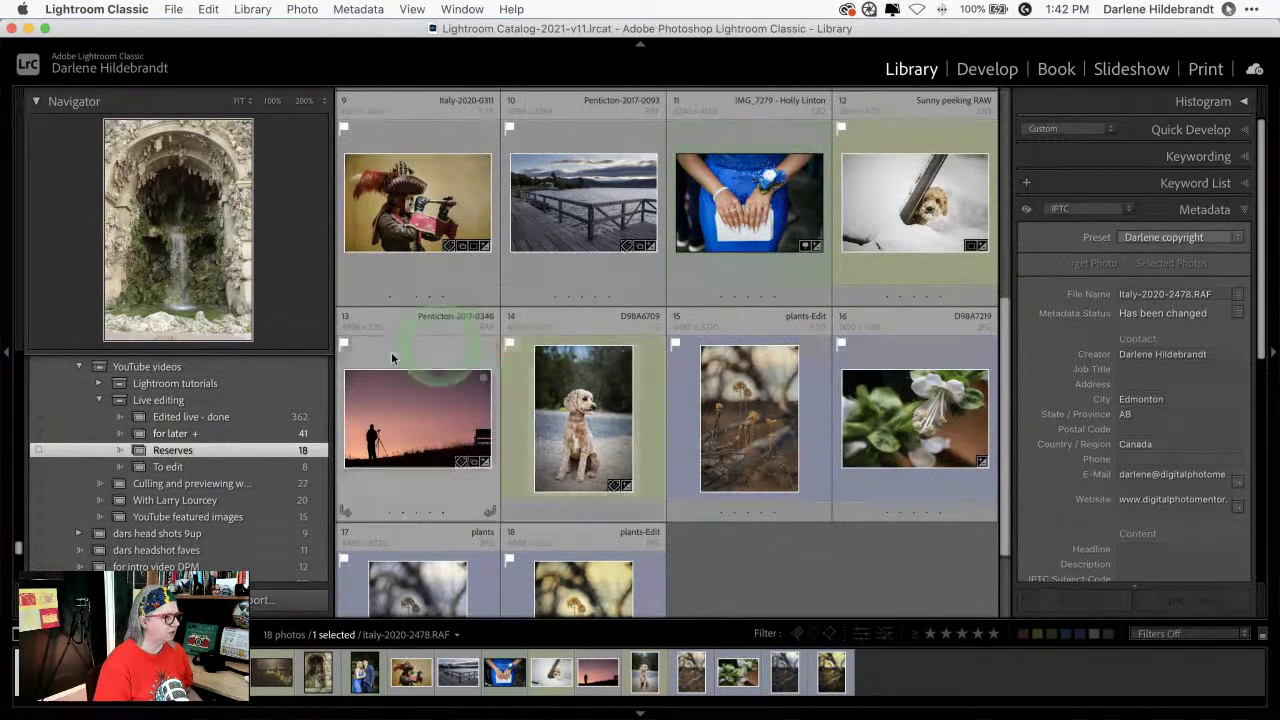
- Filter the collections by "7 day" and open the 7-day processing challenge collection
scroll(193, 472, up, 5)
scroll(193, 472, up, 5)
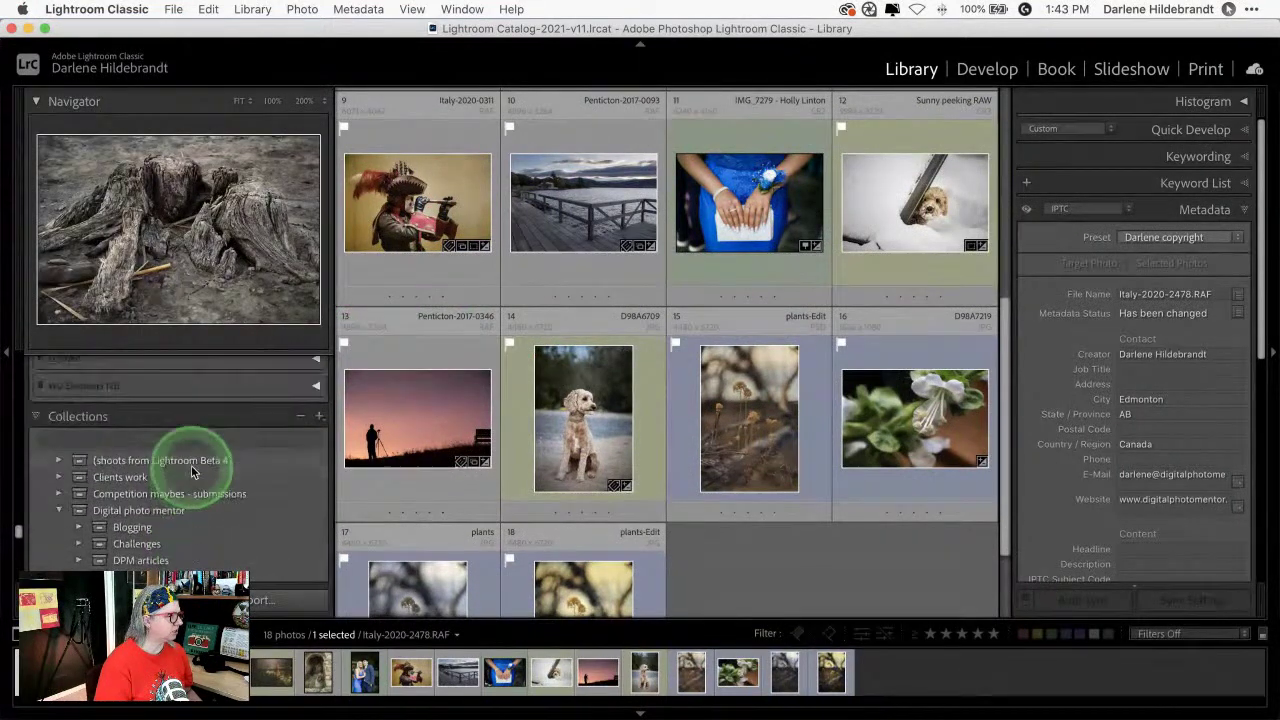
text(B)
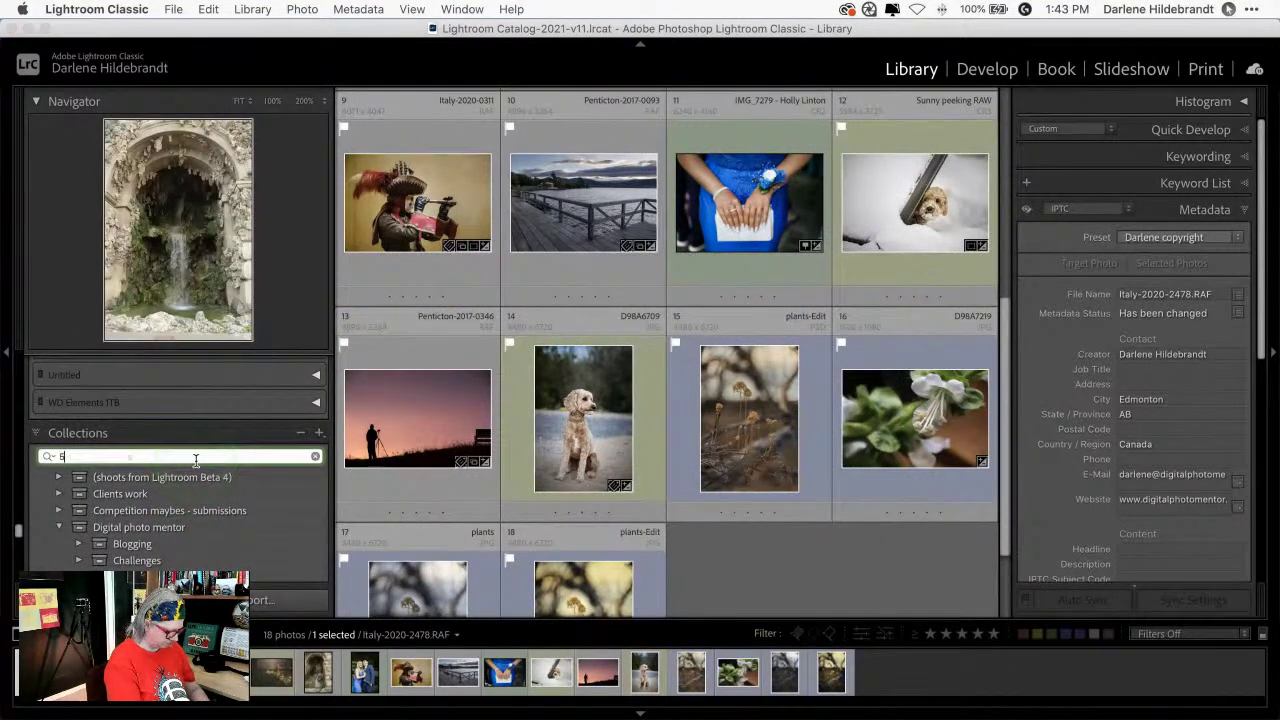
click(195, 471)
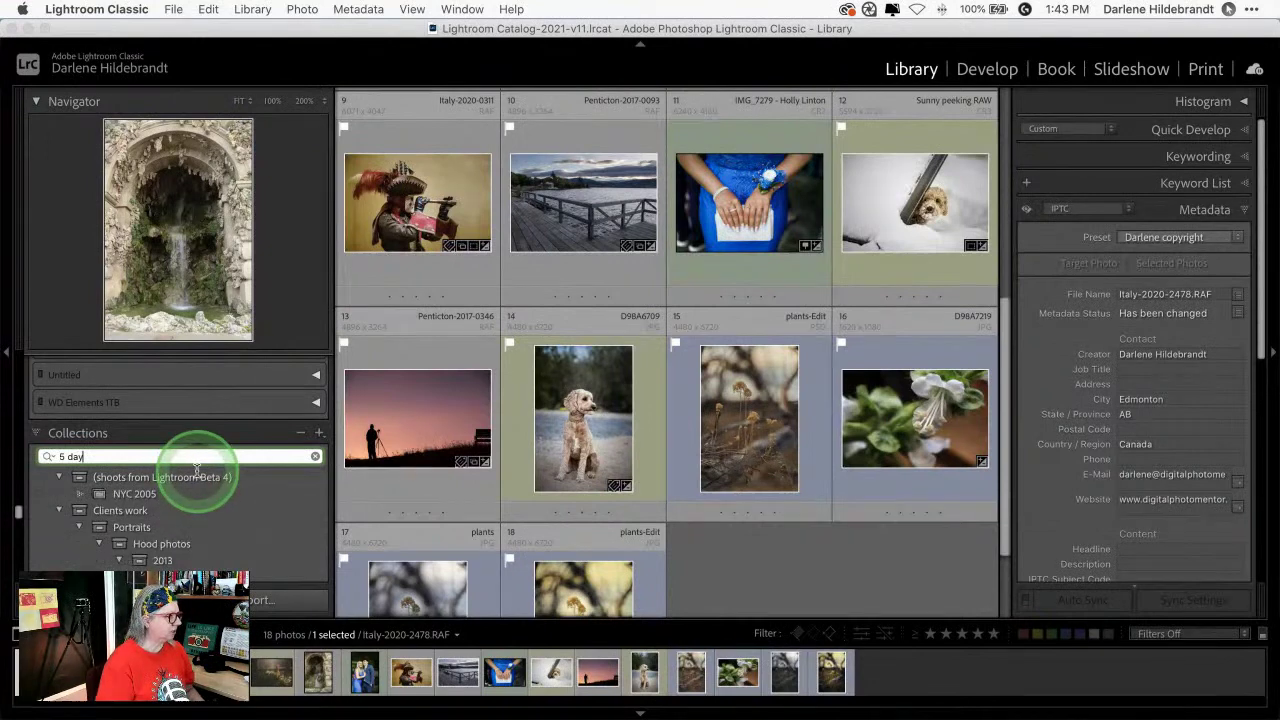
key(BackSpace)
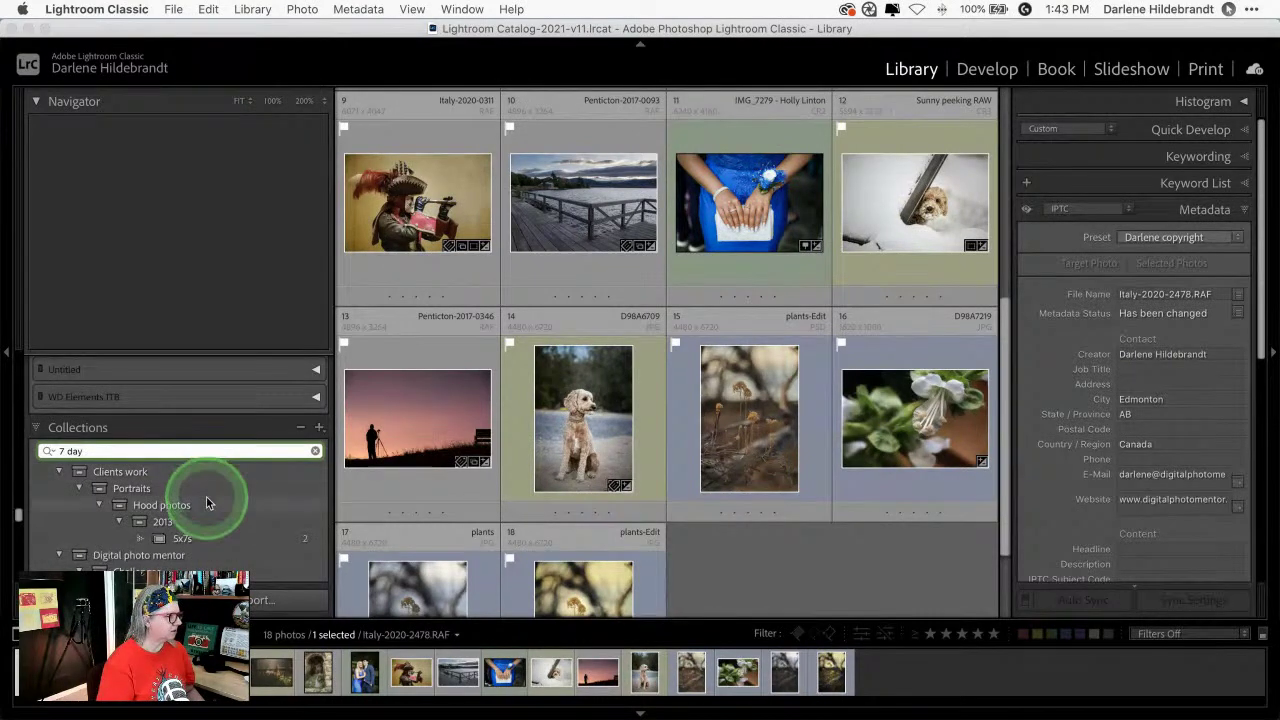
scroll(206, 496, down, 3)
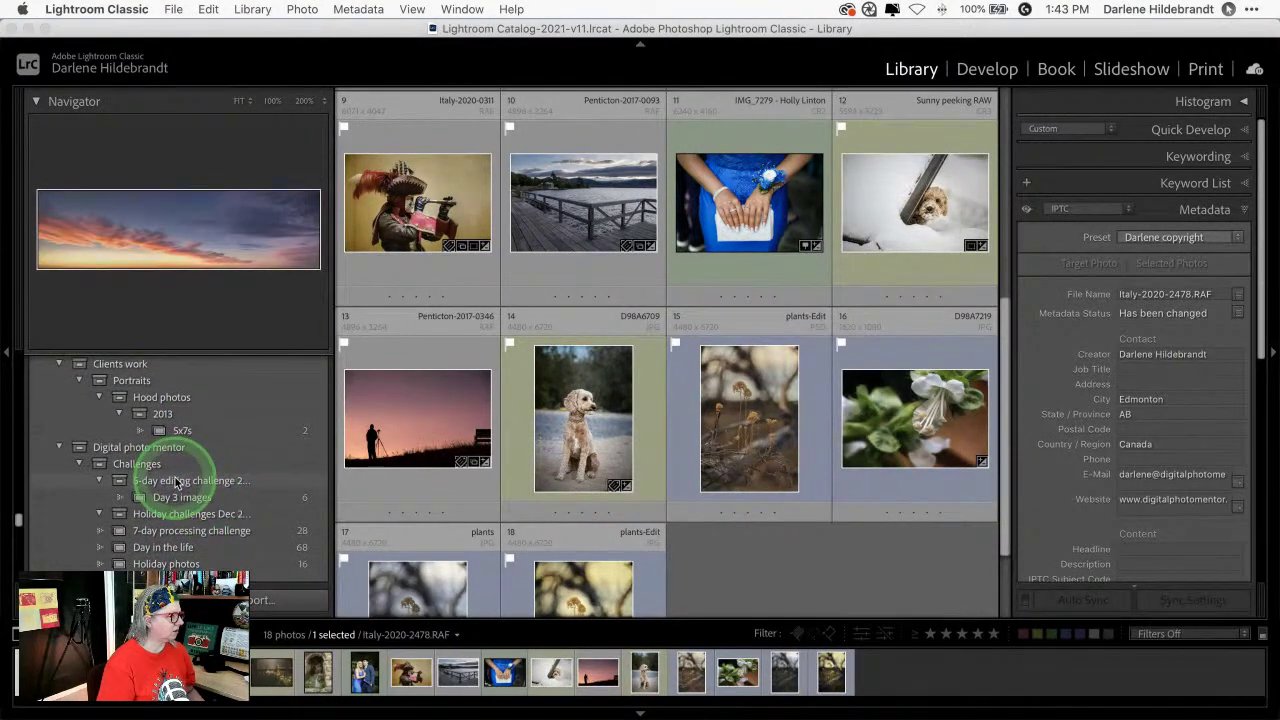
click(188, 529)
click(620, 358)
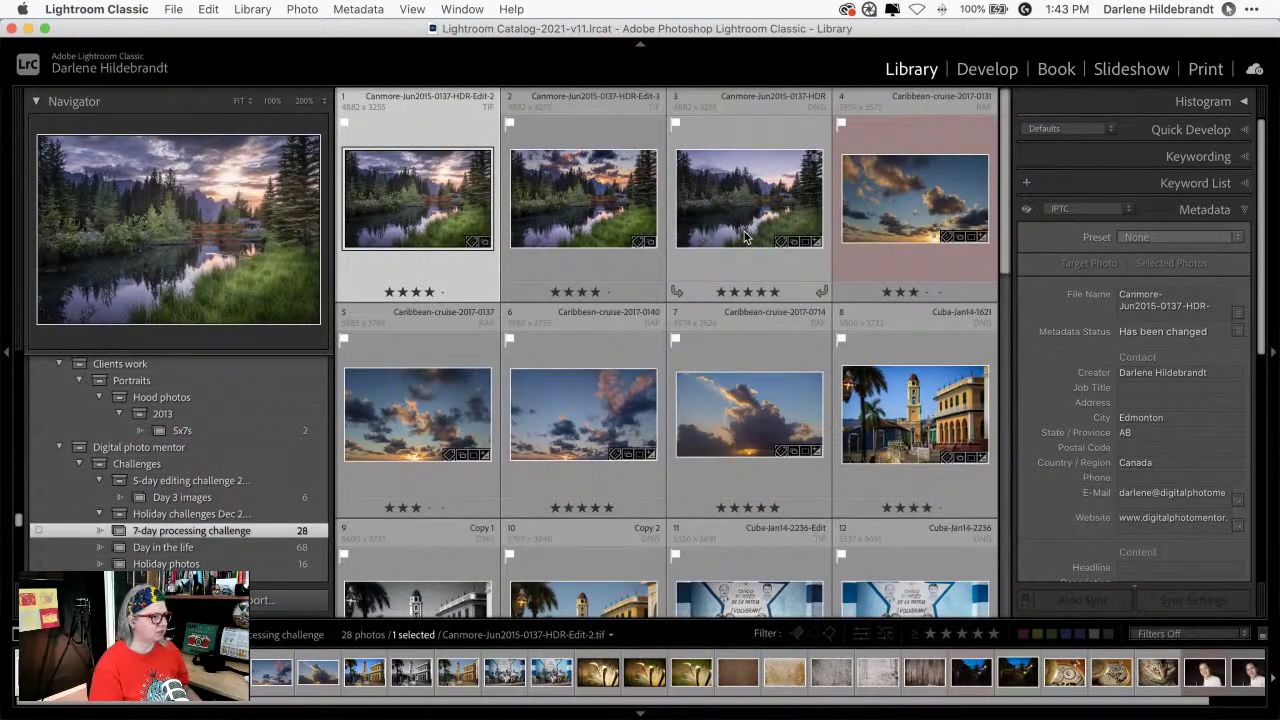
- Open the photo Cuba-Jan14-1621.DNG in Develop and expand its Basic adjustments
double_click(856, 404)
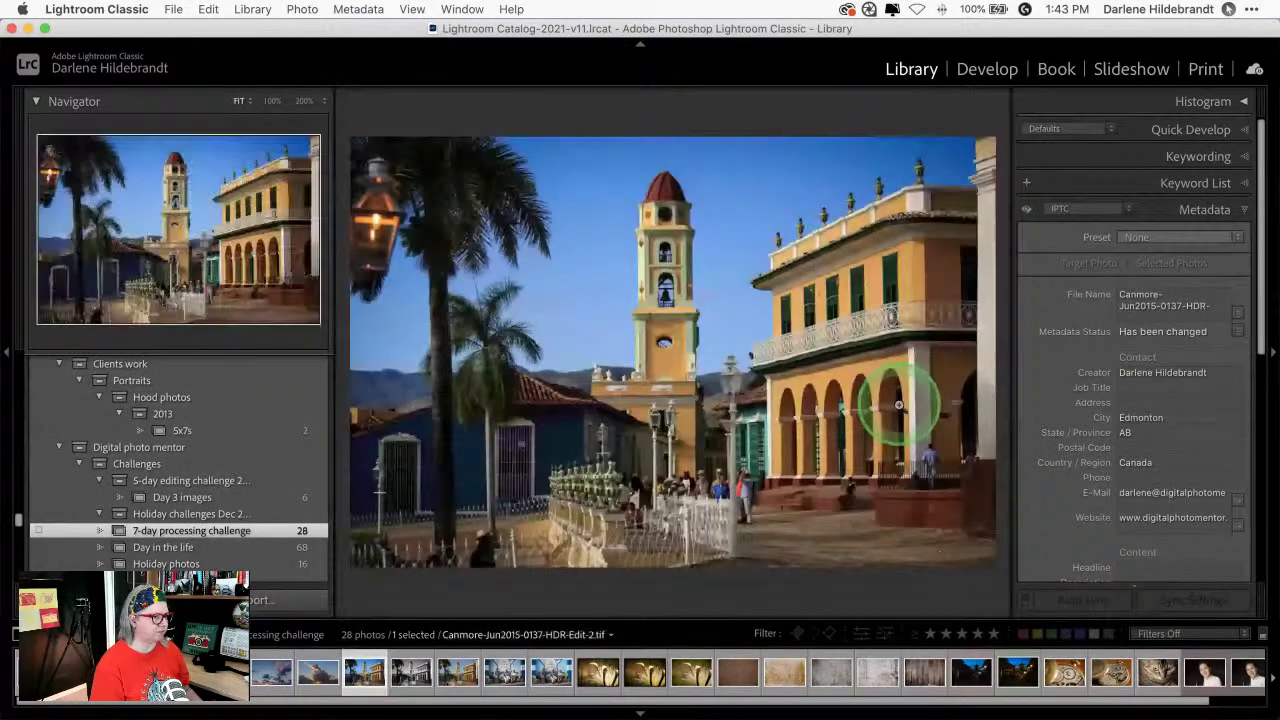
key(d)
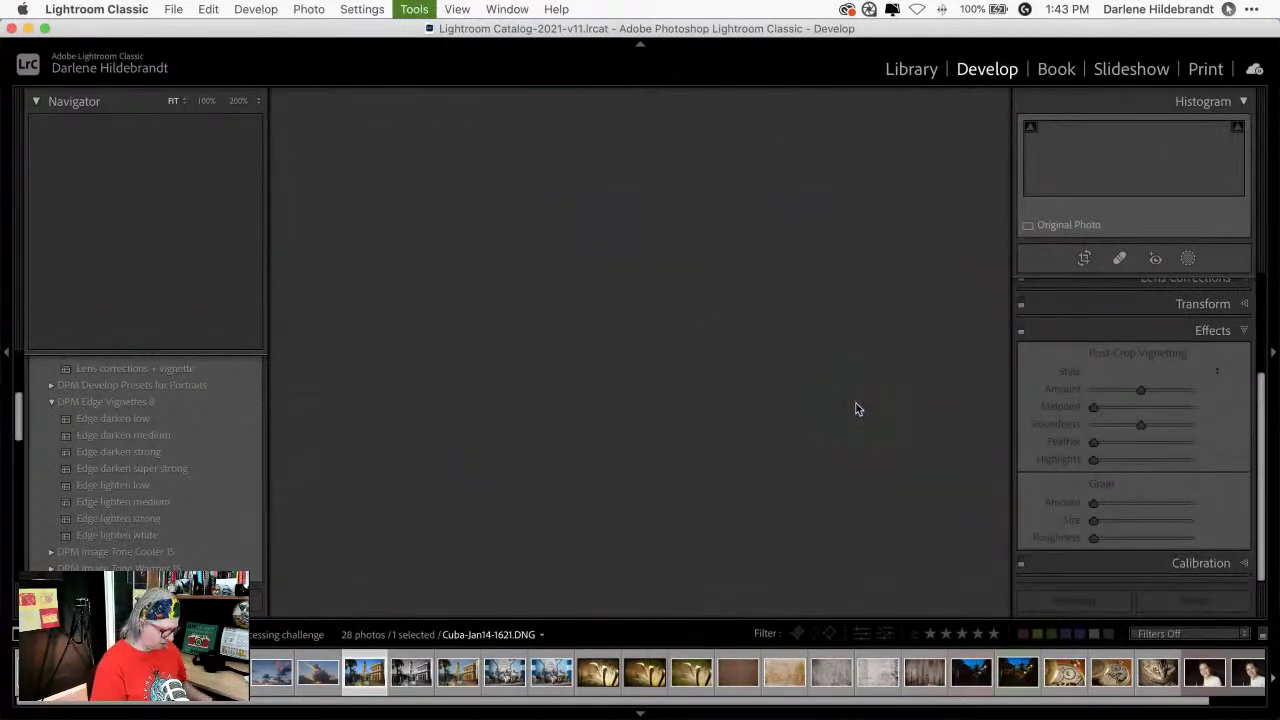
click(1130, 350)
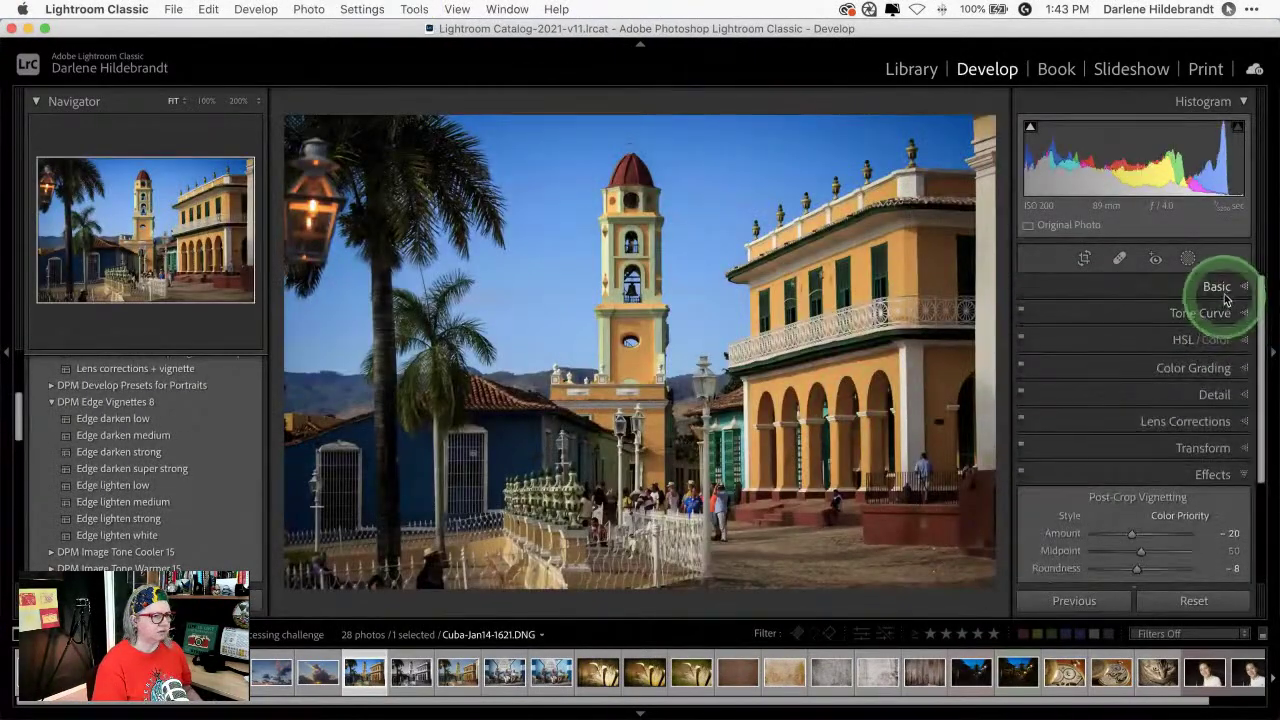
click(1213, 286)
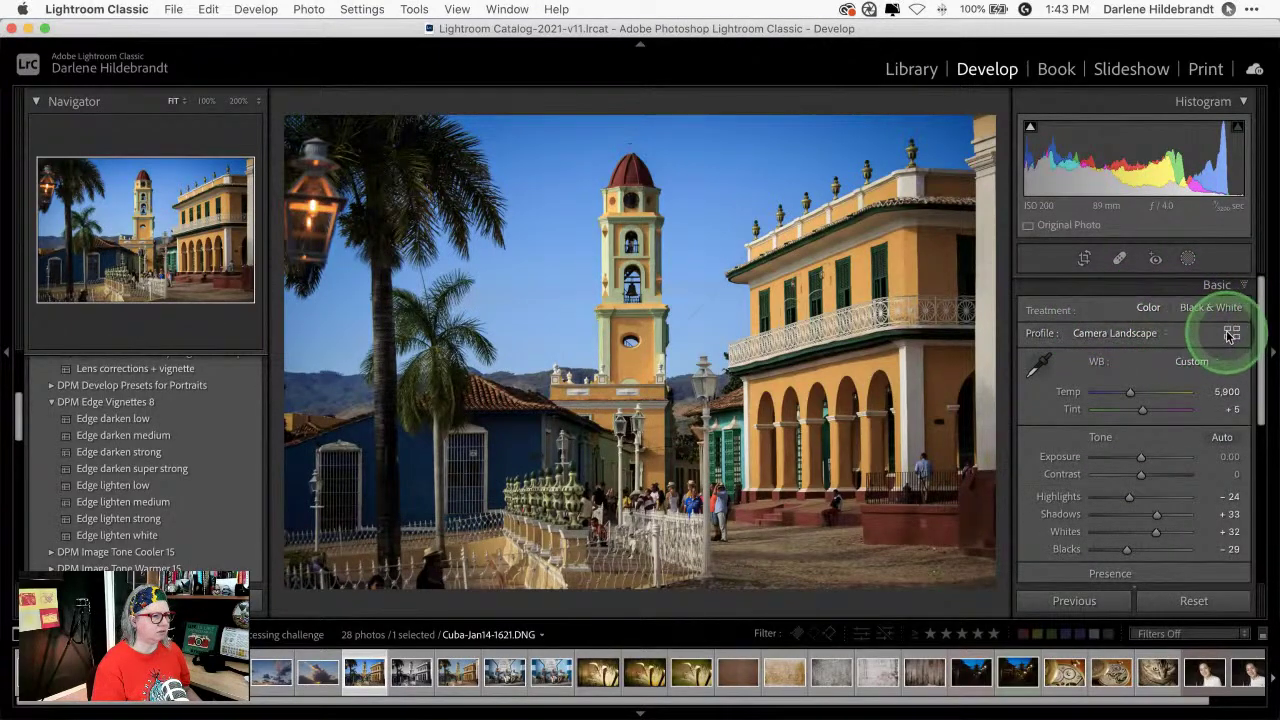
- Preview the Camera Matching profiles on the Cuba photo in the Profile Browser and close it with Camera Landscape kept
click(1231, 333)
key(ctrl+Up)
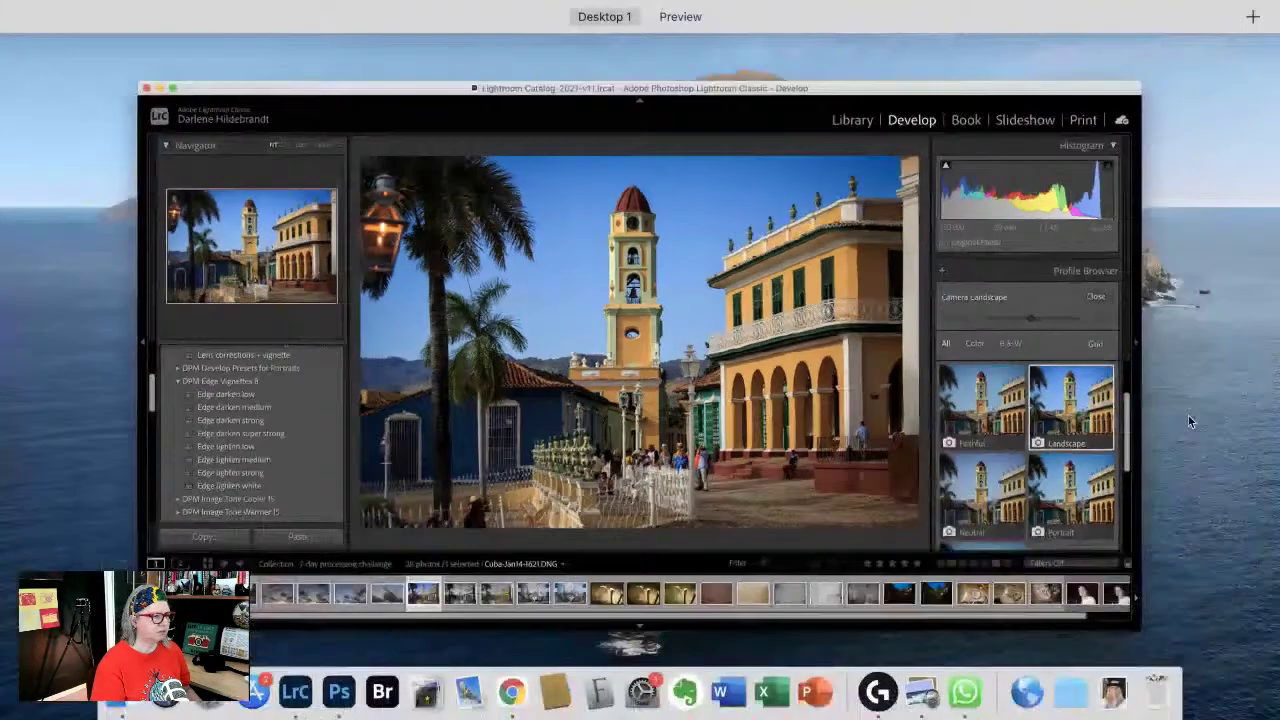
click(1105, 478)
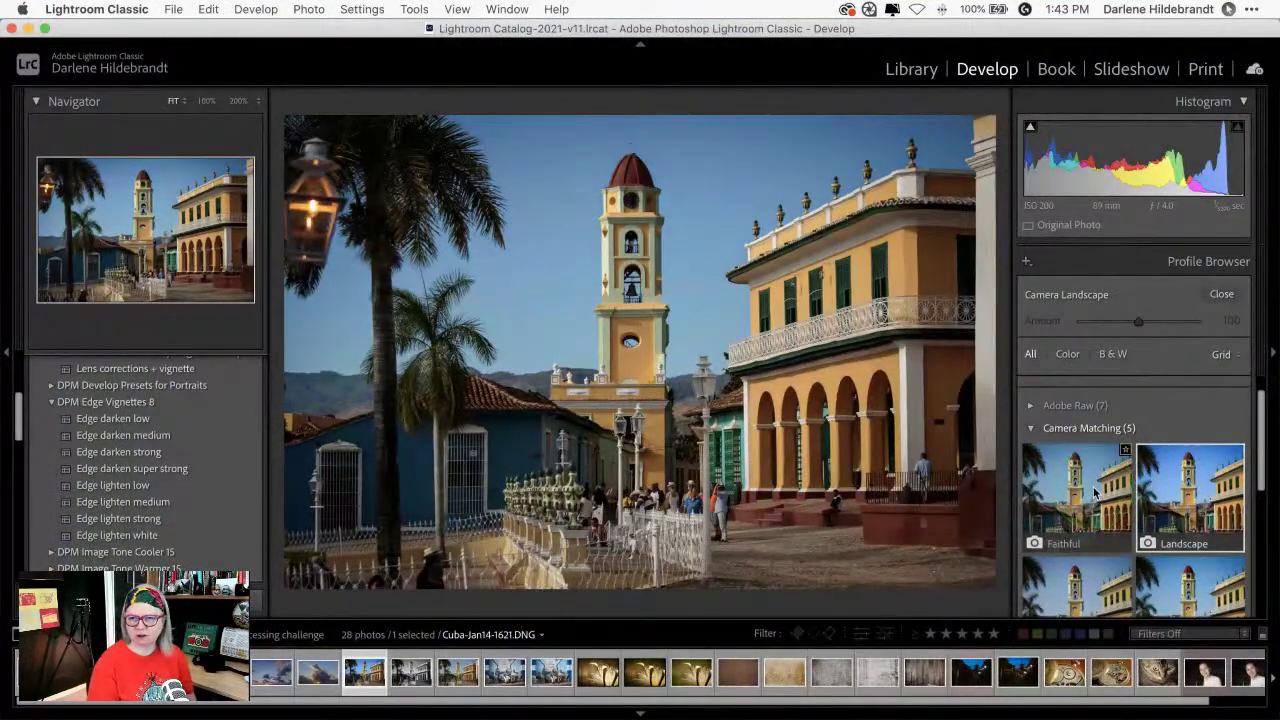
scroll(1095, 490, down, 3)
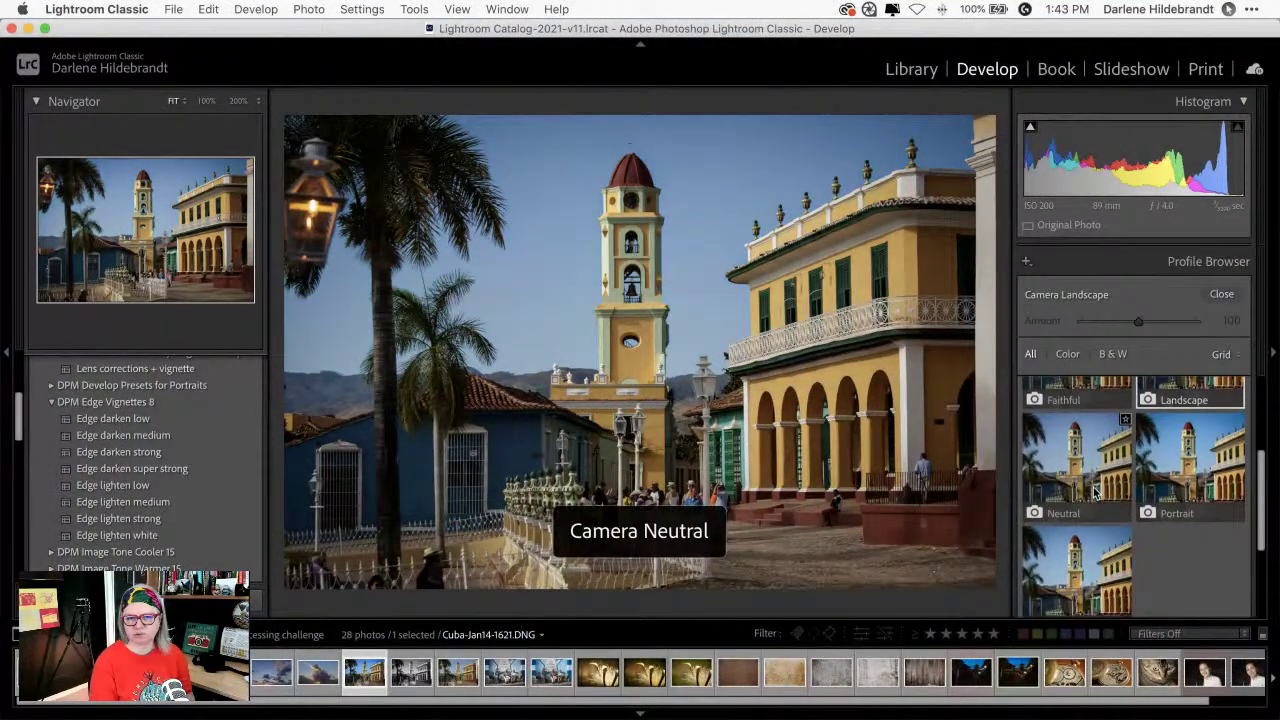
scroll(1095, 490, up, 2)
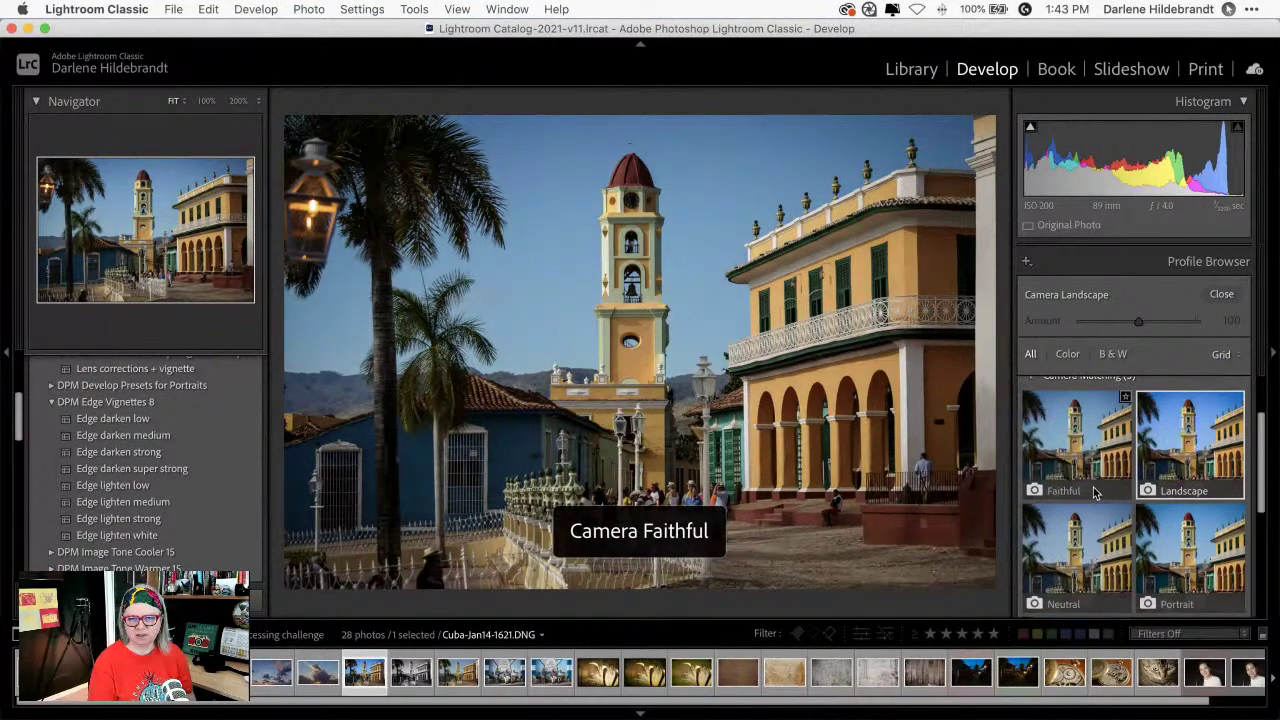
scroll(1095, 490, down, 3)
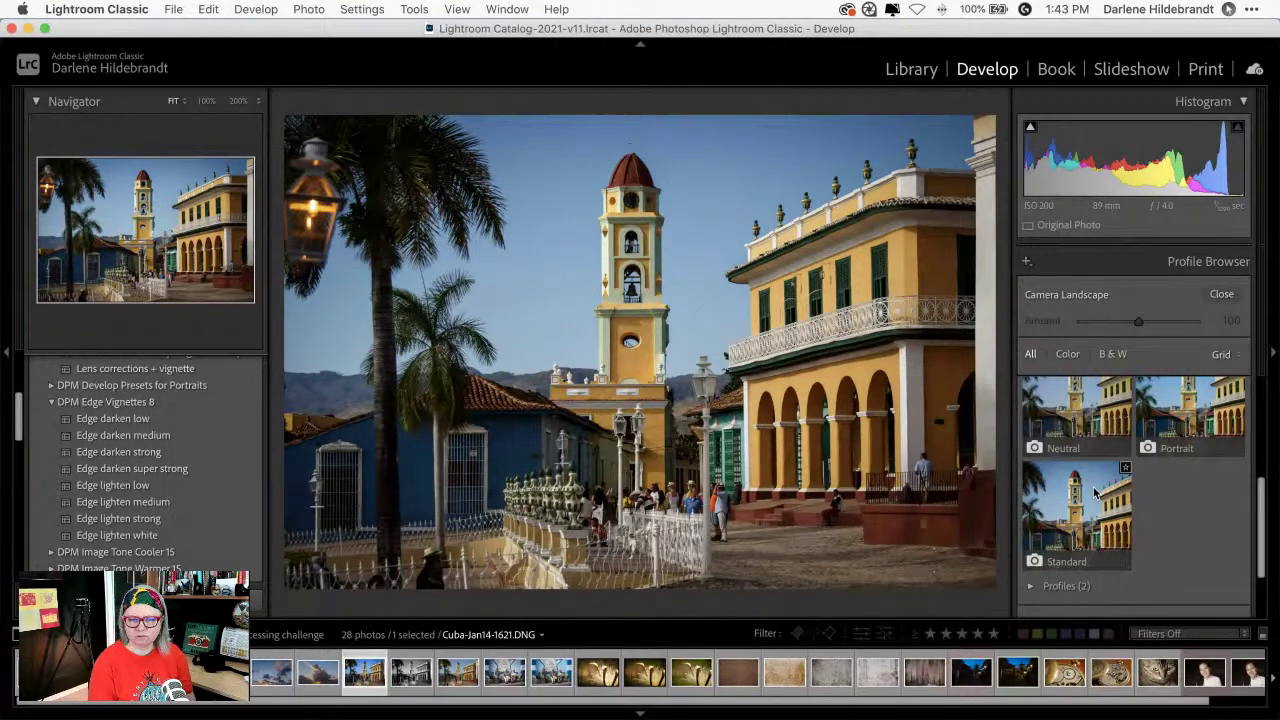
click(1093, 490)
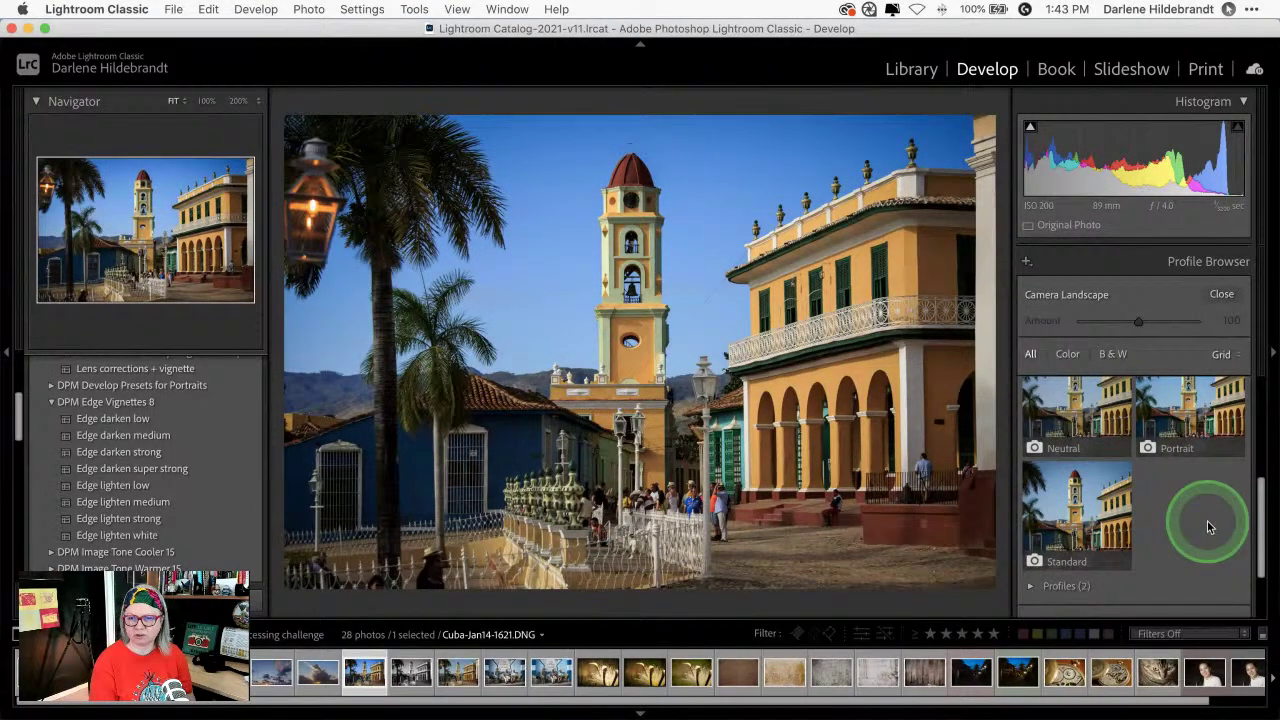
scroll(1207, 520, up, 3)
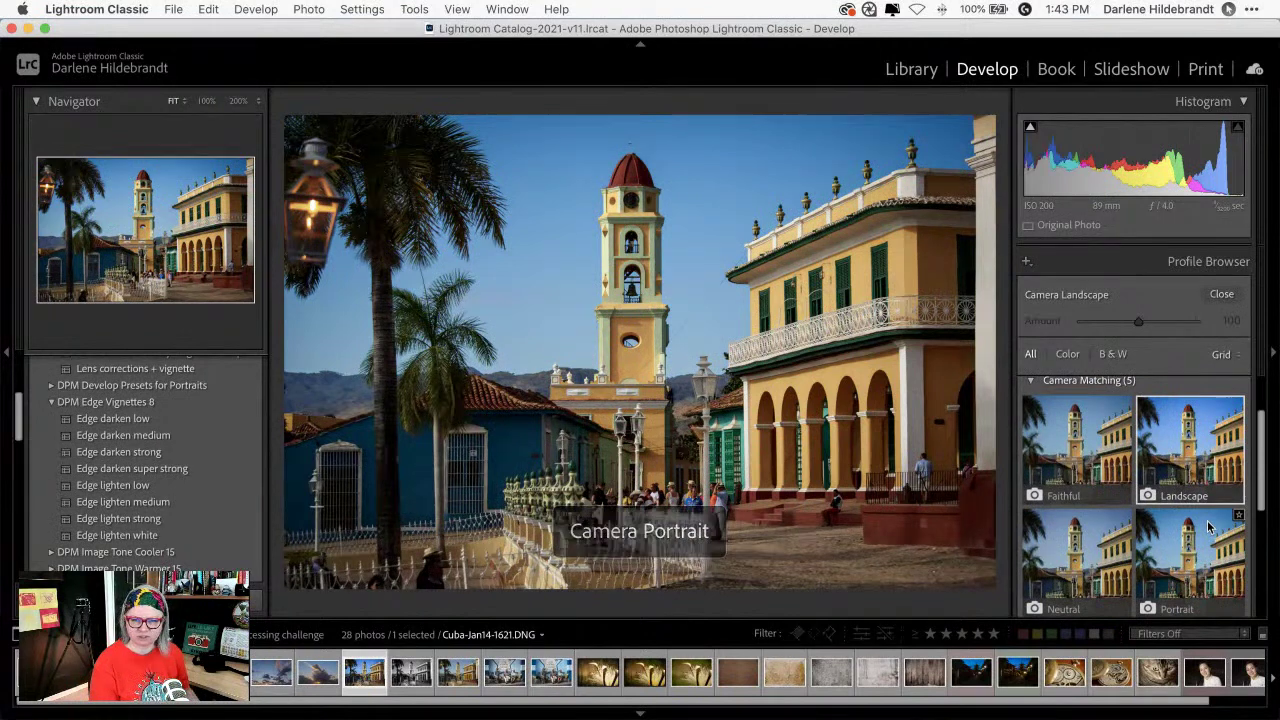
click(630, 290)
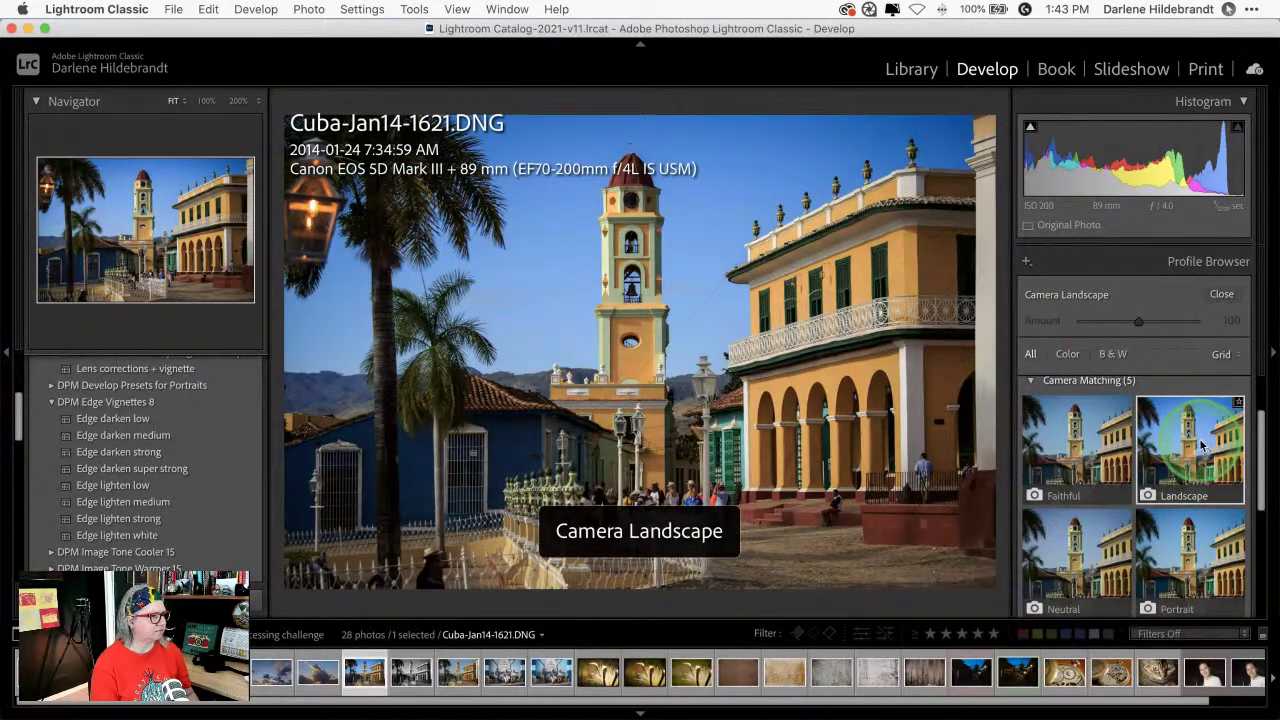
click(1222, 294)
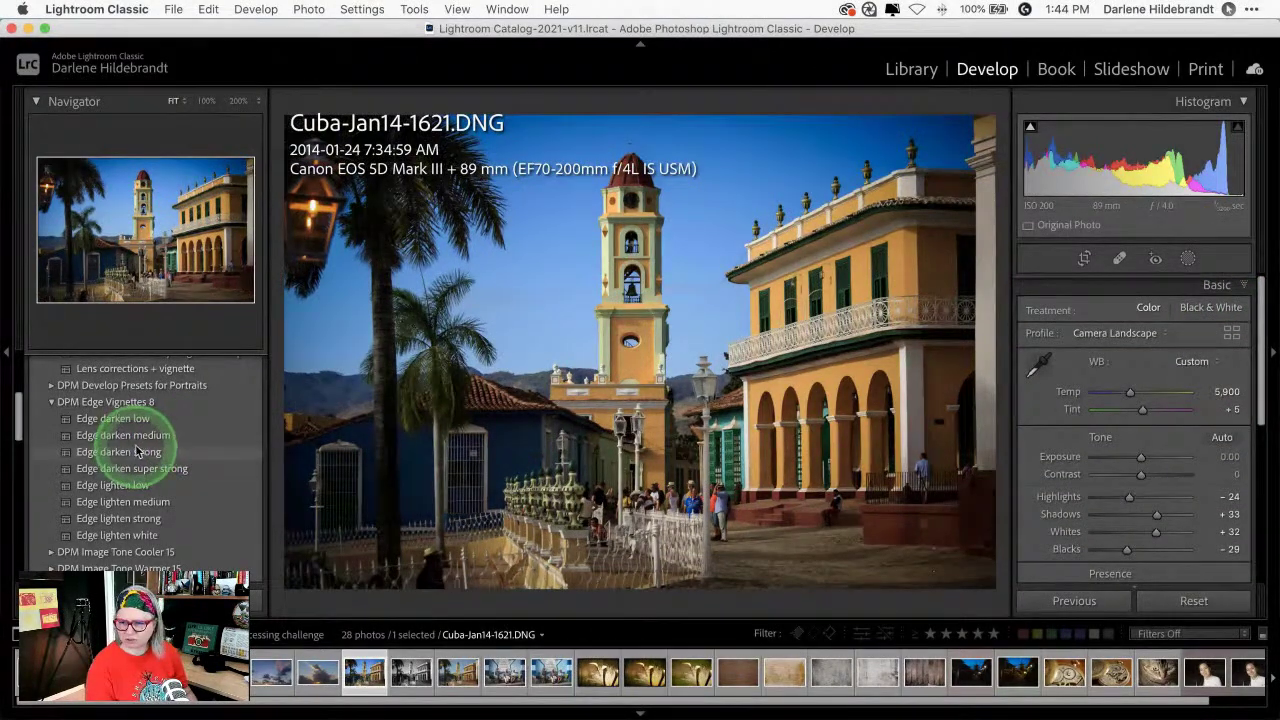
- Look through the develop presets and return to the Library grid
scroll(136, 452, down, 15)
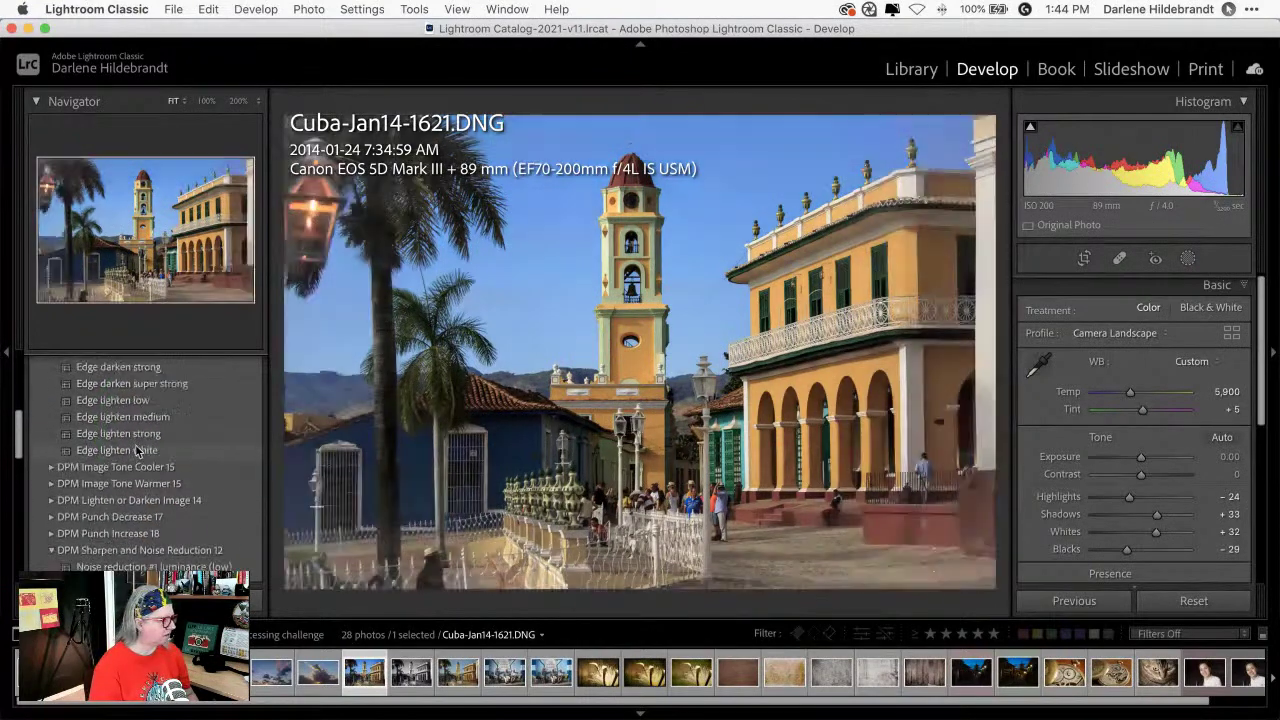
key(g)
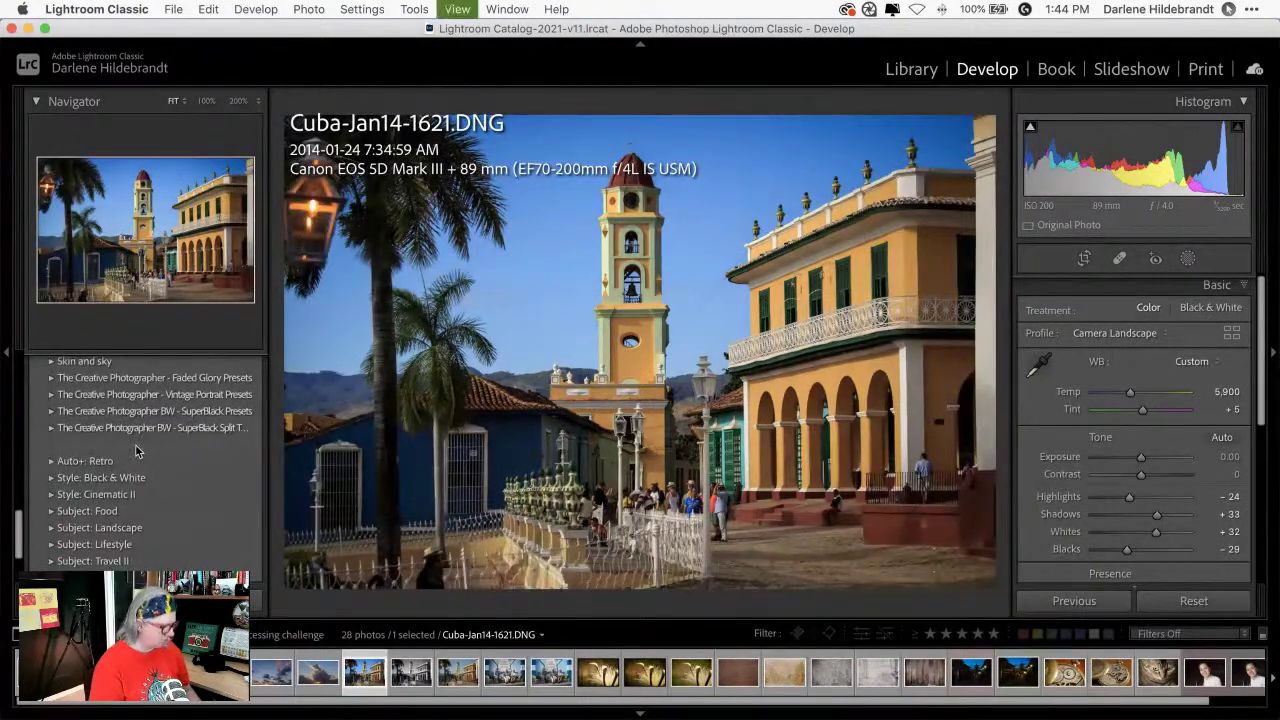
scroll(137, 452, up, 3)
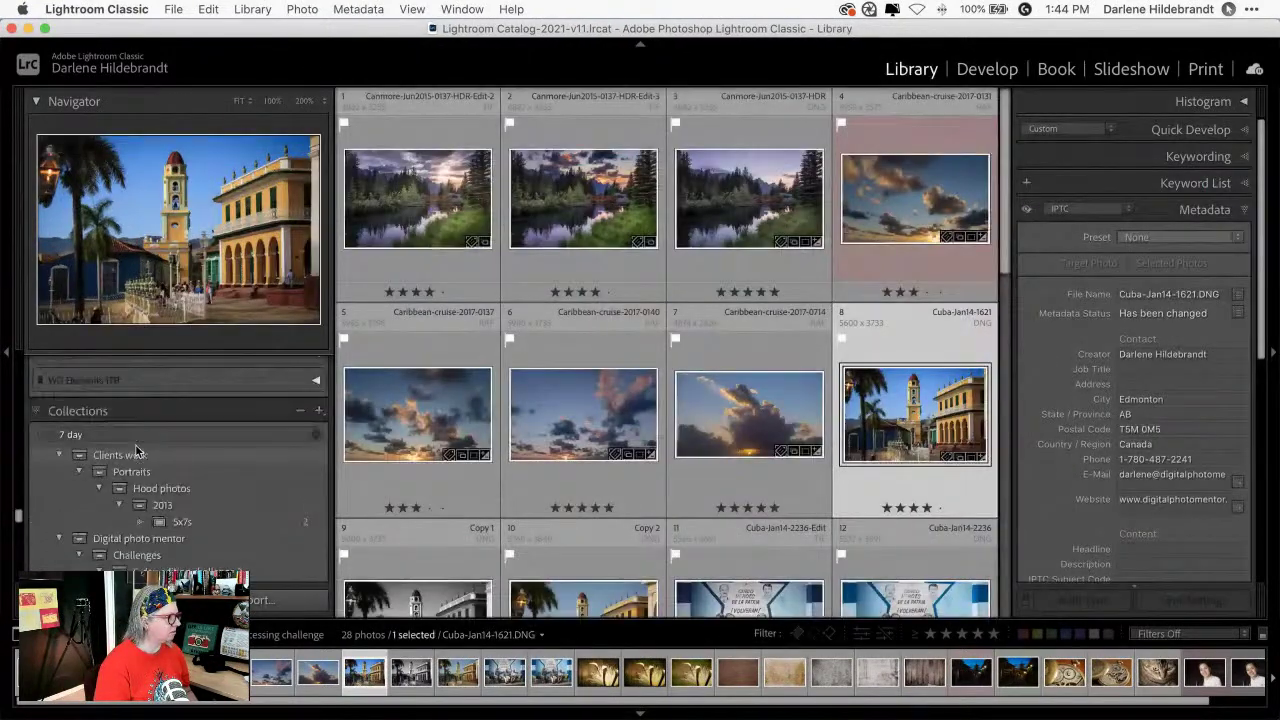
- Filter the collections by "edit" and open the To edit collection under Live editing
click(134, 435)
text(7 day)
triple_click(133, 435)
text(edit)
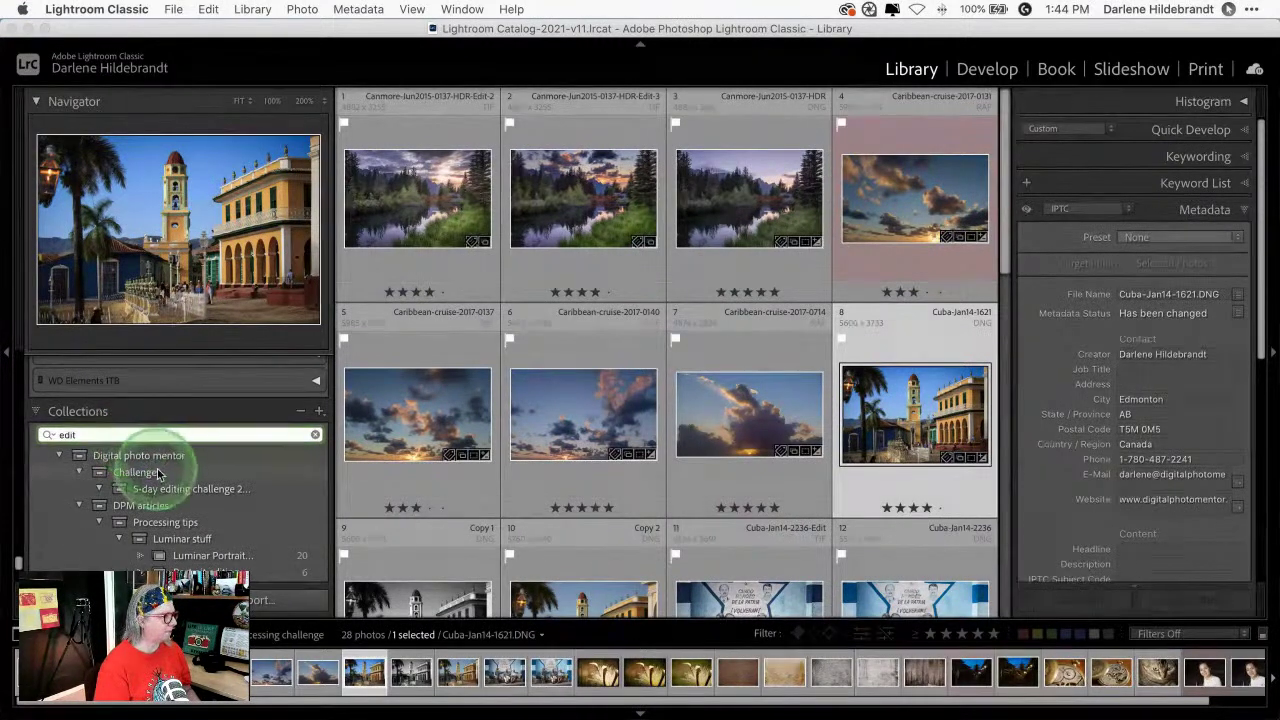
scroll(160, 460, down, 3)
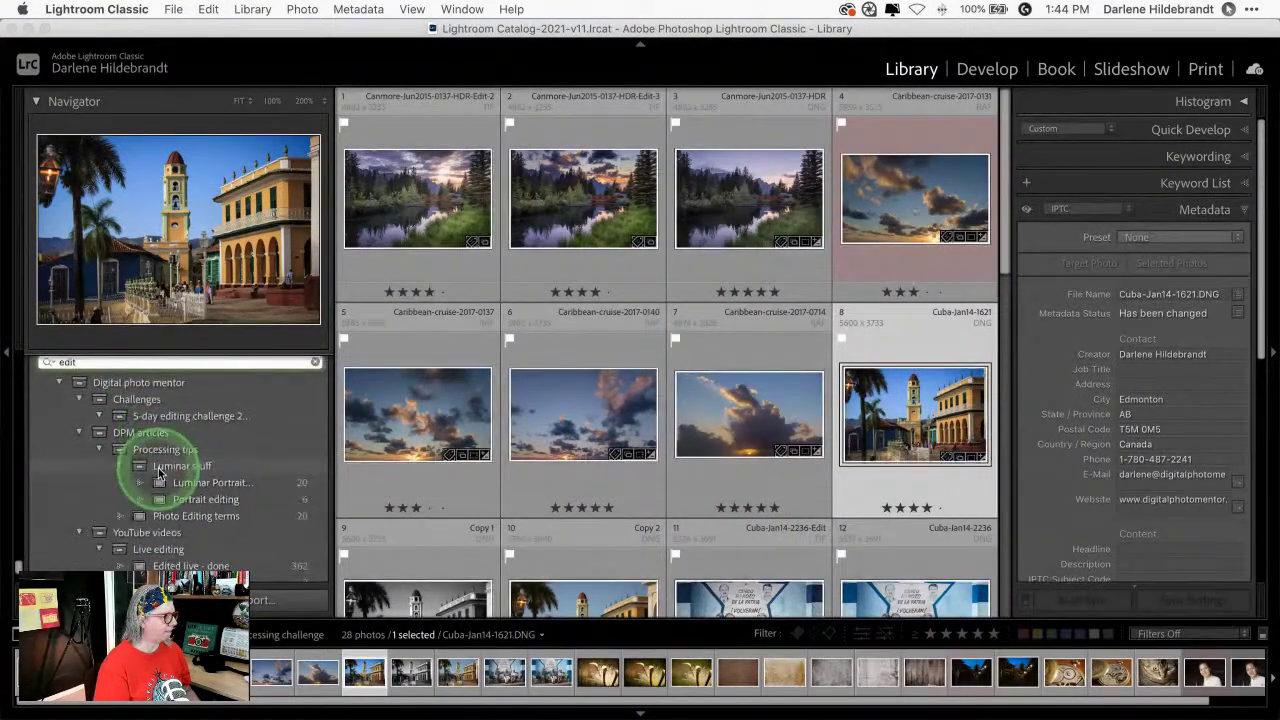
scroll(157, 474, down, 1)
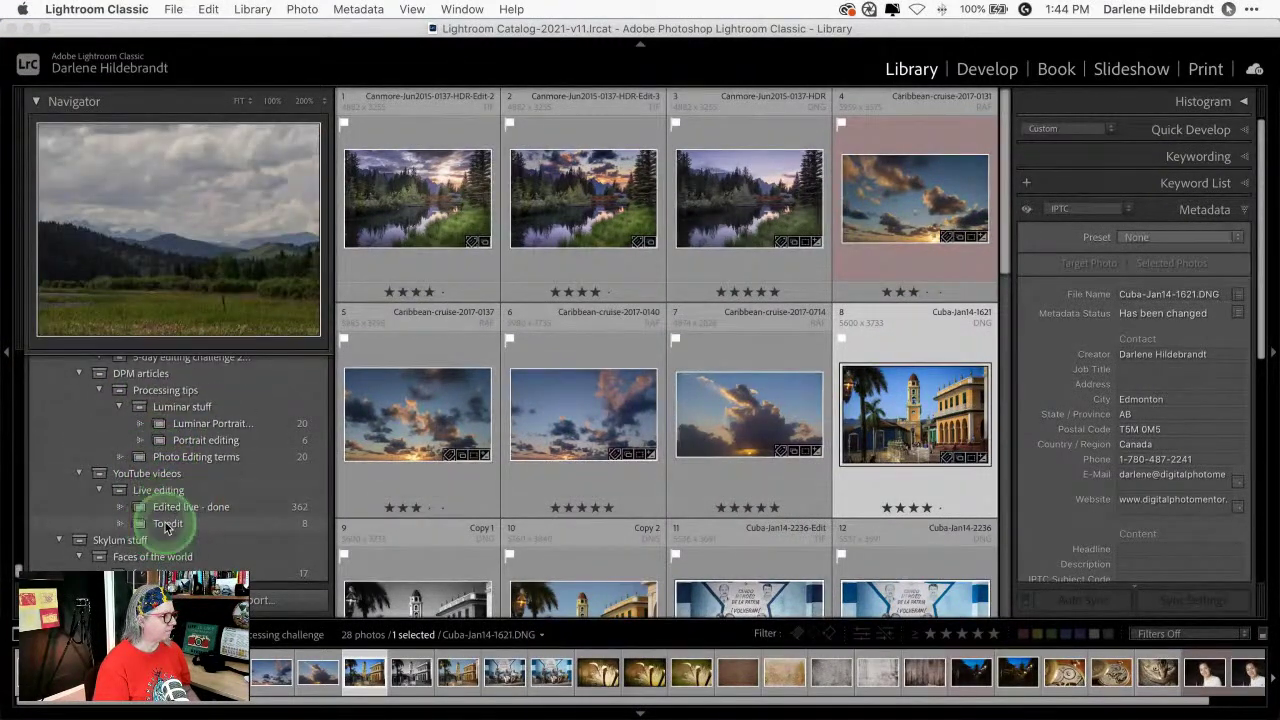
click(166, 524)
click(651, 551)
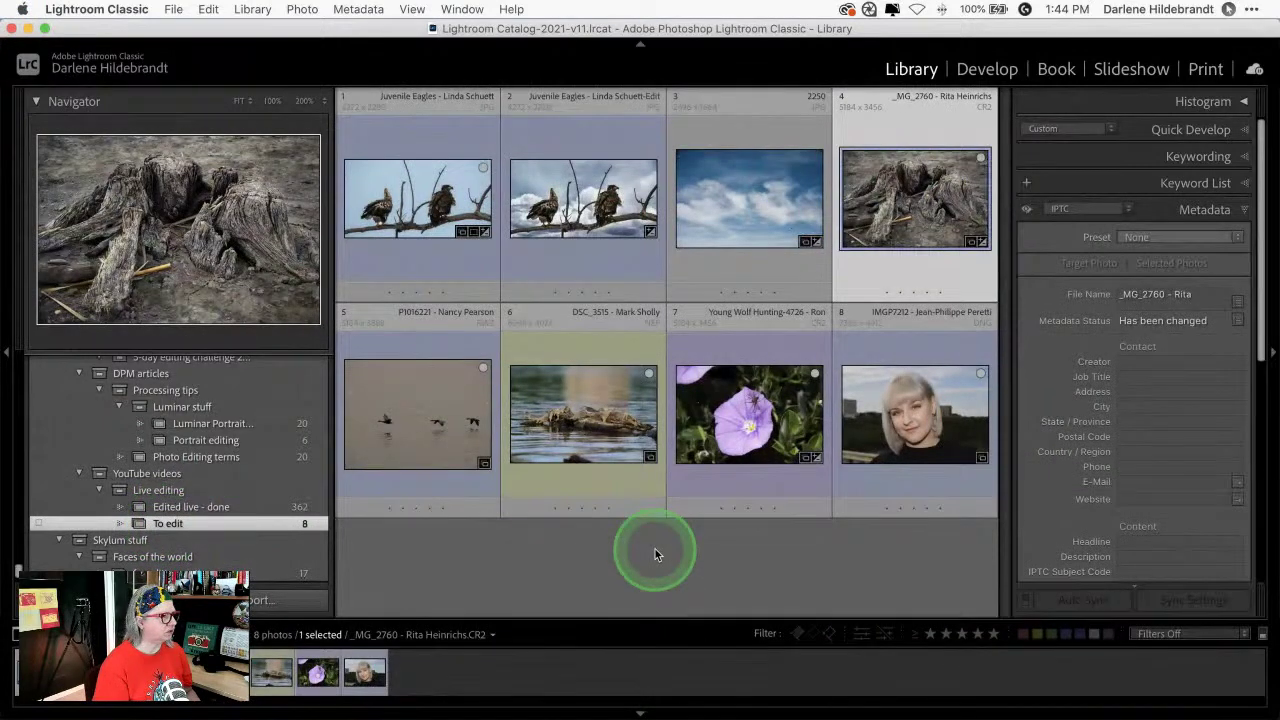
- Set the color label of the tree stump, both juvenile eagle photos and the cloudy sky photo to Red
click(838, 288)
key(6)
click(603, 200)
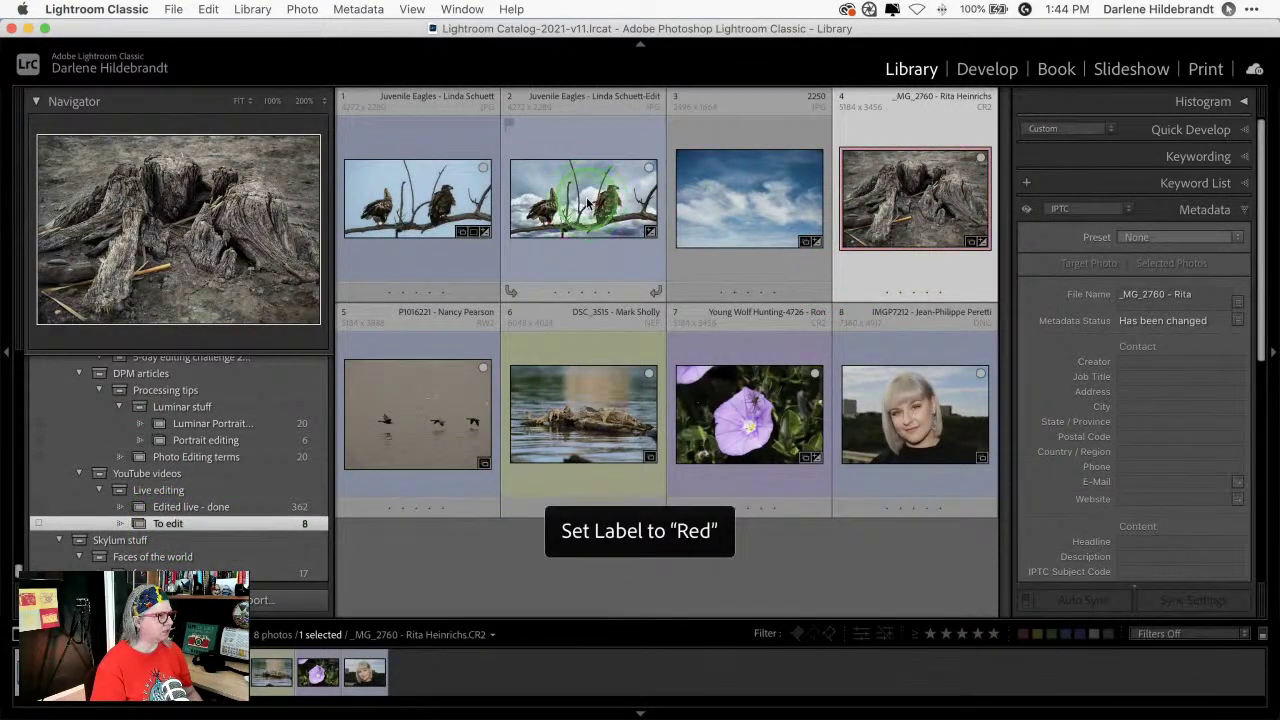
key(6)
click(428, 200)
click(670, 213)
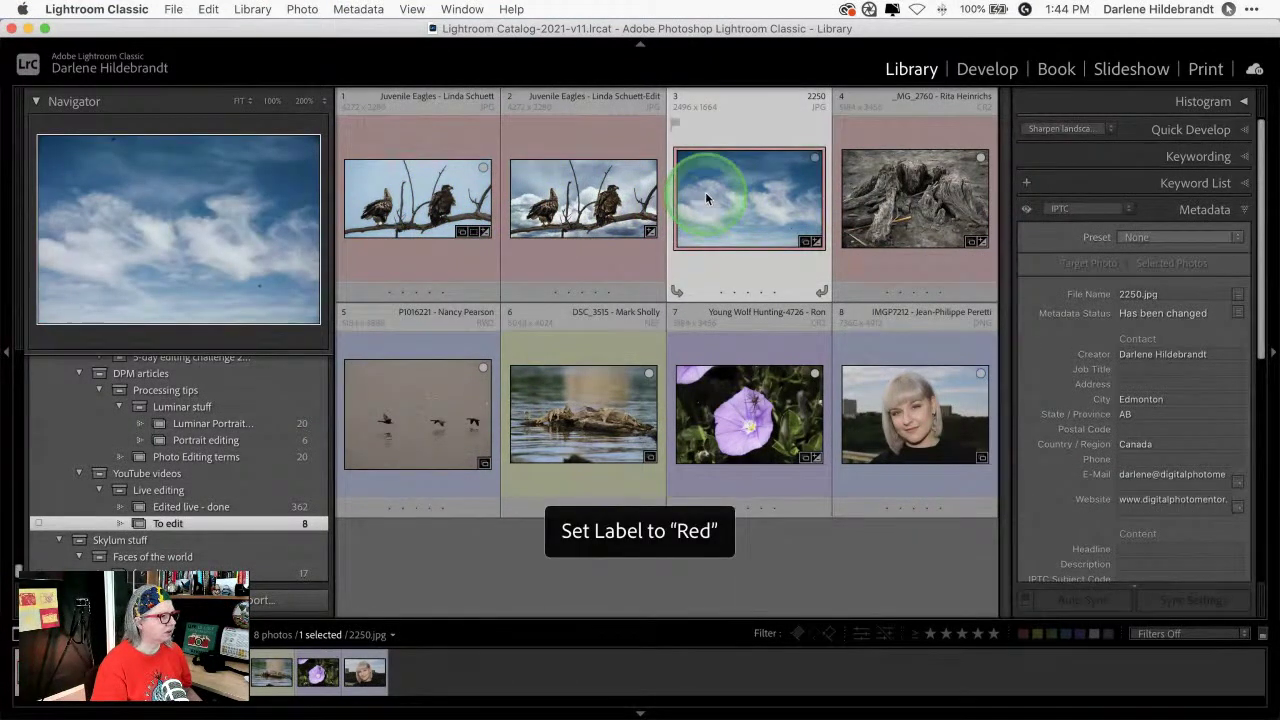
- Open the photo of three flying birds, P1016221, at full view and cycle through its info overlay
double_click(404, 430)
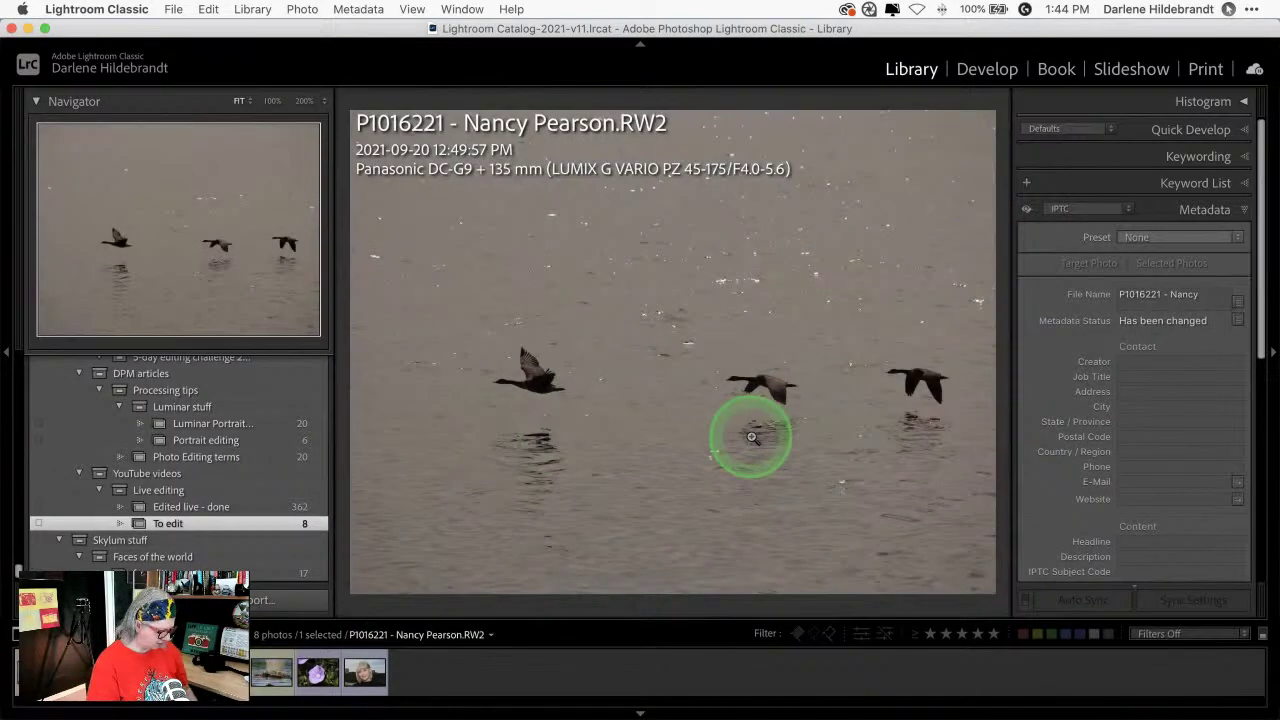
key(i)
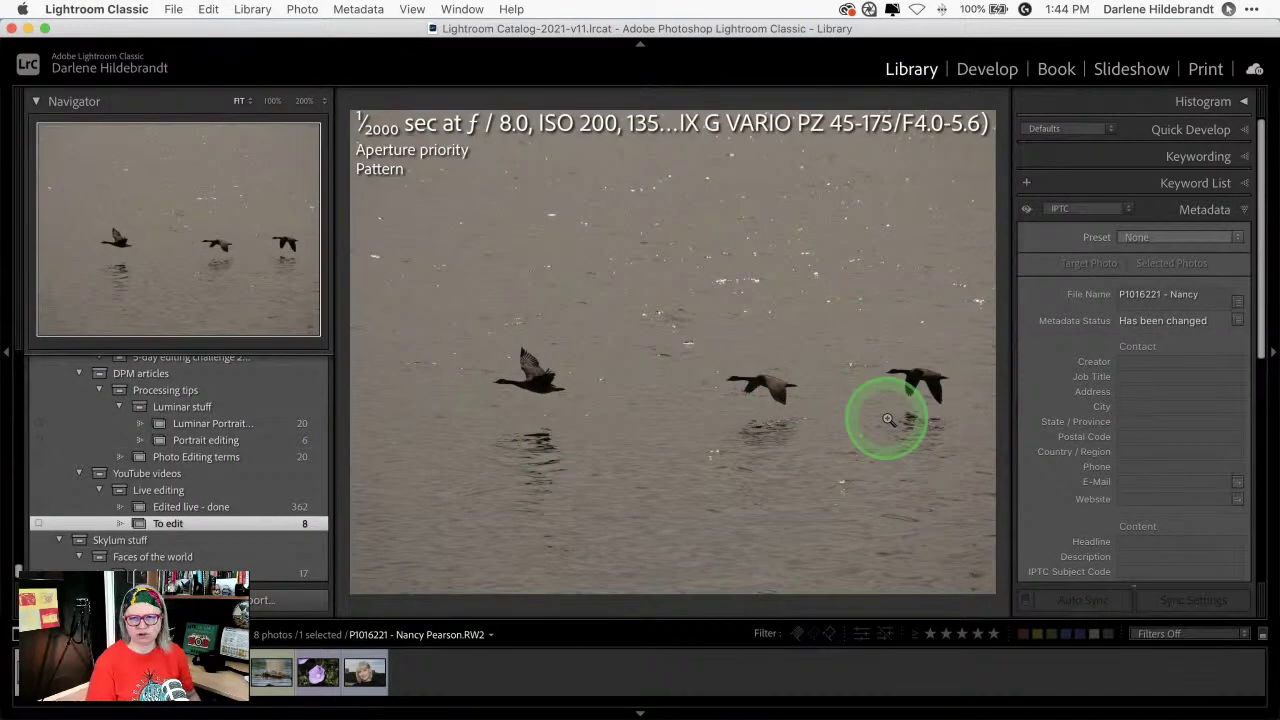
key(i)
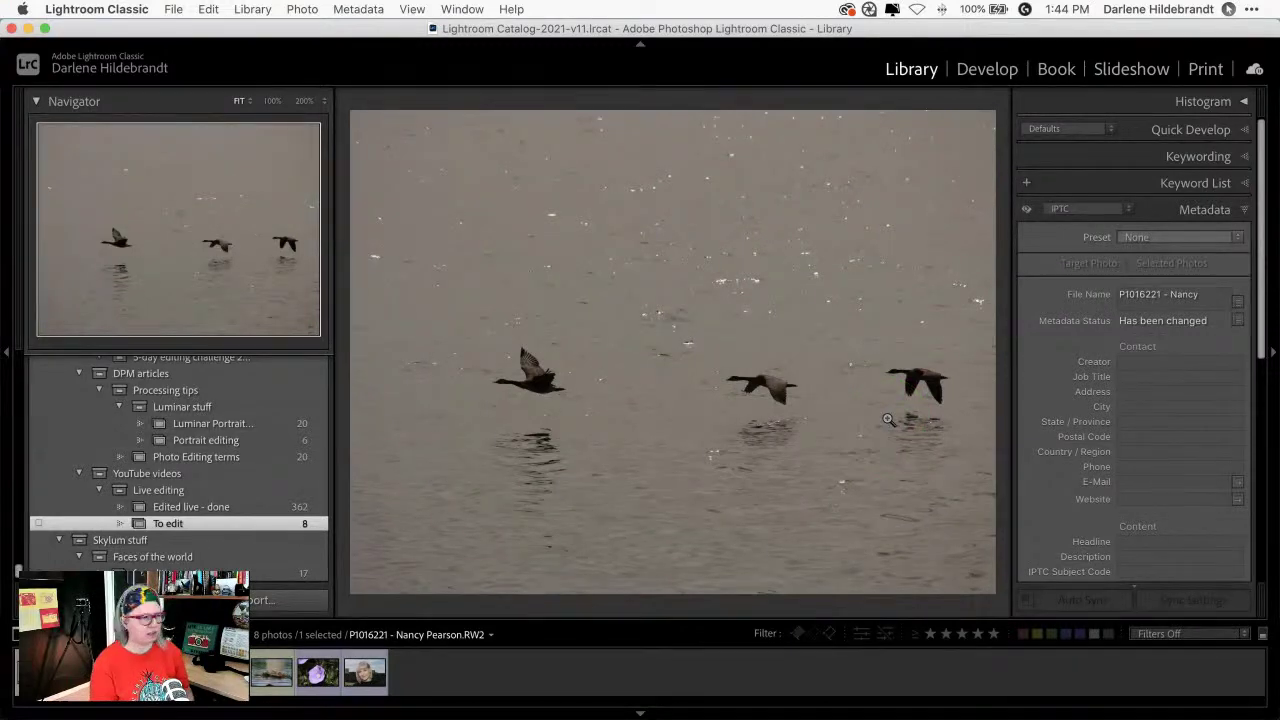
- Open the flying birds photo in Develop and compare its profile and histogram with the next photo's
key(d)
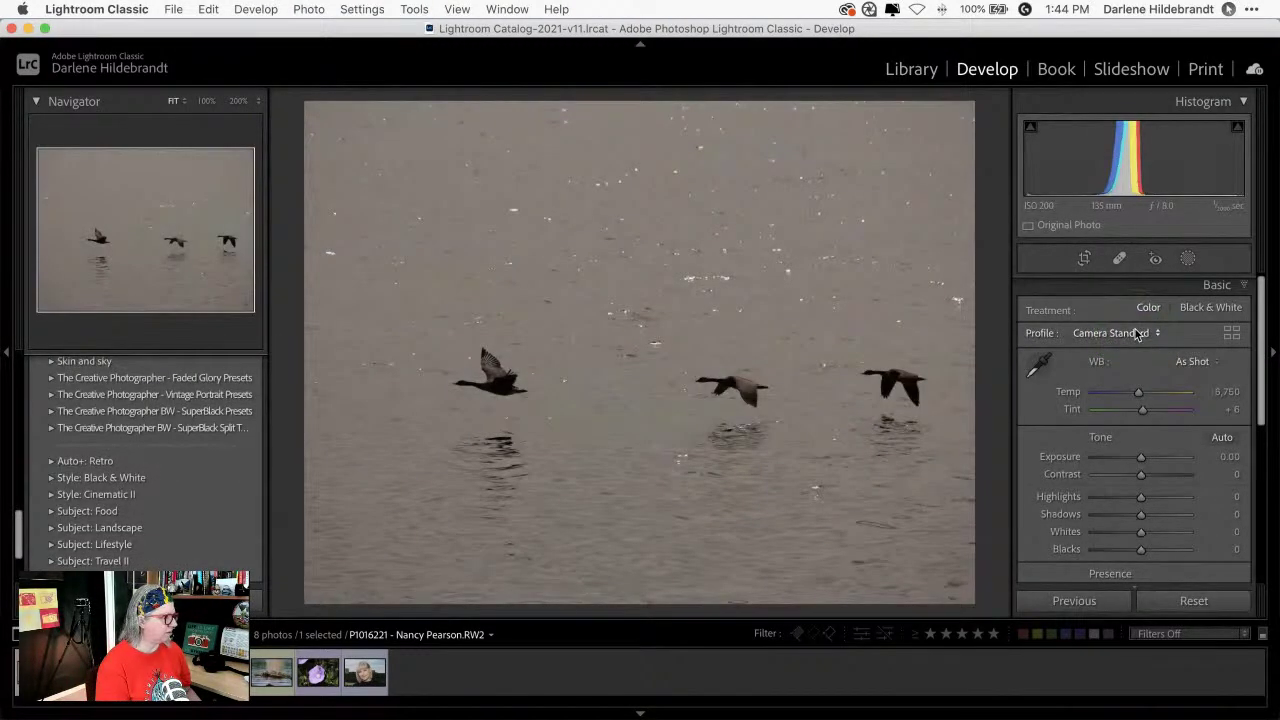
key(Right)
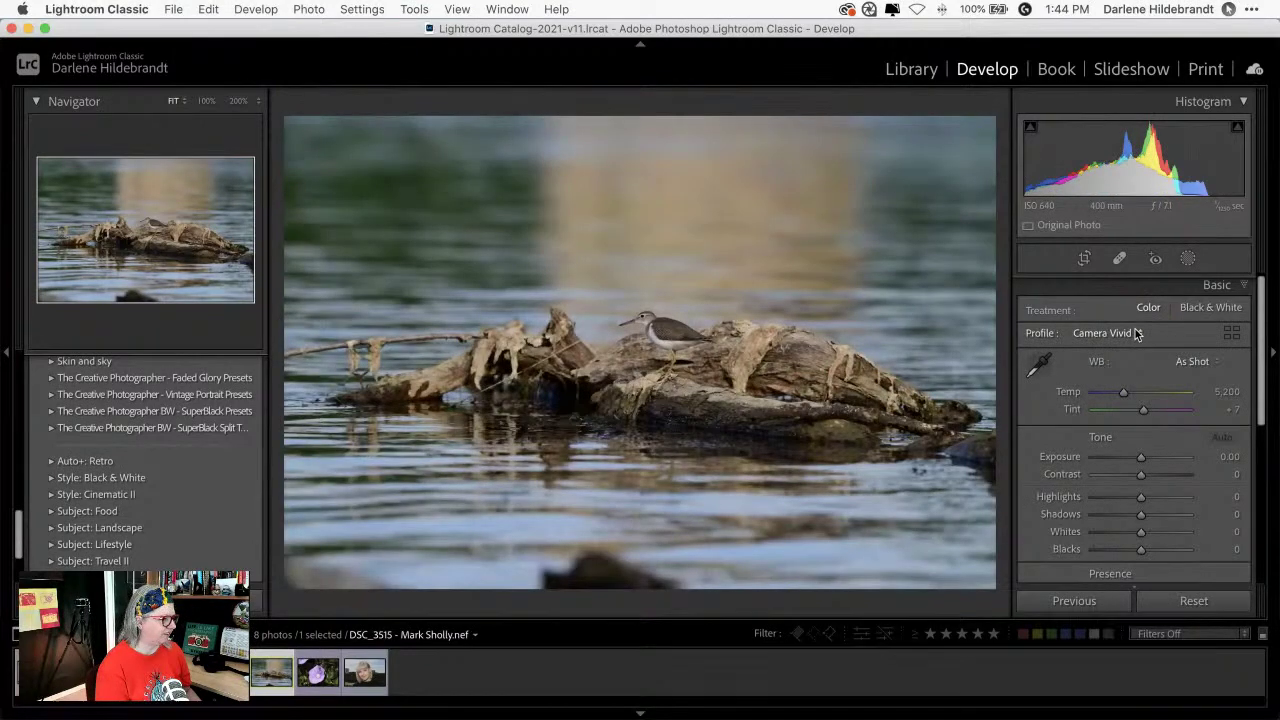
key(Left)
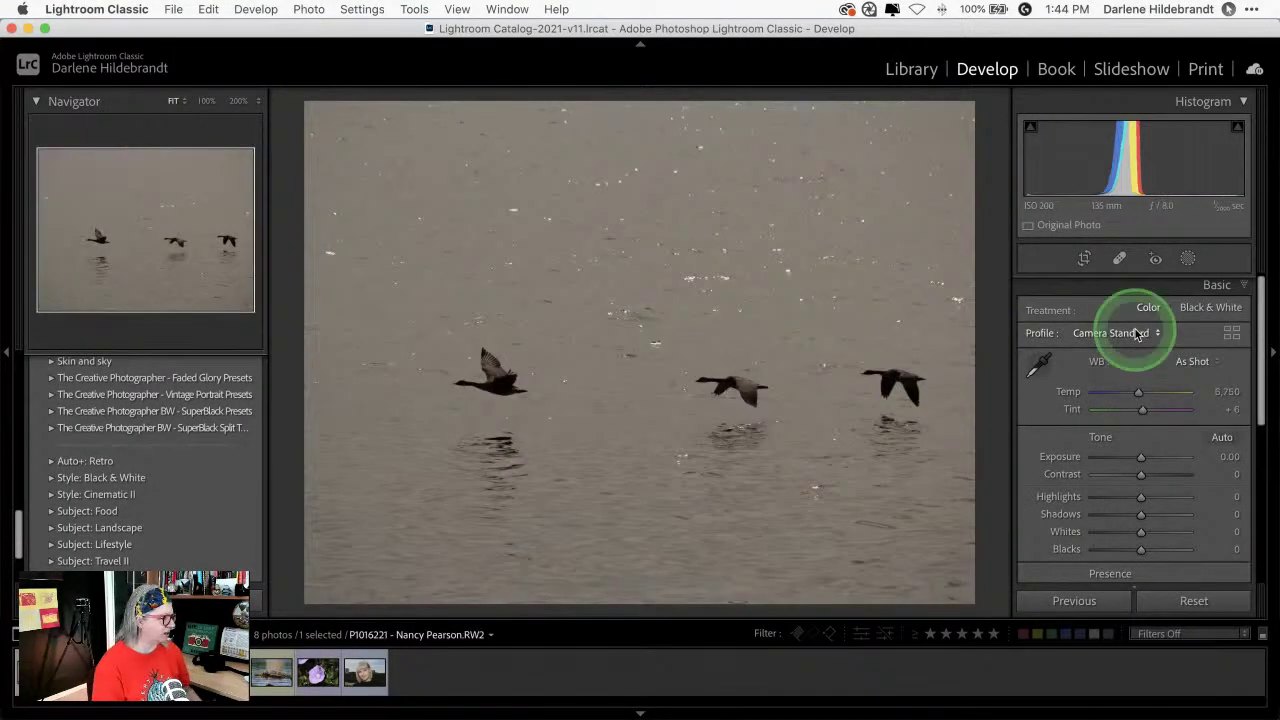
scroll(1160, 340, up, 1)
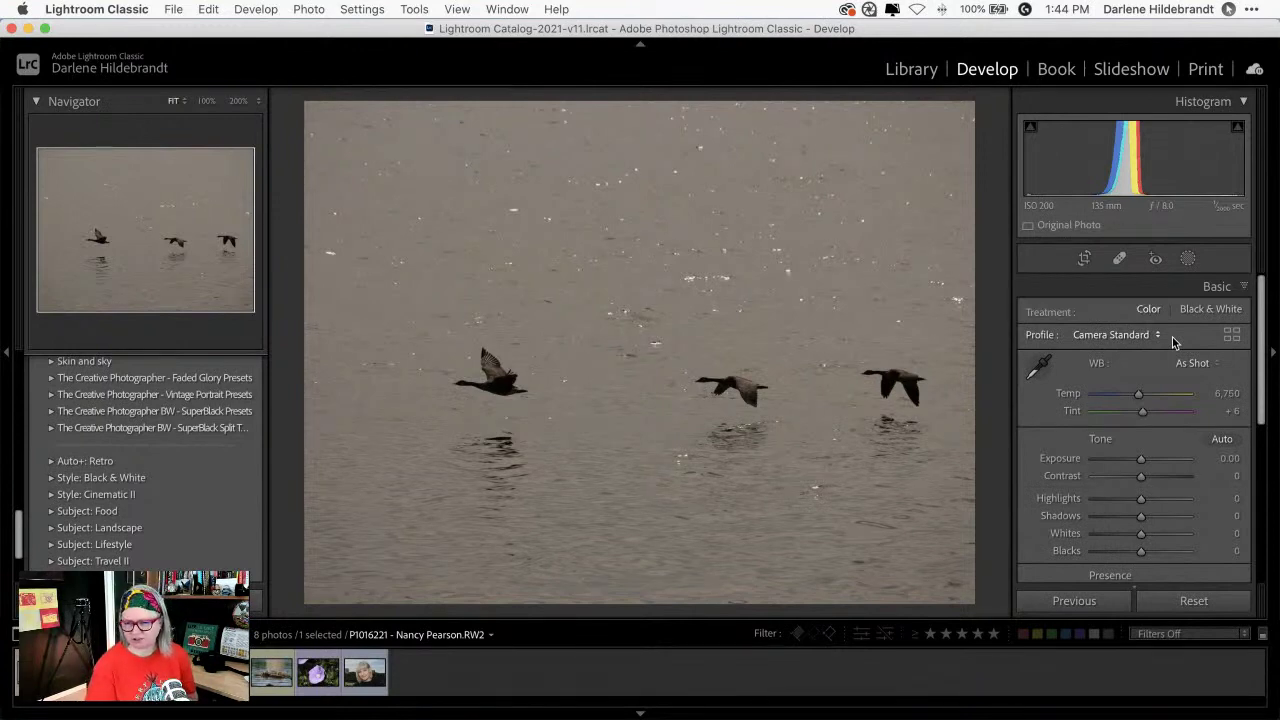
drag(1137, 120, 1111, 175)
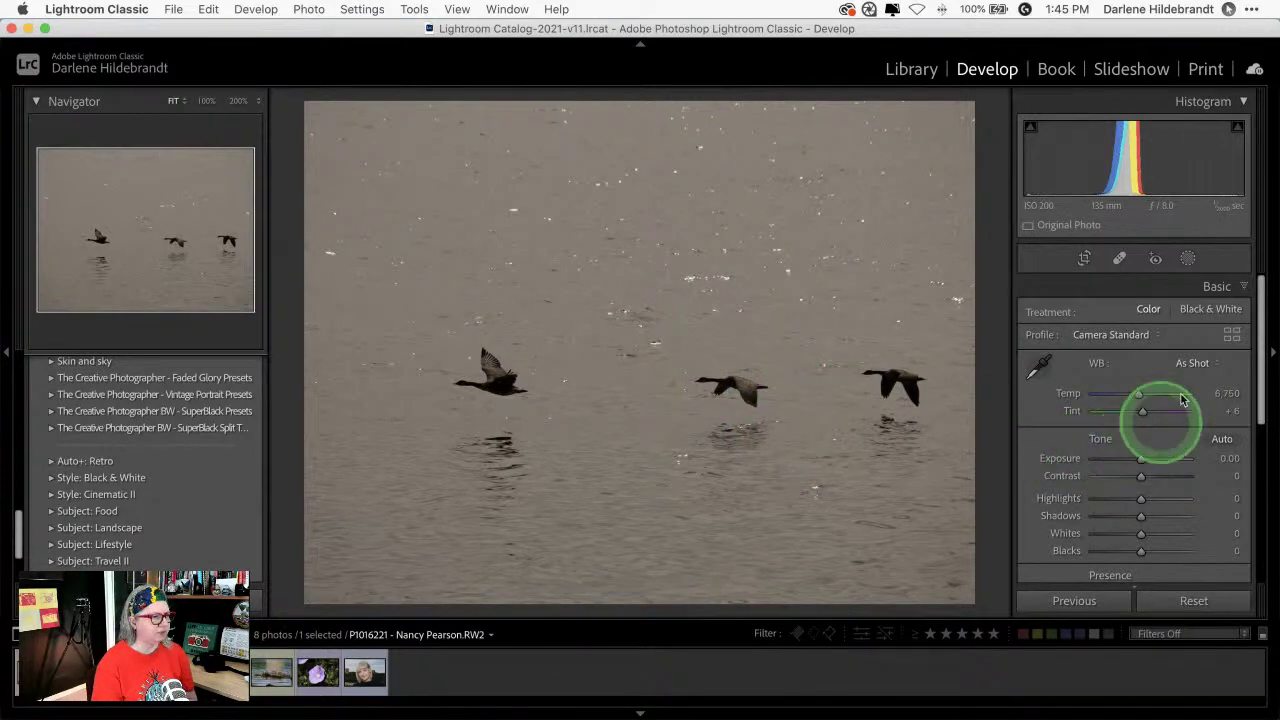
- Open the Profile Browser at the start of the Camera Matching group and show the photo's exposure info overlay
click(1228, 337)
click(1203, 503)
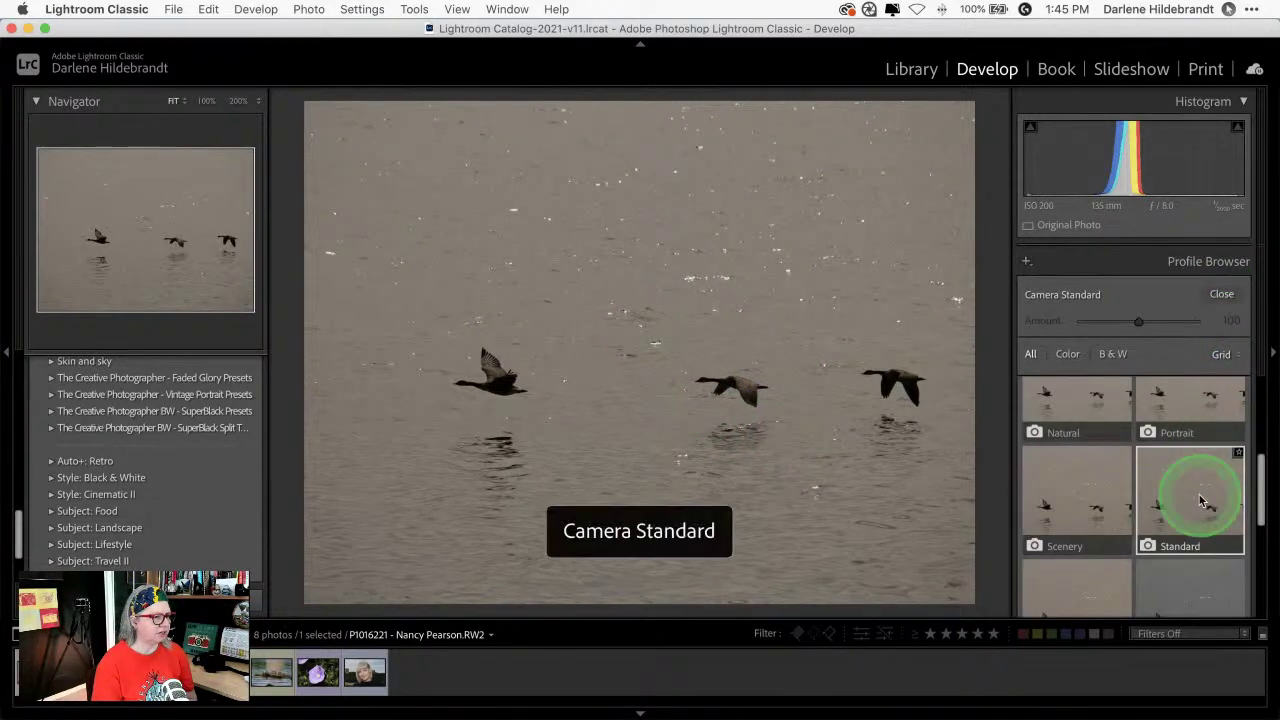
scroll(1200, 495, up, 2)
click(1200, 495)
scroll(1201, 502, up, 3)
click(1201, 502)
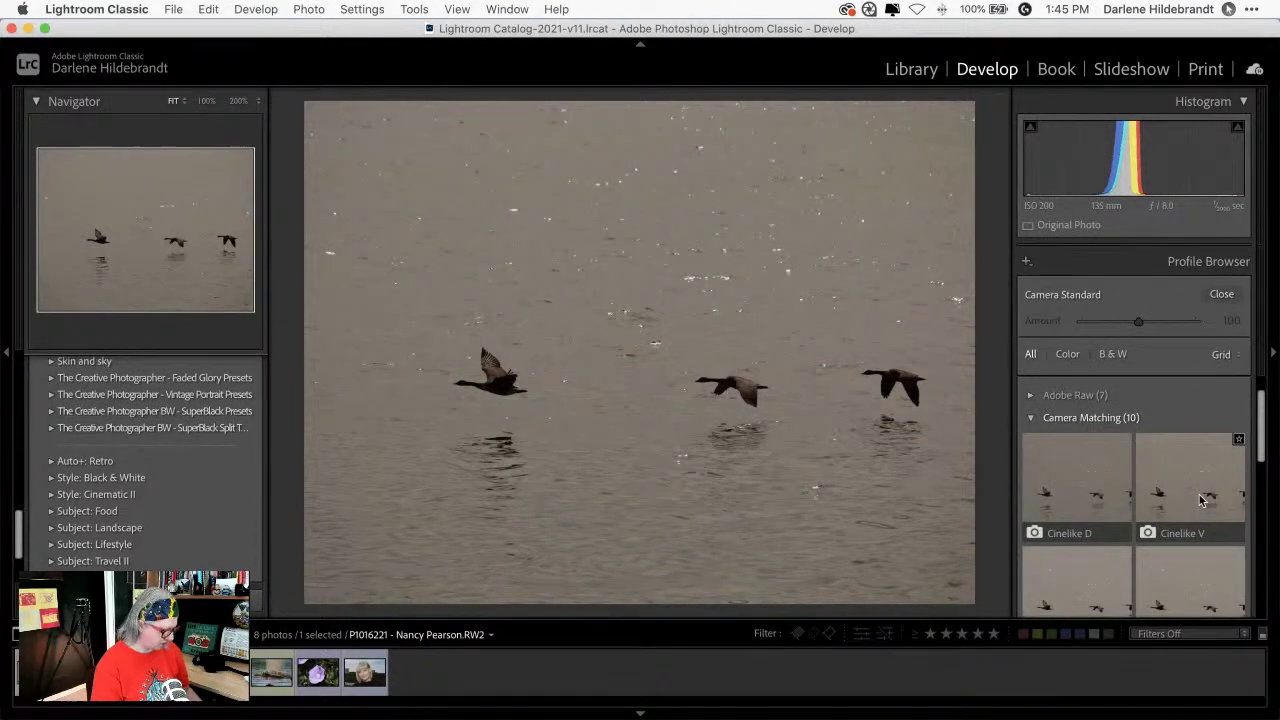
key(i)
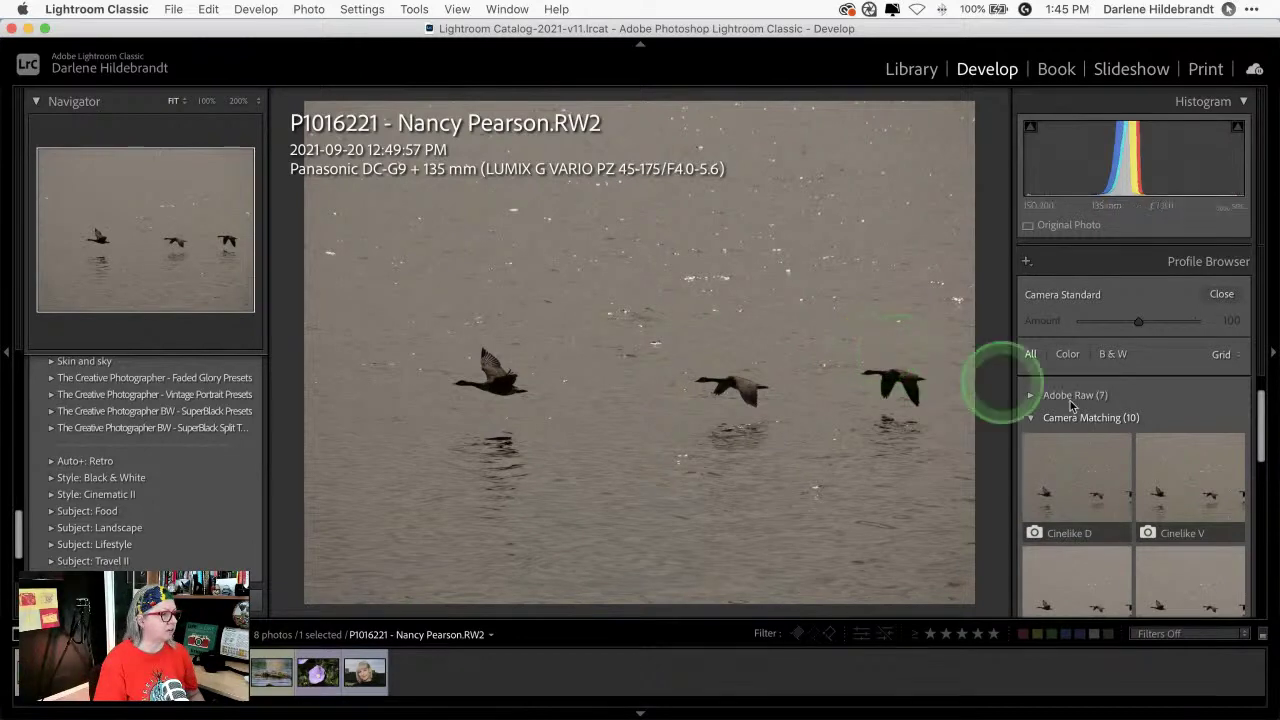
key(i)
- Preview the Camera Matching profiles on the birds photo, including Cinelike D, Scenery and L Monochrome
scroll(1119, 422, down, 2)
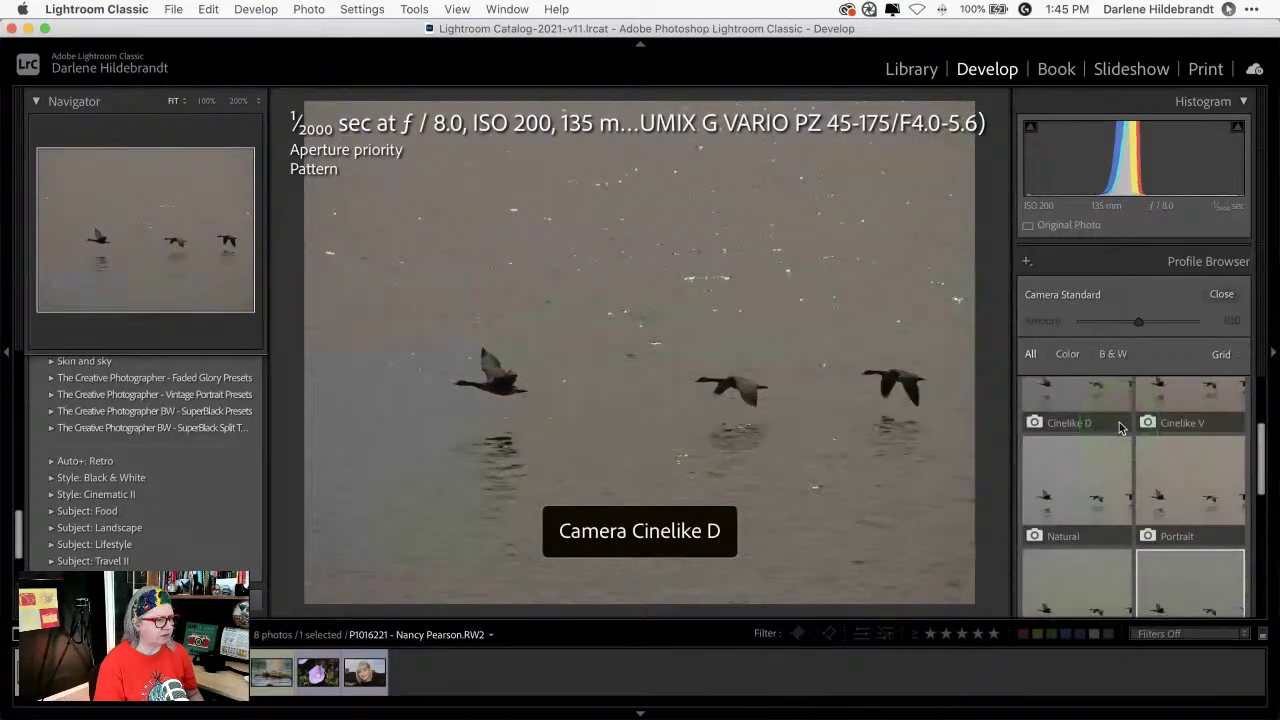
scroll(1119, 425, down, 2)
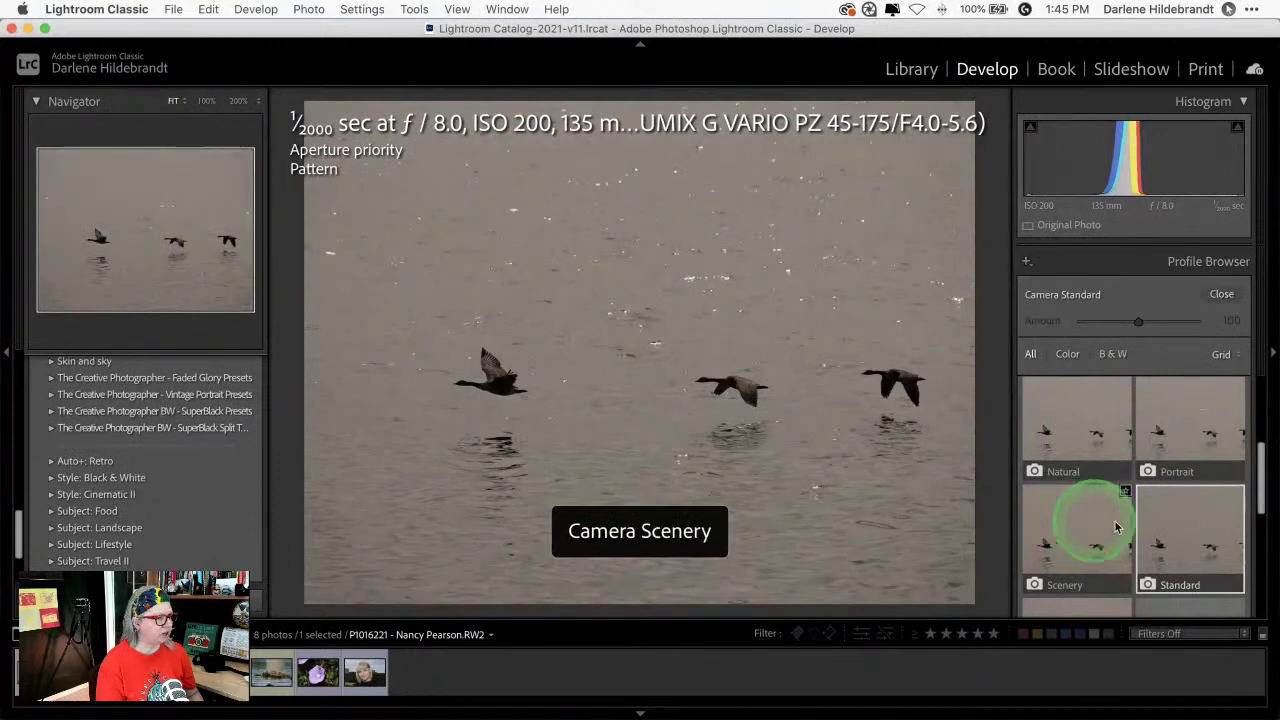
scroll(1160, 525, down, 2)
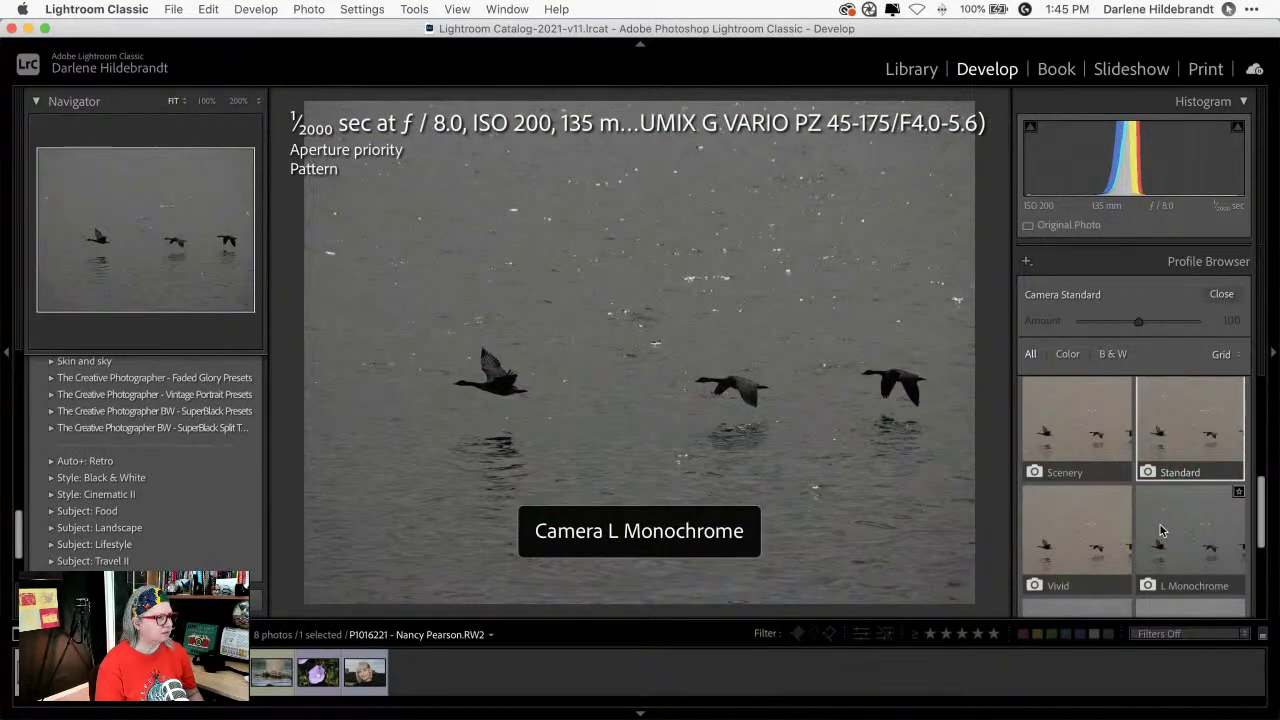
scroll(1160, 530, down, 2)
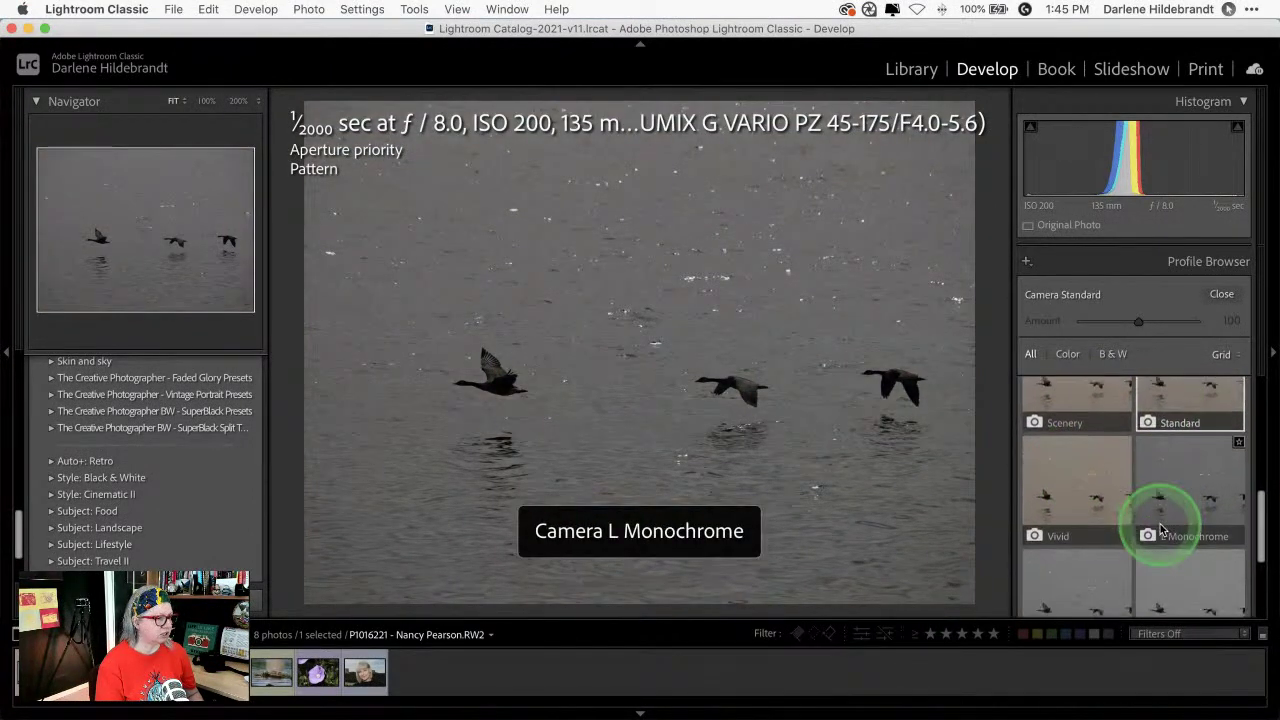
scroll(1160, 528, up, 3)
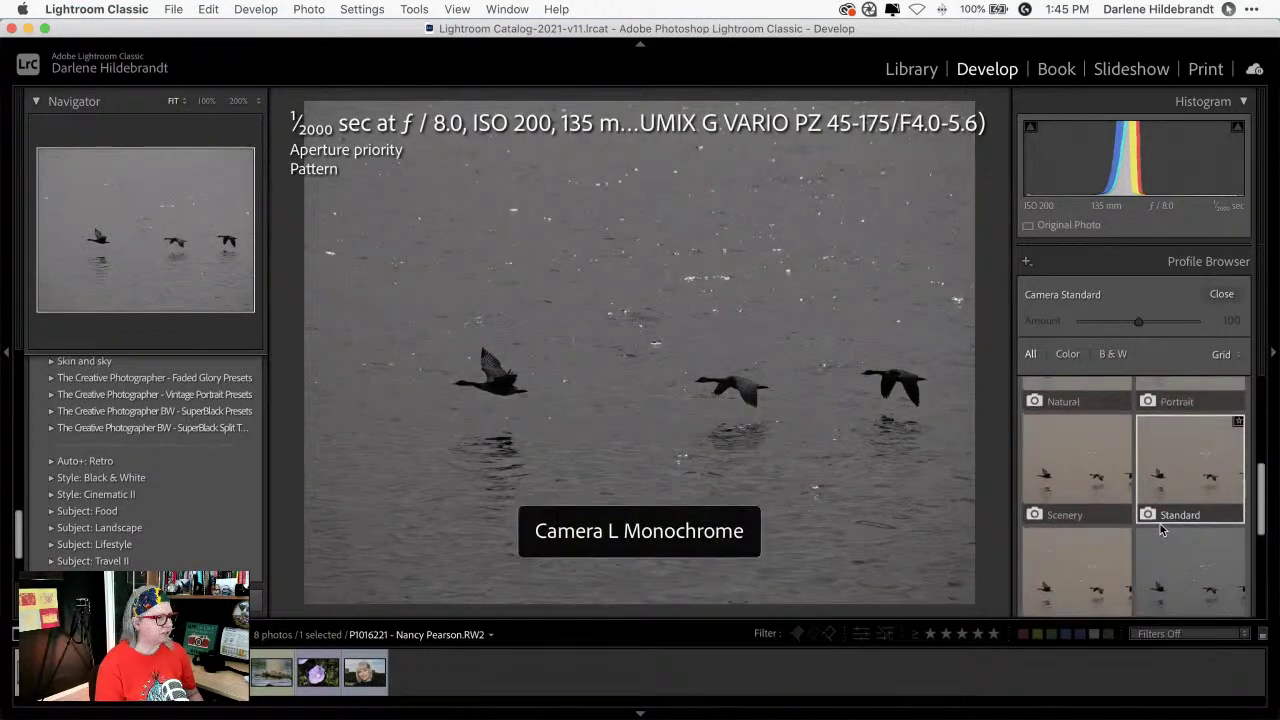
- Compare the Portrait, Natural and Scenery profiles, apply Camera Scenery to the birds photo and close the Profile Browser
click(1172, 522)
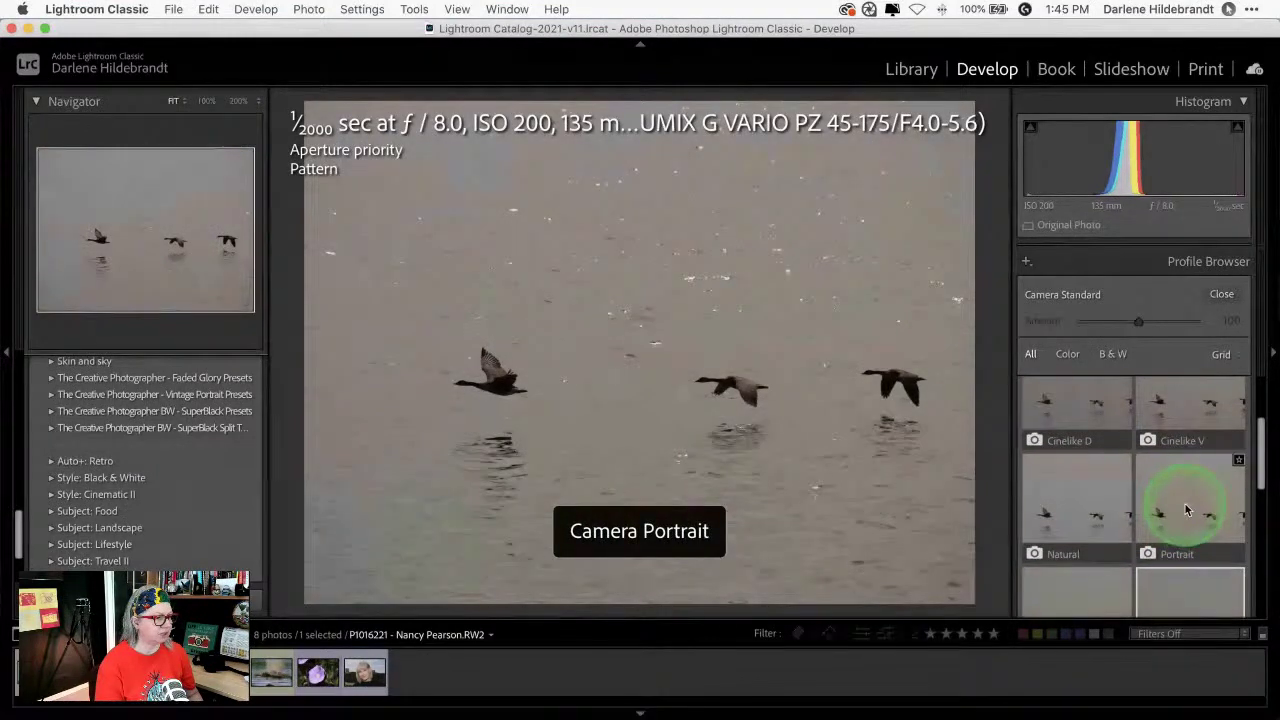
click(1095, 505)
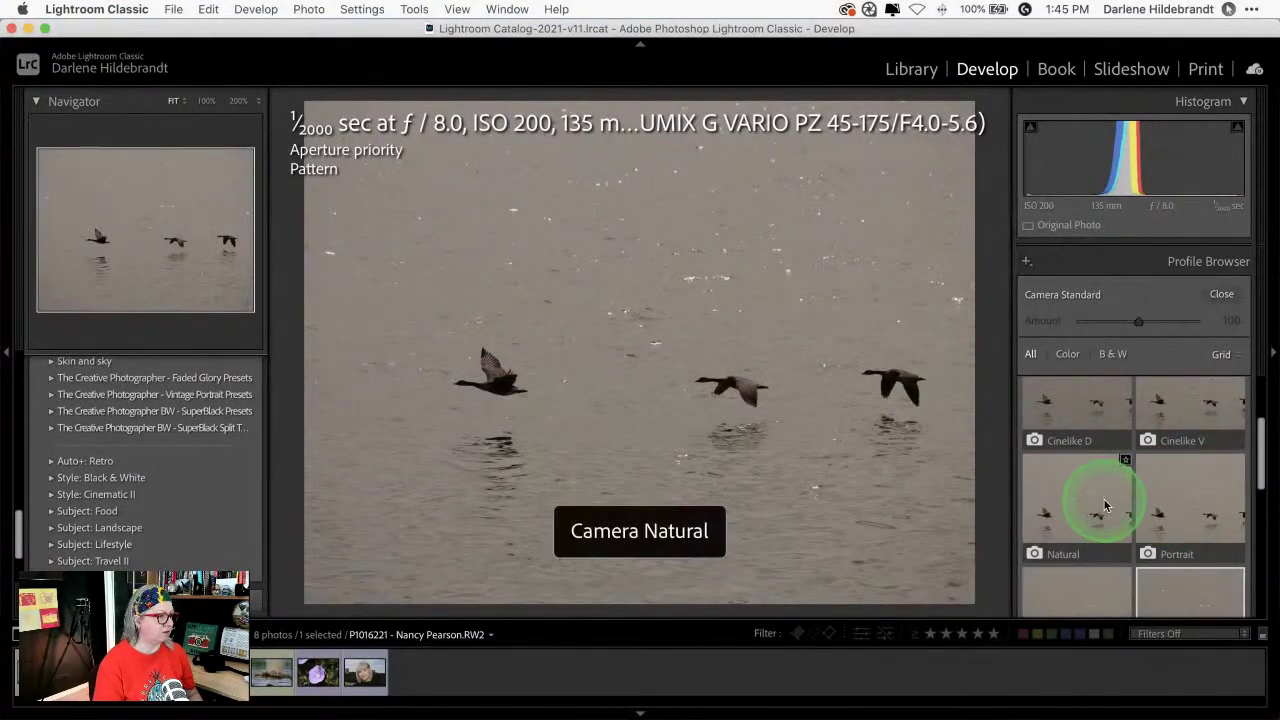
click(1084, 400)
click(1085, 505)
scroll(1085, 505, down, 2)
click(1080, 500)
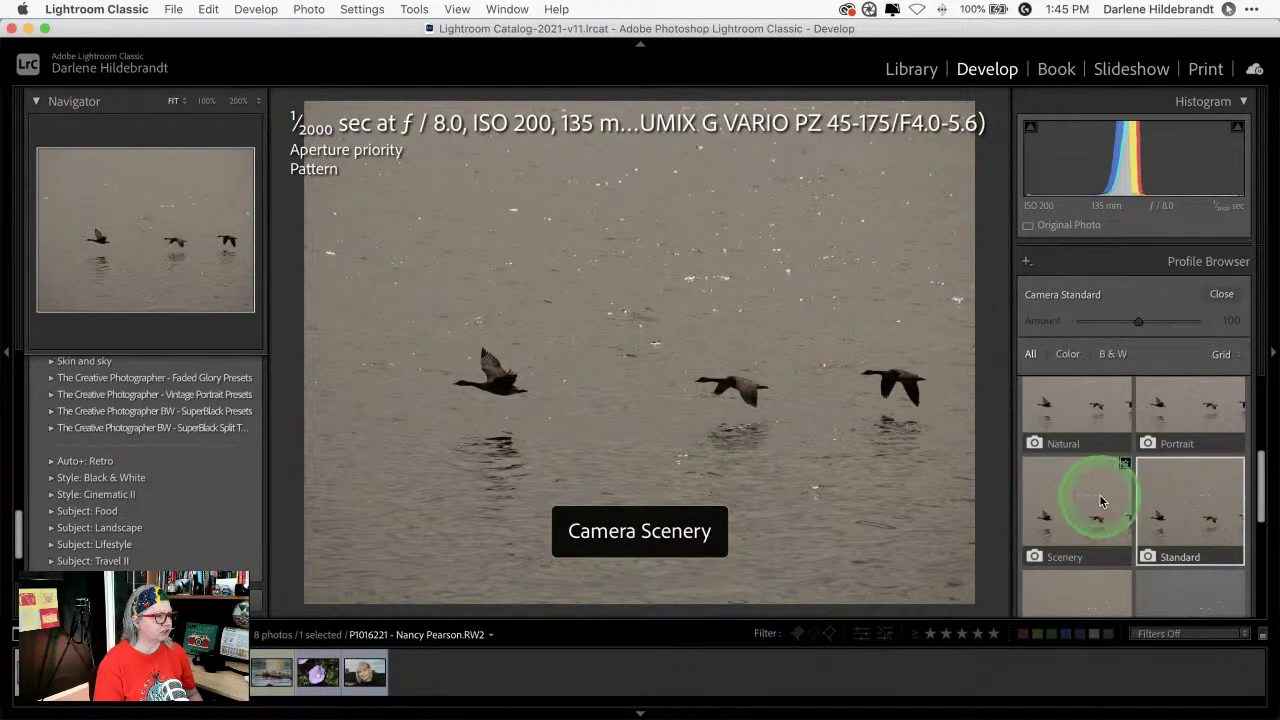
click(1090, 500)
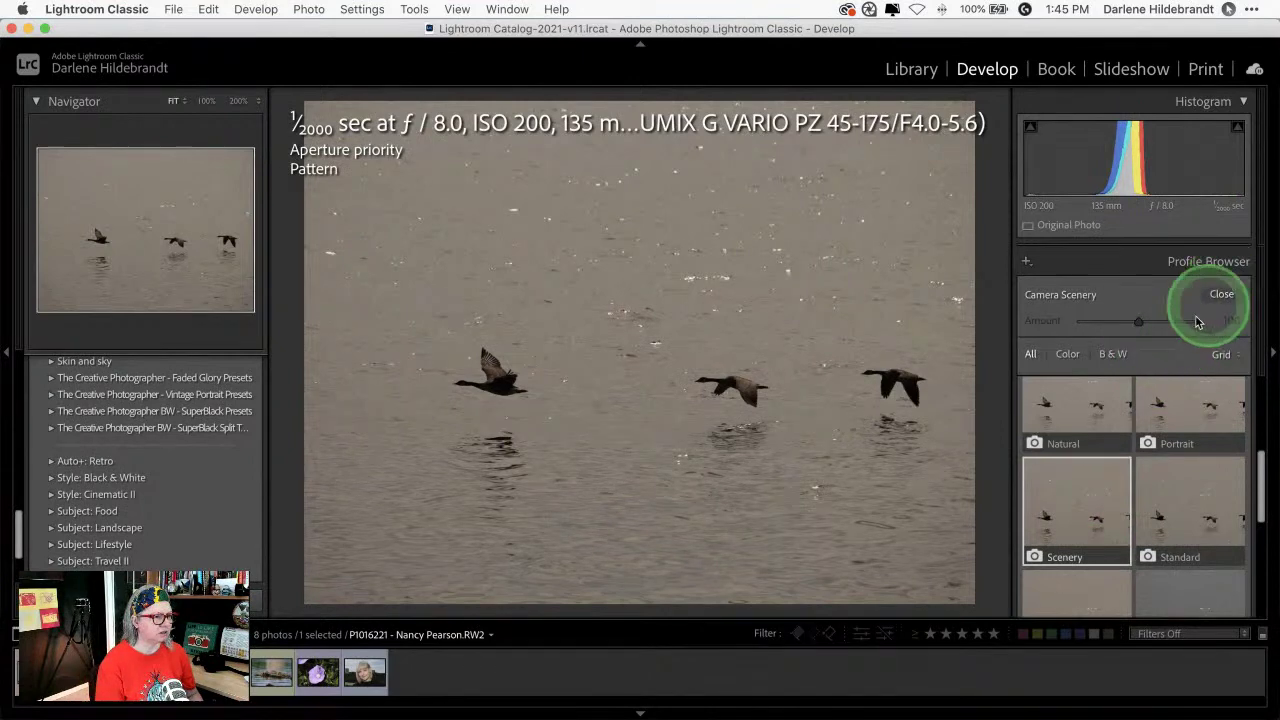
click(1221, 295)
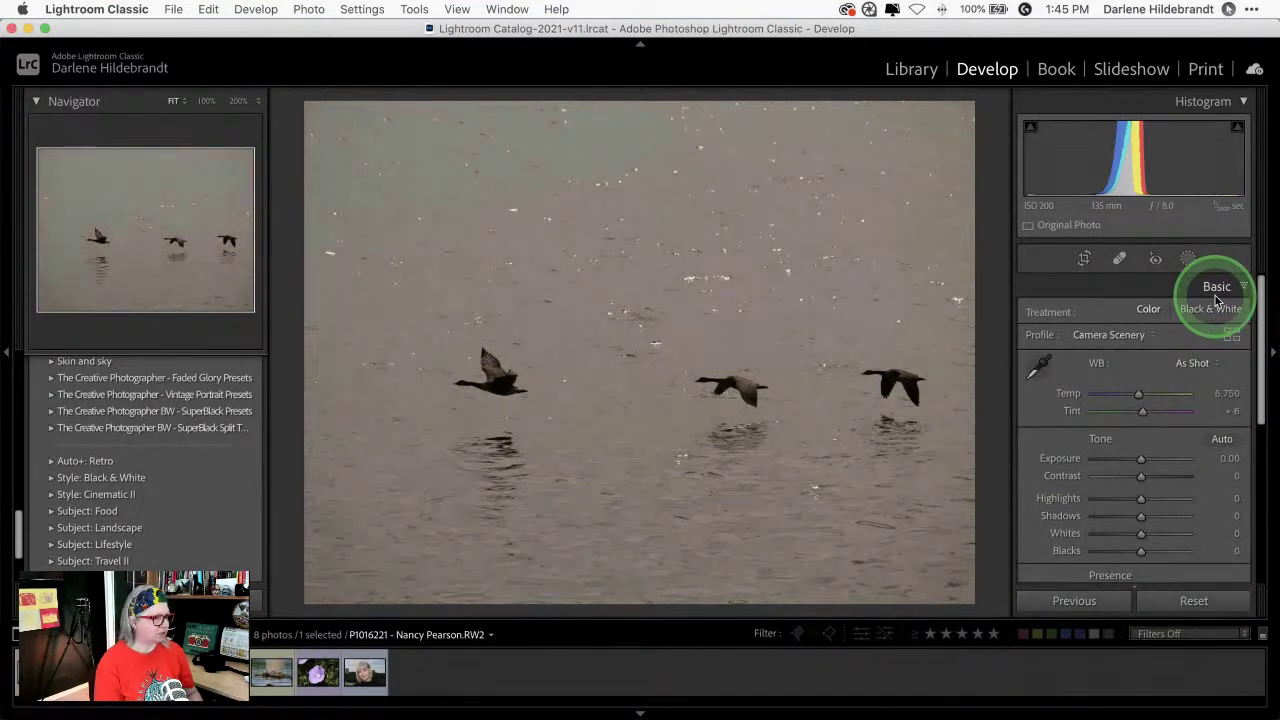
- Auto-set Whites to +31 and Blacks to -18, and raise Exposure to +0.45
scroll(1090, 485, down, 1)
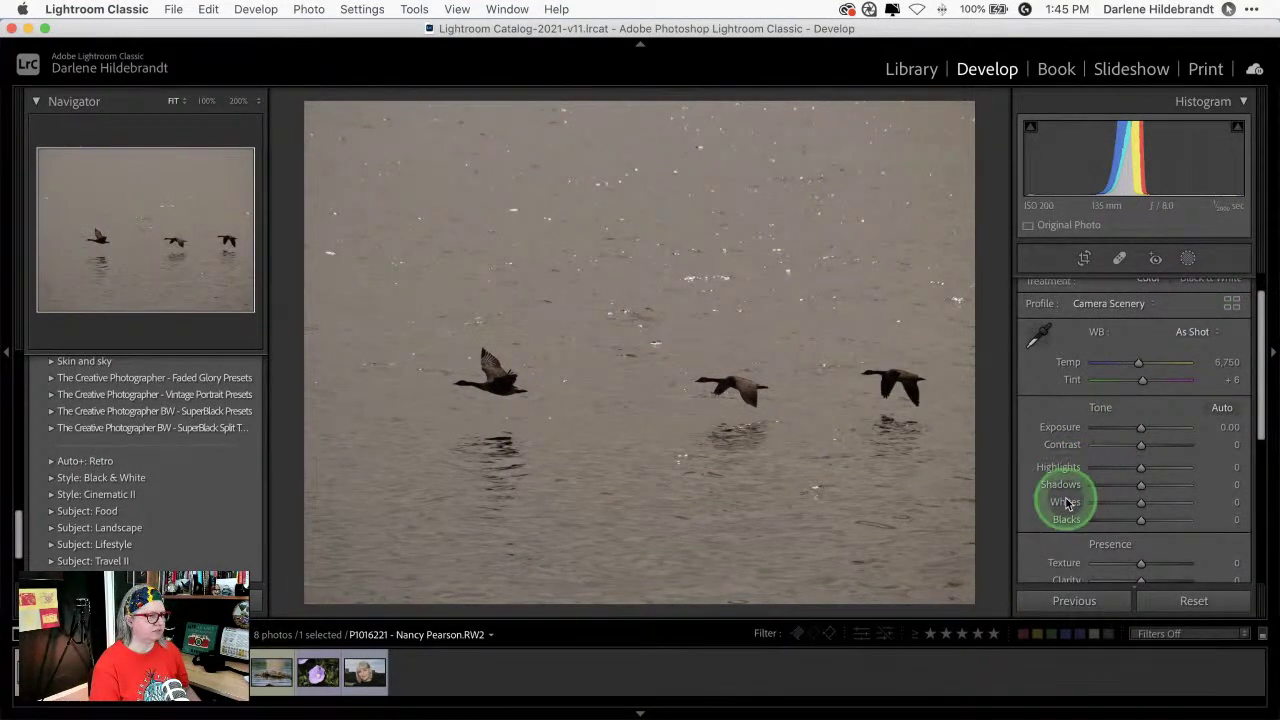
shift+double_click(1066, 502)
shift+double_click(1066, 520)
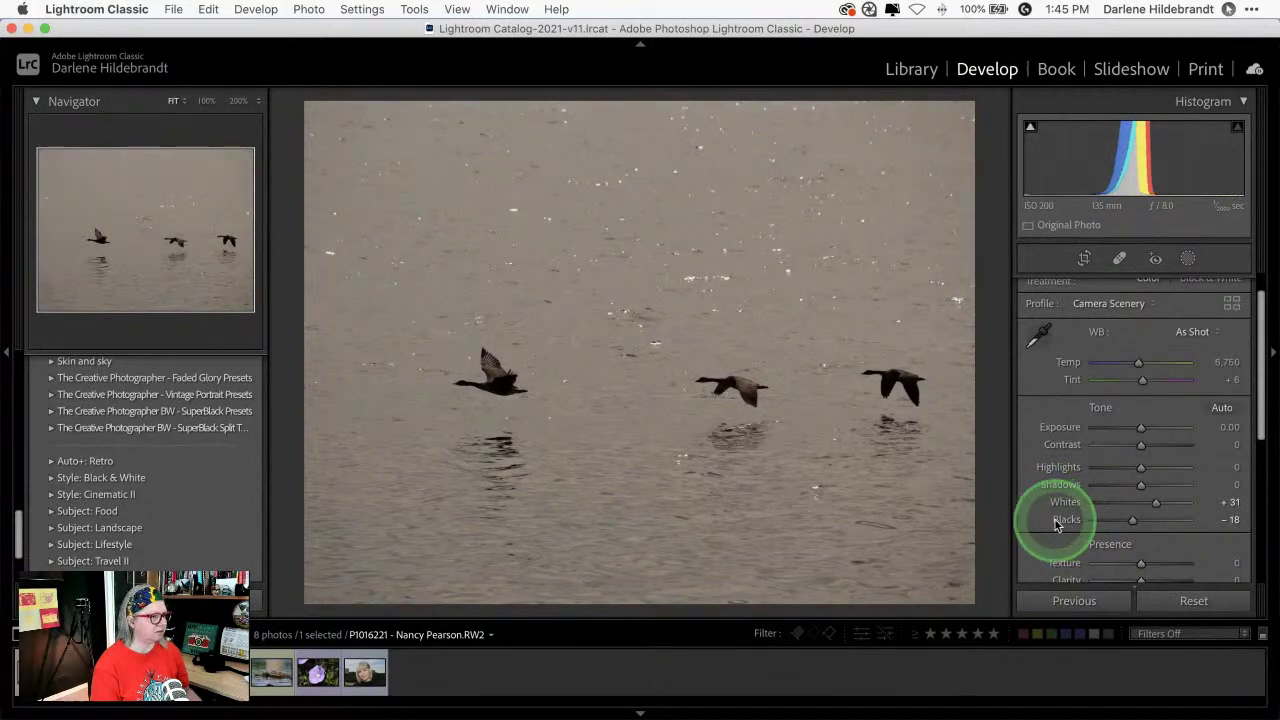
drag(1142, 430, 1146, 430)
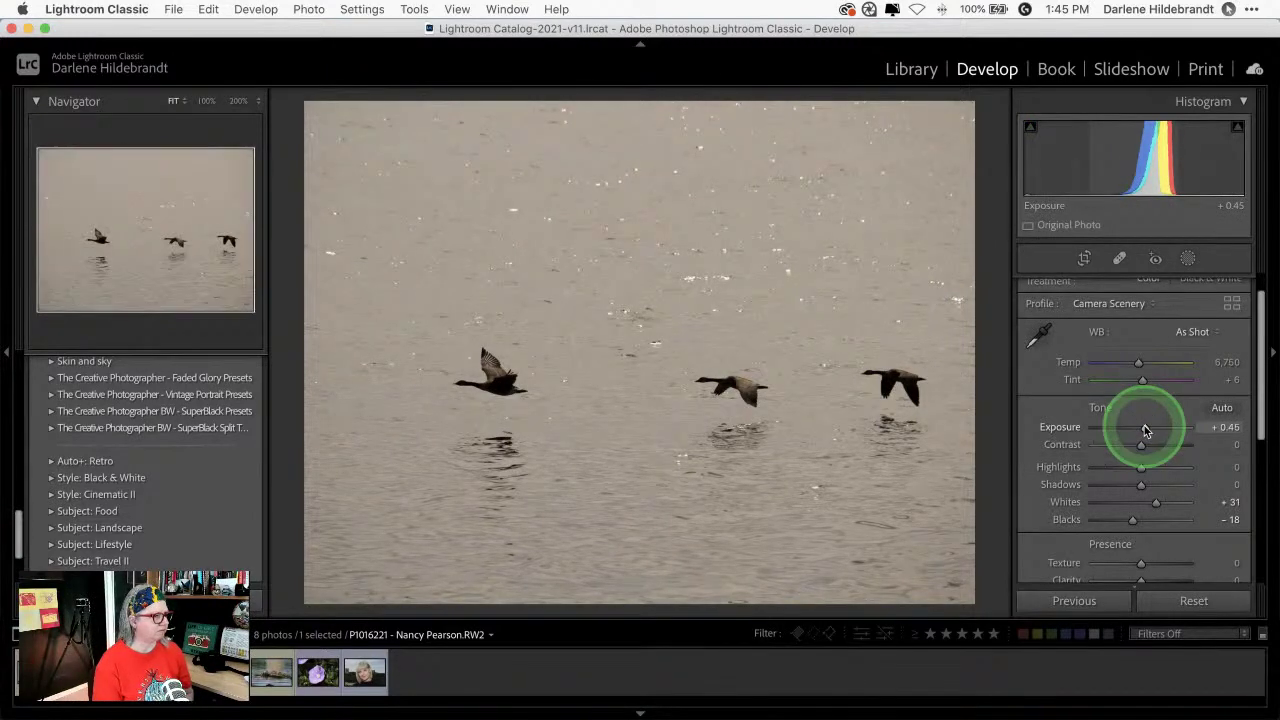
- Crop the photo to a wide panorama, trimming the water above and below the three birds
key(r)
click(943, 394)
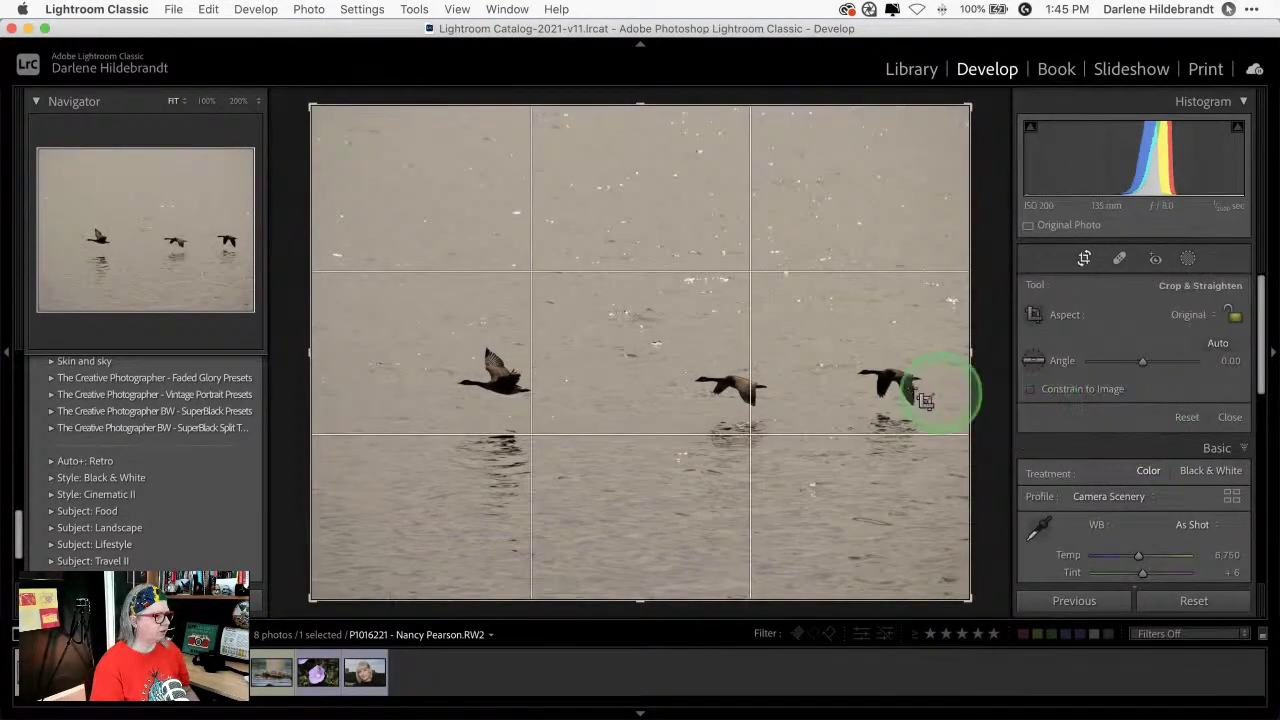
click(745, 290)
drag(651, 106, 643, 172)
drag(669, 526, 671, 500)
drag(651, 207, 648, 216)
key(Return)
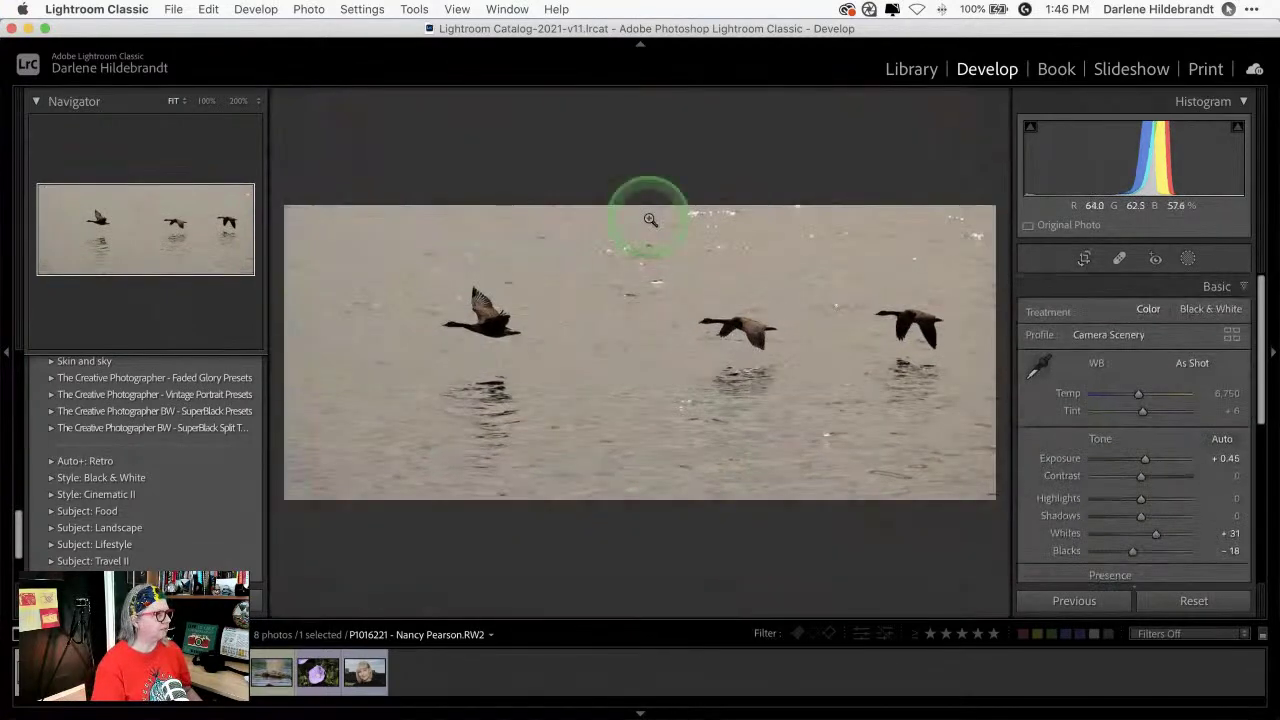
- Flip the birds photo horizontally and cool its white balance Temp to 6,193
click(306, 9)
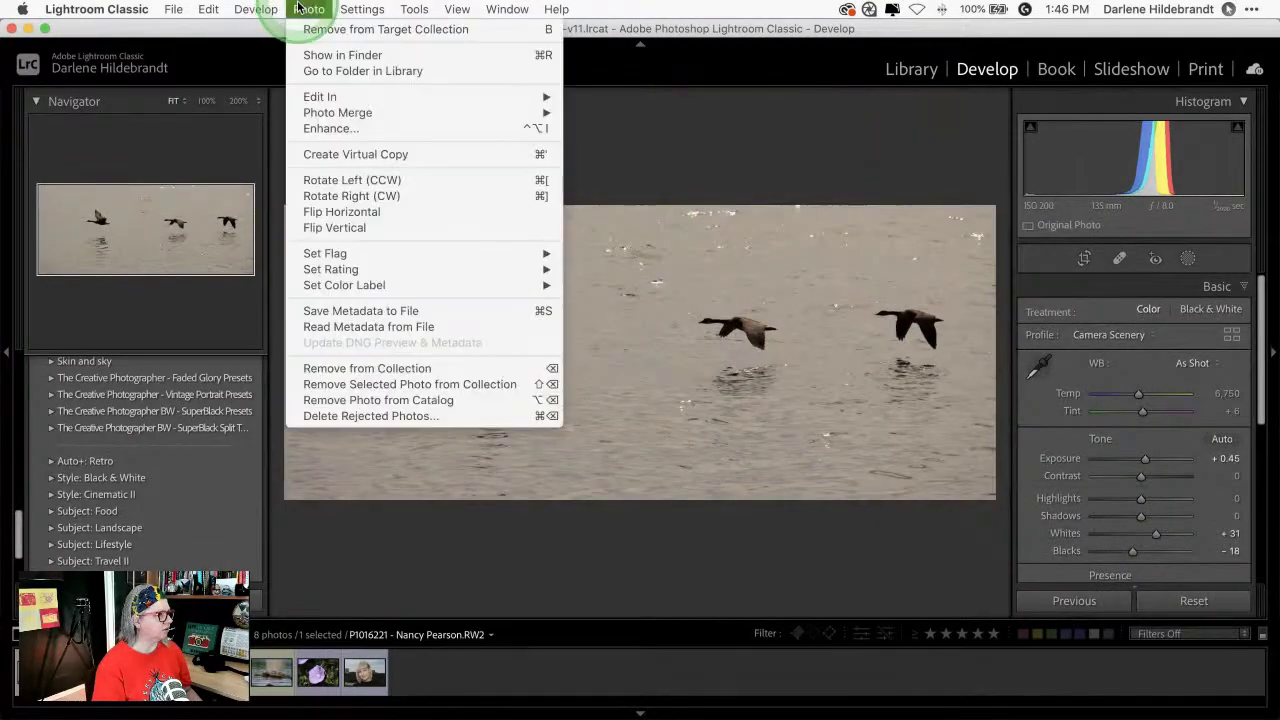
click(328, 211)
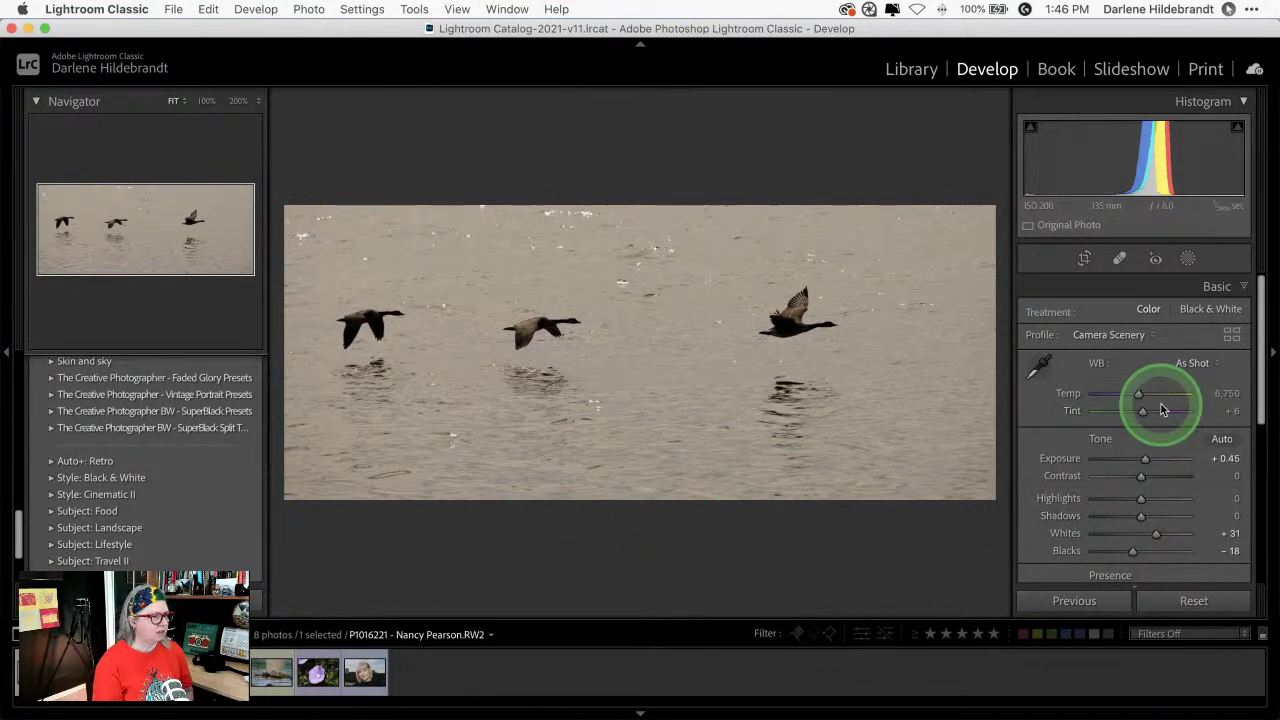
click(1188, 262)
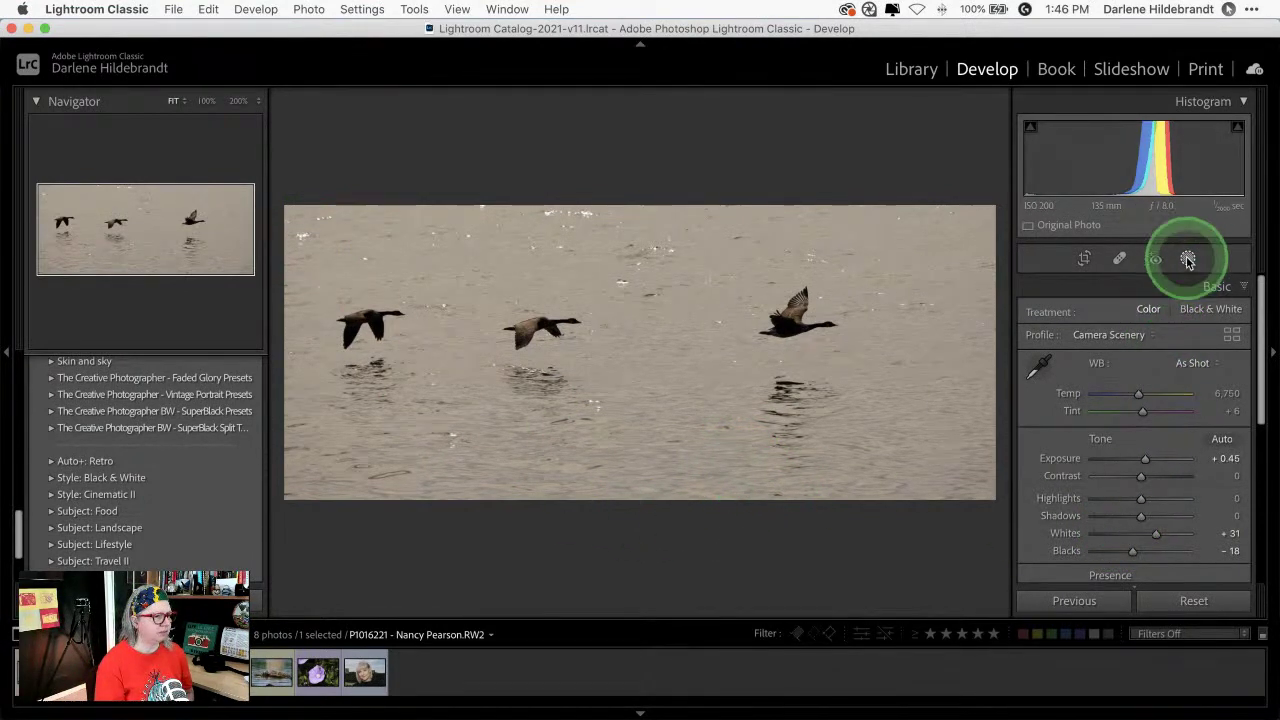
click(1188, 260)
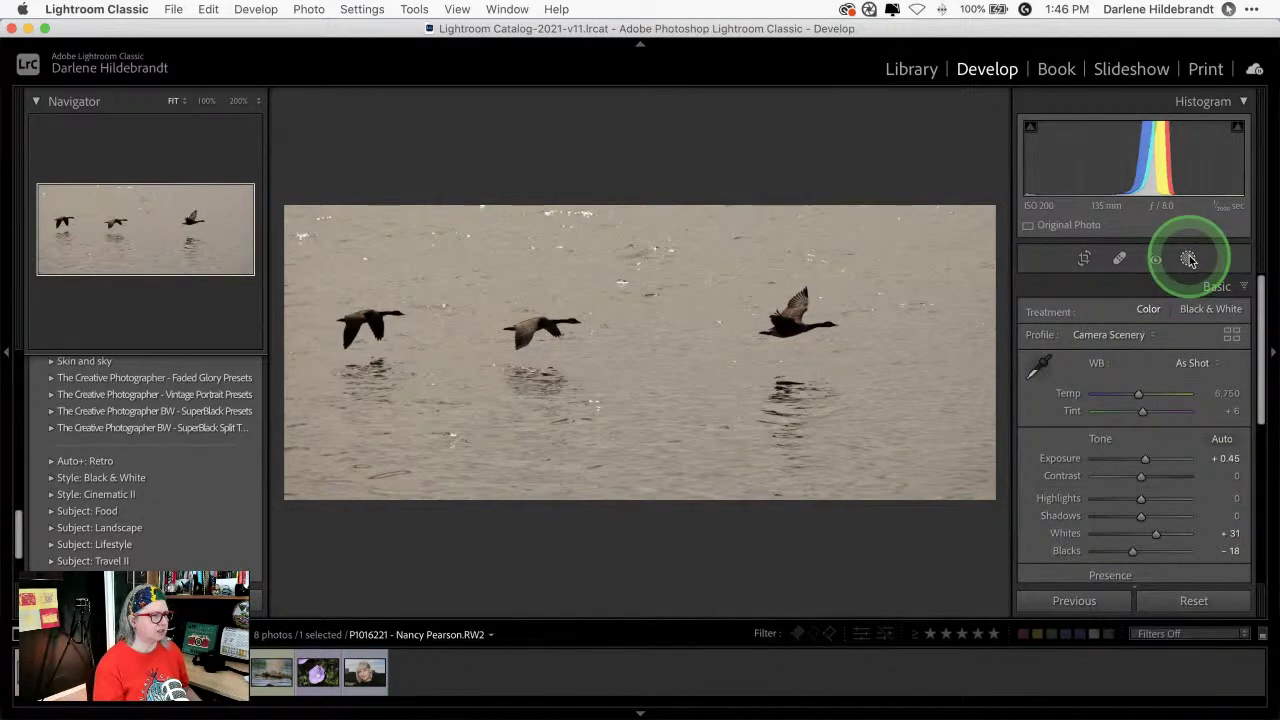
drag(1137, 394, 1135, 396)
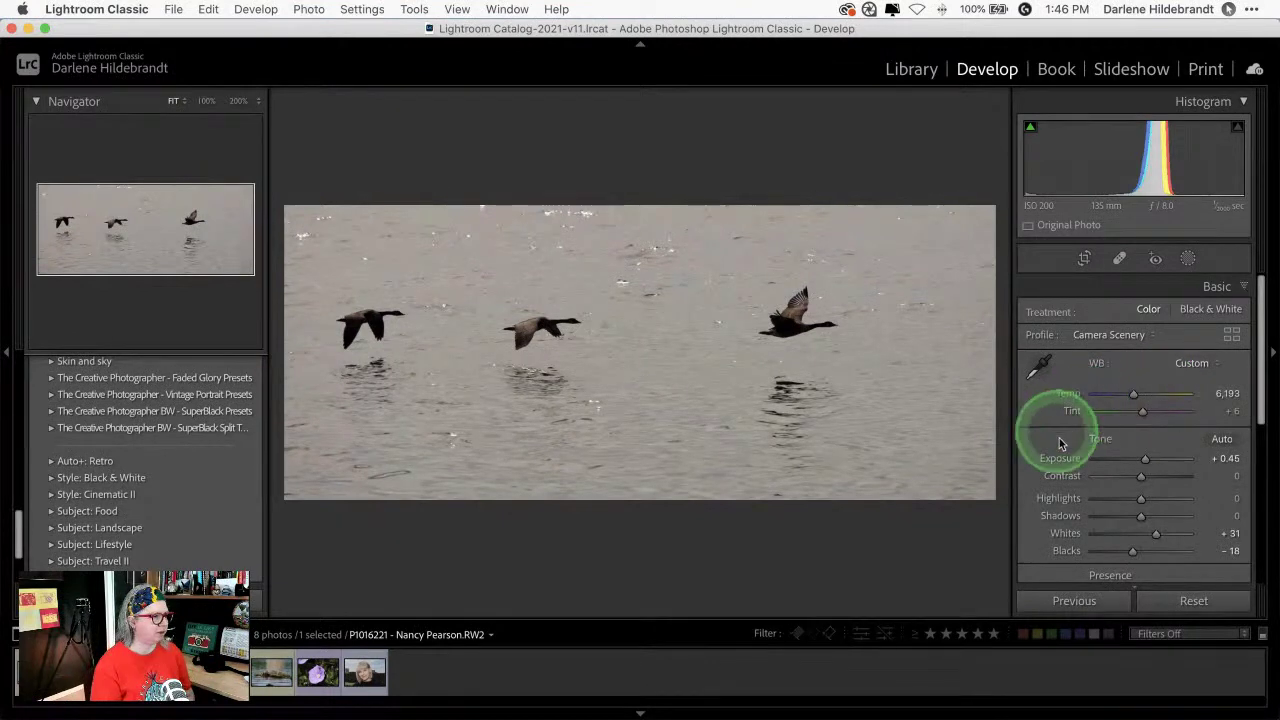
- Add a Select Sky mask to the photo and change the mask overlay colour to green
click(1187, 260)
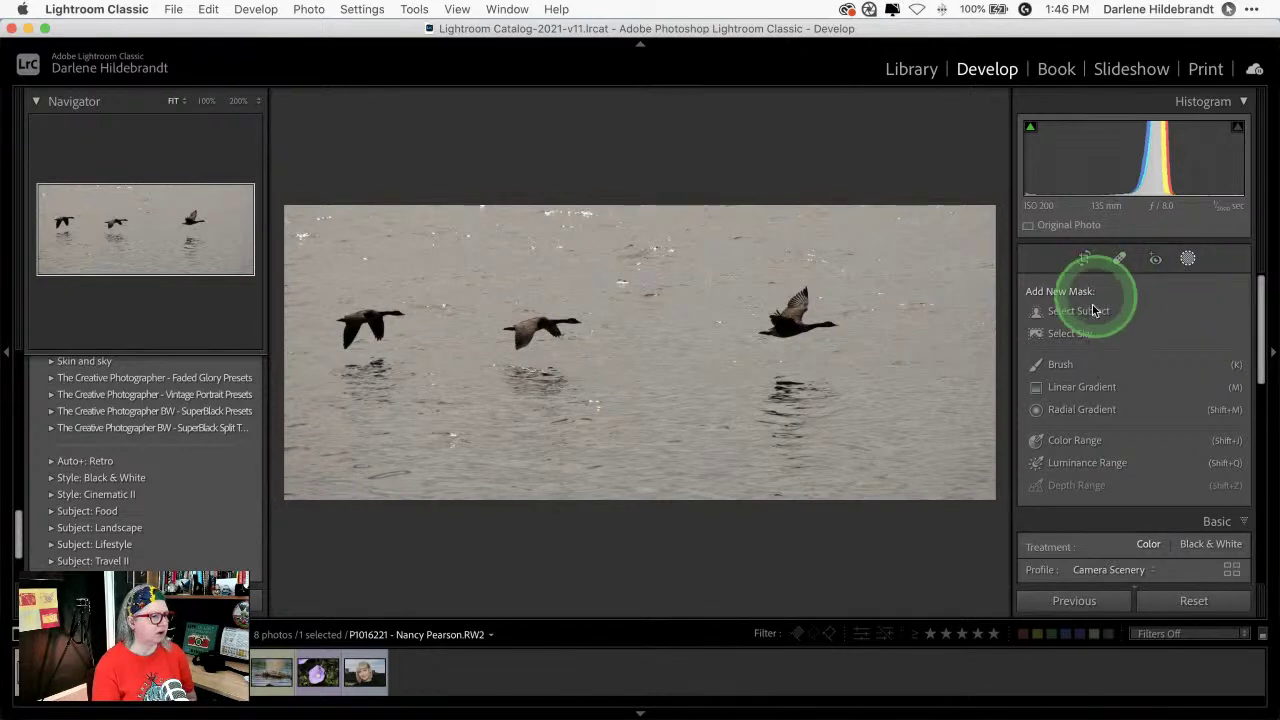
click(1072, 333)
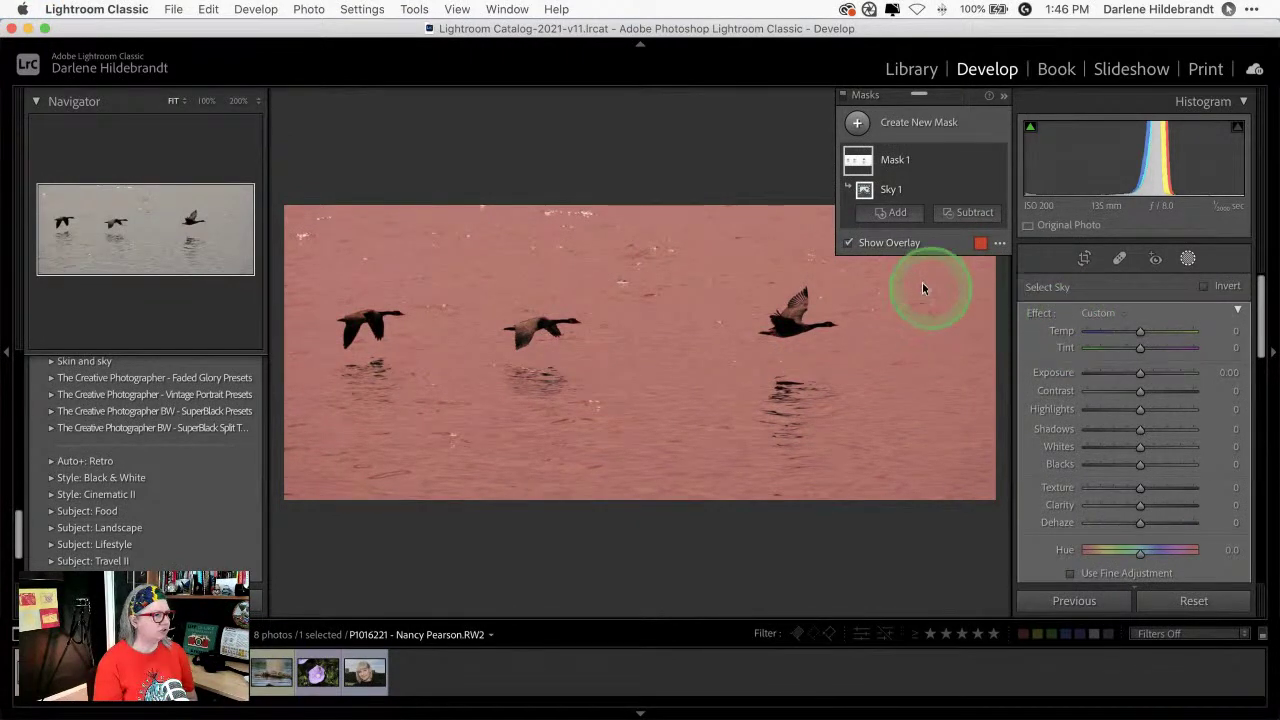
click(980, 242)
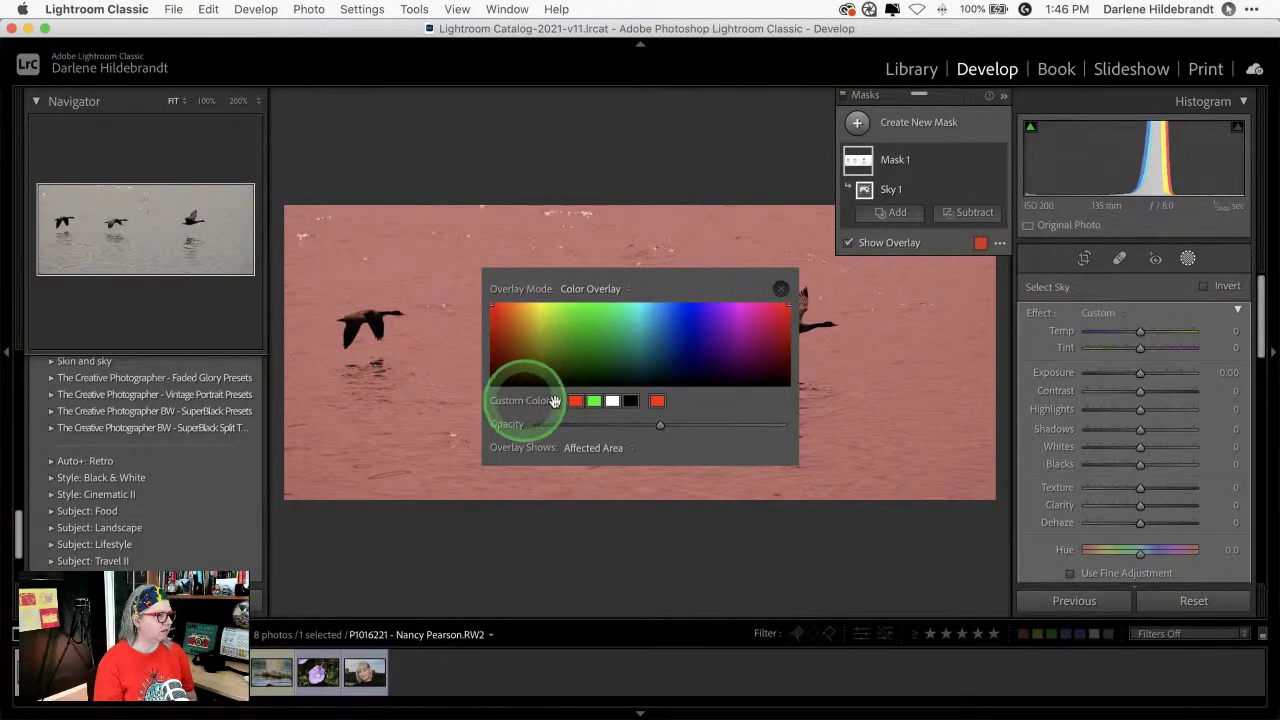
click(594, 400)
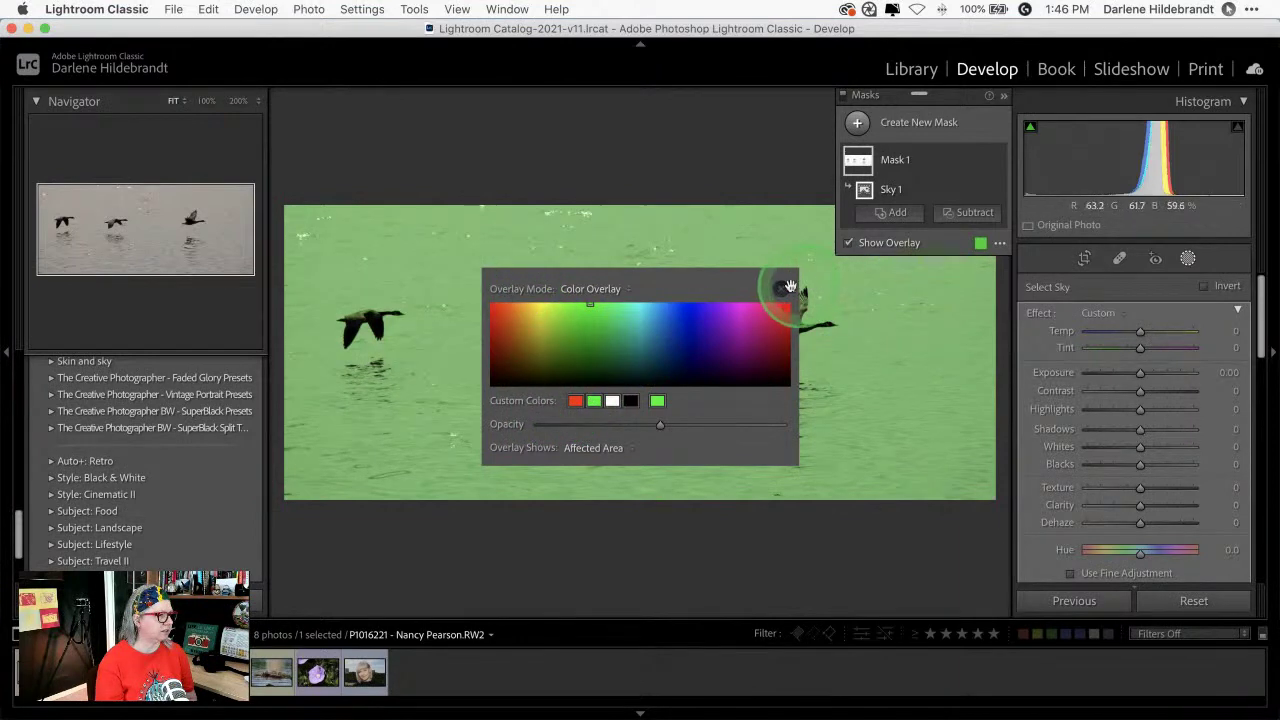
click(781, 289)
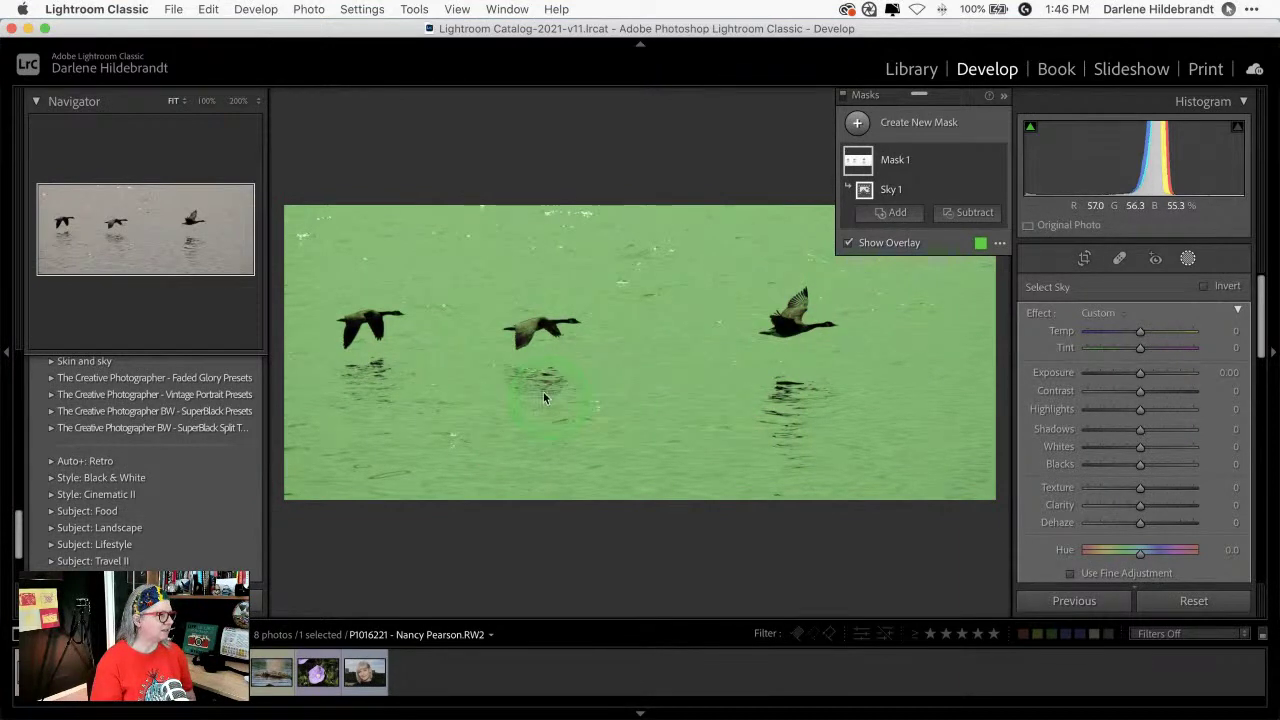
- Test the sky mask with Exposure lowered to about -3.67, reset it and delete the mask
drag(1112, 373, 1098, 373)
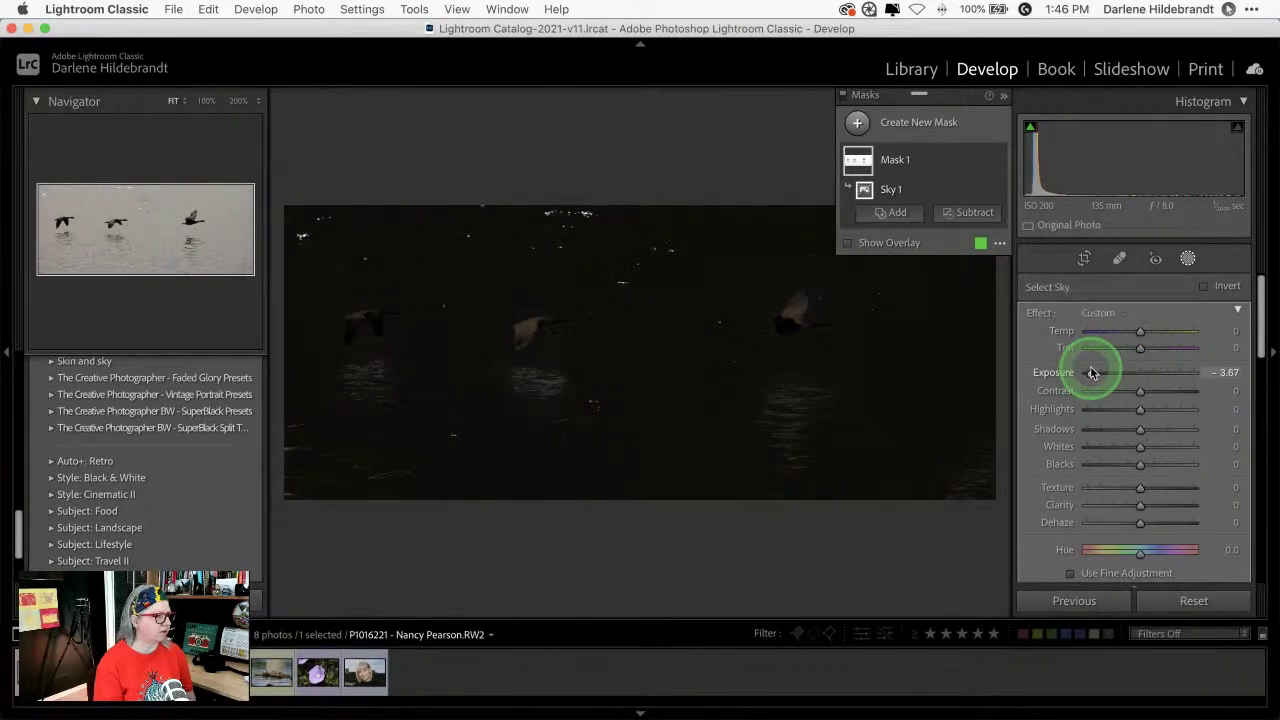
double_click(1094, 373)
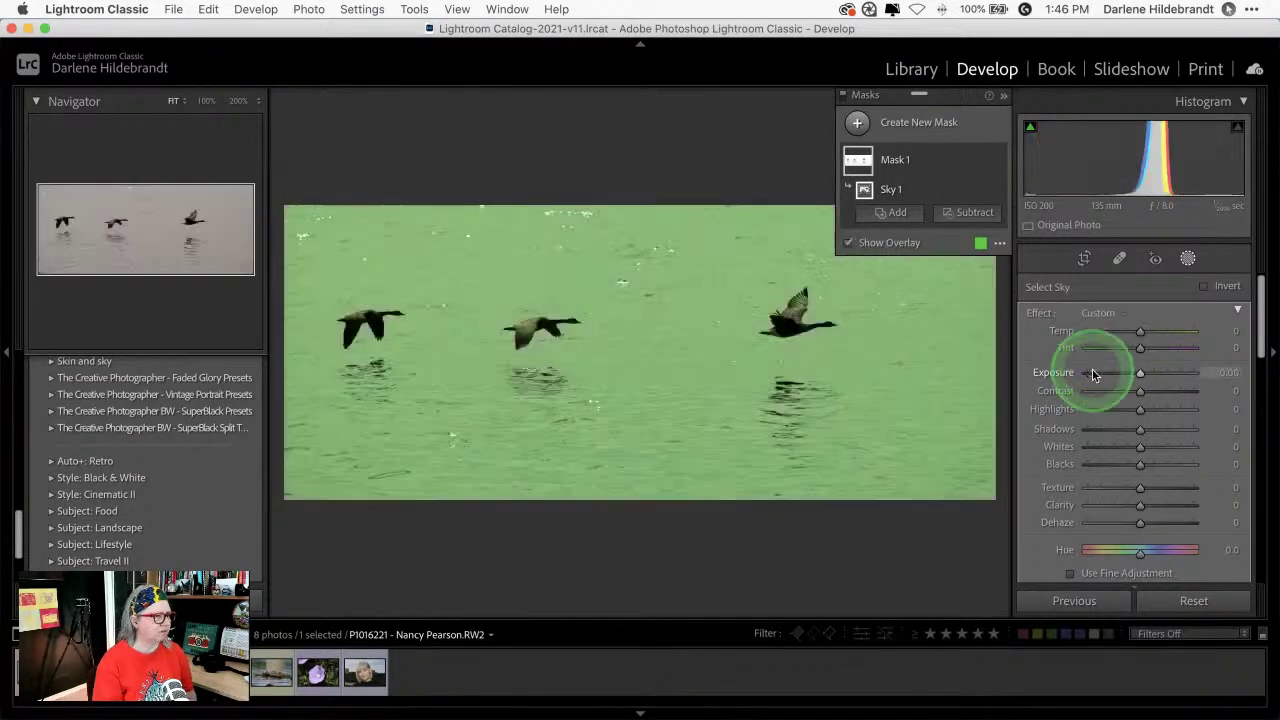
click(982, 163)
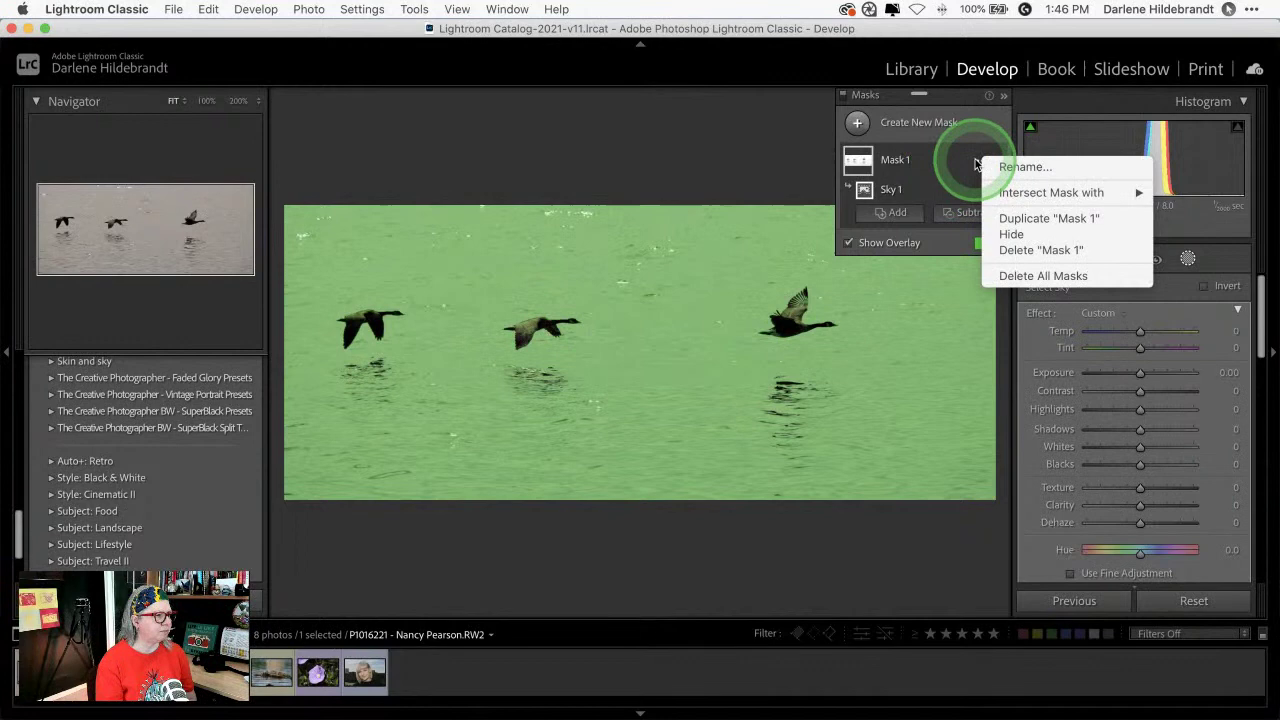
click(988, 249)
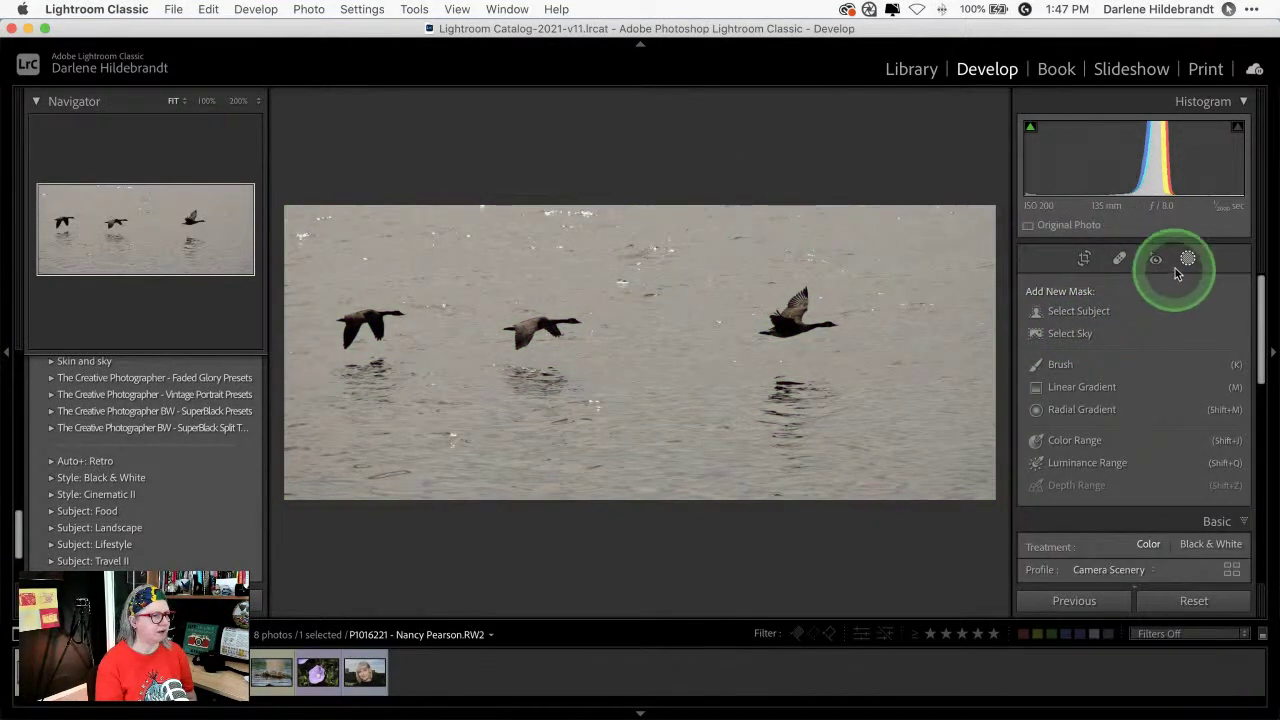
- Add a Select Subject mask for the three birds and set its Exposure to 0.53, Shadows to 16 and Whites to 38
click(1078, 316)
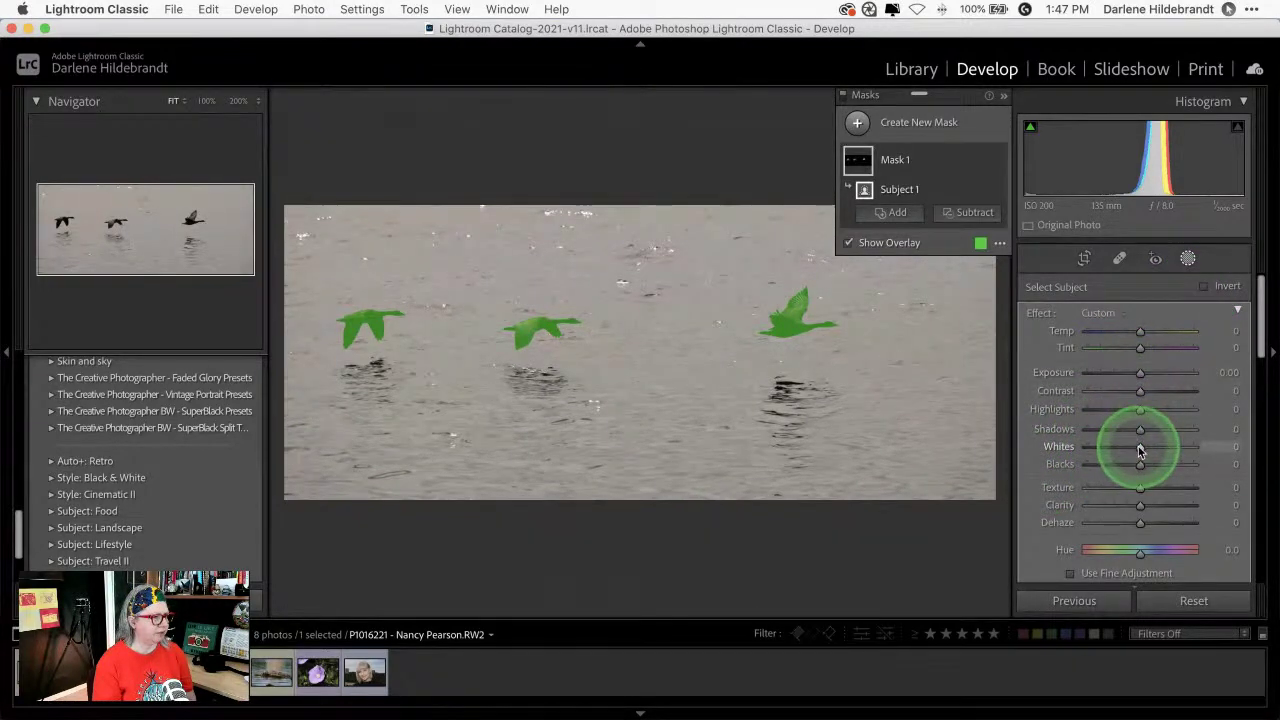
drag(1140, 450, 1151, 448)
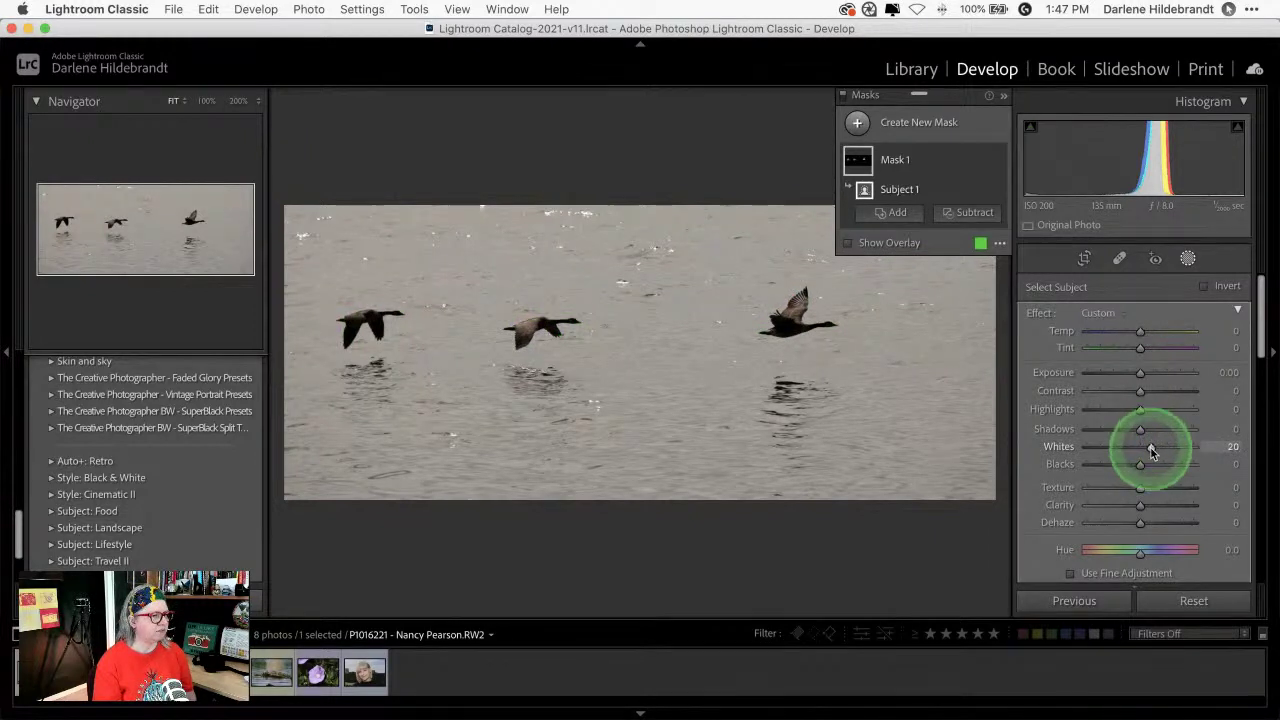
mouse_move(1140, 375)
mouse_down()
mouse_move(1171, 379)
mouse_move(1161, 375)
mouse_up()
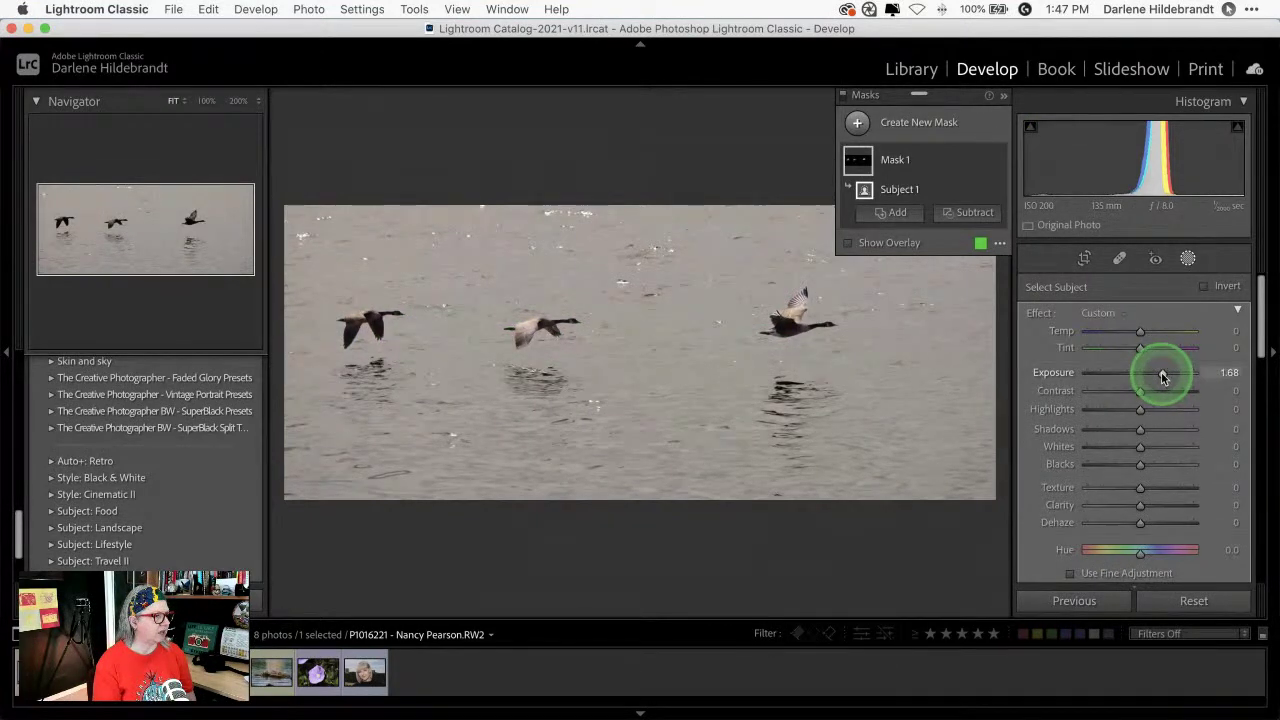
double_click(1158, 374)
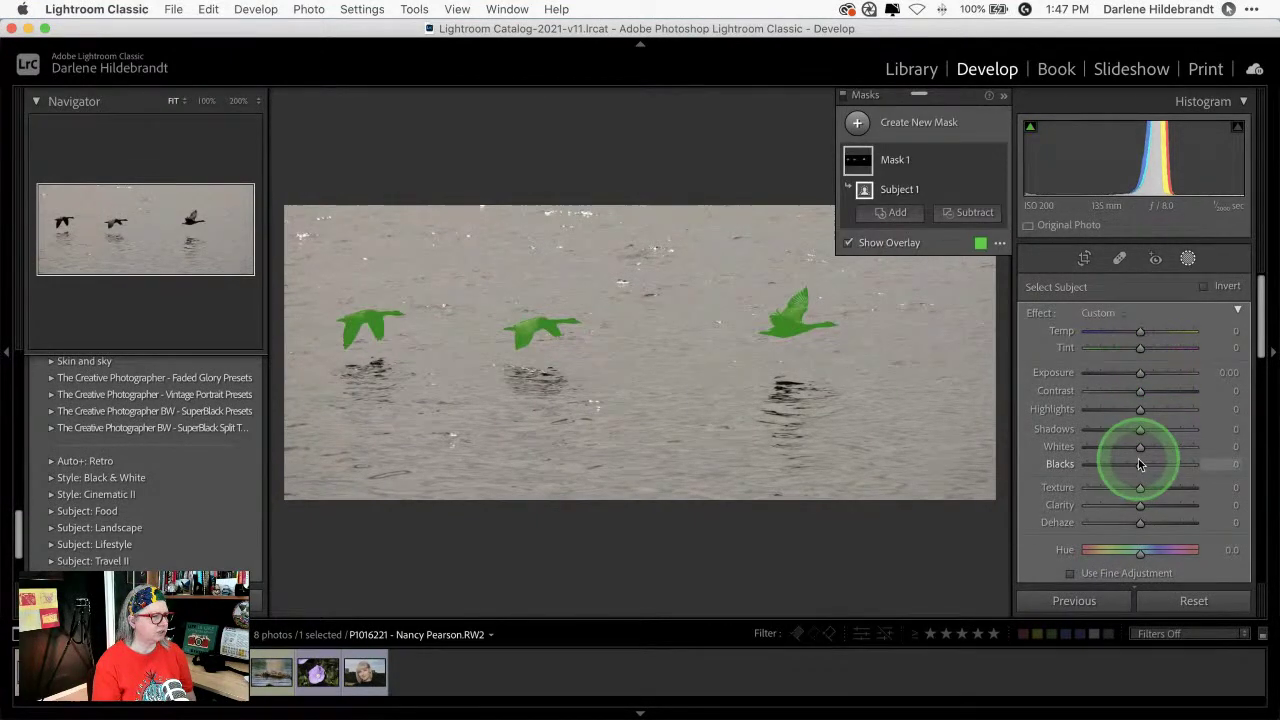
drag(1145, 452, 1158, 451)
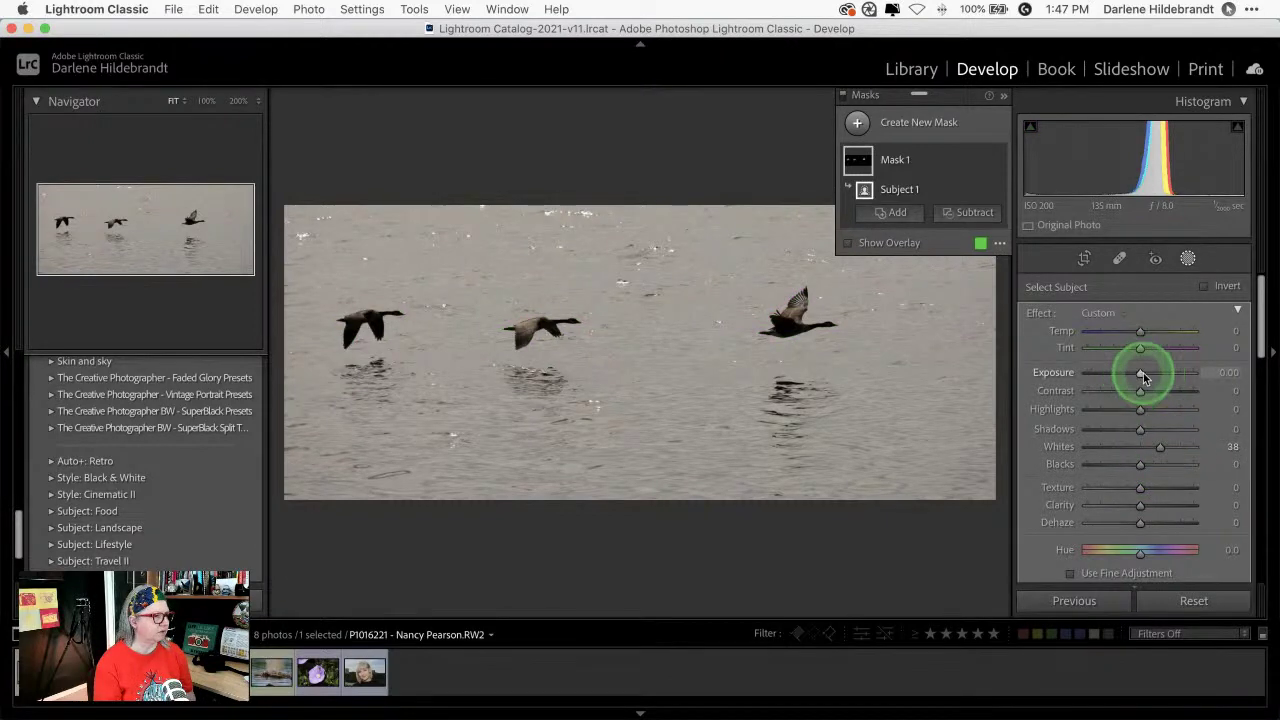
drag(1143, 373, 1148, 374)
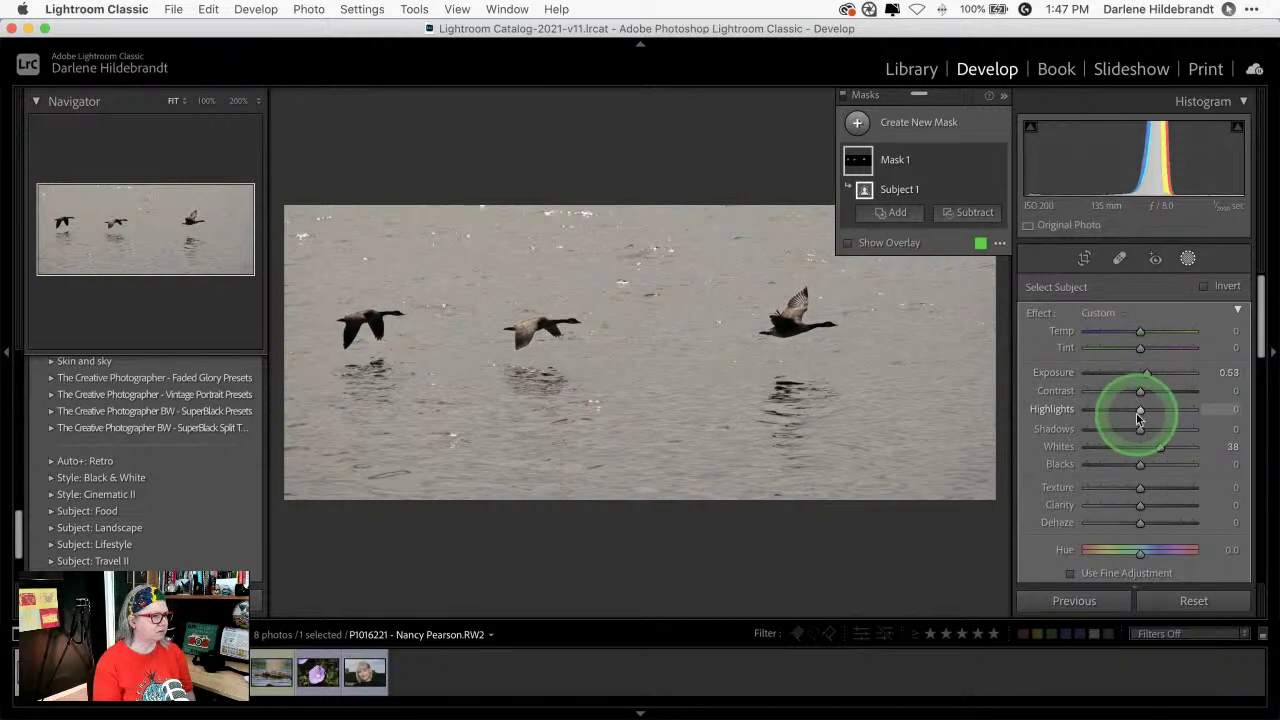
drag(1142, 428, 1147, 428)
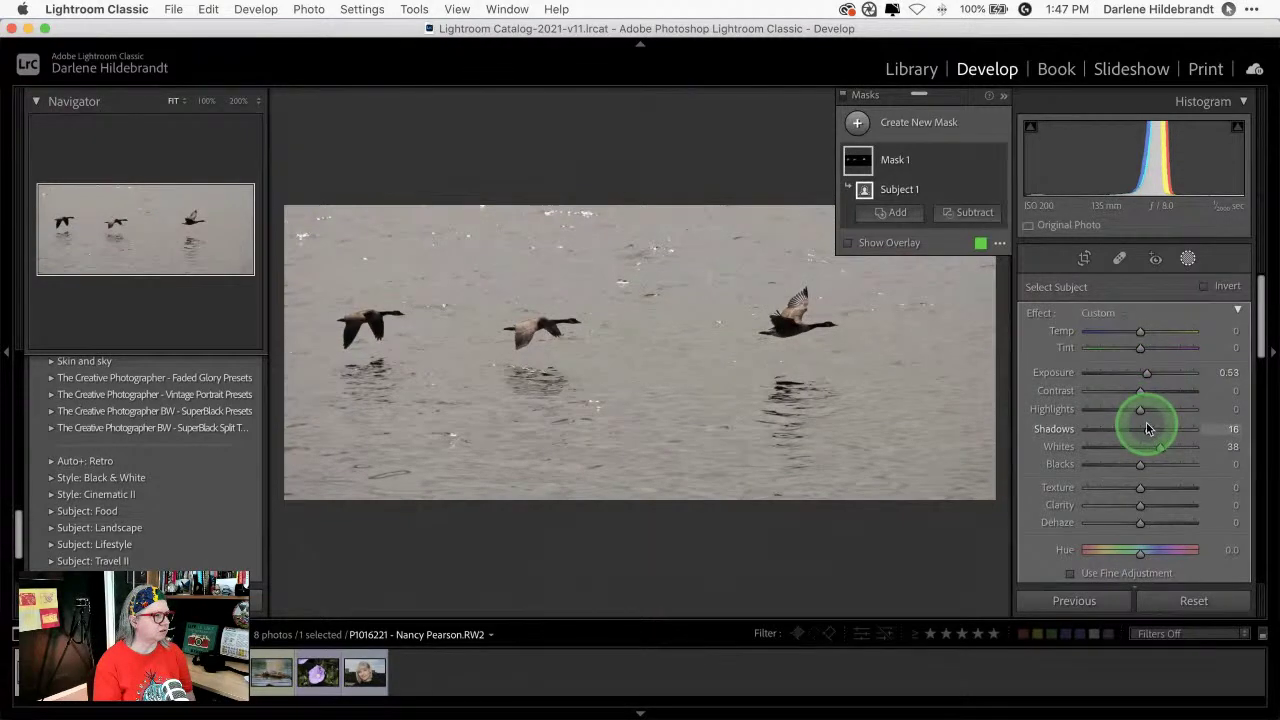
- Compare the lead bird before and after, and refine the subject mask to Exposure 0.72, Shadows 19 and Whites 36
click(795, 346)
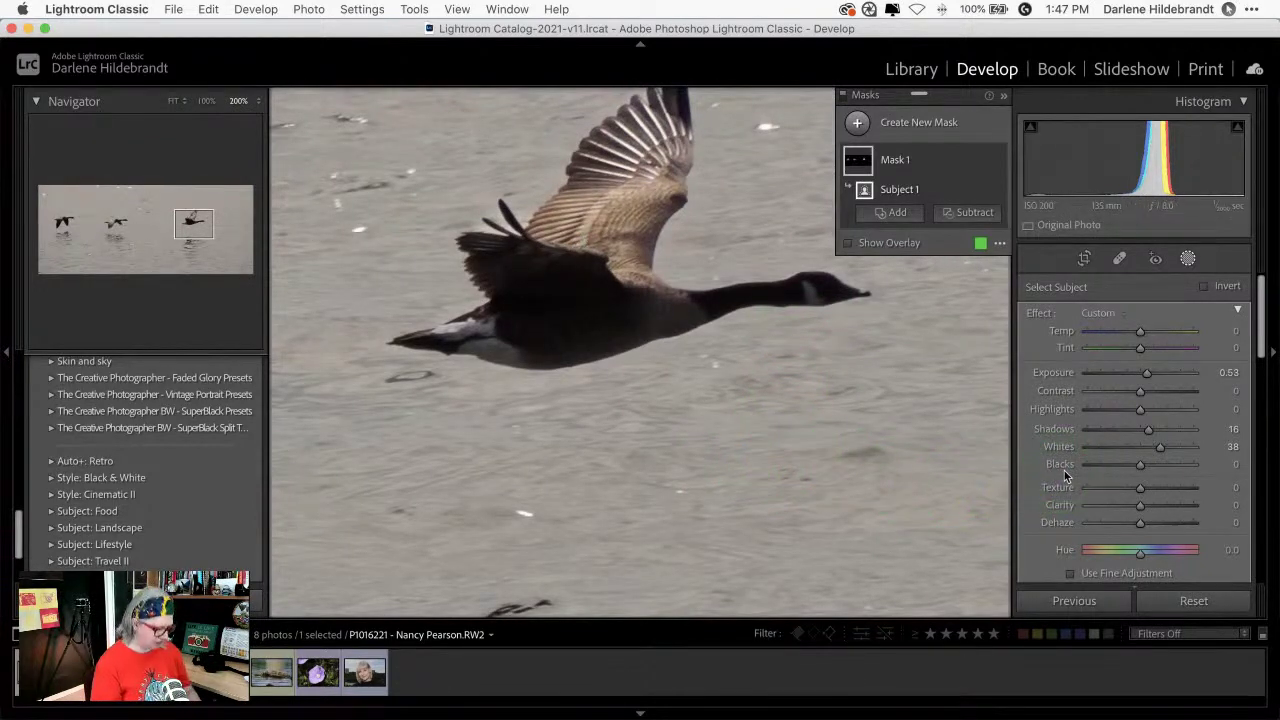
key(backslash)
key(backslash)
key(backslash)
key(backslash)
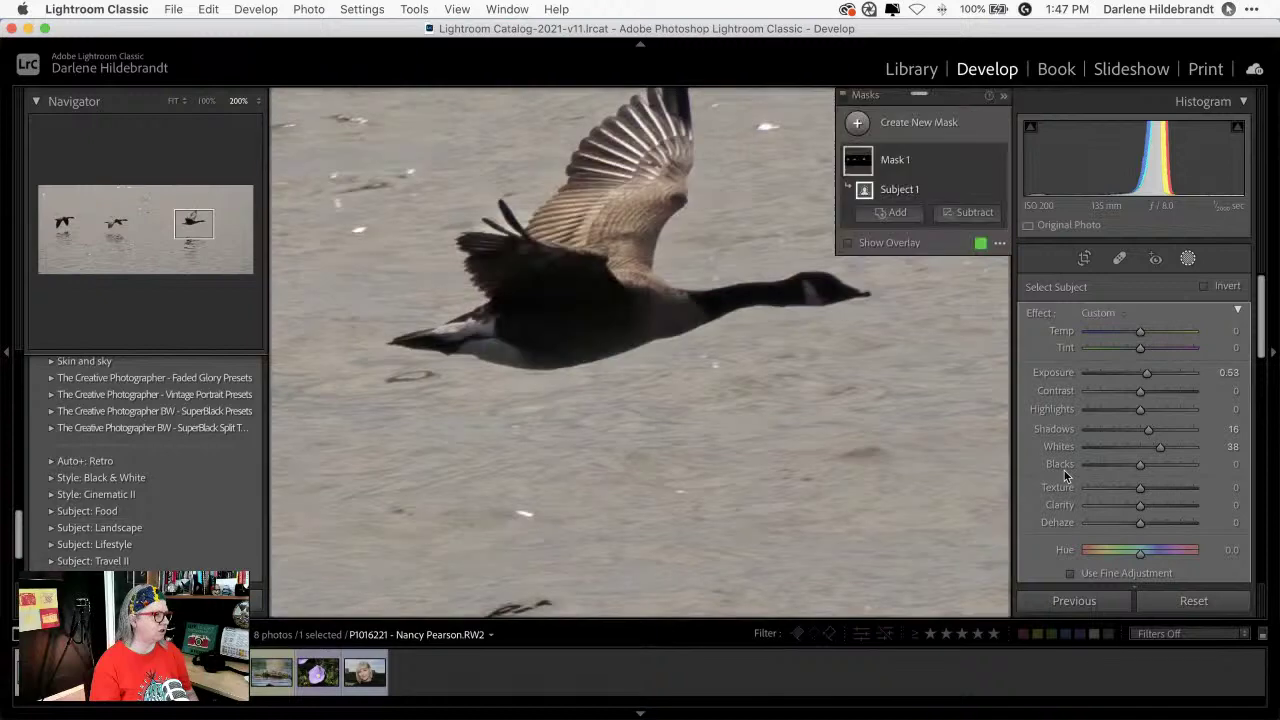
drag(1064, 470, 1159, 446)
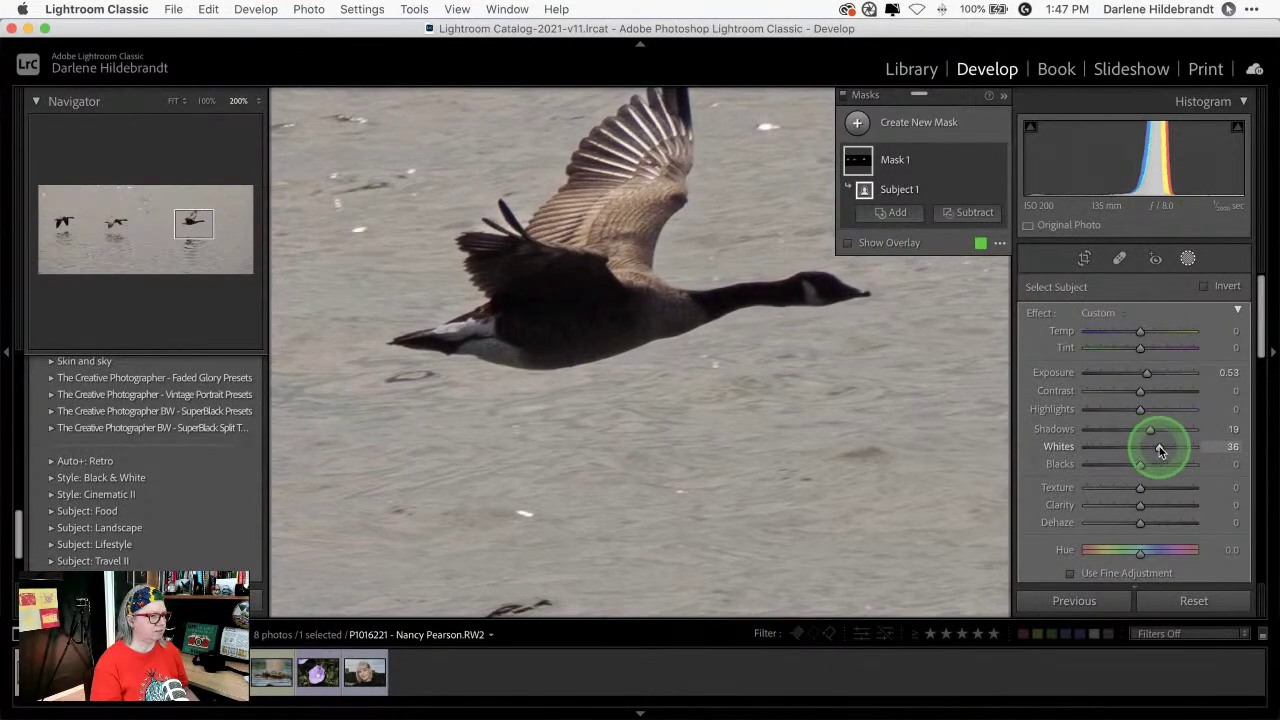
click(1145, 374)
drag(1145, 374, 1147, 375)
click(660, 371)
drag(1101, 450, 1106, 461)
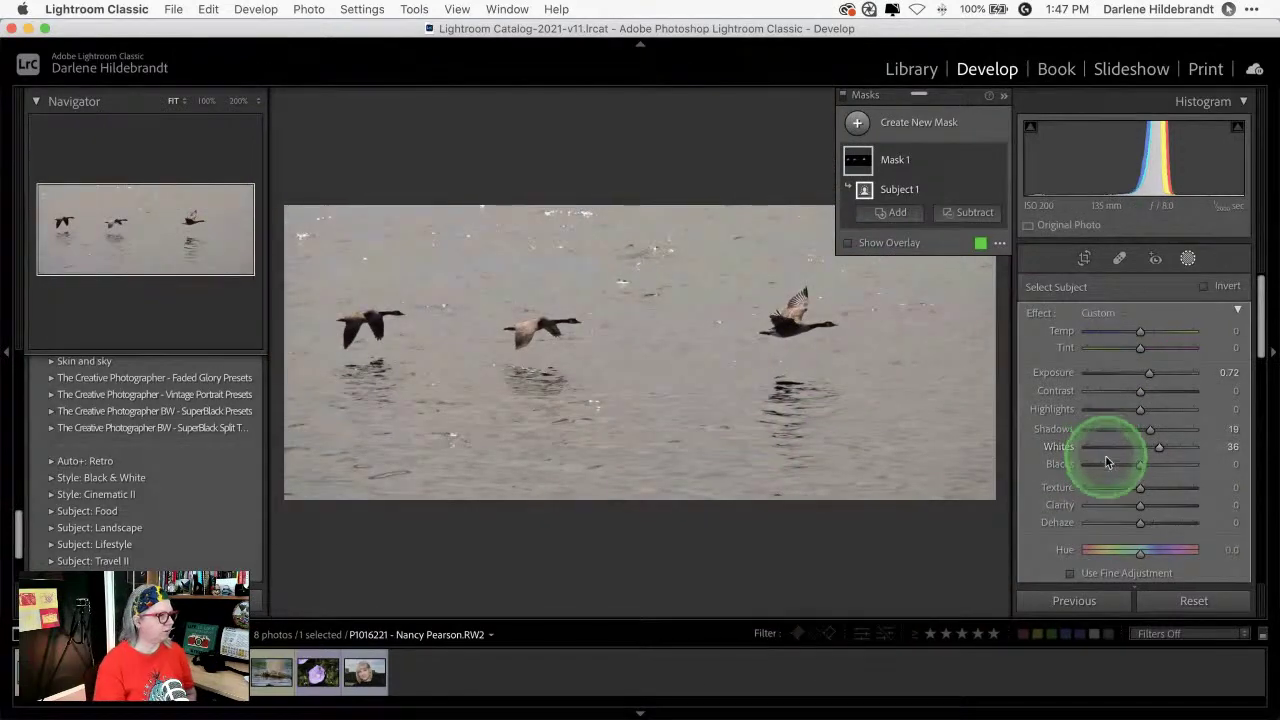
- Add a second Select Subject mask, invert it to cover the water, and cool its Temp to about -10
click(857, 124)
click(927, 157)
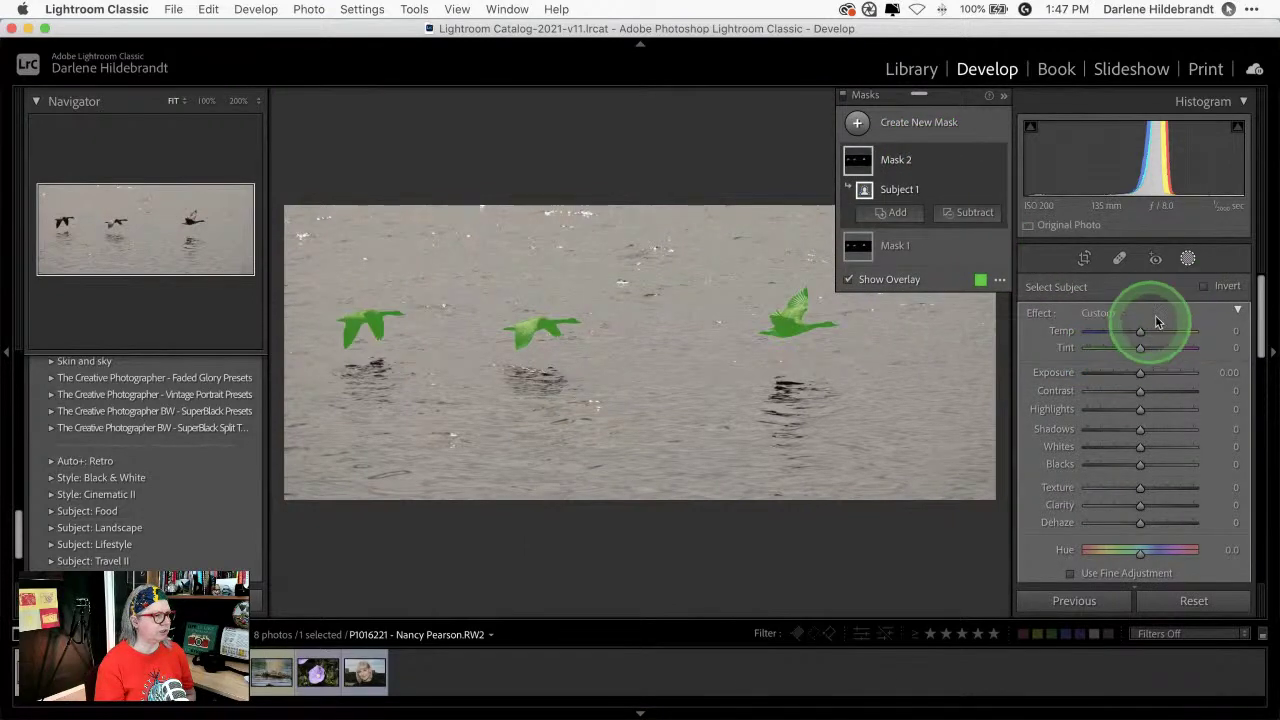
click(1204, 287)
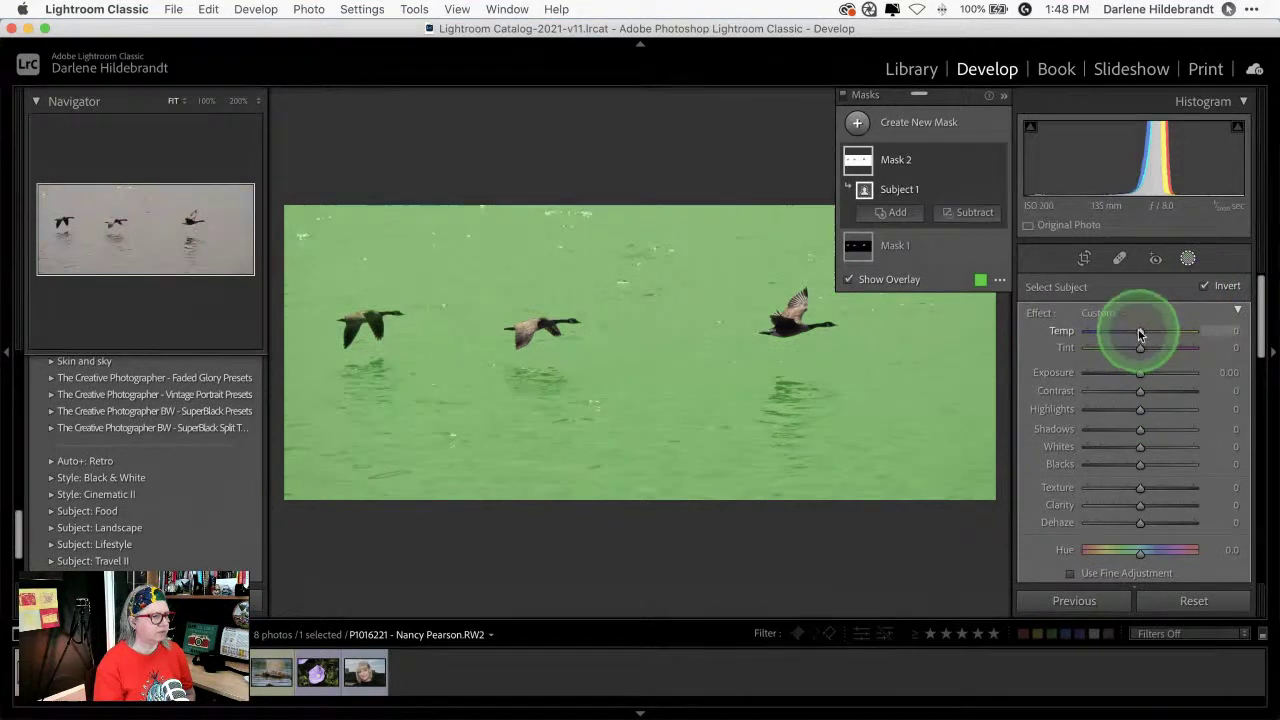
key(o)
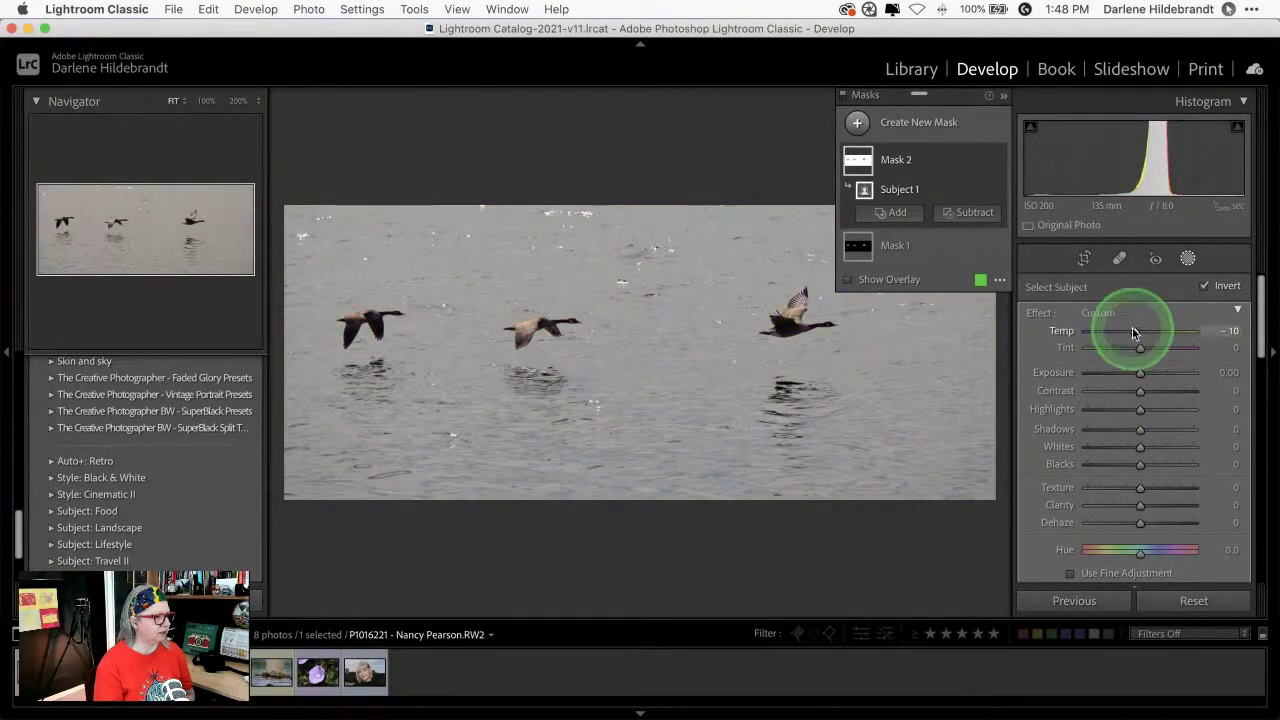
- Tint the water mask soft blue, about hue 222 and 32% saturation, and set its Temp to -14 and Tint to -4
scroll(1133, 462, down, 4)
scroll(1133, 470, down, 2)
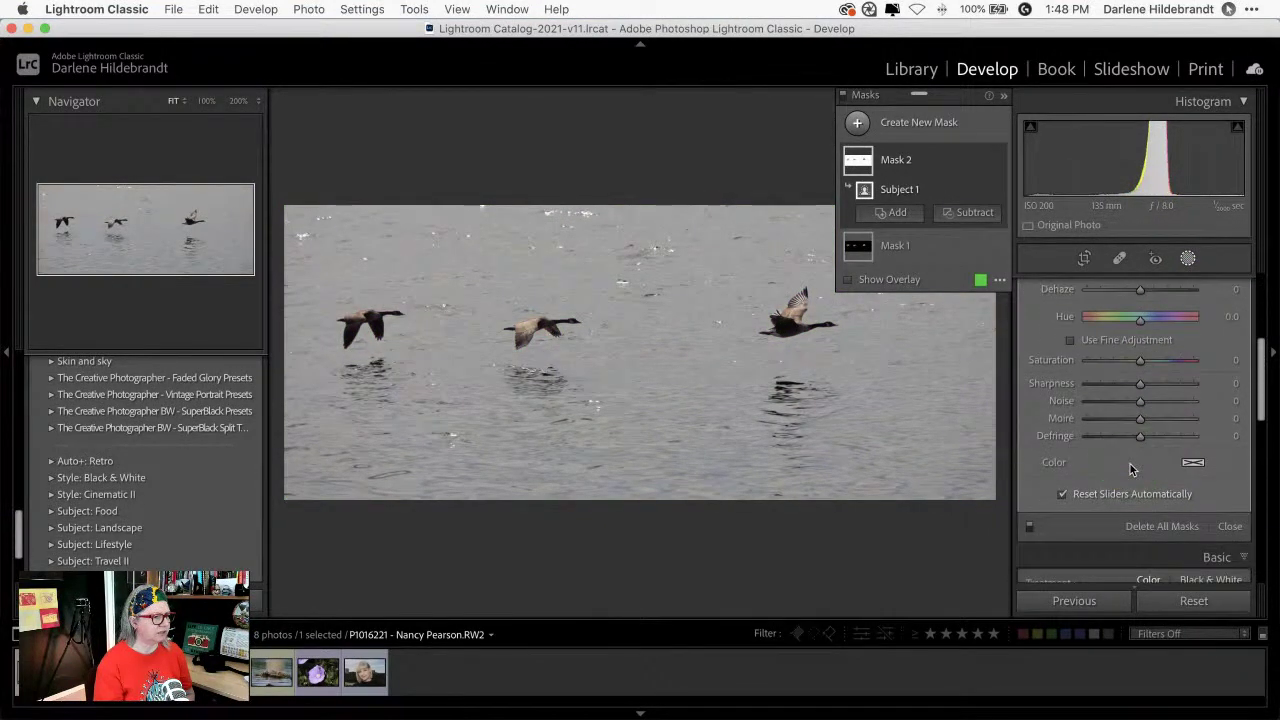
click(1193, 462)
drag(1020, 490, 1034, 518)
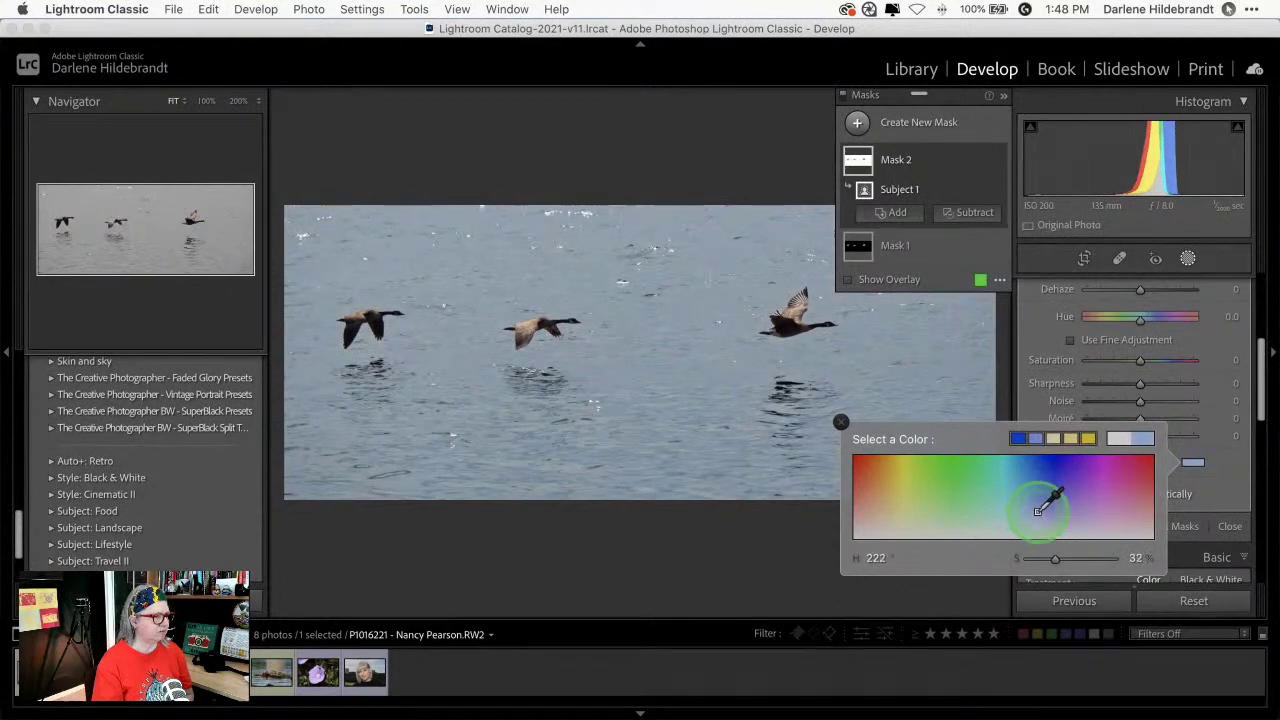
click(1051, 329)
scroll(1080, 429, up, 5)
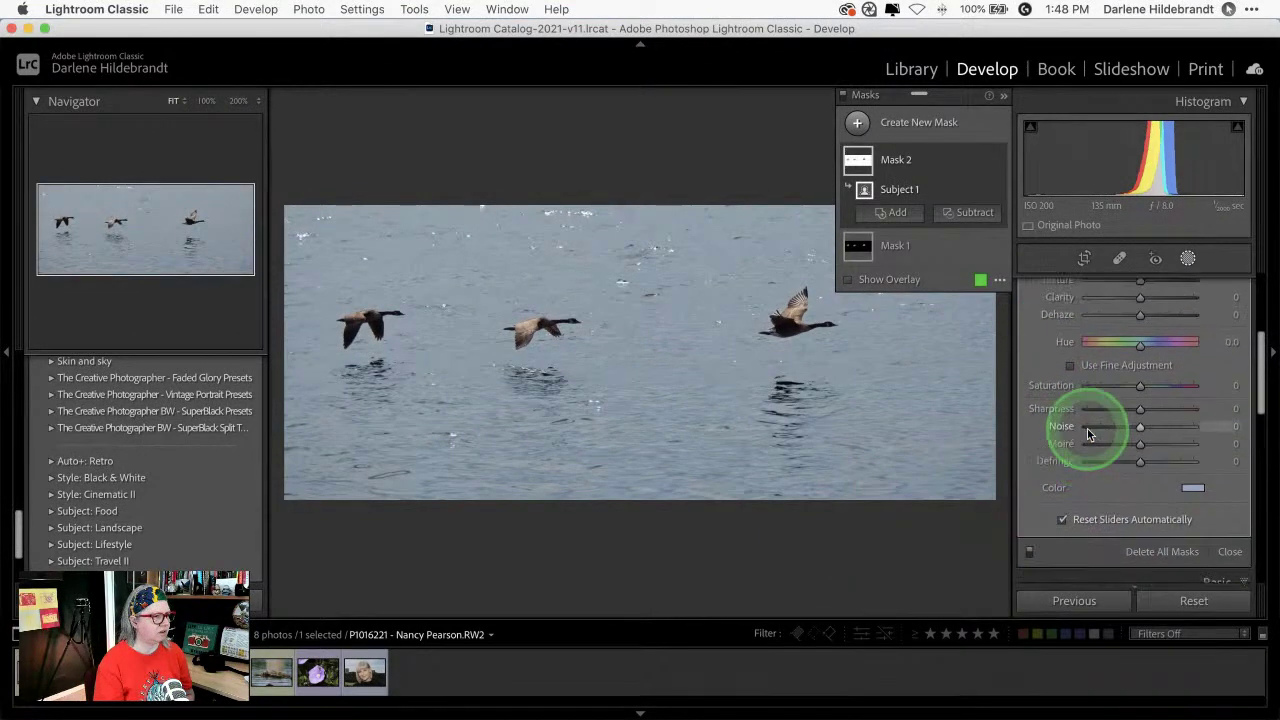
mouse_move(1133, 347)
mouse_down()
mouse_move(1149, 344)
mouse_move(1137, 333)
mouse_up()
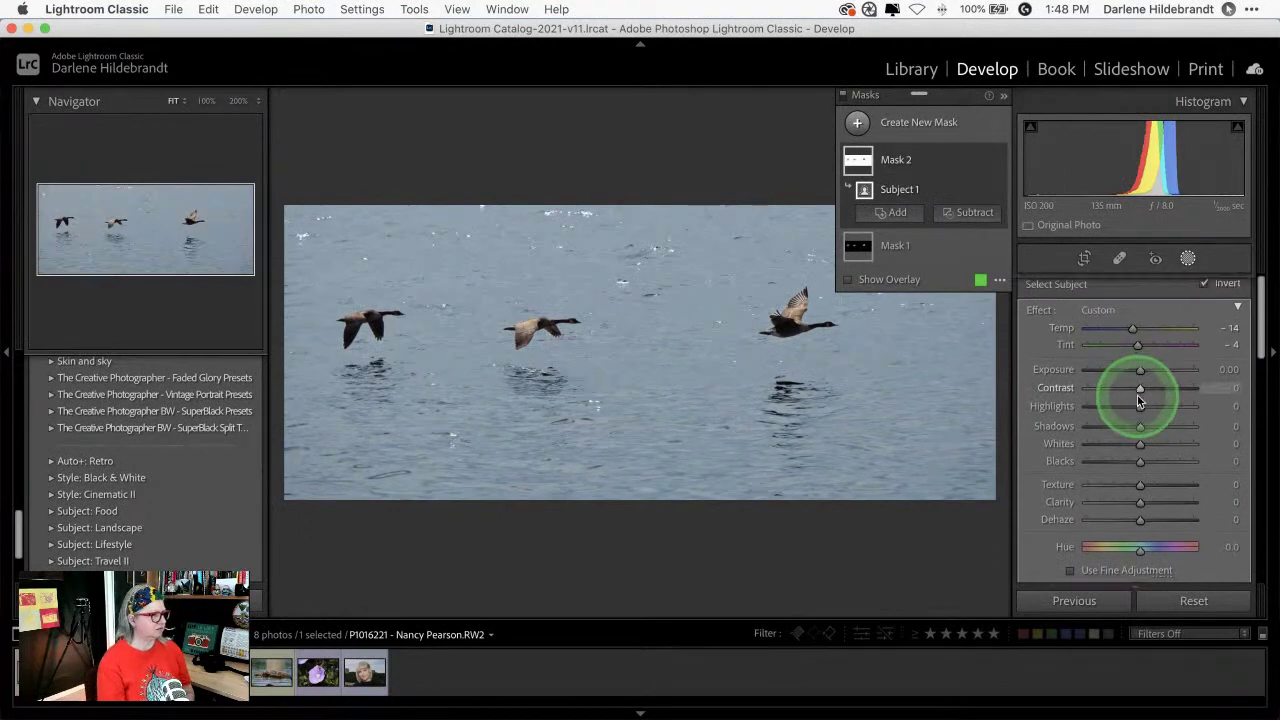
- Enable fine adjustment for the water mask's Hue and shift the Hue to about -6.7
scroll(1139, 395, down, 2)
scroll(1137, 401, down, 1)
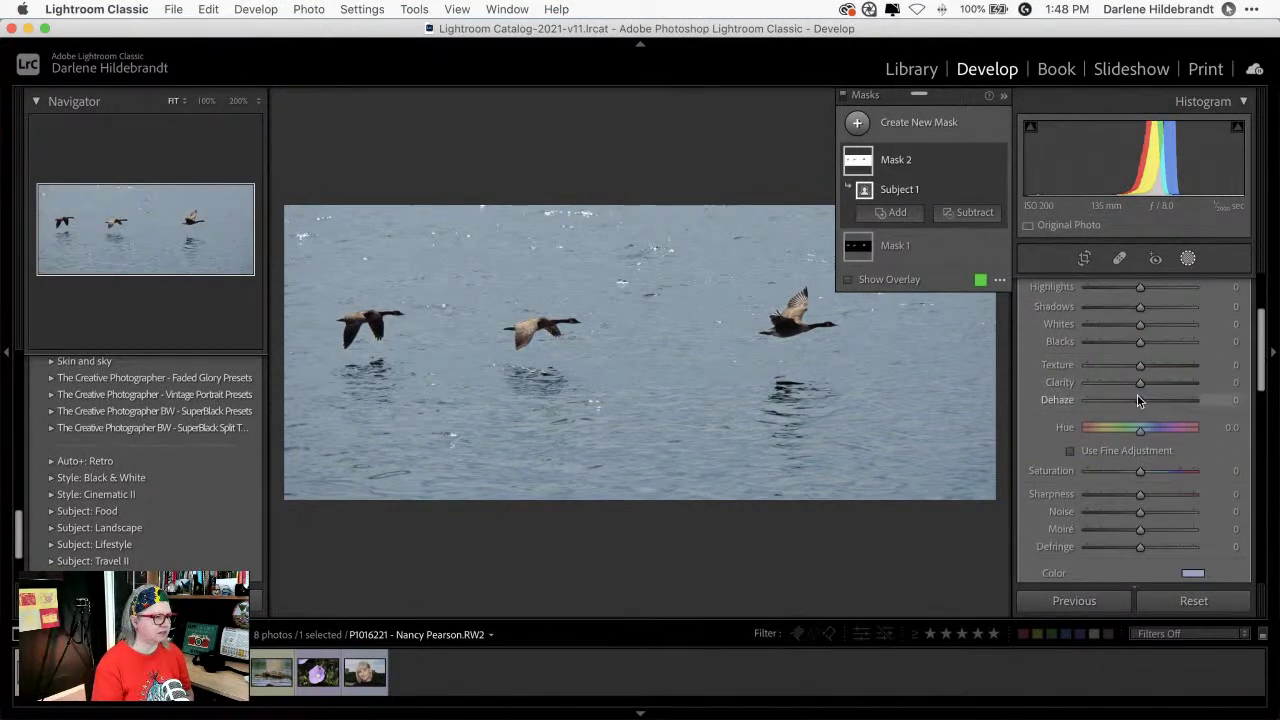
click(1071, 449)
drag(1138, 428, 1222, 444)
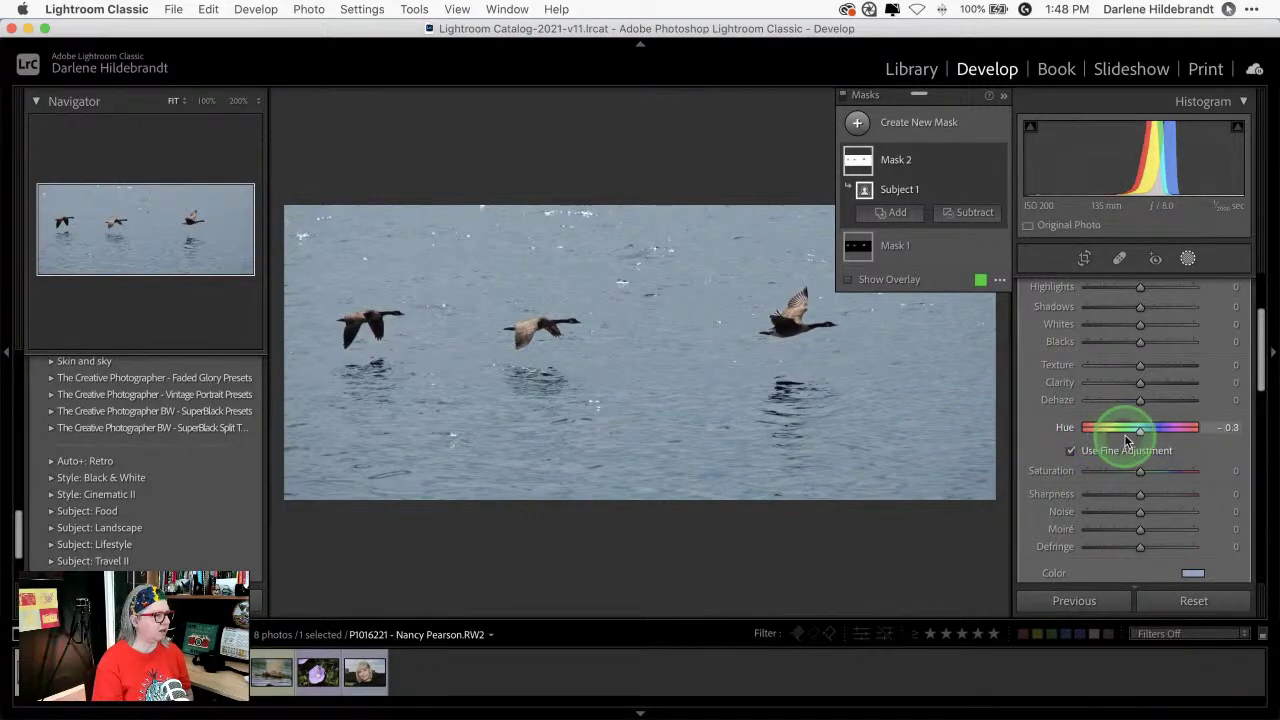
drag(1126, 440, 1248, 435)
mouse_move(1150, 430)
mouse_down()
mouse_move(1090, 451)
mouse_move(1134, 449)
mouse_up()
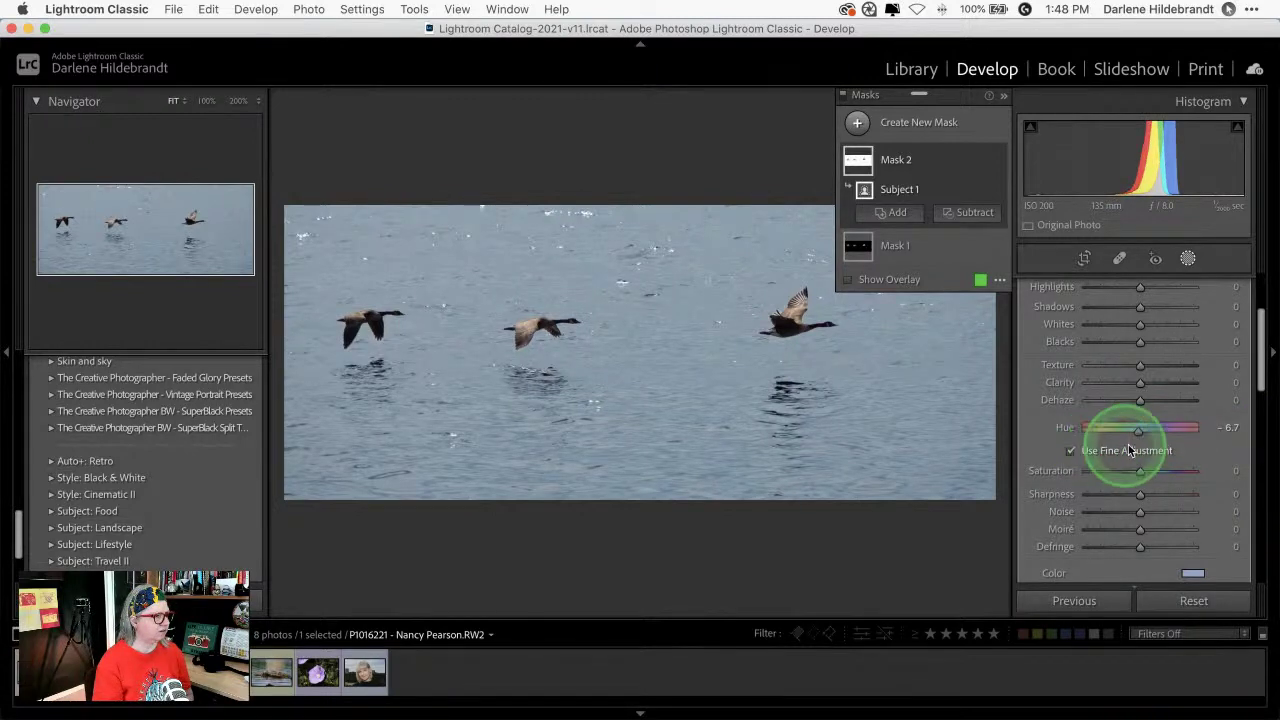
- Compare the birds photo before and after the edits, and close the masking tool
scroll(1134, 445, up, 5)
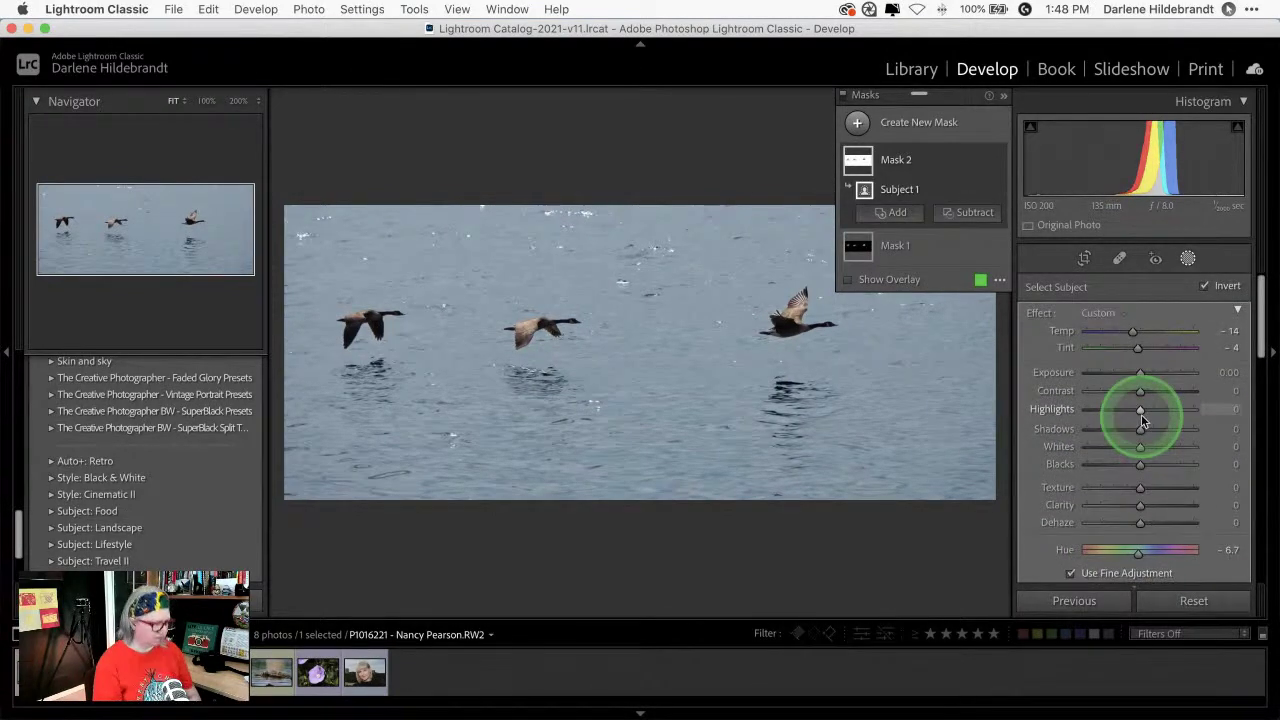
key(backslash)
key(backslash)
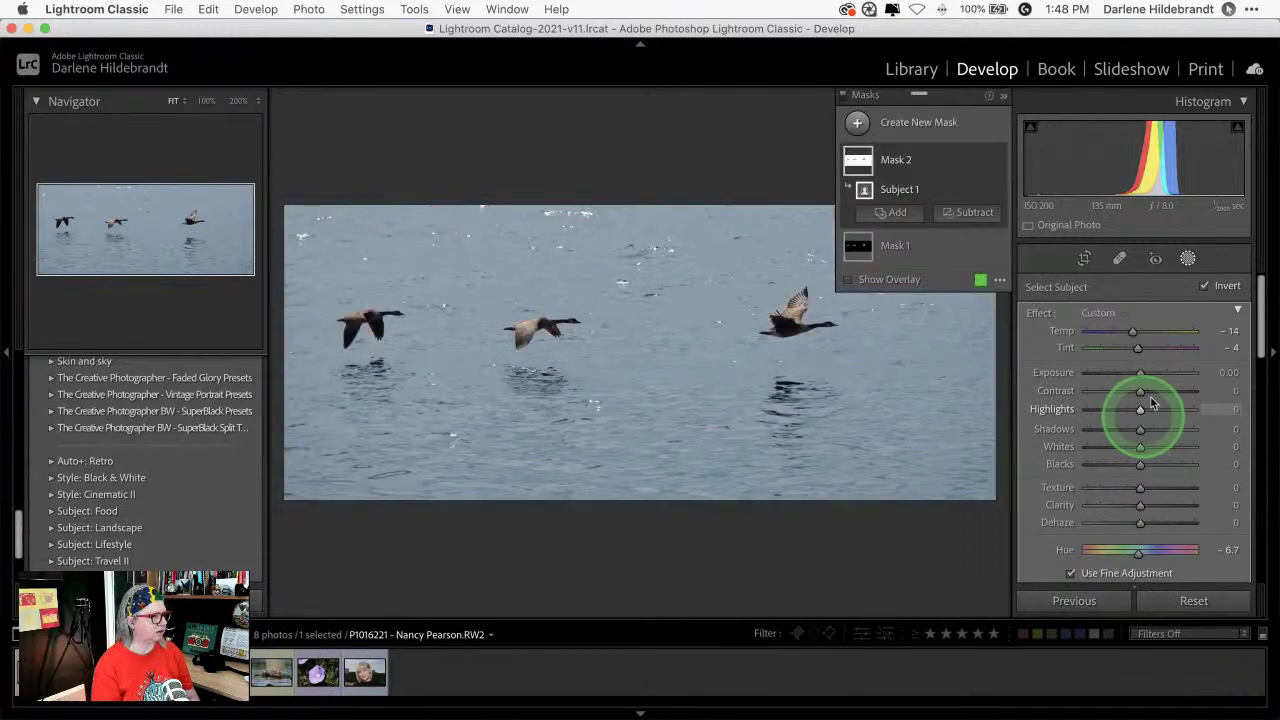
click(1188, 258)
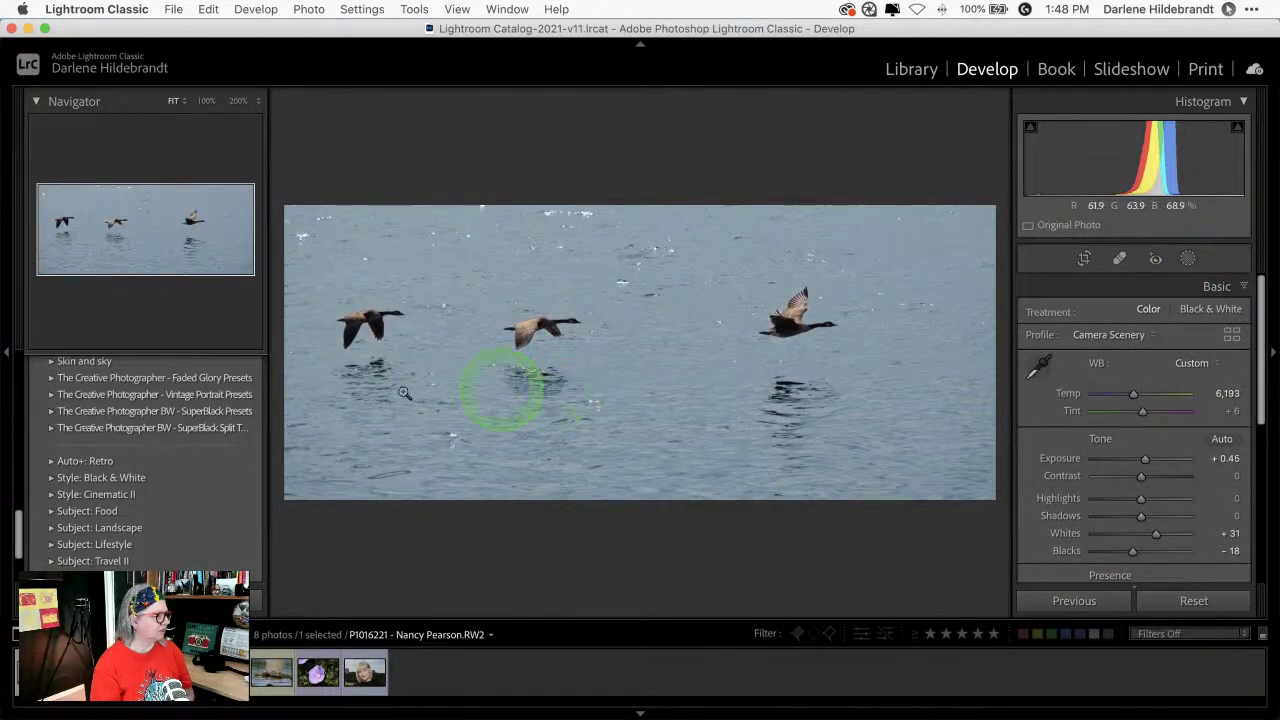
- Preview the Edge darken super strong preset from DPM Edge Vignettes 8 on the birds photo
scroll(125, 465, up, 5)
scroll(127, 465, up, 5)
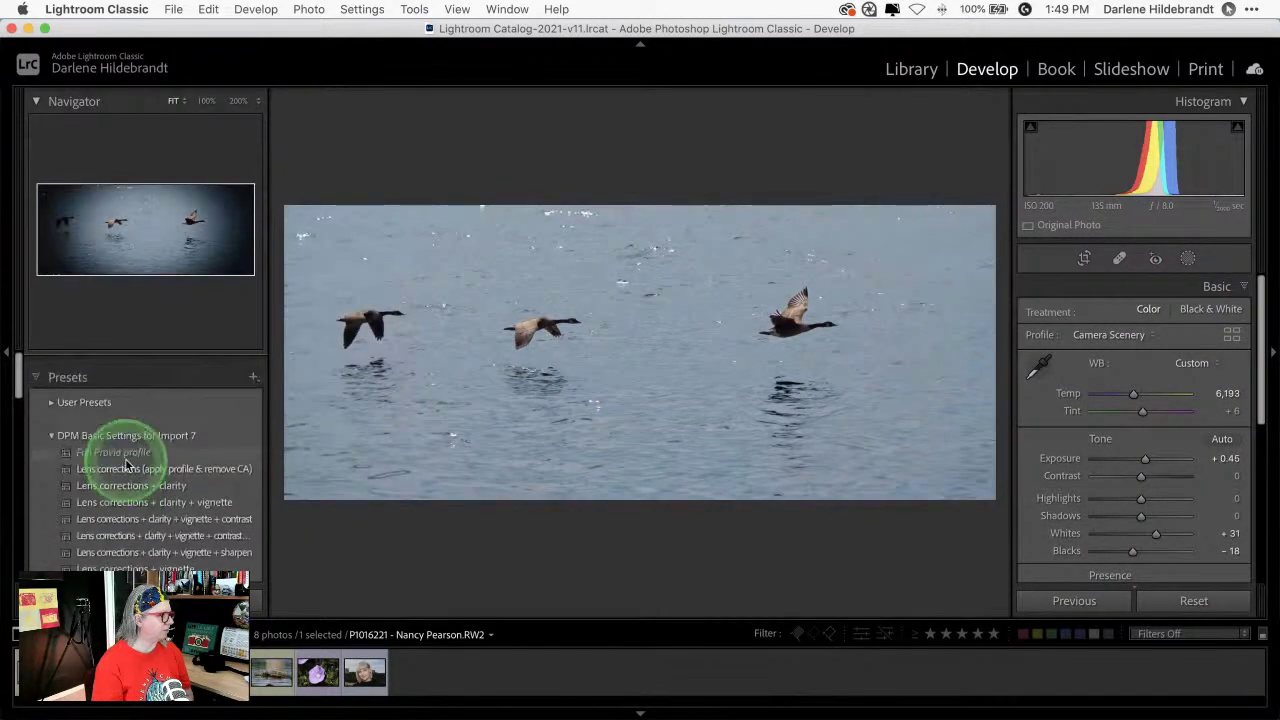
scroll(110, 487, down, 2)
scroll(88, 465, up, 2)
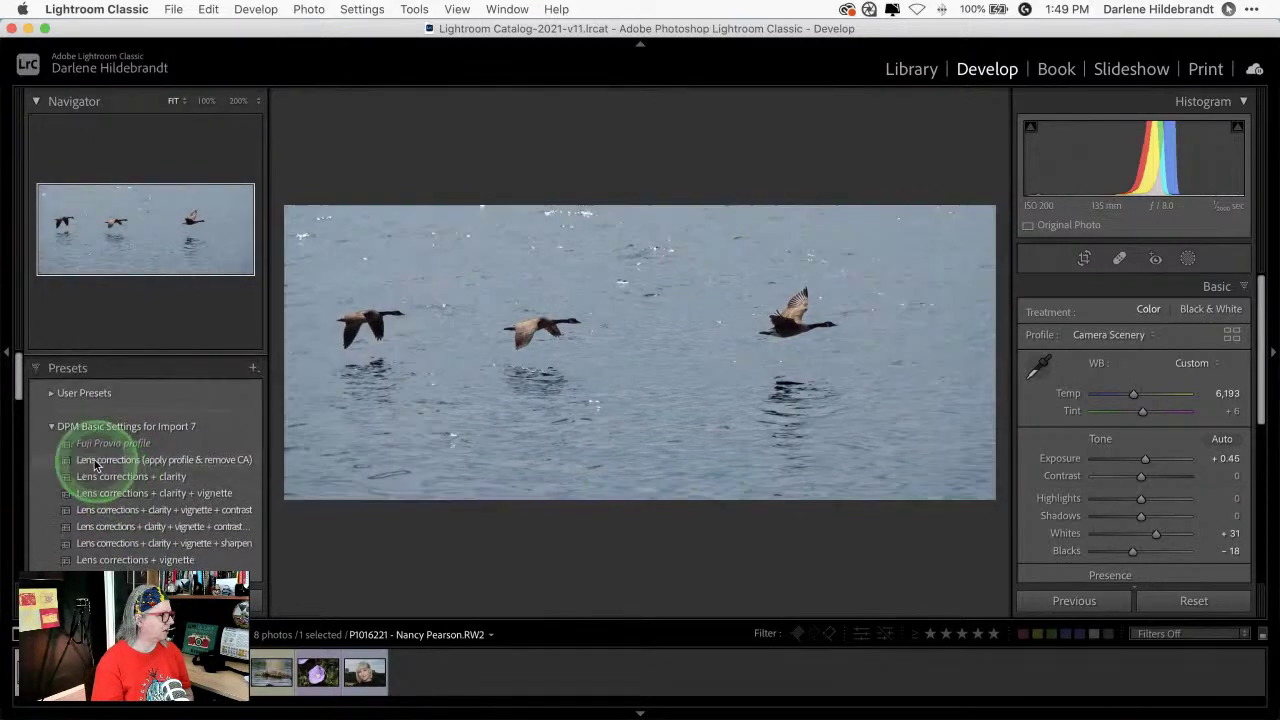
click(53, 428)
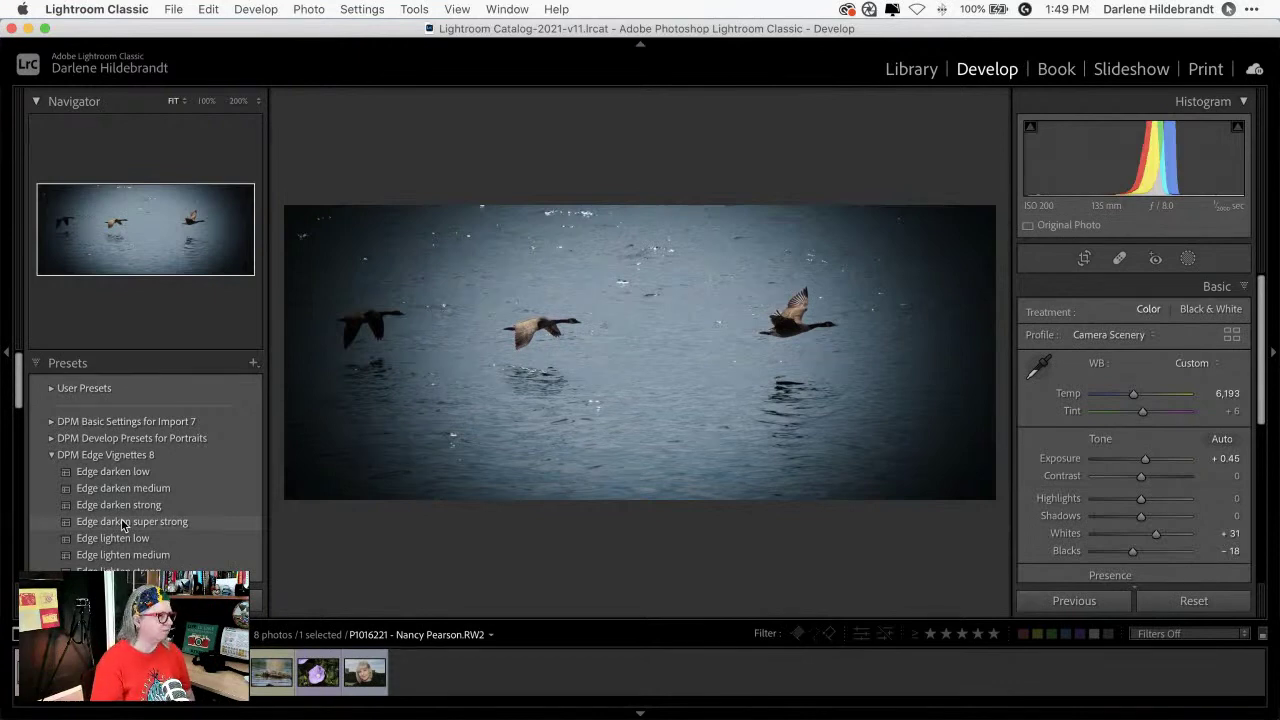
drag(122, 525, 1099, 495)
- Add a wide elliptical radial gradient mask around the three birds and centre it on them
click(1188, 258)
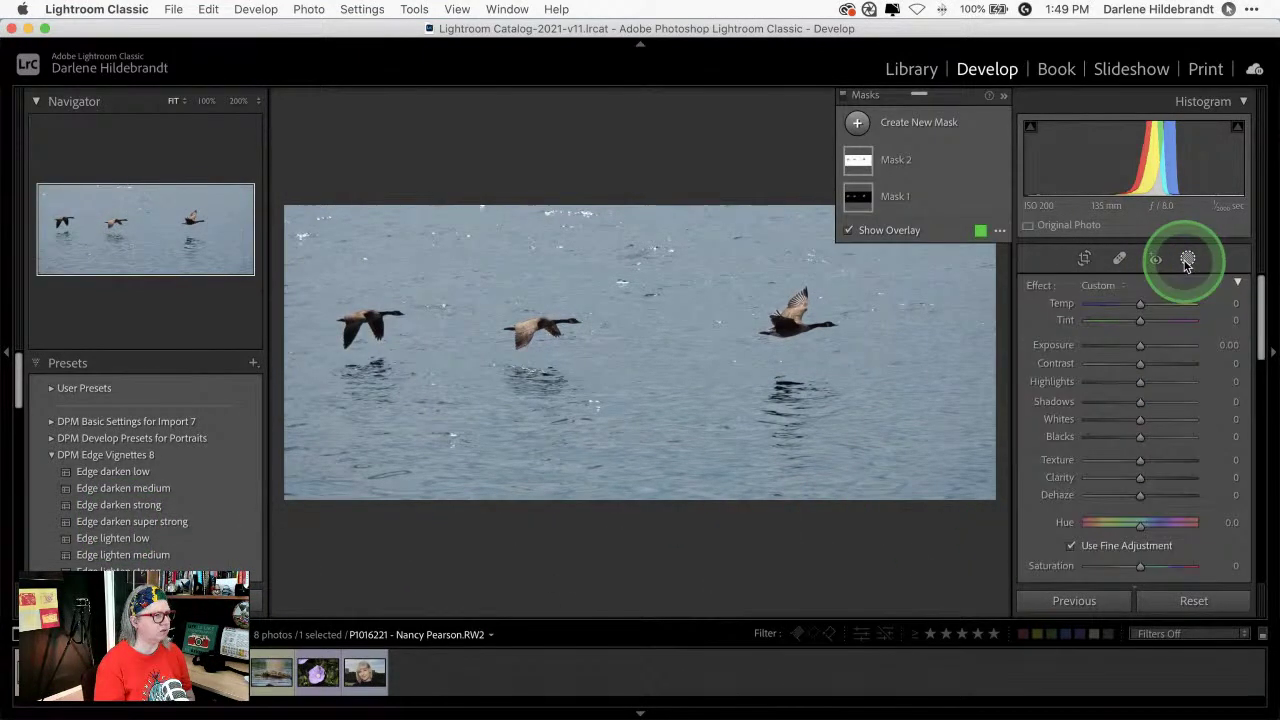
click(940, 158)
drag(857, 122, 951, 253)
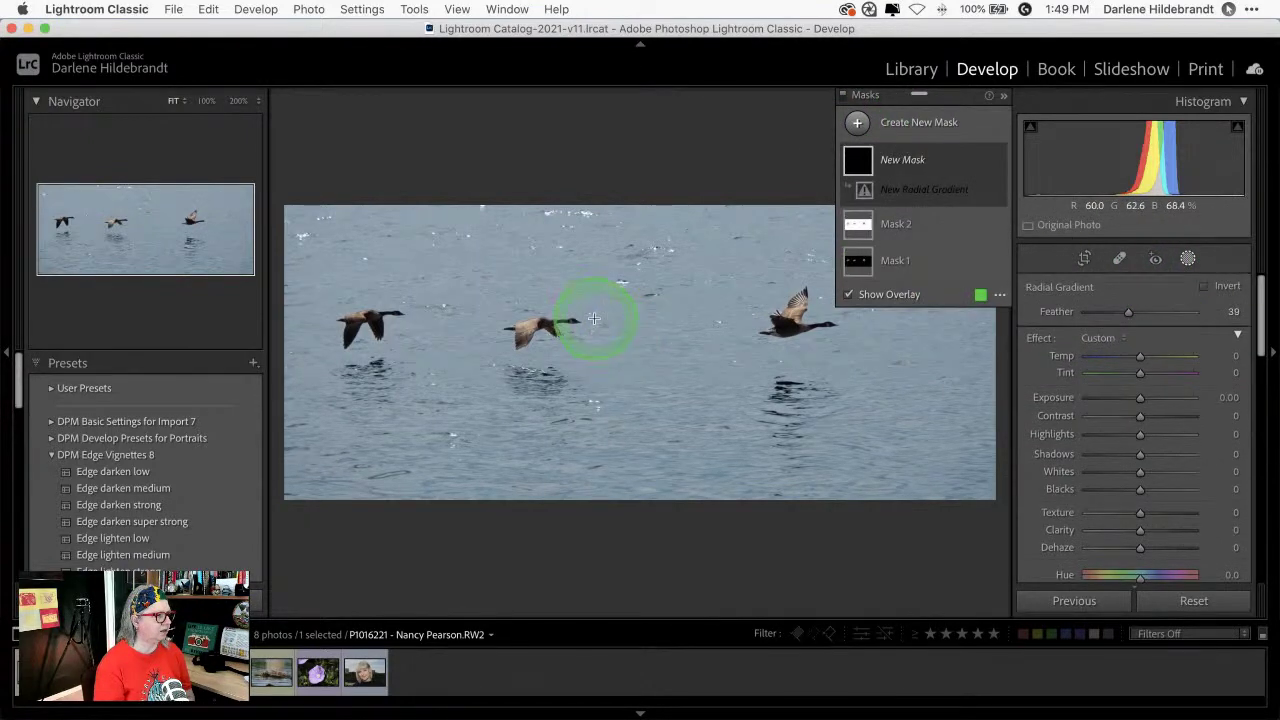
drag(594, 318, 787, 354)
drag(888, 391, 1000, 403)
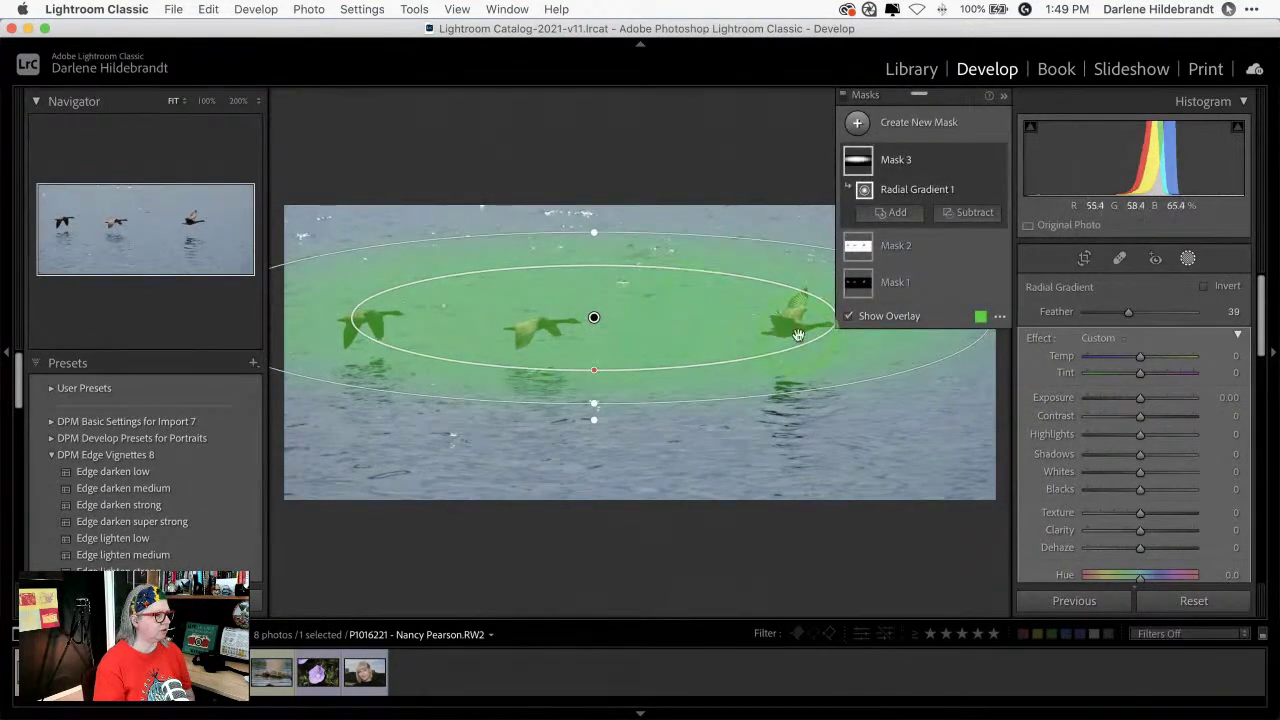
drag(798, 334, 756, 340)
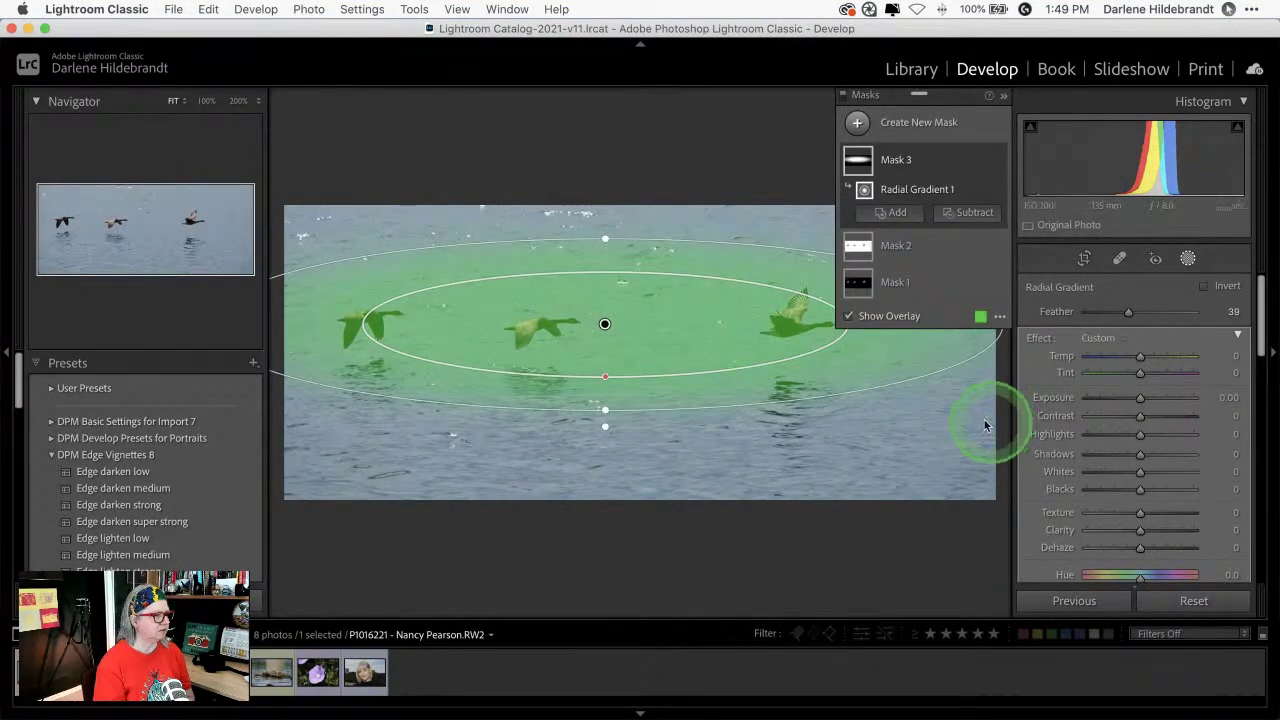
- Invert the radial gradient to darken the surroundings, with Exposure -0.55, Highlights -55 and Feather 83
drag(1140, 397, 1136, 400)
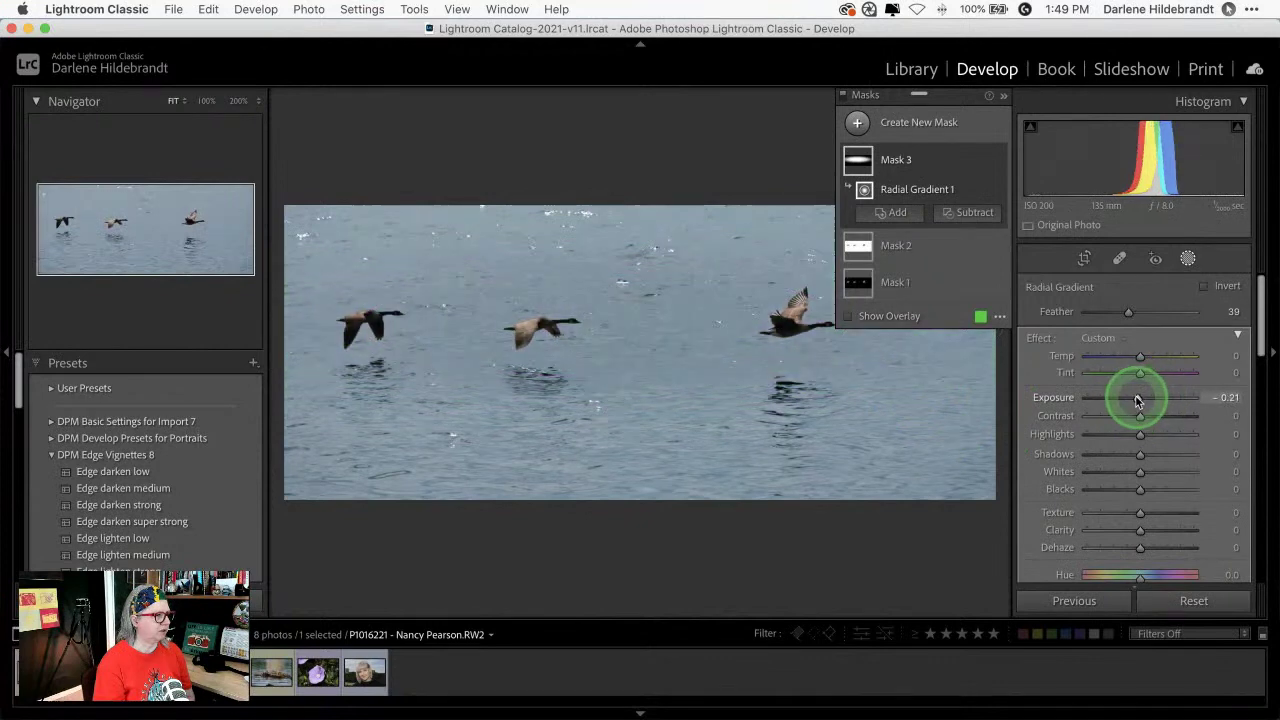
click(1204, 286)
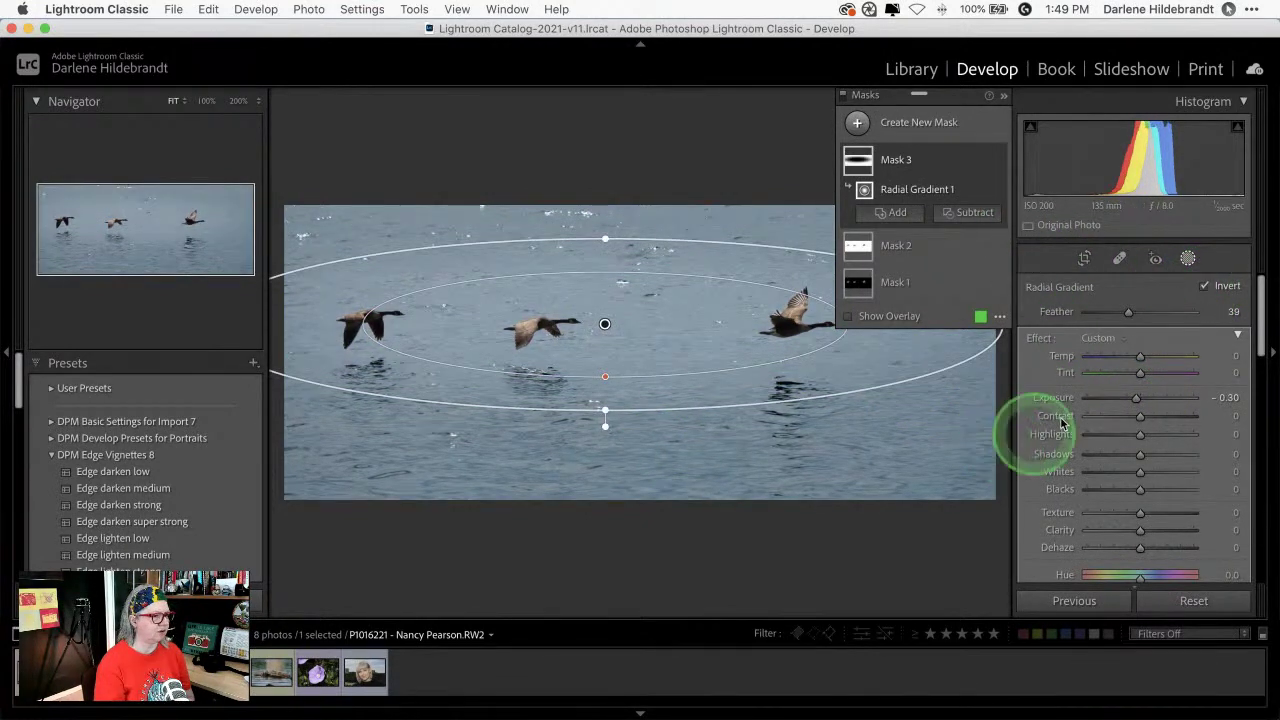
mouse_move(1137, 401)
mouse_down()
mouse_move(1110, 434)
mouse_move(1135, 399)
mouse_up()
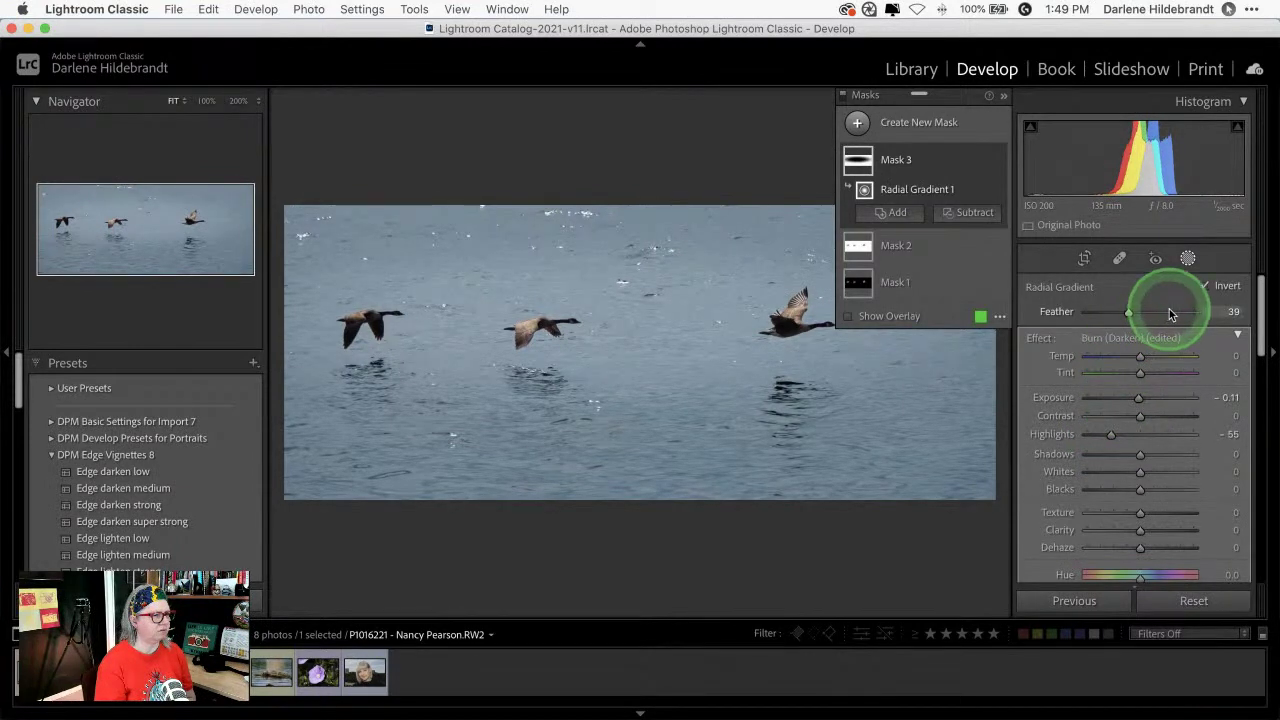
drag(1169, 313, 1120, 312)
drag(1140, 399, 1132, 399)
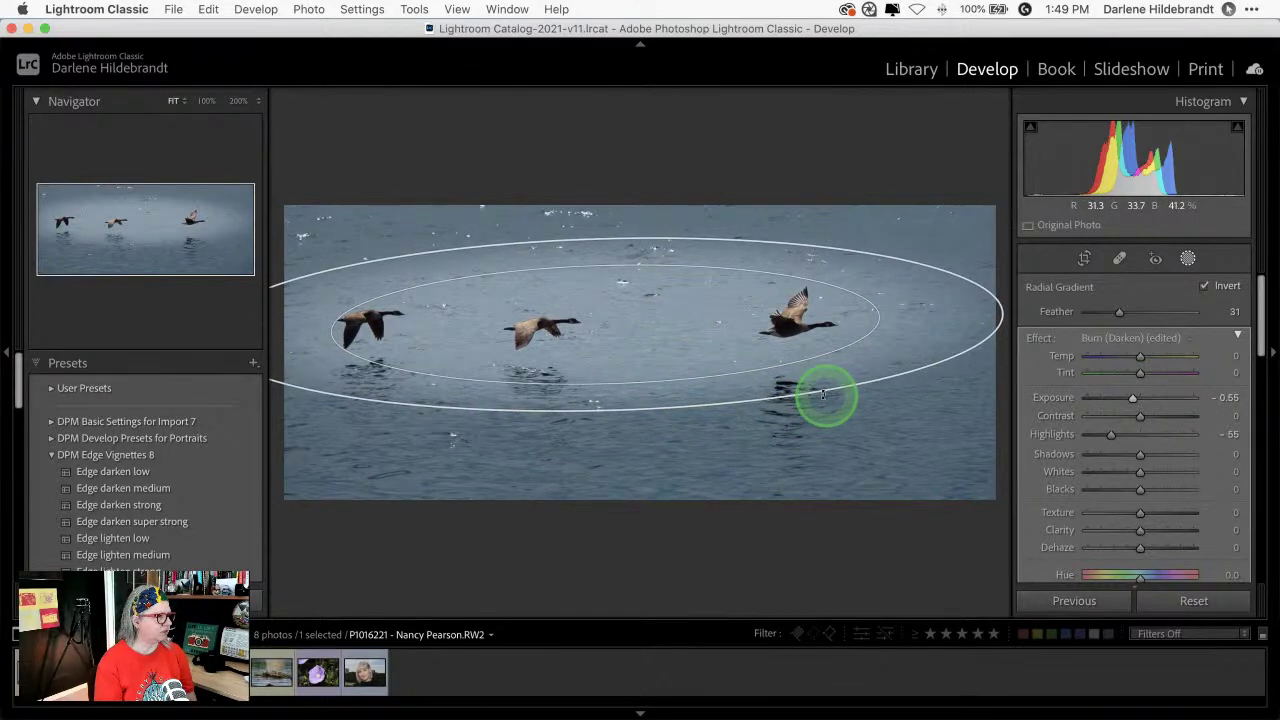
click(1173, 311)
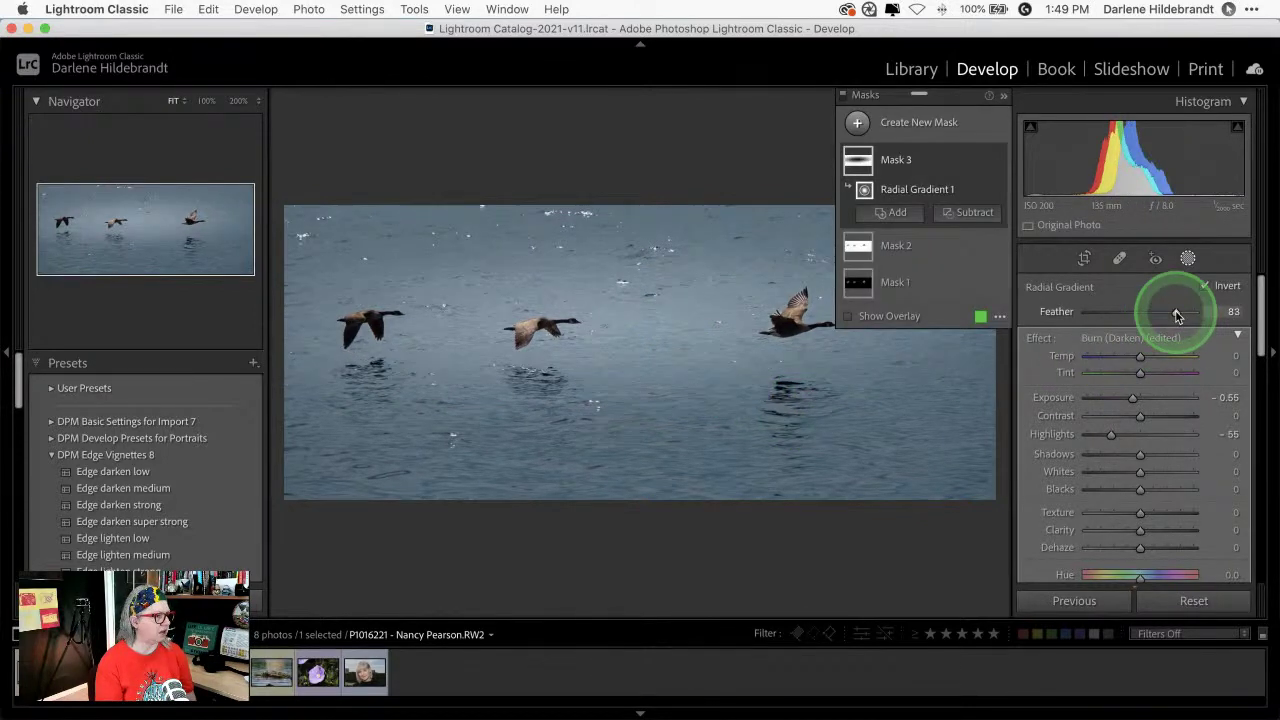
- Enlarge the radial gradient and refine it to Exposure -0.24, Highlights -44 and Feather 66
drag(1118, 433, 1137, 397)
click(549, 386)
drag(549, 386, 609, 446)
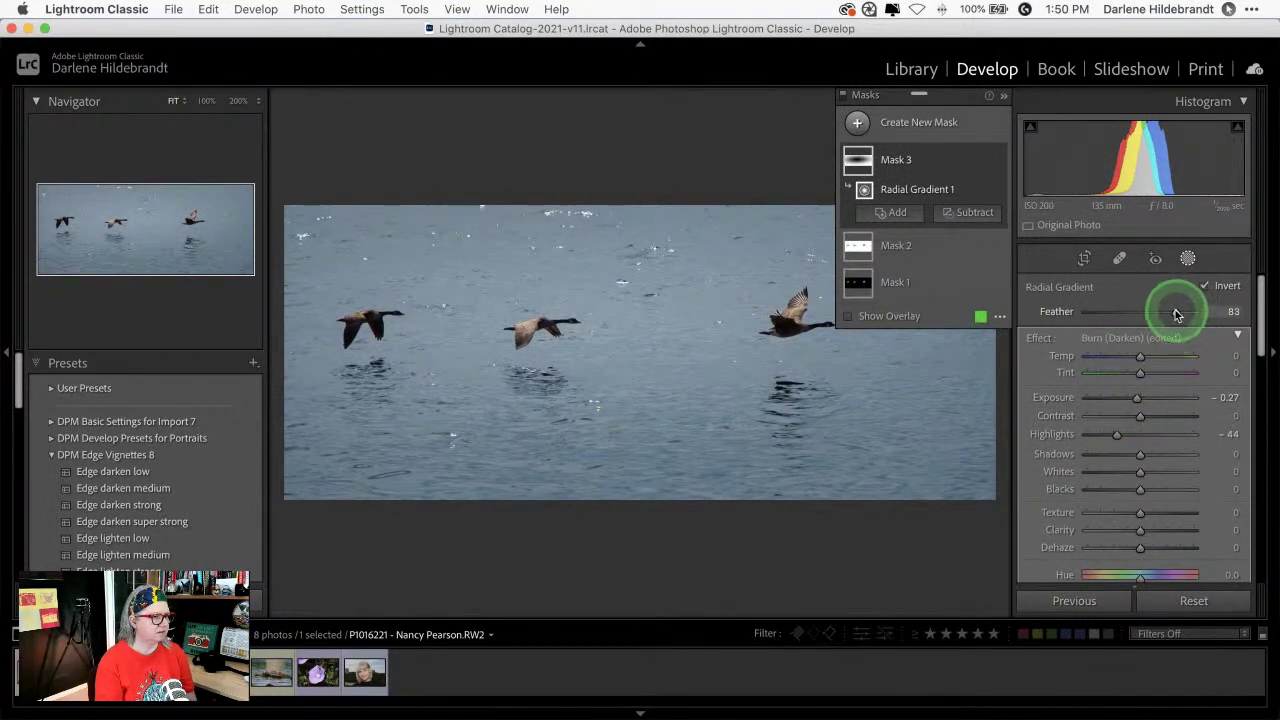
drag(1175, 311, 1157, 311)
drag(1137, 398, 1138, 400)
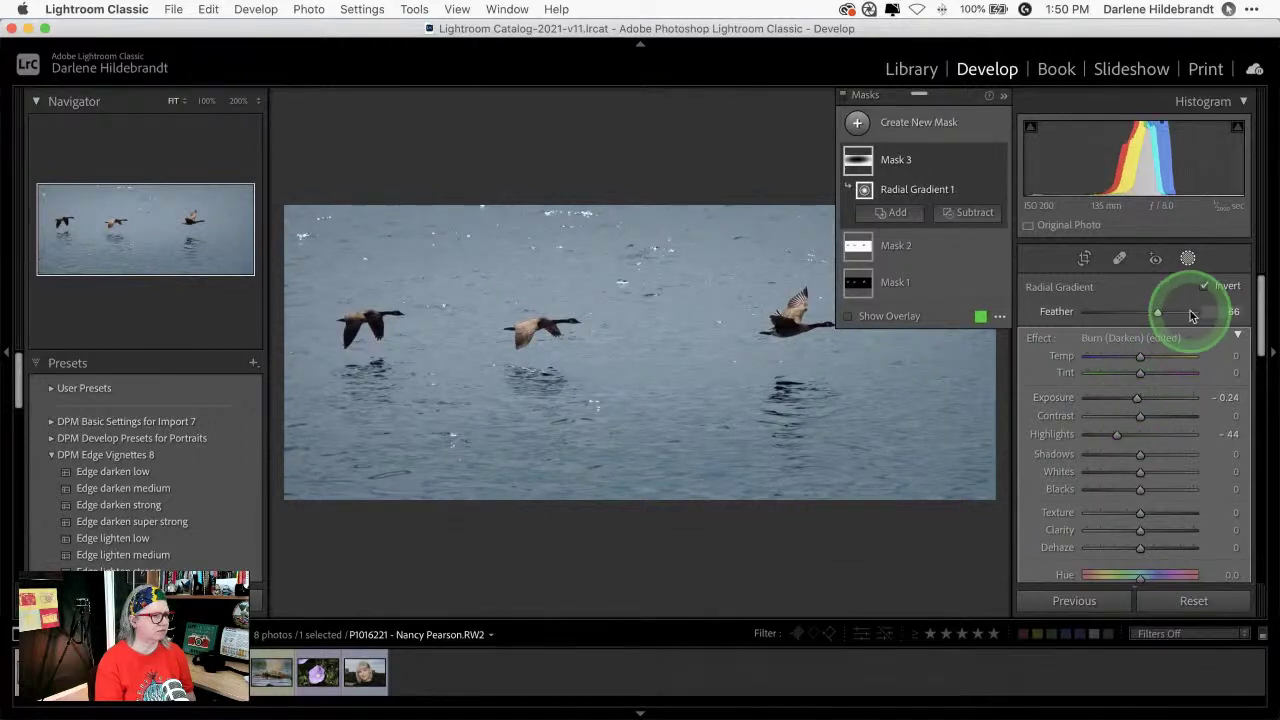
click(1187, 258)
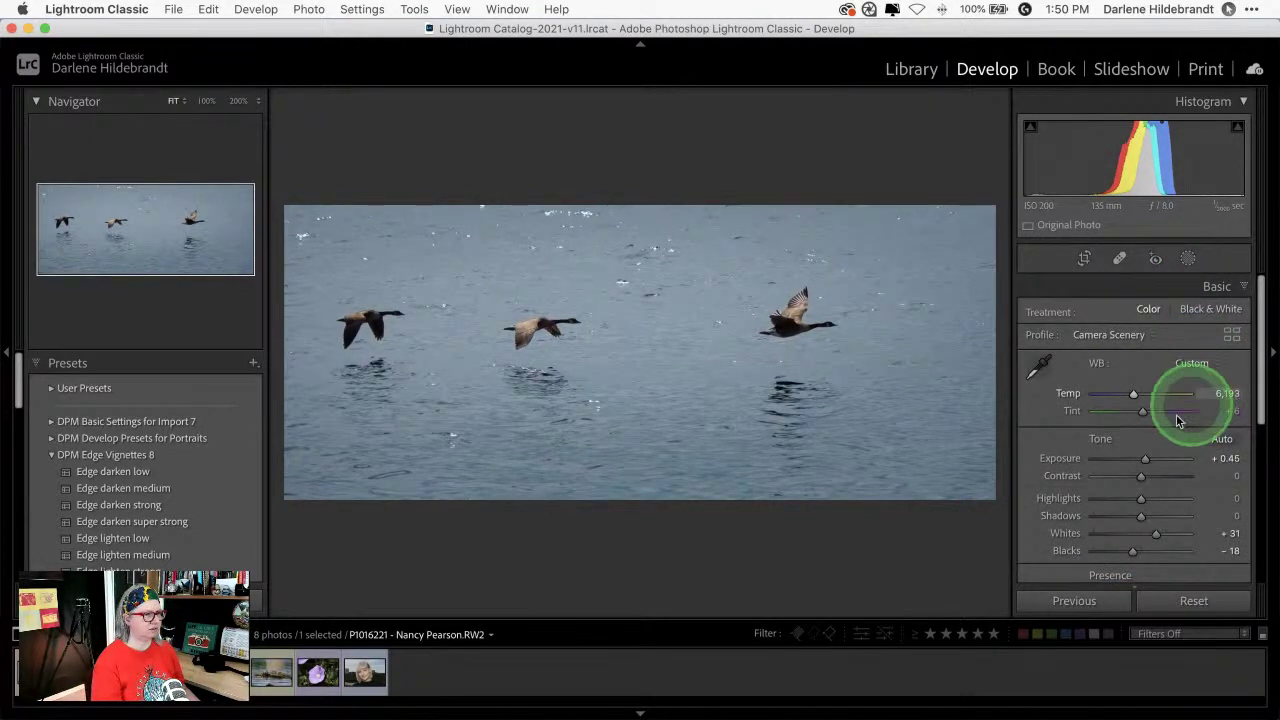
- Set the photo's overall Exposure to 0.40 and Whites to 46
drag(1146, 461, 1147, 460)
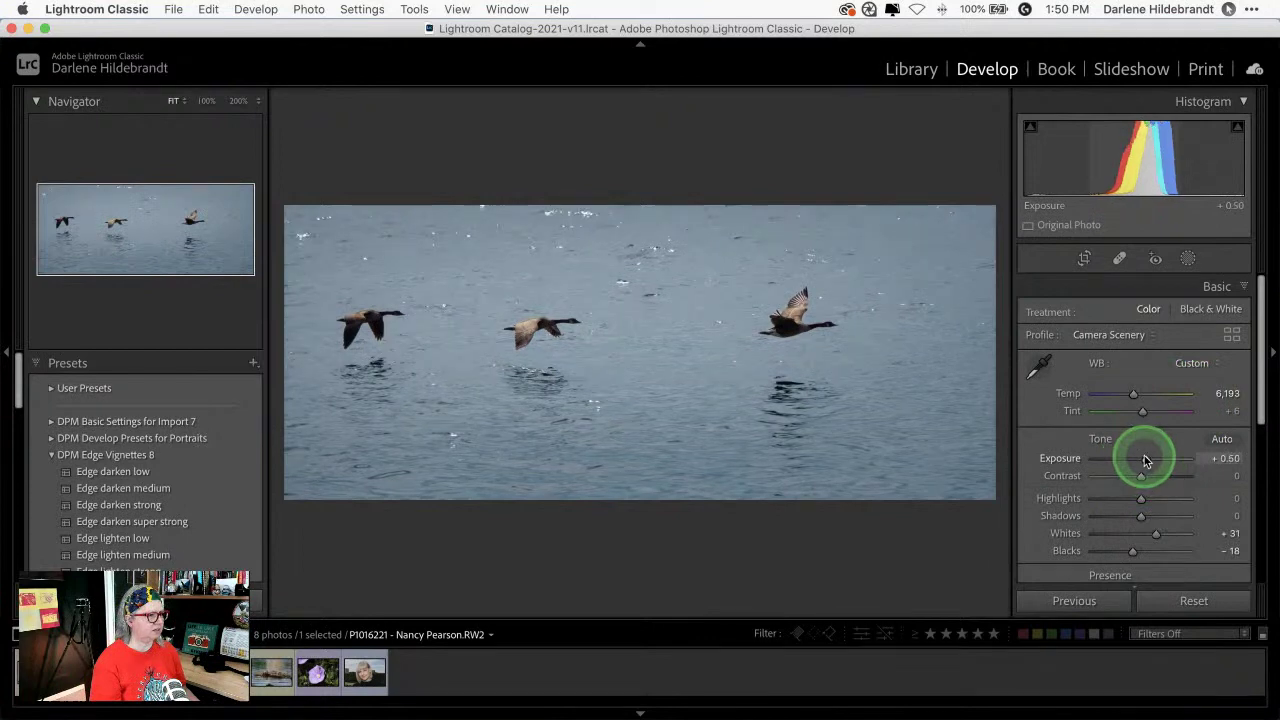
click(1157, 531)
drag(1159, 537, 1166, 532)
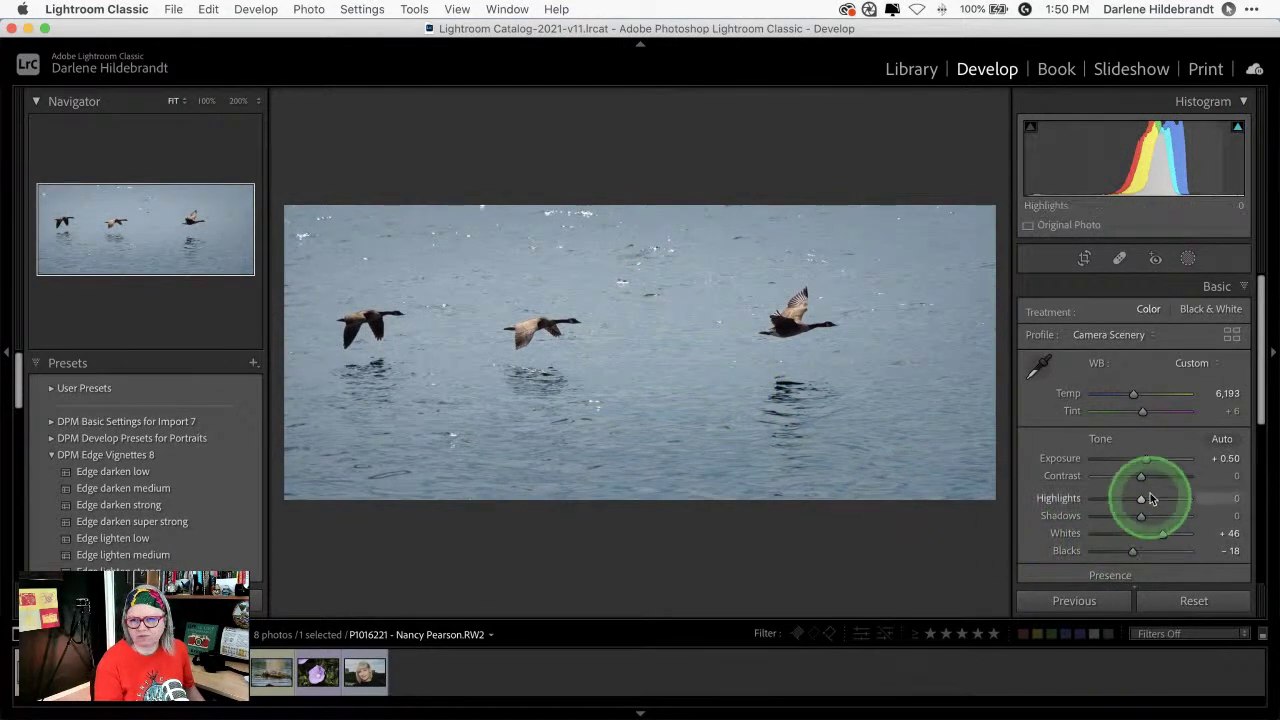
drag(1147, 460, 1188, 260)
- Add a linear gradient mask covering the lower water and fading out just below the birds
click(1188, 260)
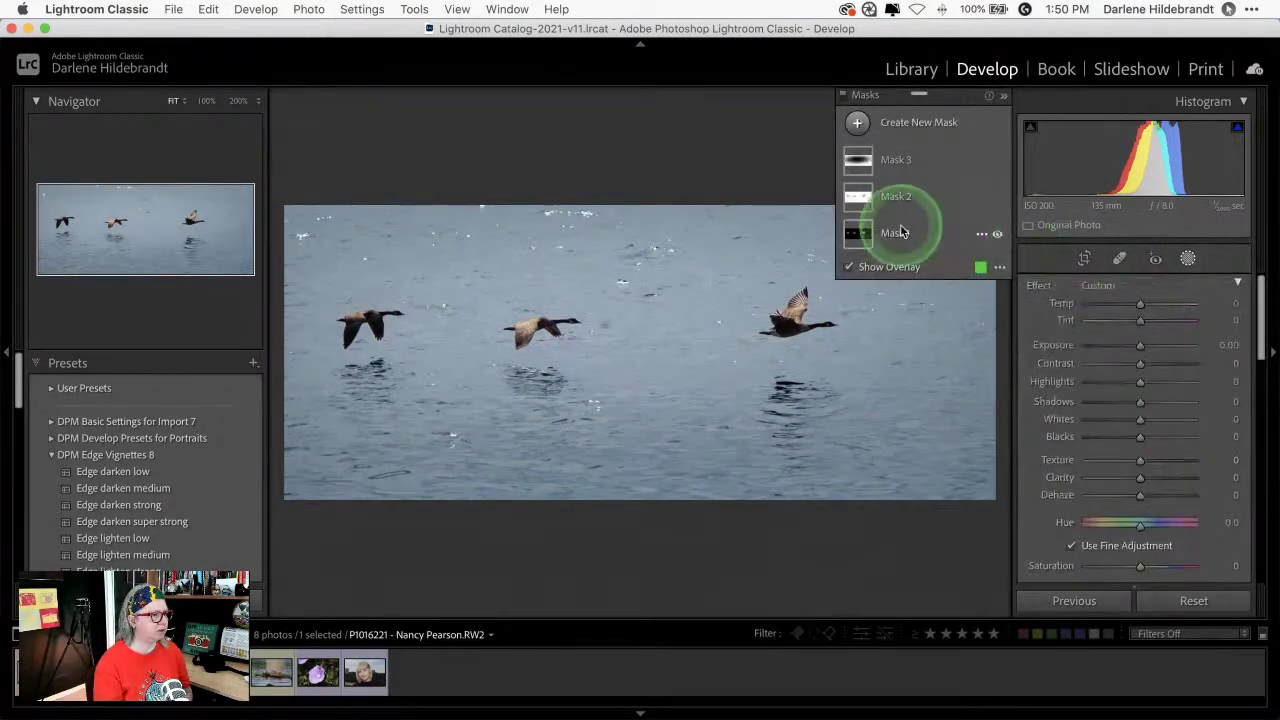
mouse_move(856, 120)
mouse_down()
mouse_move(943, 214)
mouse_move(957, 300)
mouse_move(956, 232)
mouse_up()
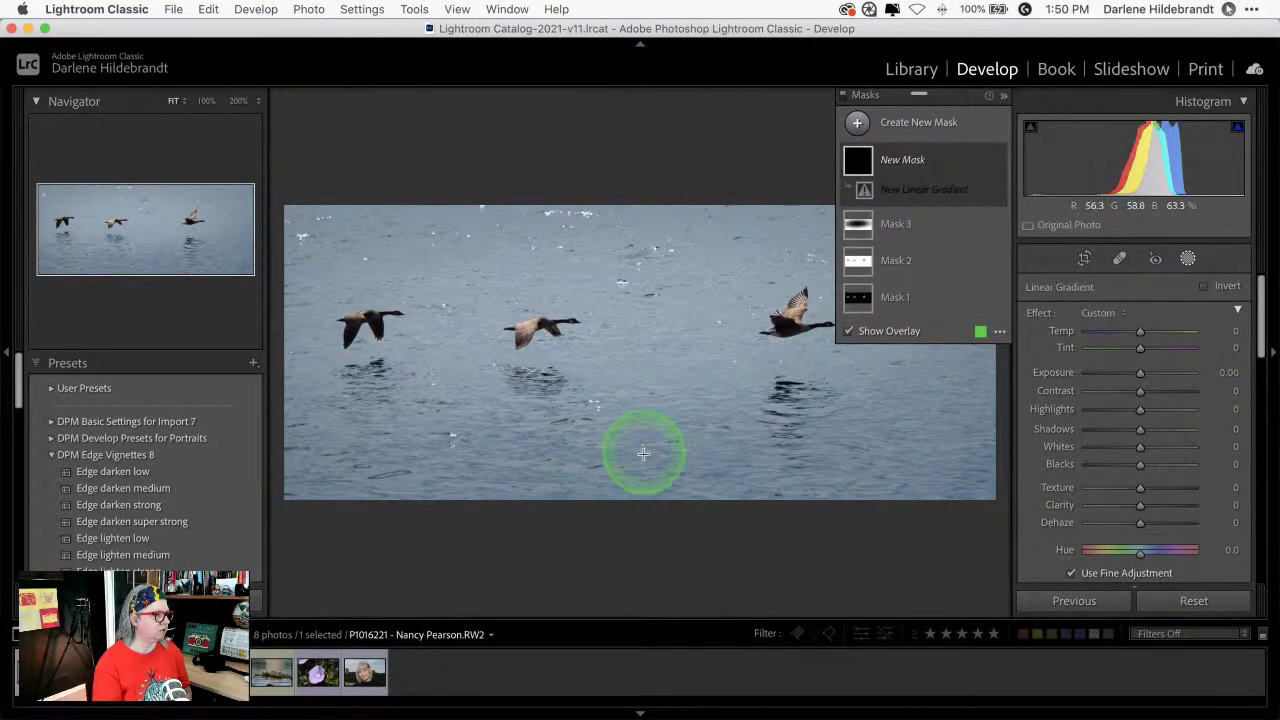
drag(643, 455, 643, 349)
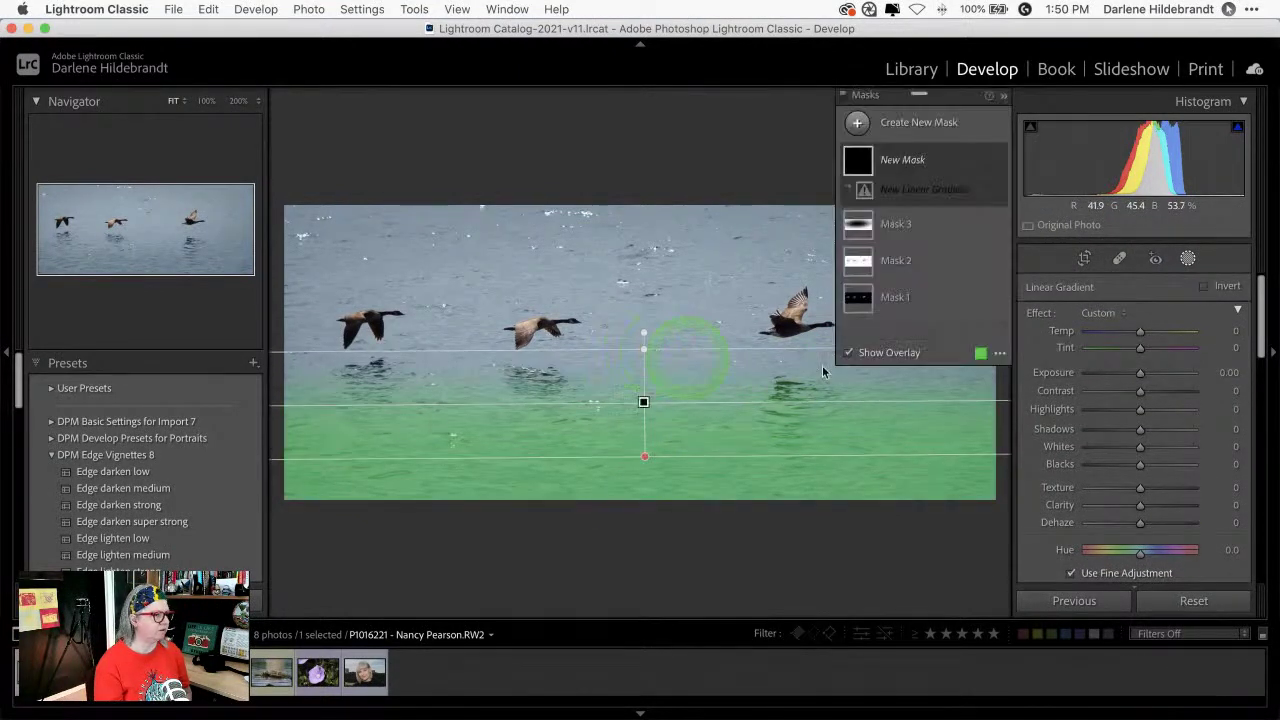
- Darken and soften the linear gradient area with Exposure -0.15, Texture -8 and Sharpness -39
drag(1150, 370, 1137, 487)
scroll(1136, 486, down, 4)
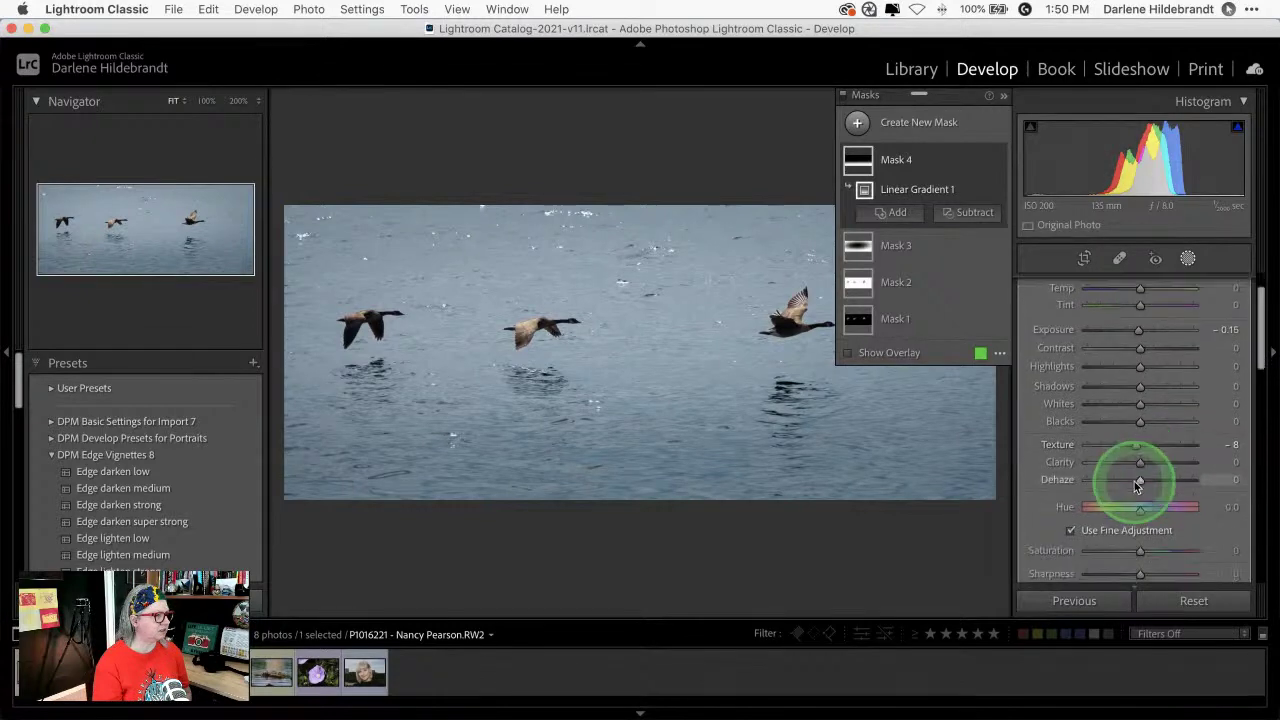
drag(1140, 538, 1119, 535)
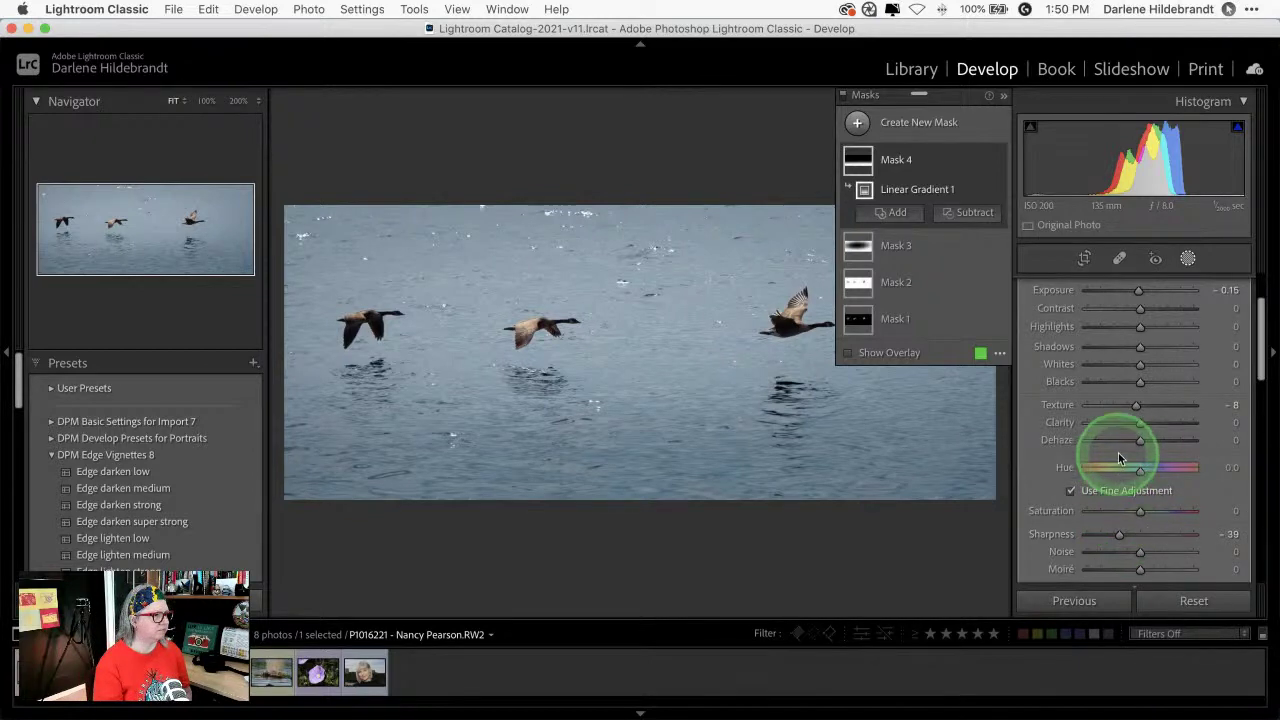
click(1187, 260)
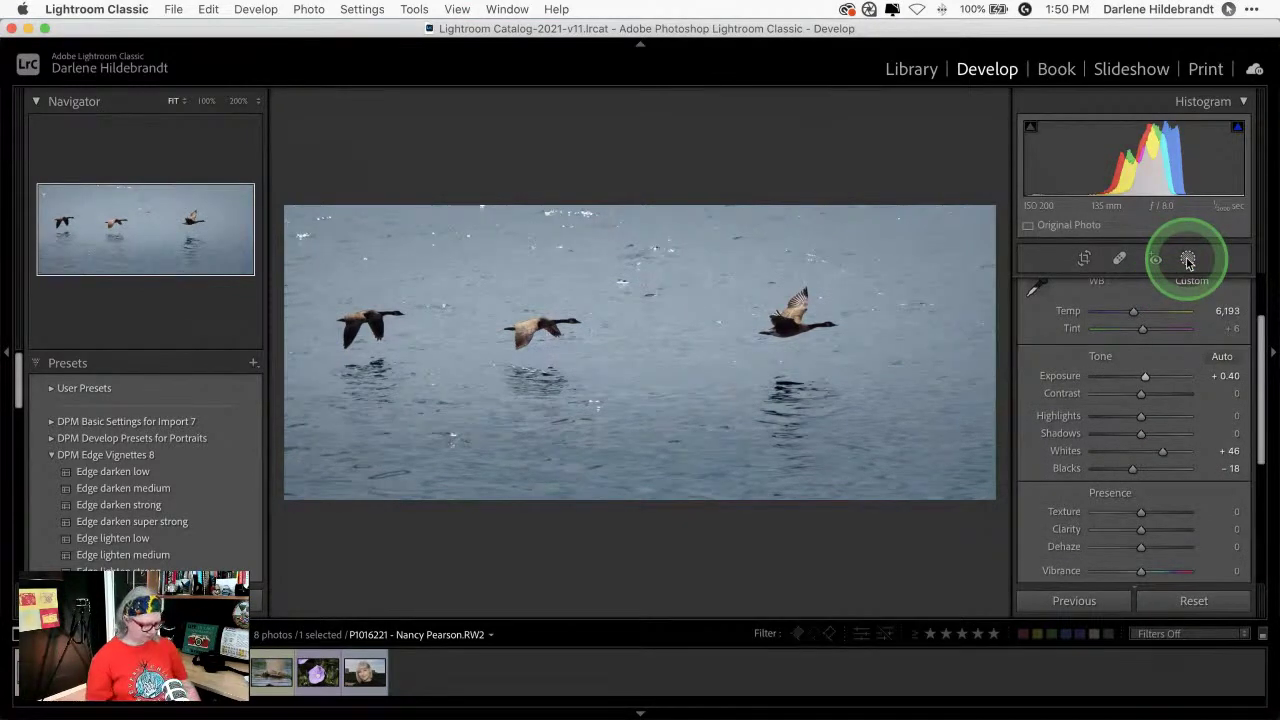
- Compare the finished birds photo with its unedited version
key(backslash)
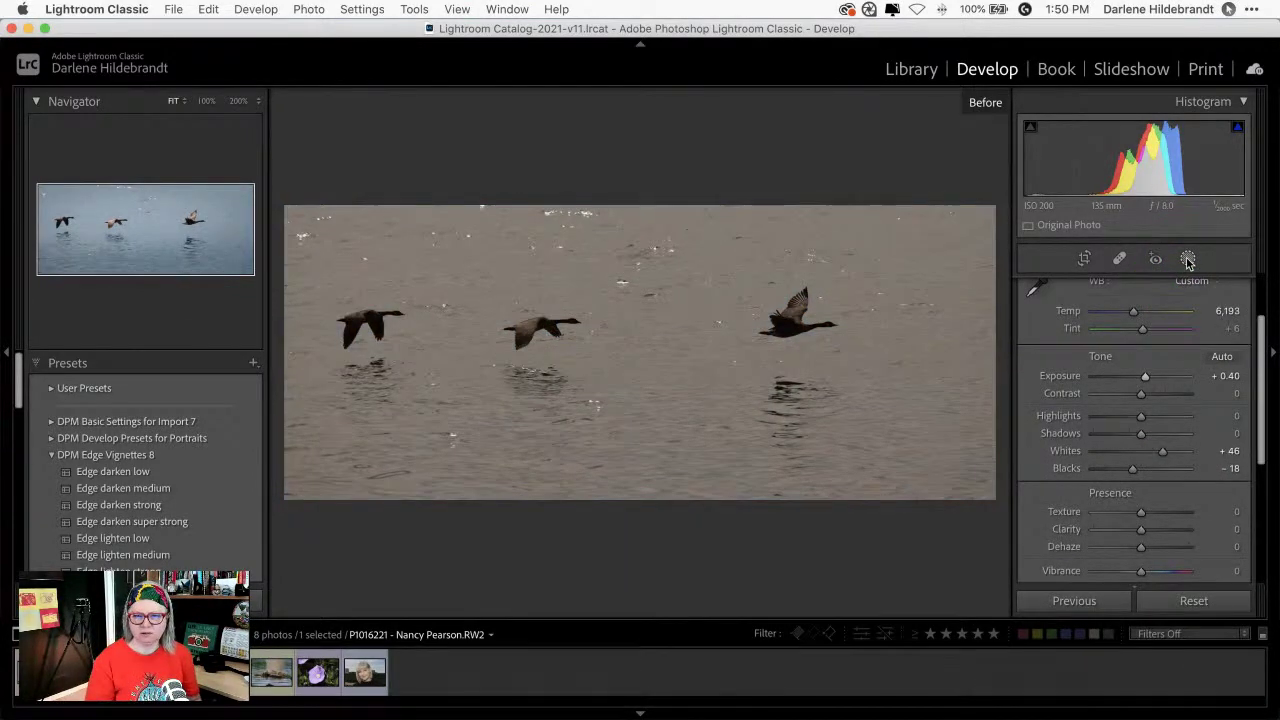
key(backslash)
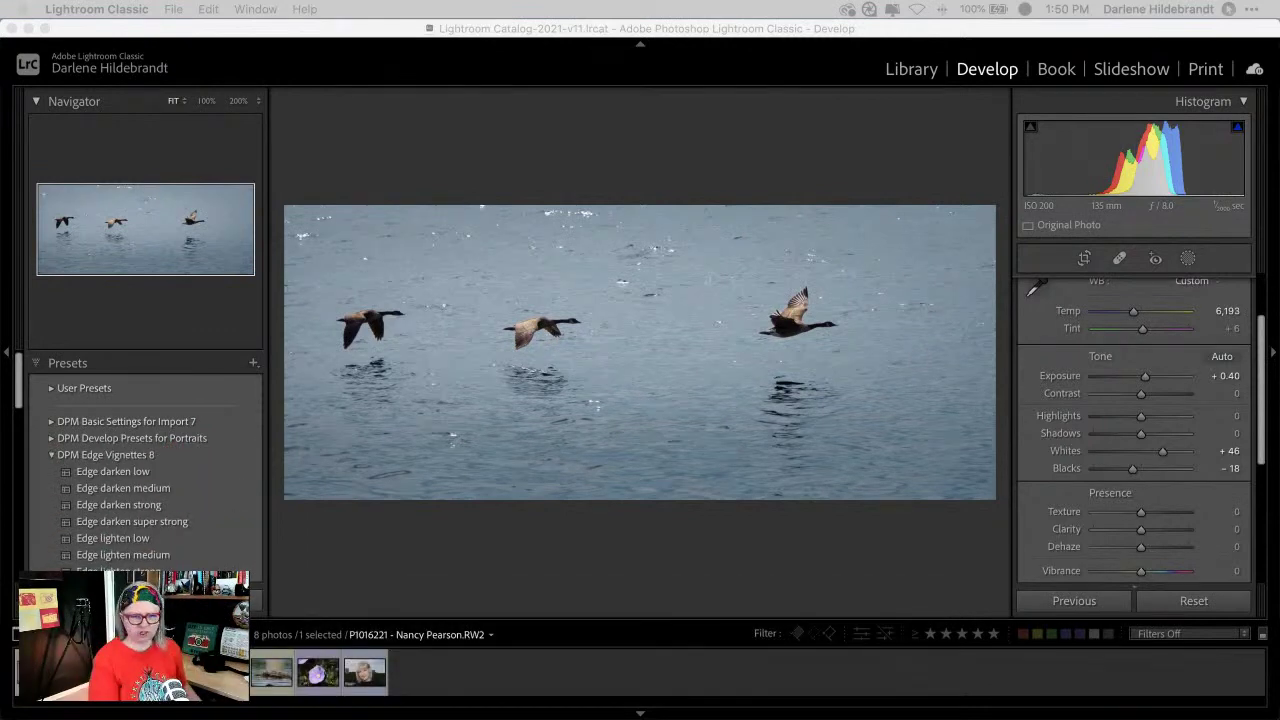
click(590, 549)
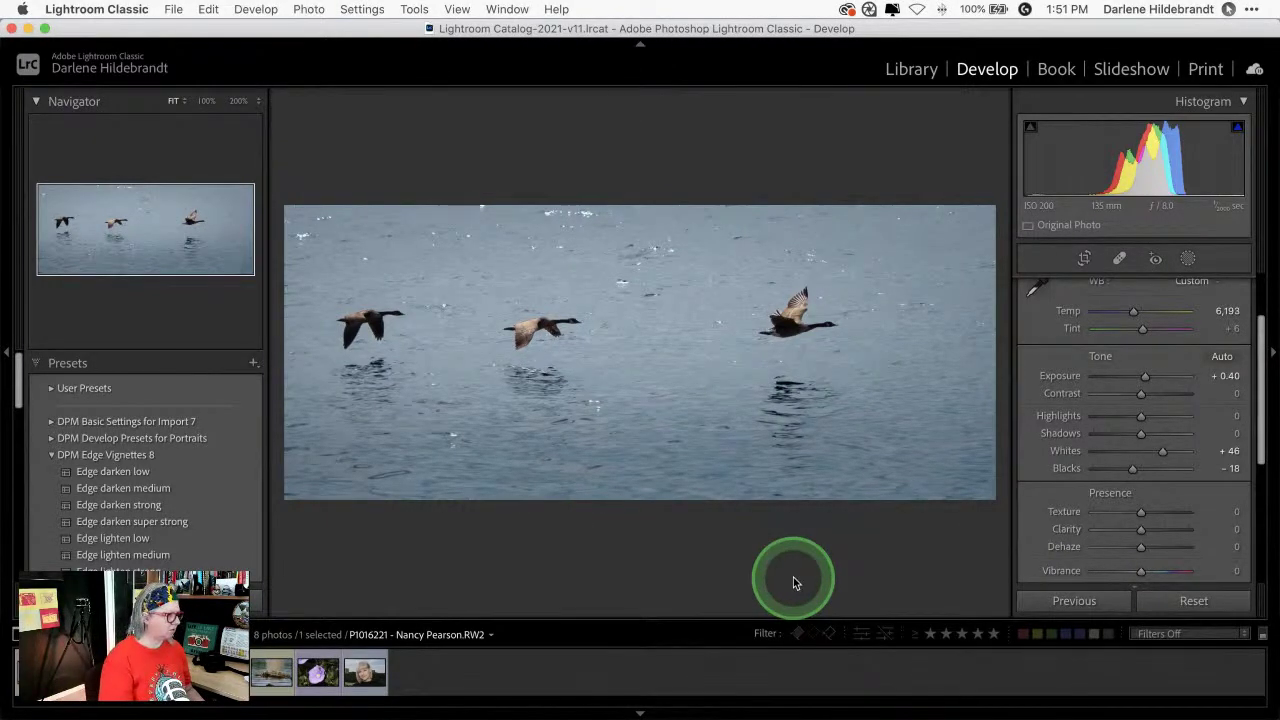
- Create a virtual copy of the birds photo and reset all edits on the copy
key(super+apostrophe)
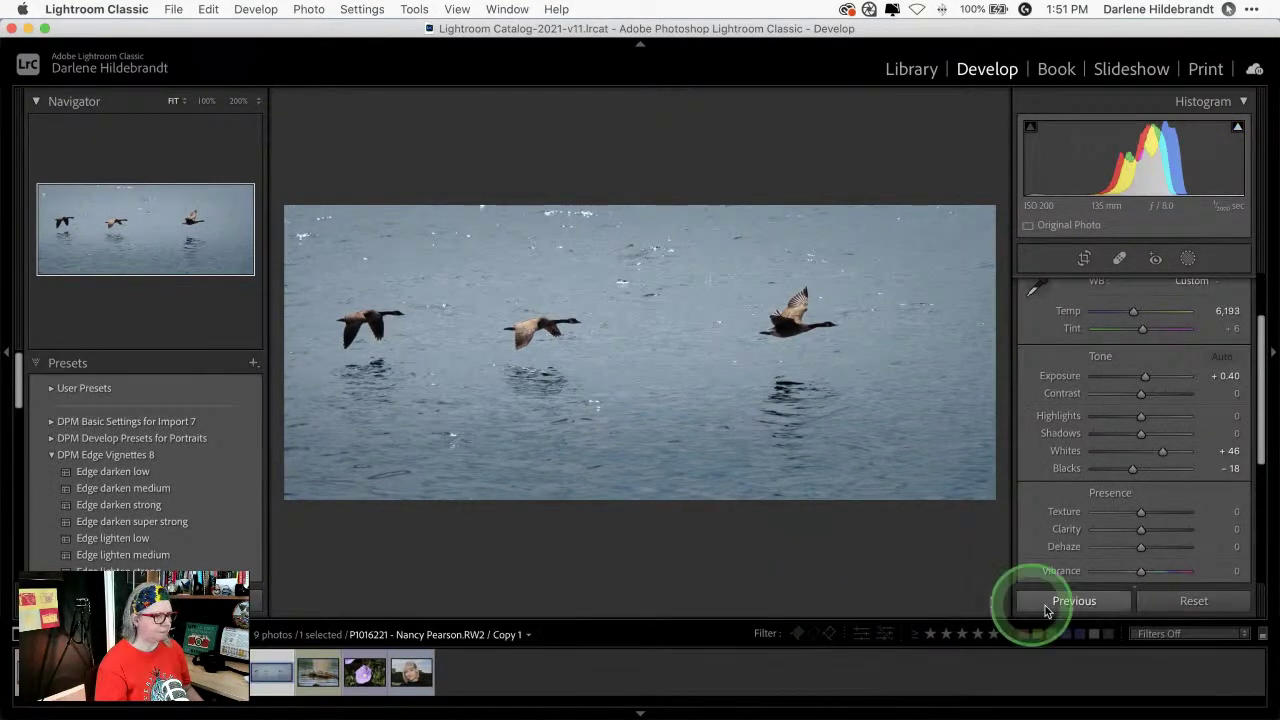
click(1187, 602)
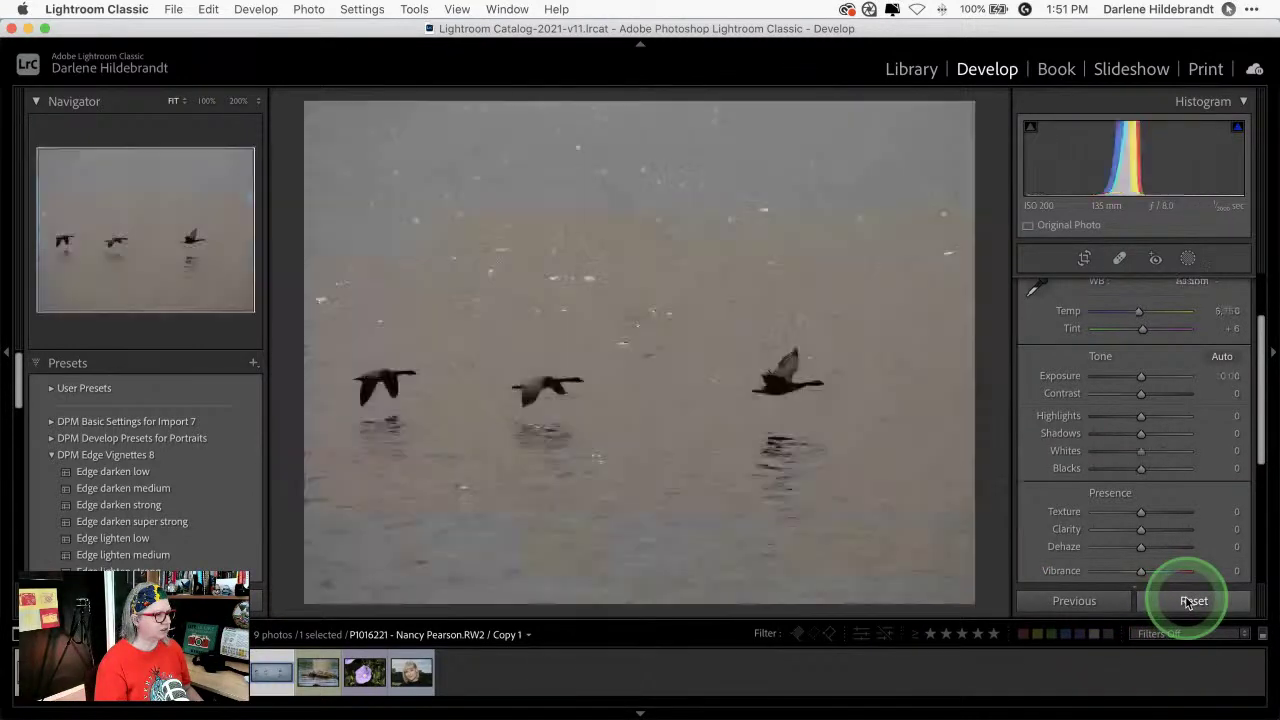
click(635, 353)
- Crop the virtual copy to a wide panorama by trimming the water above and below the birds
key(r)
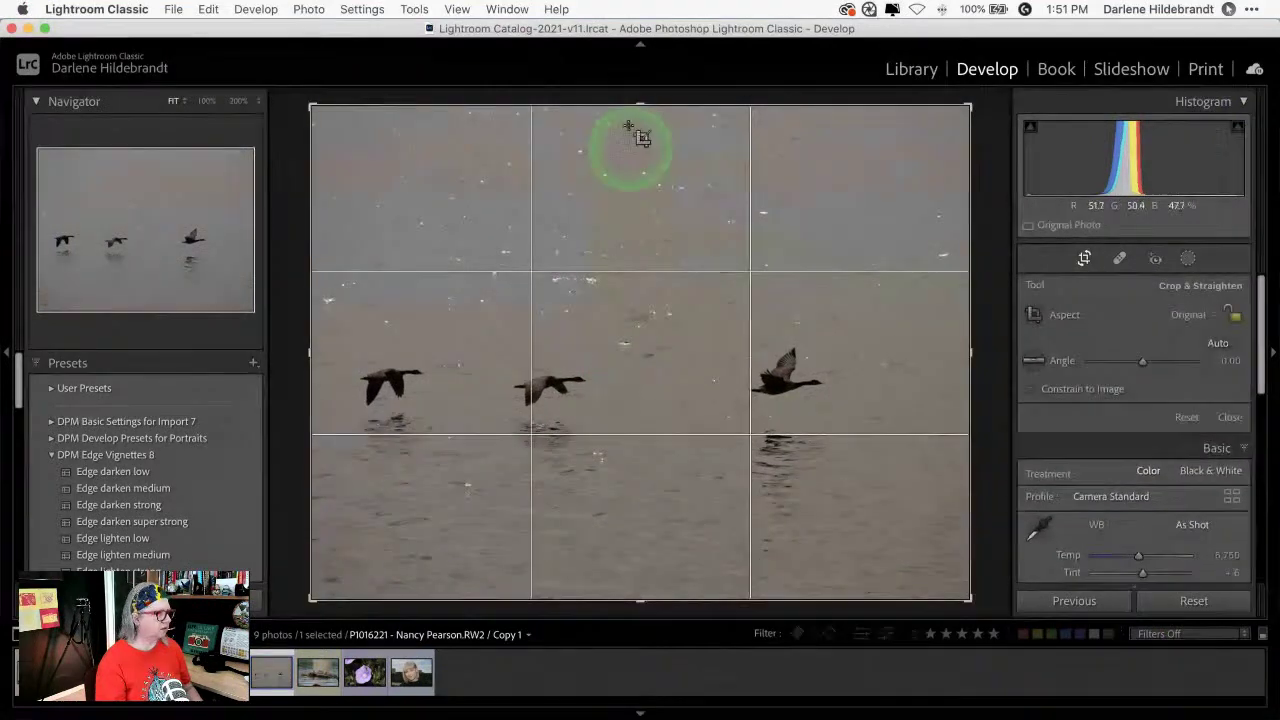
drag(634, 108, 634, 186)
drag(660, 523, 657, 491)
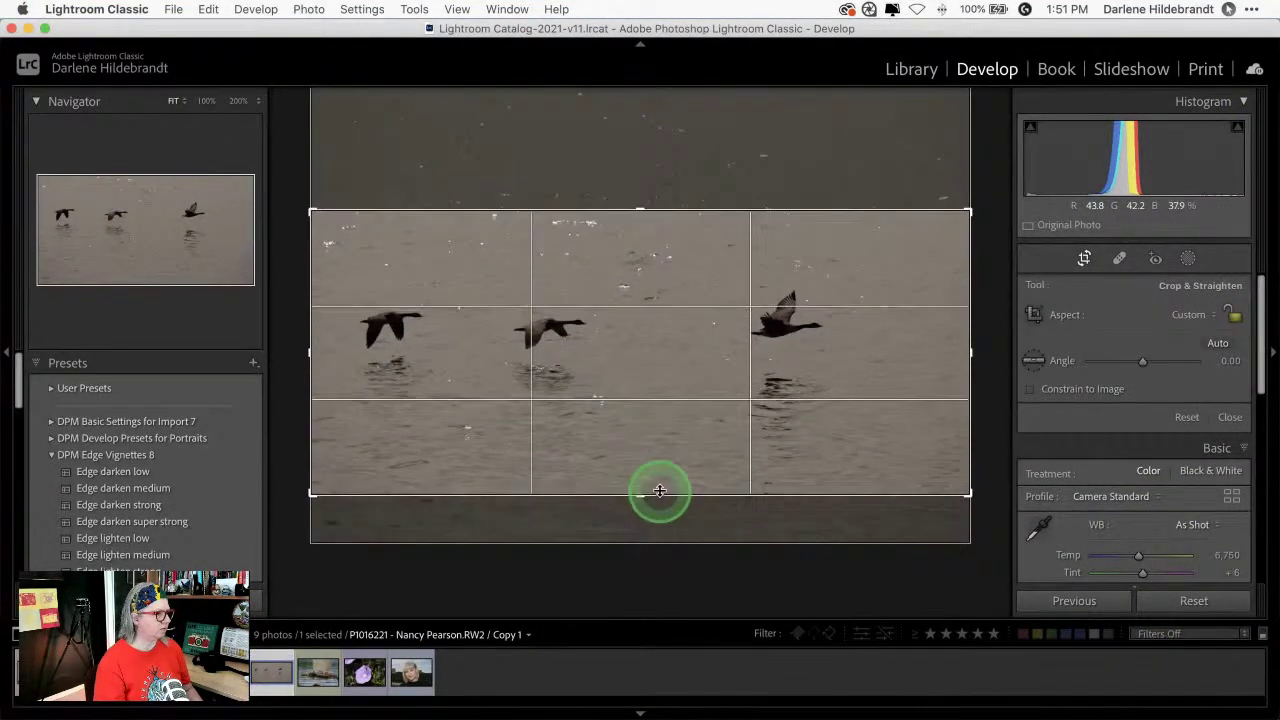
key(Return)
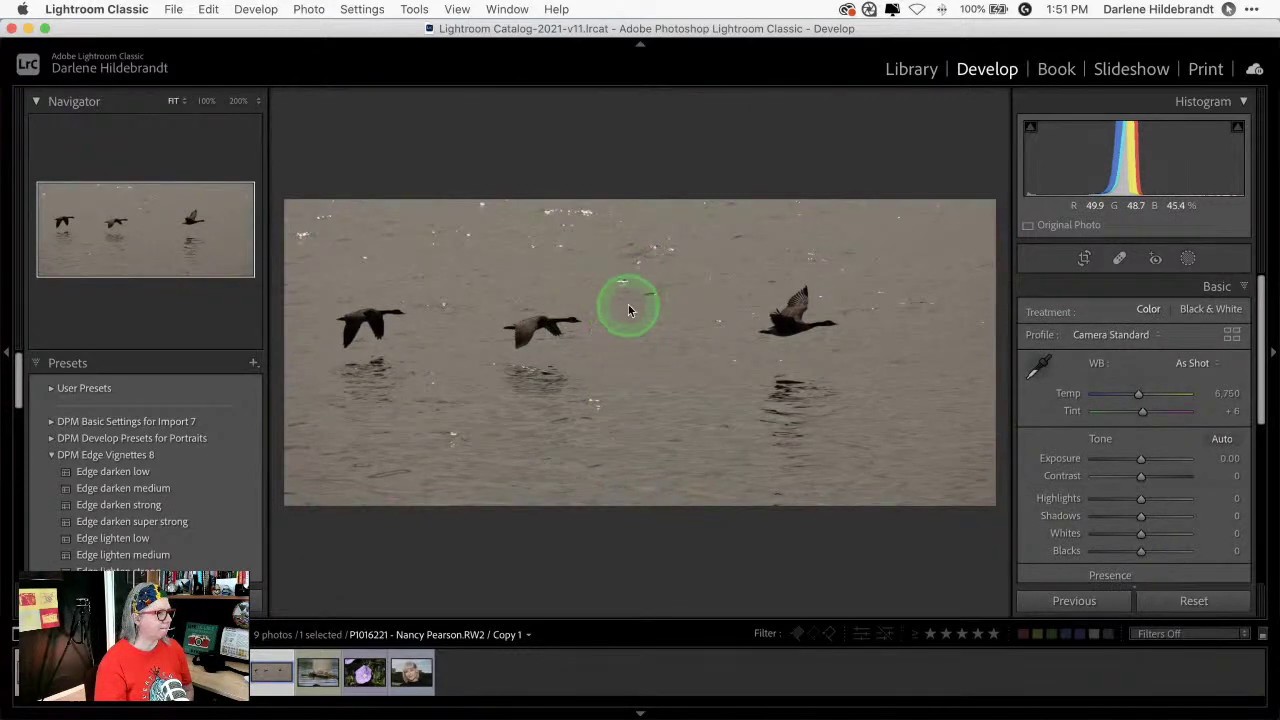
right_click(628, 310)
mouse_move(662, 360)
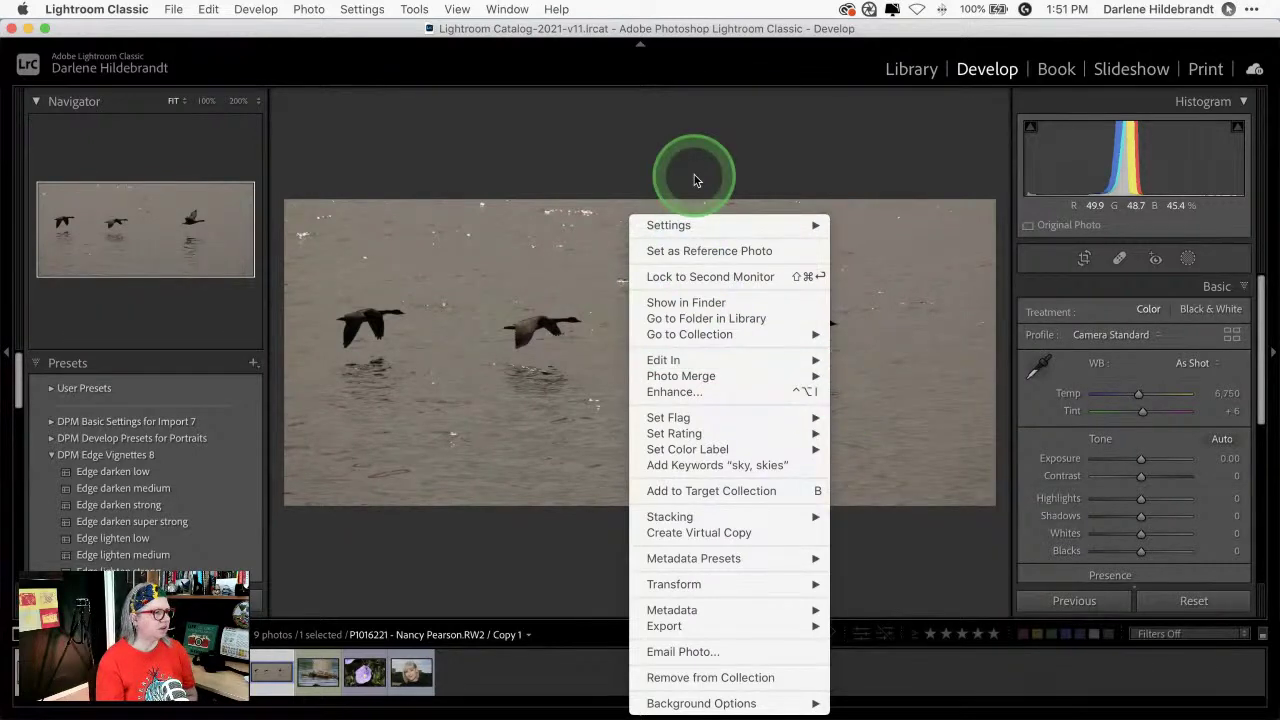
click(705, 160)
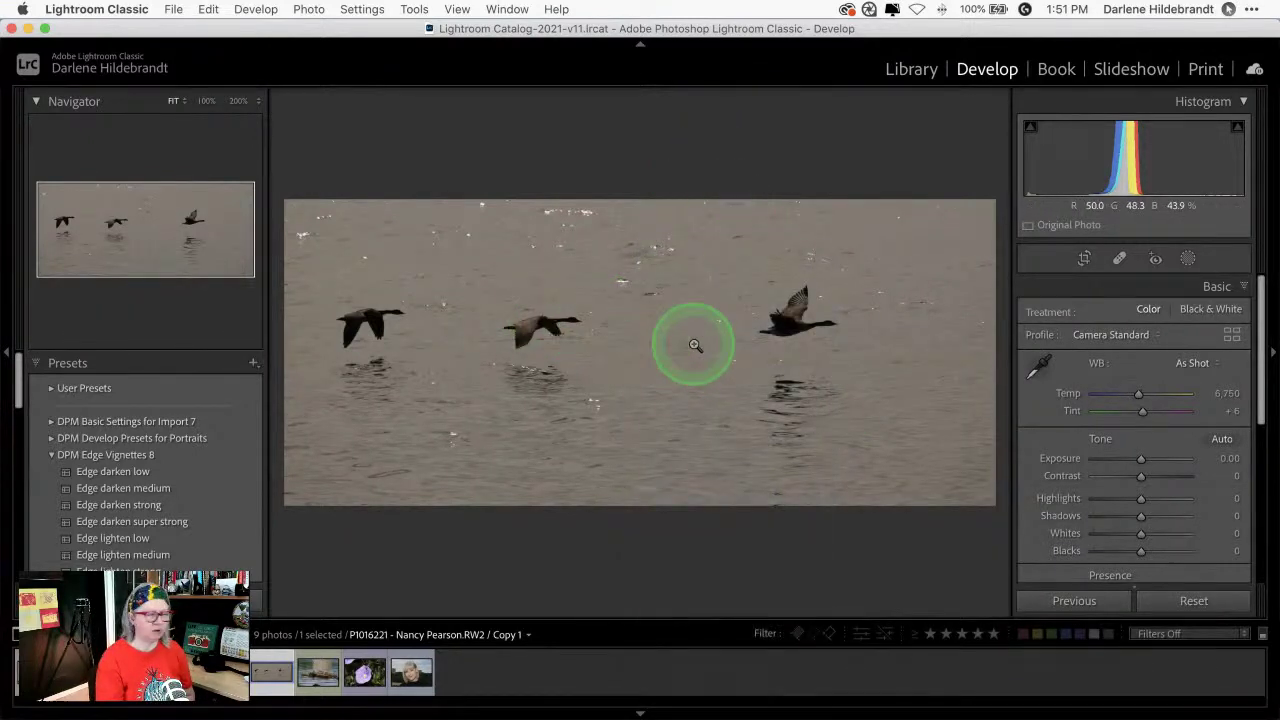
right_click(620, 302)
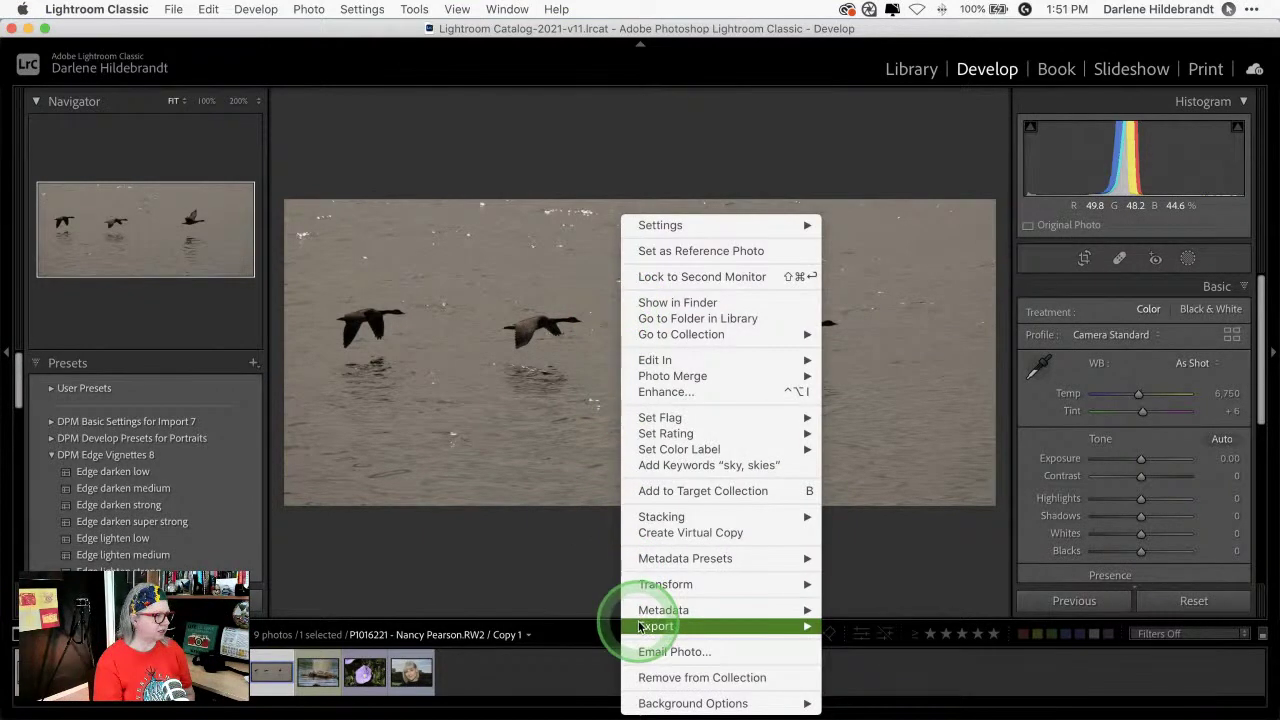
mouse_move(640, 626)
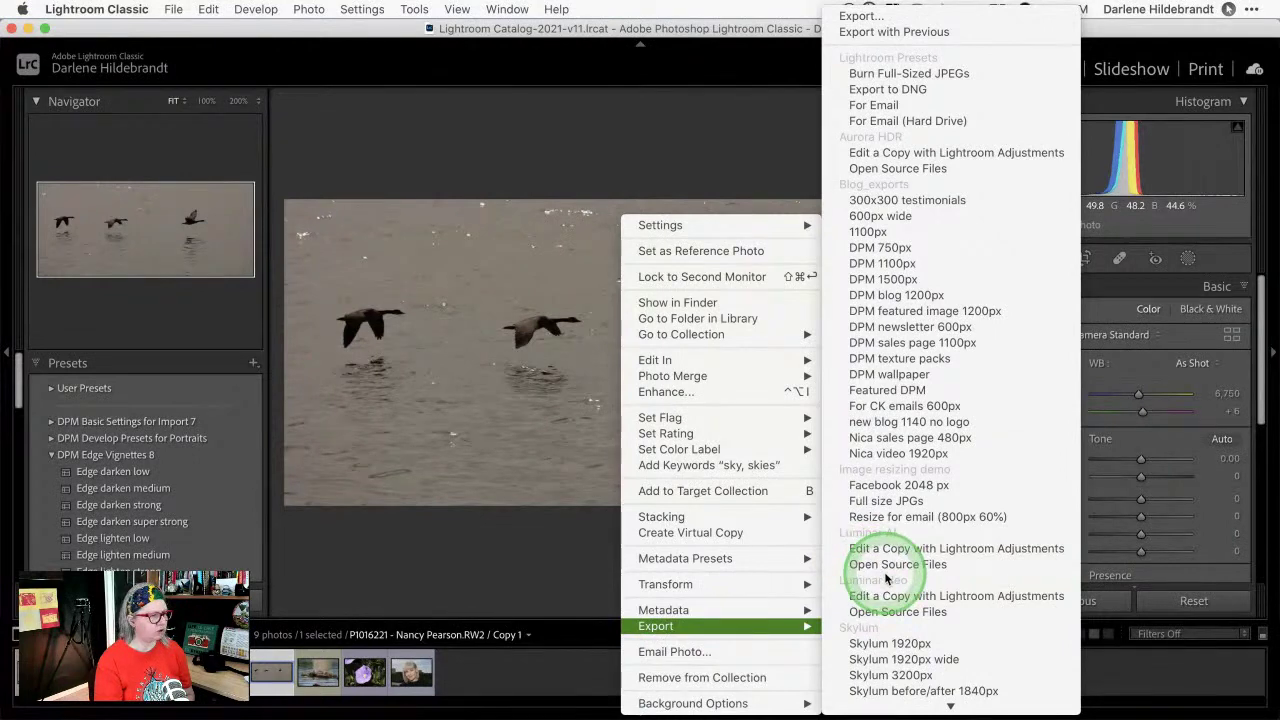
click(566, 149)
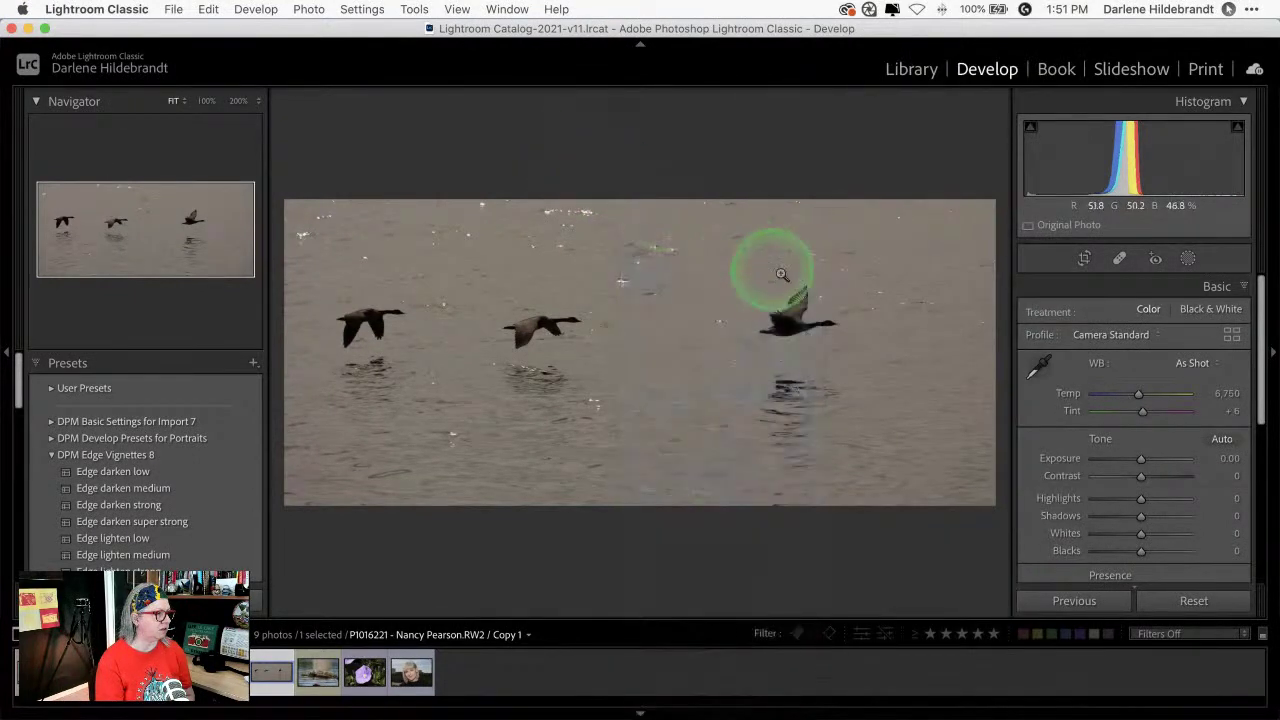
- Send a JPEG copy of the panoramic birds photo with Lightroom adjustments to Luminar AI for editing
right_click(696, 273)
mouse_move(820, 360)
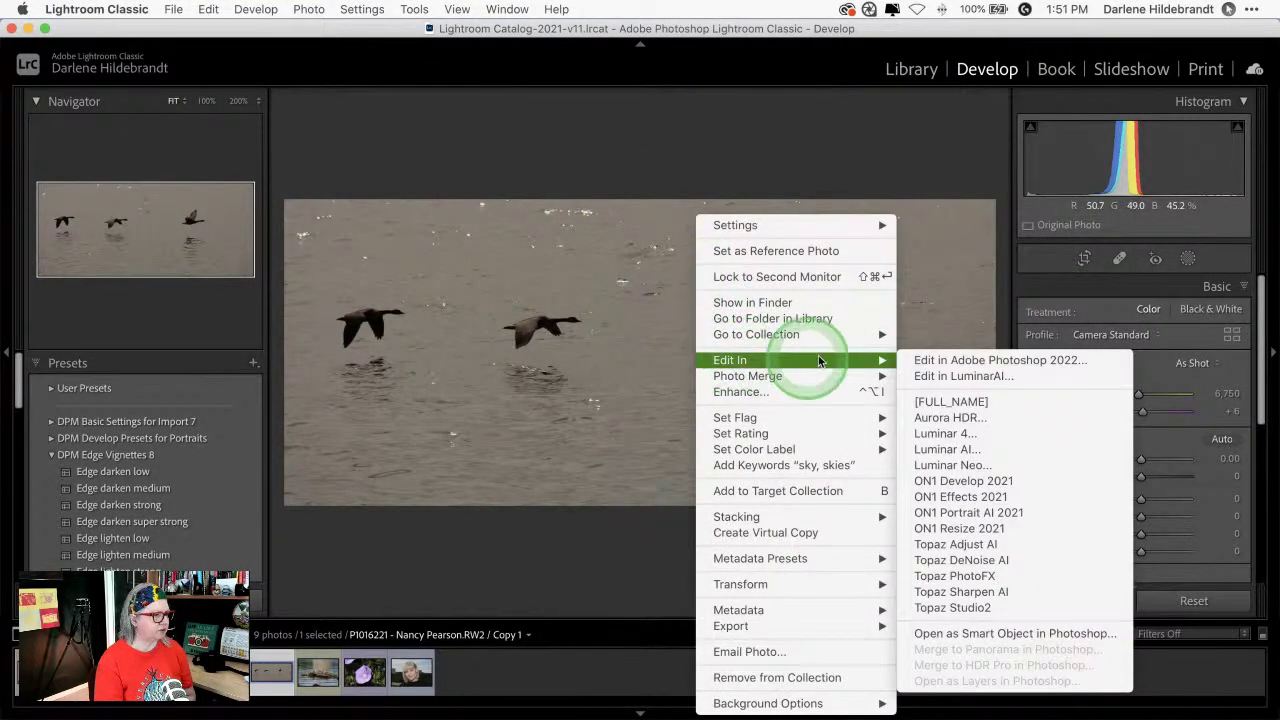
click(948, 455)
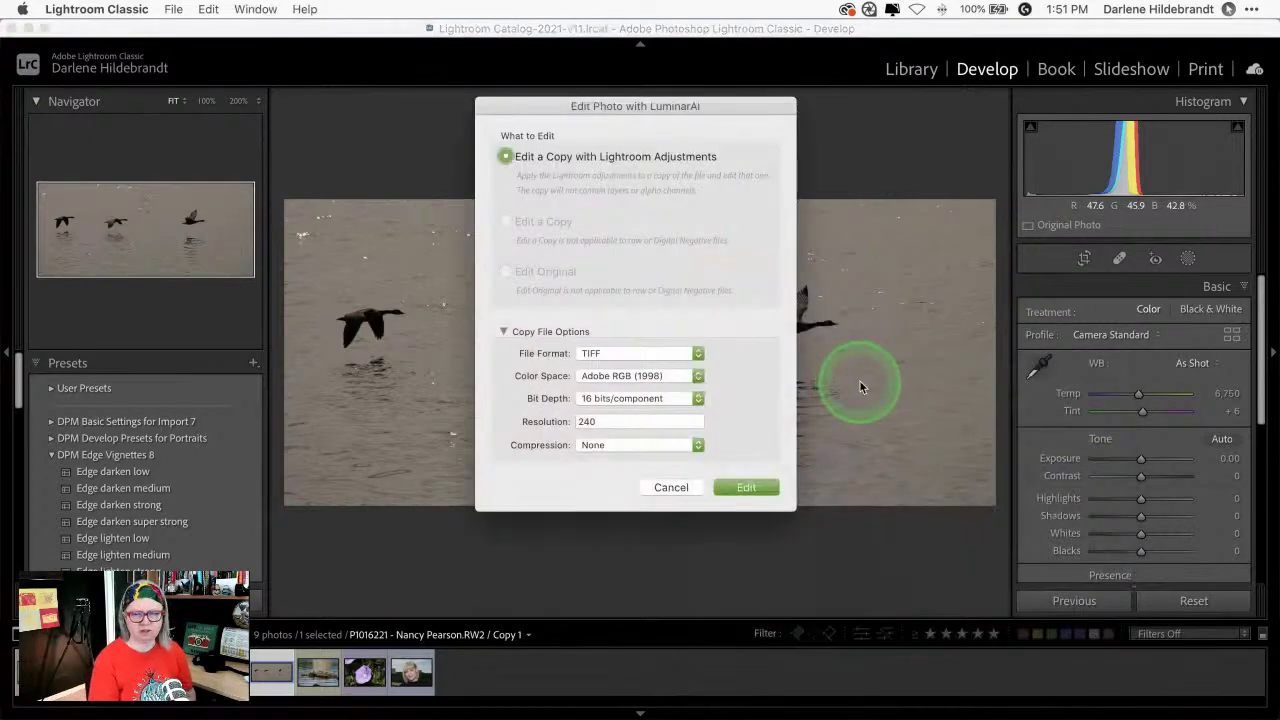
click(641, 354)
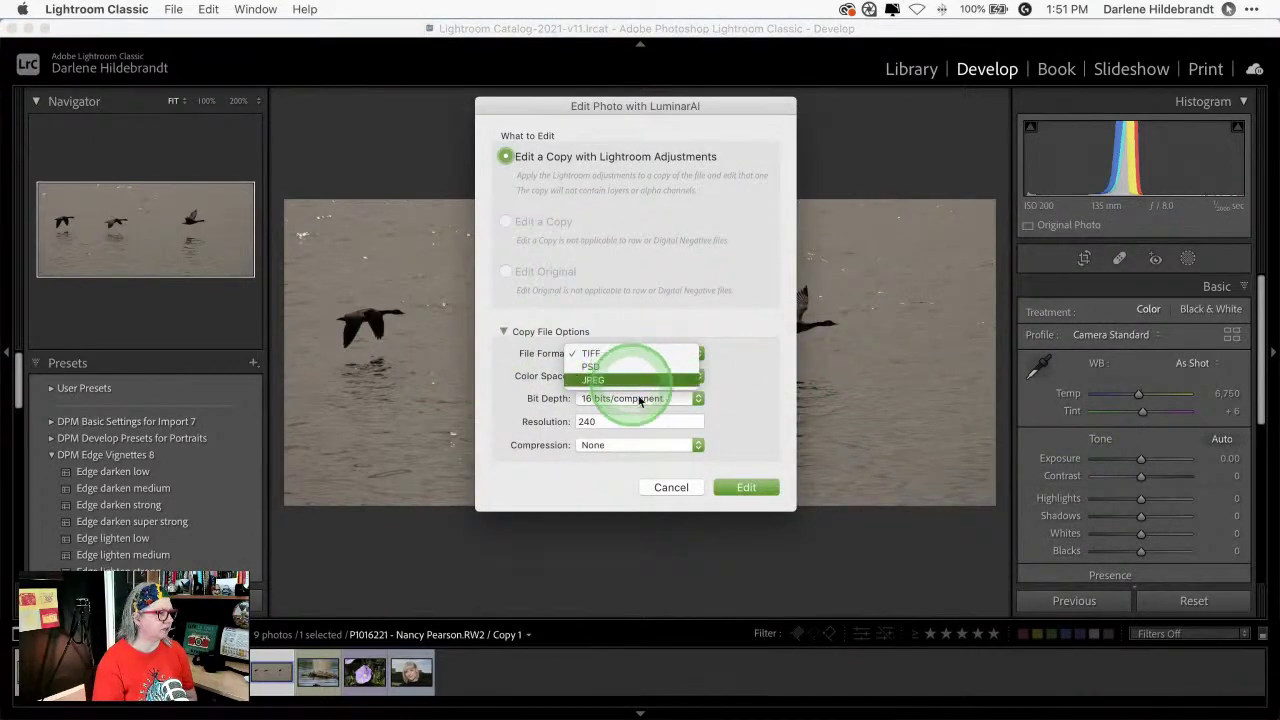
click(628, 375)
click(738, 487)
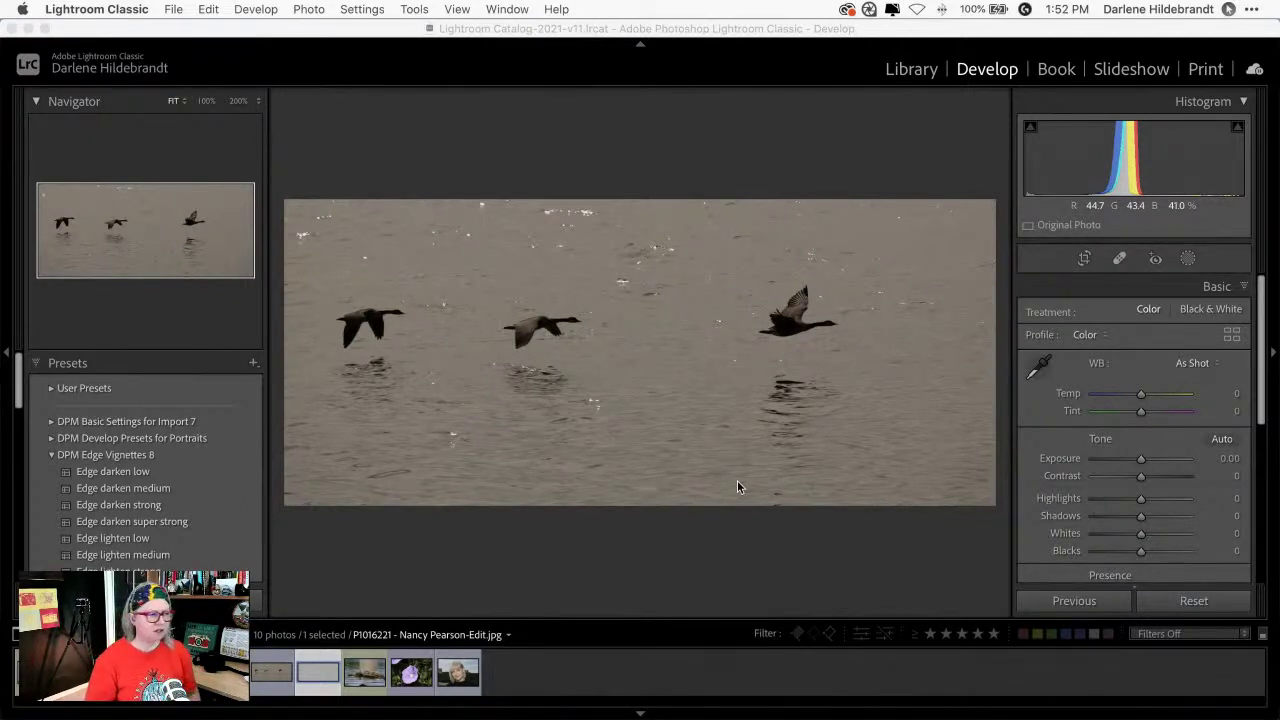
click(864, 508)
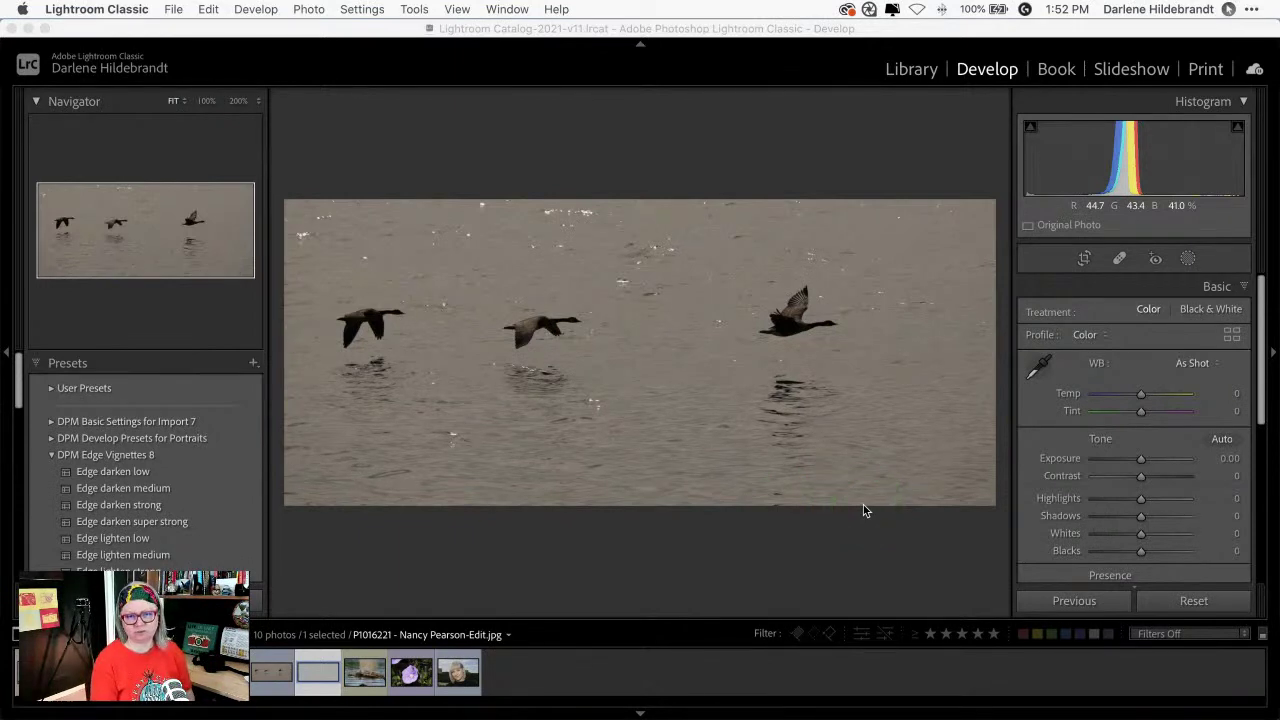
mouse_move(863, 504)
mouse_down()
mouse_move(630, 386)
mouse_move(698, 342)
mouse_move(486, 358)
mouse_move(935, 342)
mouse_up()
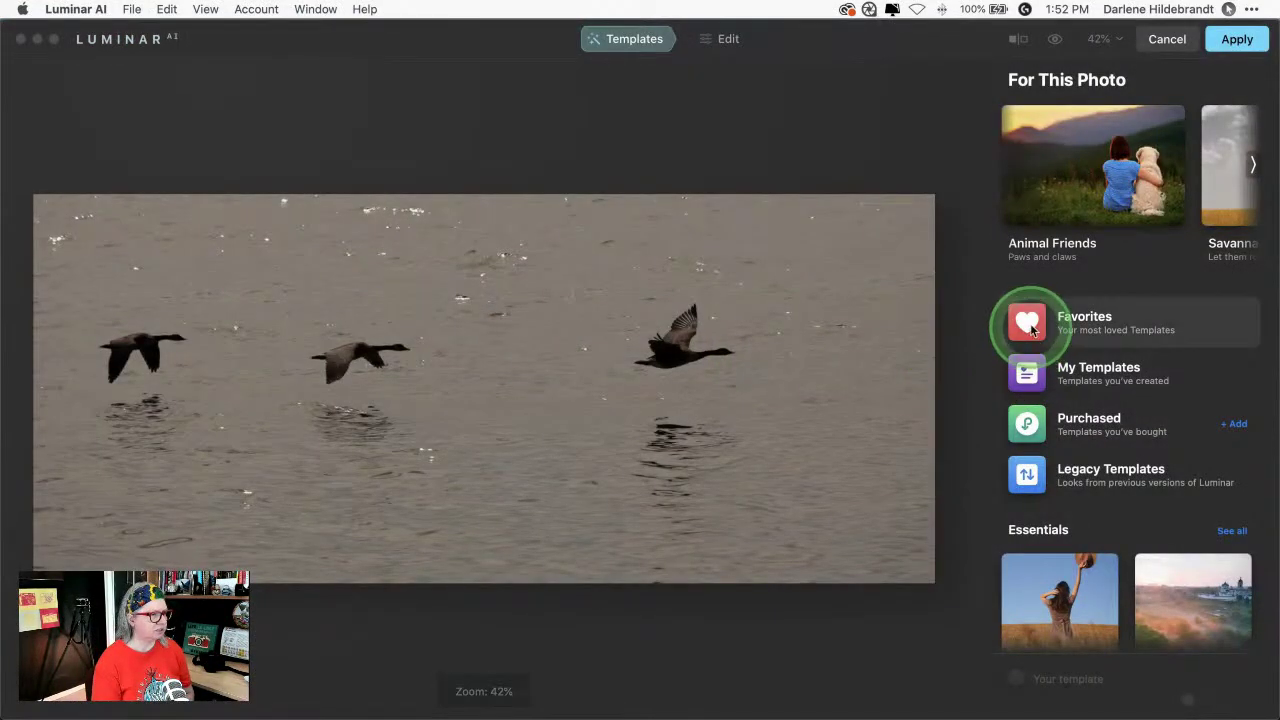
- Try the Natural template from the Animal Friends collection and compare it with the unedited photo
click(1068, 181)
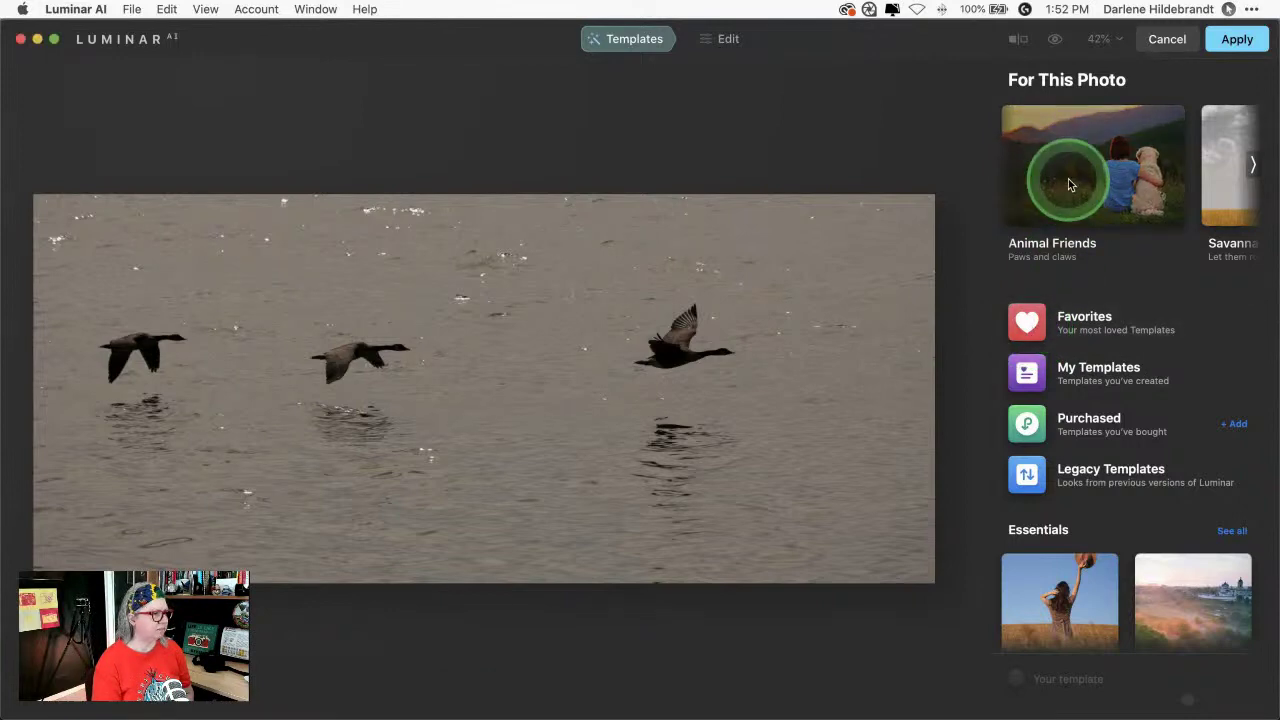
click(1068, 179)
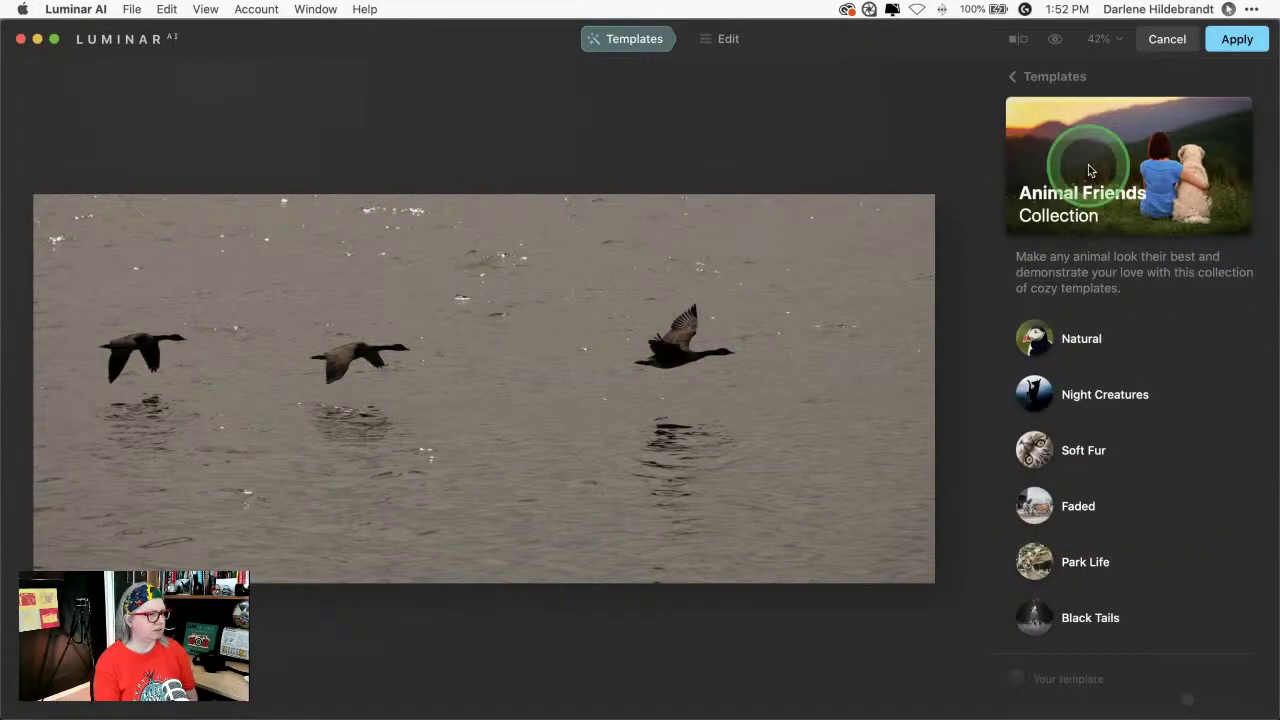
click(1083, 341)
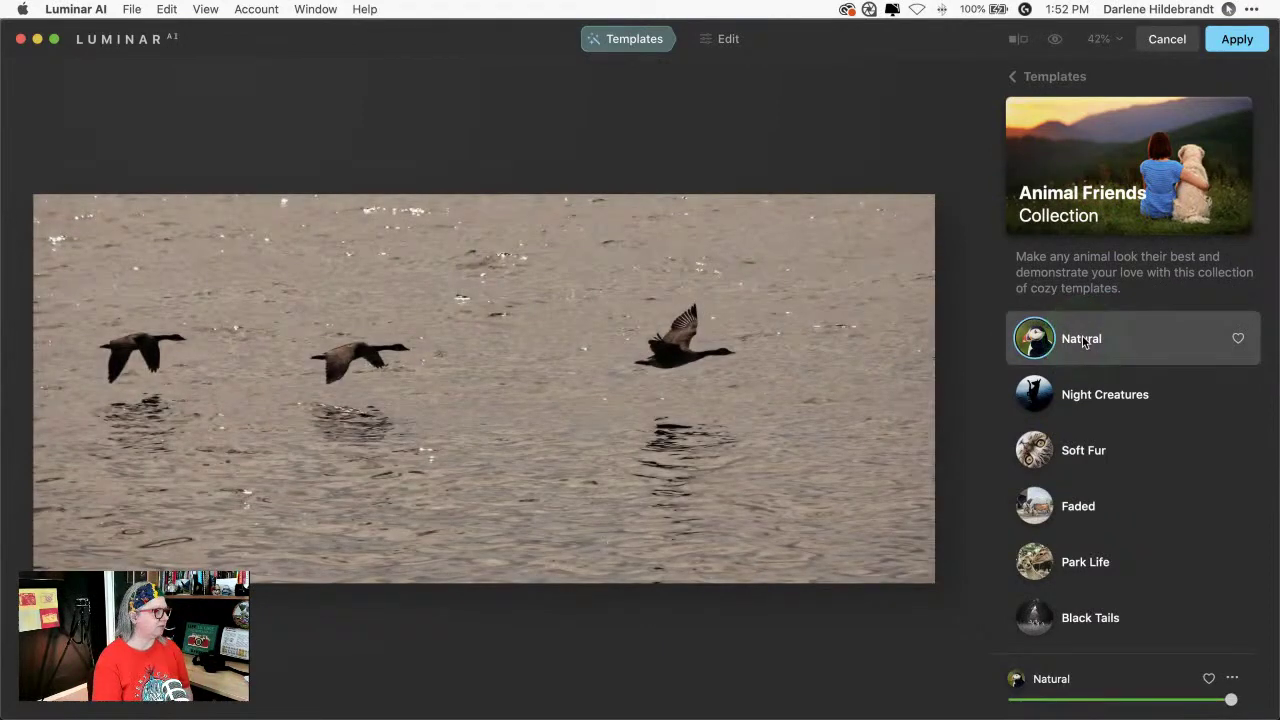
click(1093, 341)
key(backslash)
key(backslash)
key(backslash)
key(backslash)
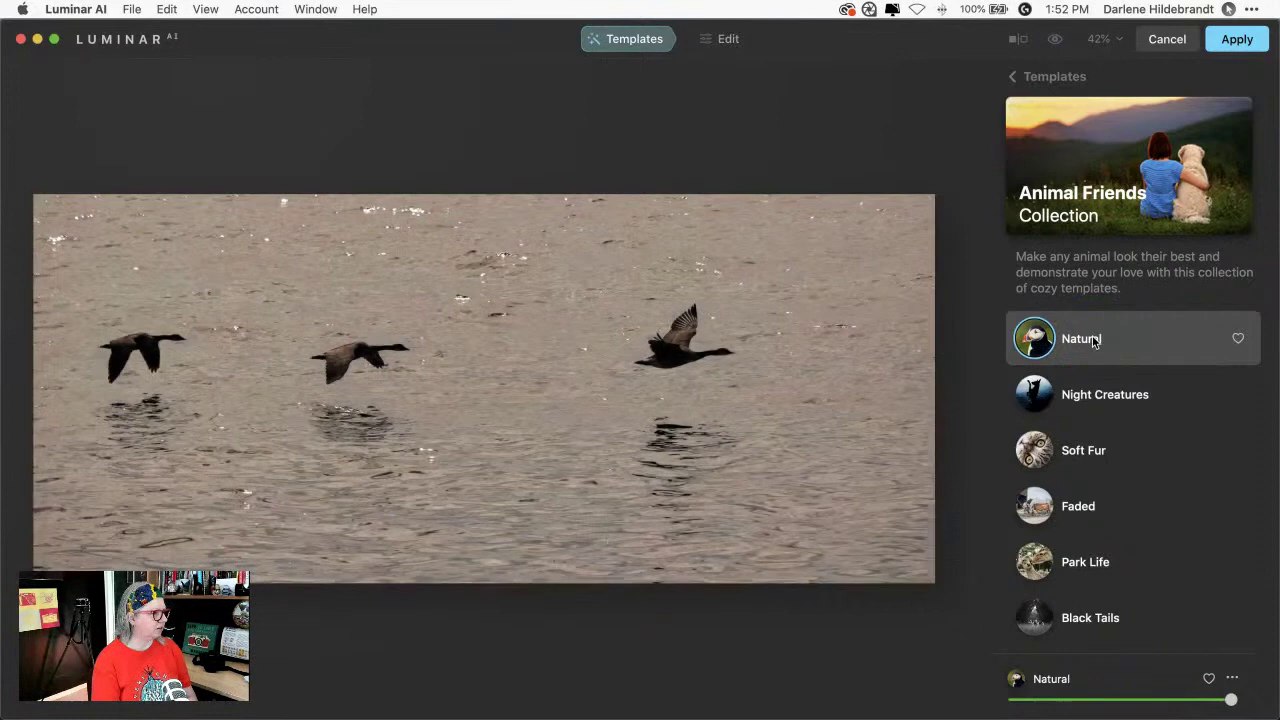
key(backslash)
click(1093, 341)
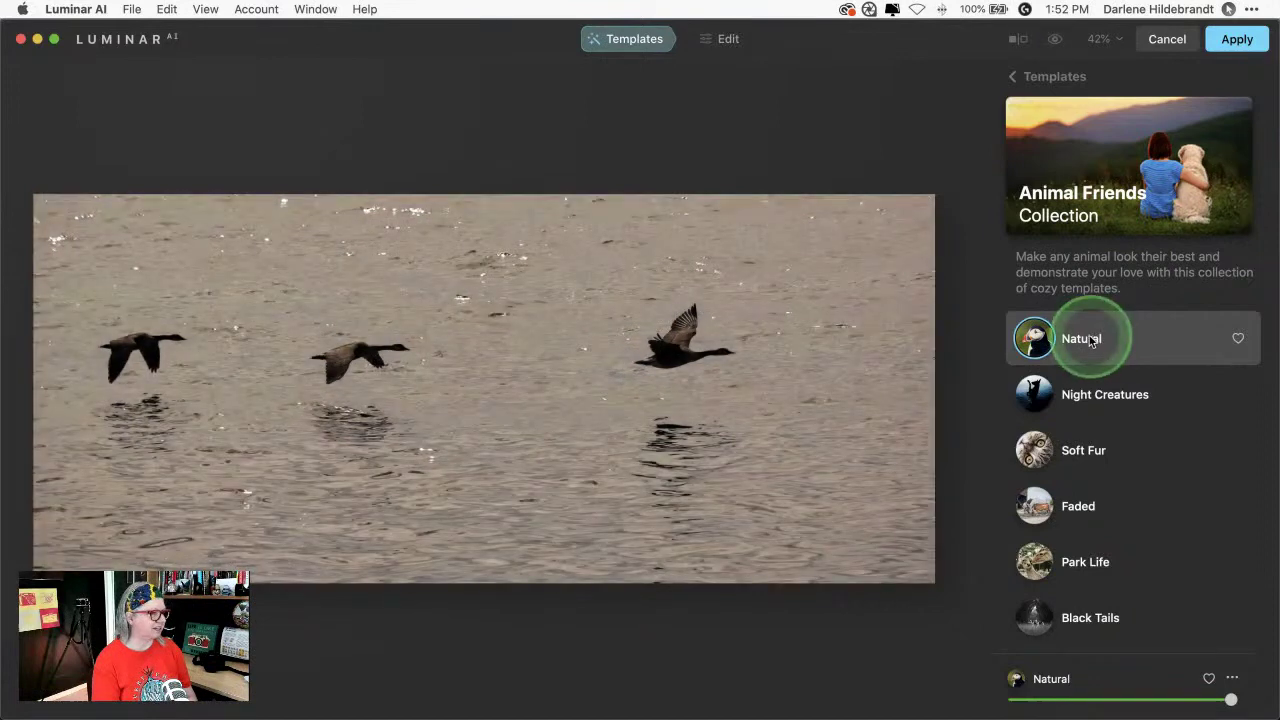
- Try the Night Creatures, Soft Fur, Faded and Park Life templates of the Animal Friends collection on the birds photo
click(1100, 396)
click(1083, 450)
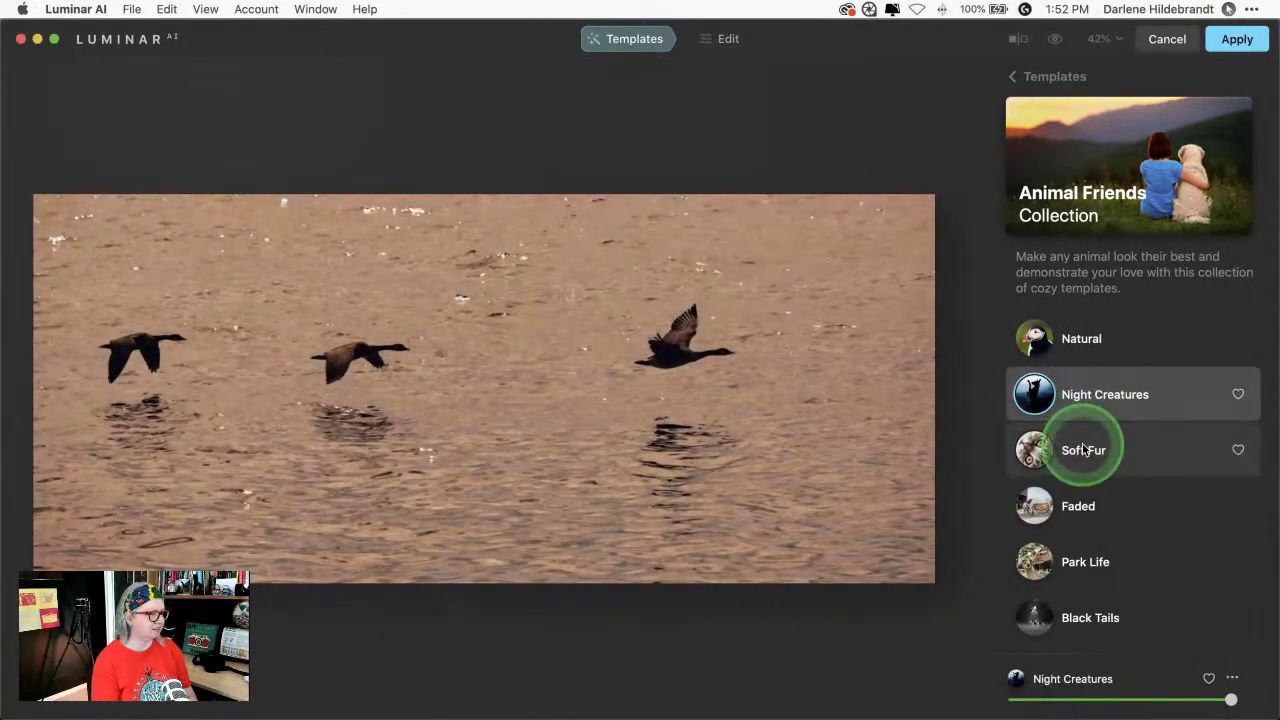
click(1089, 512)
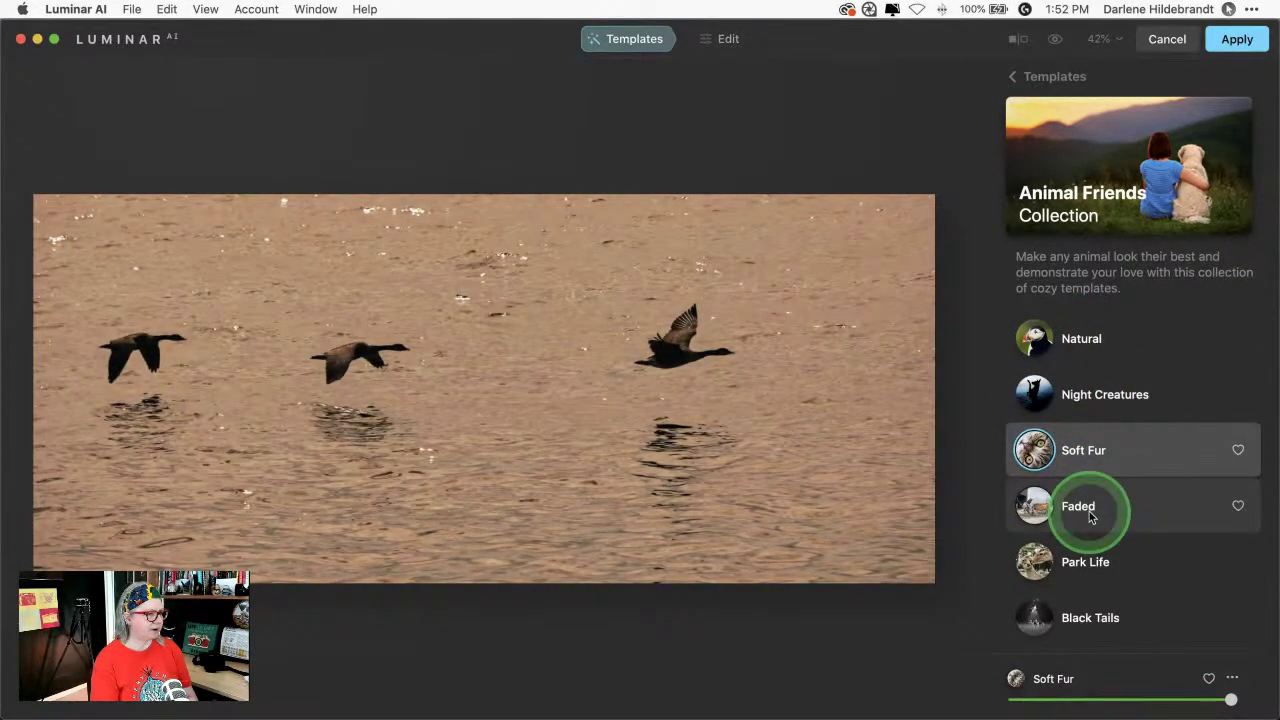
click(1082, 562)
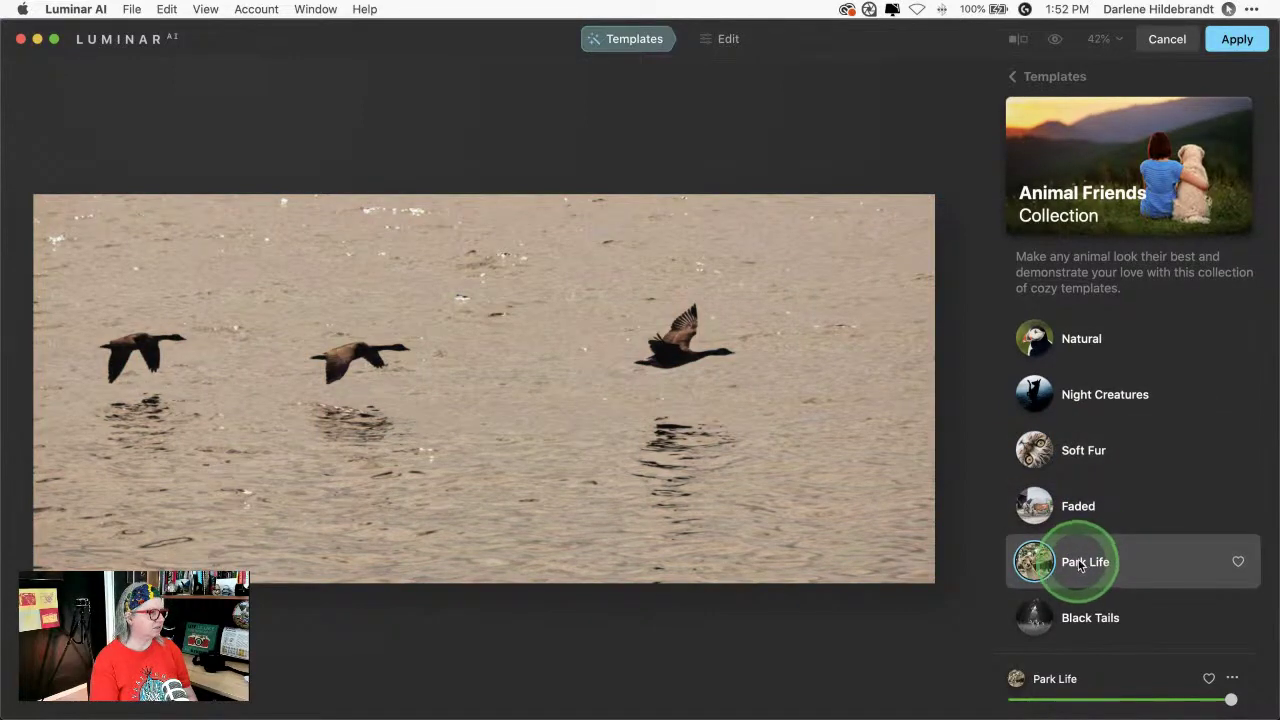
- Try the Bitter Cold, Instant Result and Wild Edges templates from the Savannah collection
click(1050, 78)
click(1233, 176)
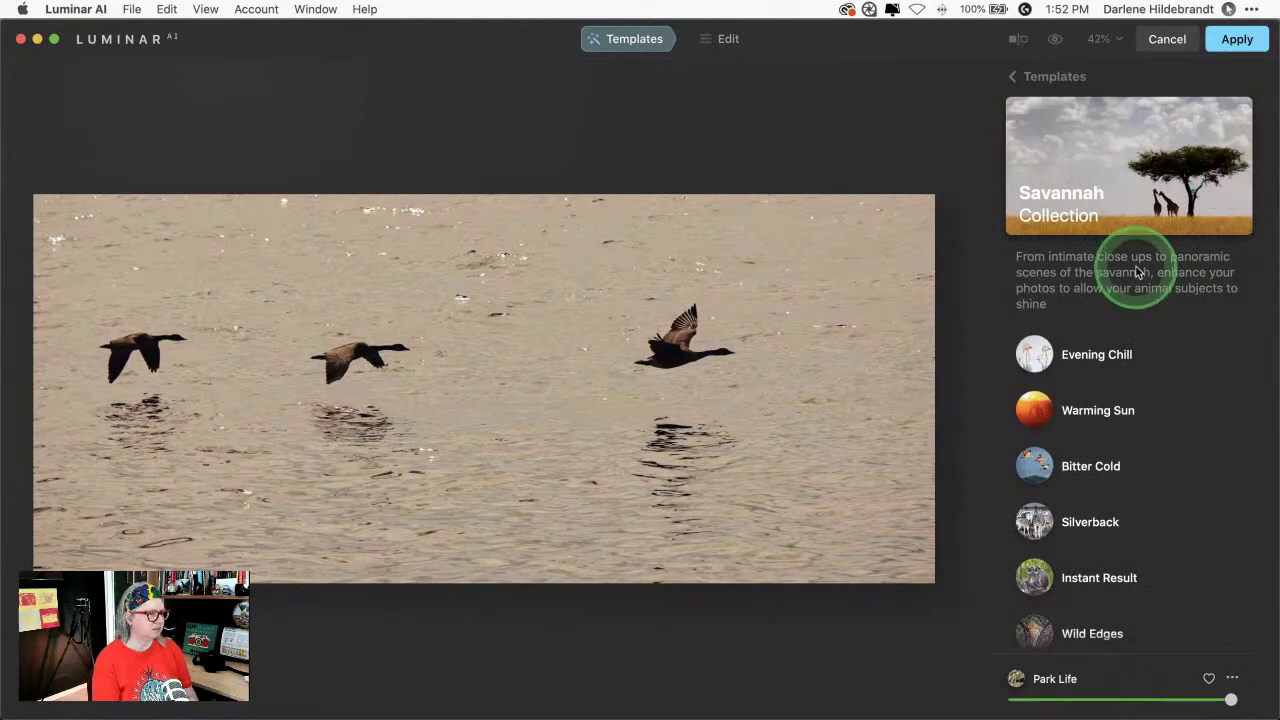
click(1086, 470)
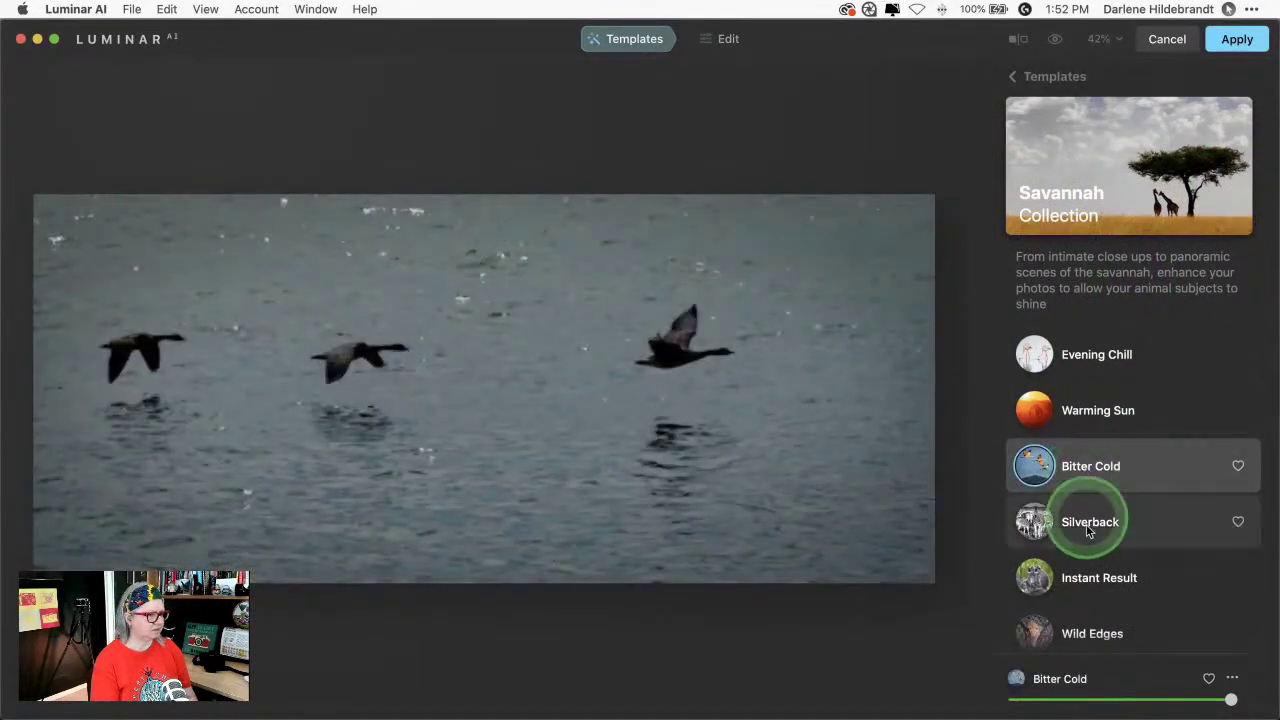
click(1096, 576)
click(1092, 626)
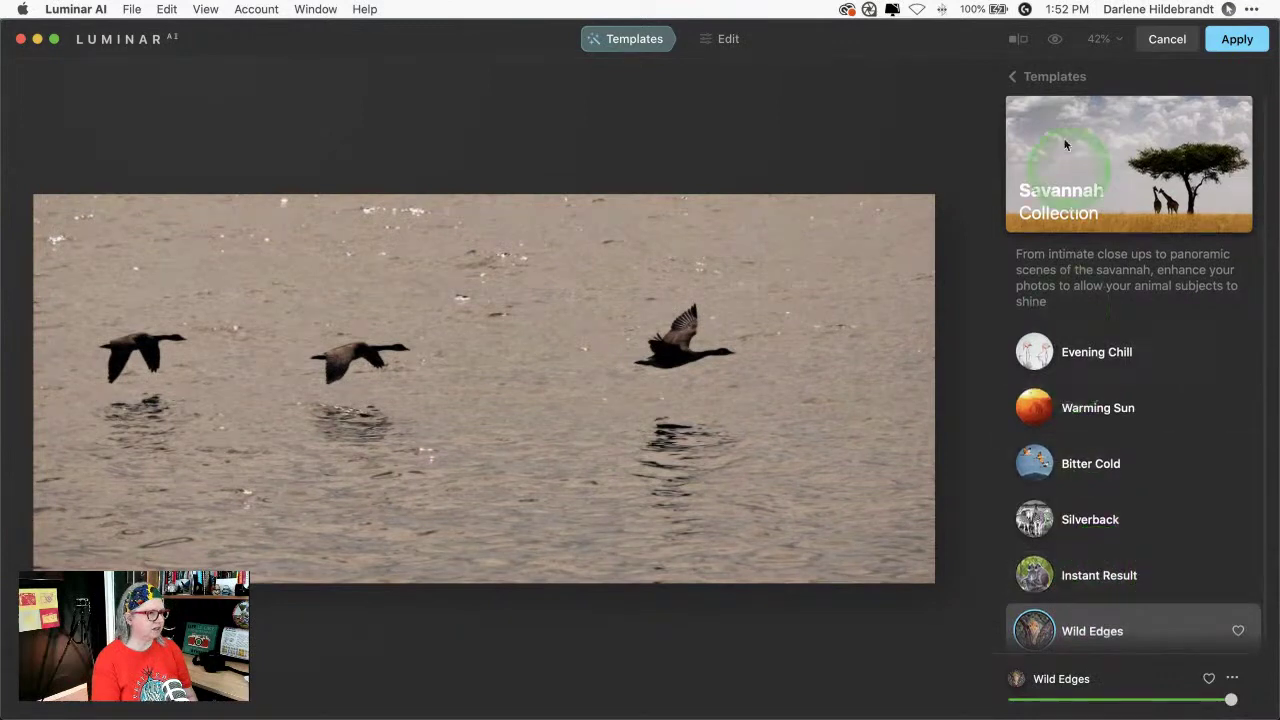
- Return to the Animal Friends collection, preview Natural and Night Creatures again, and apply the Park Life template
click(1051, 77)
click(1071, 186)
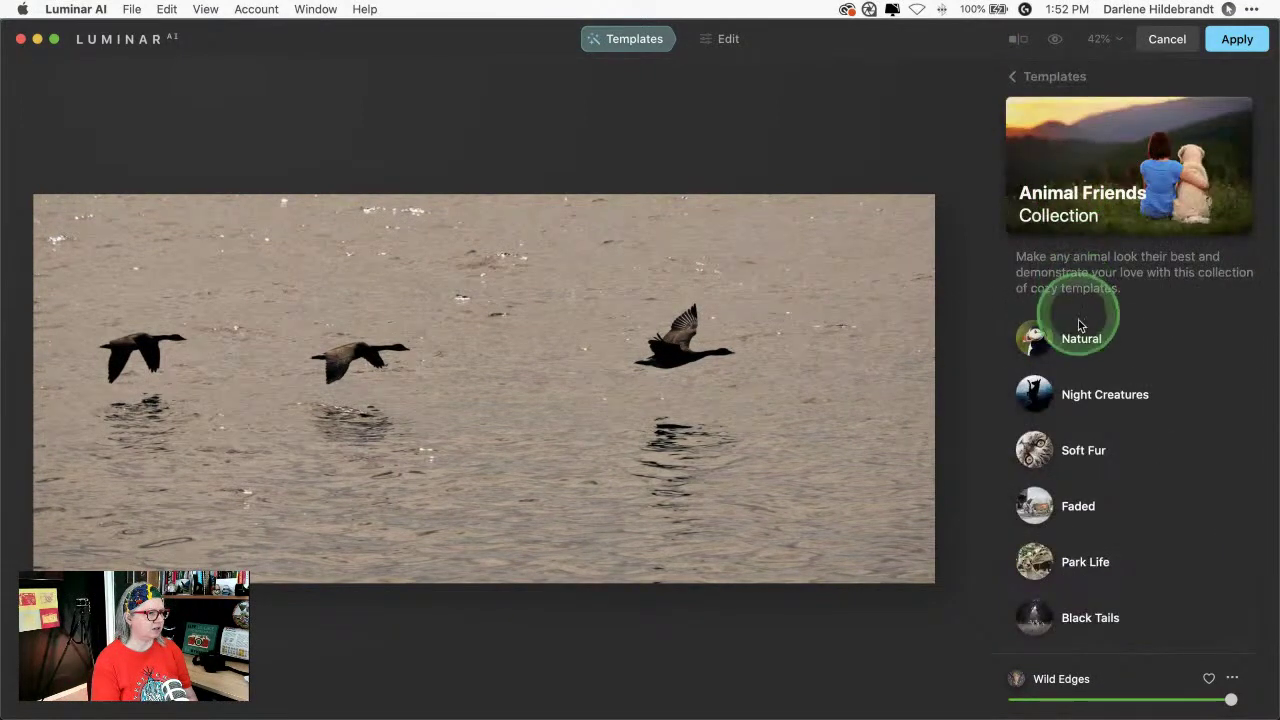
click(1075, 337)
click(1090, 388)
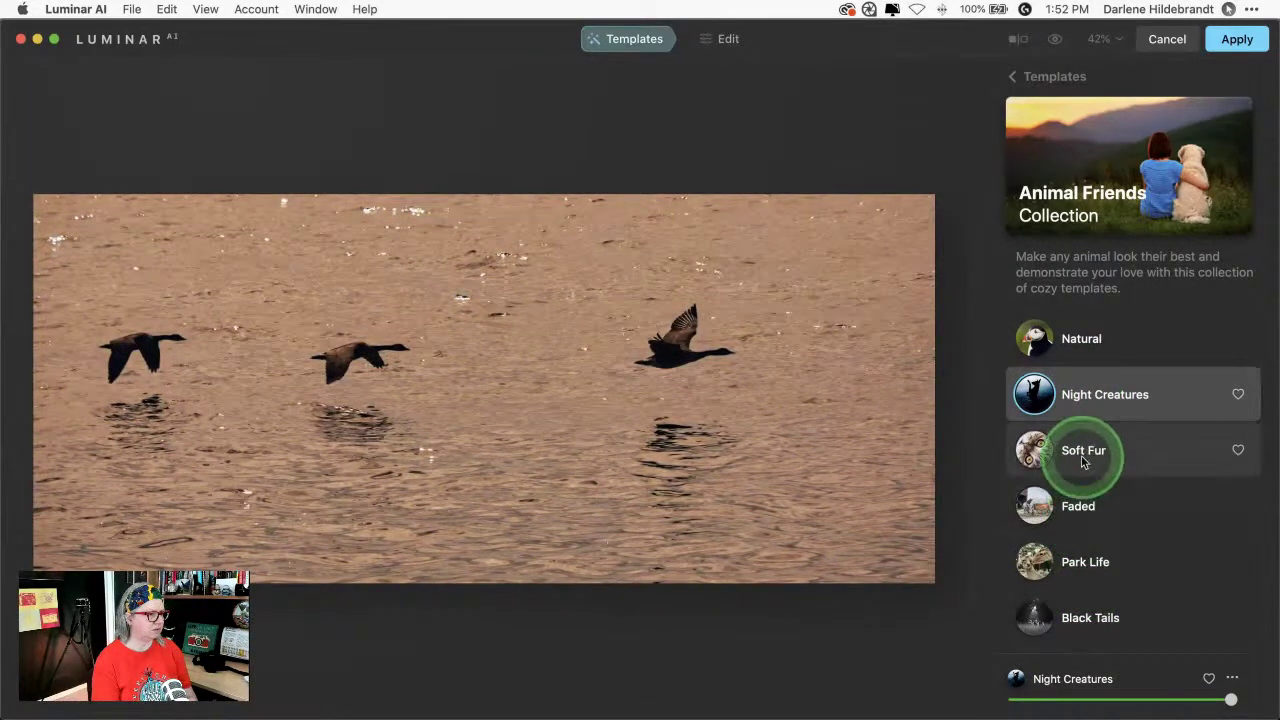
click(1085, 564)
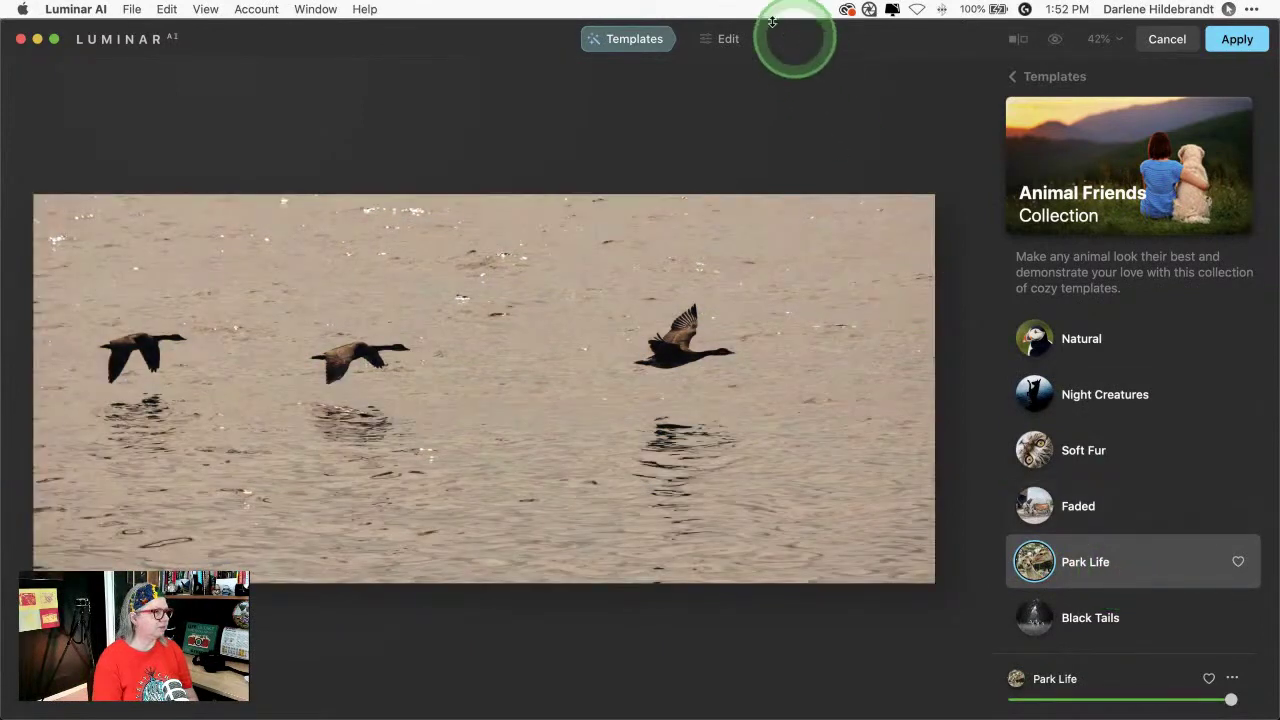
- Switch to manual editing and open the Light tool with its Blacks & Whites and Curves sections expanded
click(729, 40)
click(1090, 383)
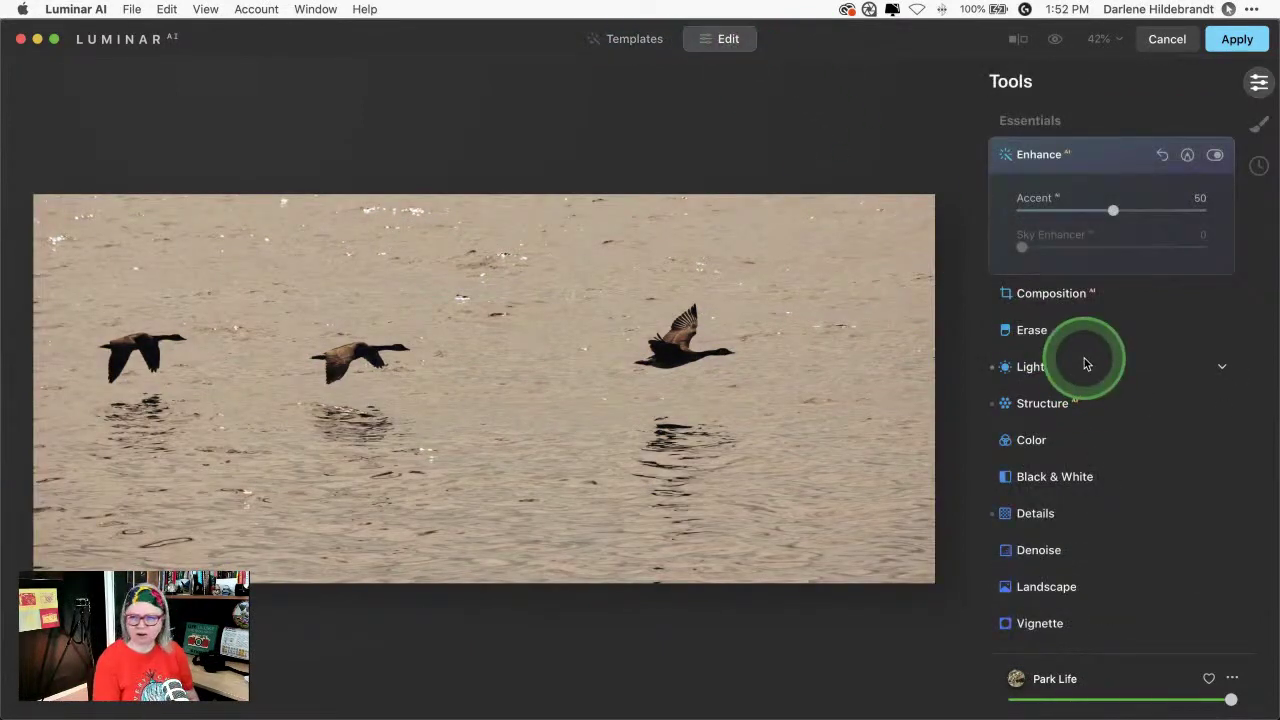
click(1056, 396)
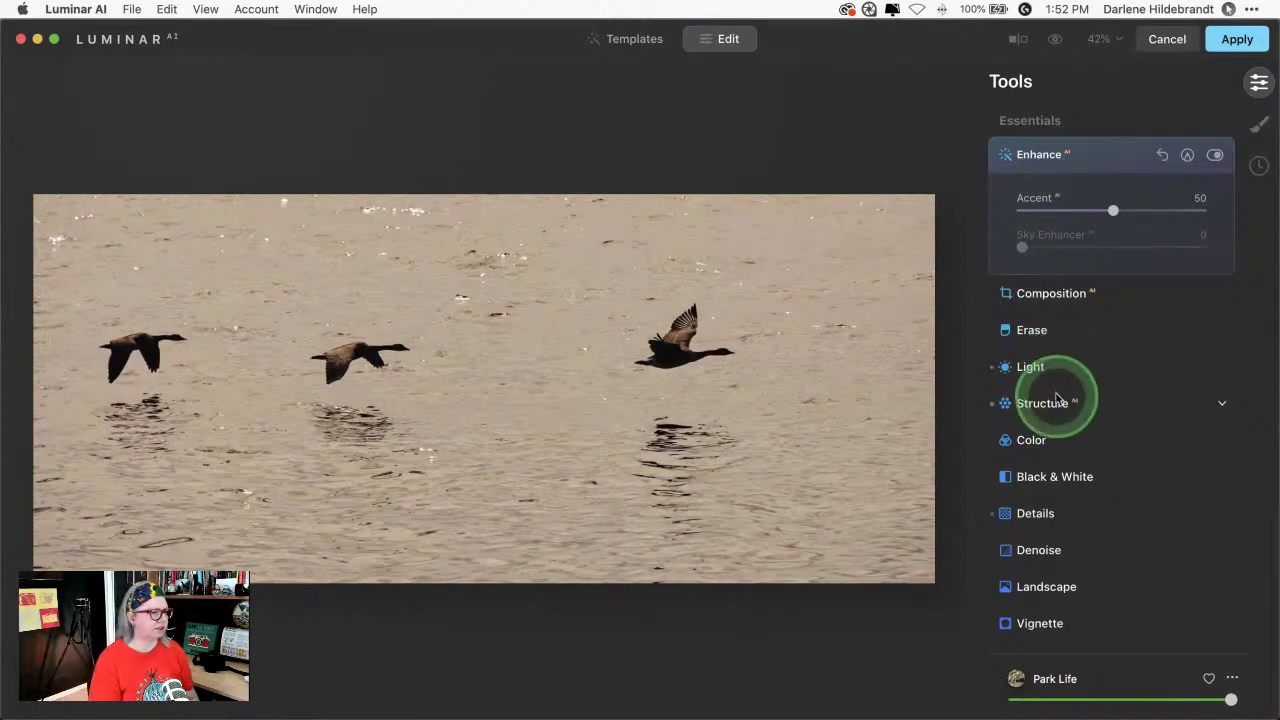
click(1050, 369)
click(1058, 390)
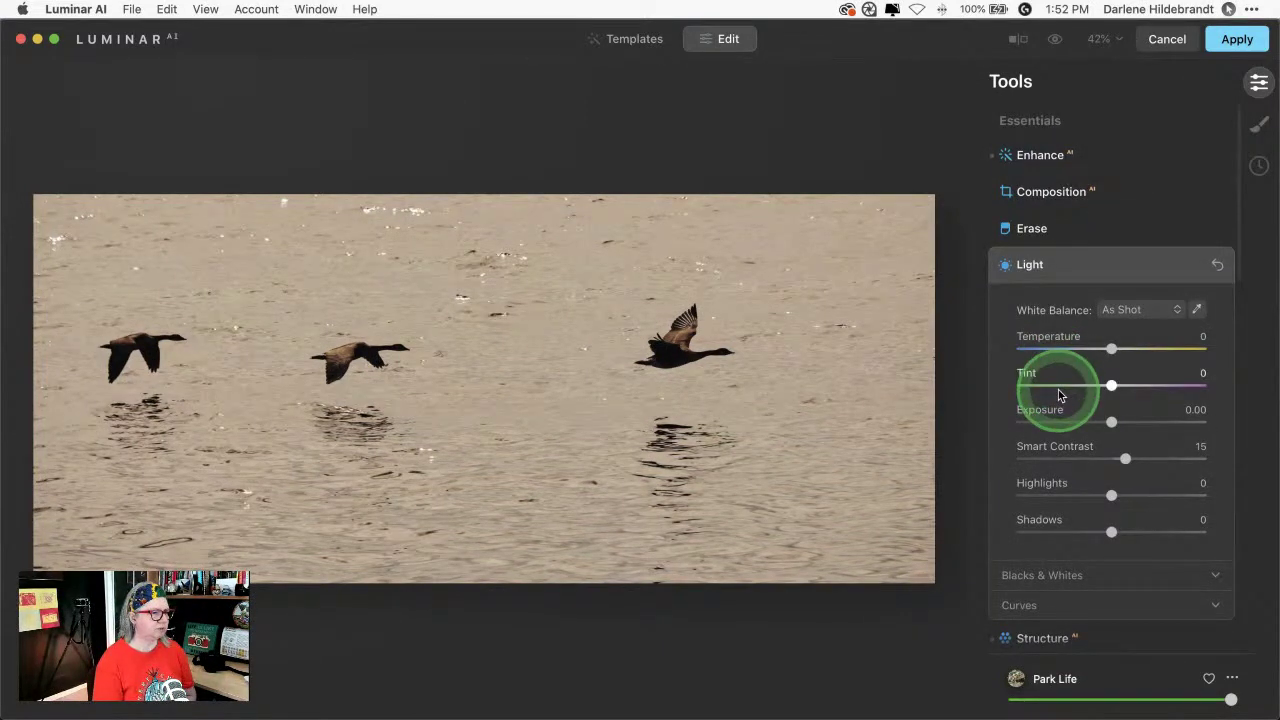
click(1052, 575)
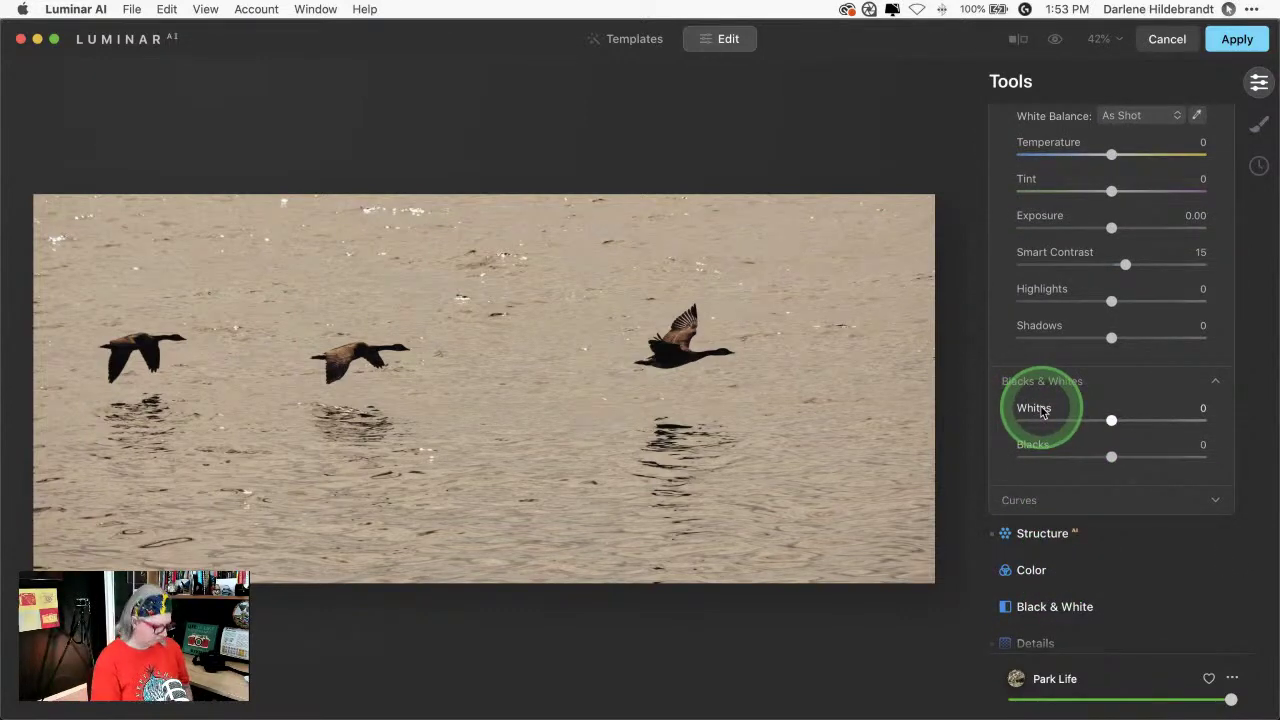
click(1040, 502)
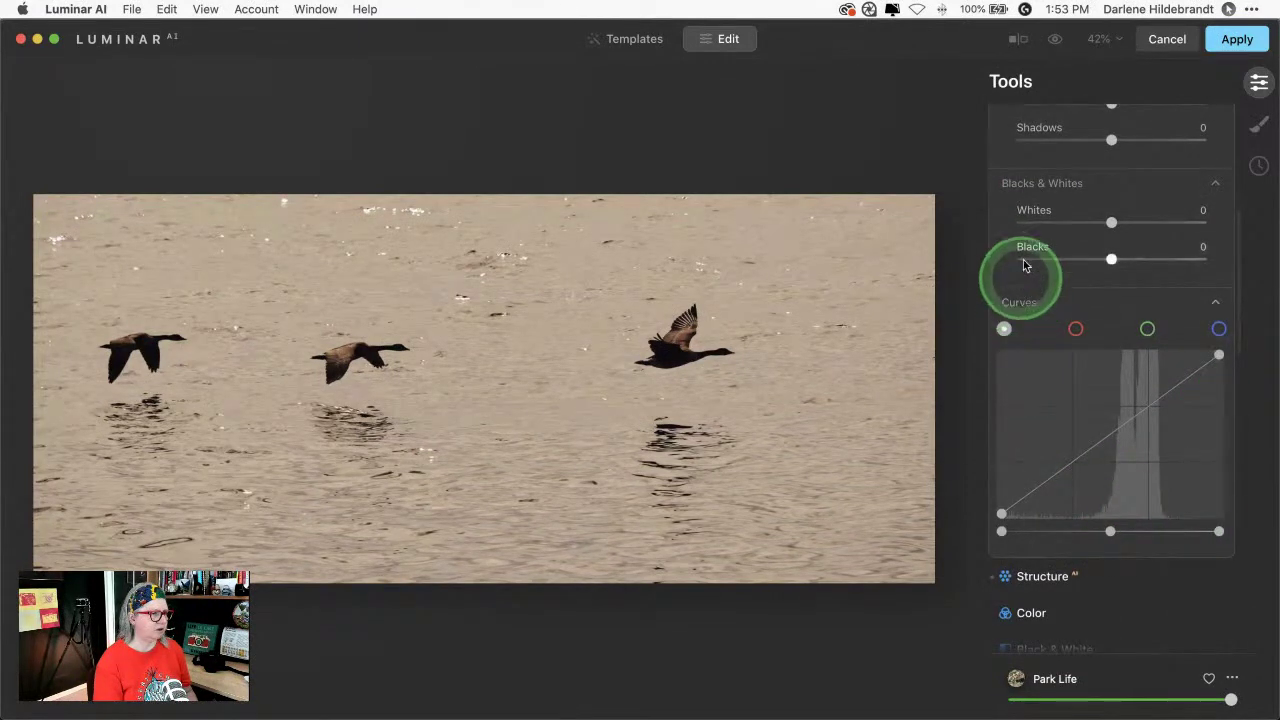
- Examine the Light tool's adjustments, collapsing and re-expanding the Blacks & Whites and Curves sections
scroll(1024, 238, up, 2)
scroll(1024, 232, up, 4)
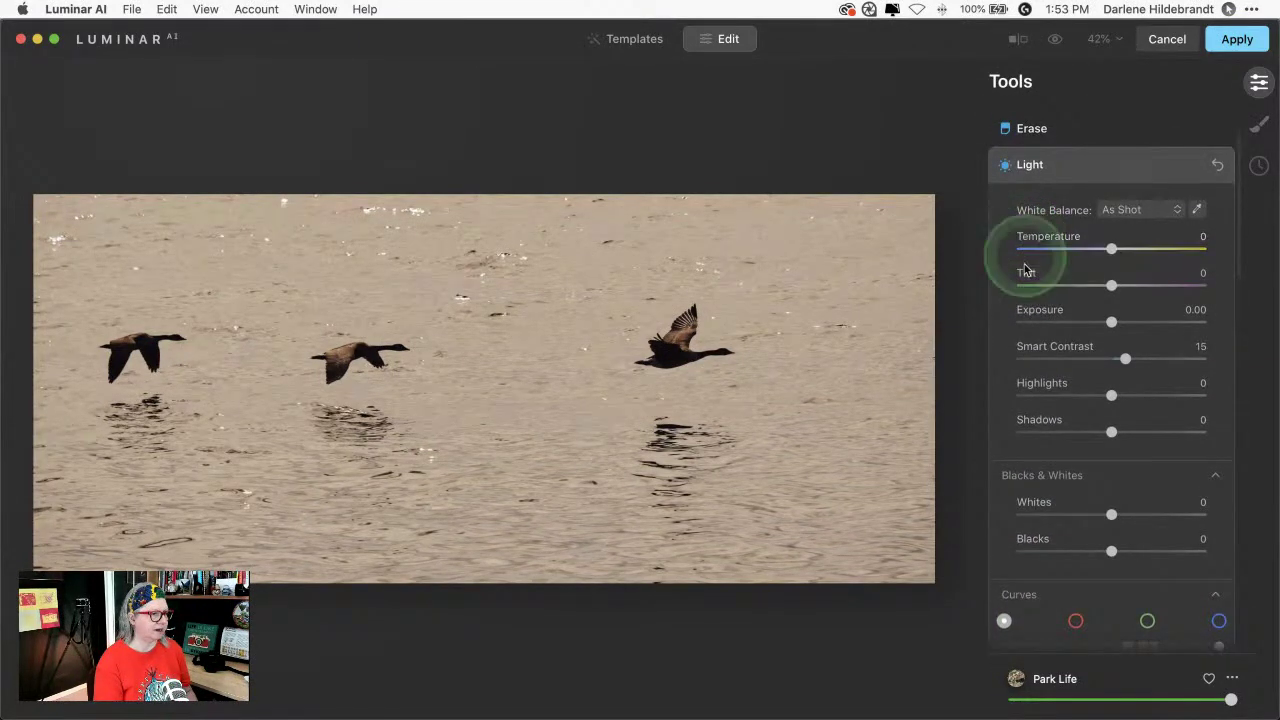
scroll(1025, 270, down, 3)
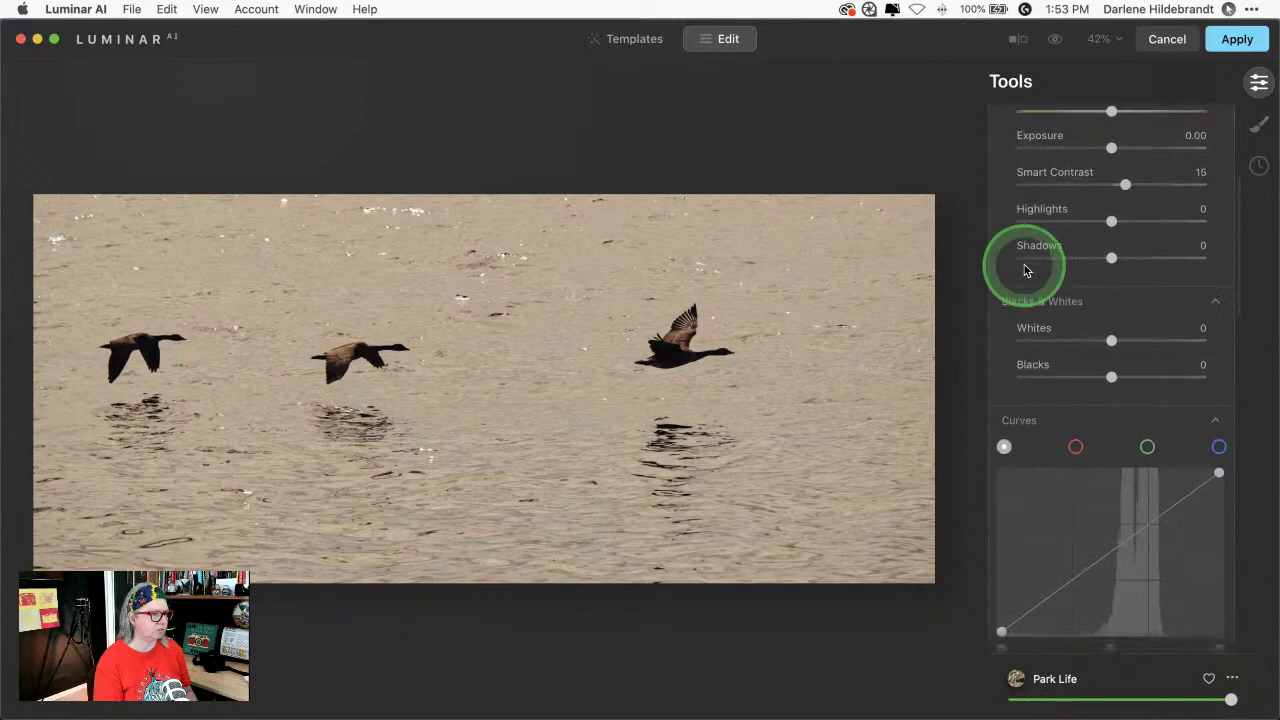
click(1066, 306)
scroll(1035, 318, up, 2)
click(1016, 396)
scroll(1071, 366, up, 2)
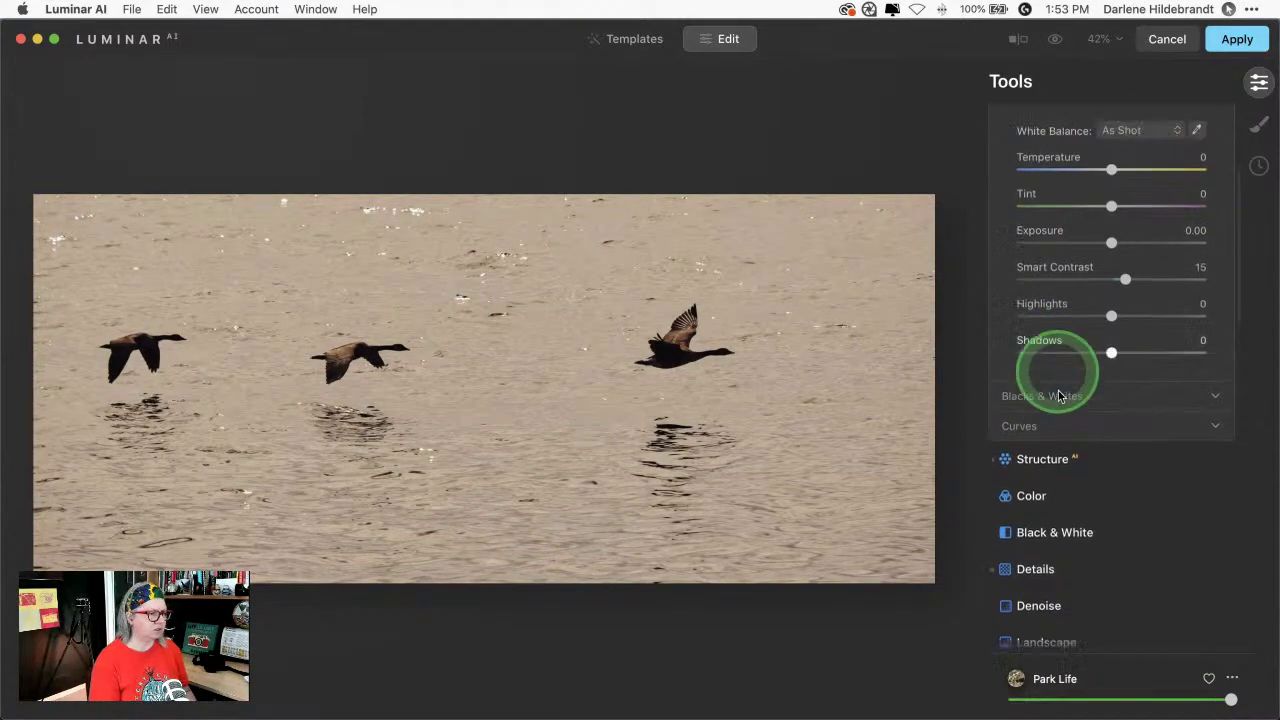
click(1040, 433)
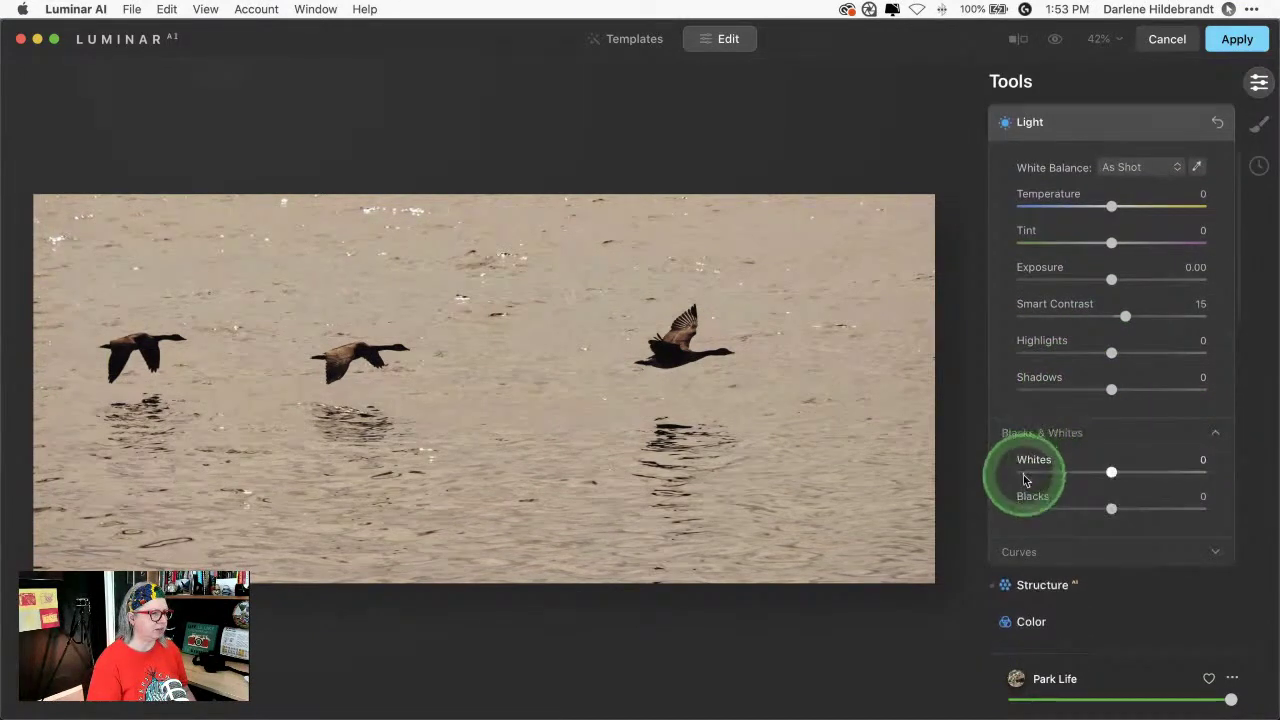
click(1016, 552)
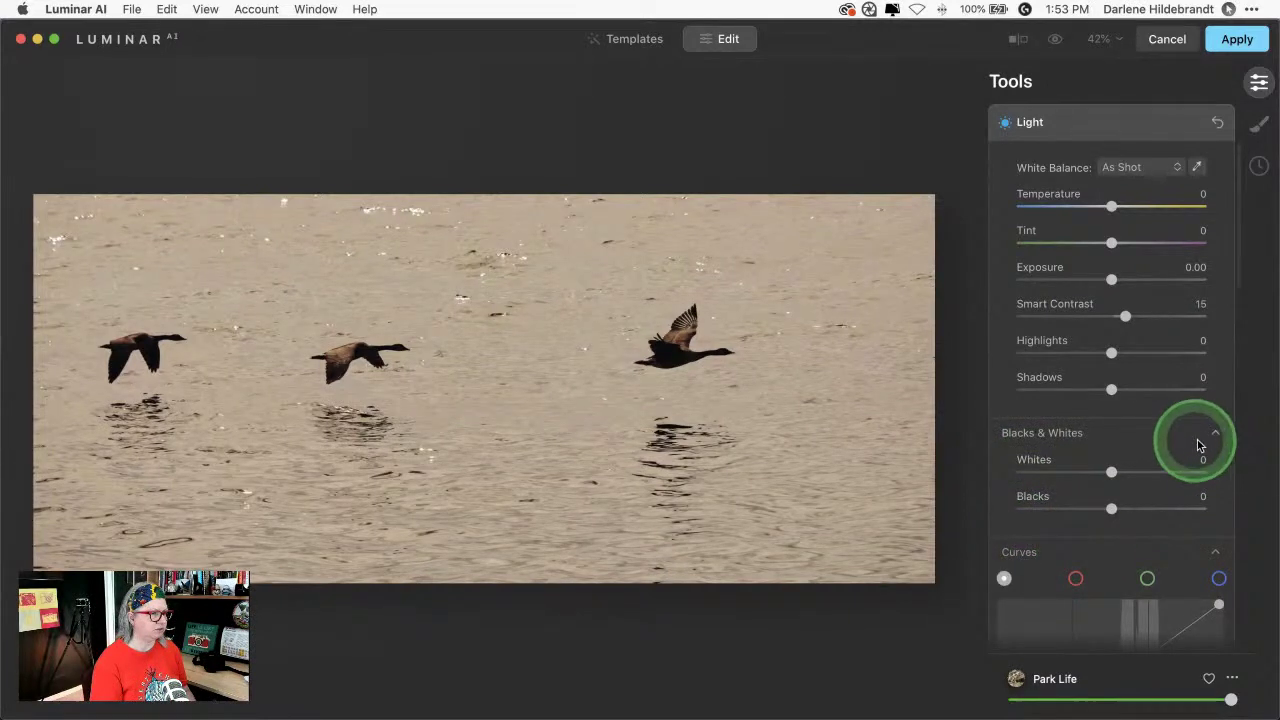
- Display the histogram and turn on the clipping indicators for the birds photo
scroll(1105, 484, down, 5)
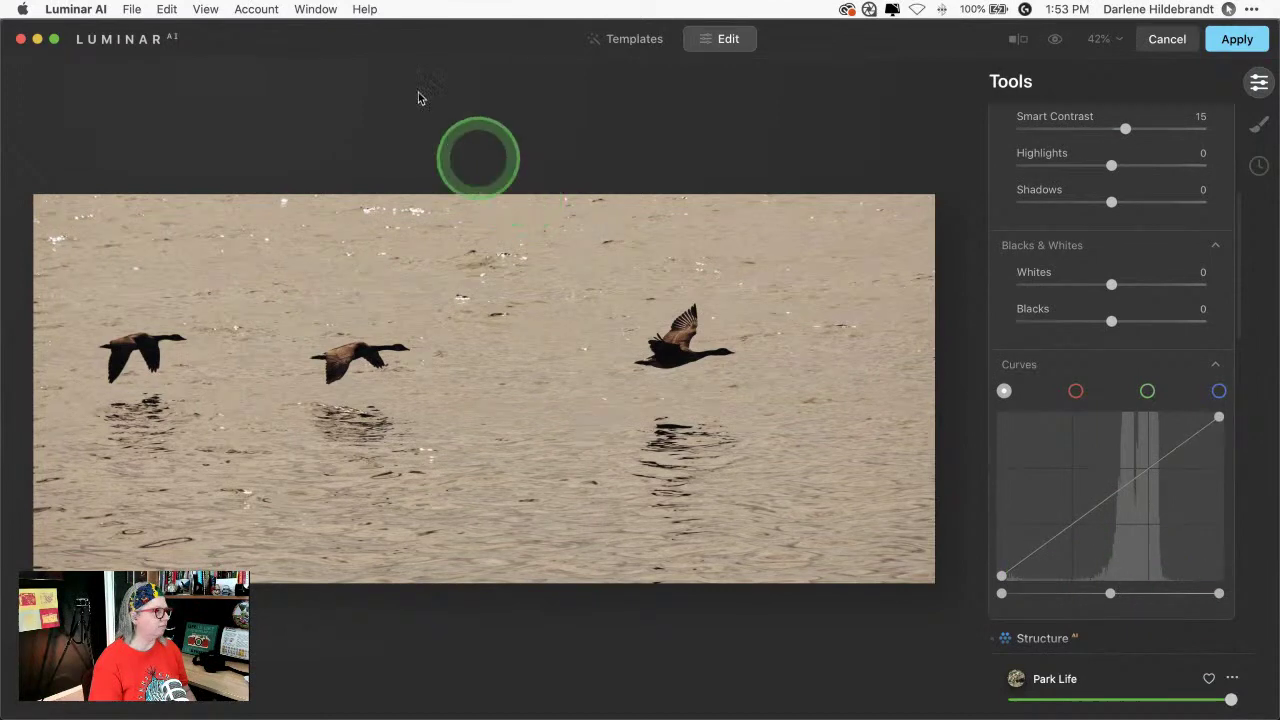
click(203, 8)
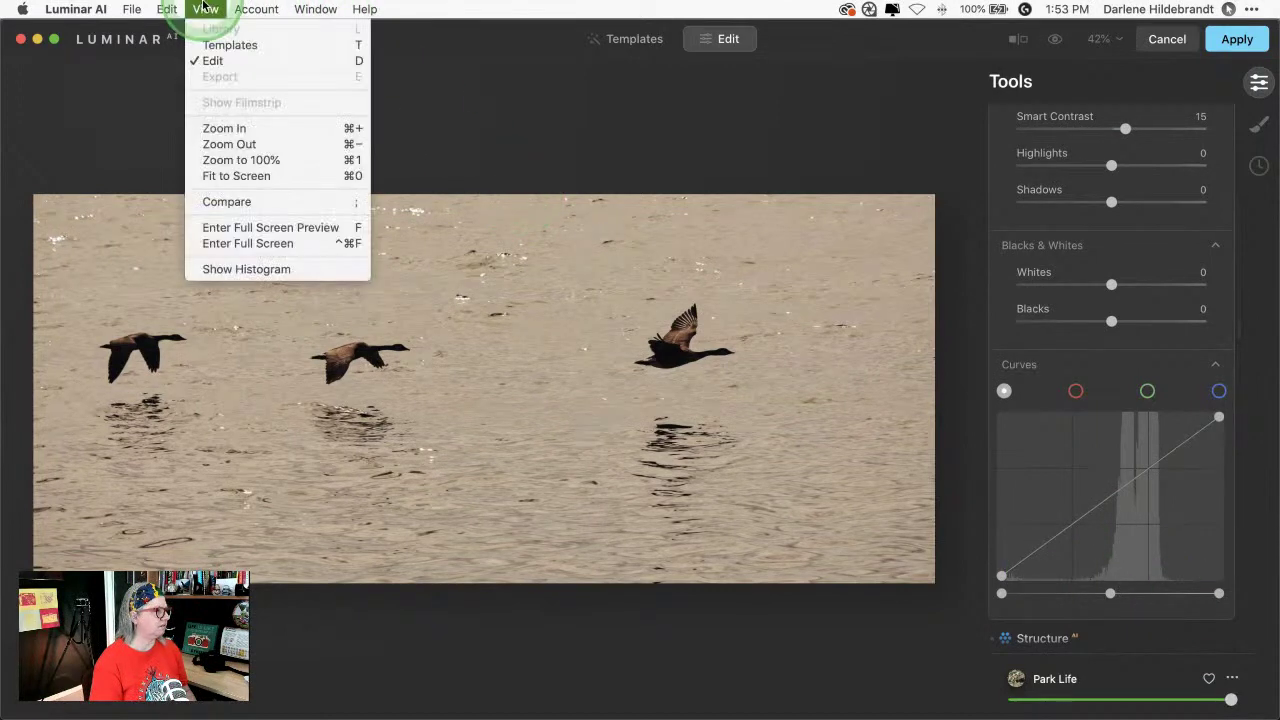
click(232, 268)
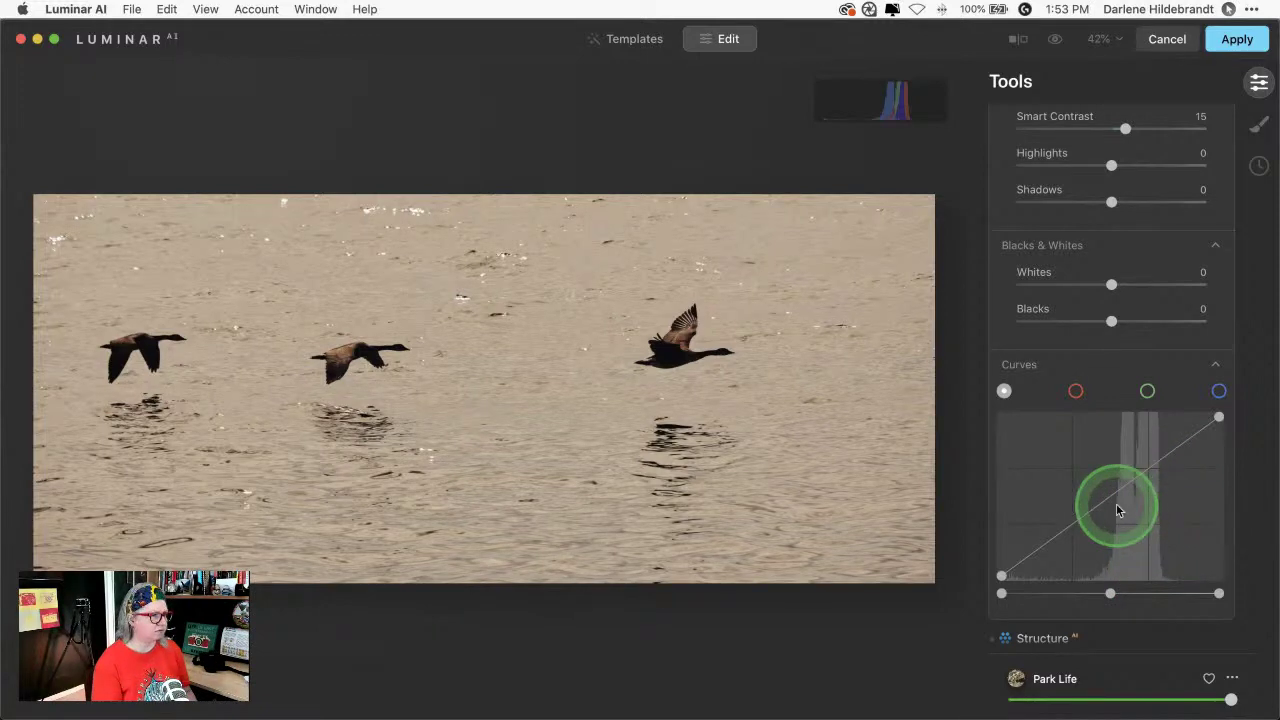
key(j)
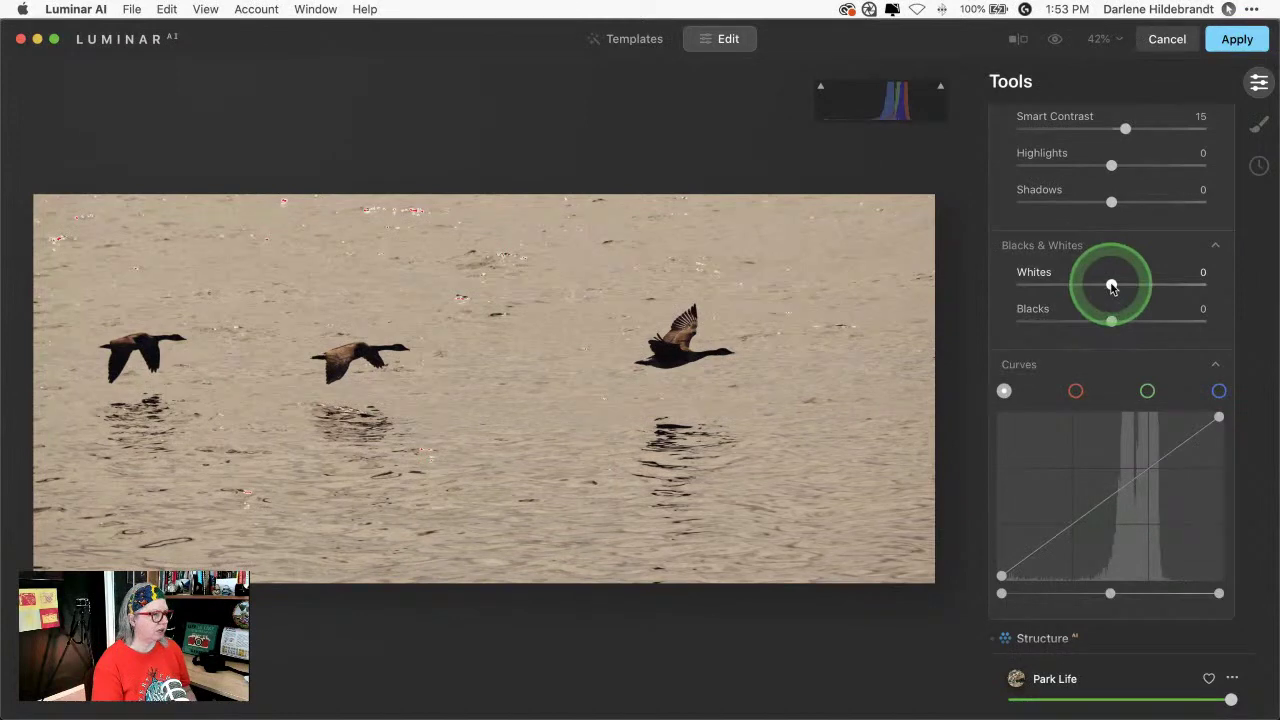
- Try Whites at 45 and Blacks at -100 in the Light tool, and reset both to 0
drag(1112, 287, 1003, 317)
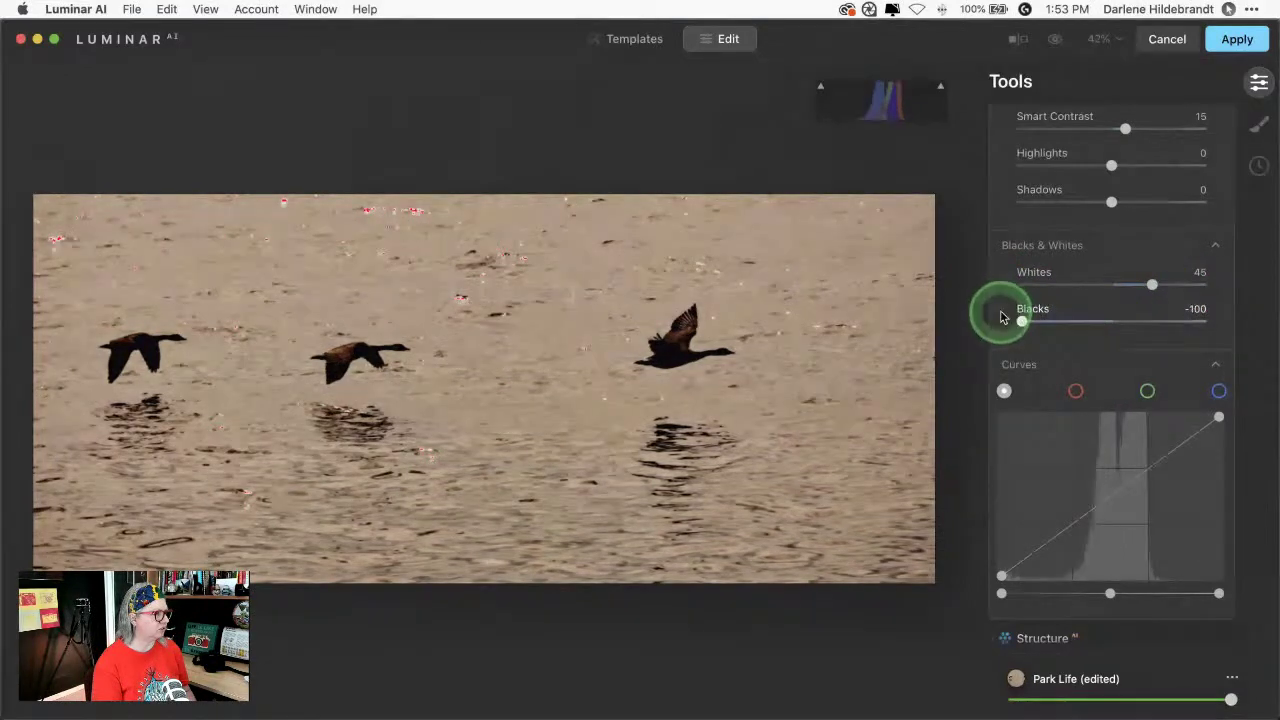
double_click(1023, 321)
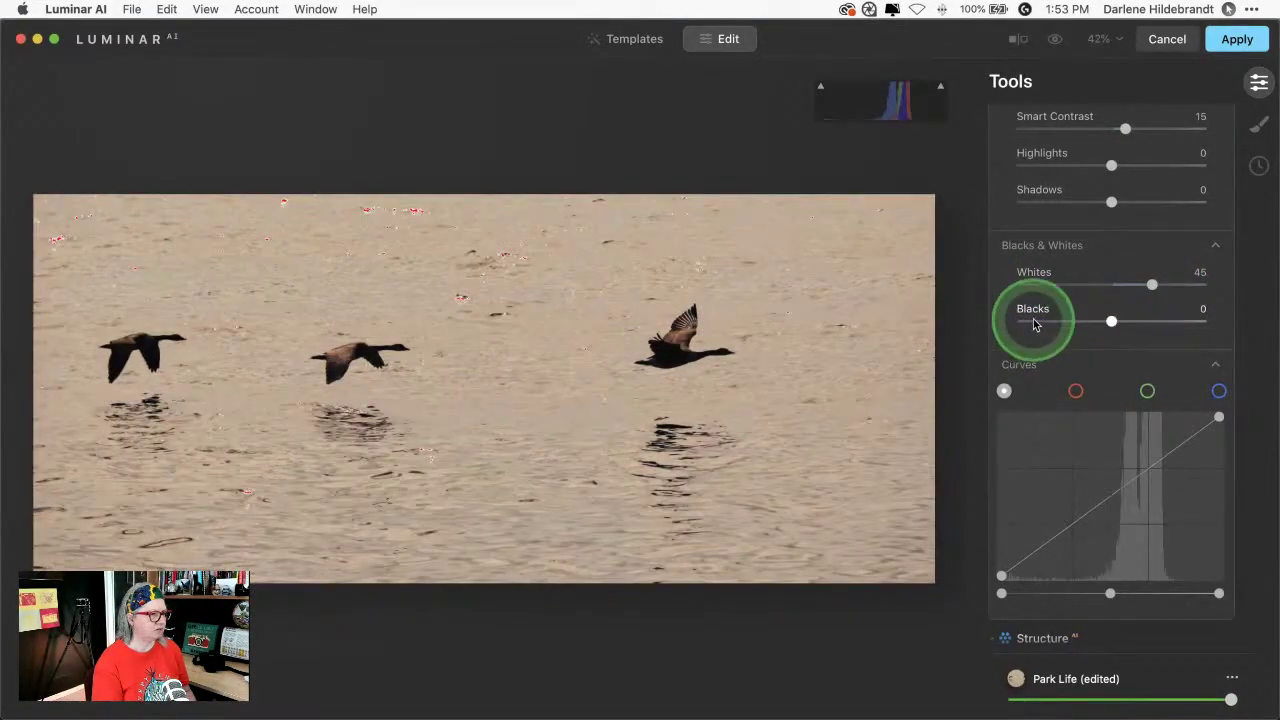
double_click(1140, 287)
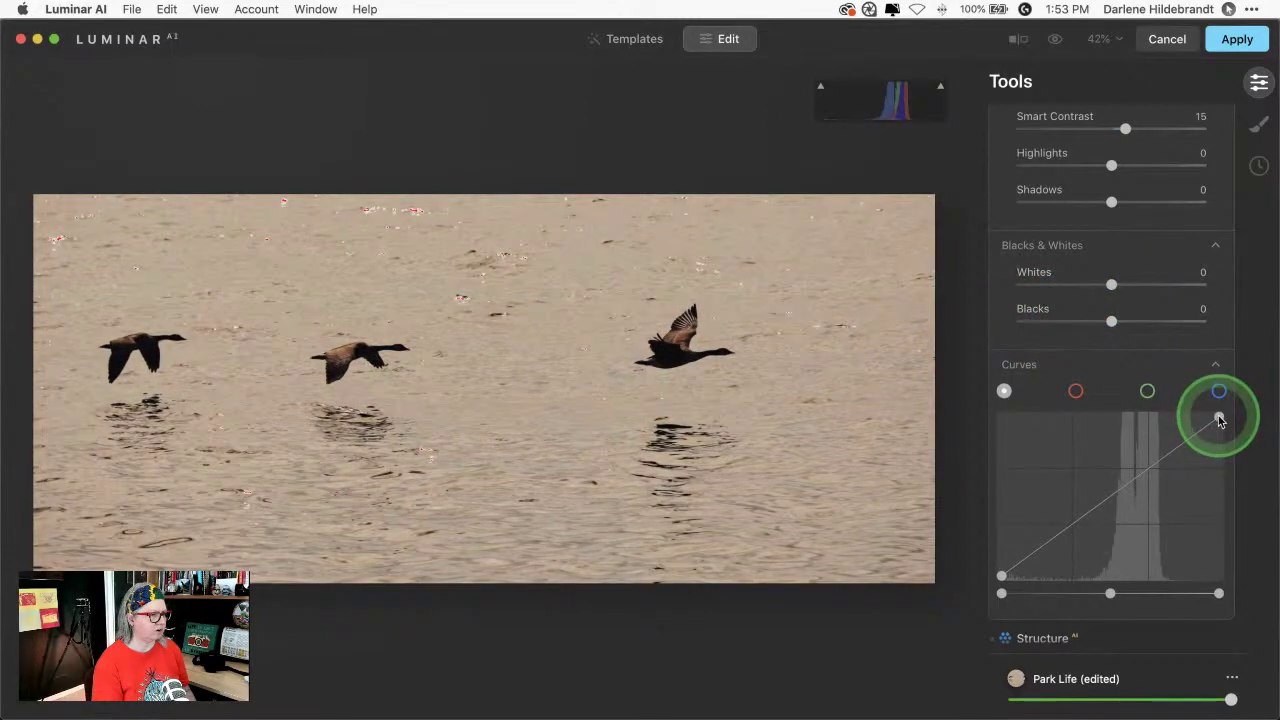
- Pull the white point of the RGB curve slightly inwards, keeping the black point near its corner, and fine-tune the highlight clipping
drag(1219, 417, 1186, 414)
click(1002, 595)
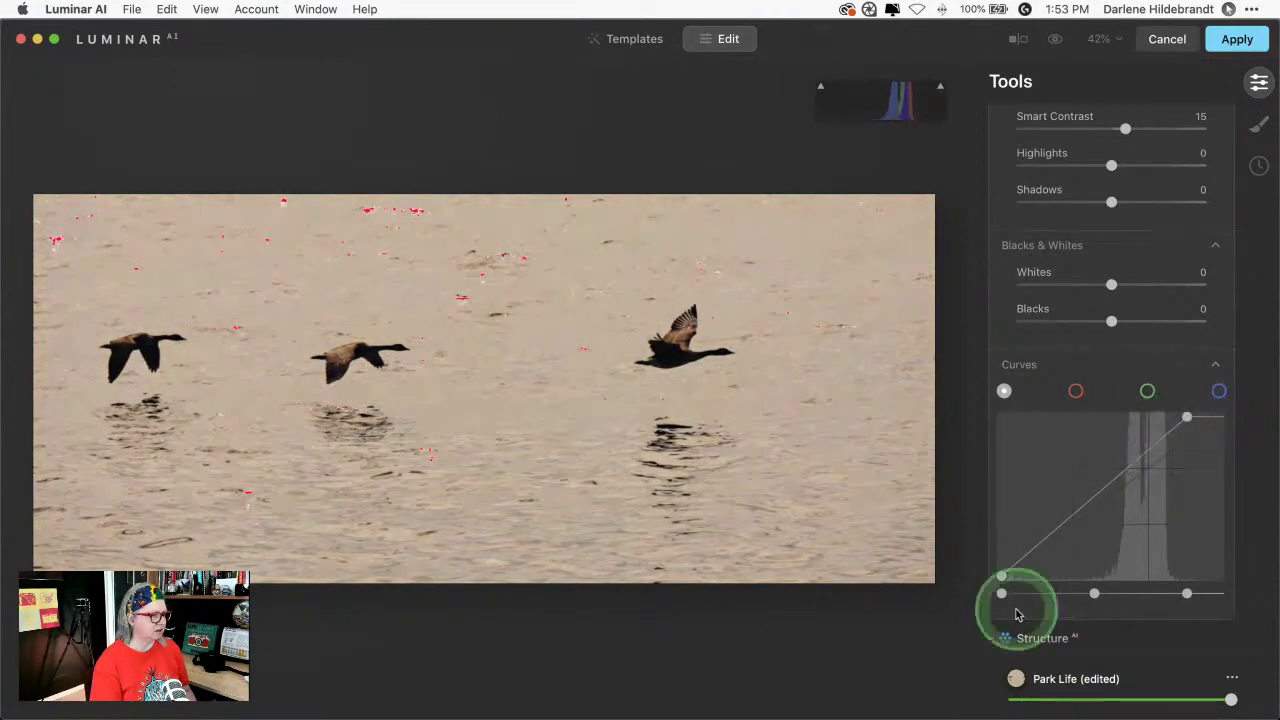
mouse_move(1002, 597)
mouse_down()
mouse_move(1121, 603)
mouse_move(1002, 594)
mouse_up()
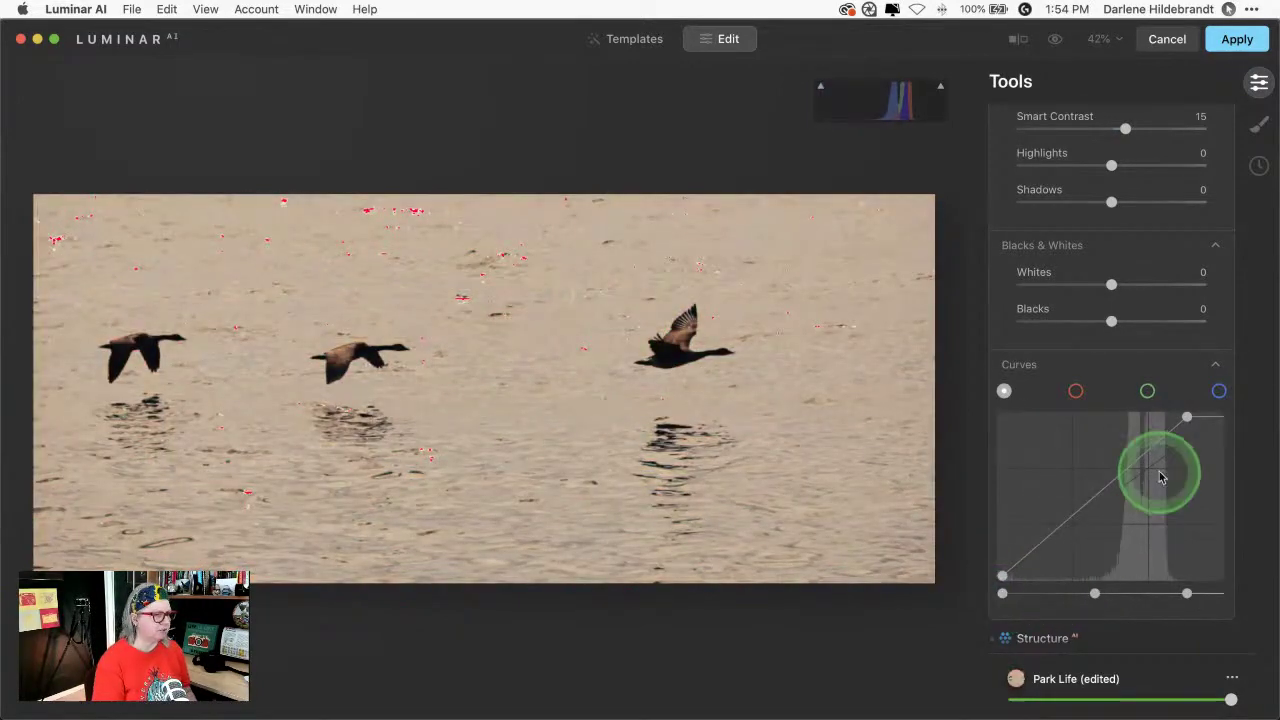
mouse_move(1189, 598)
mouse_down()
mouse_move(1169, 591)
mouse_move(1190, 594)
mouse_up()
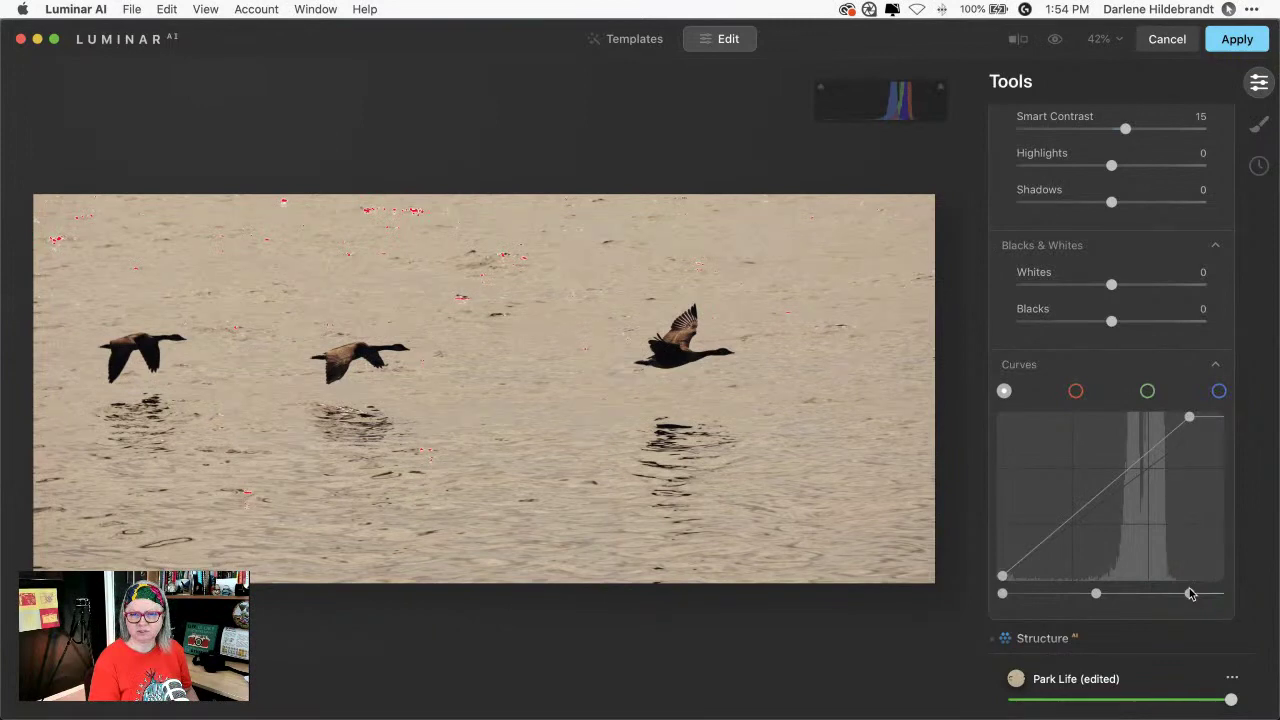
drag(1190, 594, 1195, 593)
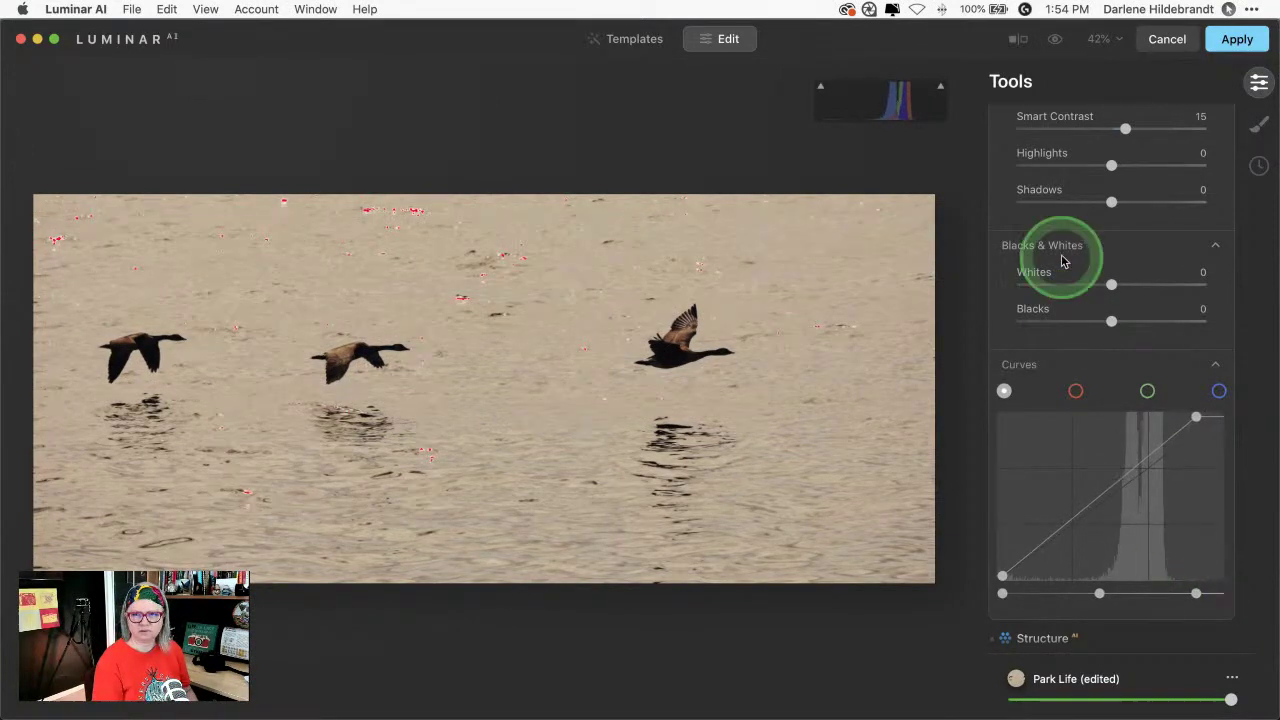
- Raise Smart Contrast to 23 in the Light tool and collapse the tool
scroll(1010, 165, up, 7)
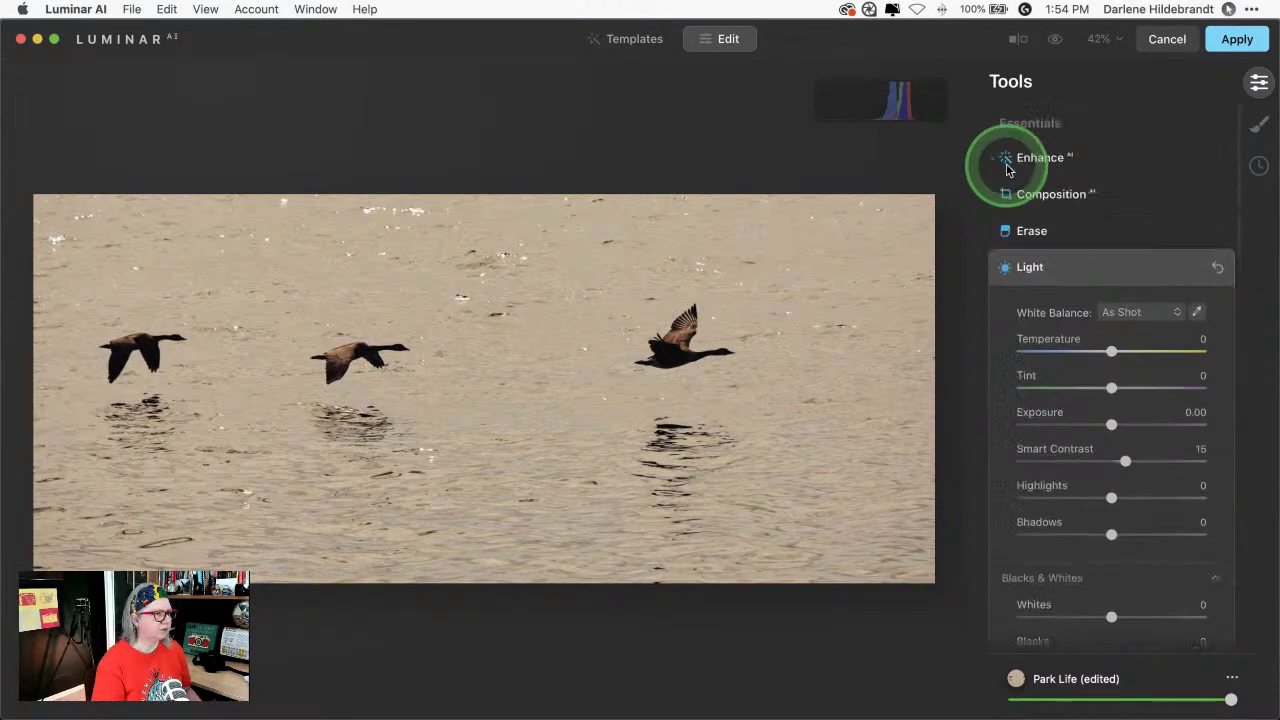
drag(1123, 457, 1131, 455)
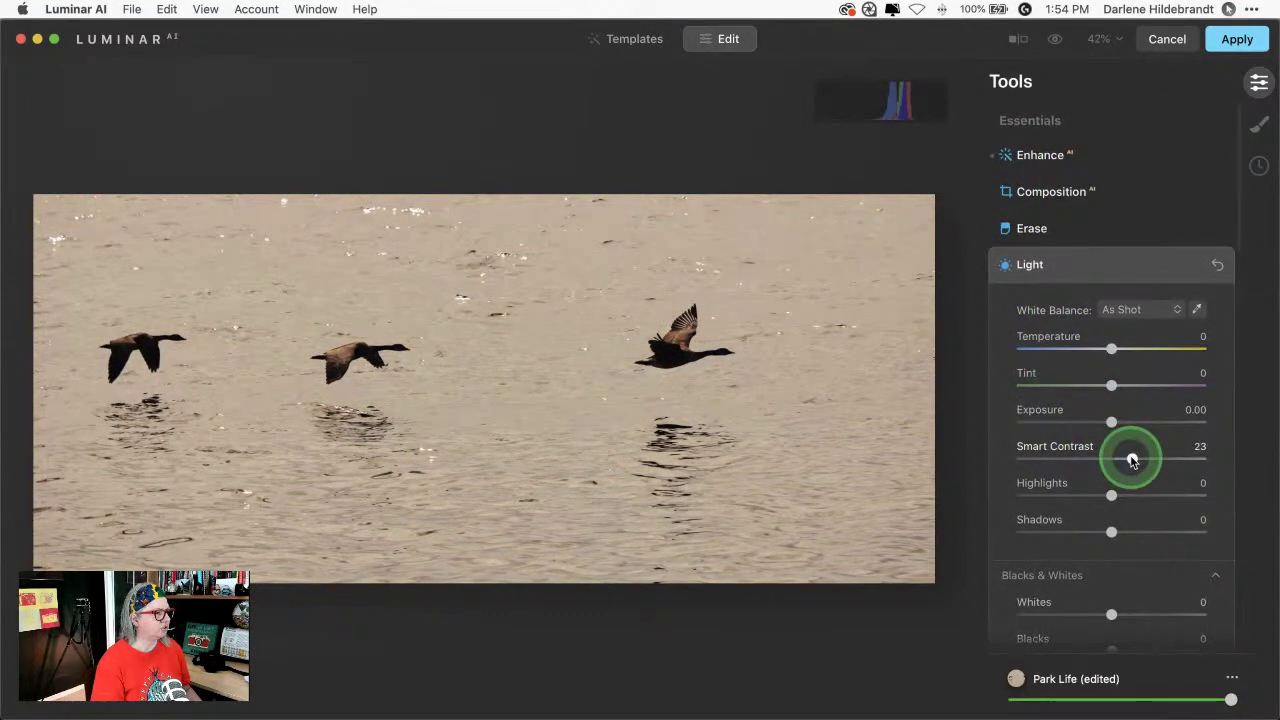
click(1088, 269)
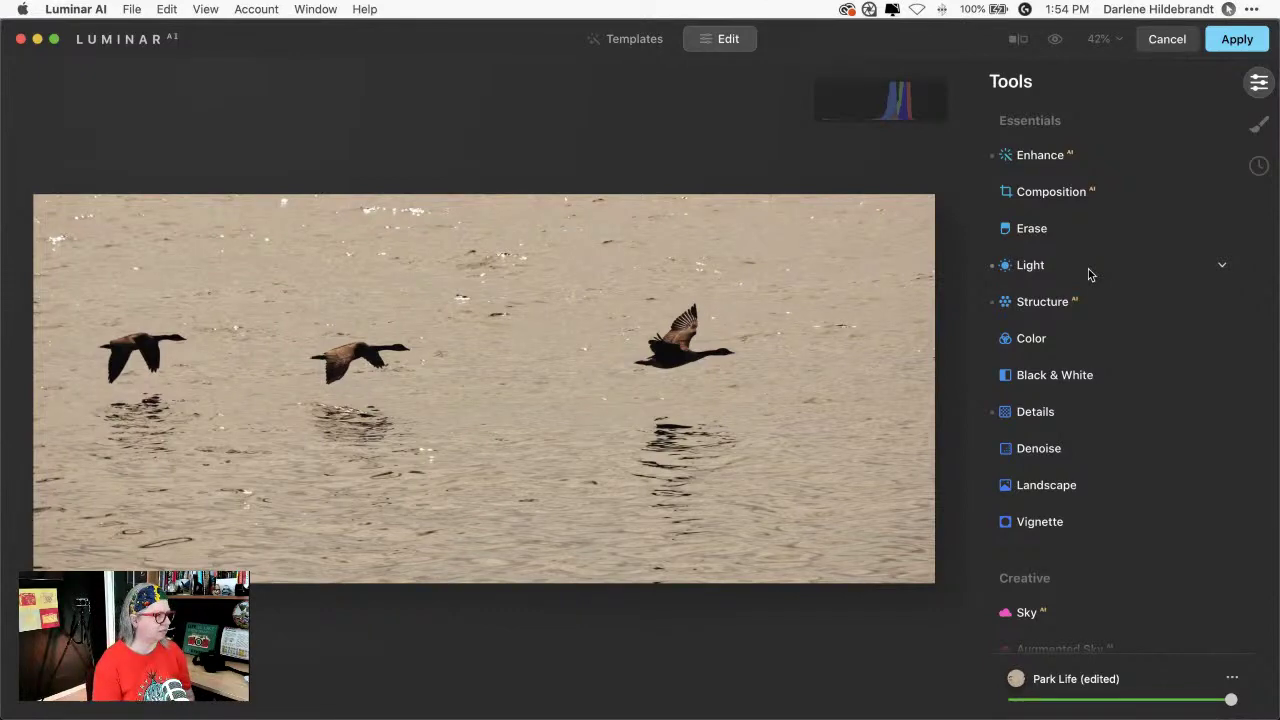
- Examine the Sky AI tool's options for the birds photo and collapse the tool without choosing a sky
scroll(1088, 269, down, 5)
click(1030, 422)
click(1040, 382)
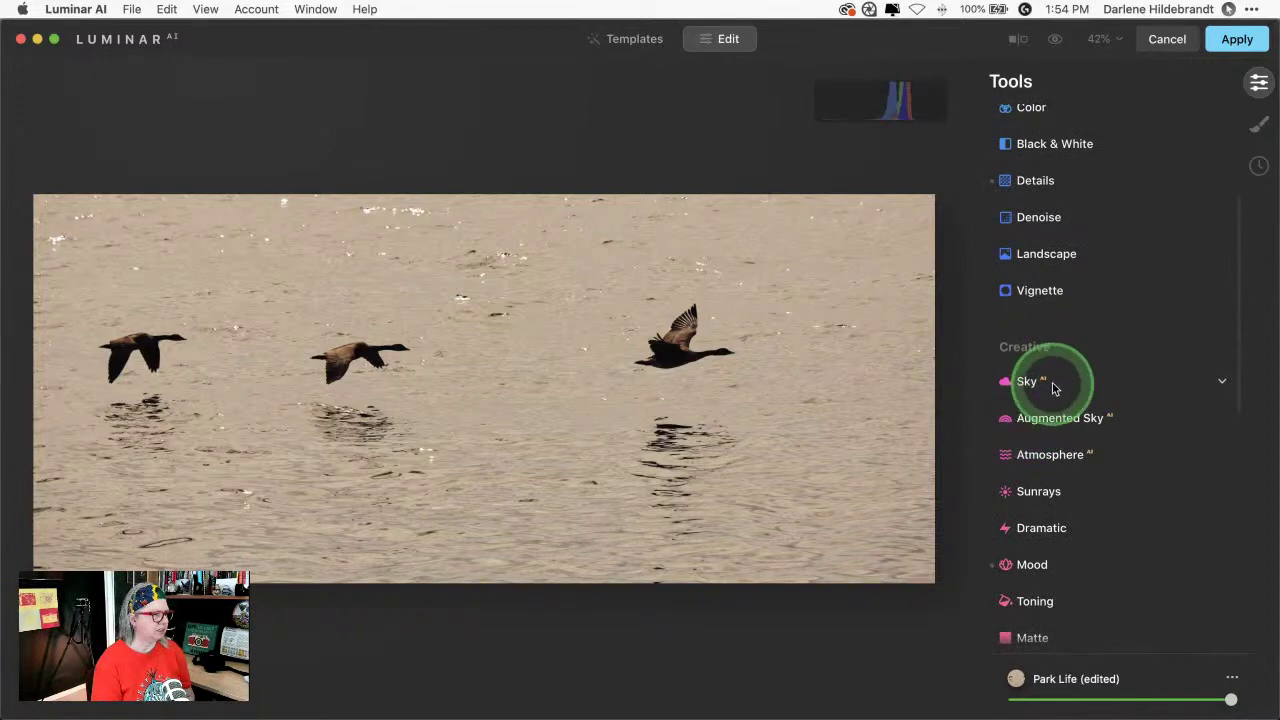
click(1050, 452)
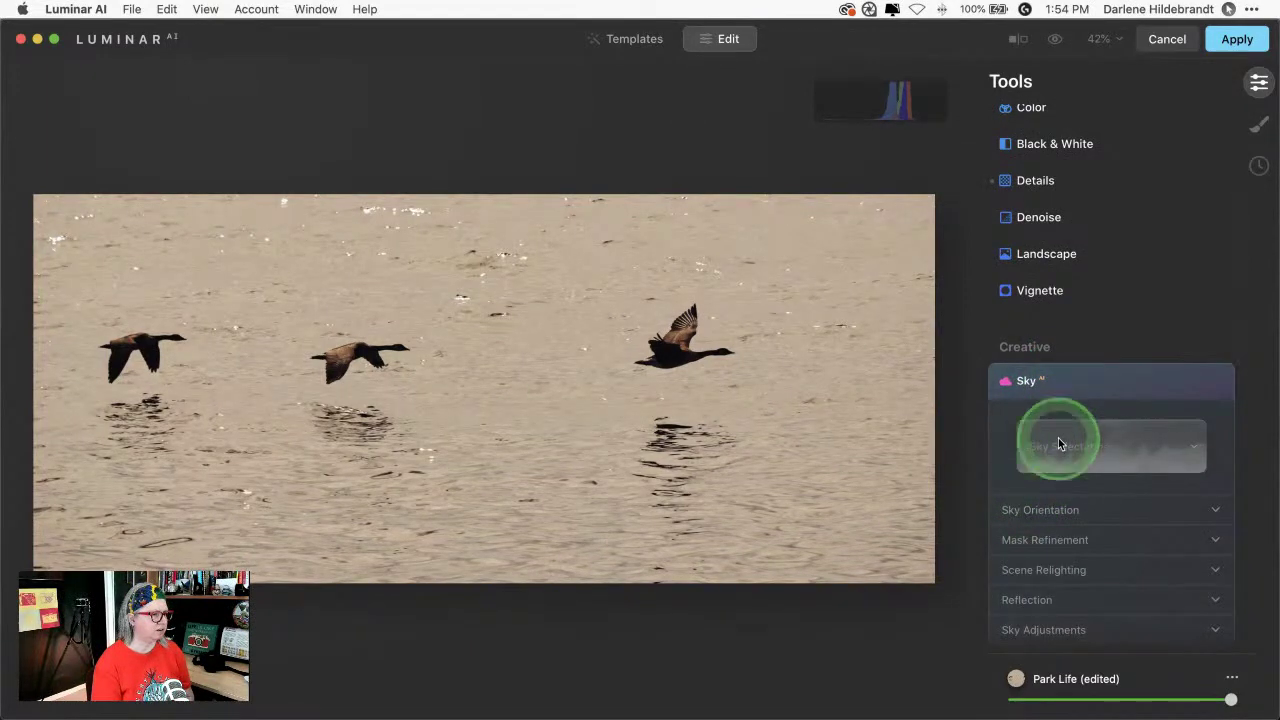
click(1080, 383)
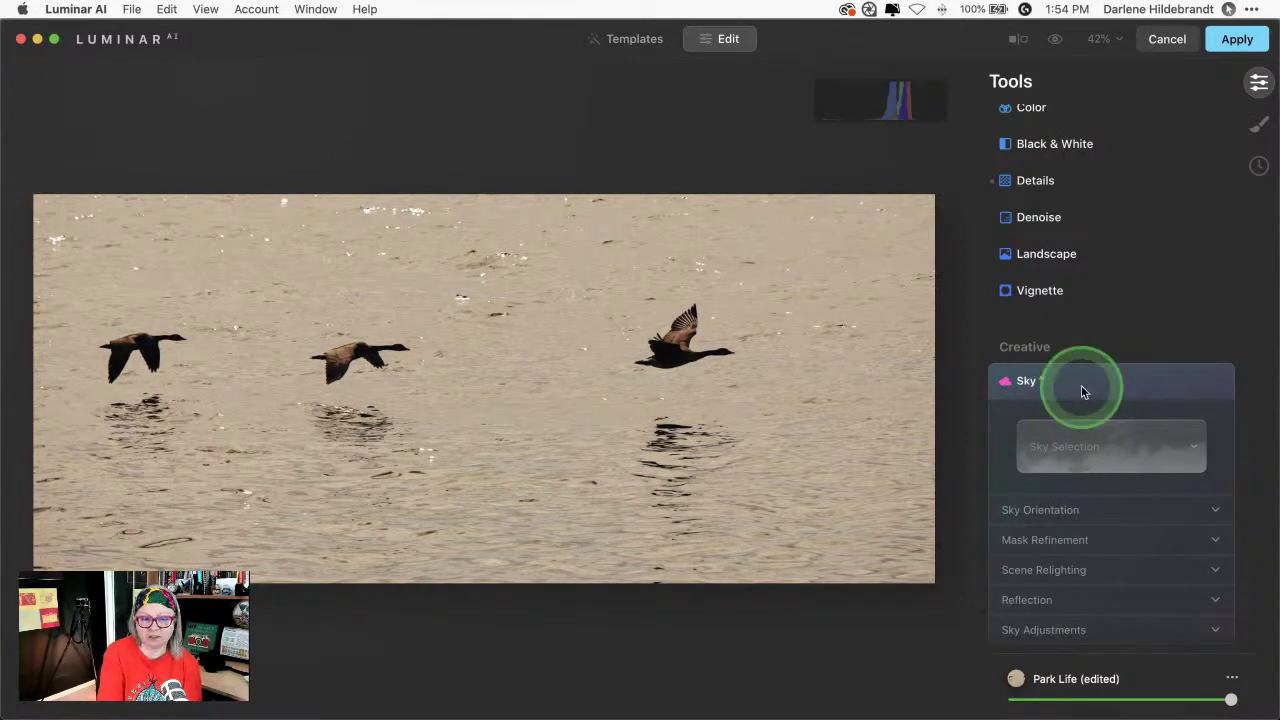
click(1039, 428)
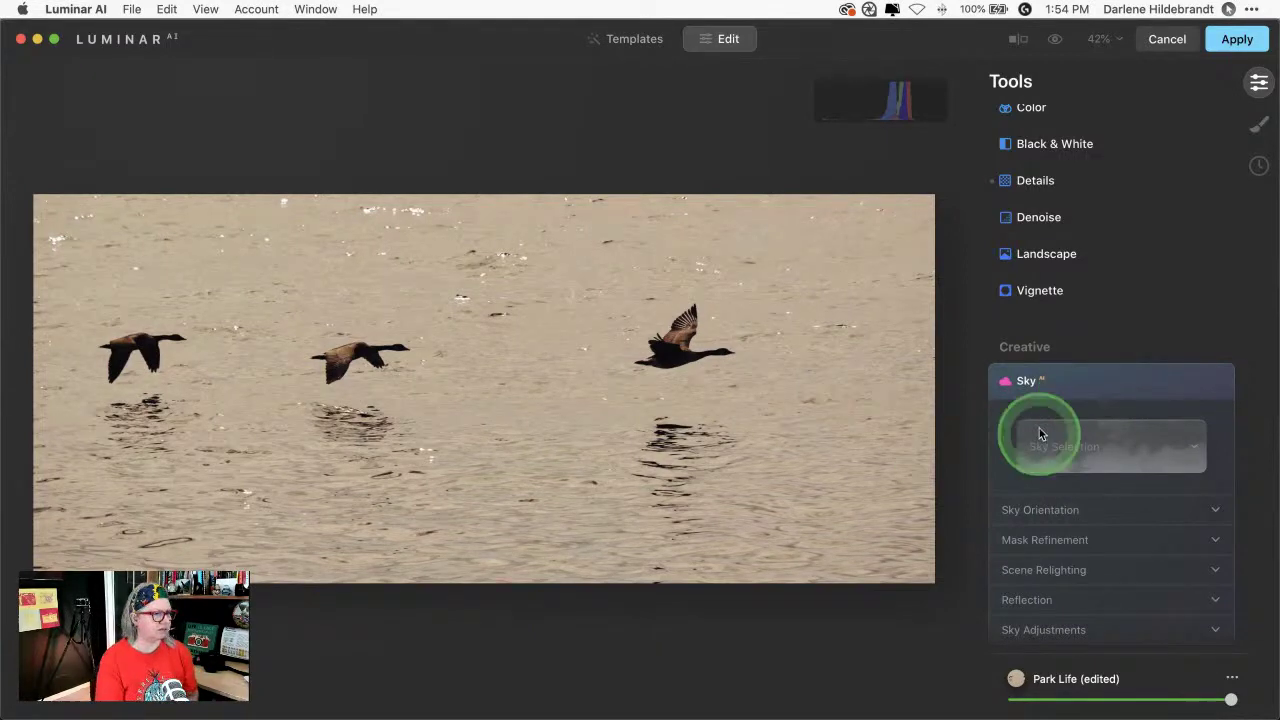
click(1086, 386)
- Increase the Accent AI amount in the Enhance tool and collapse the tool
scroll(1089, 383, up, 5)
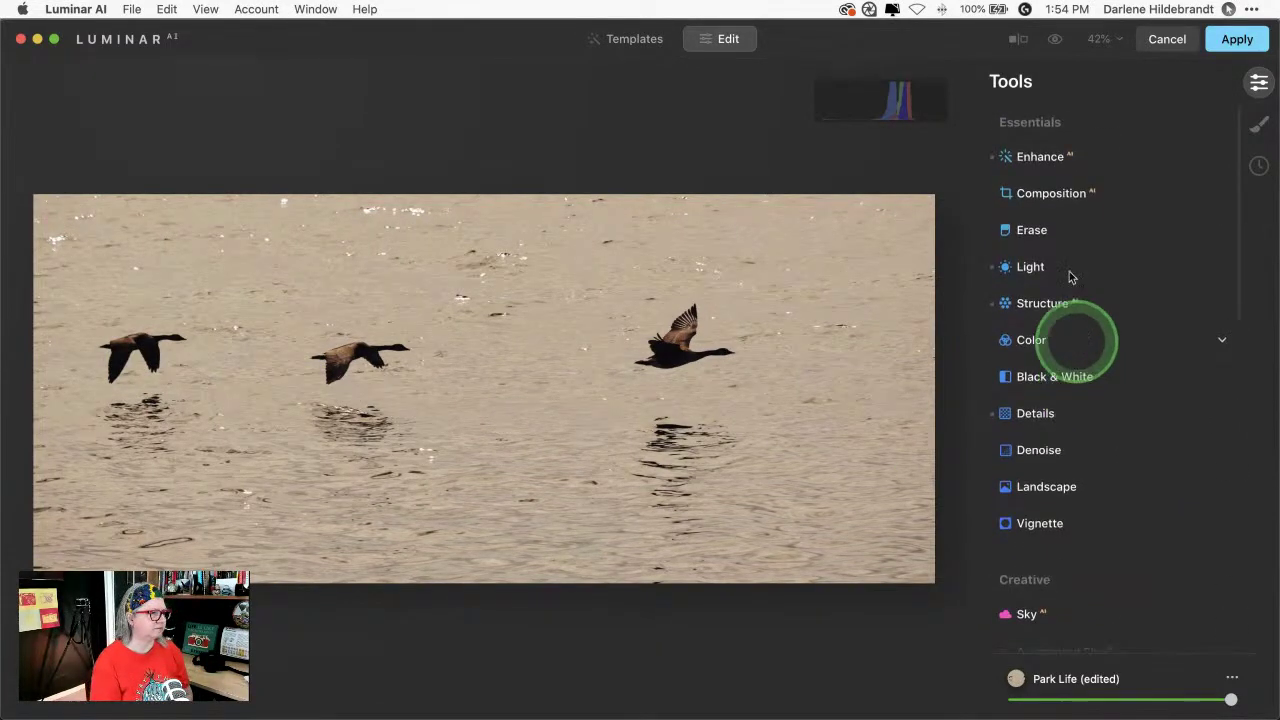
click(1040, 154)
click(1113, 211)
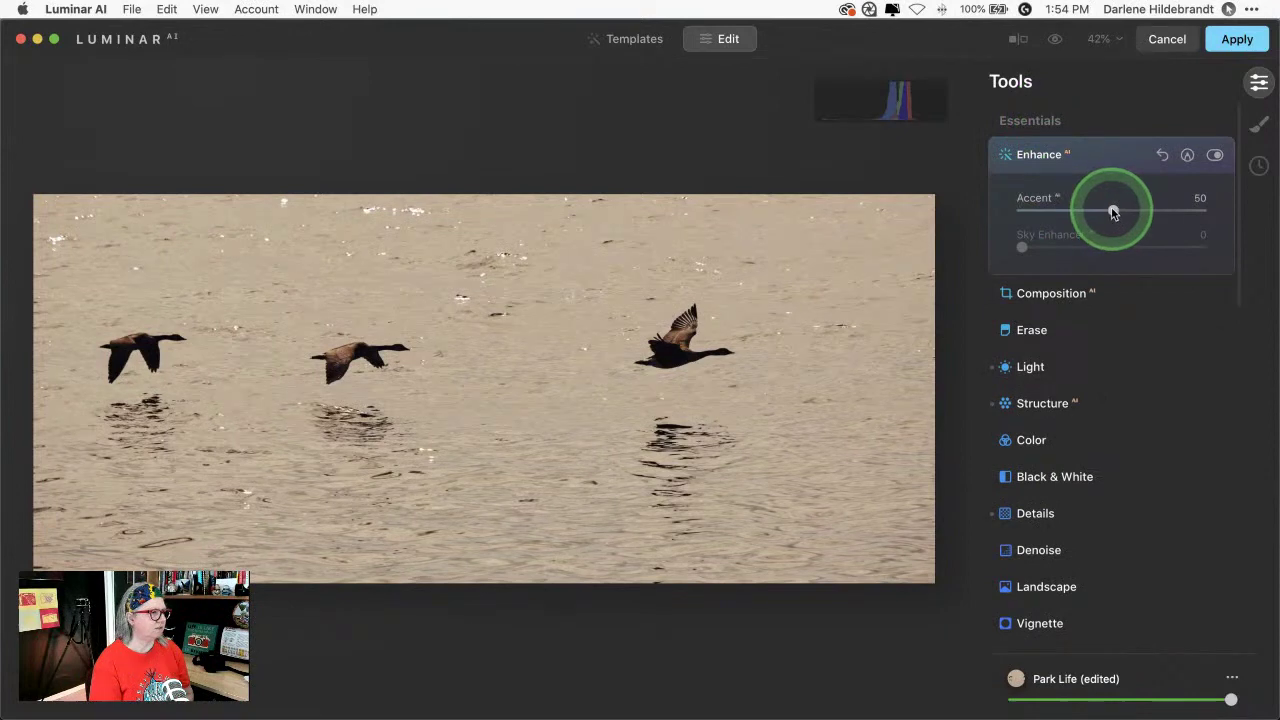
mouse_move(1113, 211)
mouse_down()
mouse_move(1185, 207)
mouse_move(1083, 207)
mouse_move(1137, 209)
mouse_up()
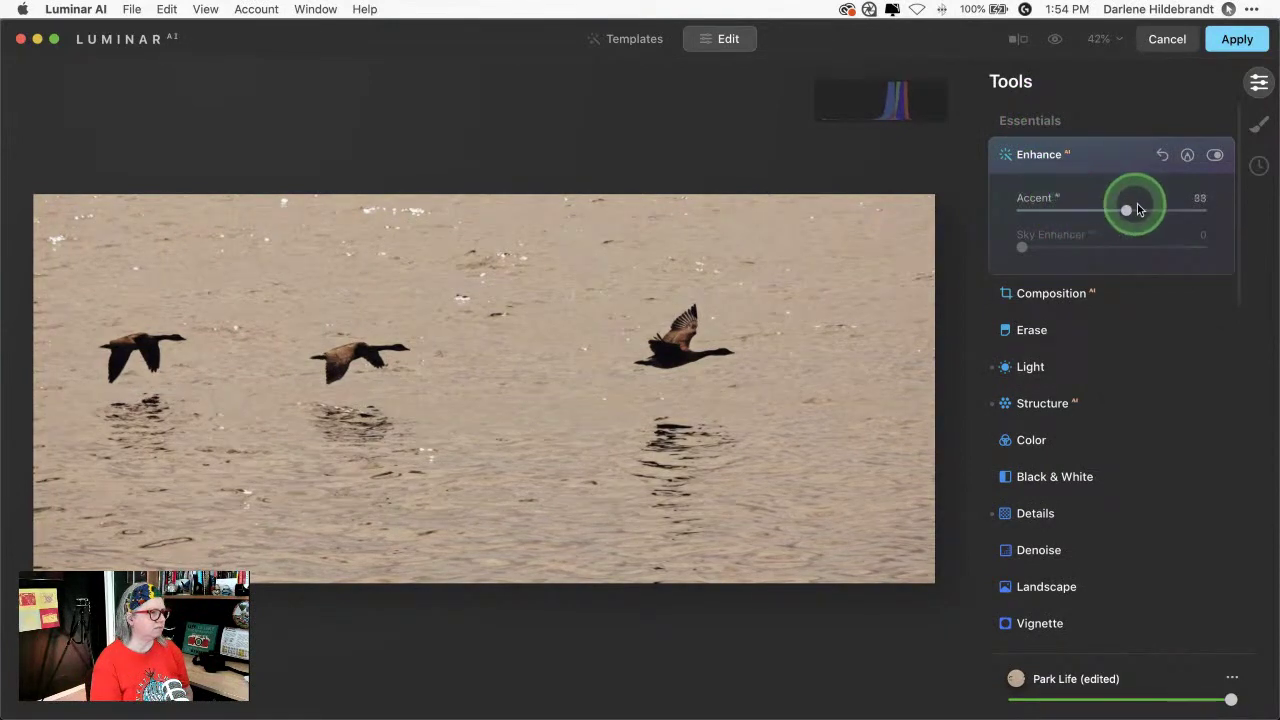
click(1108, 160)
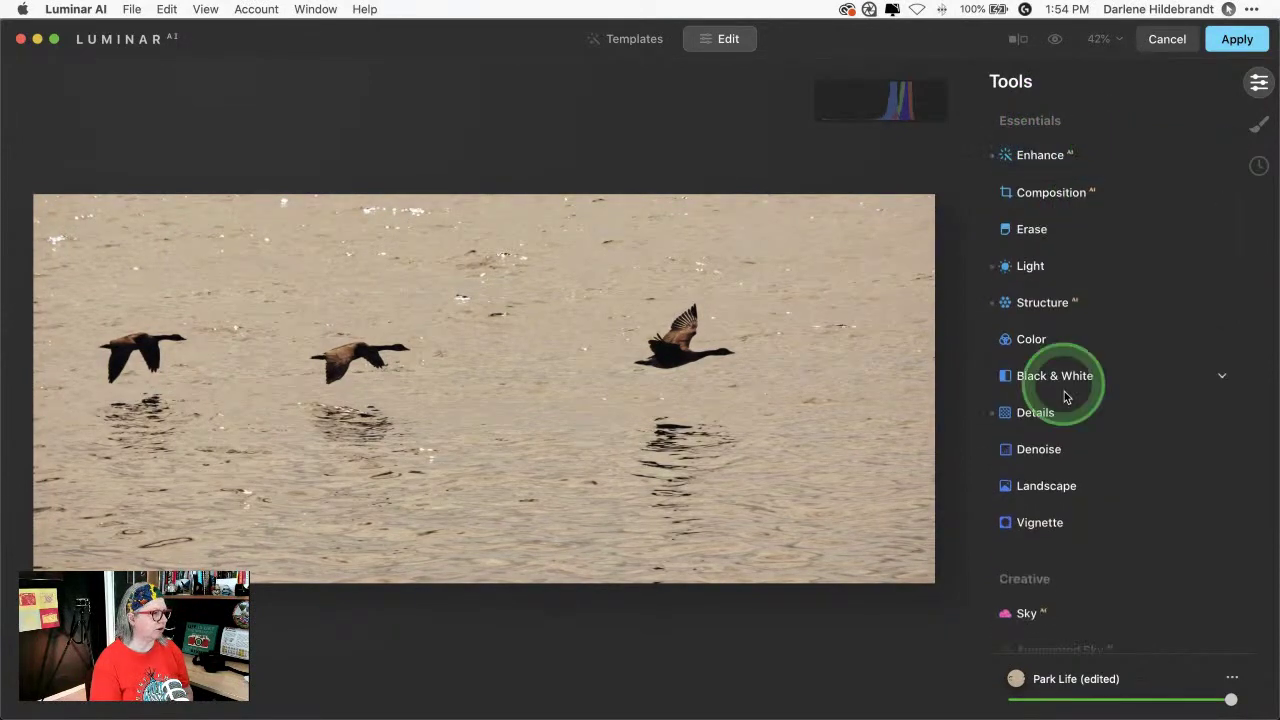
click(1073, 247)
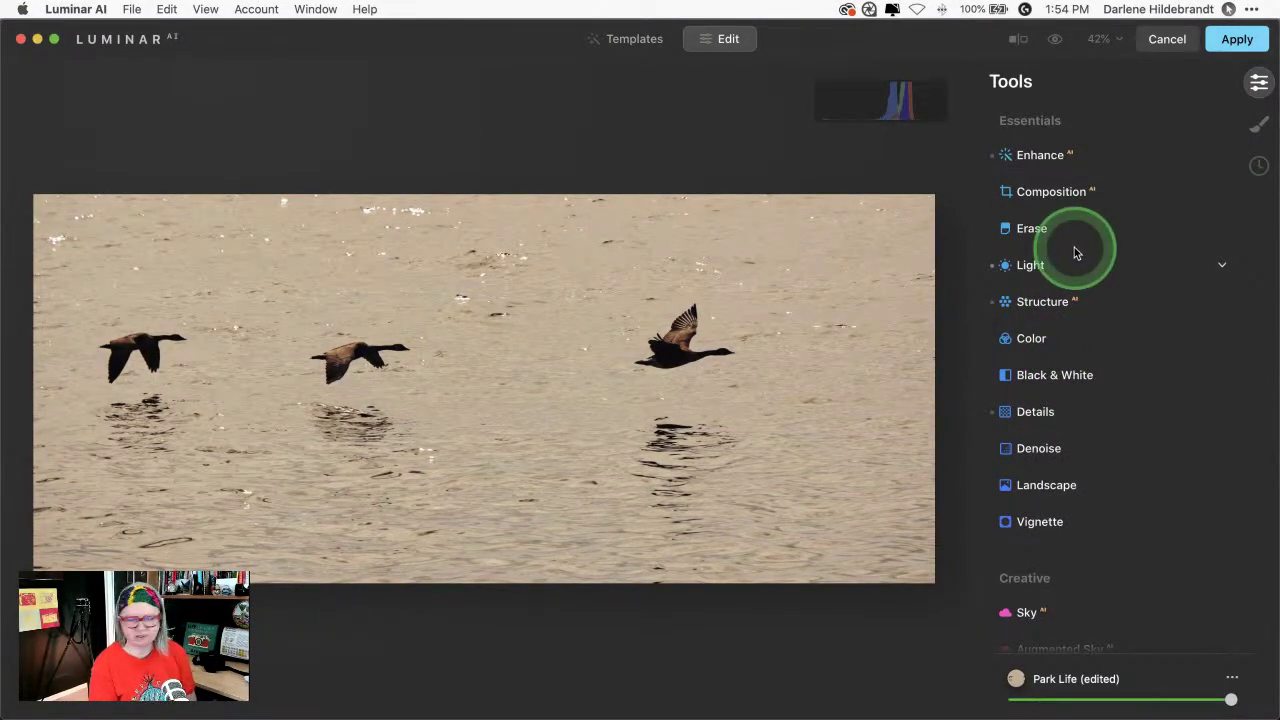
- Cancel all Luminar AI changes, quit plugin mode and return to Lightroom Classic
click(1167, 39)
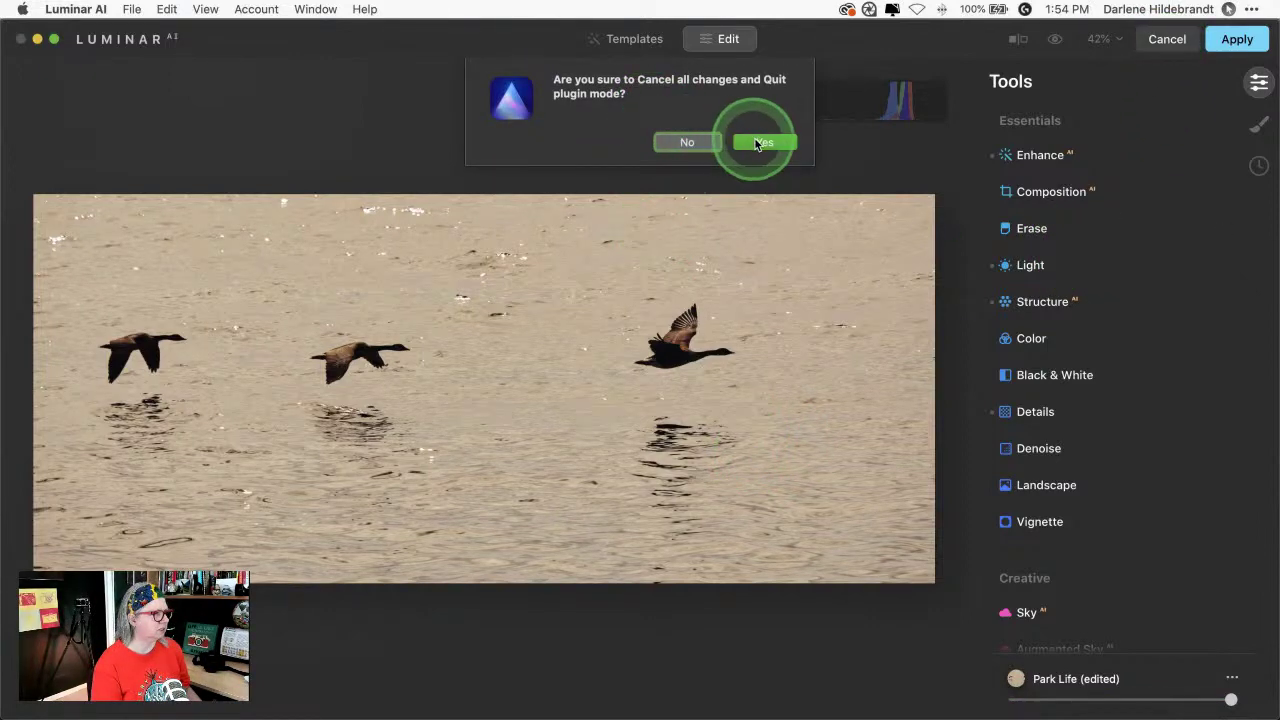
click(1086, 510)
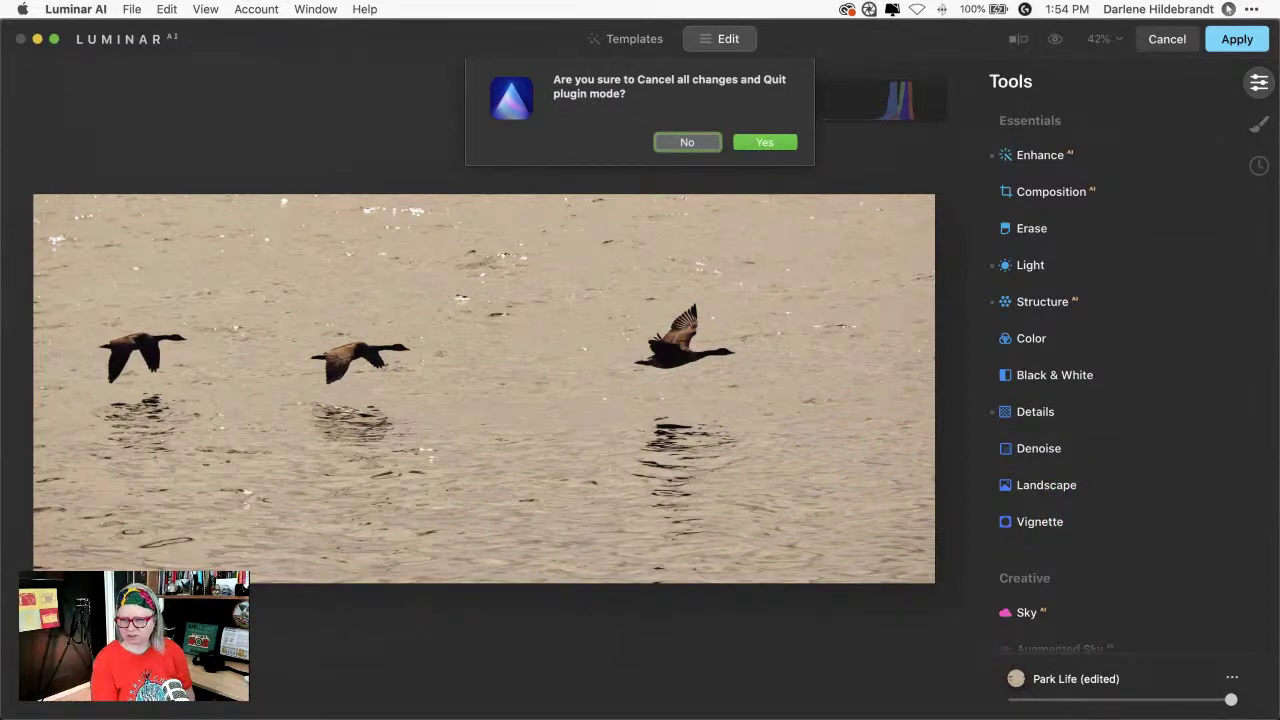
key(Return)
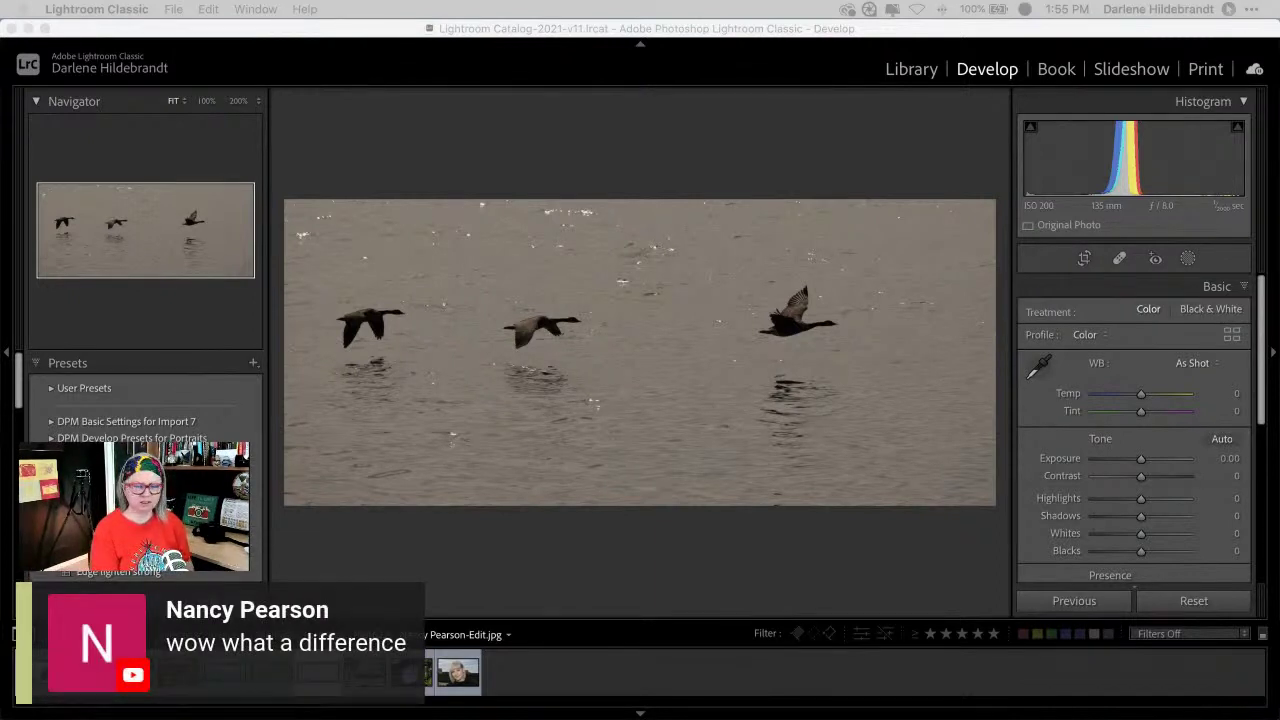
click(675, 548)
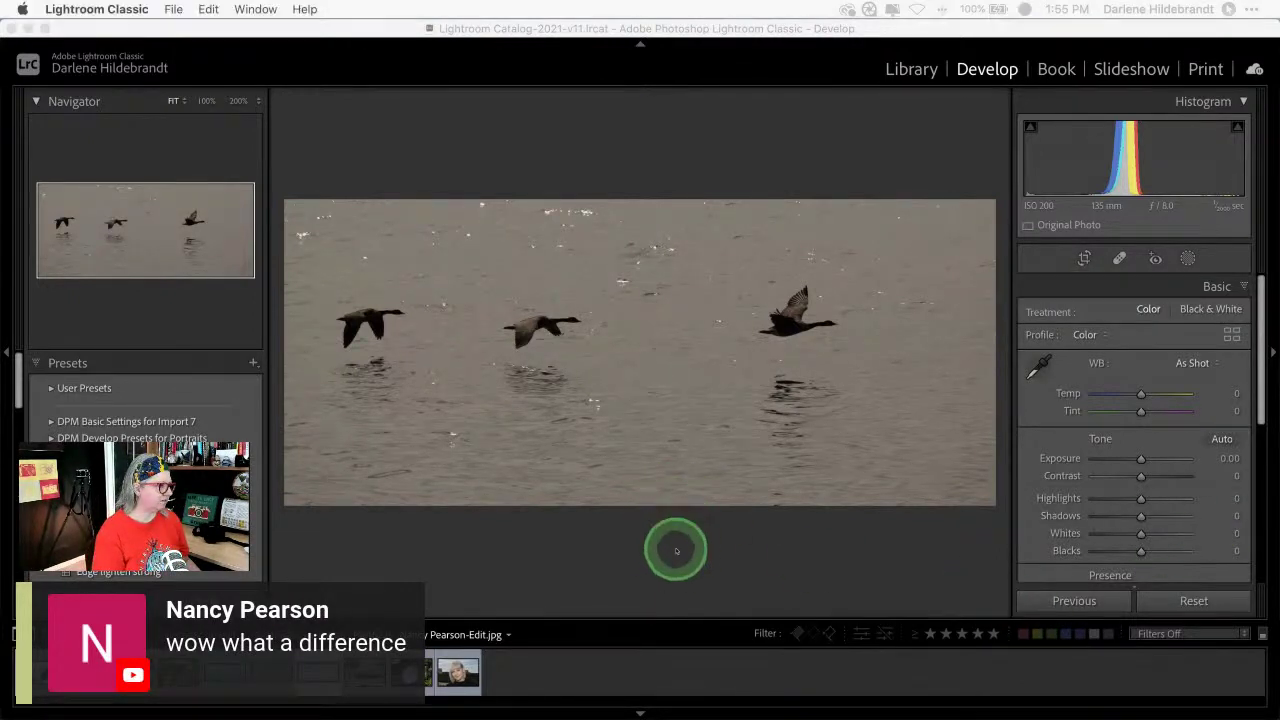
- Go back to the blue-toned RAW version of the birds photo and compare it with its before view
key(Left)
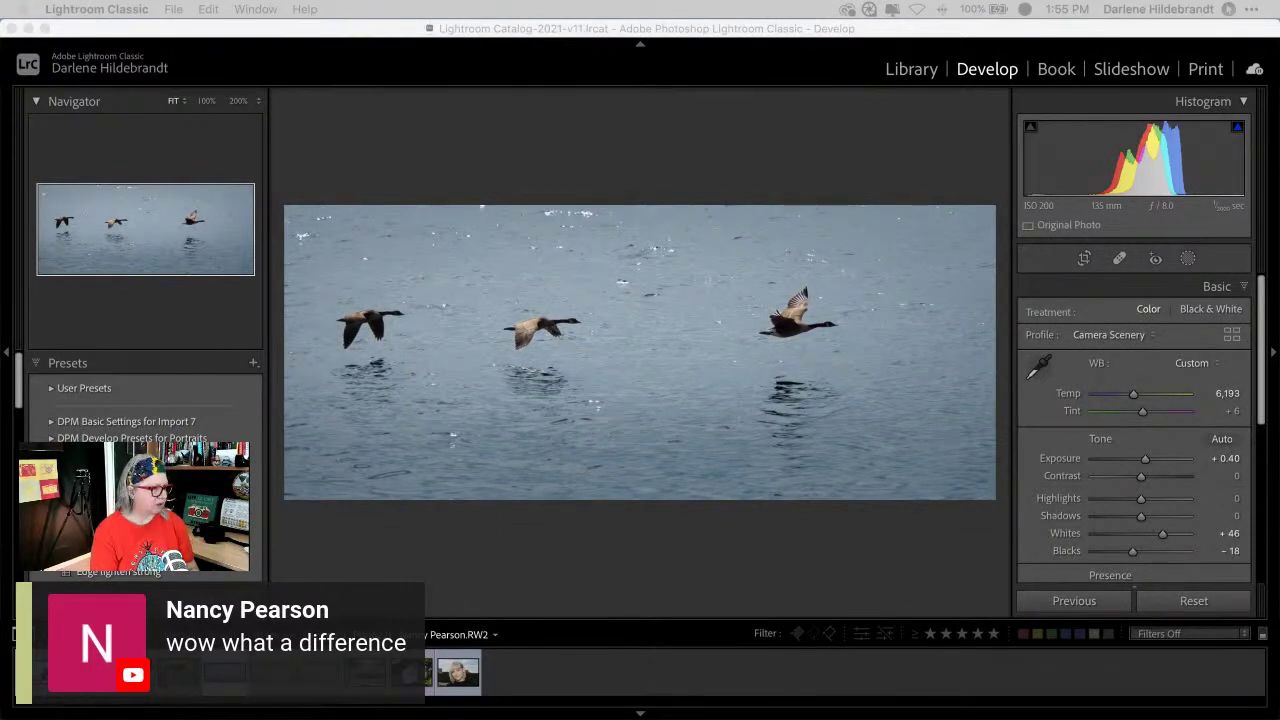
click(940, 536)
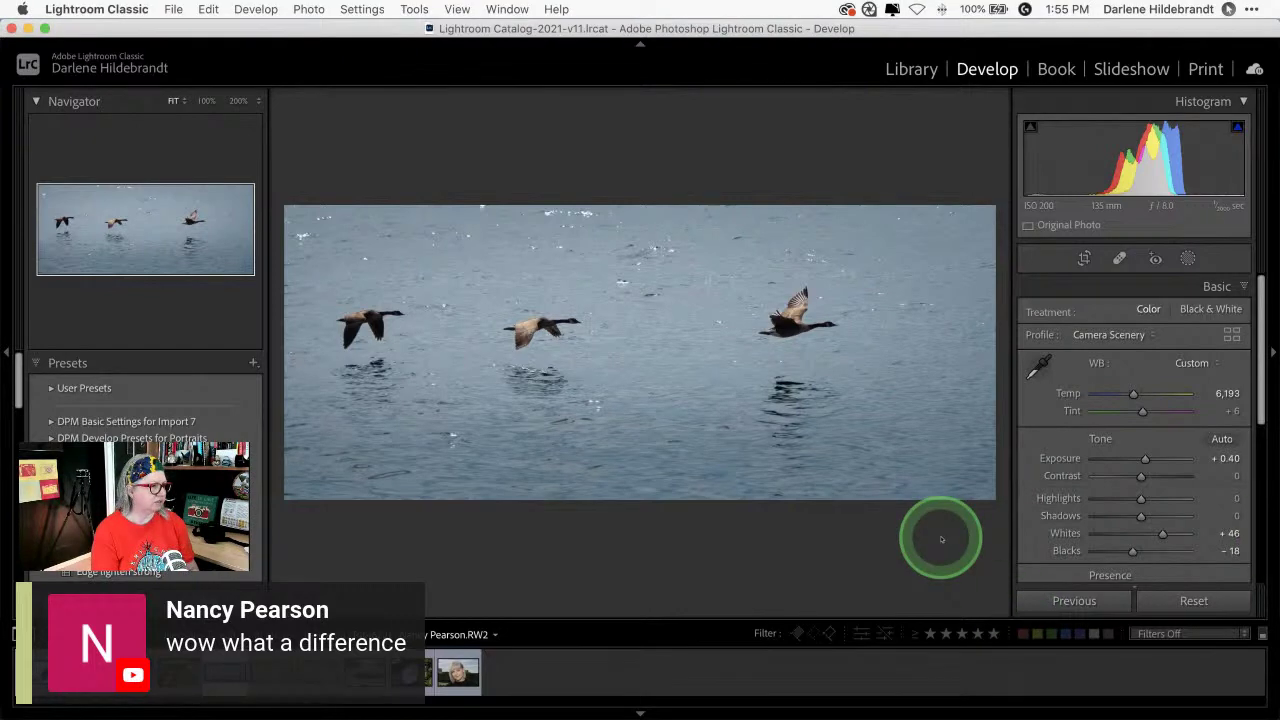
key(backslash)
key(backslash)
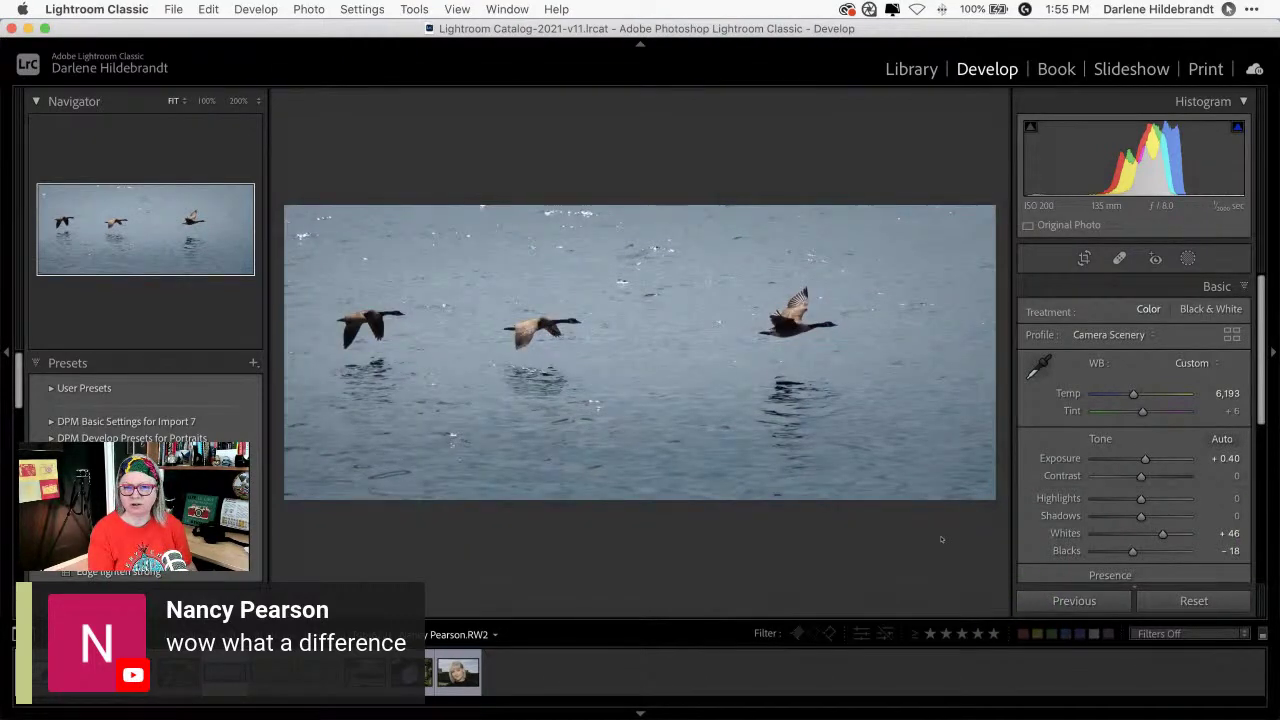
click(952, 561)
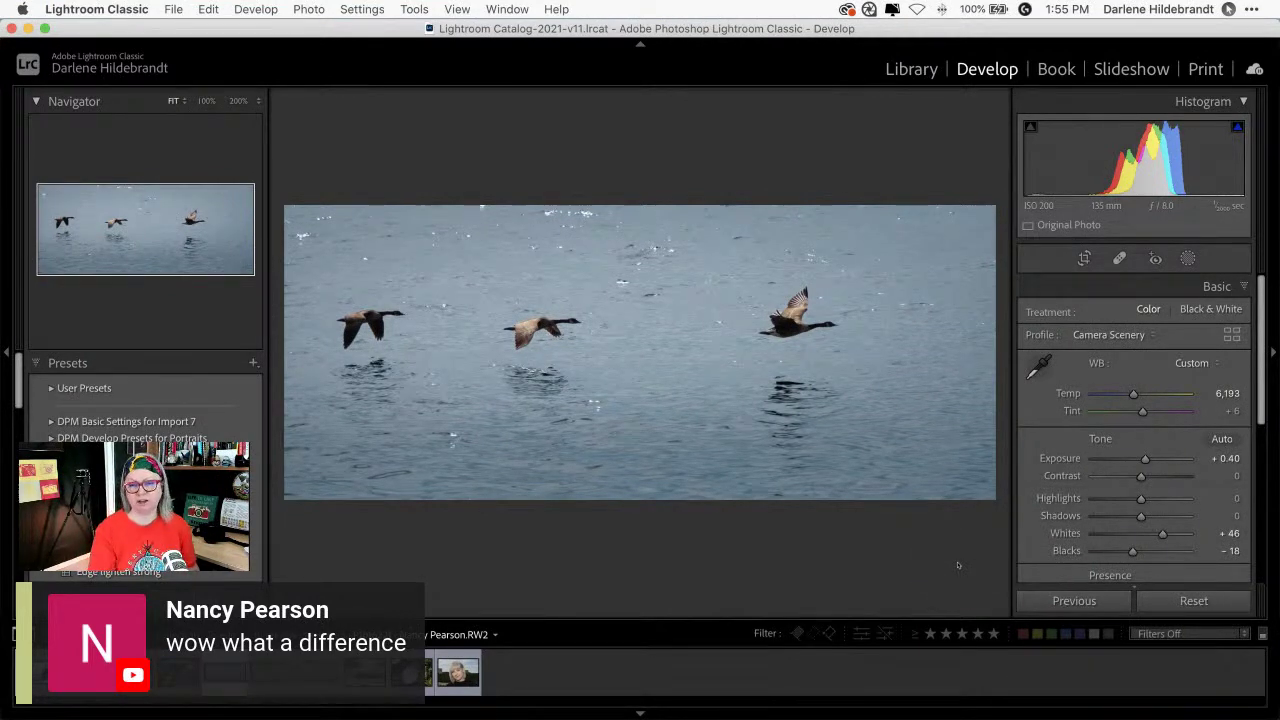
mouse_move(957, 565)
mouse_down()
mouse_move(894, 471)
mouse_move(932, 516)
mouse_up()
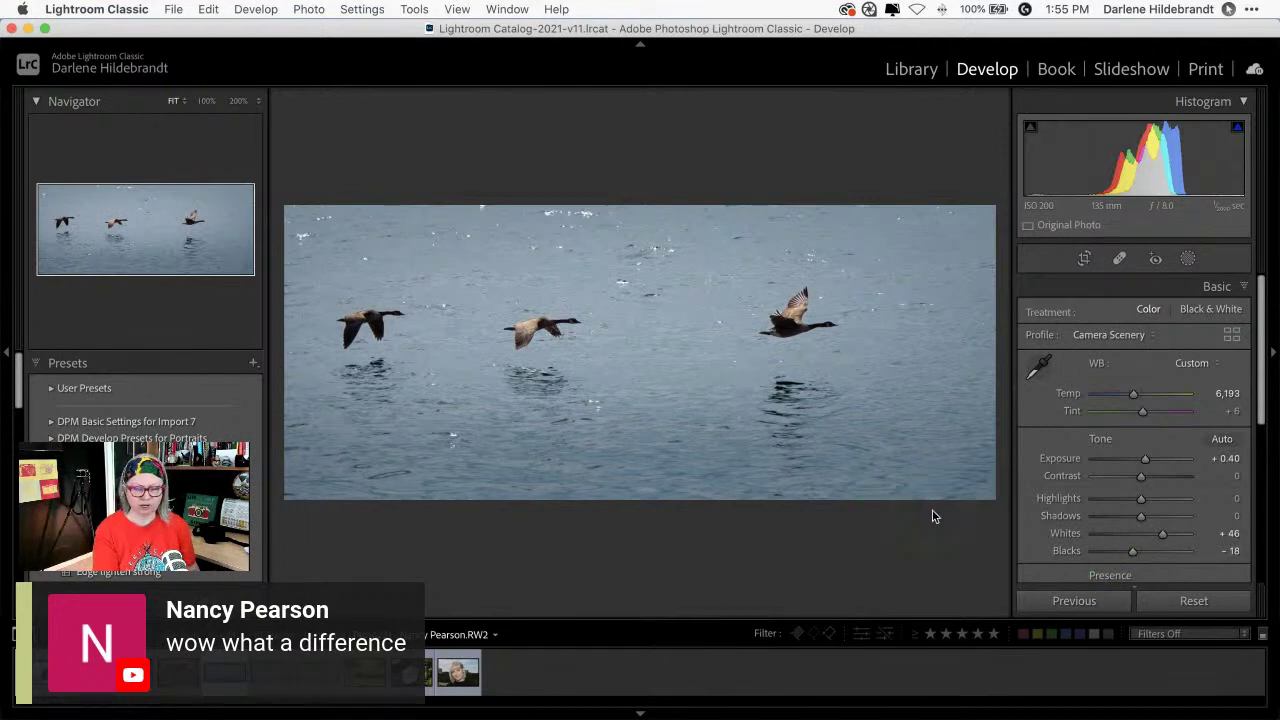
- Warm the birds' subject mask, Mask 1, by setting its Temp to 21, and show the before view for comparison
click(1187, 258)
click(931, 271)
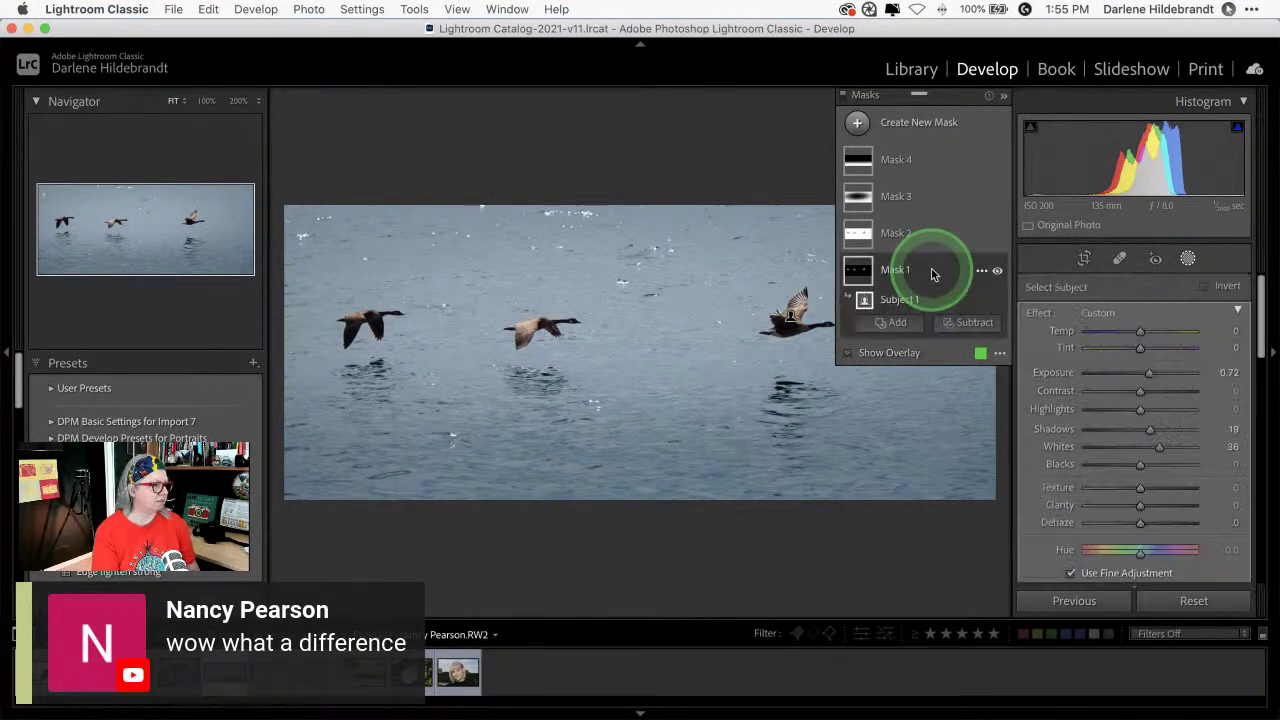
drag(1140, 331, 1147, 333)
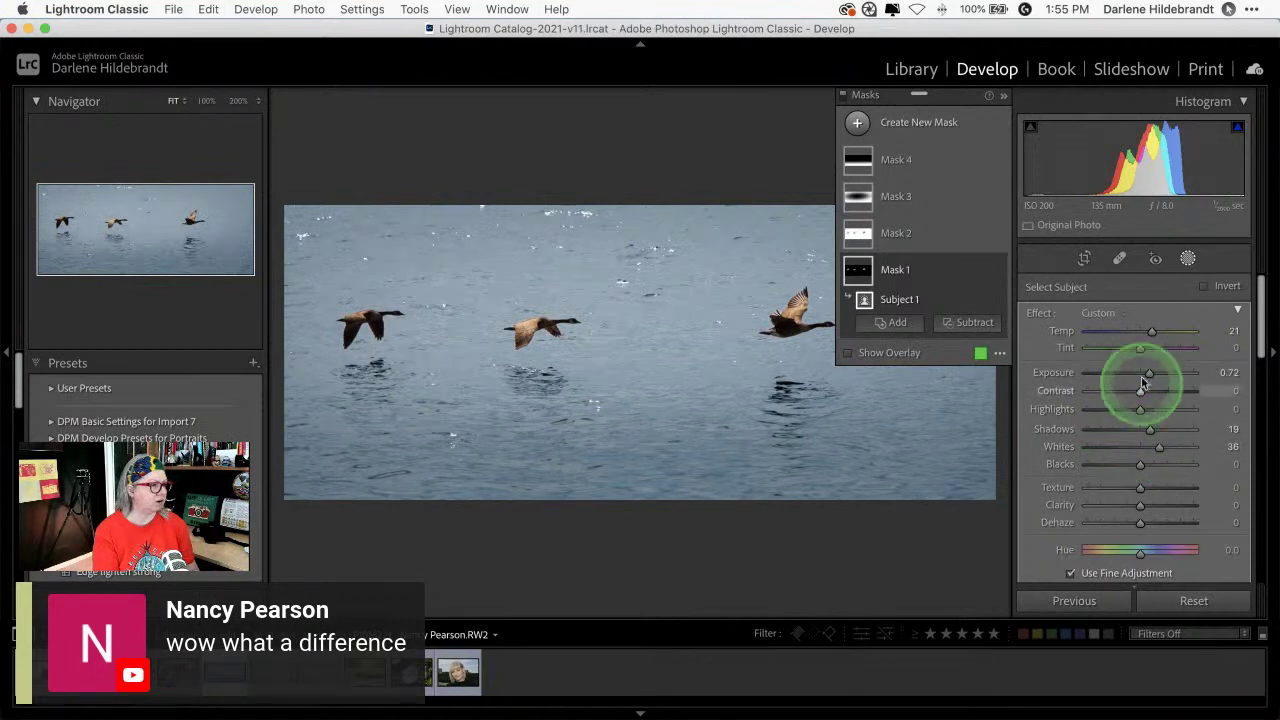
key(backslash)
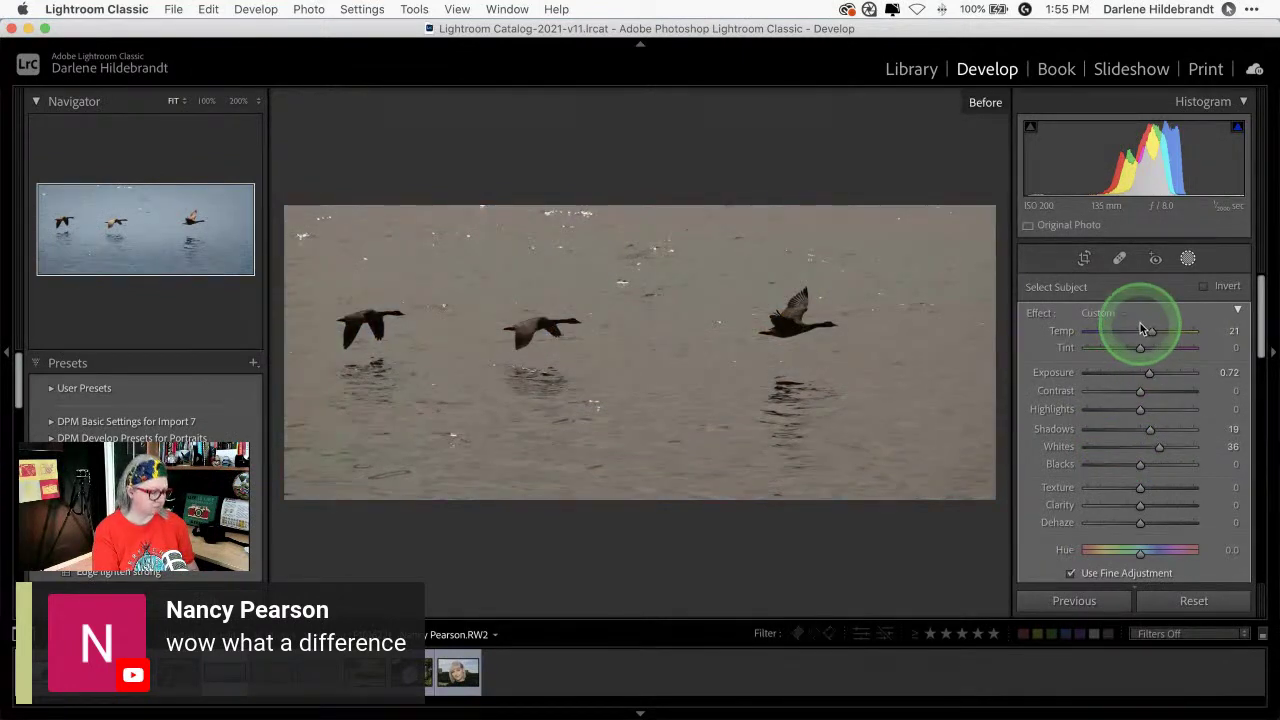
- Return to the edited birds photo, close the masking tool, and compare the result with its before view
key(backslash)
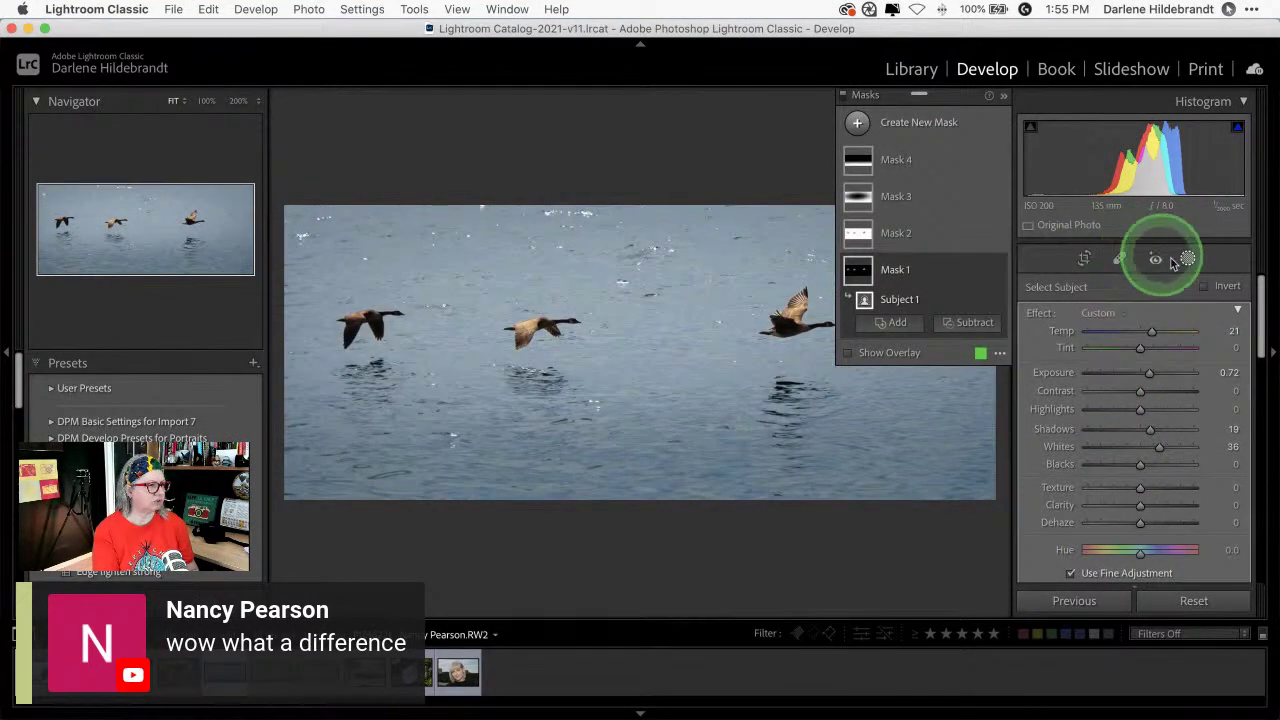
click(1185, 260)
key(backslash)
key(backslash)
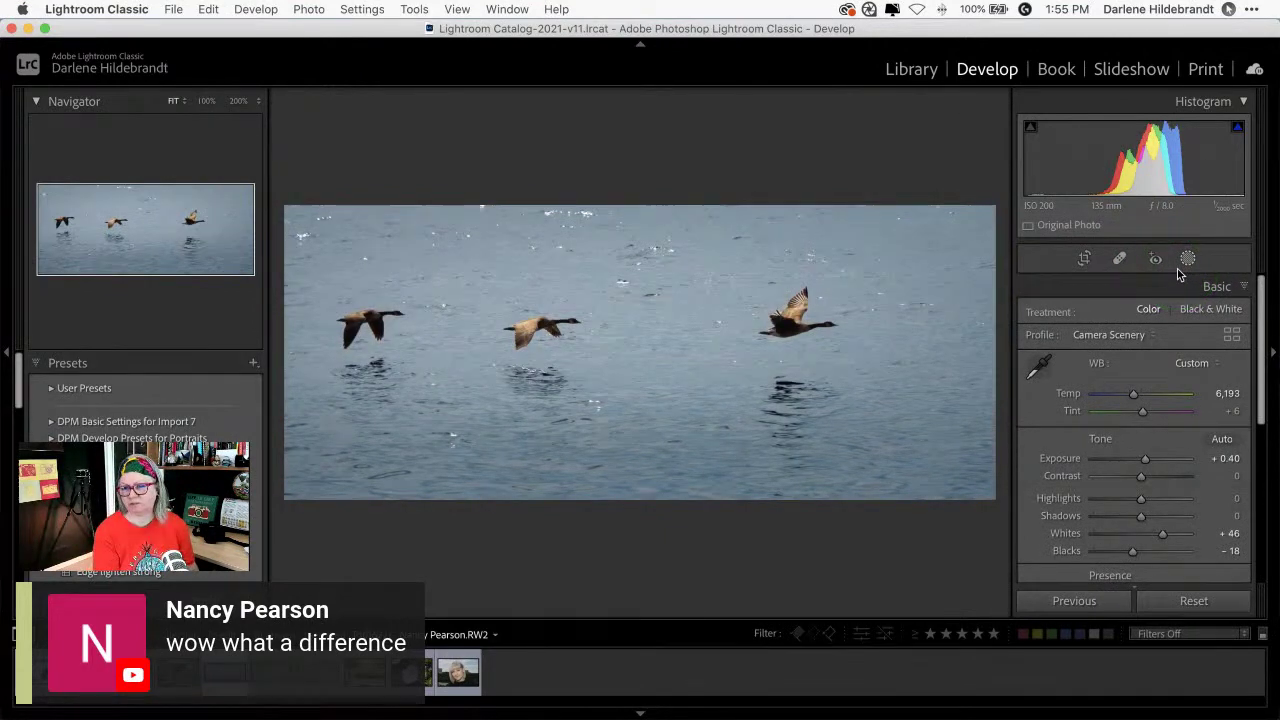
click(1273, 362)
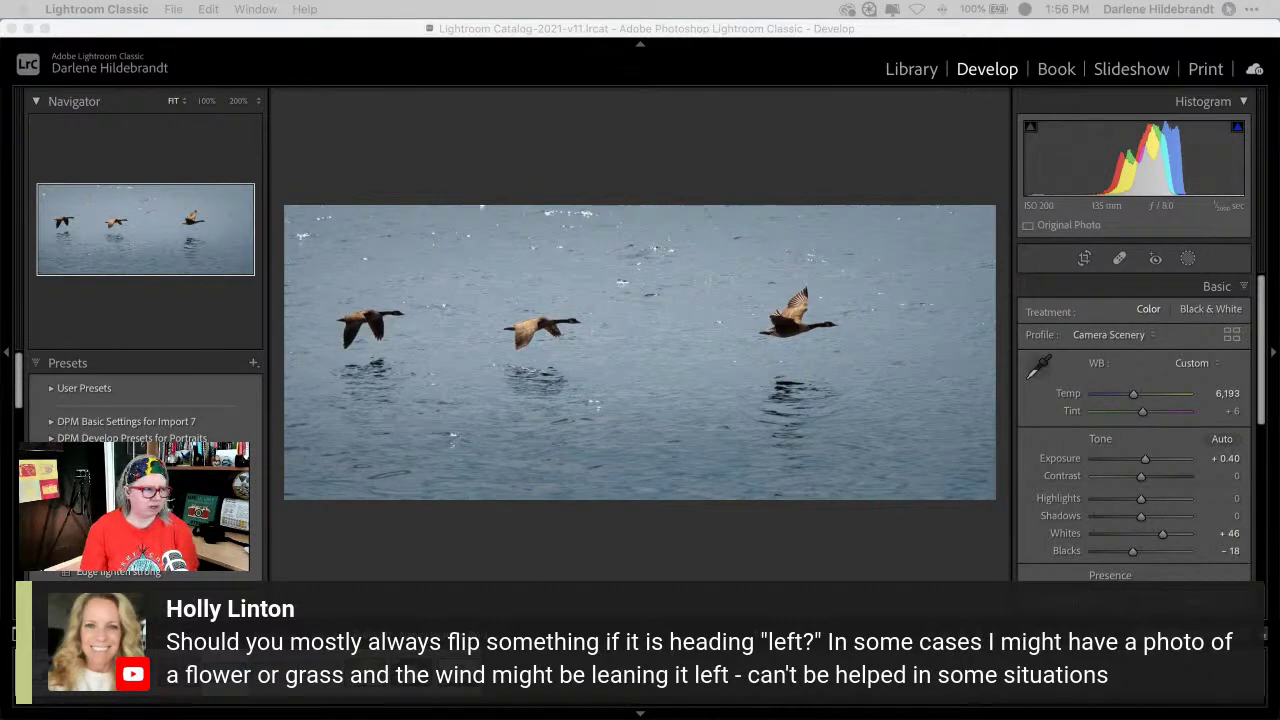
- Try the birds photo flipped horizontally so the birds head left, and restore the Update Color Temperature Adjustment history state
click(498, 515)
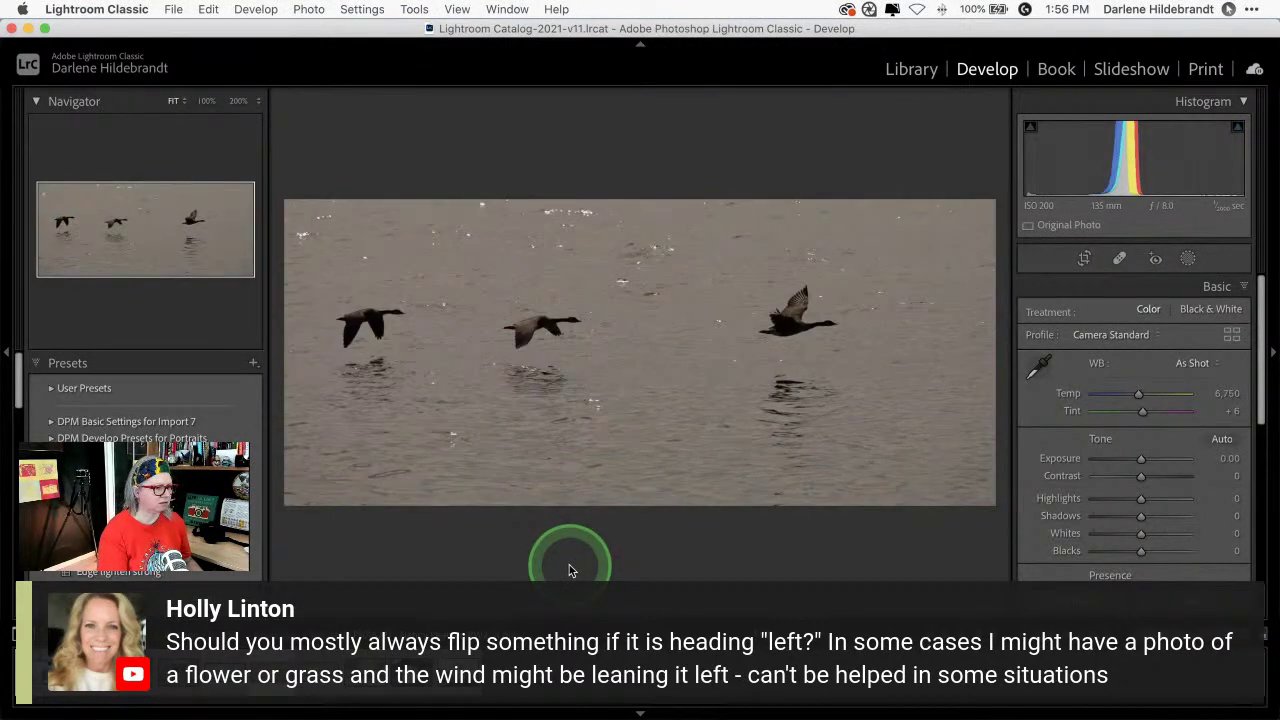
scroll(165, 420, down, 10)
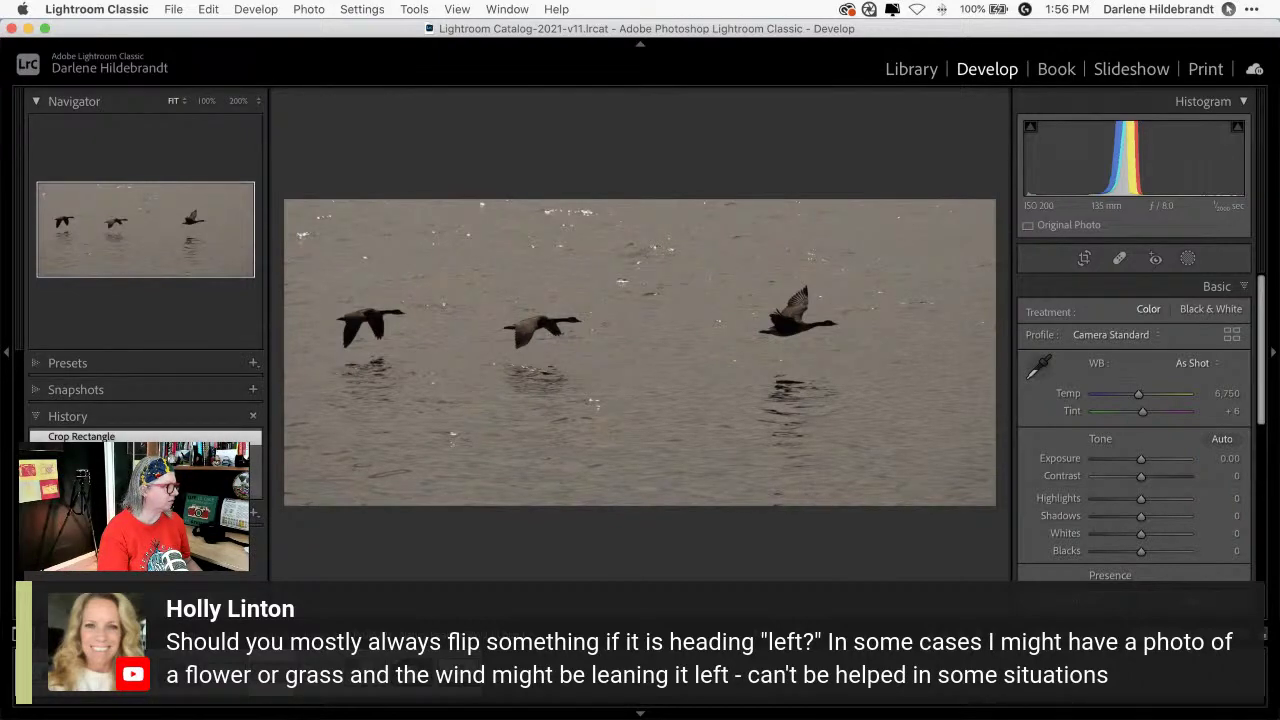
key(super+z)
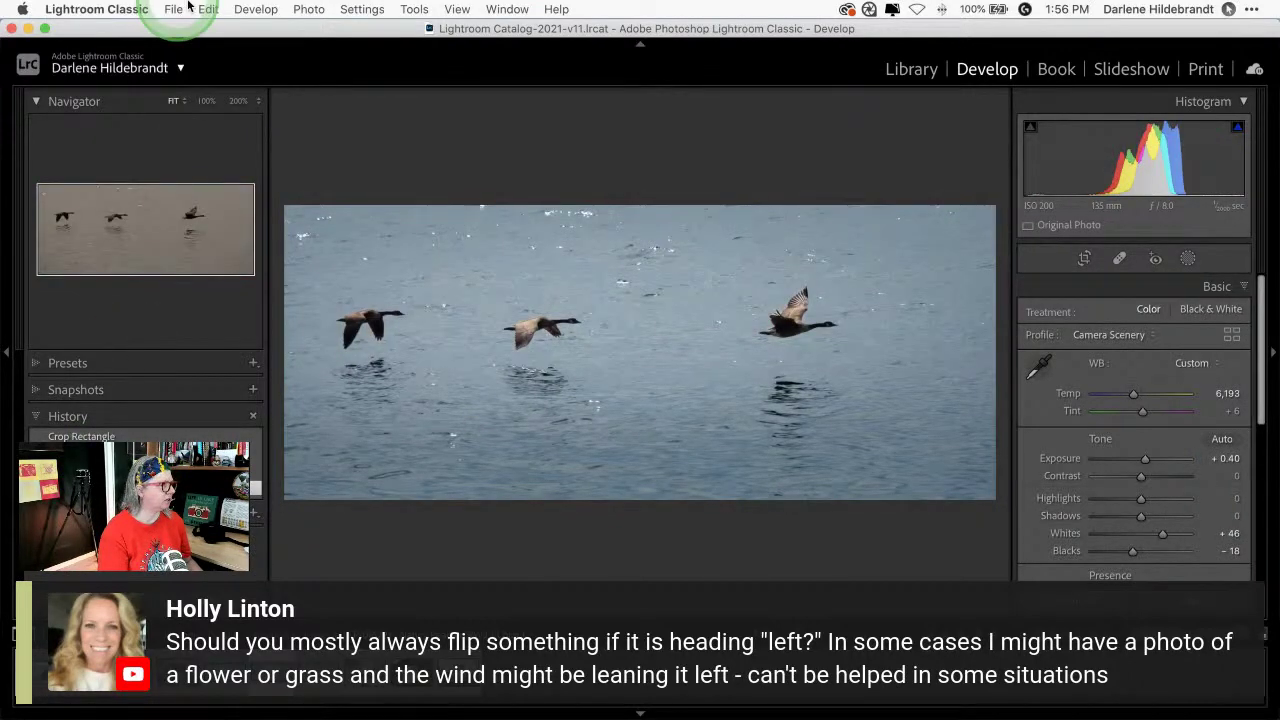
click(309, 9)
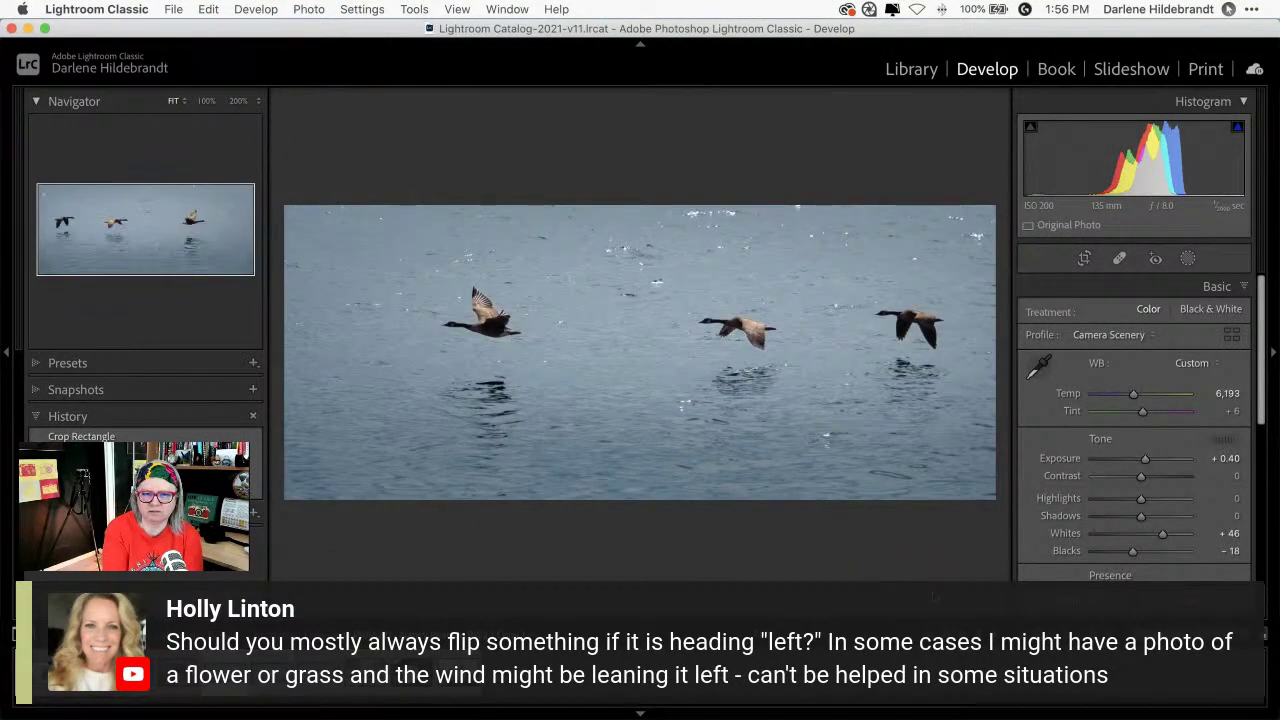
click(133, 436)
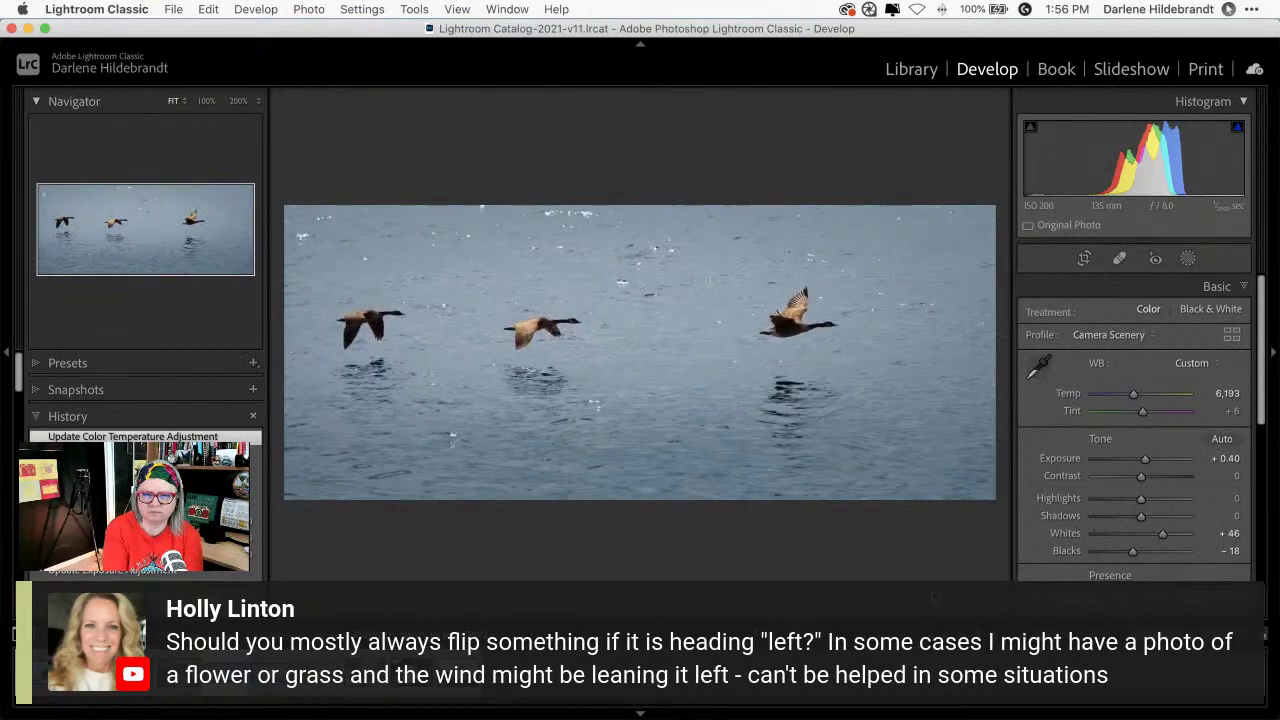
scroll(140, 470, up, 2)
click(140, 470)
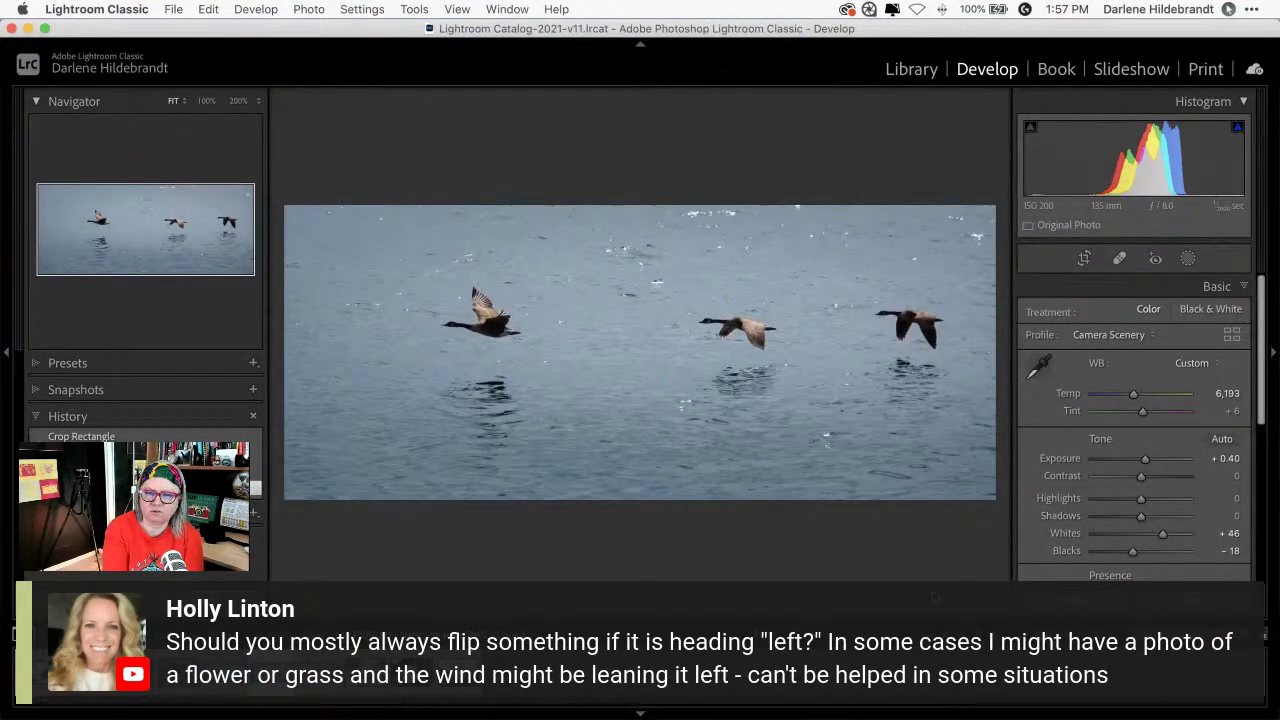
key(super+z)
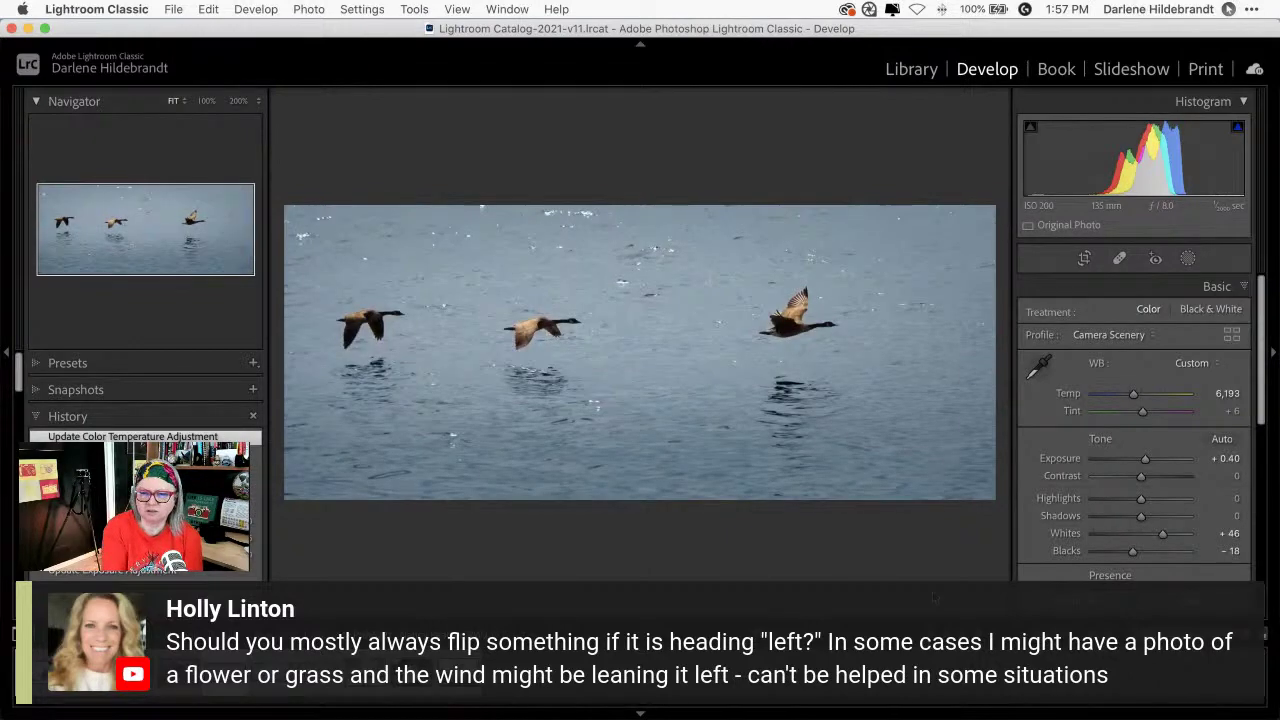
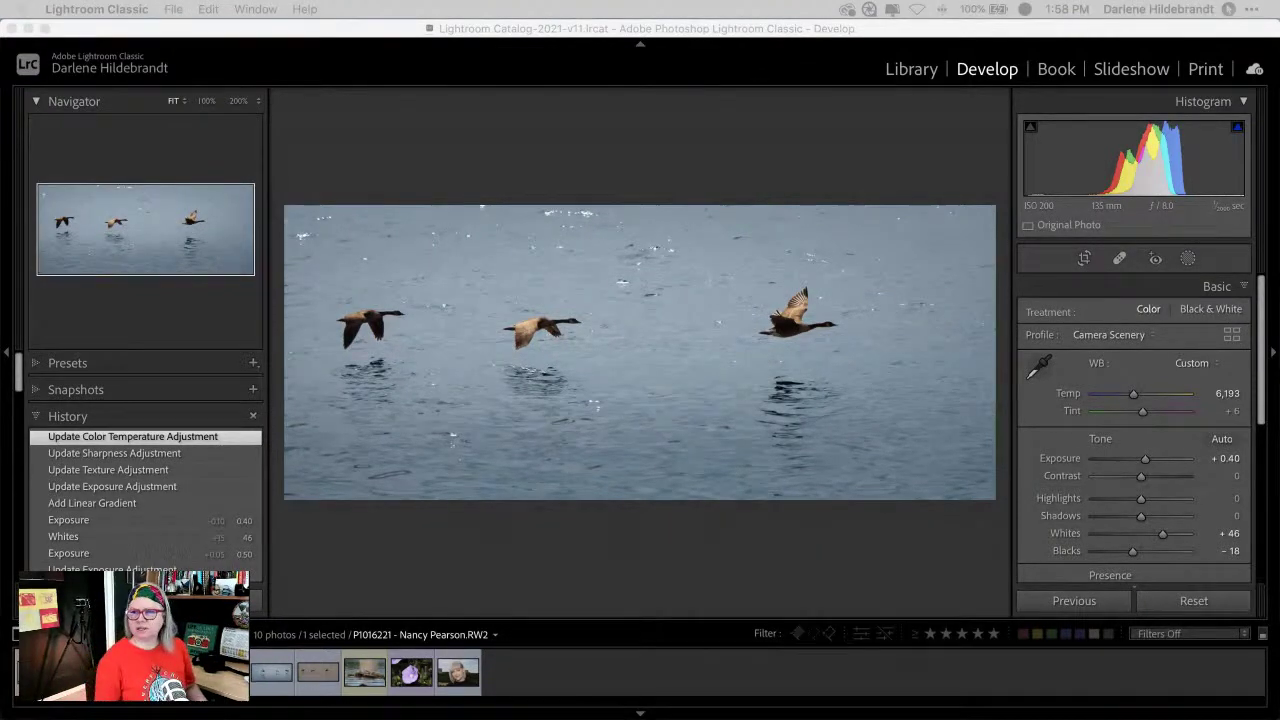
- Go back to the library grid and open DSC_3515, the shorebird on driftwood, for editing in the Develop module
click(371, 568)
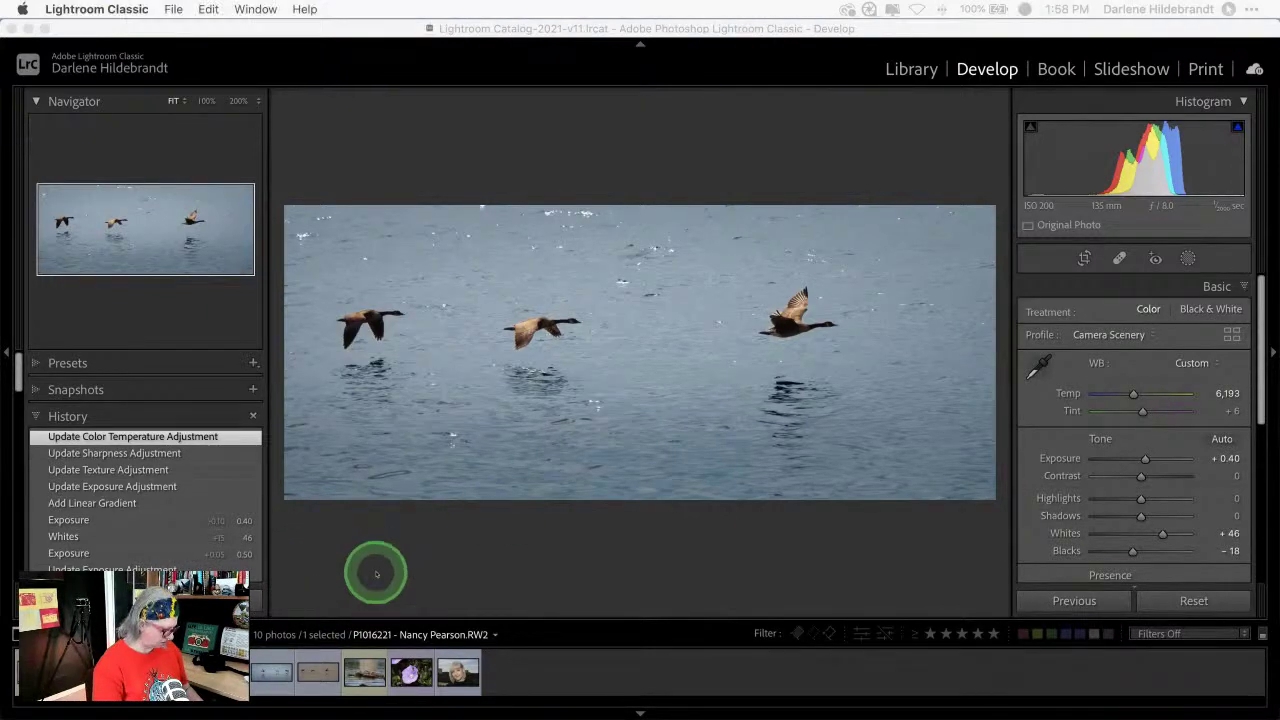
key(g)
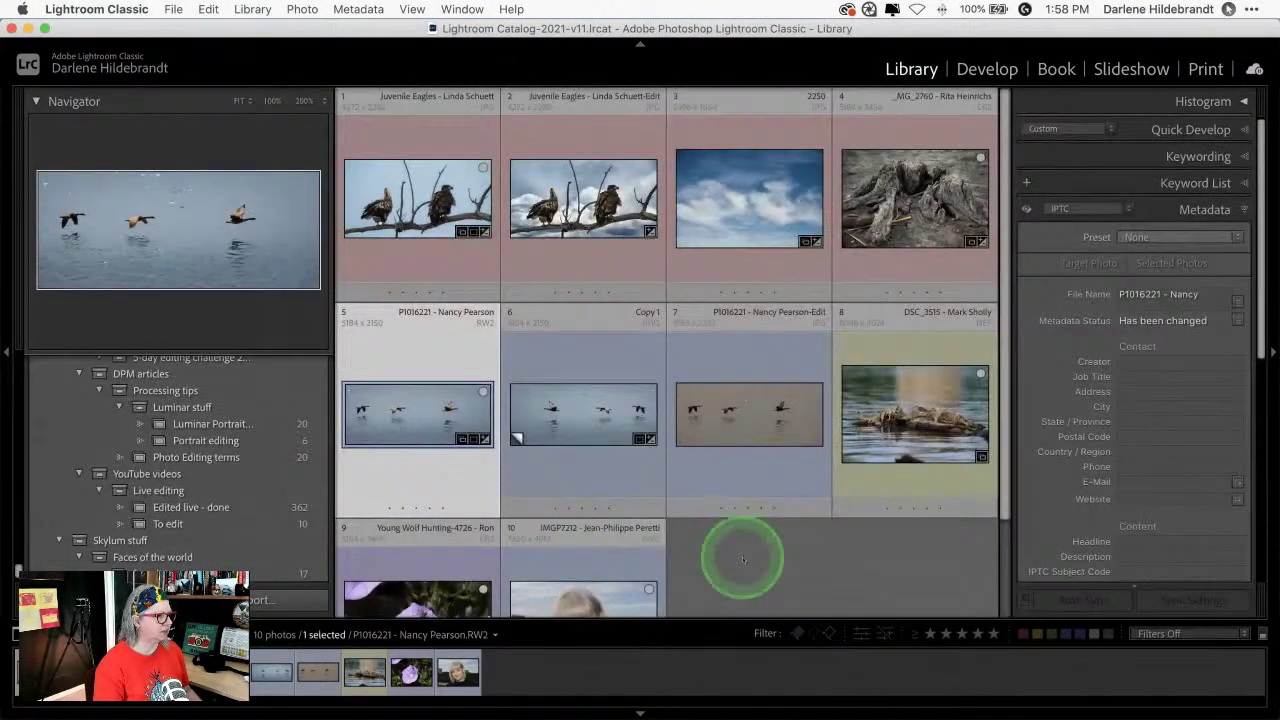
scroll(761, 544, down, 1)
scroll(761, 544, up, 1)
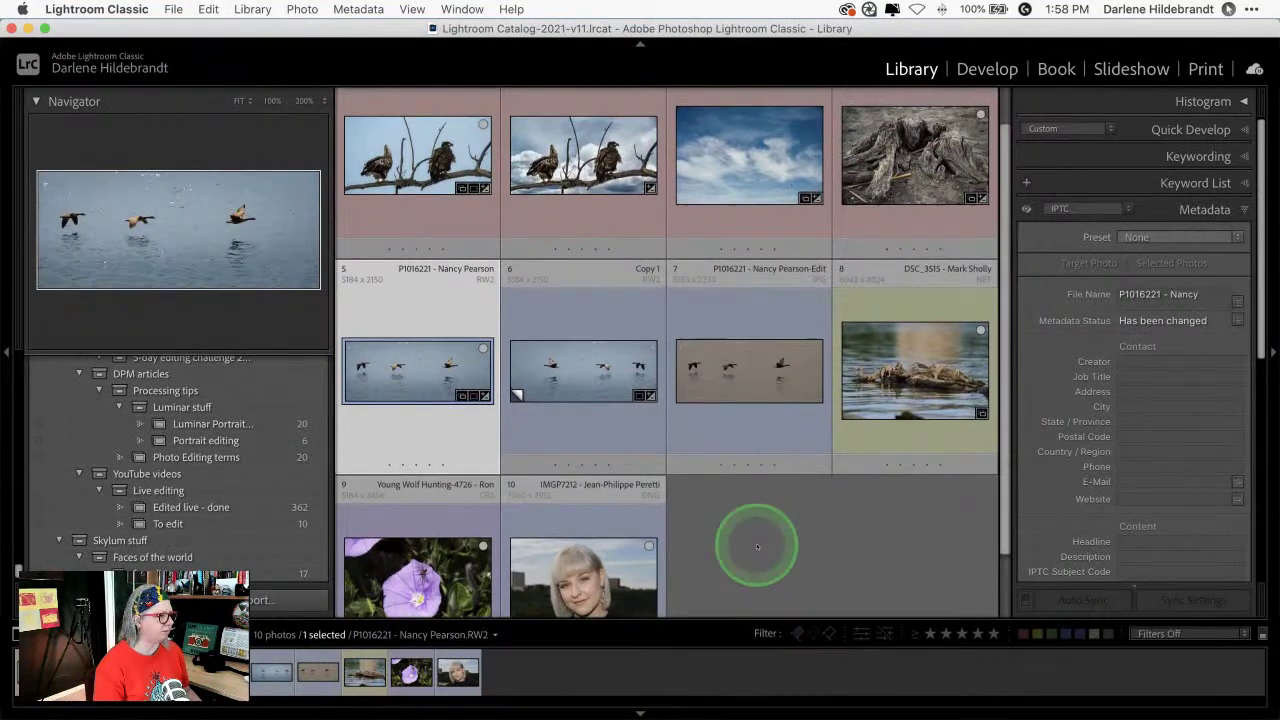
double_click(902, 376)
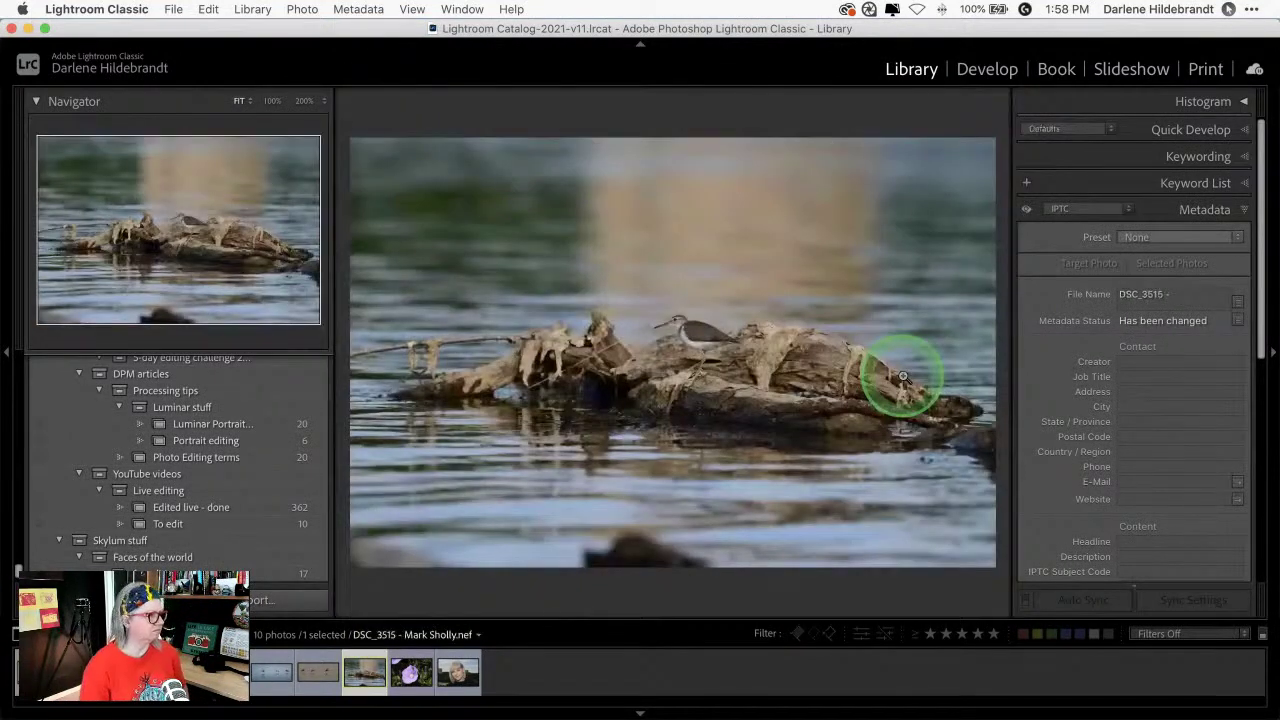
key(d)
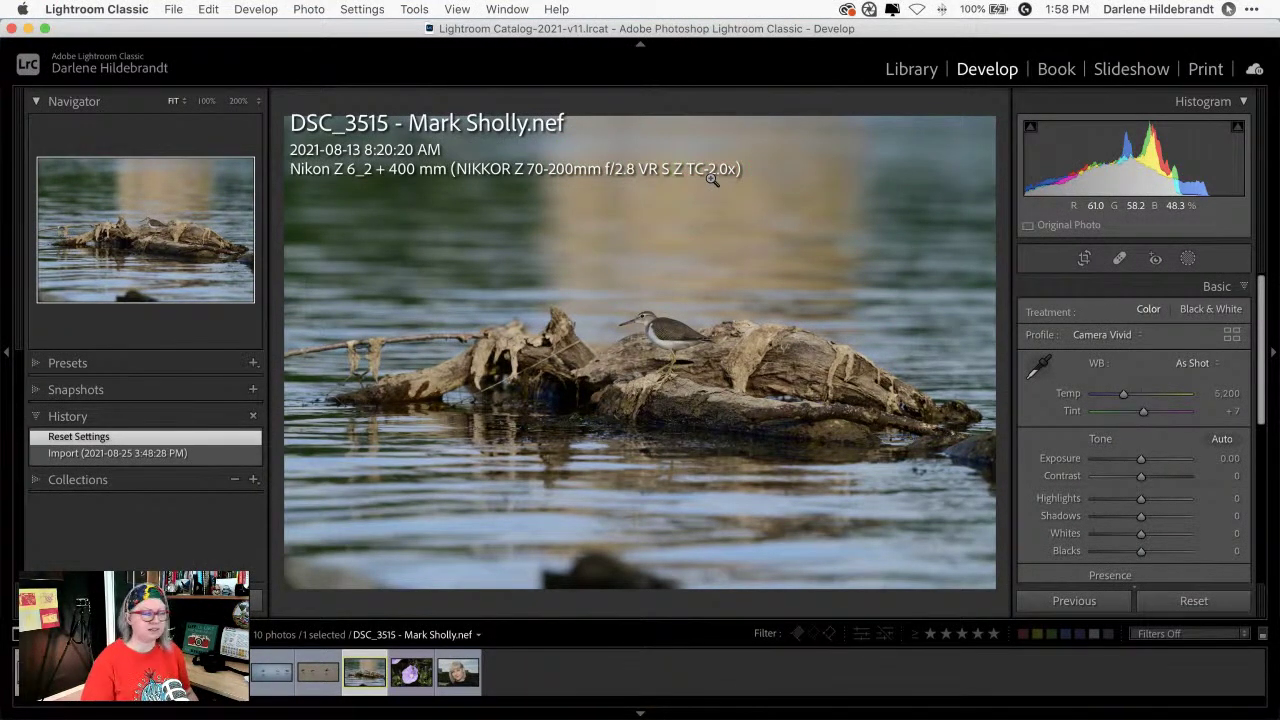
- Show the exposure settings in the photo's info overlay and inspect the shorebird's sharpness at 200%
key(i)
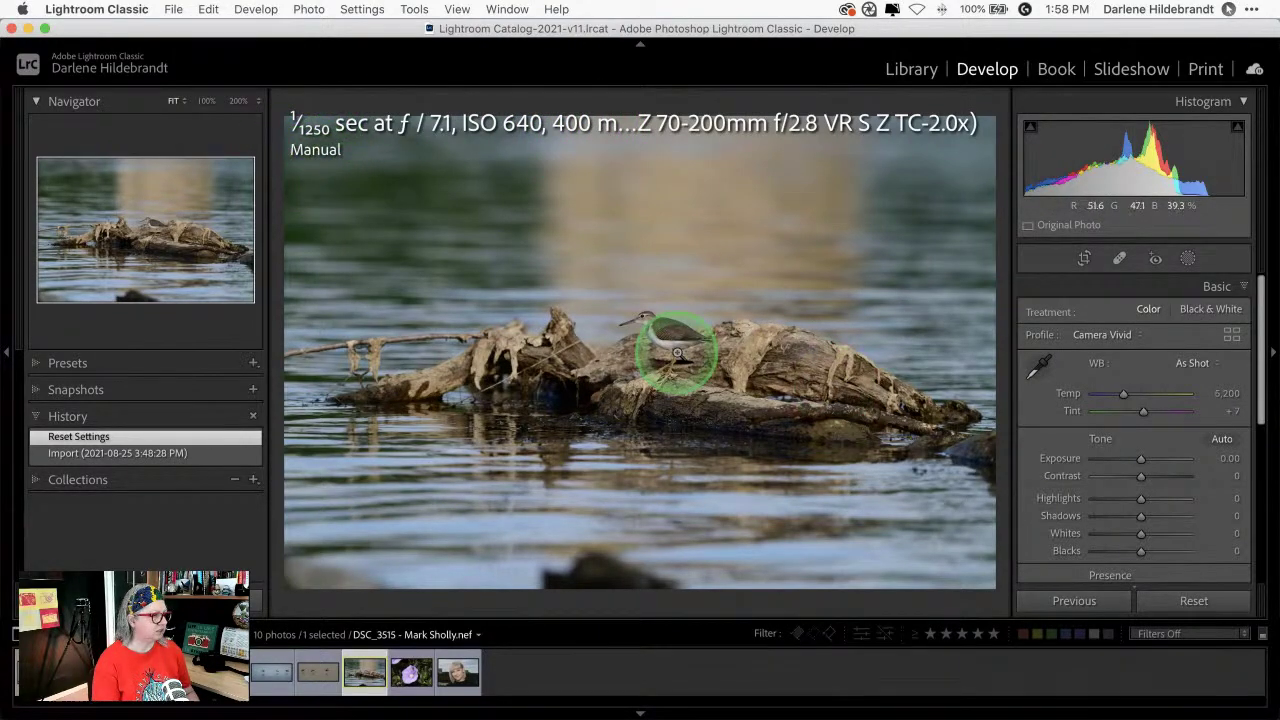
click(674, 350)
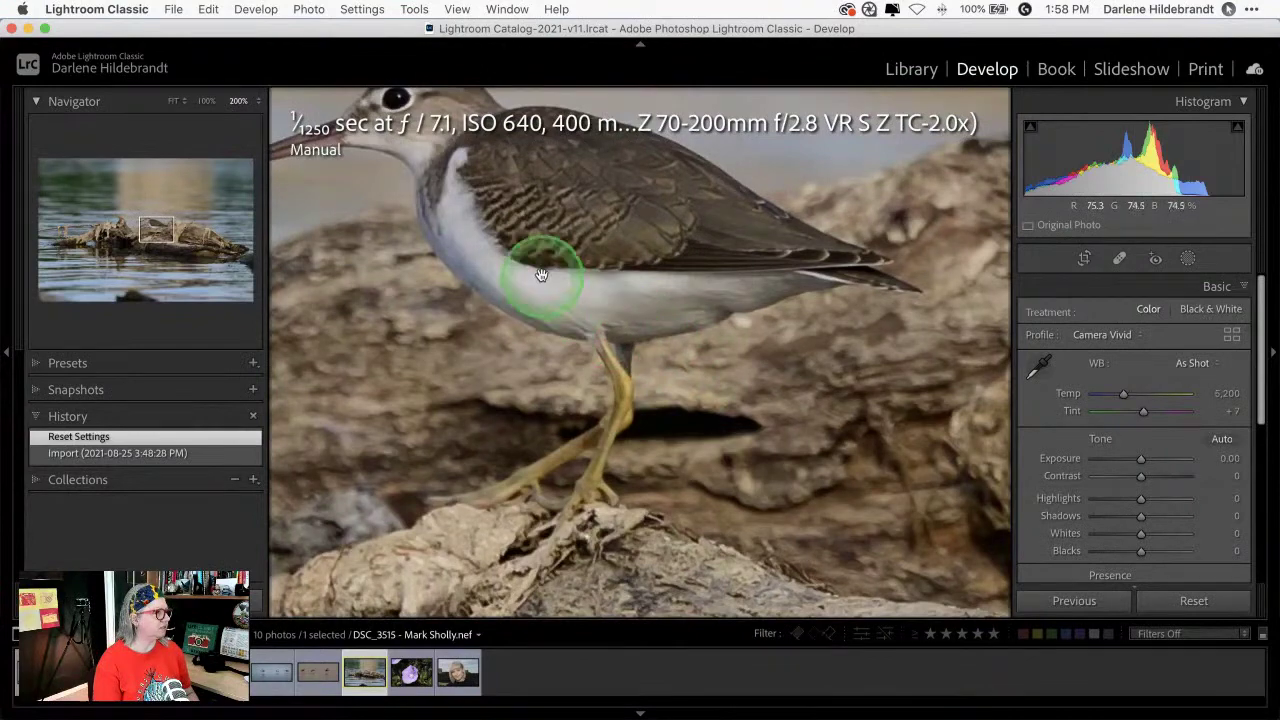
drag(543, 280, 690, 418)
click(735, 430)
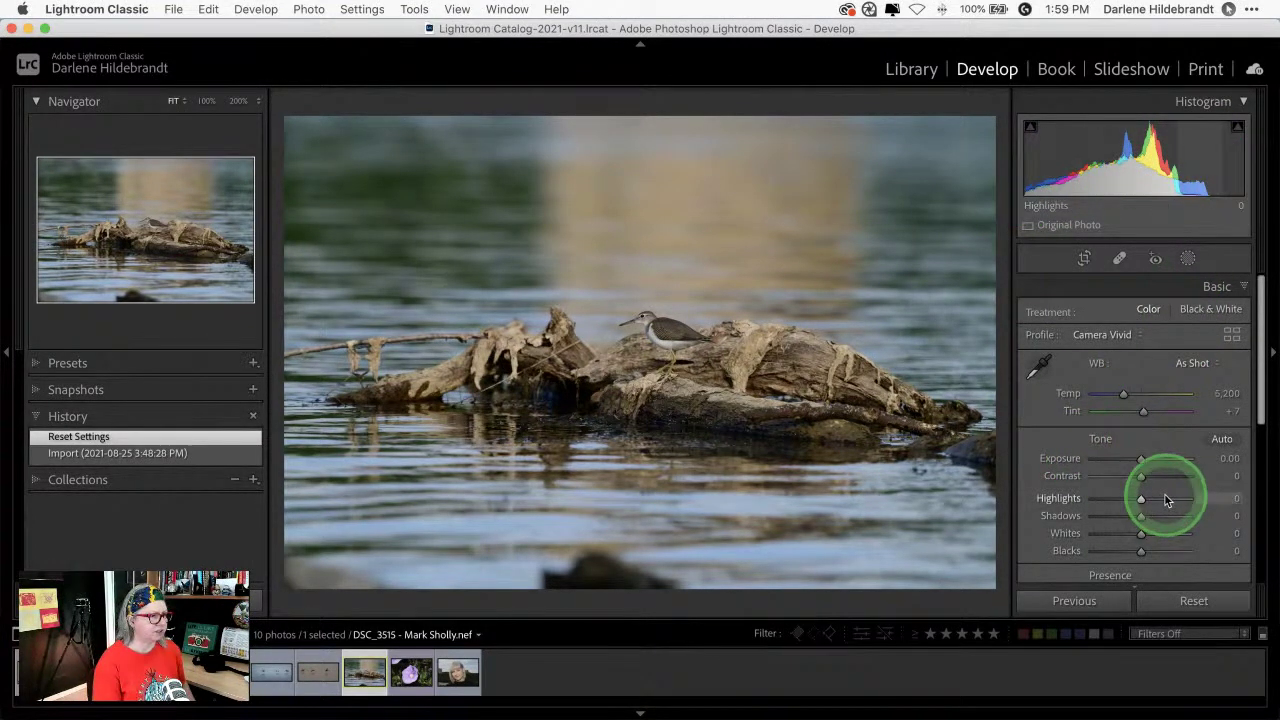
- Preview the camera profiles on the shorebird photo, apply Camera Landscape, and close the profile browser
click(1232, 334)
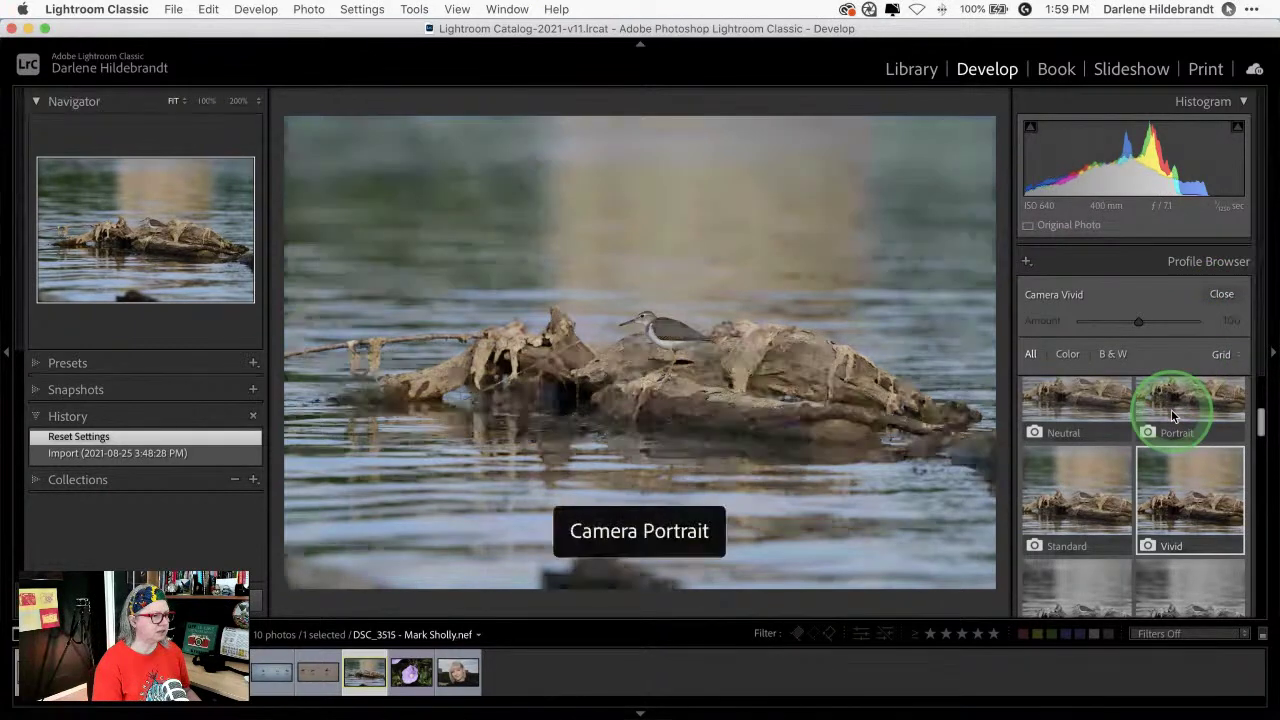
click(1172, 416)
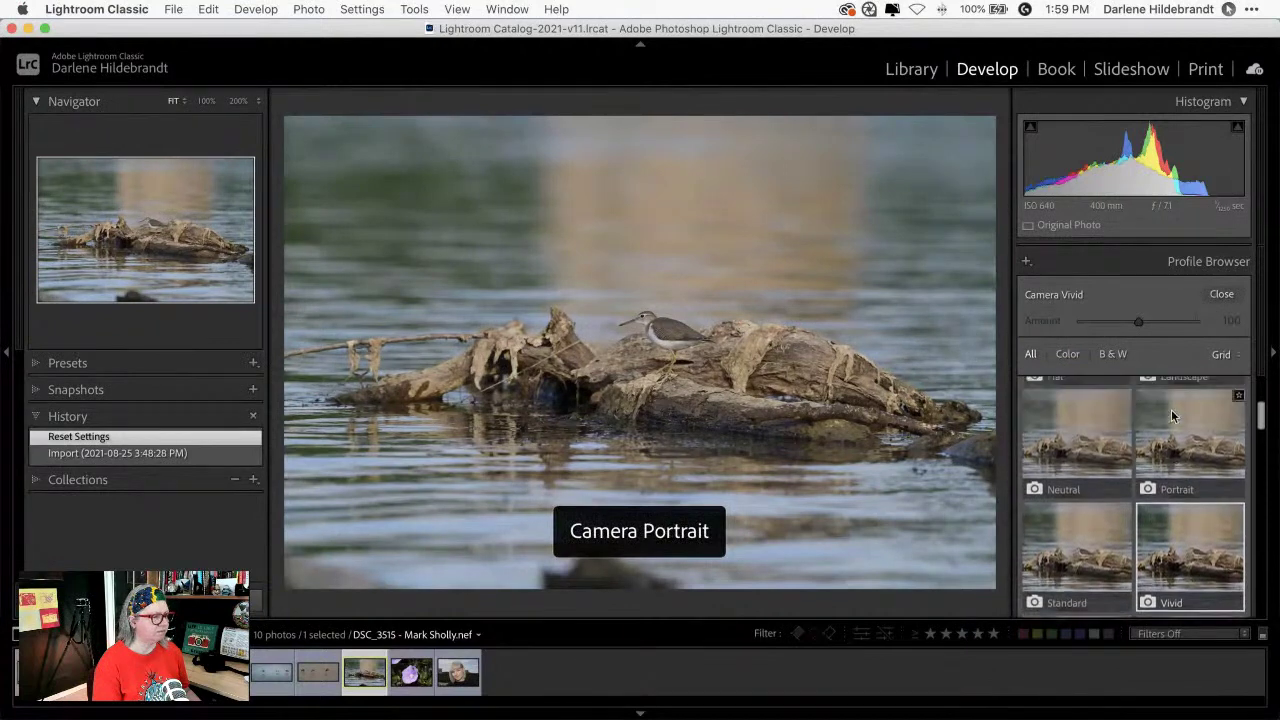
click(1175, 412)
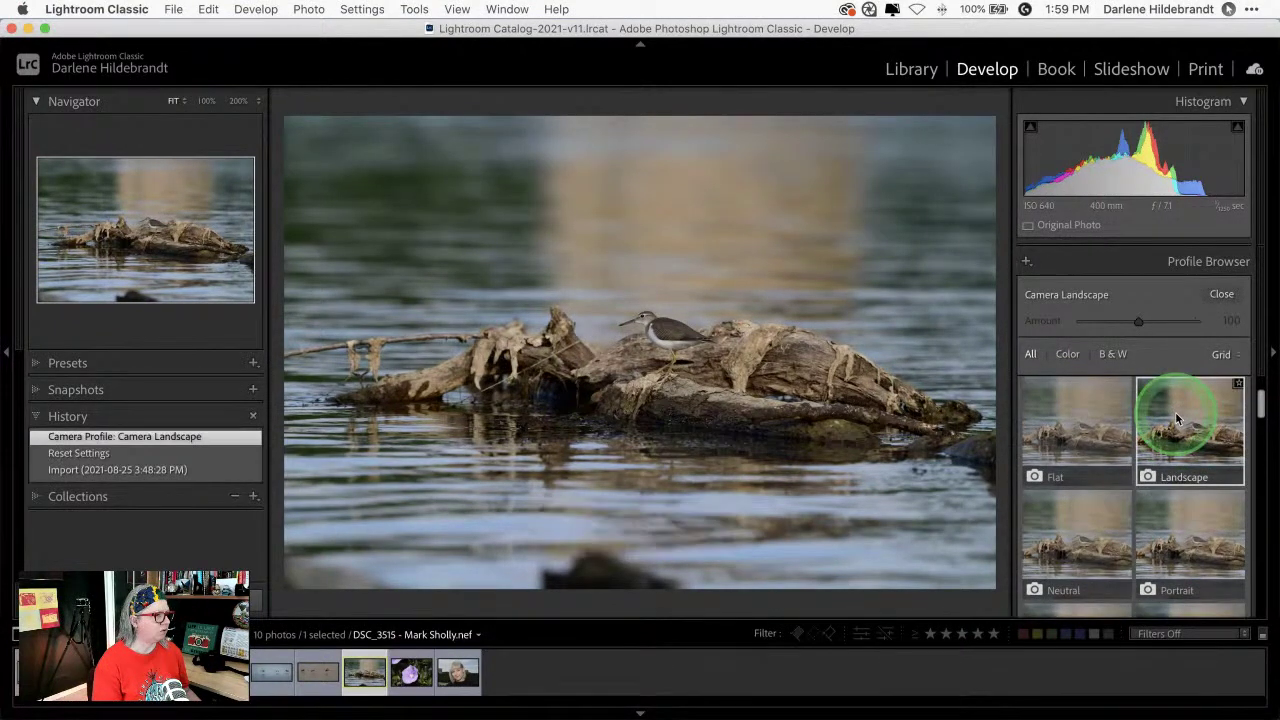
scroll(1175, 412, down, 3)
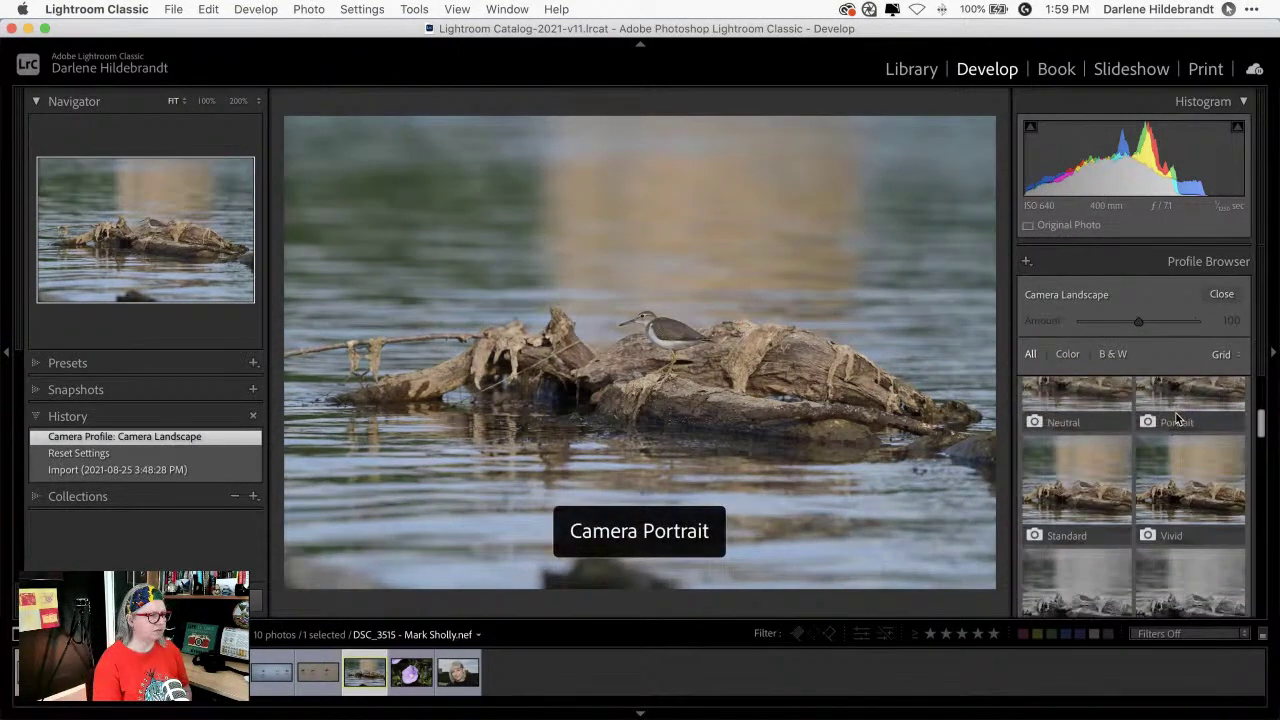
click(1168, 478)
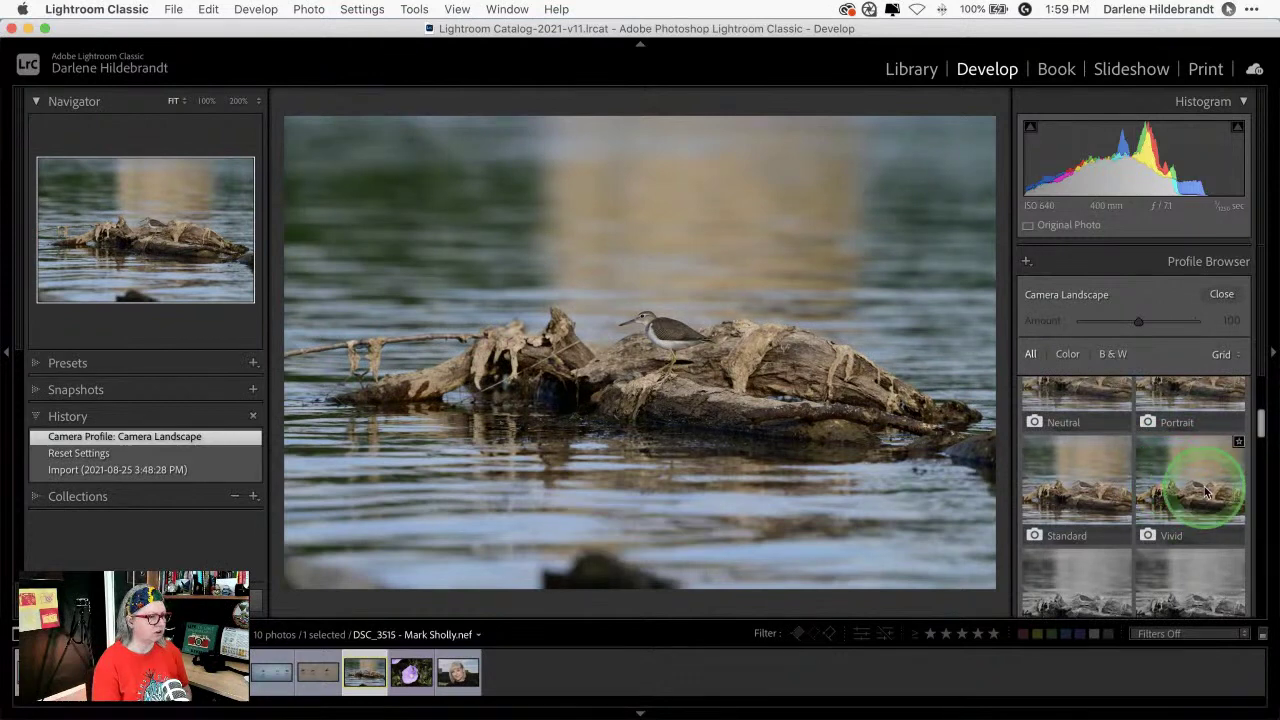
click(1205, 332)
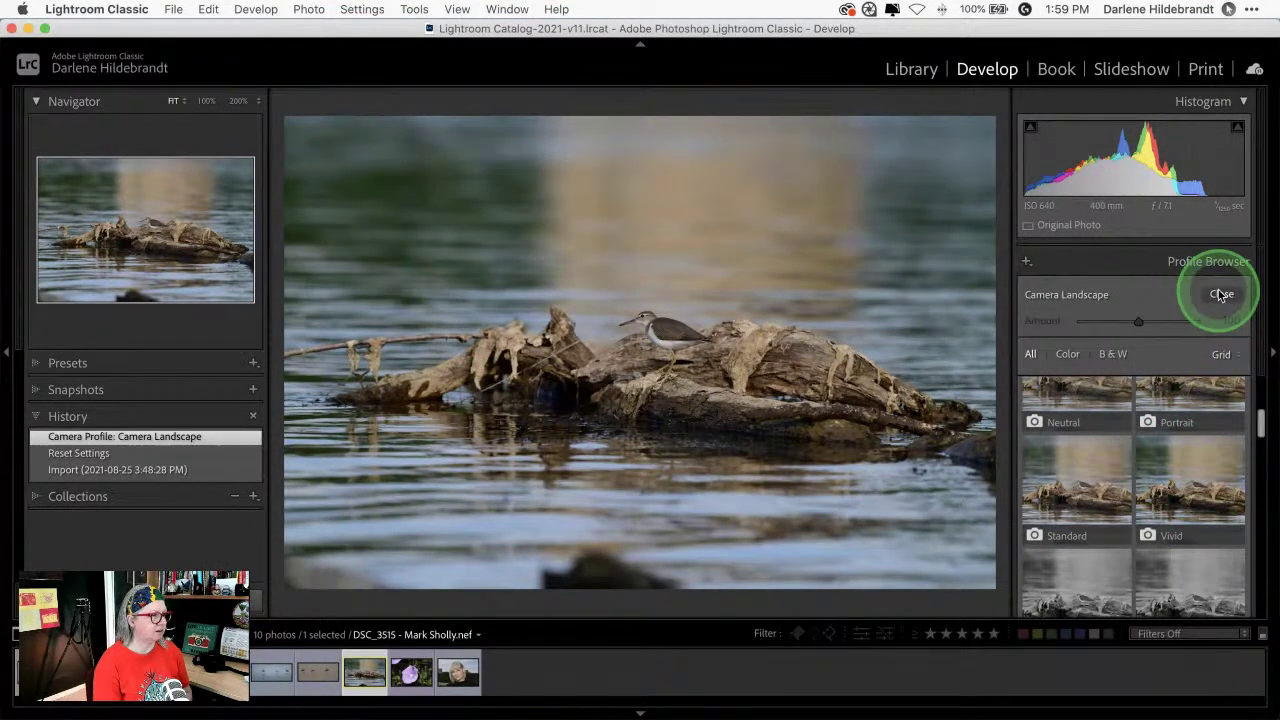
click(1220, 293)
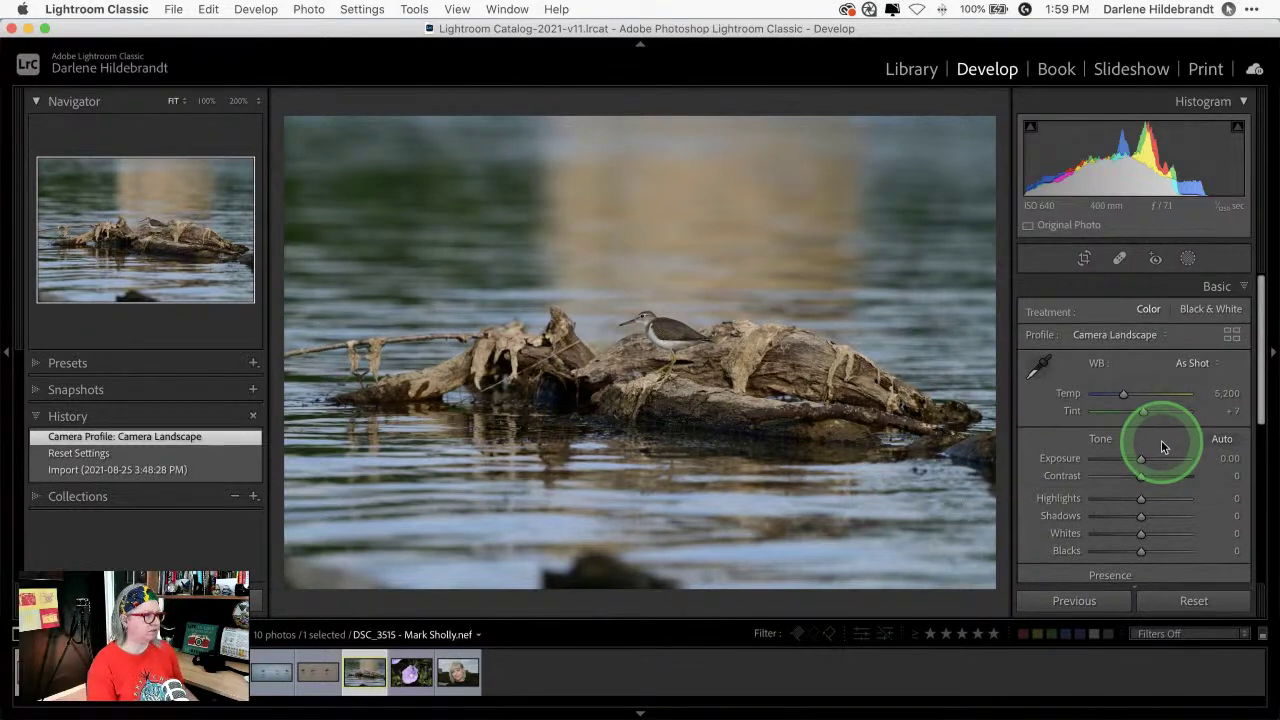
- Set the shorebird photo's Whites to +46 and Blacks to -8 using the automatic adjustment of each slider
scroll(1161, 447, down, 2)
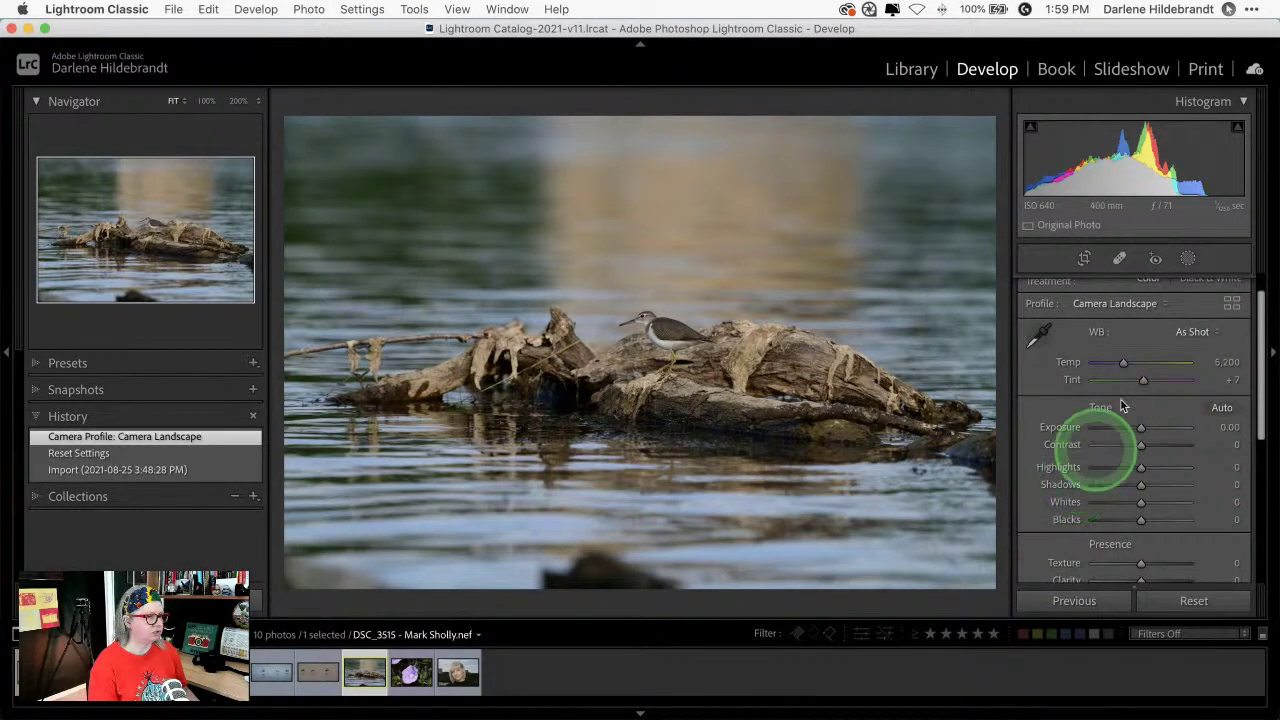
shift+double_click(1064, 503)
shift+double_click(1066, 520)
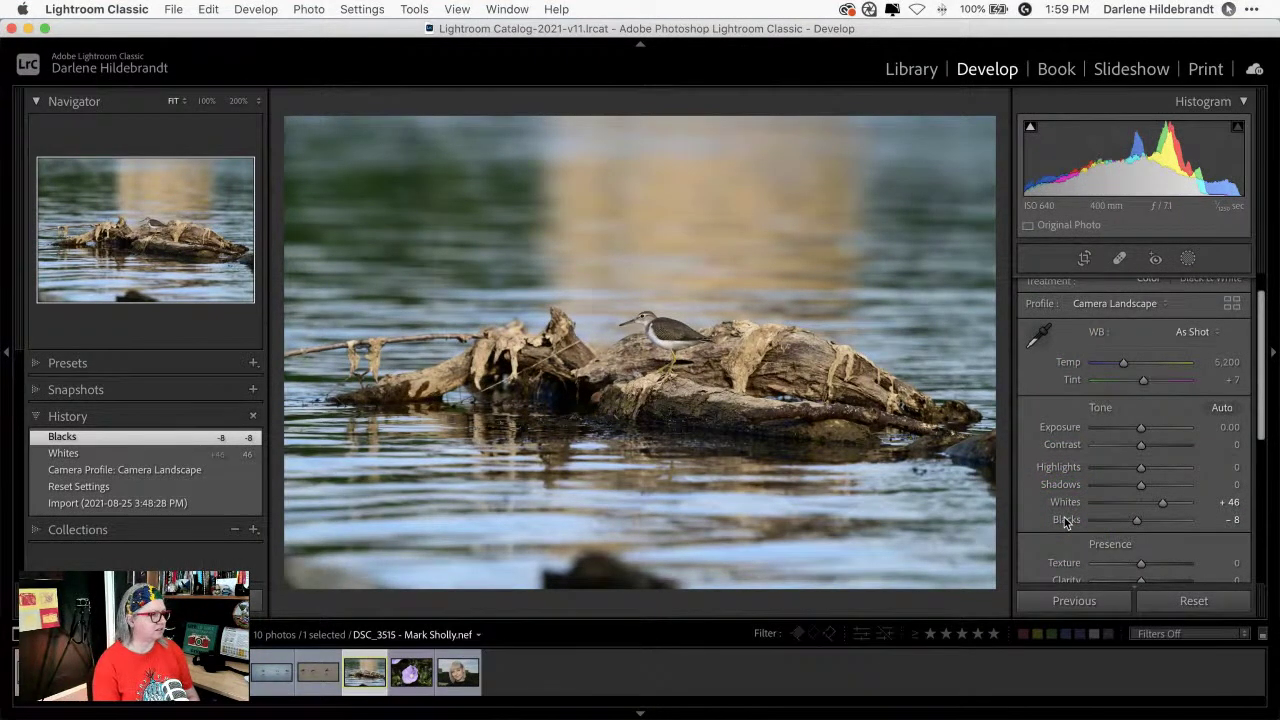
- Compare the shorebird photo before and after the profile, Whites and Blacks adjustments several times, ending on the edited view
key(backslash)
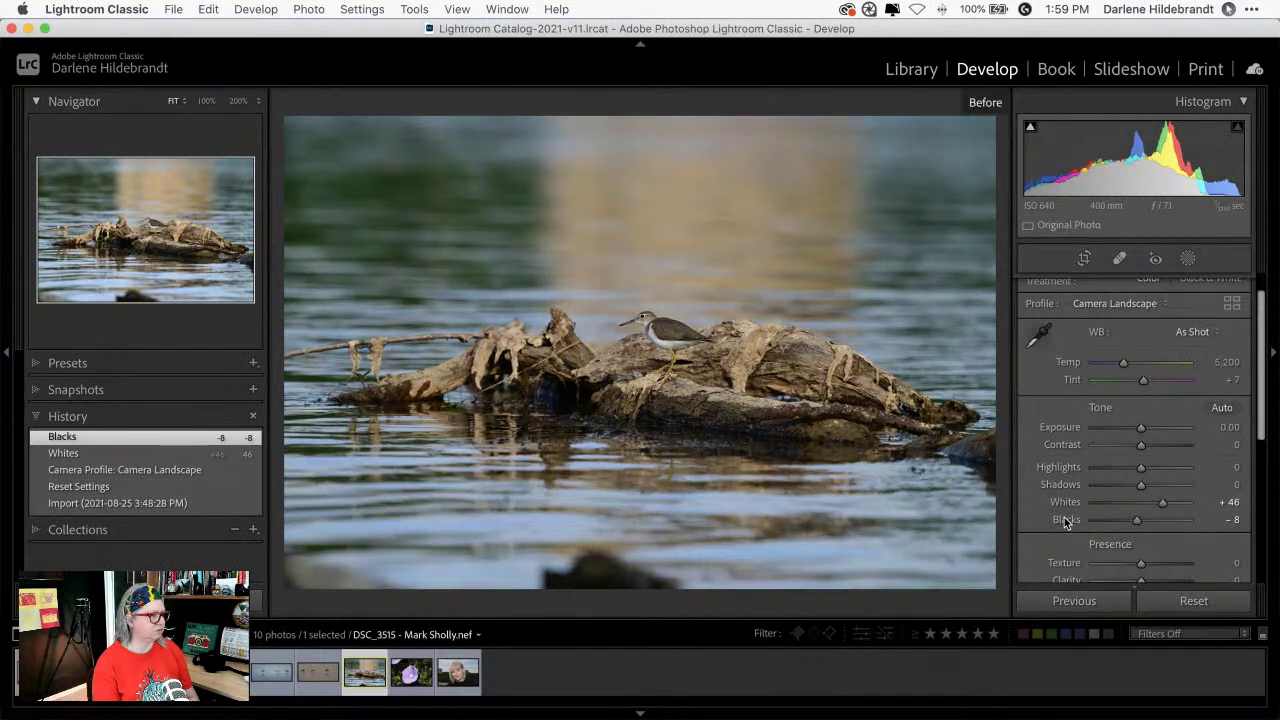
key(backslash)
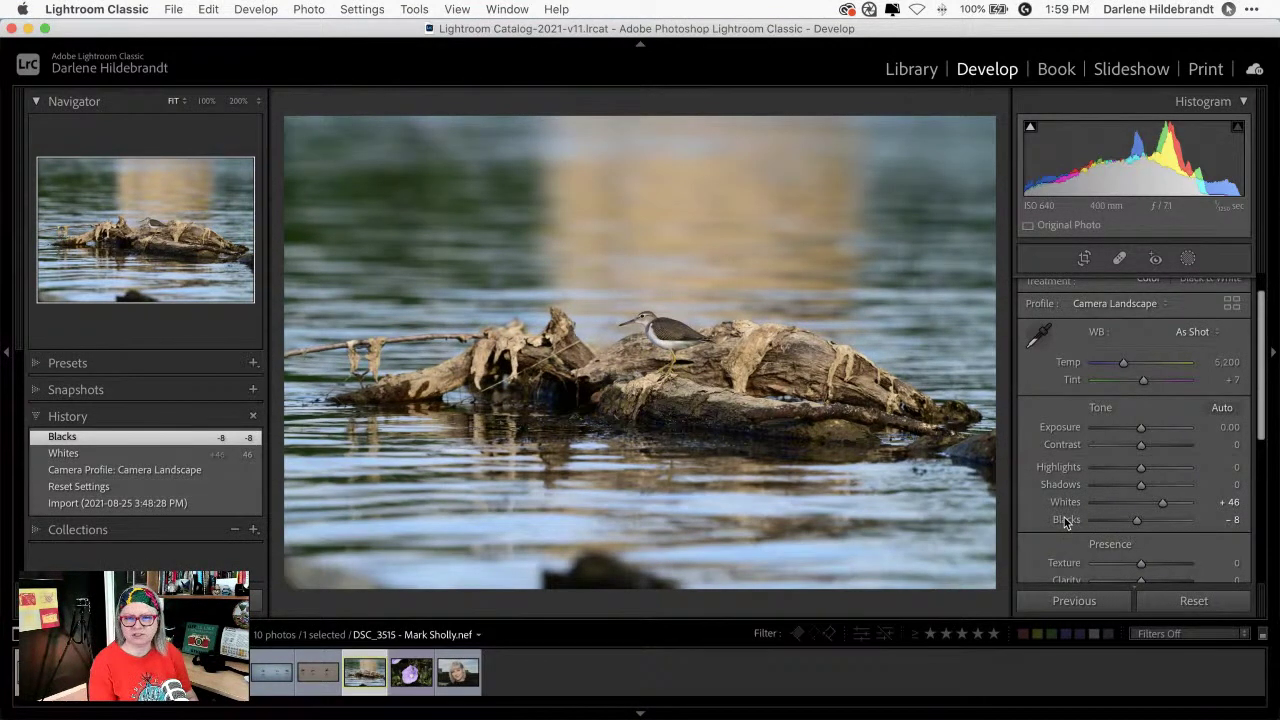
key(backslash)
key(backslash)
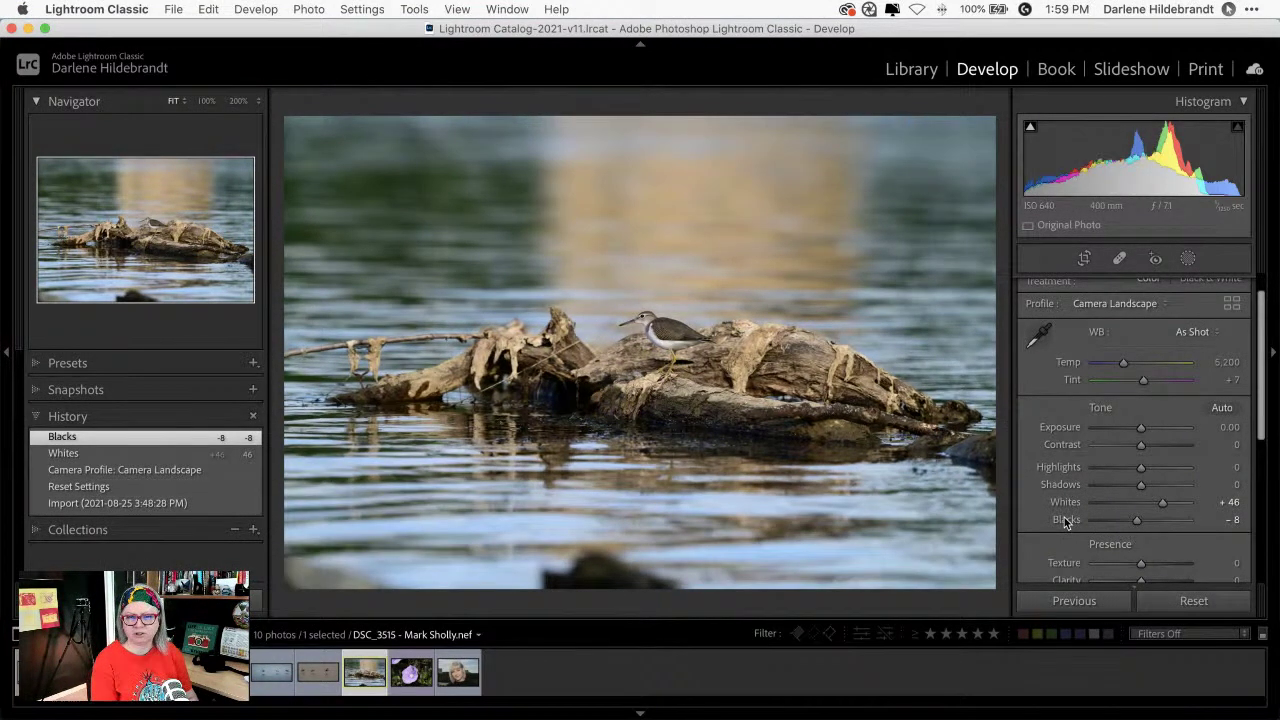
key(backslash)
key(backslash)
click(1066, 521)
key(backslash)
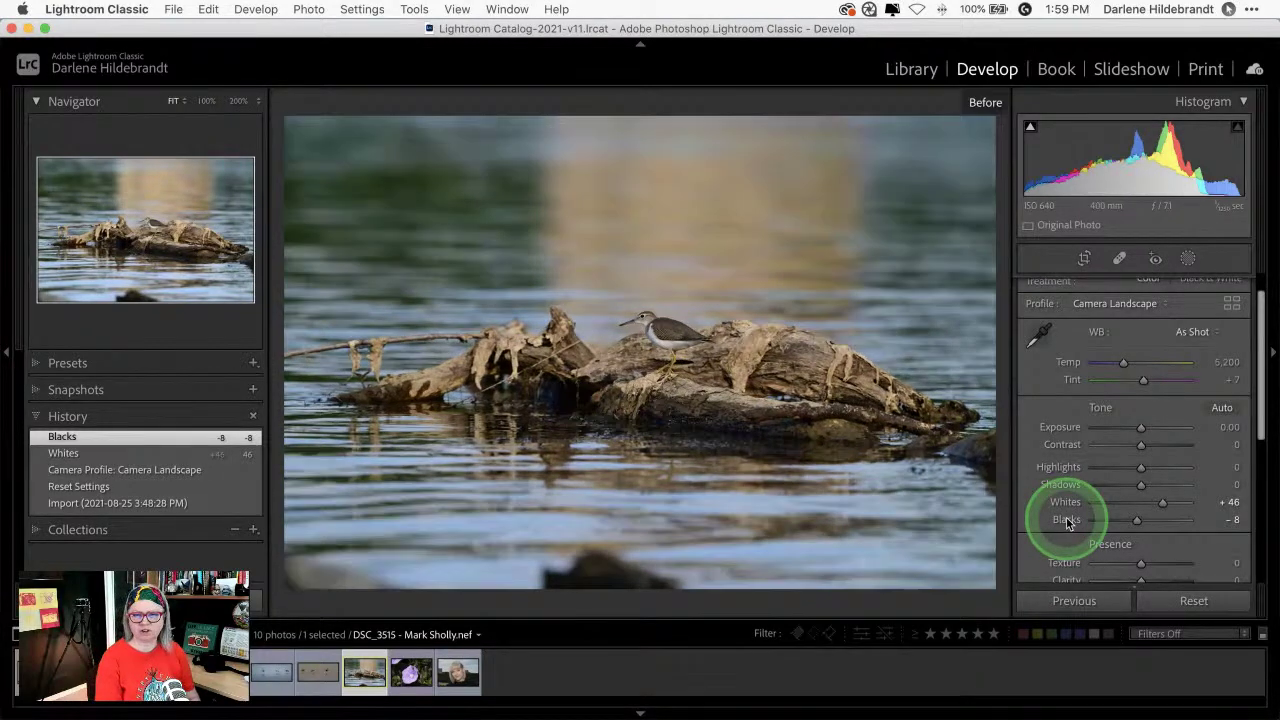
key(backslash)
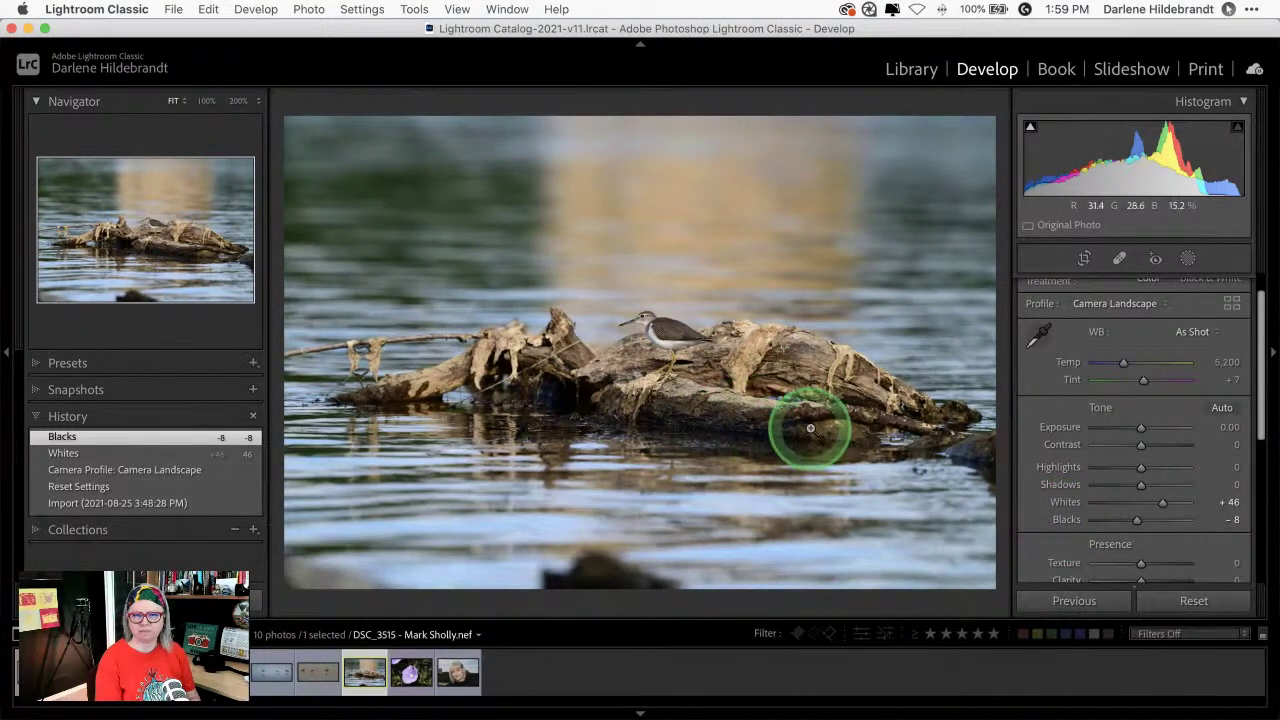
key(backslash)
key(backslash)
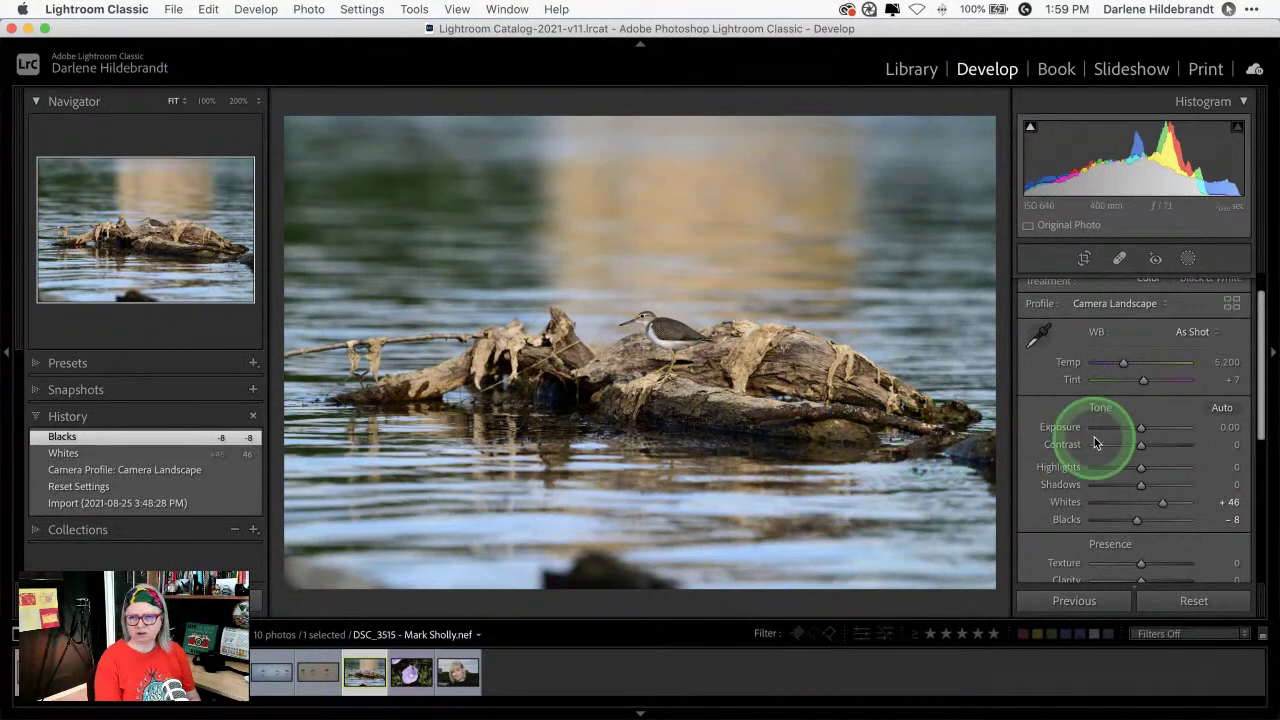
scroll(1095, 443, down, 5)
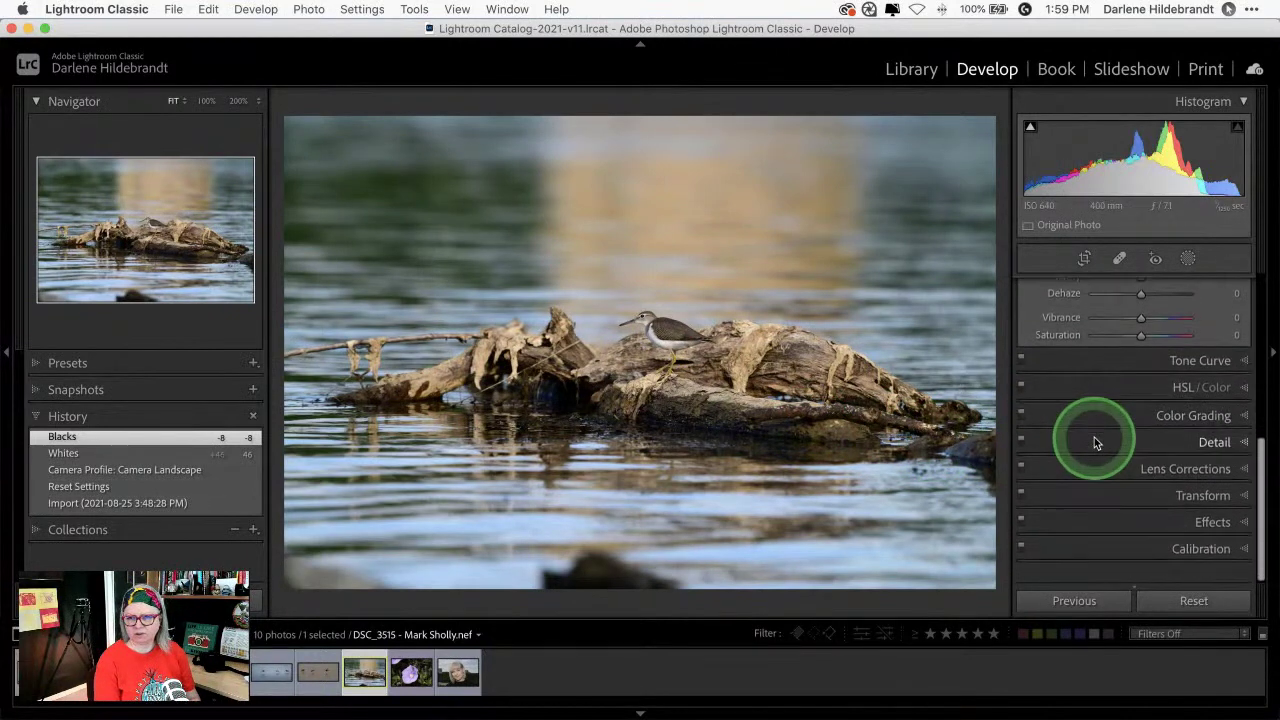
- Compare the shorebird photo with and without its lens corrections, leave them enabled, and return to the basic adjustments
click(1169, 474)
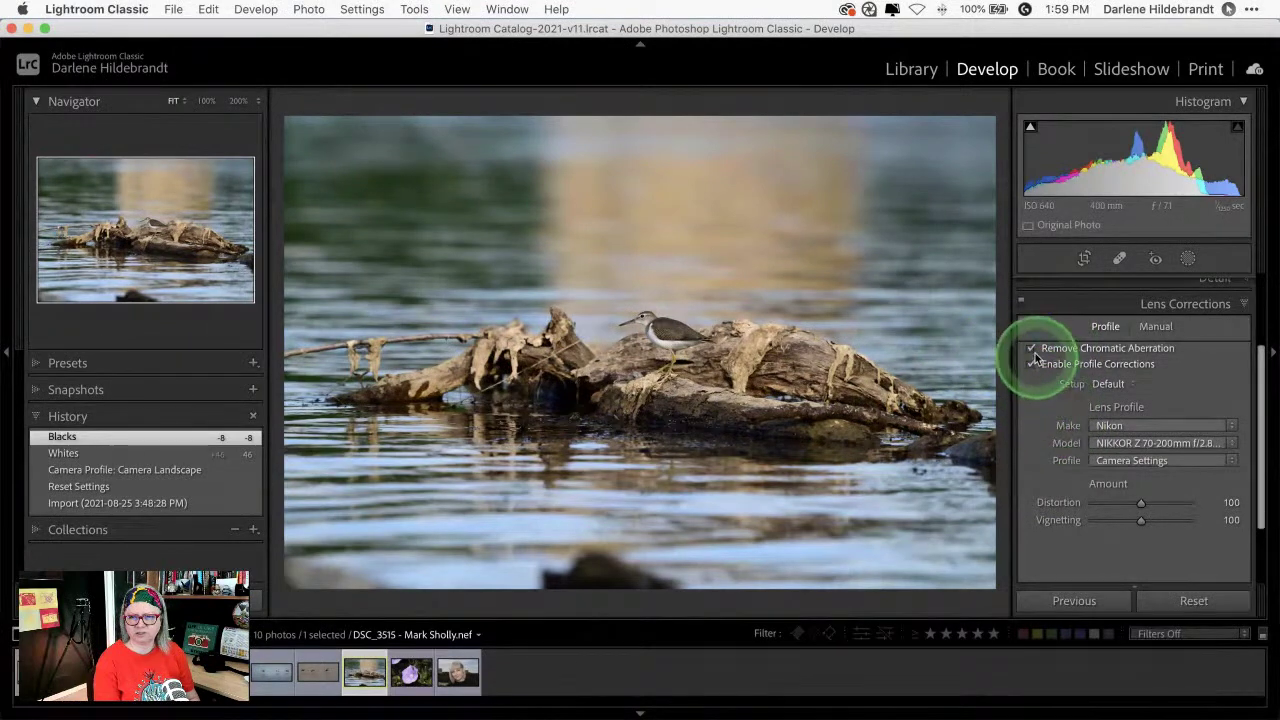
click(1021, 304)
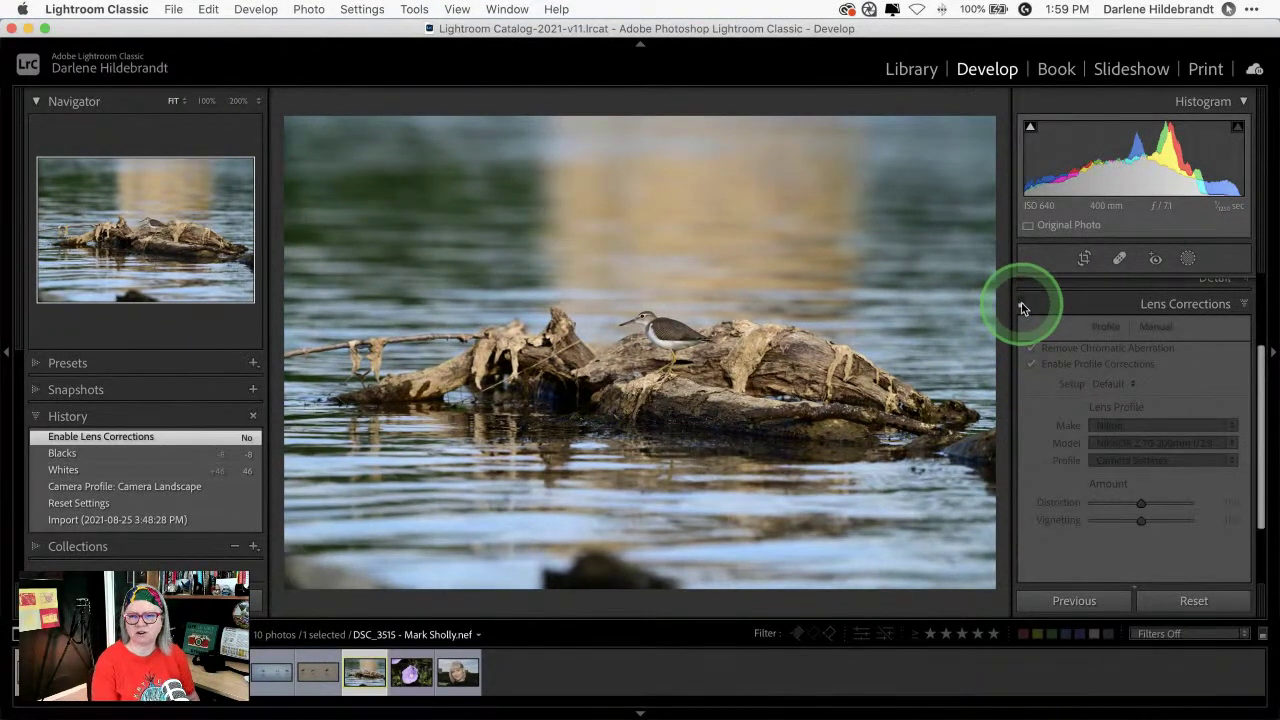
click(1021, 304)
click(1021, 304)
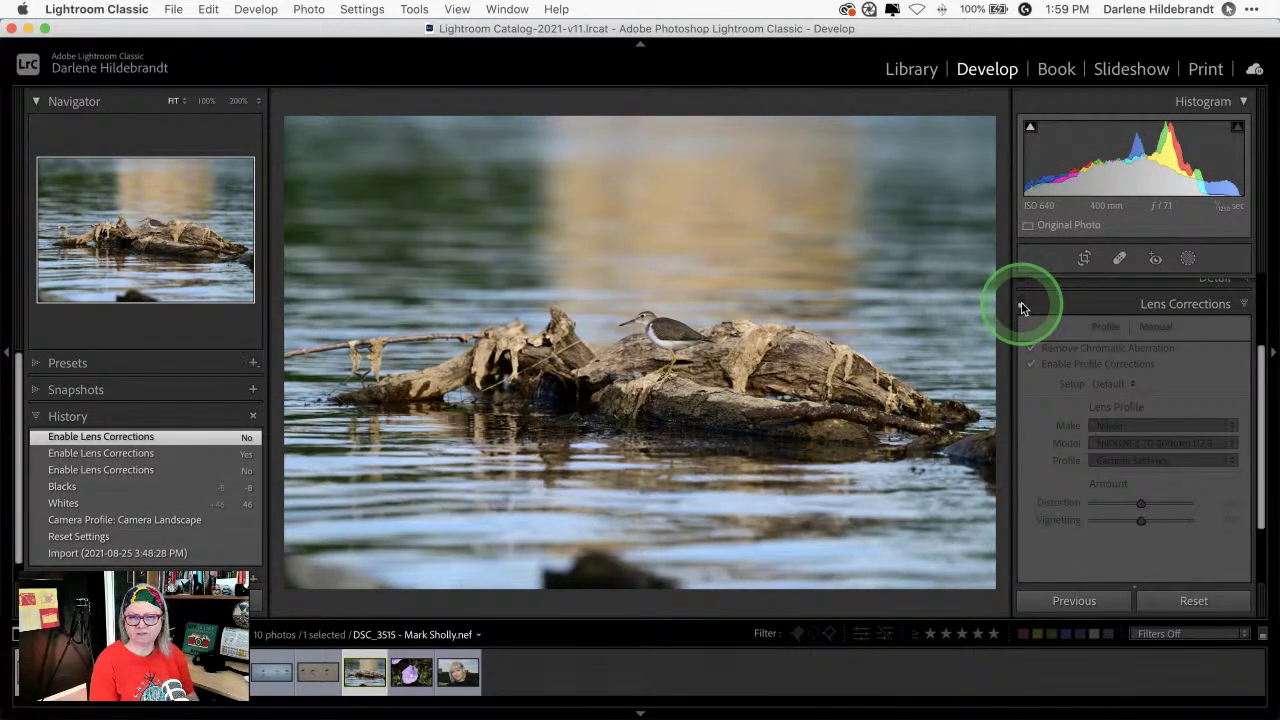
click(1021, 304)
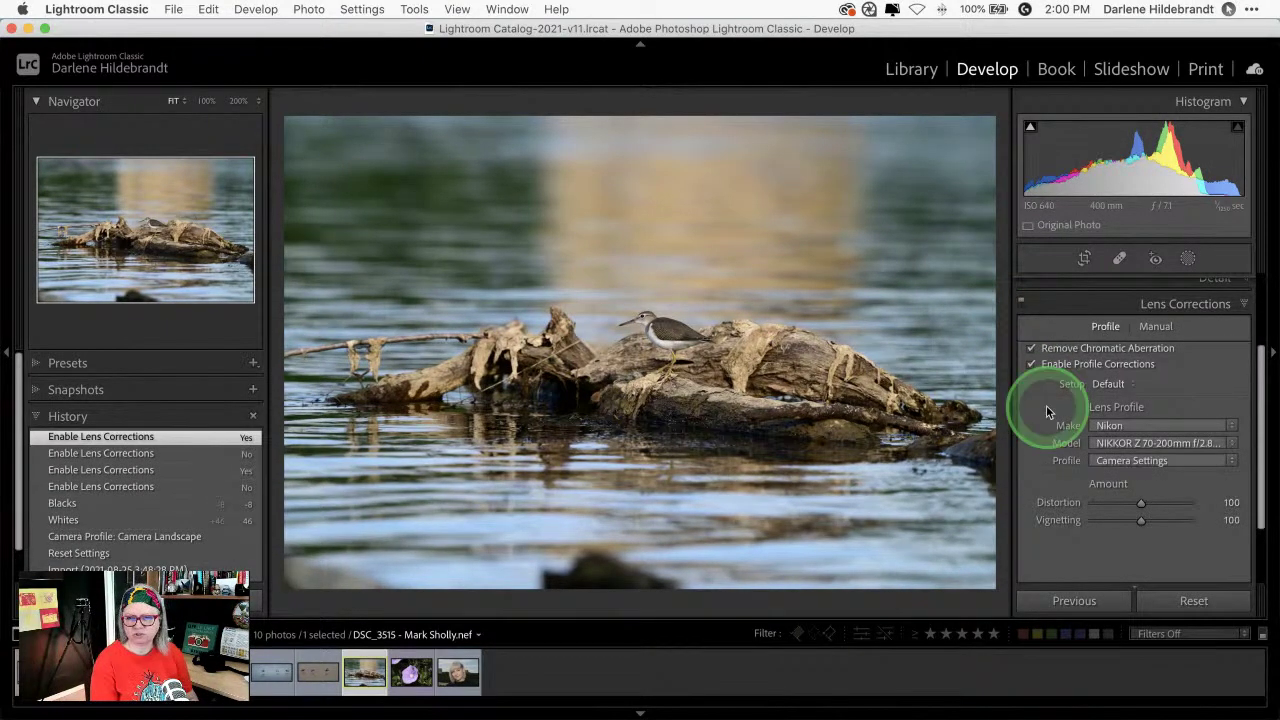
scroll(1046, 411, up, 5)
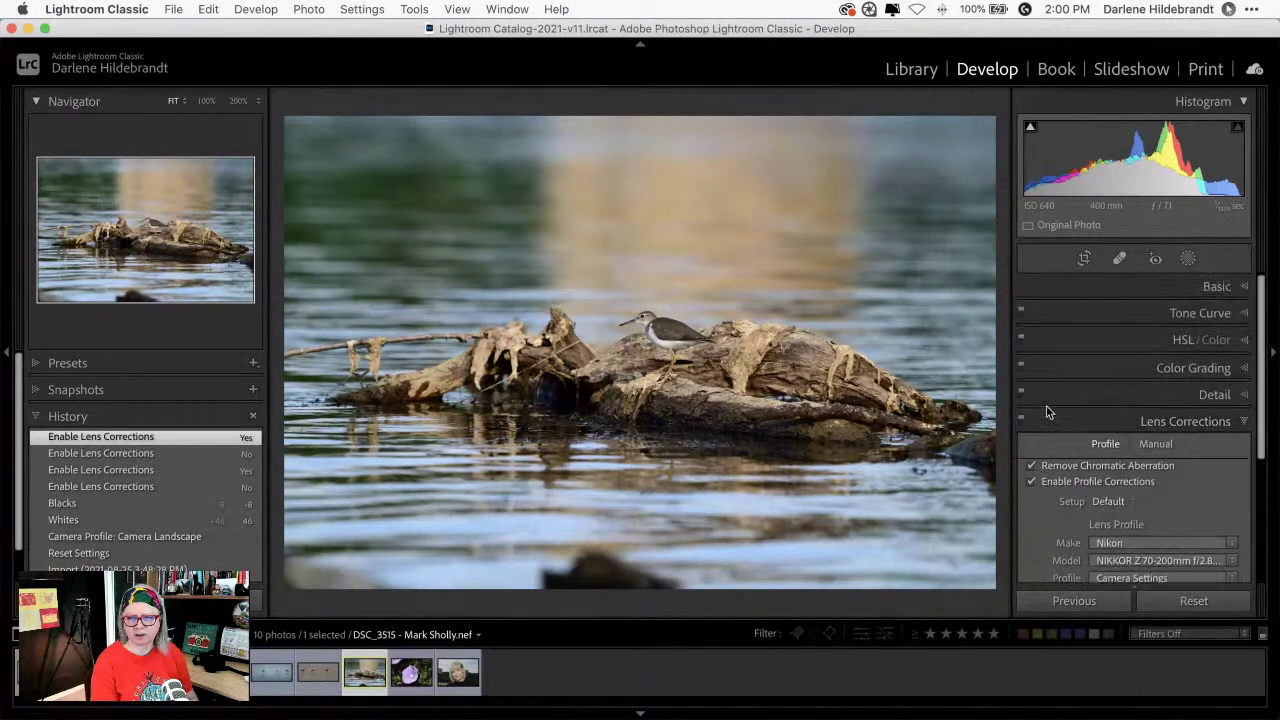
click(1215, 286)
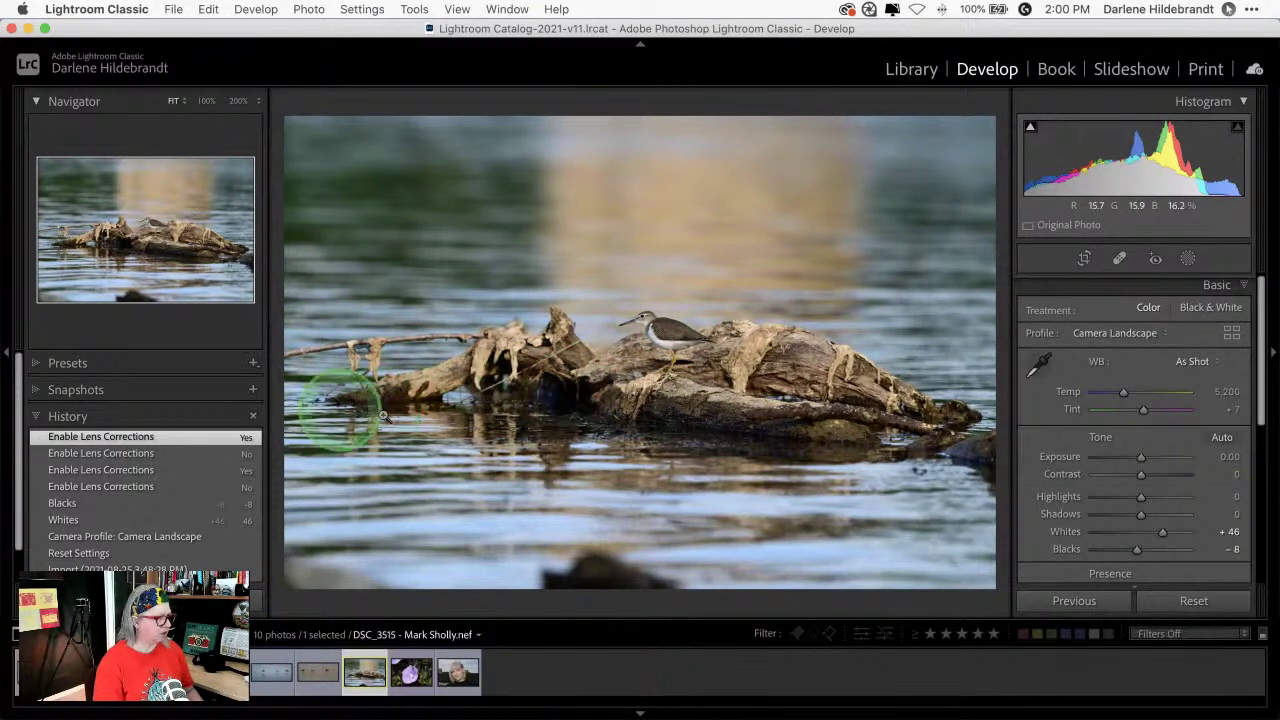
- Crop the lower edge of the shorebird photo to remove the dark rock, and trim the height slightly further
key(r)
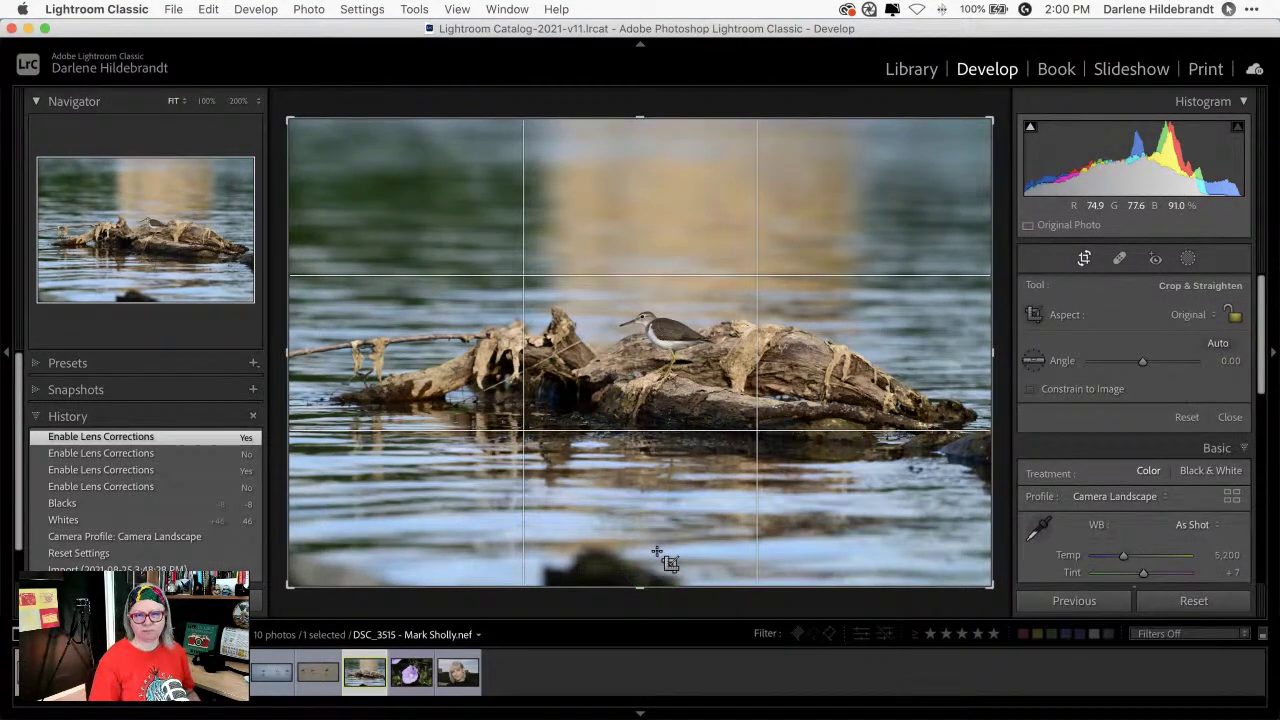
mouse_move(660, 578)
mouse_down()
mouse_move(649, 589)
mouse_move(663, 586)
mouse_move(664, 554)
mouse_up()
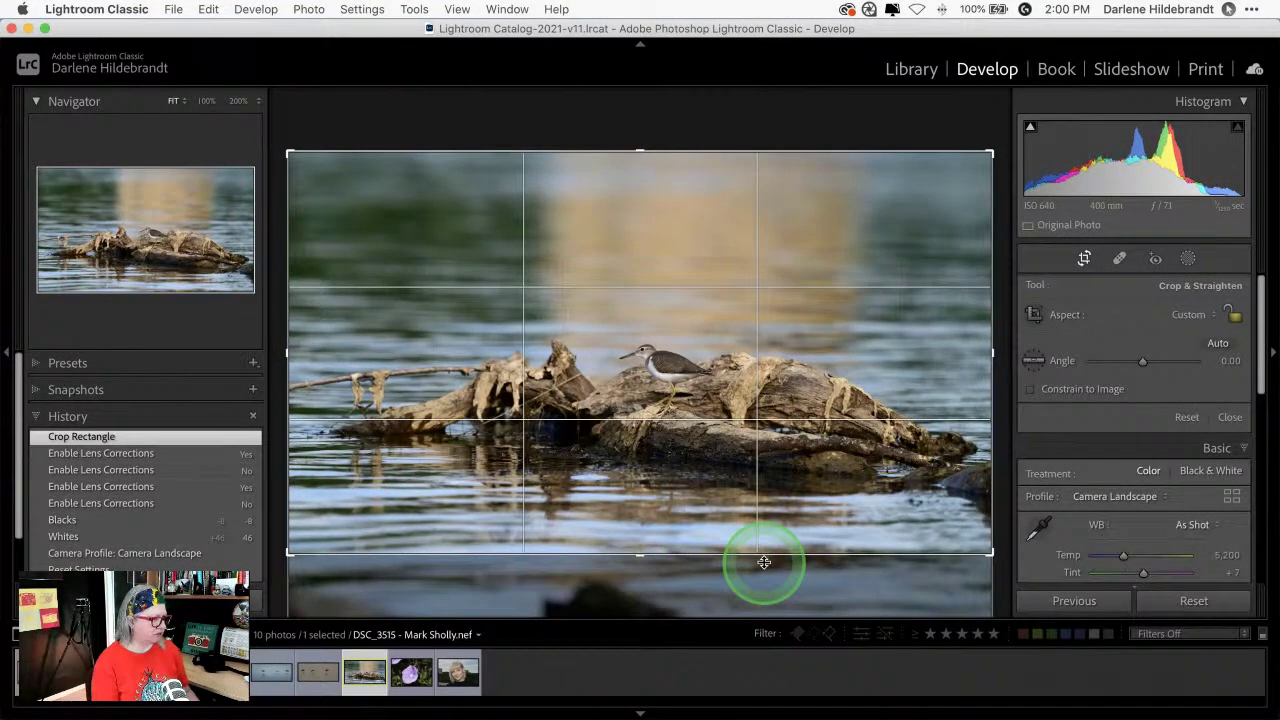
double_click(764, 562)
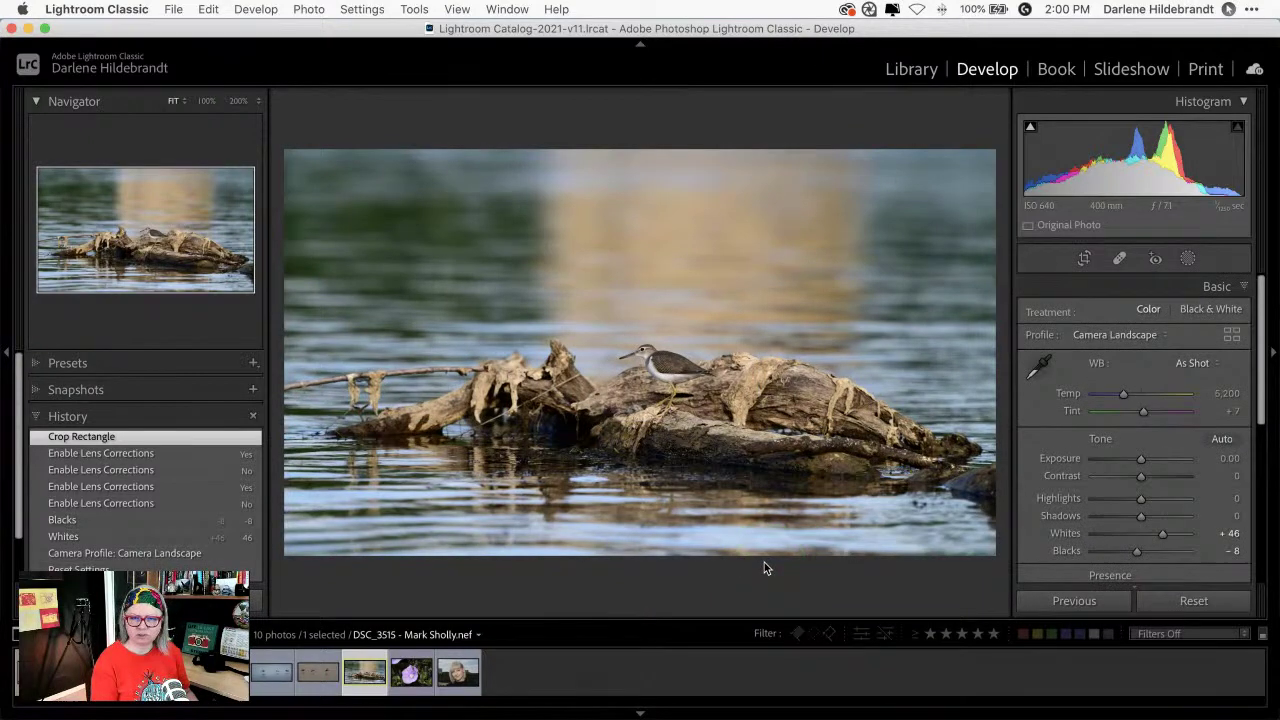
key(r)
drag(751, 551, 749, 543)
double_click(749, 545)
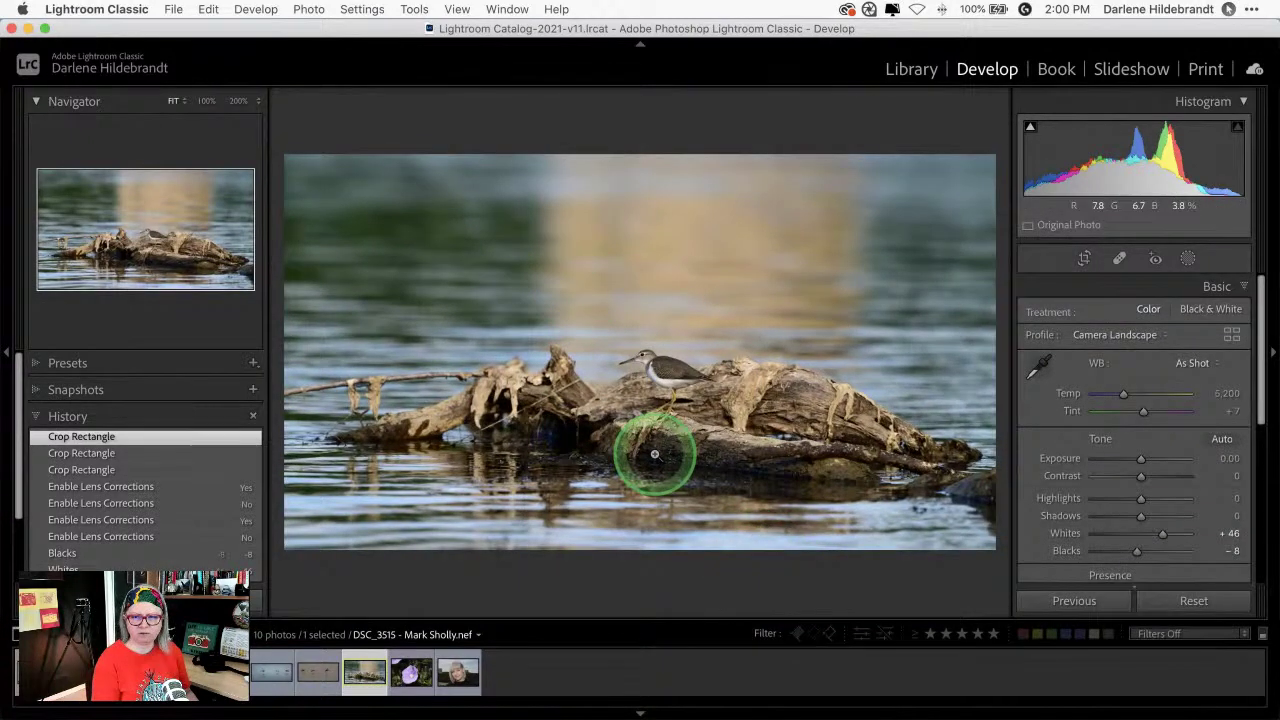
- Flip the shorebird photo horizontally and crop in its left side, cutting into the thick end of the driftwood
click(305, 11)
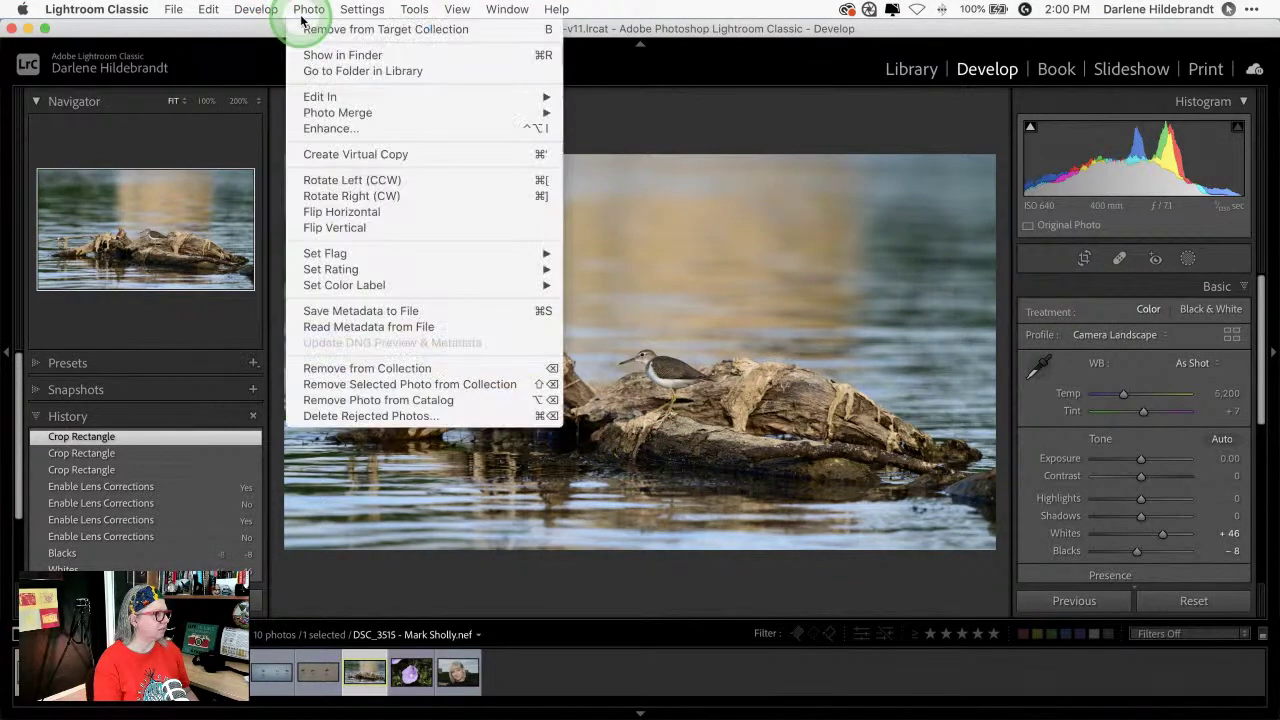
click(341, 212)
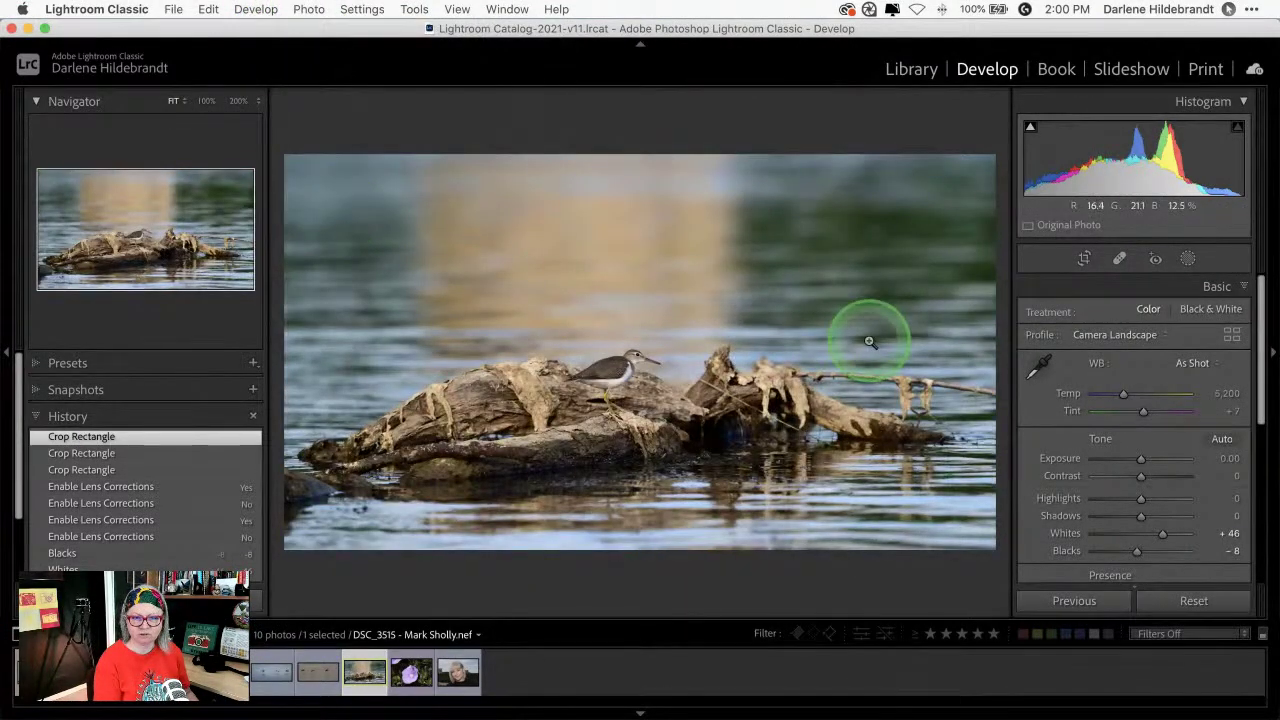
key(r)
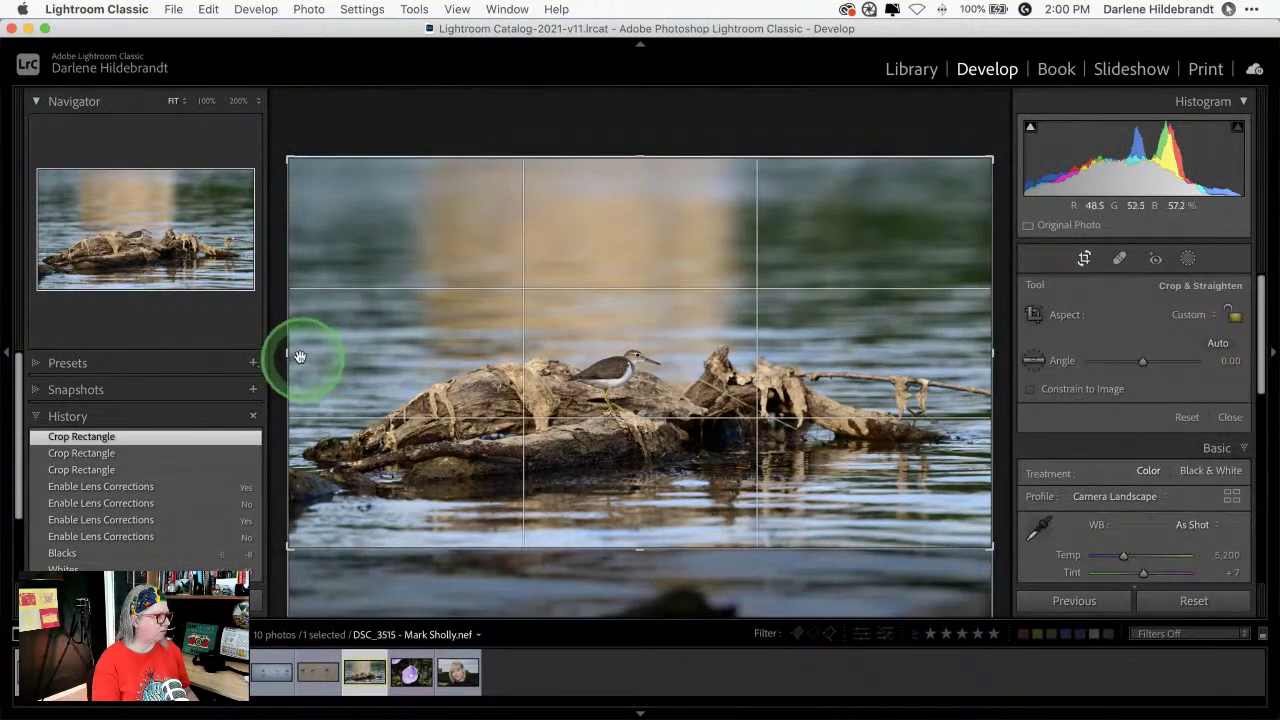
drag(294, 353, 341, 359)
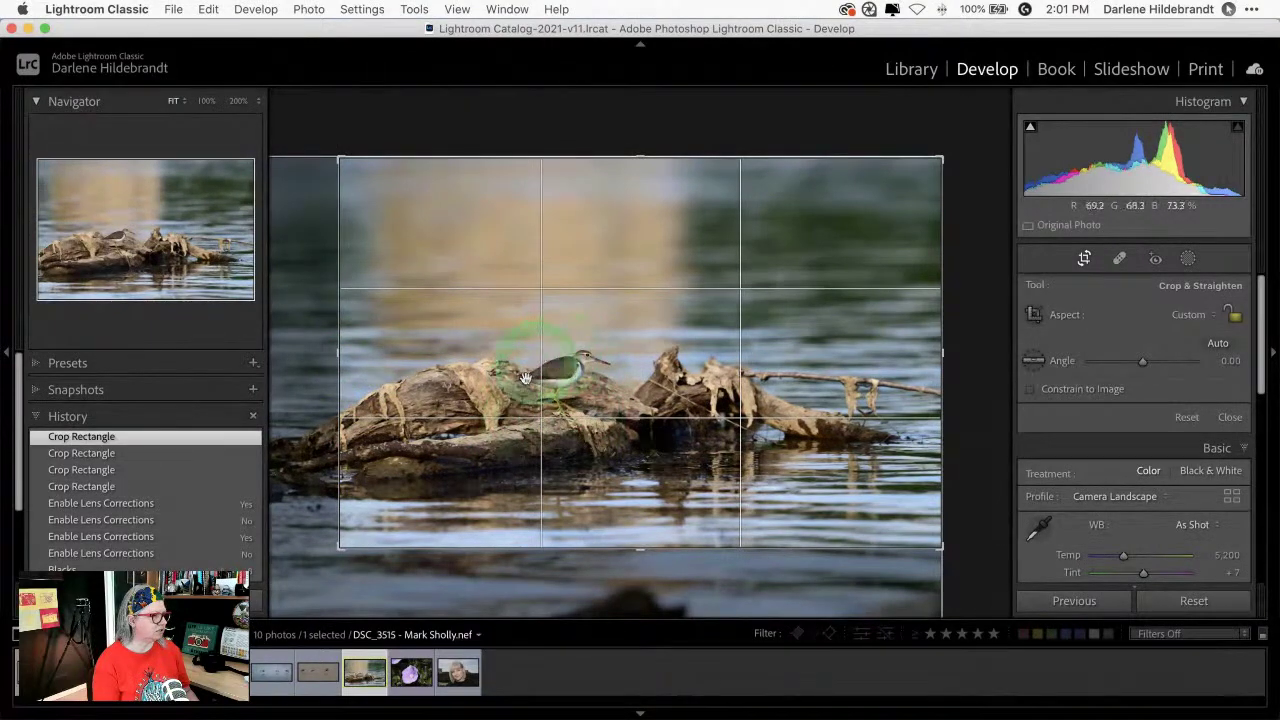
drag(528, 542, 526, 547)
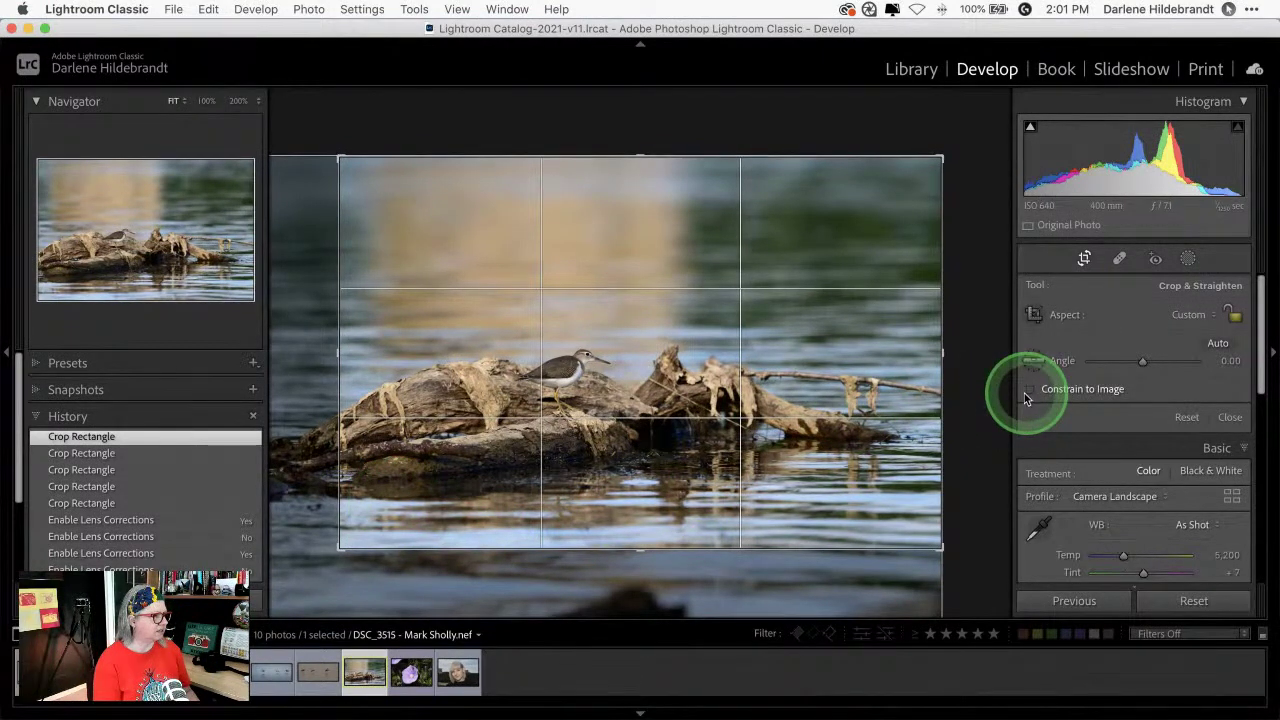
drag(338, 371, 337, 373)
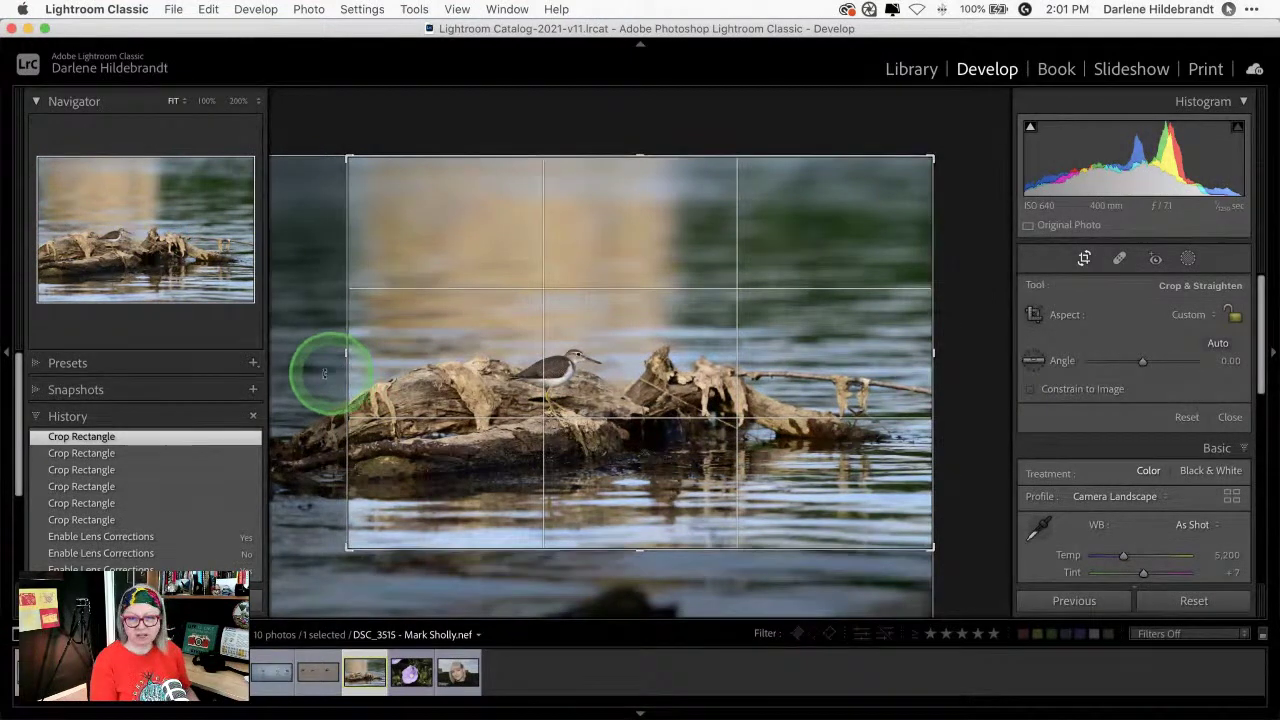
key(Return)
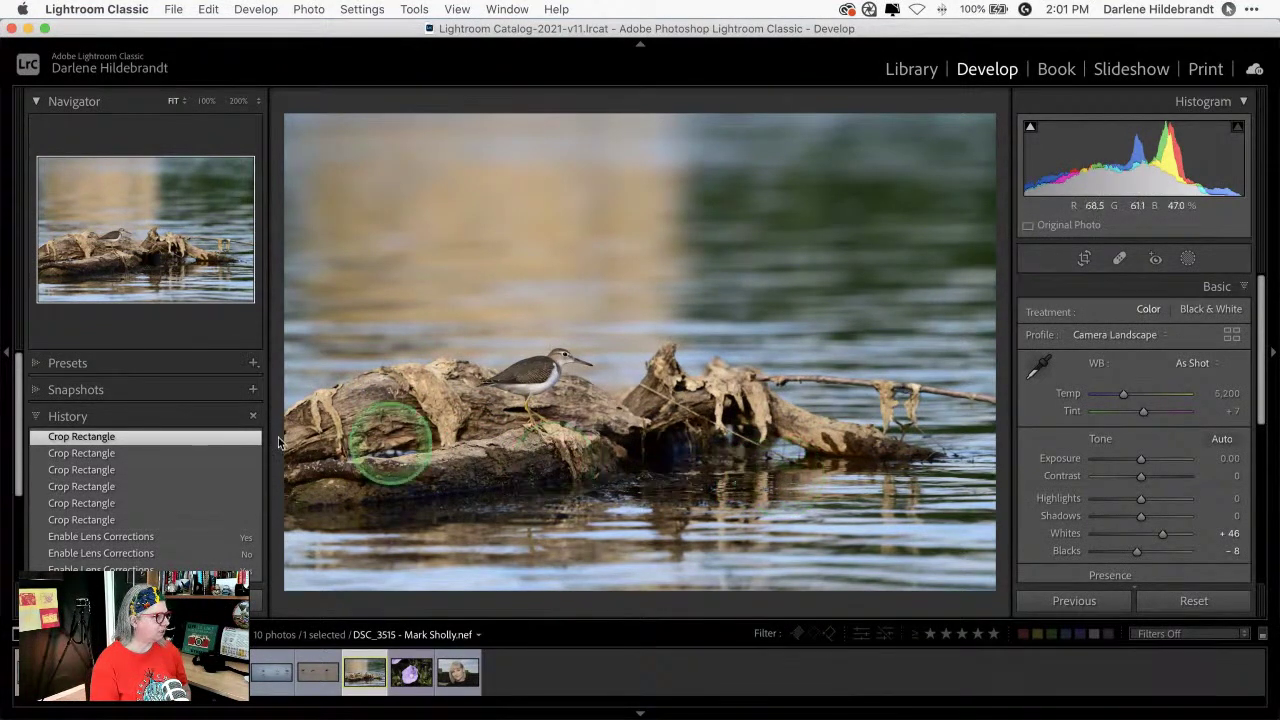
- Apply the Edge darken medium vignette preset, and mask the bird and driftwood with Select Subject
click(66, 366)
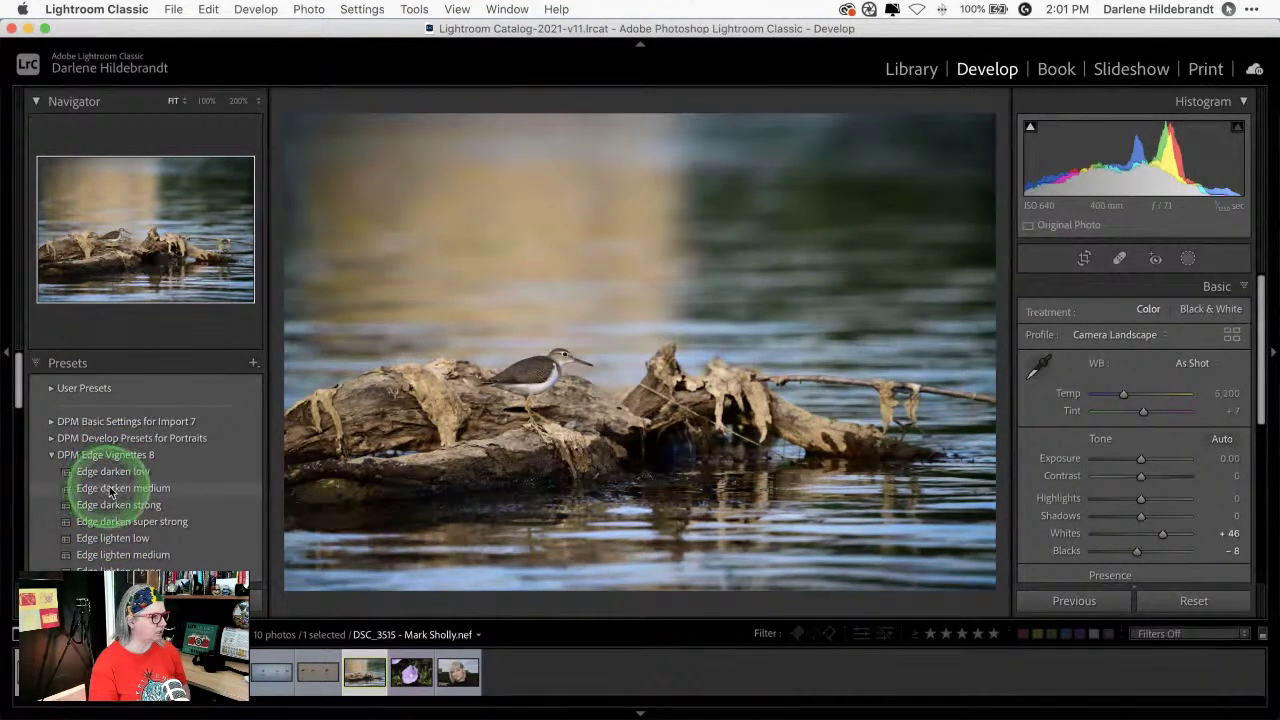
click(113, 489)
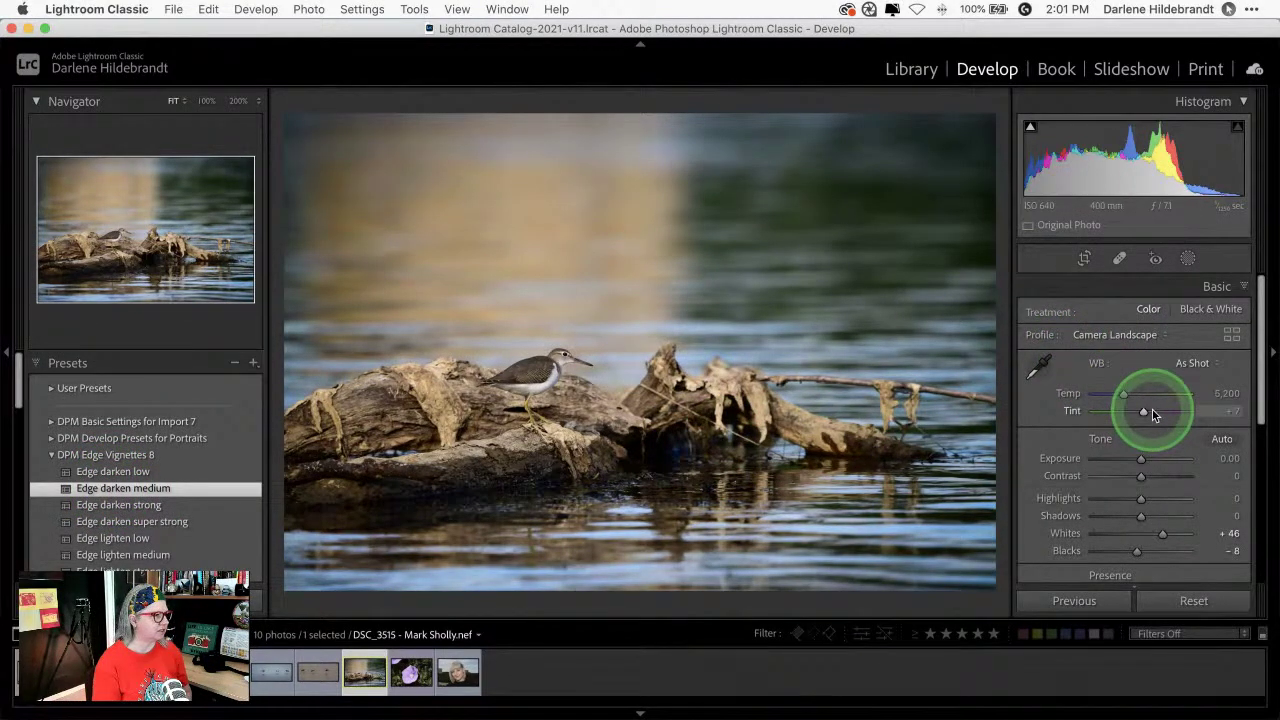
click(1188, 258)
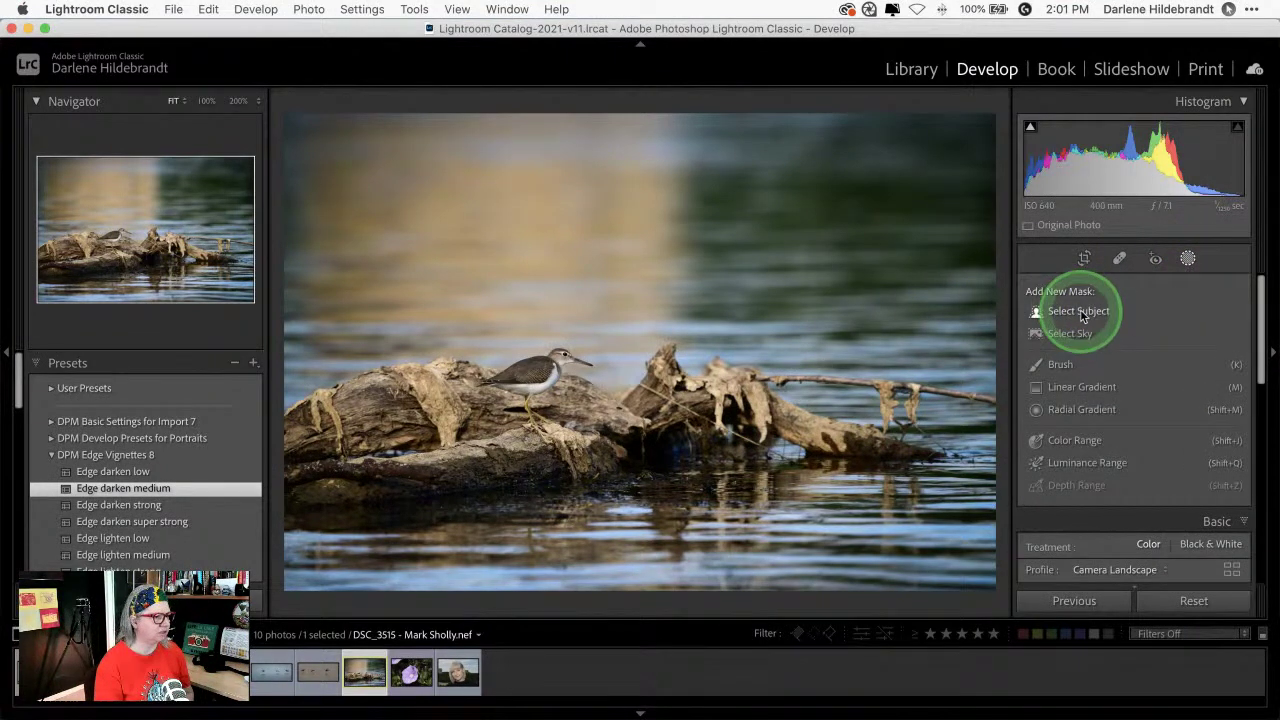
click(1078, 312)
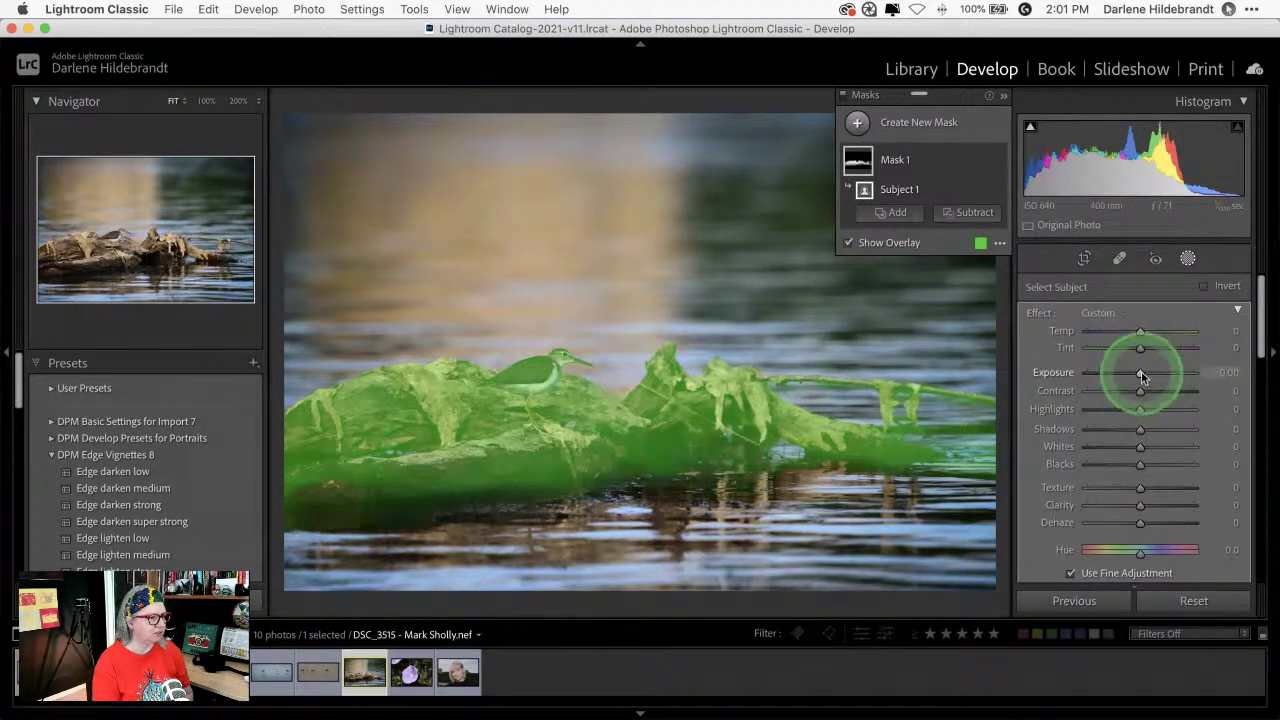
- Hide the mask overlay and set the subject mask's Whites to 11, Texture to 17 and Clarity to 18
key(o)
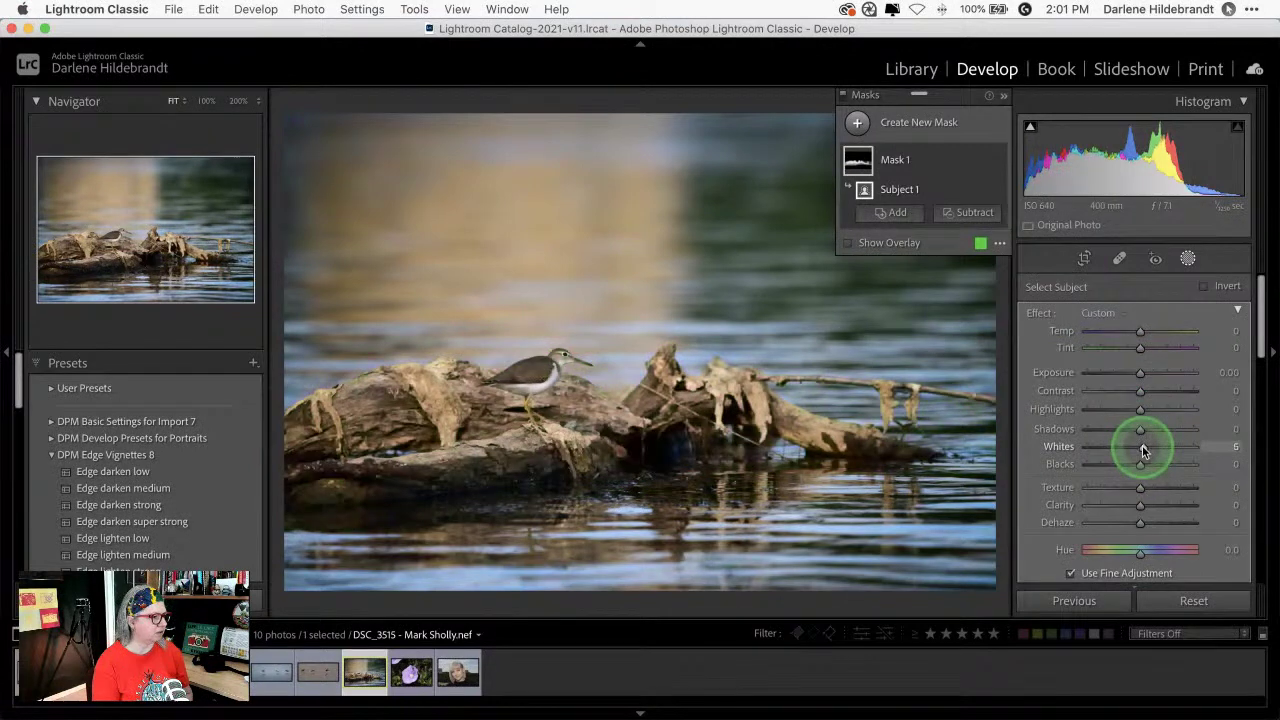
scroll(1145, 445, down, 5)
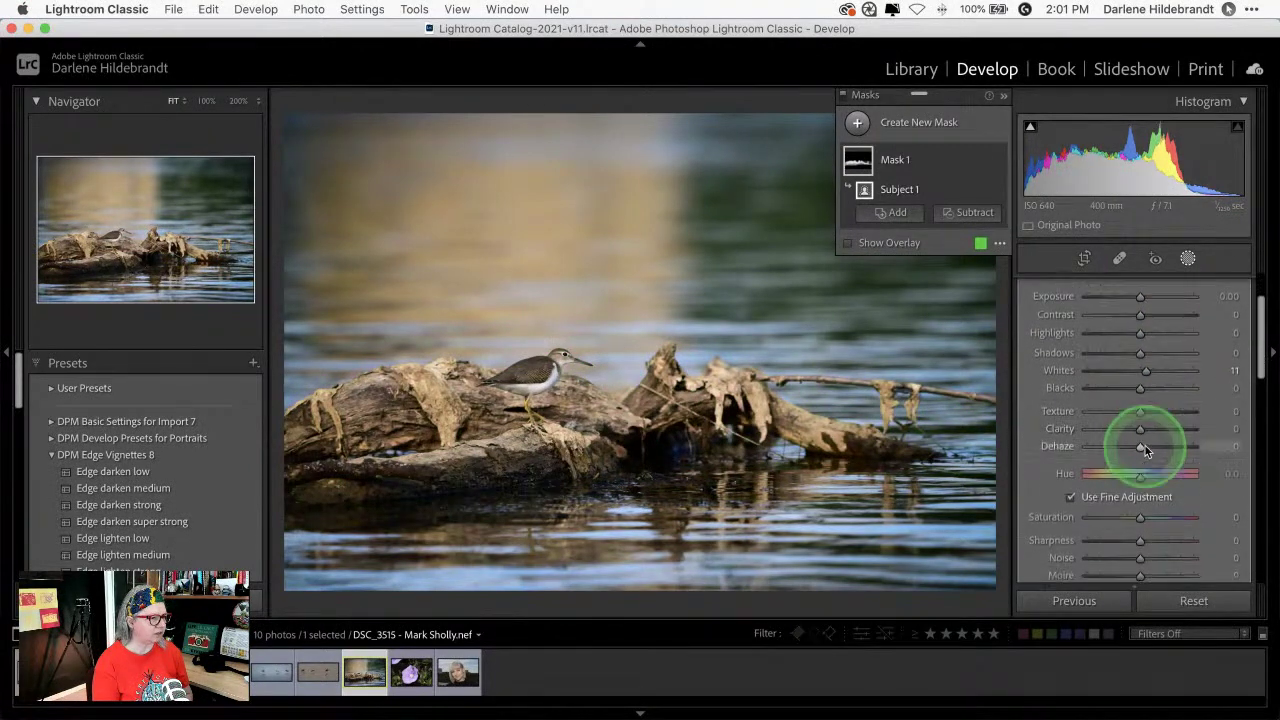
drag(1141, 310, 1152, 331)
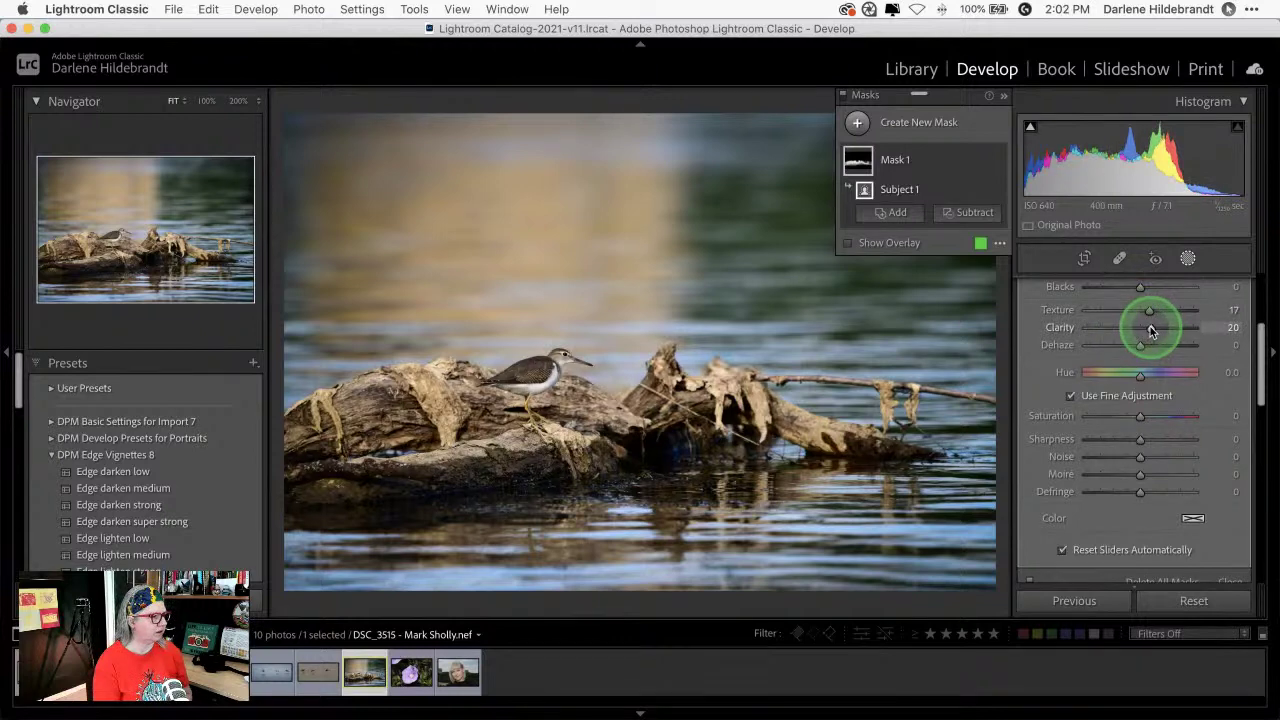
scroll(1150, 326, up, 3)
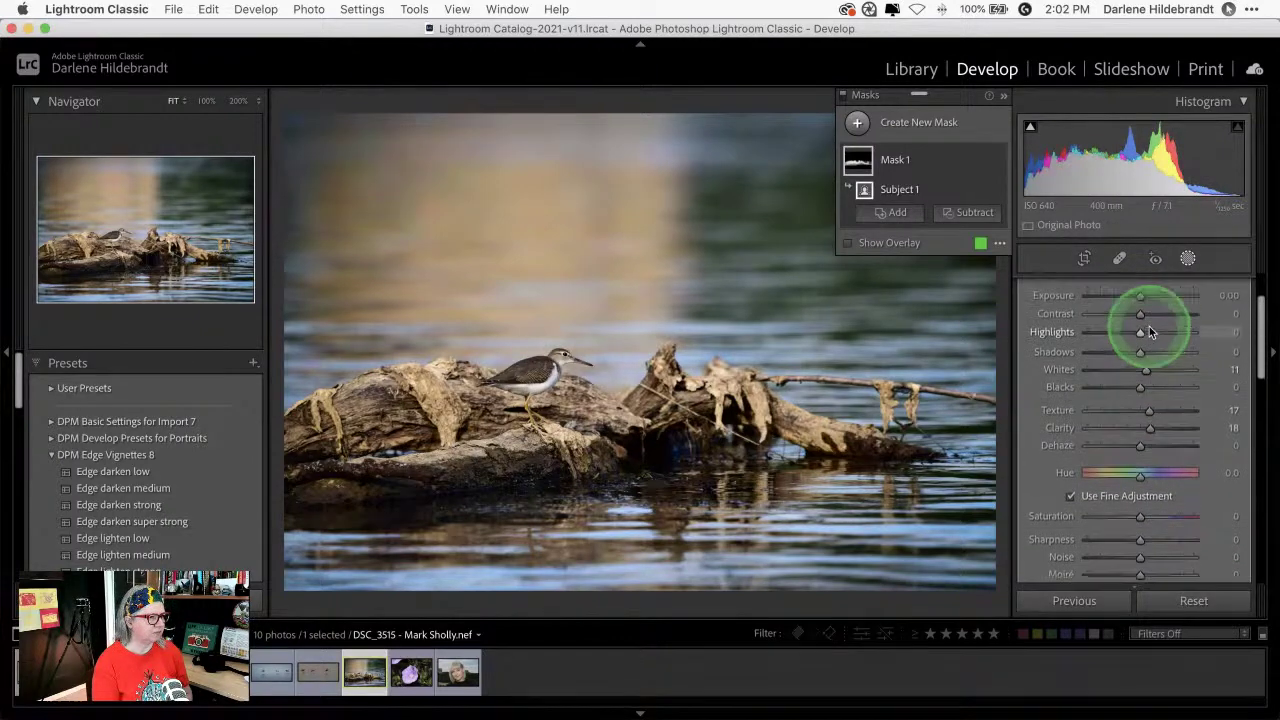
scroll(1149, 326, up, 2)
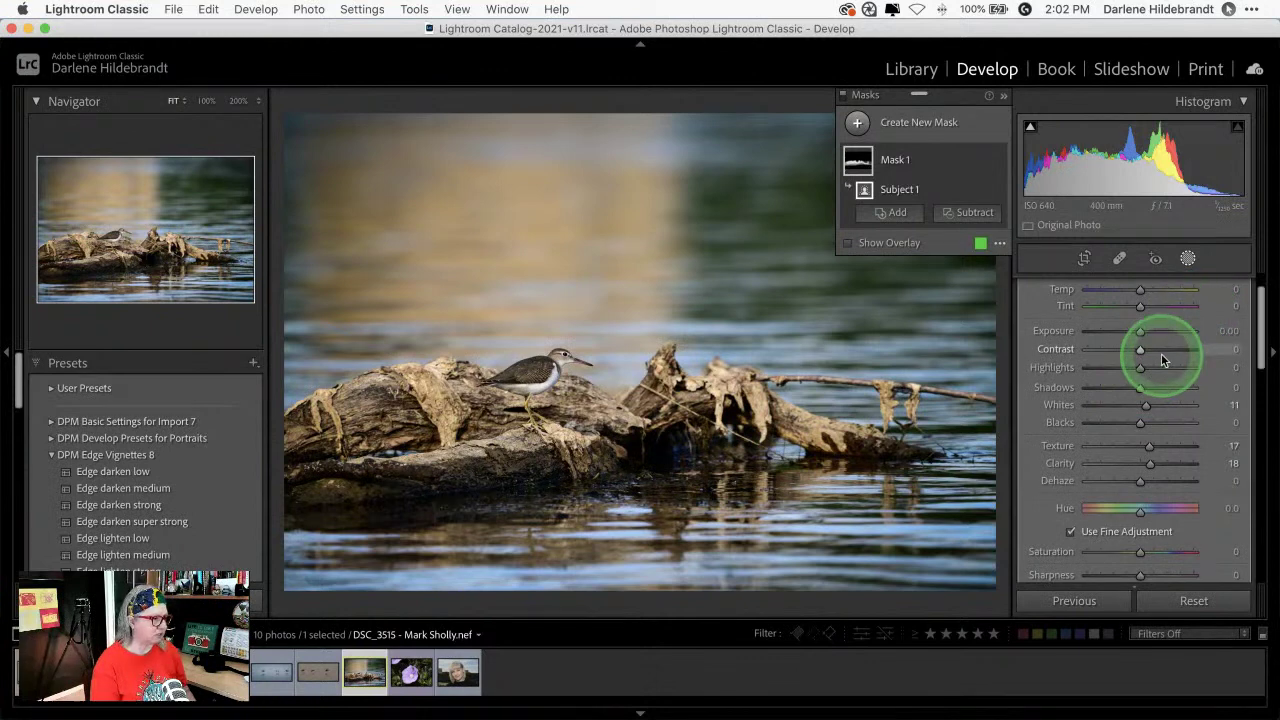
- Show the clipping warnings, test brighter Whites on the subject mask, and set its Whites to 23 and Shadows to 10
key(j)
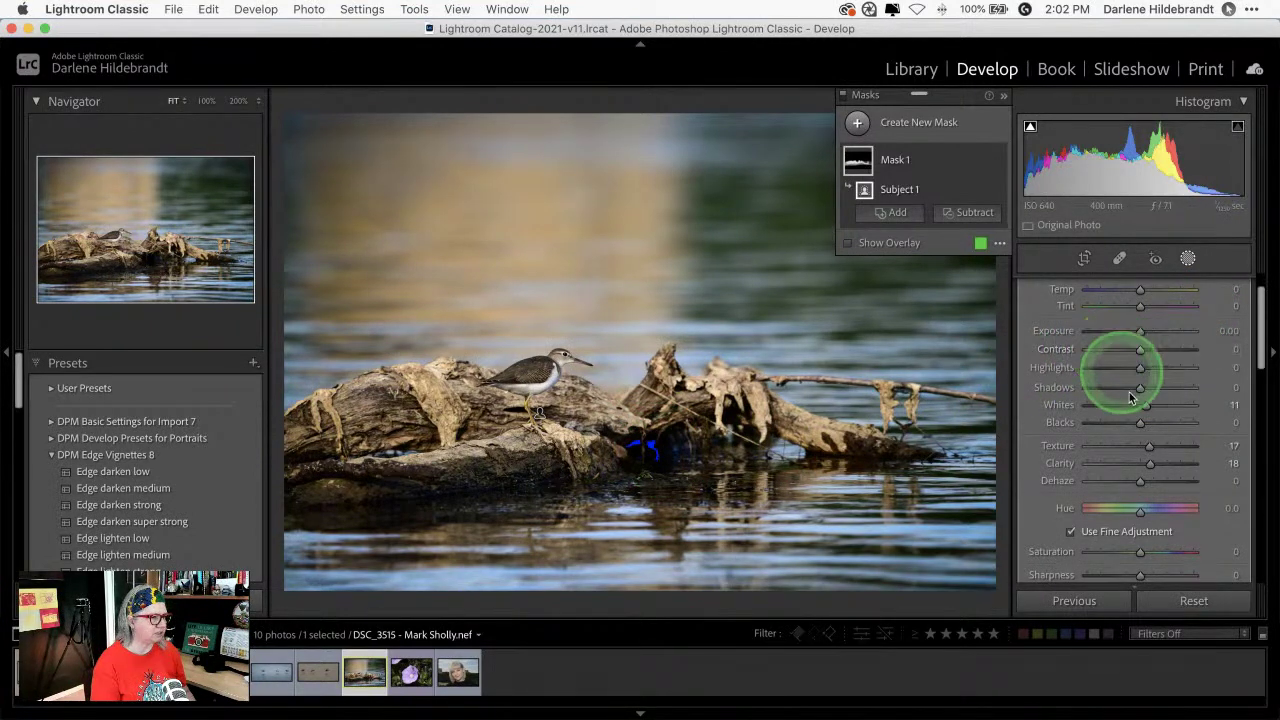
drag(1144, 404, 1170, 406)
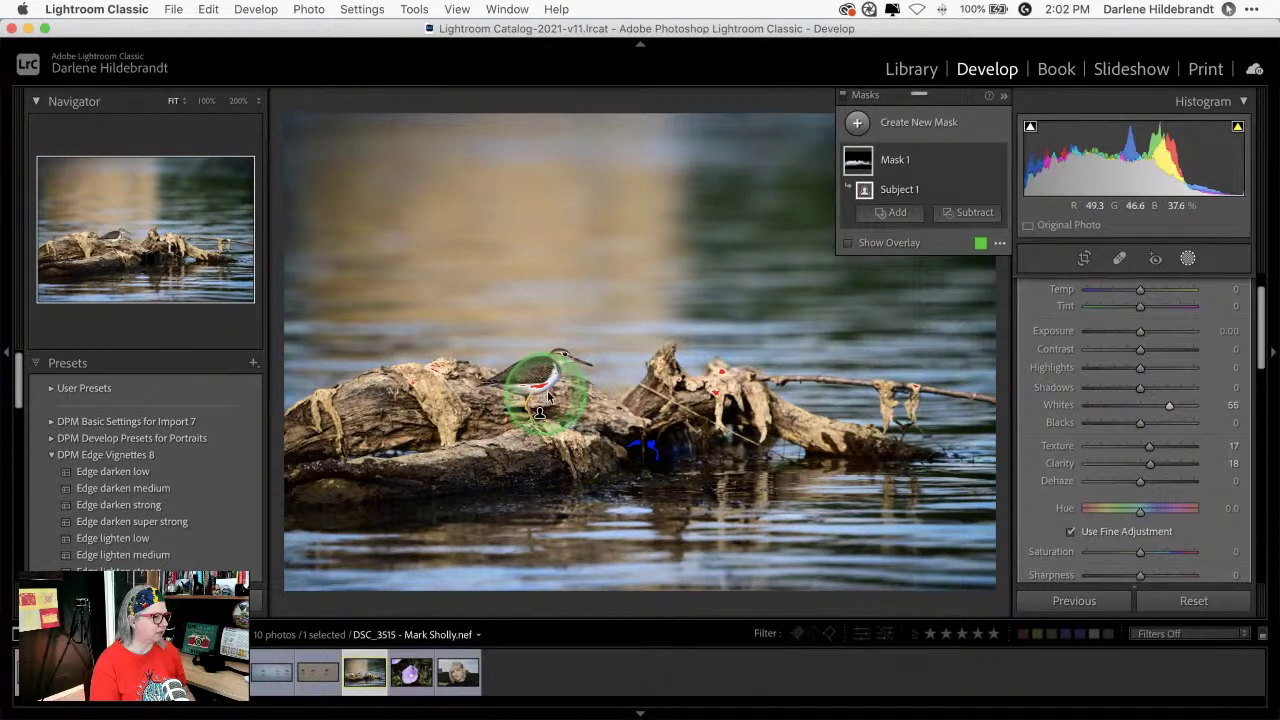
drag(1169, 406, 1166, 408)
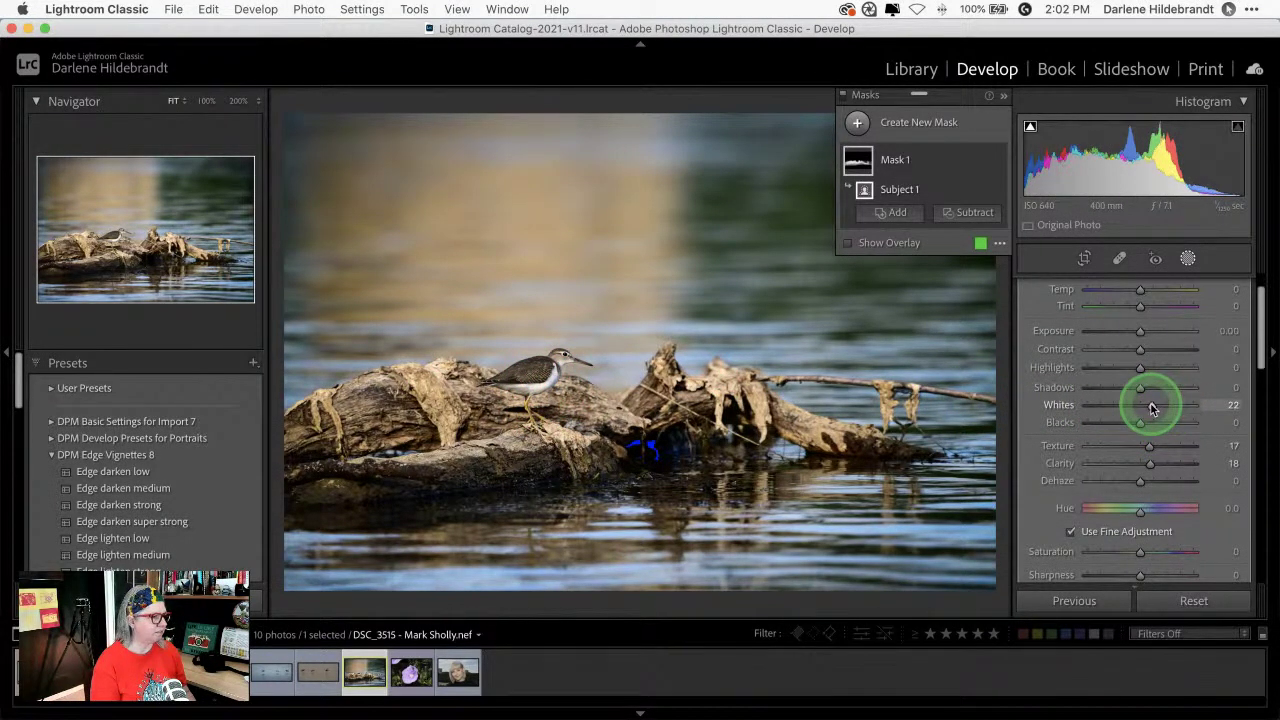
drag(1152, 407, 1153, 407)
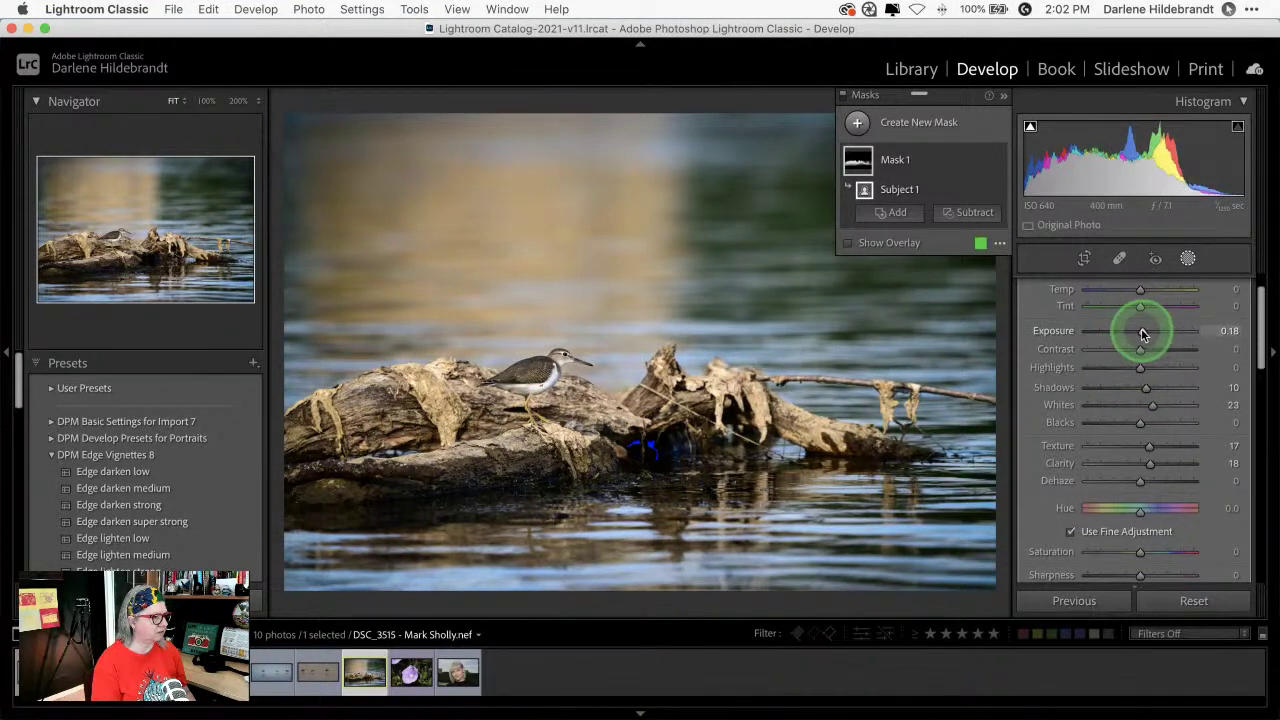
- Set the subject mask's Exposure to 0.15, Clarity to 24, Texture to 35, Highlights to -9 and Whites to 20
drag(1143, 333, 1141, 333)
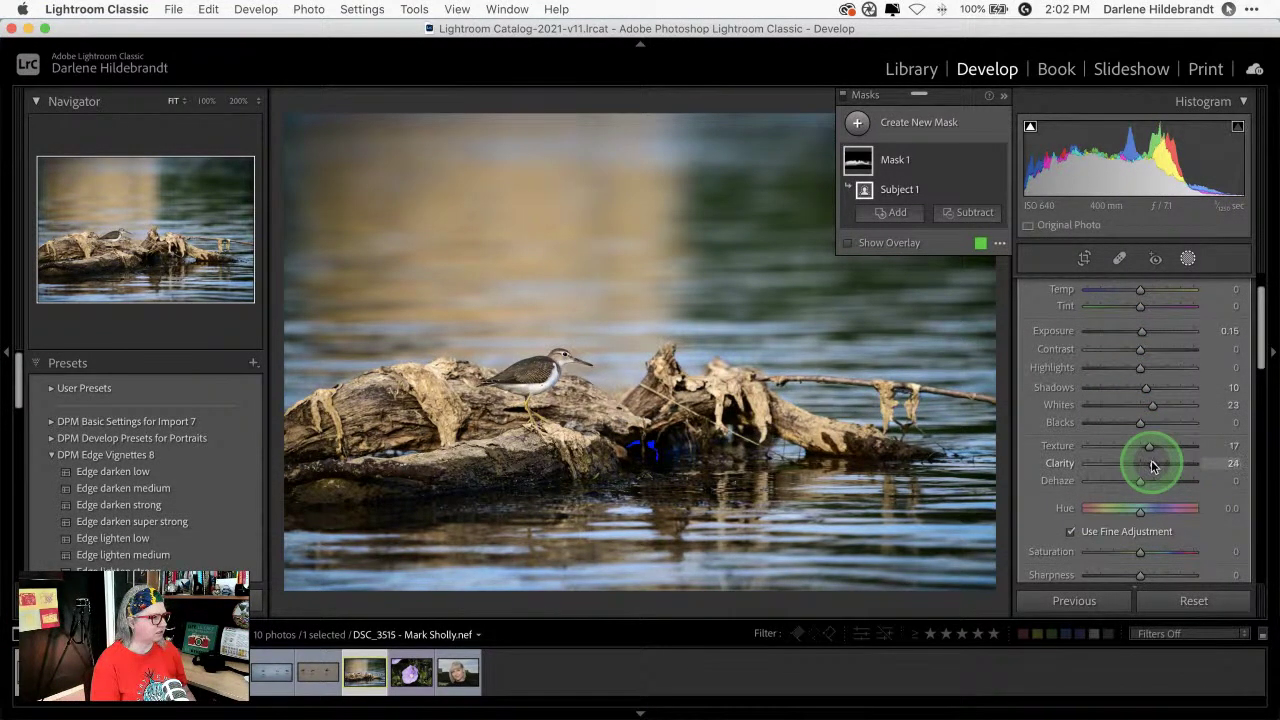
drag(1163, 449, 1160, 449)
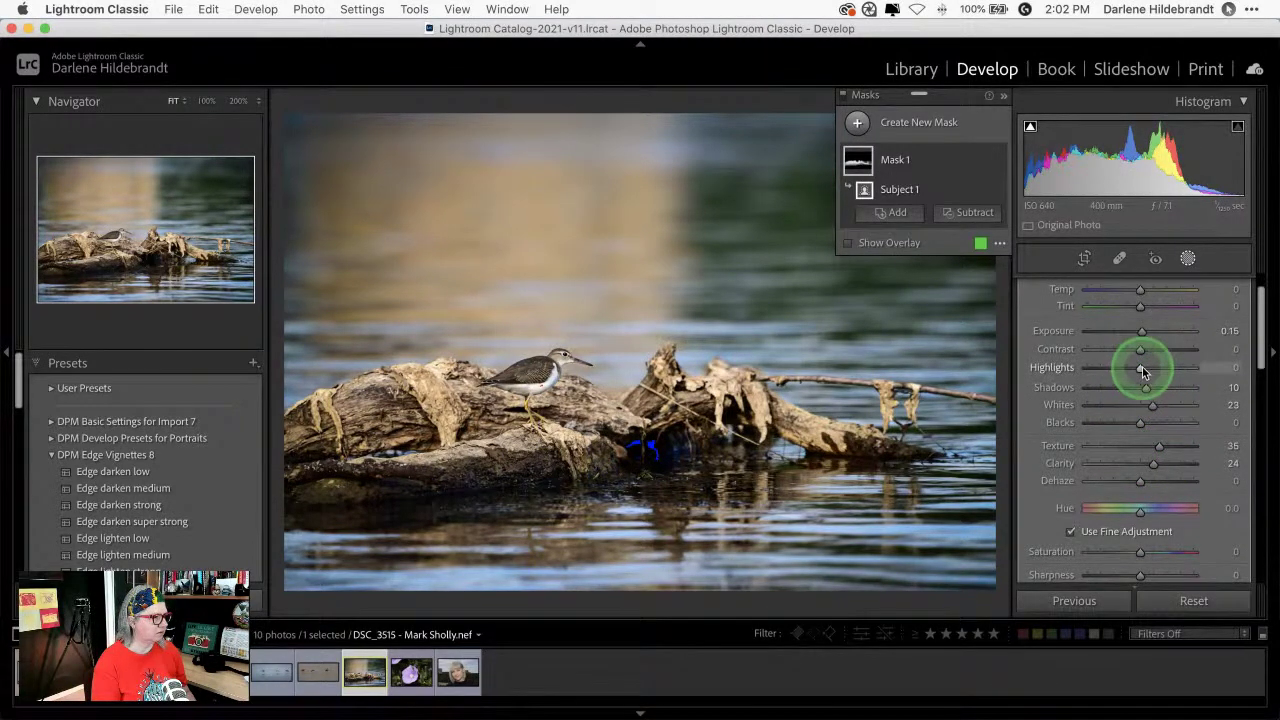
drag(1151, 406, 1149, 406)
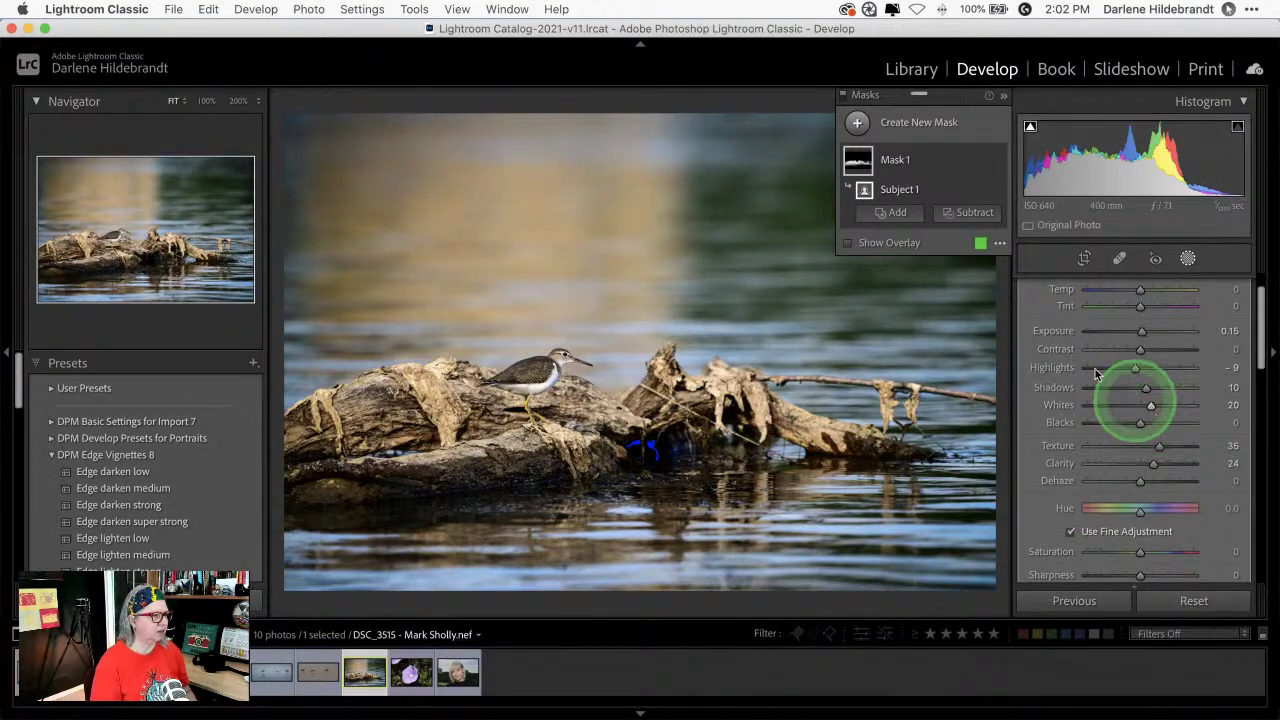
- Add a second mask to the shorebird photo with Select Subject
click(857, 123)
click(928, 152)
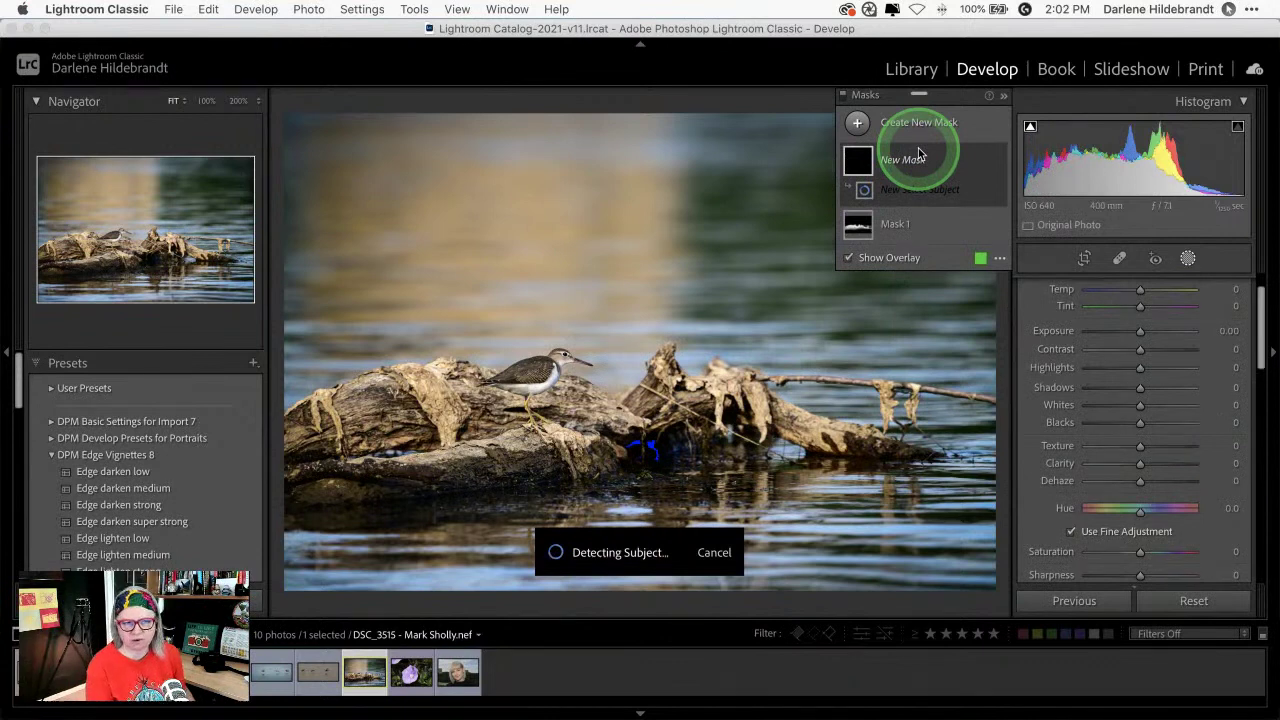
click(915, 155)
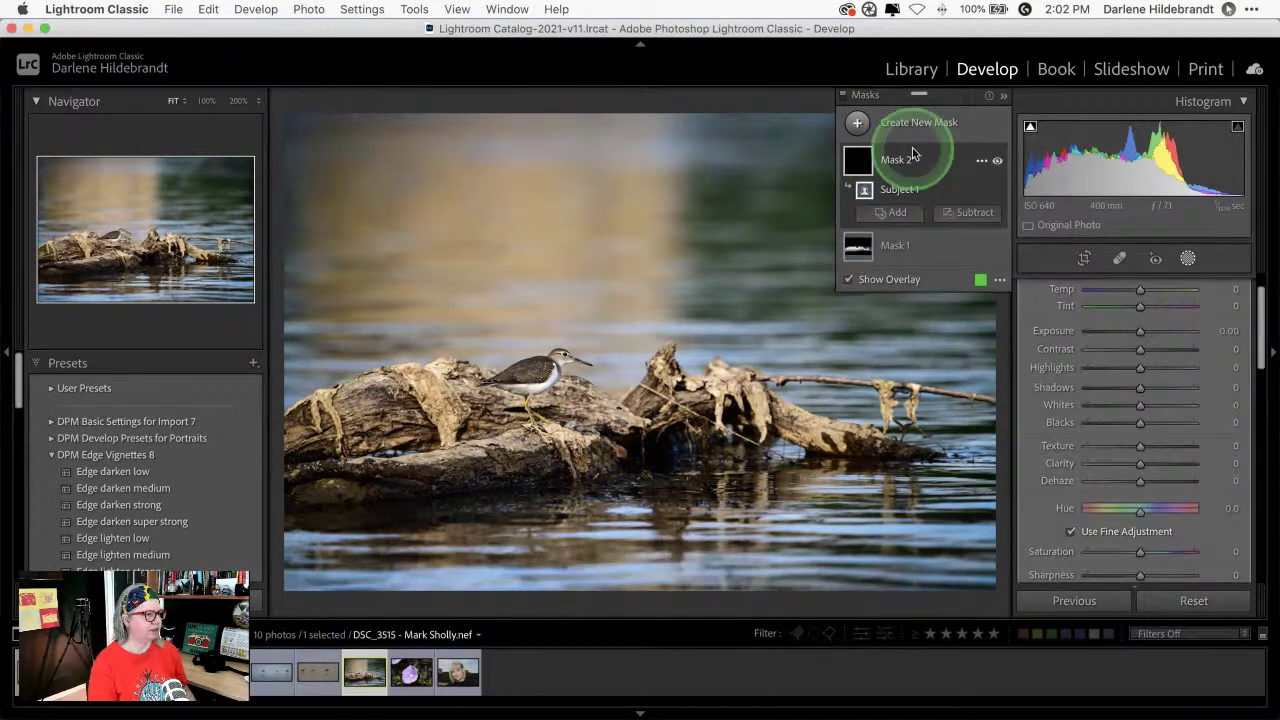
- Invert the second subject mask to cover the surrounding water, hide its overlay, and set its Exposure to -0.23
click(1214, 316)
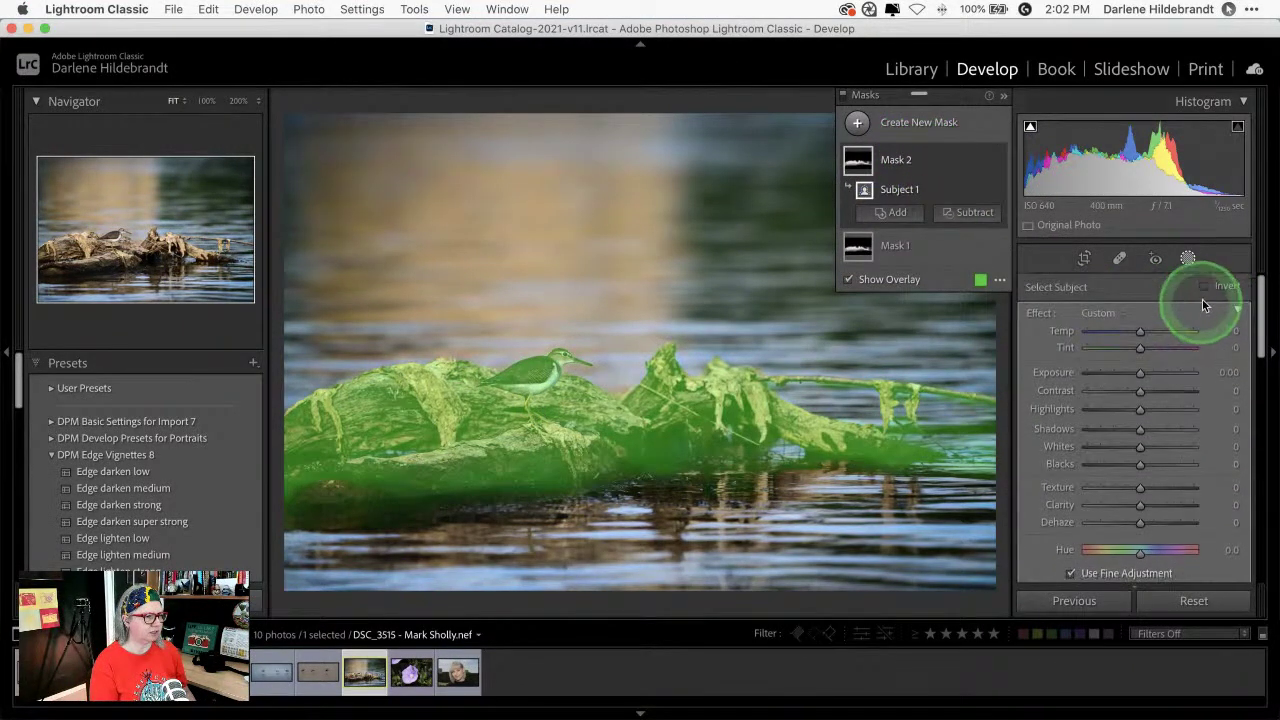
click(1205, 290)
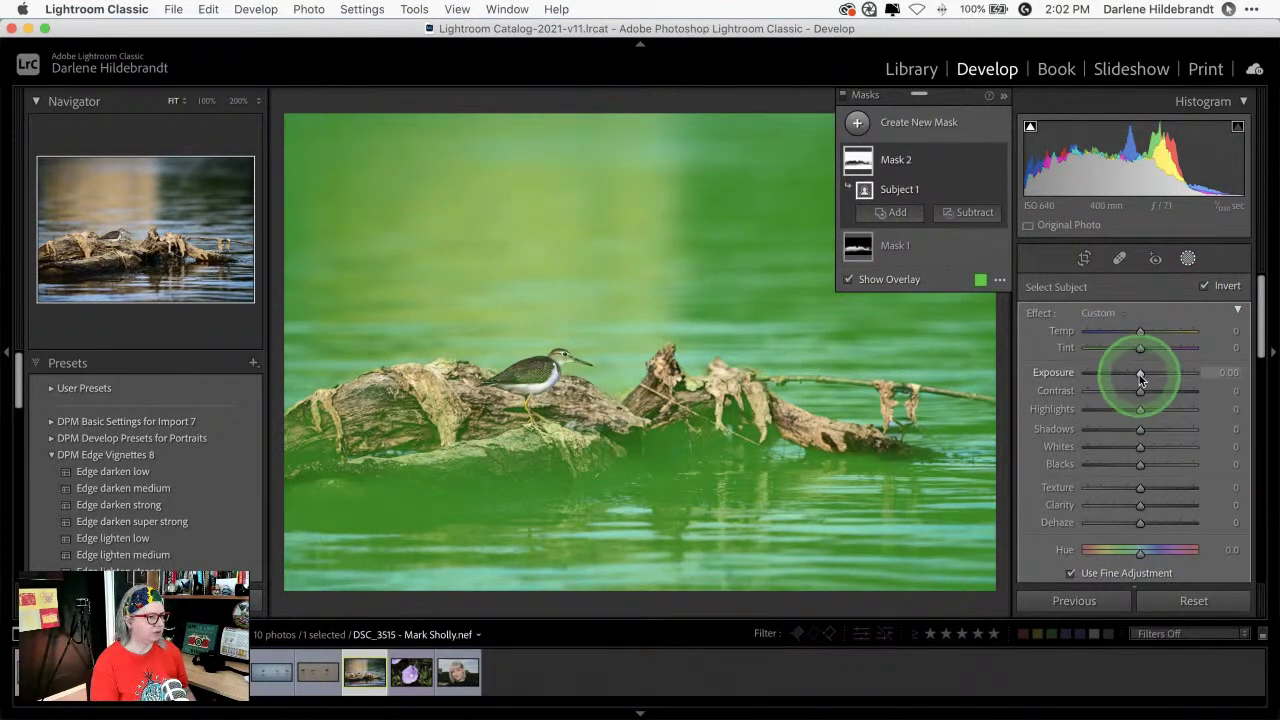
key(o)
drag(1140, 372, 1137, 376)
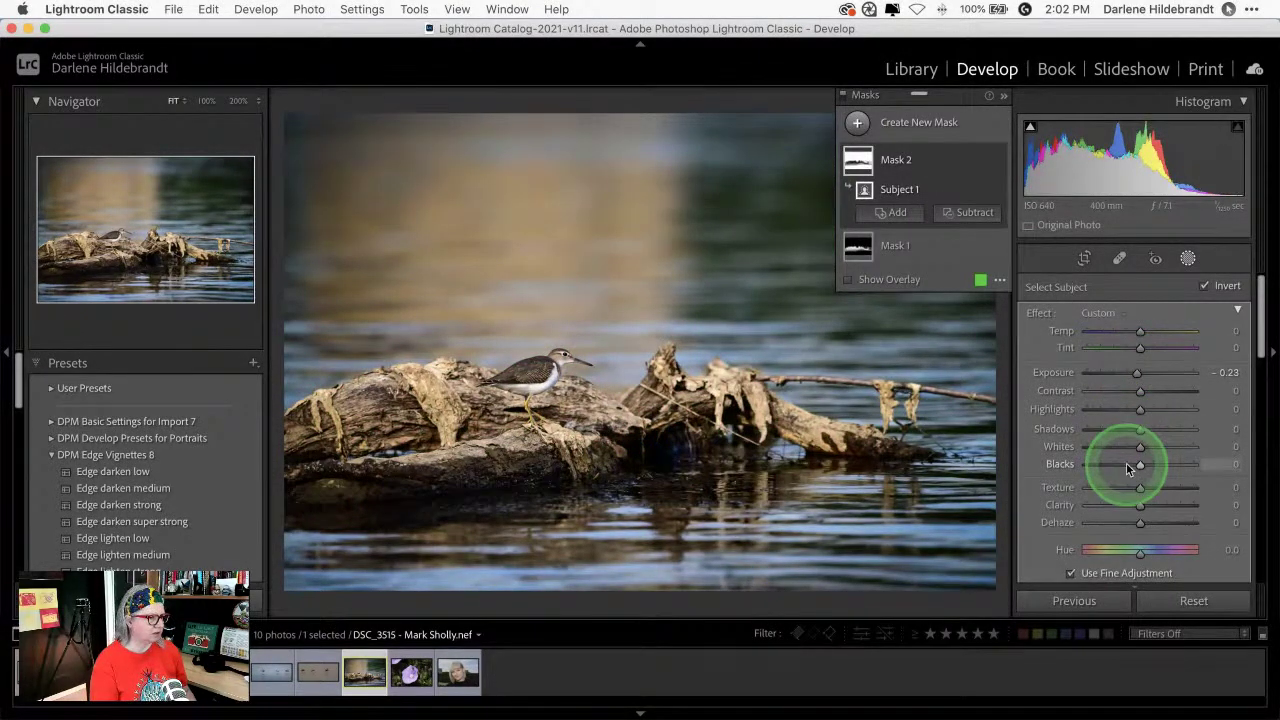
- Set the inverted mask's Texture to -11, Clarity to -6, Sharpness to -32 and Blacks to -10
drag(1141, 507, 1135, 488)
scroll(1135, 486, down, 5)
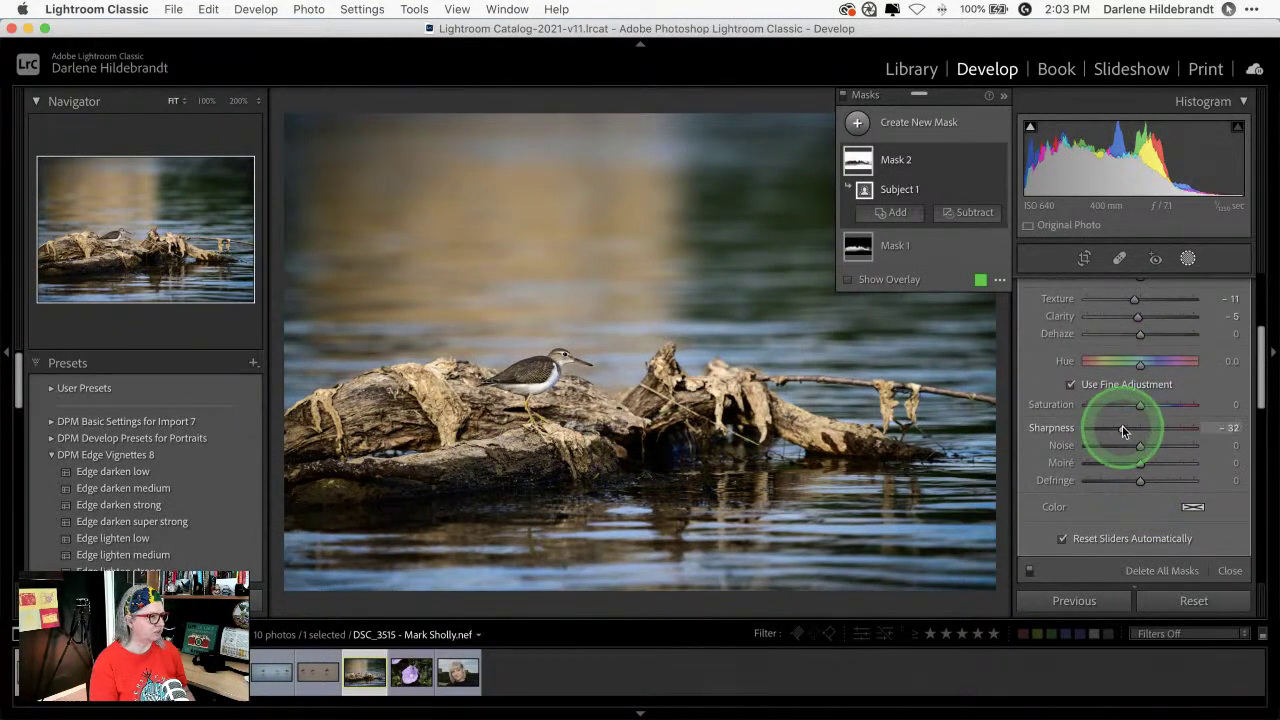
scroll(1122, 425, up, 5)
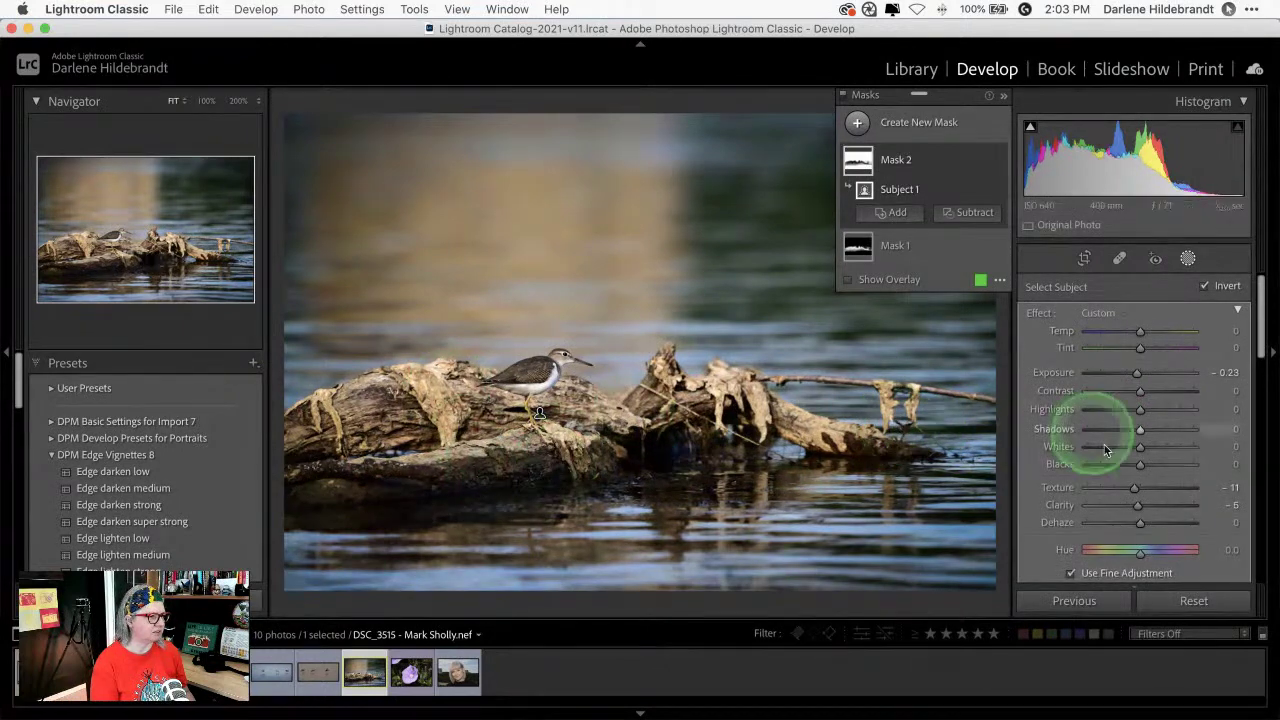
drag(1140, 464, 1135, 466)
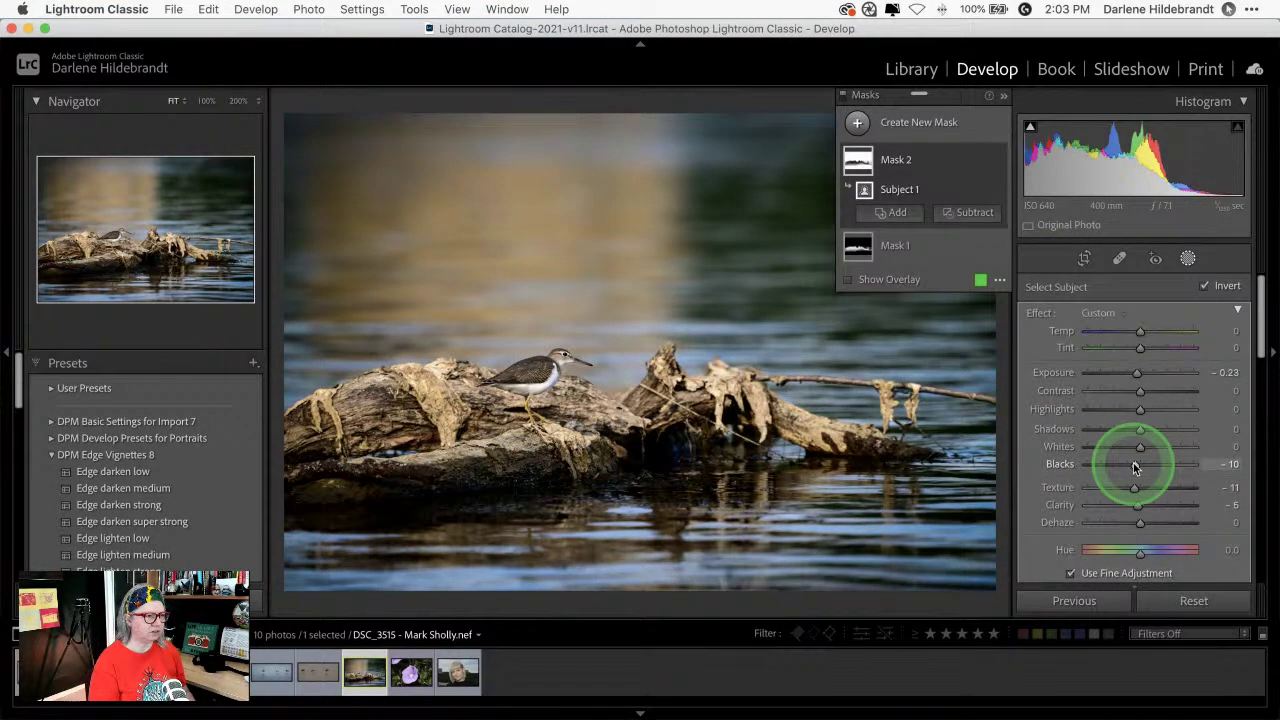
- Compare the shorebird photo with all masks off and on, then leave masking
scroll(1133, 466, down, 5)
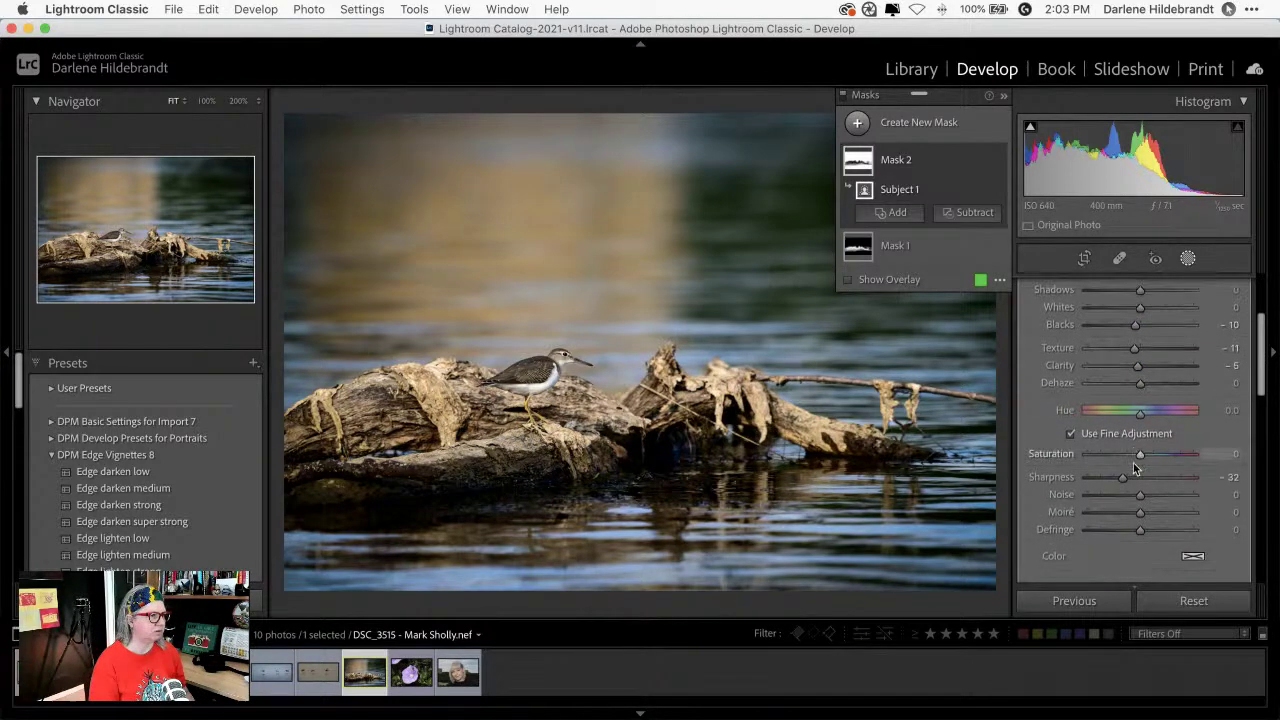
scroll(1083, 507, down, 3)
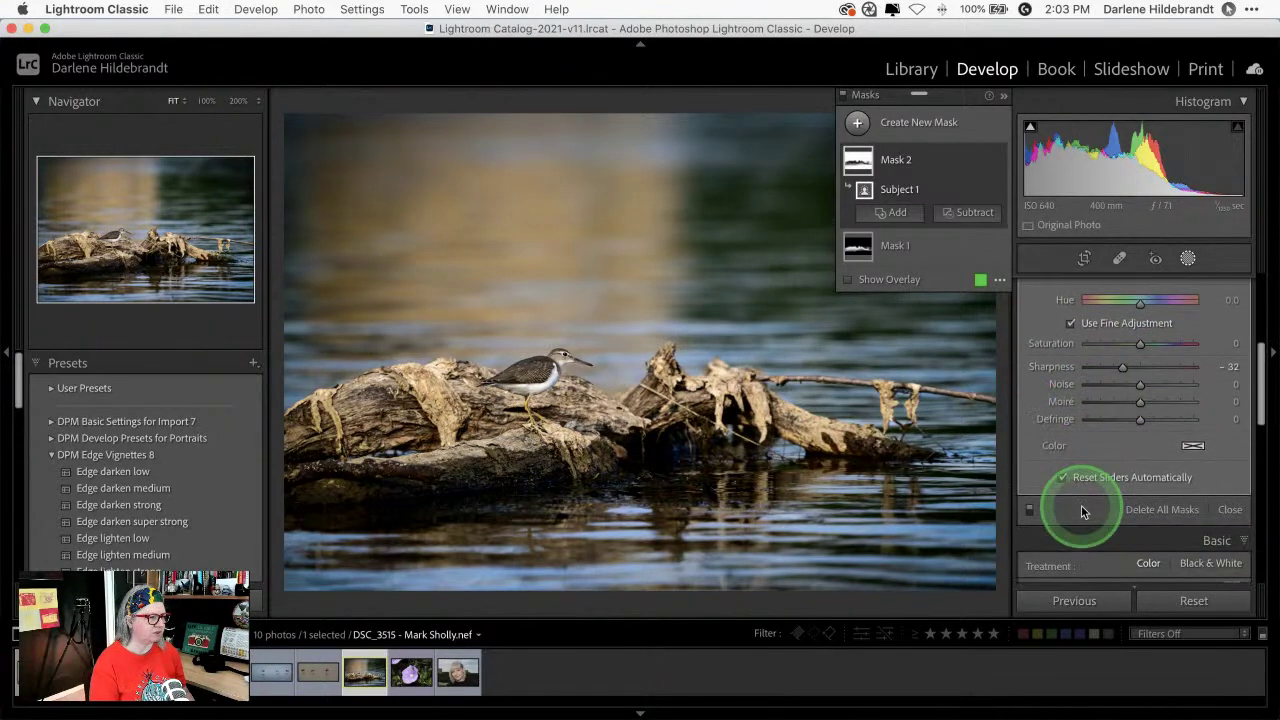
click(1031, 510)
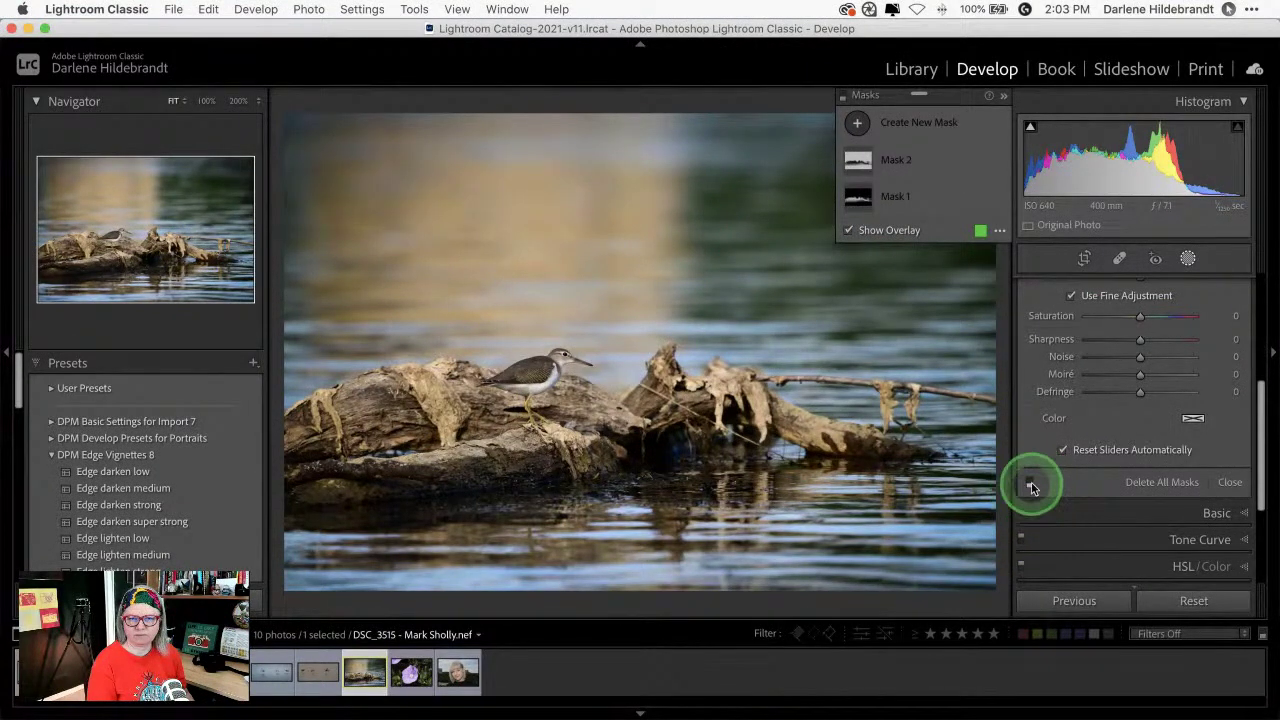
click(1031, 485)
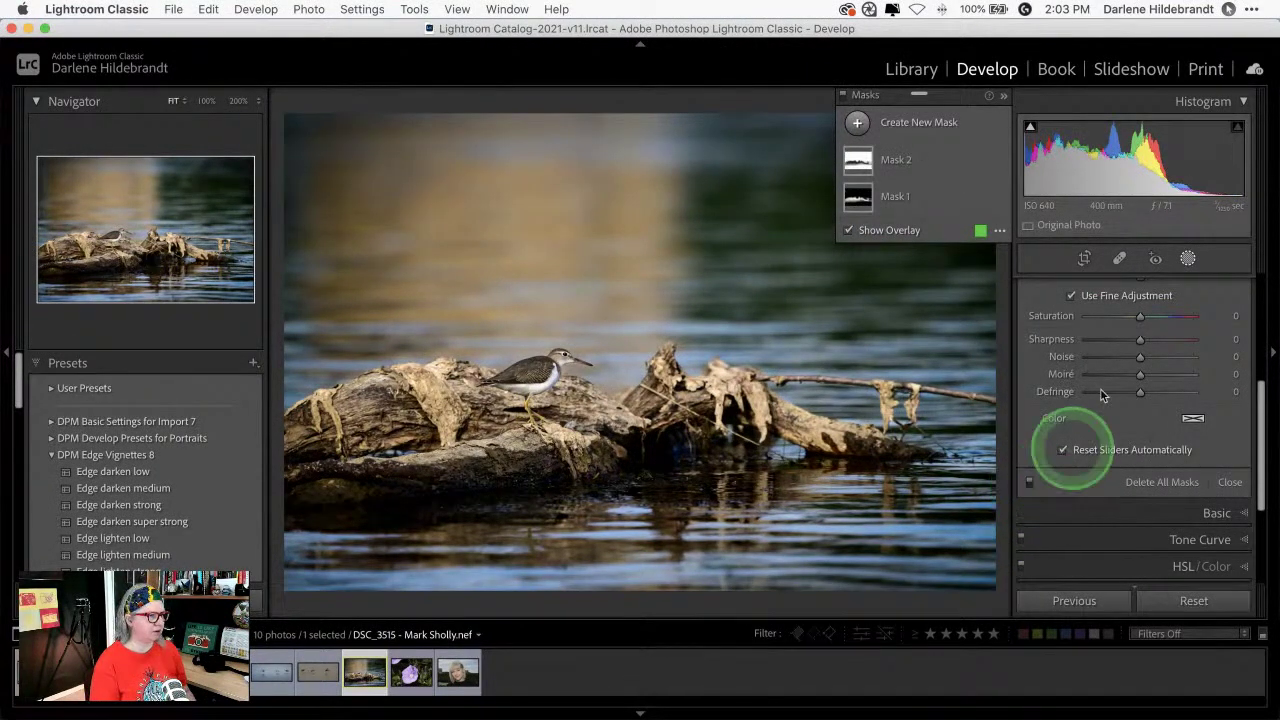
click(1186, 259)
click(1158, 400)
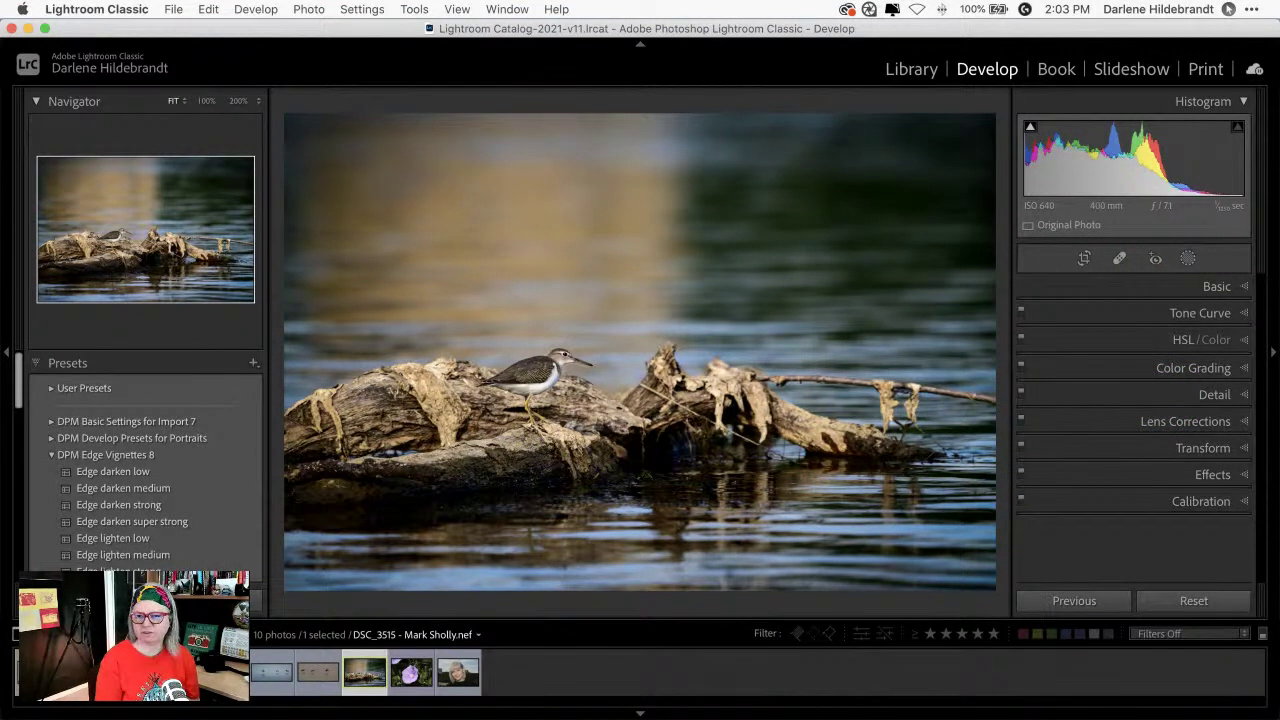
- Browse the camera profiles, including Portrait and Vivid, for the shorebird photo and keep Camera Landscape
click(1214, 287)
click(1229, 333)
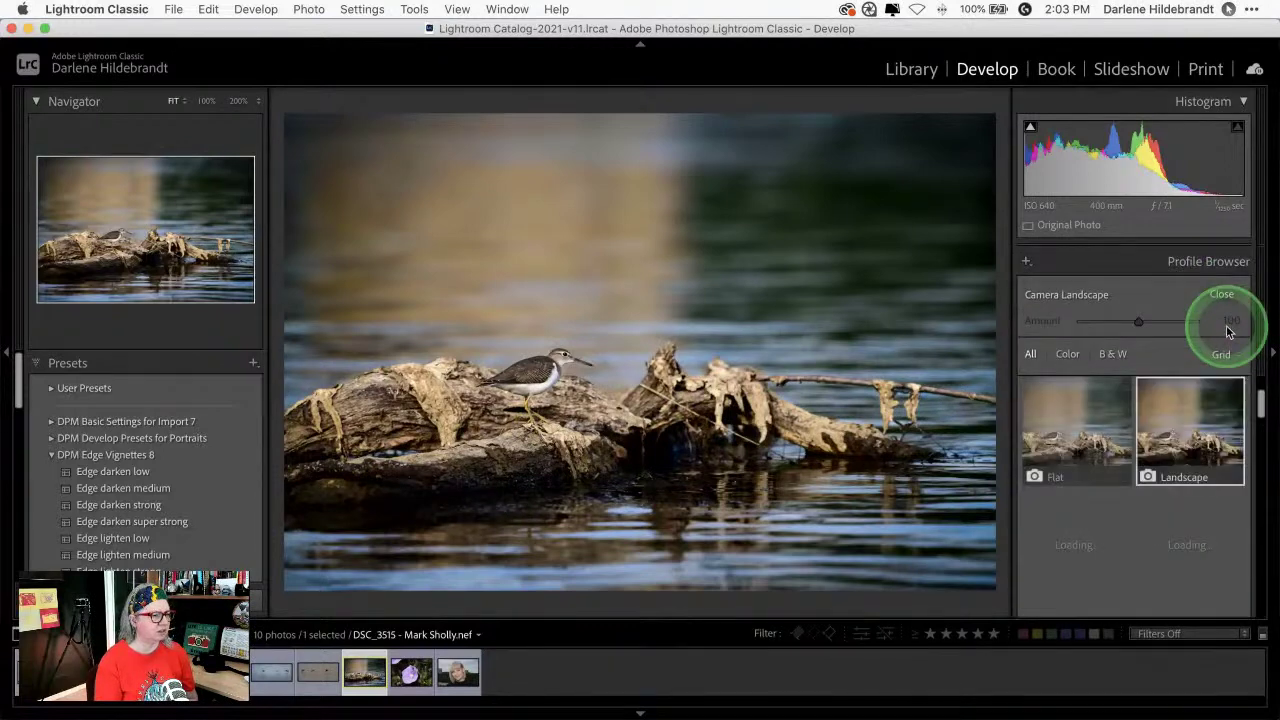
scroll(1155, 440, down, 3)
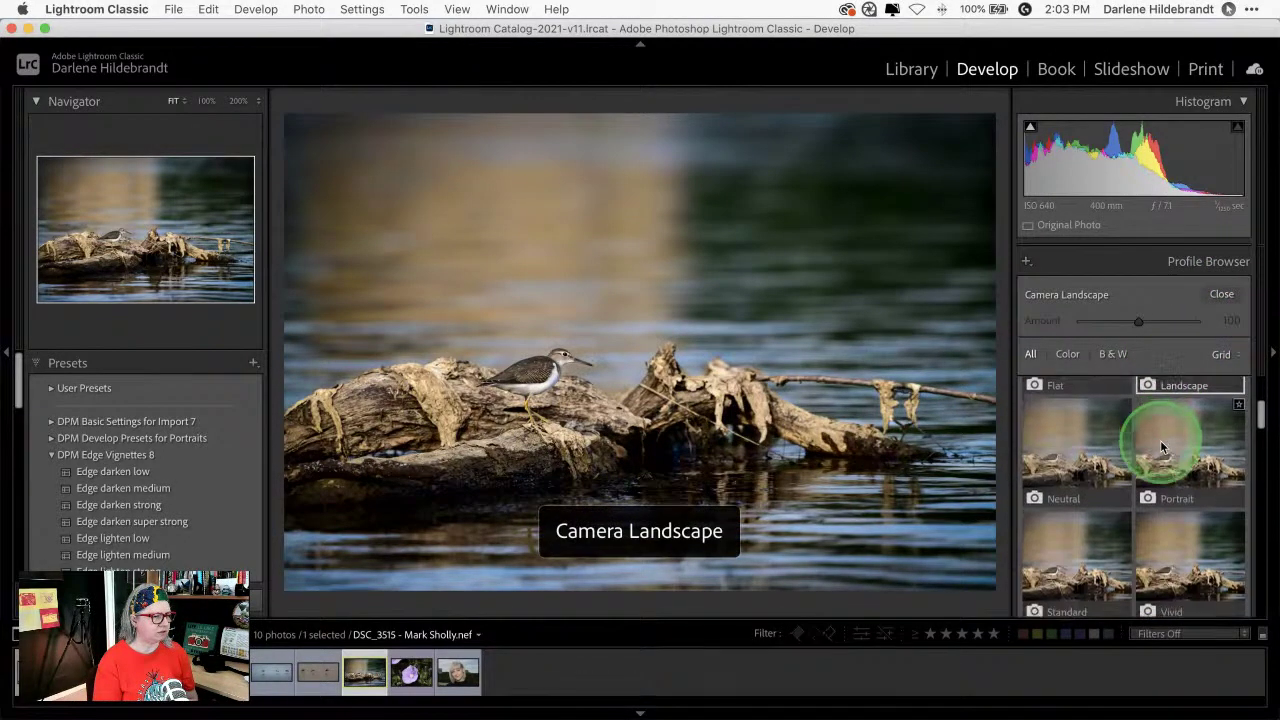
click(1185, 532)
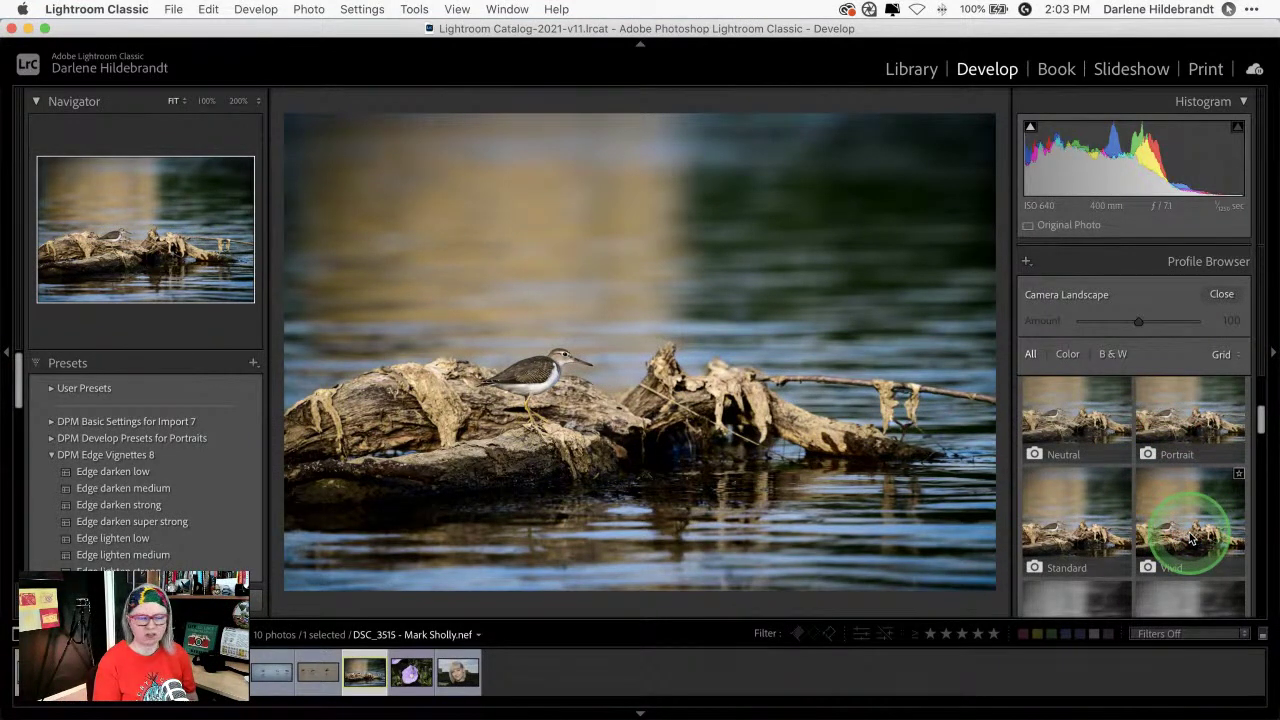
click(1221, 294)
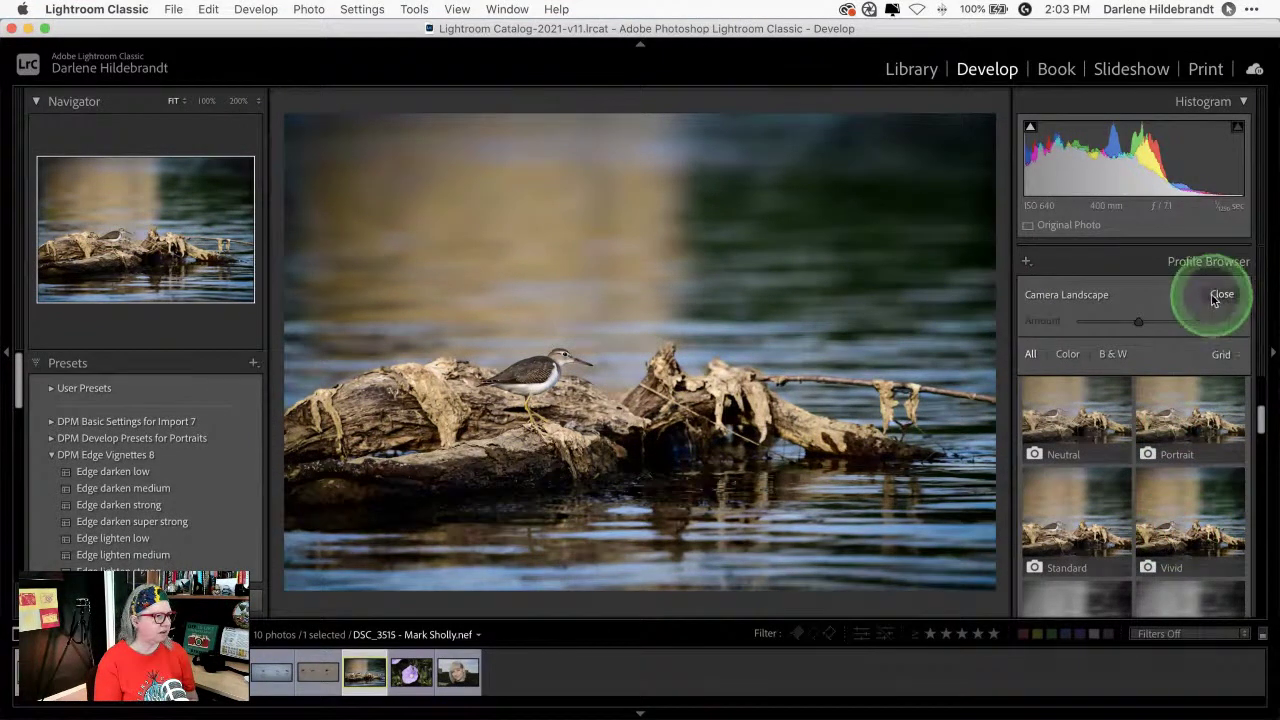
- Use targeted HSL Saturation adjustments on the background to set Orange to 12, Yellow to 16 and Green to 9
scroll(1149, 415, down, 3)
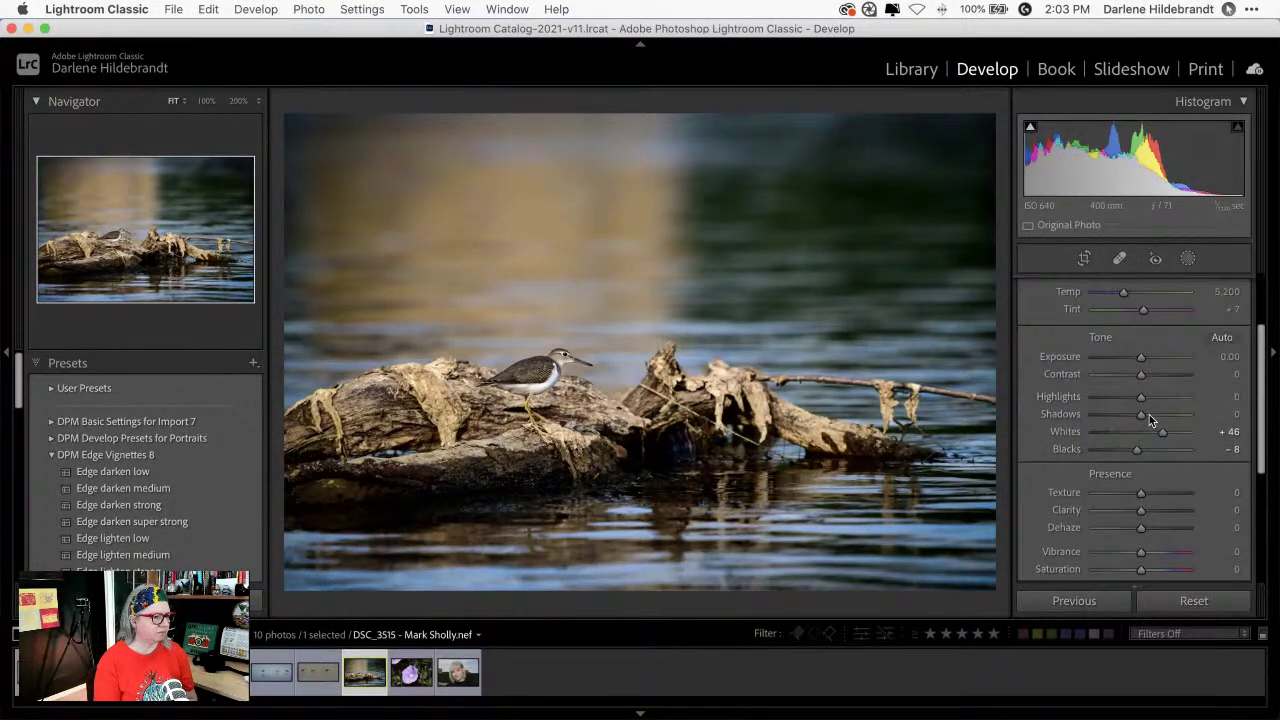
scroll(1149, 415, down, 4)
click(1147, 415)
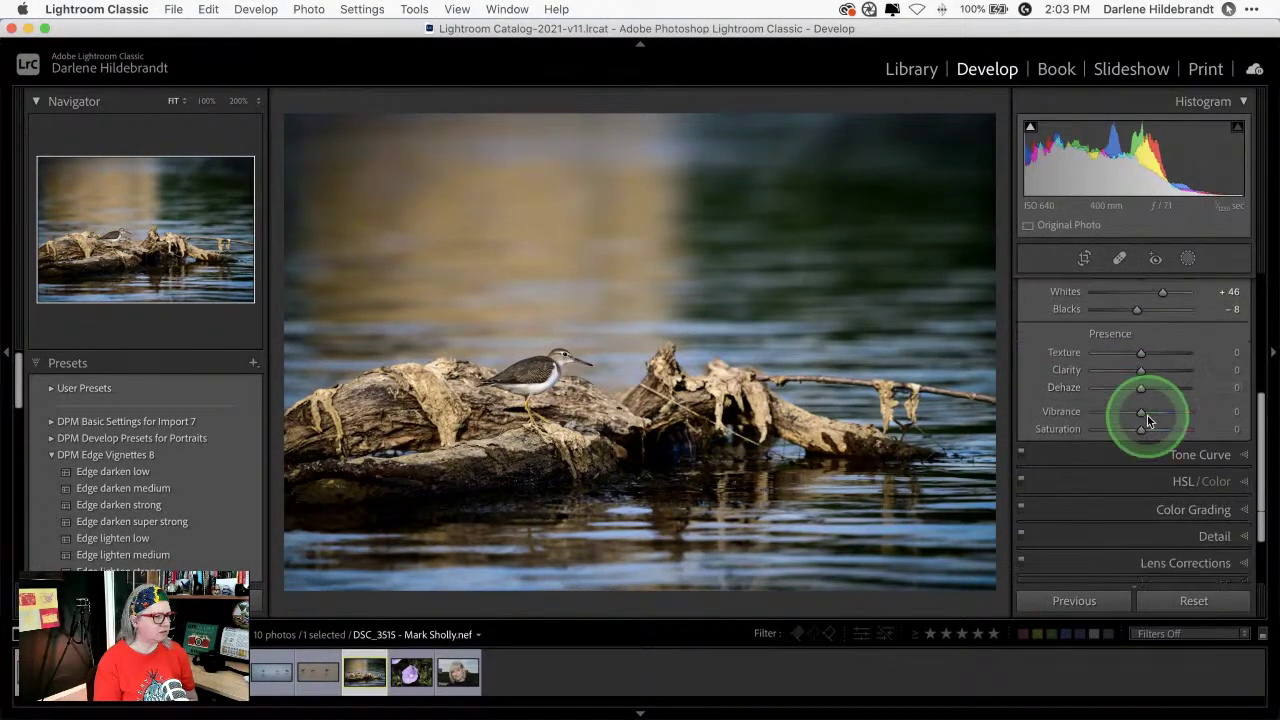
scroll(1147, 420, up, 2)
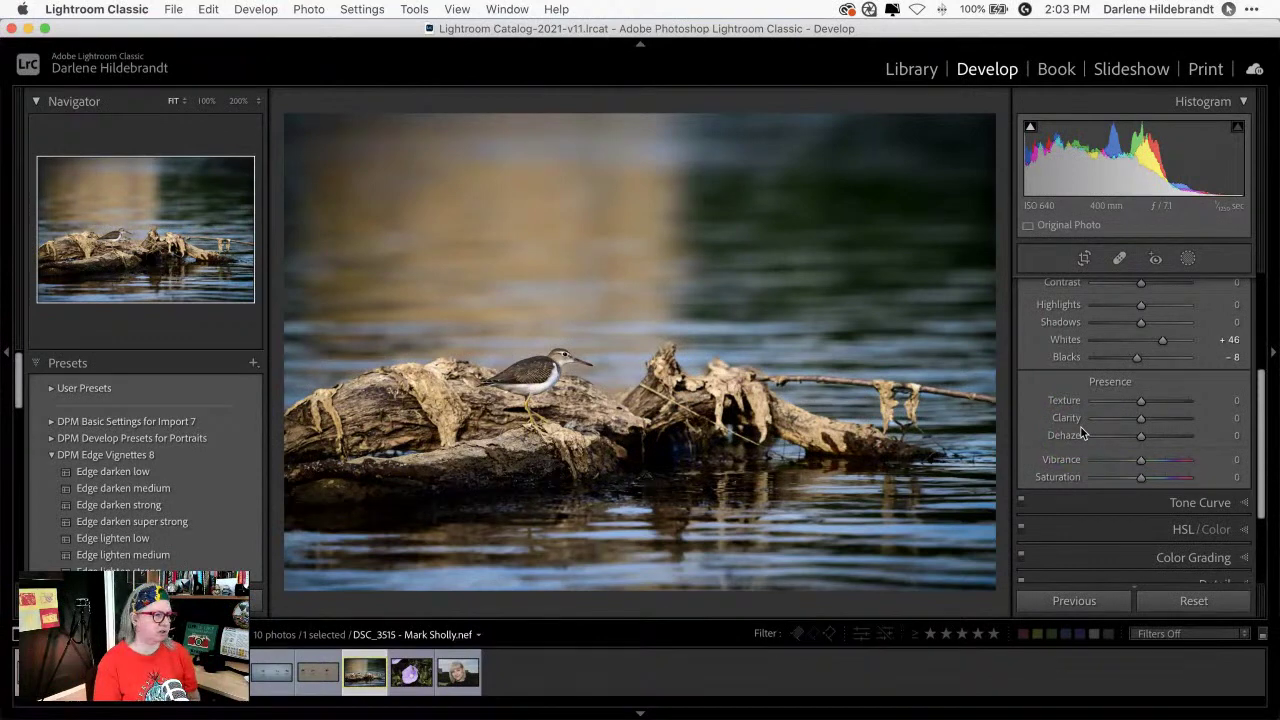
scroll(1081, 432, down, 3)
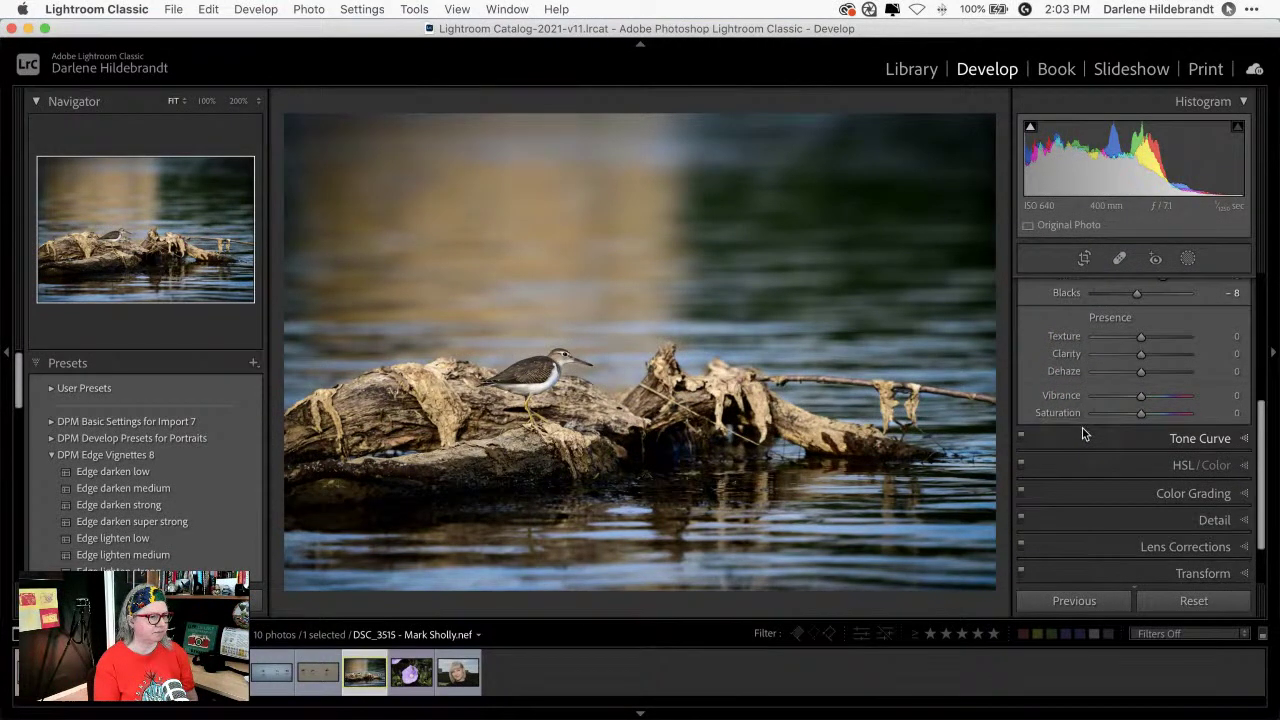
click(1104, 462)
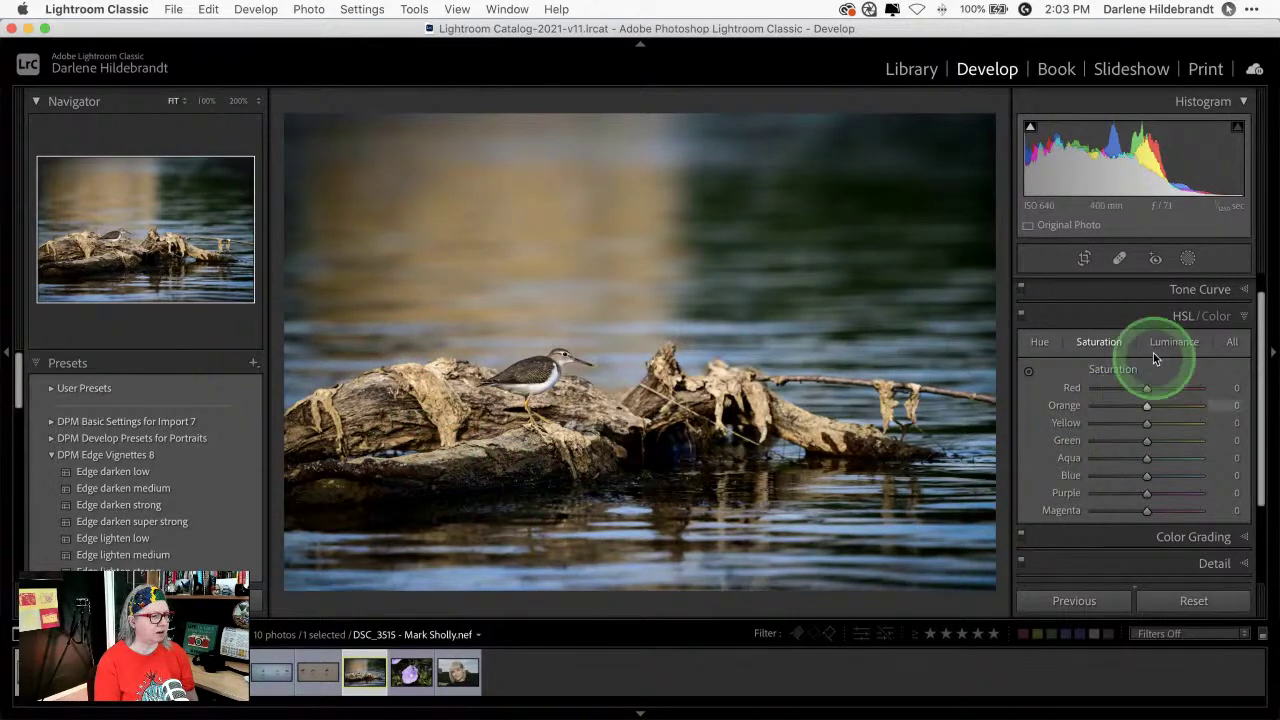
click(1030, 373)
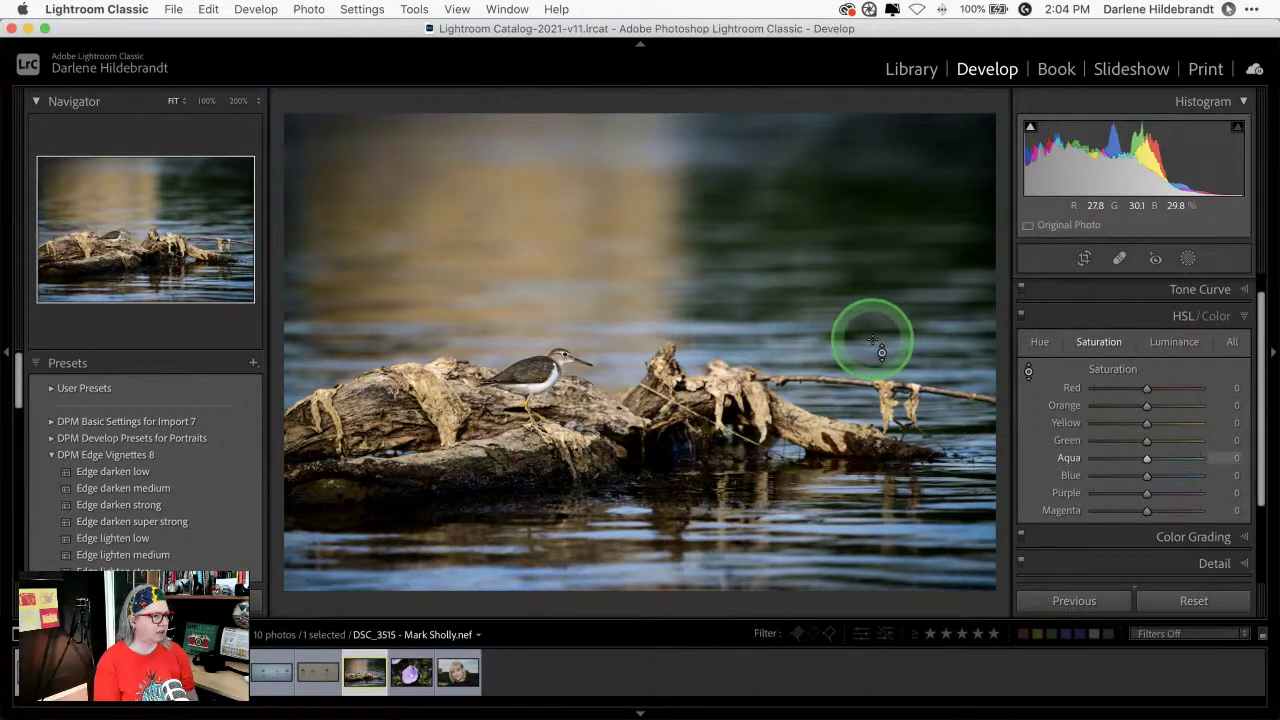
mouse_move(860, 289)
mouse_down()
mouse_move(857, 229)
mouse_move(863, 346)
mouse_move(854, 220)
mouse_move(857, 286)
mouse_up()
click(575, 245)
click(538, 246)
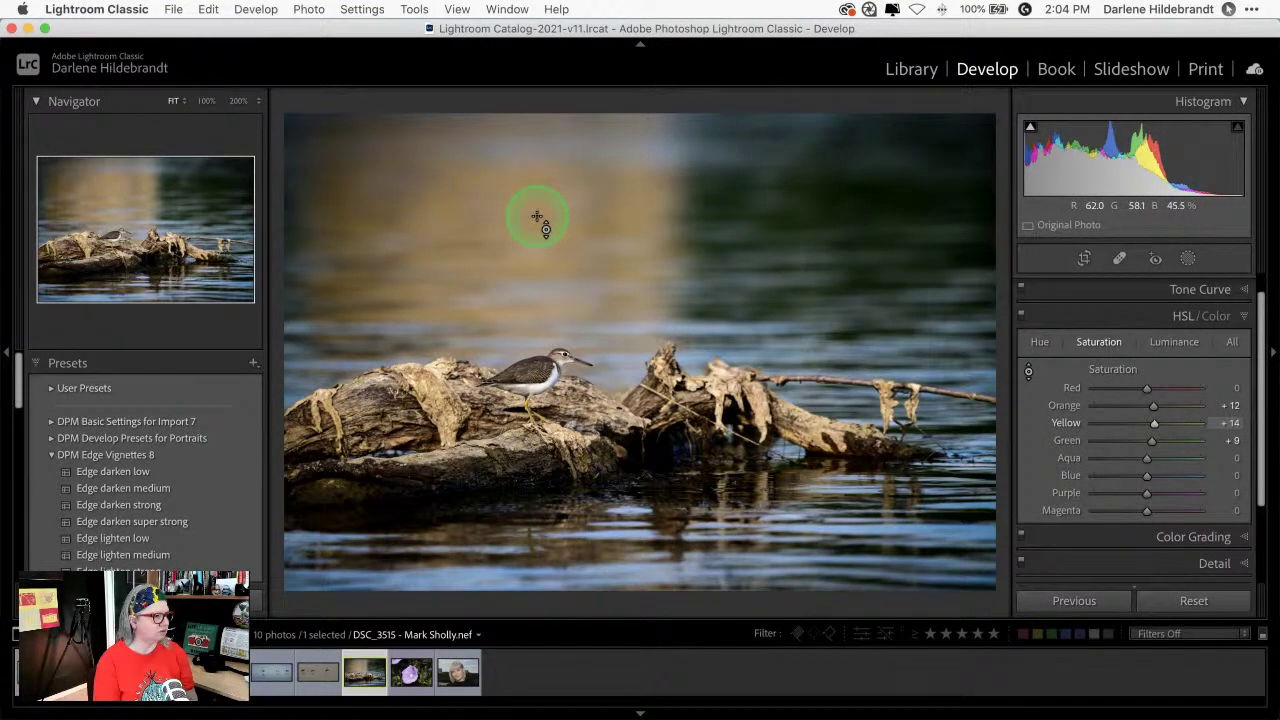
- Darken the golden reflection with targeted HSL Luminance adjustments, setting Orange to -9 and Yellow to -20
click(1174, 341)
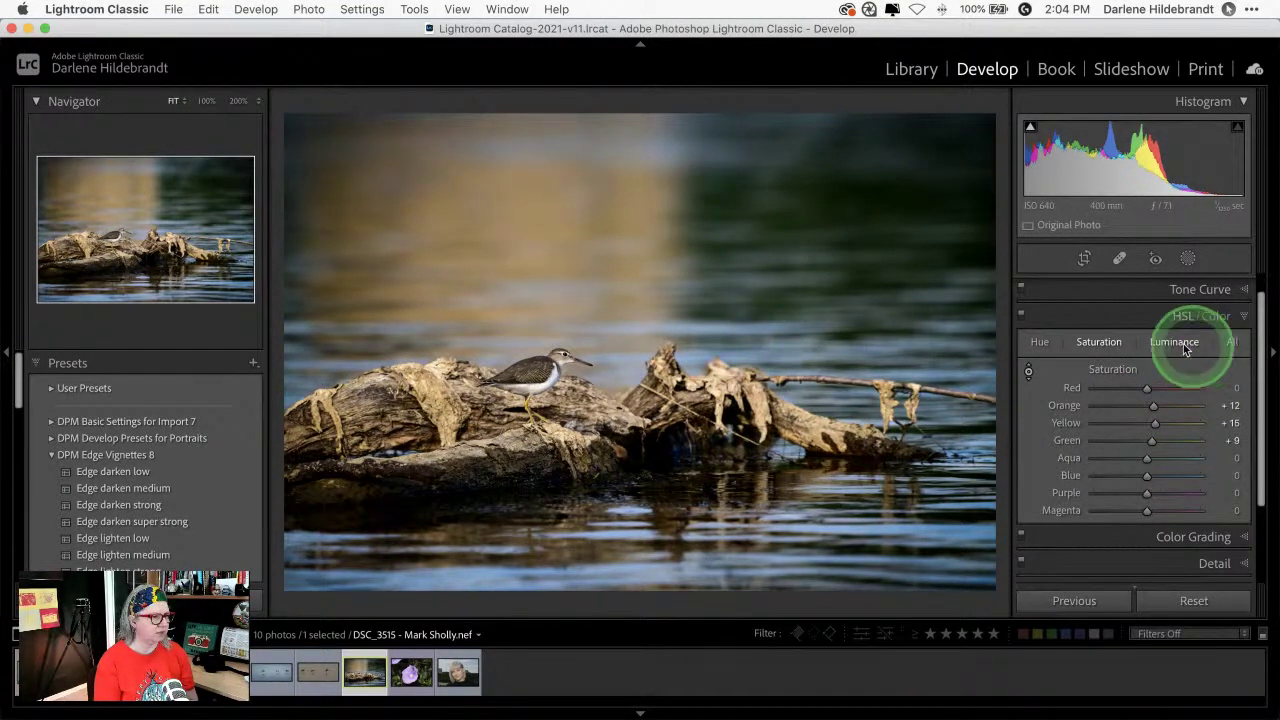
click(741, 291)
click(534, 217)
click(552, 228)
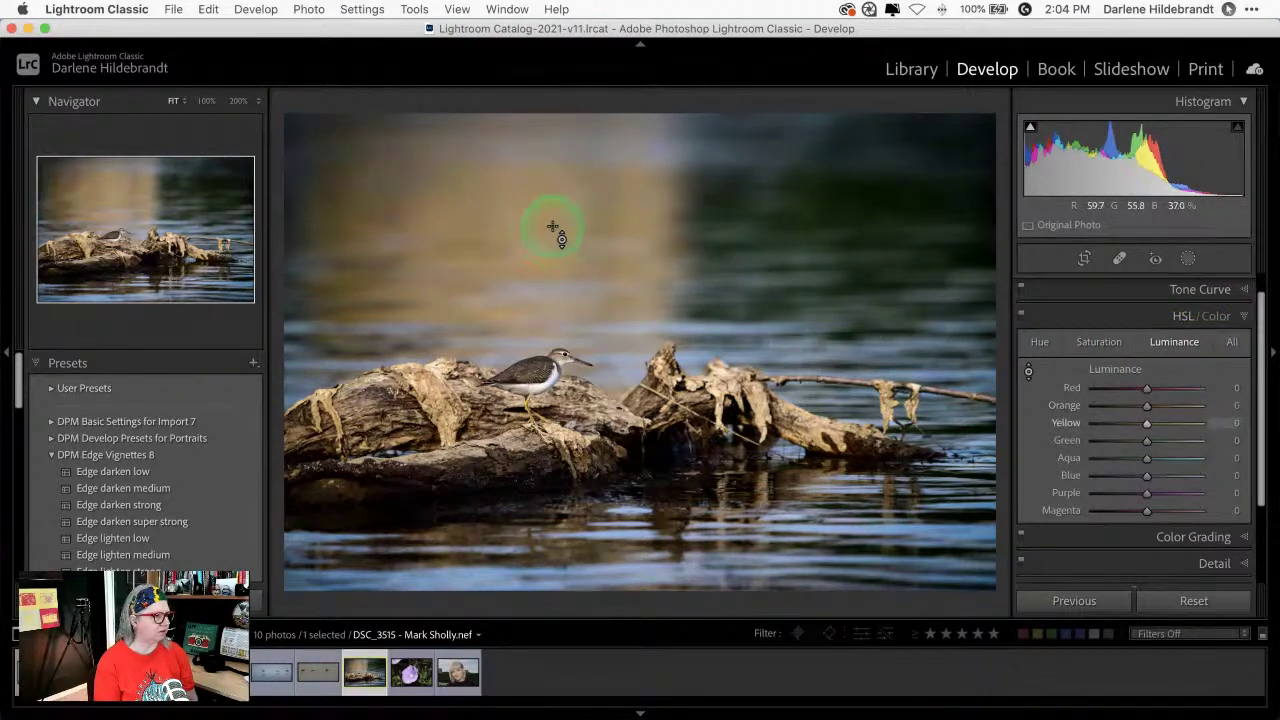
drag(554, 240, 557, 249)
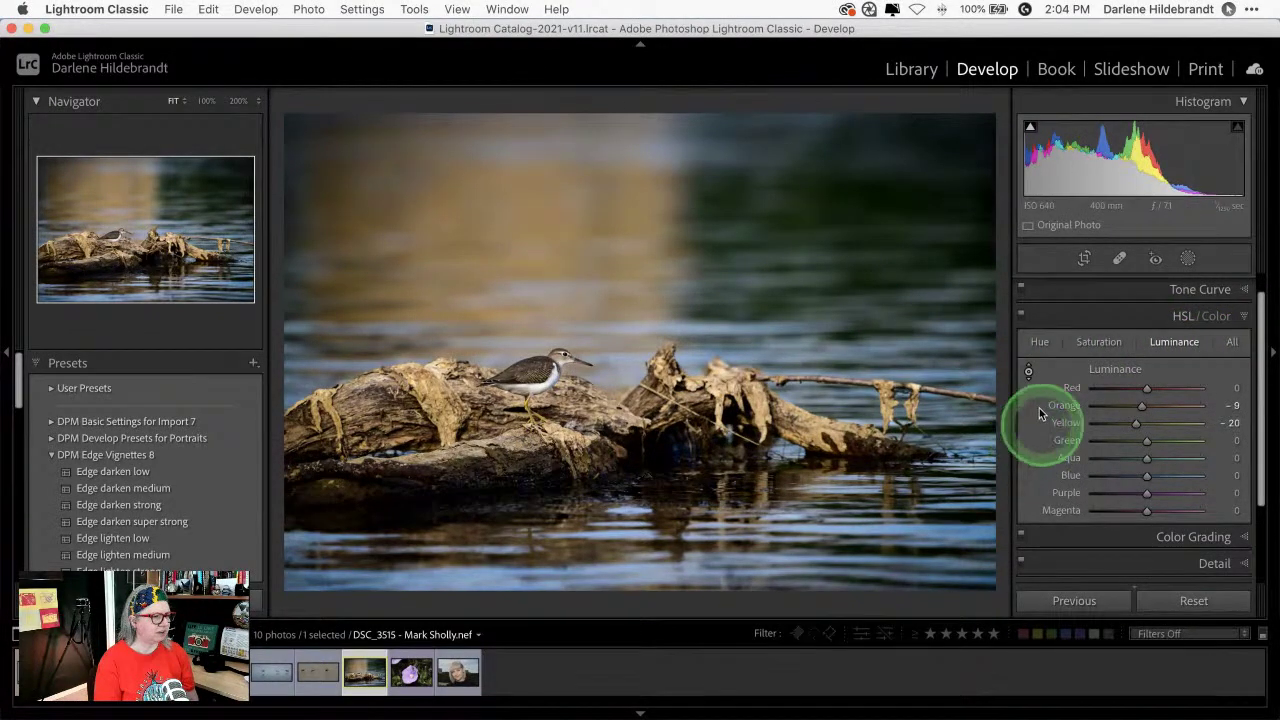
click(1028, 372)
click(1029, 373)
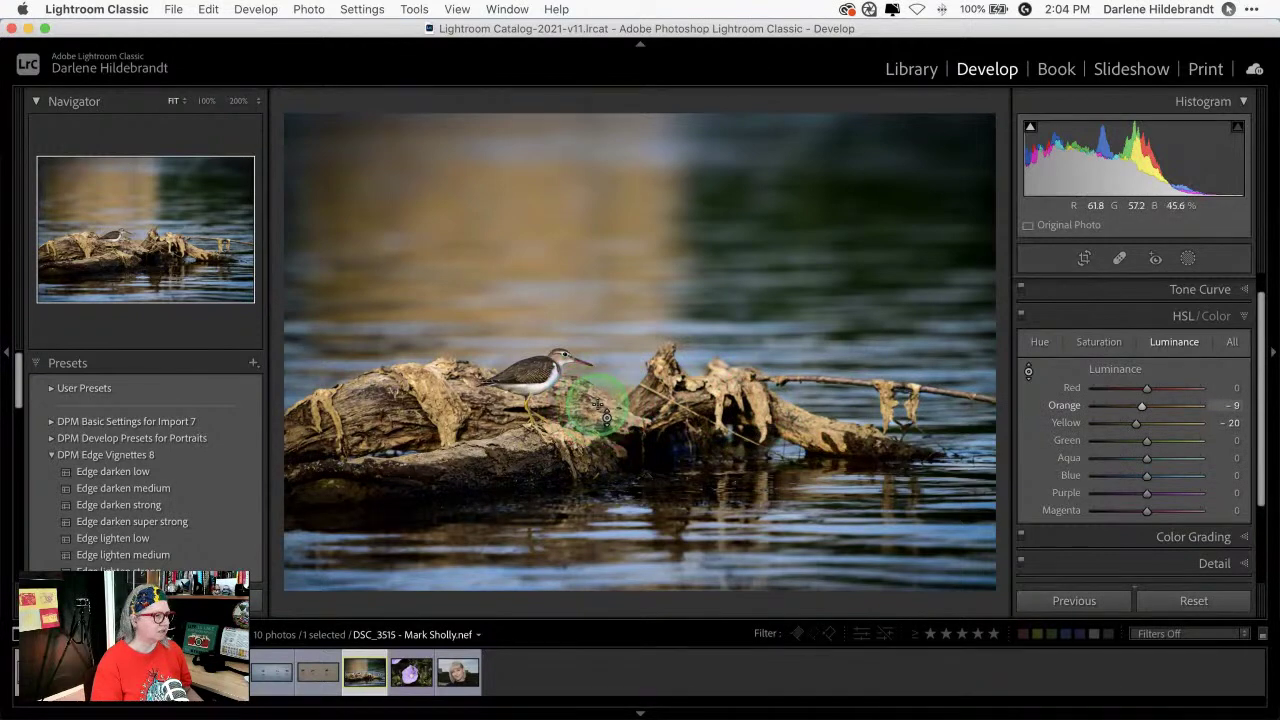
- Raise the golden reflection's HSL Saturation to Orange 19 and Yellow 26
drag(597, 410, 1127, 345)
click(1100, 343)
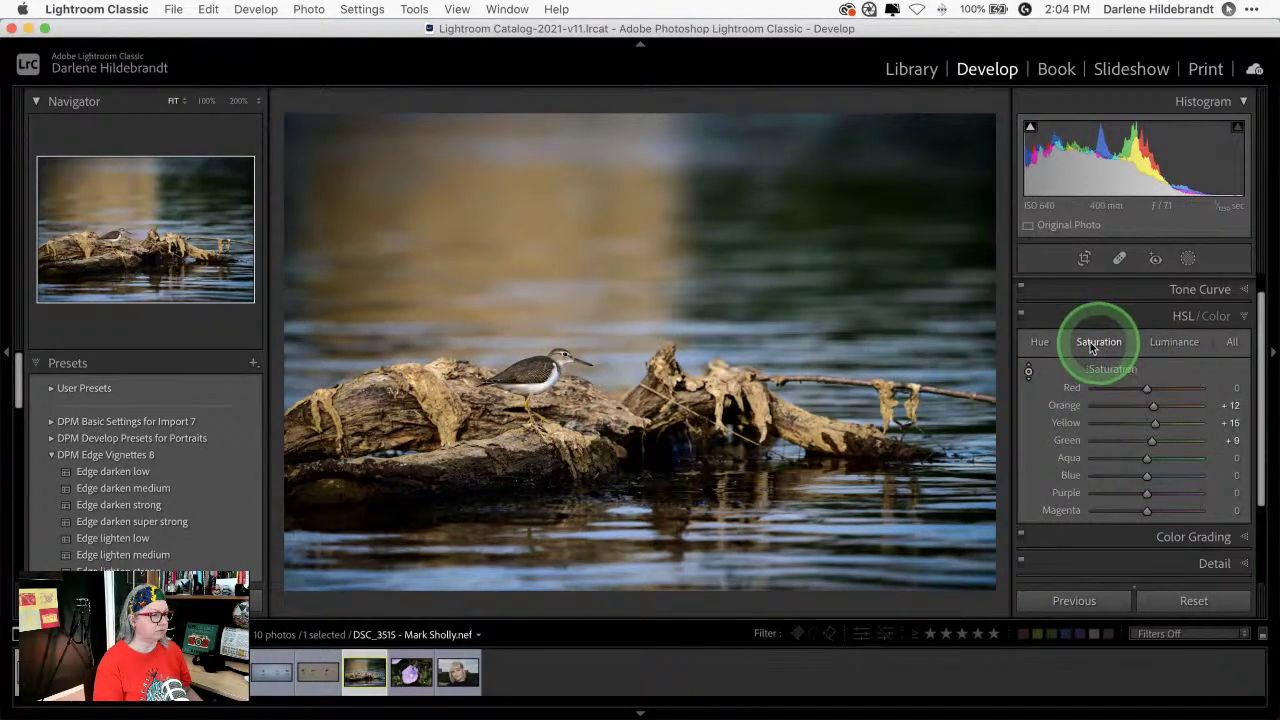
drag(535, 260, 534, 252)
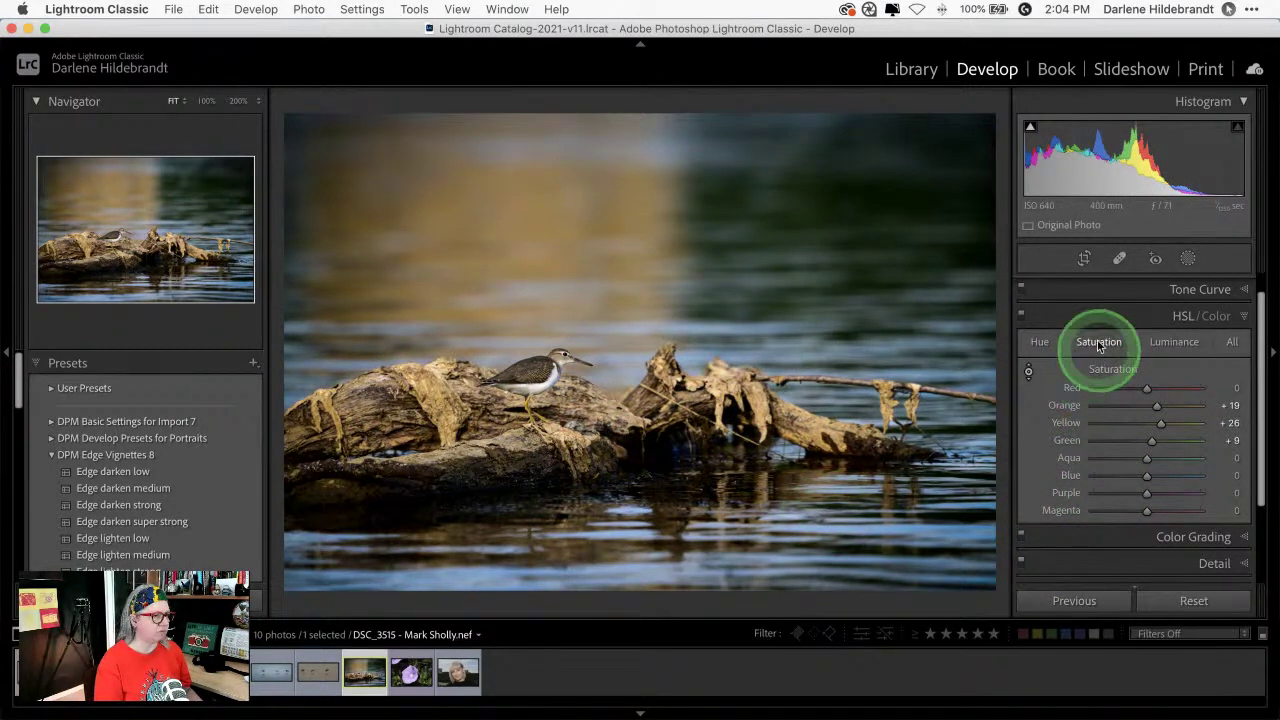
- Set the HSL Hue to Orange -2 and Yellow -3, and the water's Blue Saturation to 9
click(1039, 343)
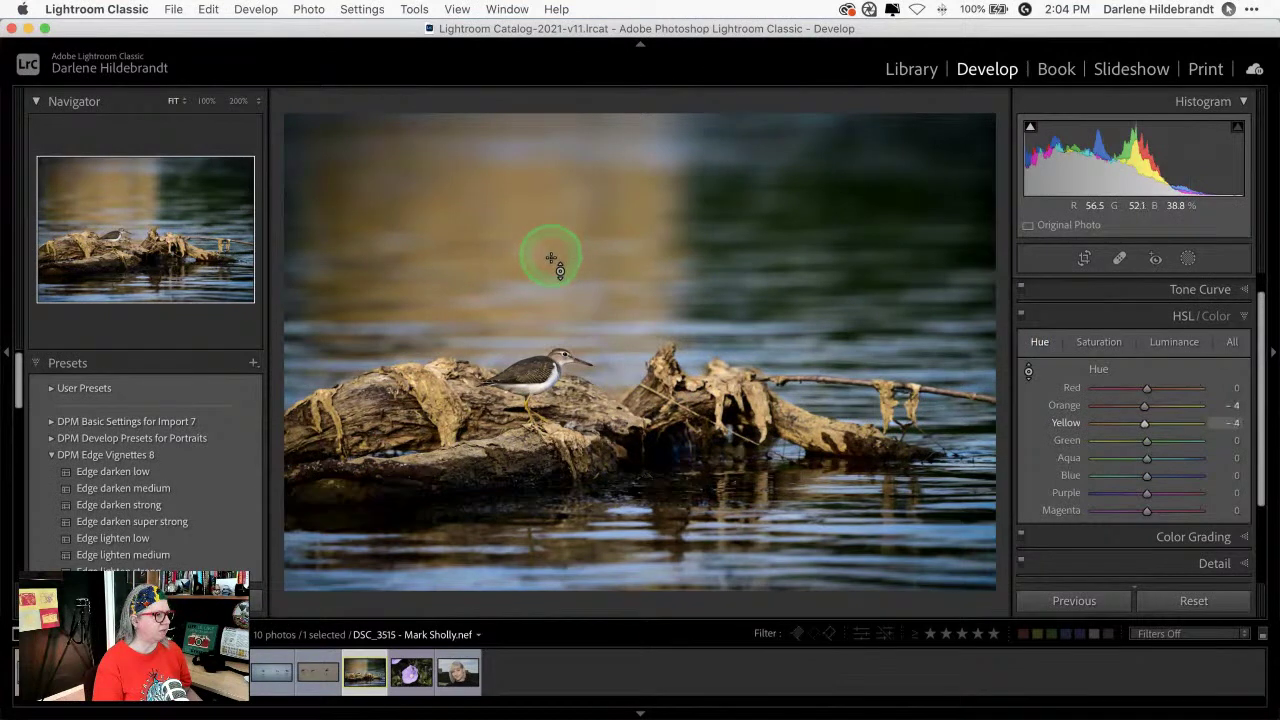
drag(551, 257, 551, 279)
mouse_move(550, 234)
mouse_down()
mouse_move(546, 183)
mouse_move(548, 266)
mouse_move(546, 220)
mouse_up()
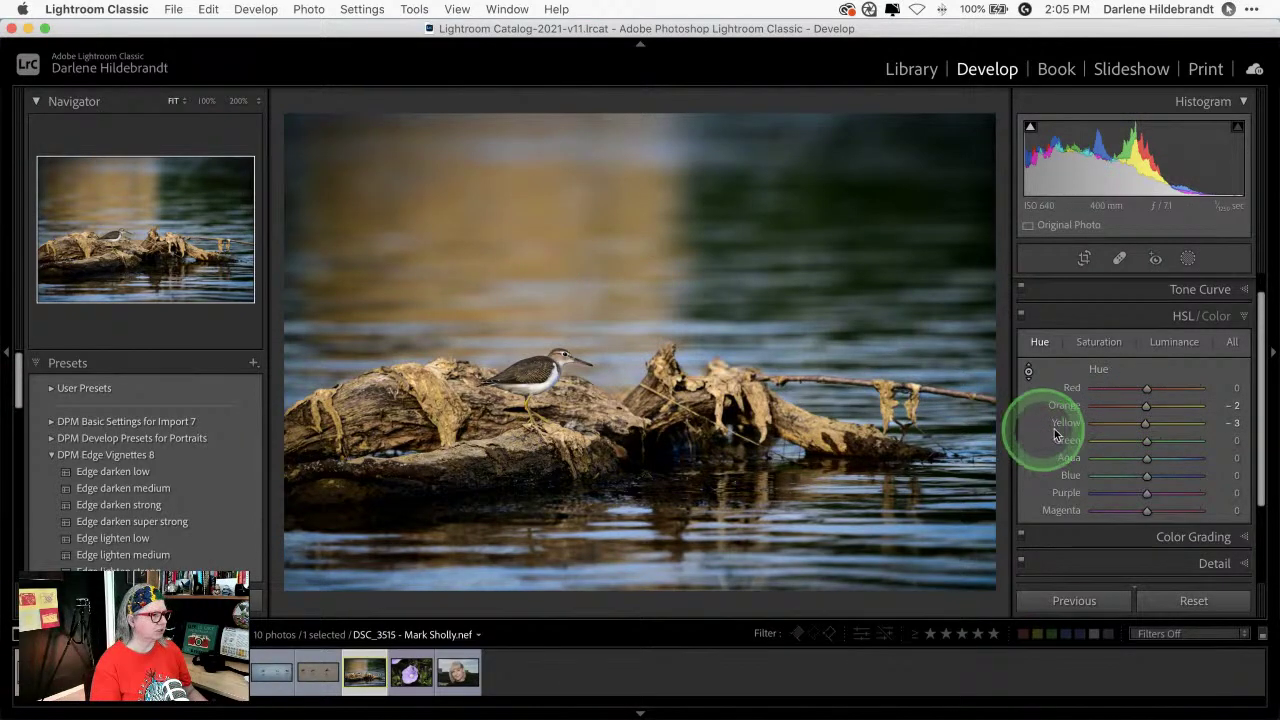
click(1099, 342)
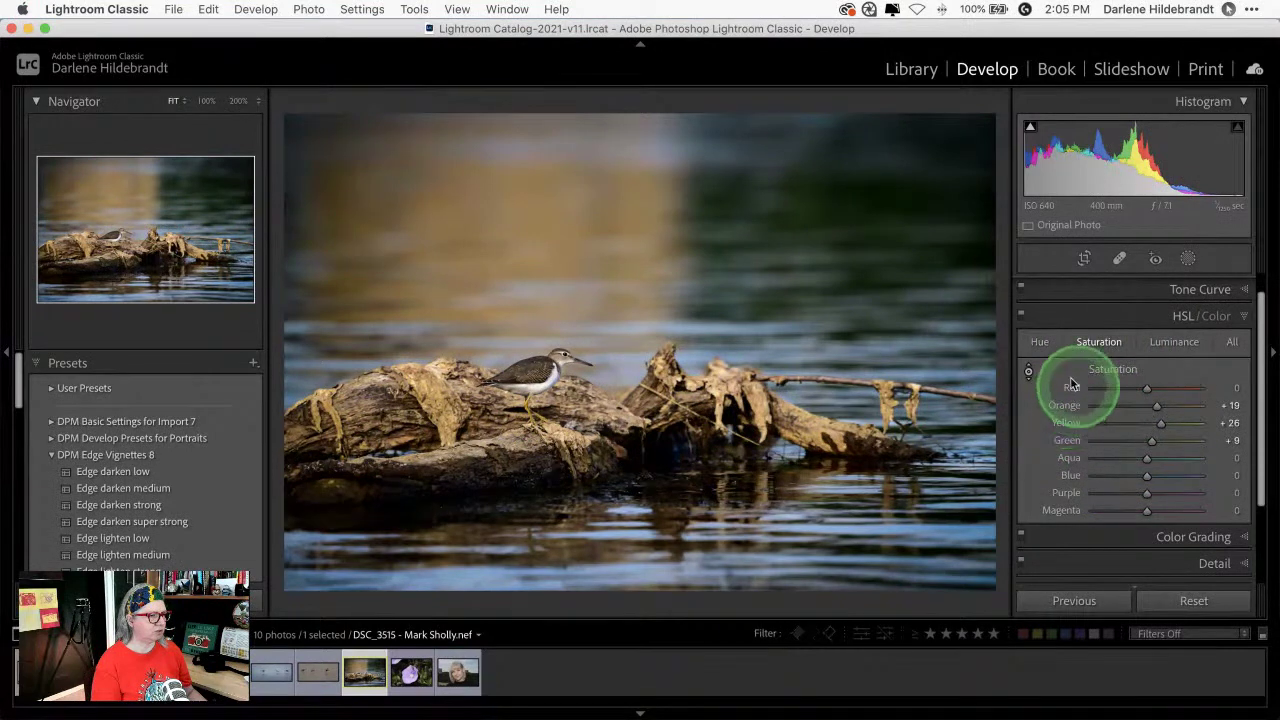
drag(881, 524, 882, 521)
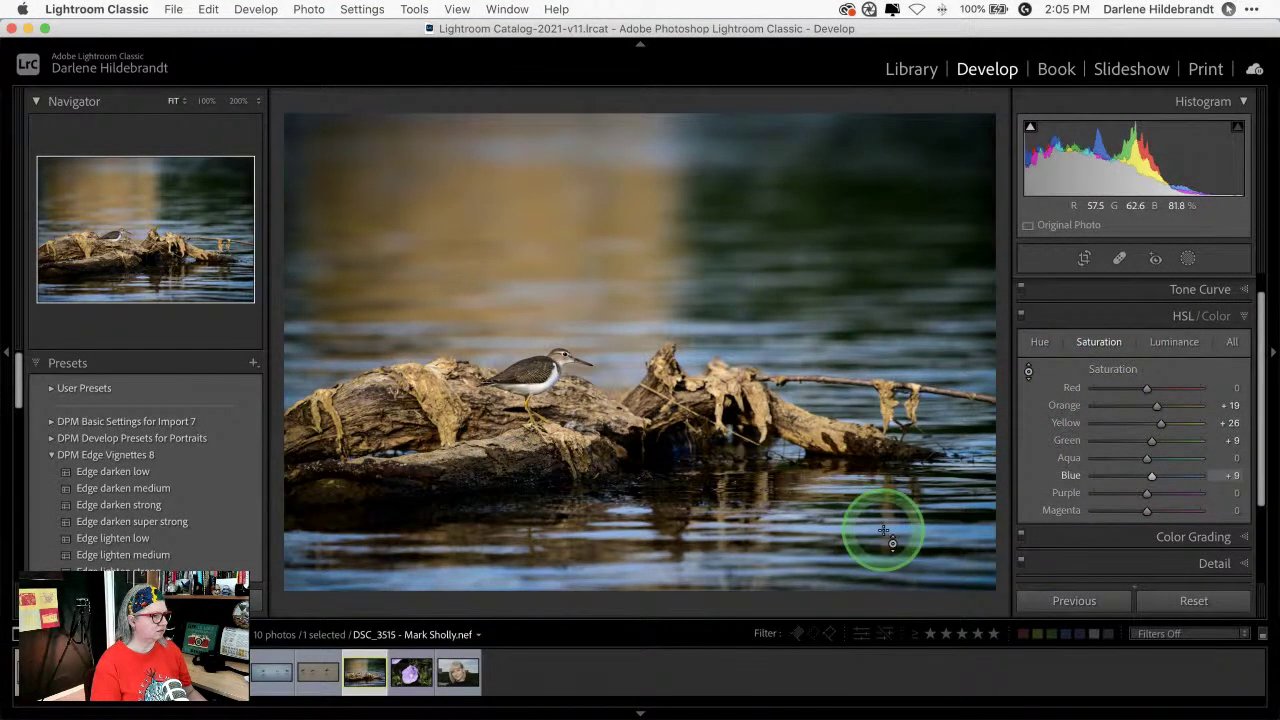
- Compare the shorebird photo with and without its HSL adjustments, and against its unedited version
click(1020, 317)
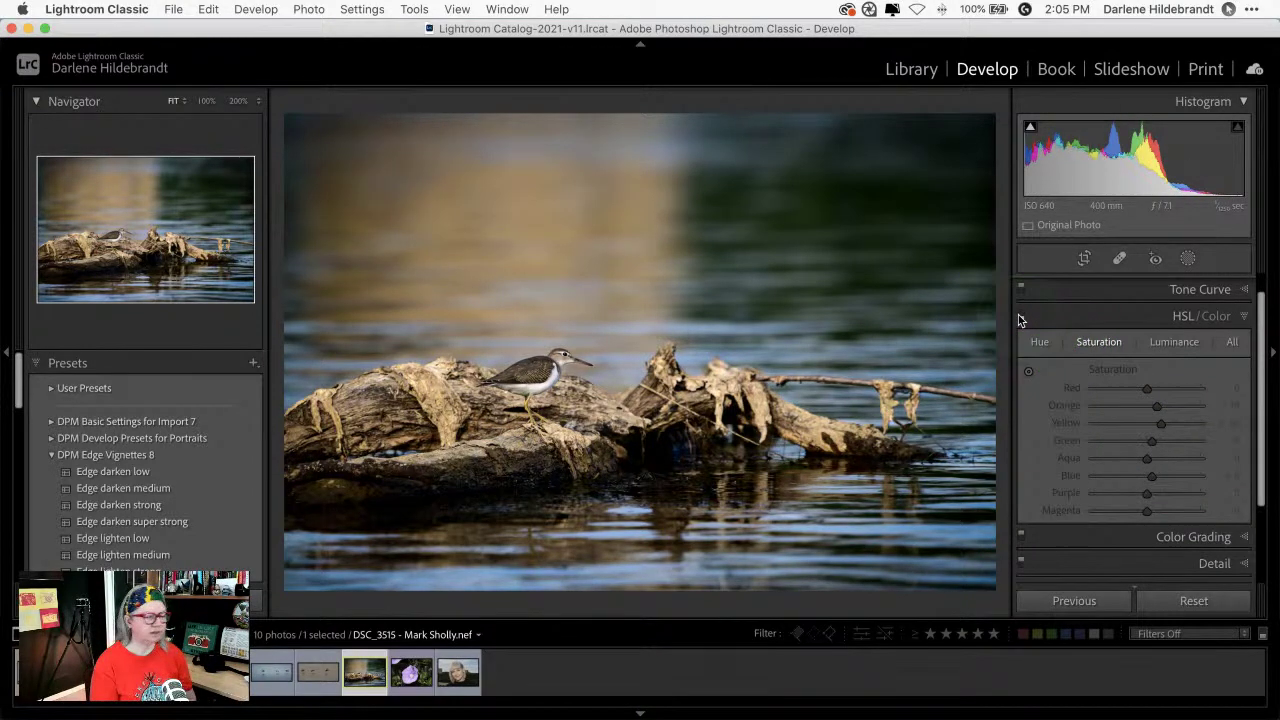
click(1020, 317)
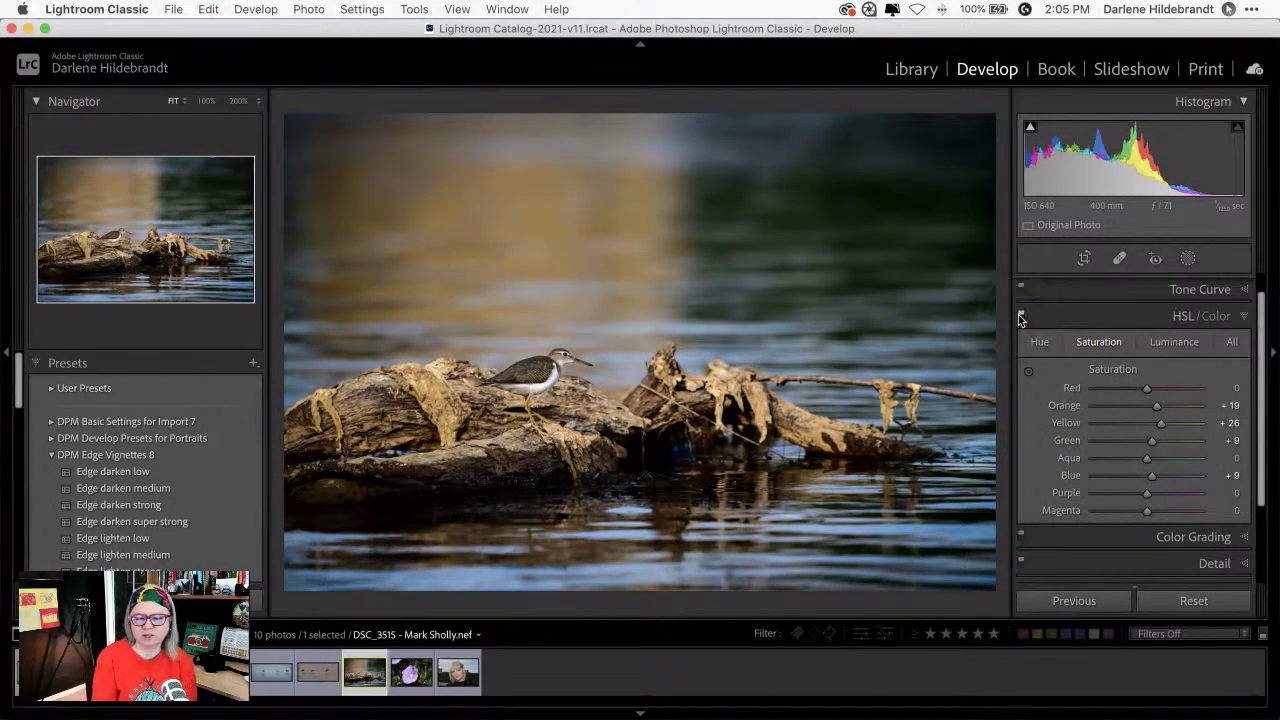
click(1020, 317)
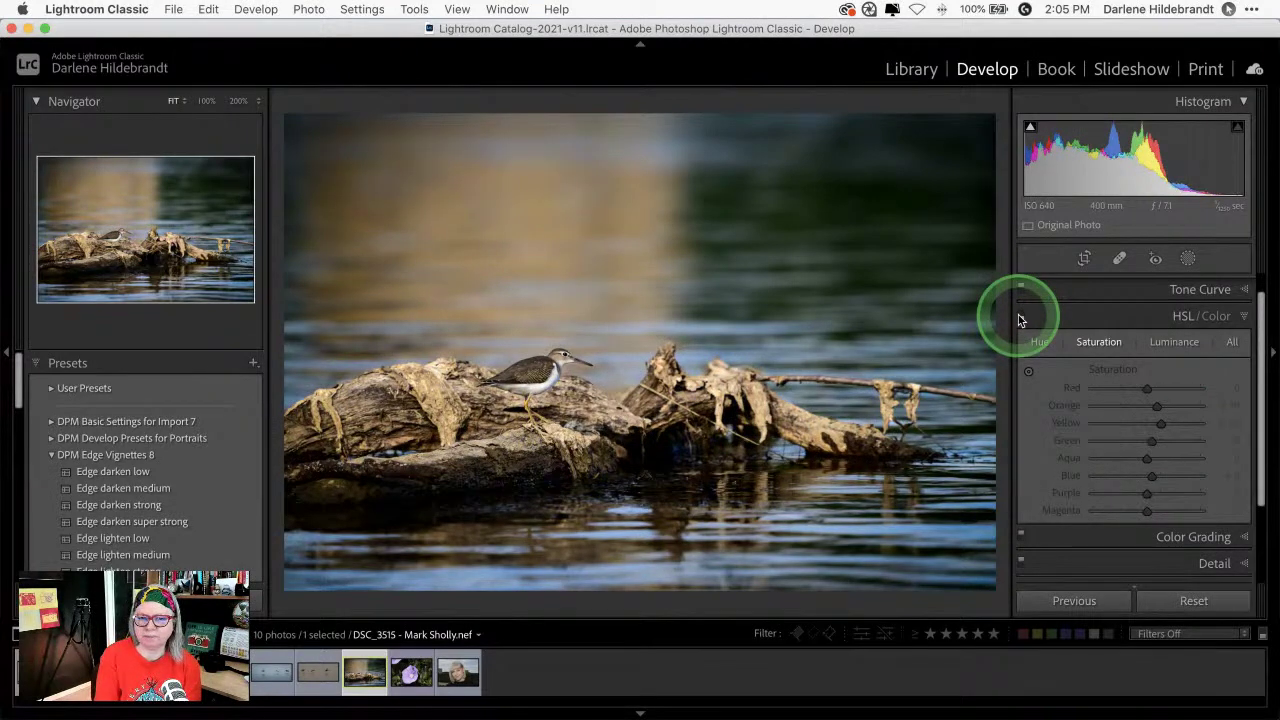
click(1020, 317)
click(1020, 317)
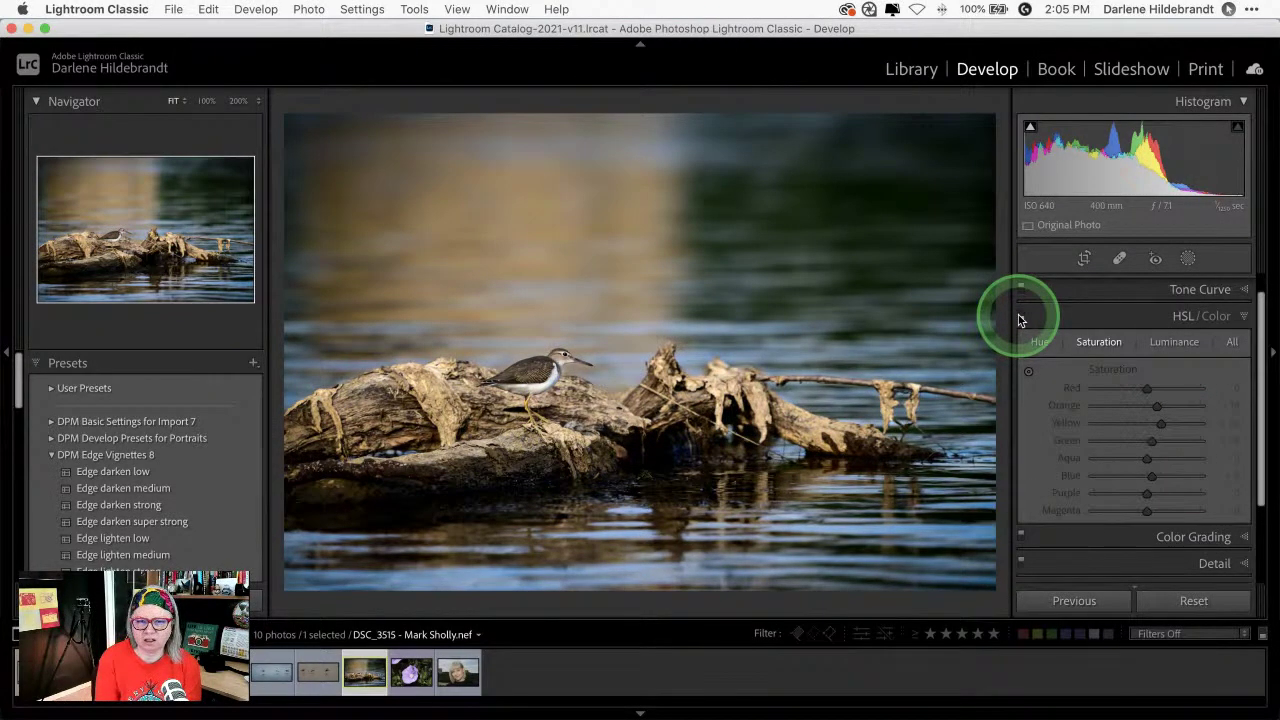
click(1020, 317)
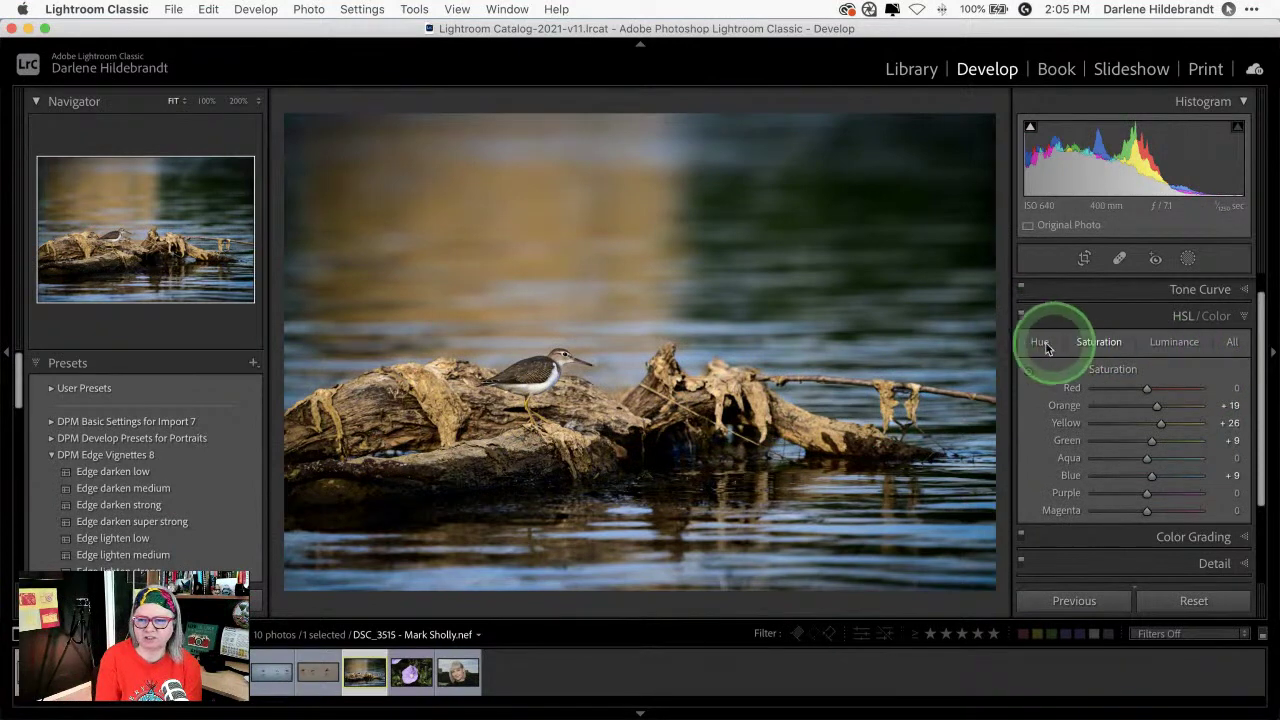
click(1103, 345)
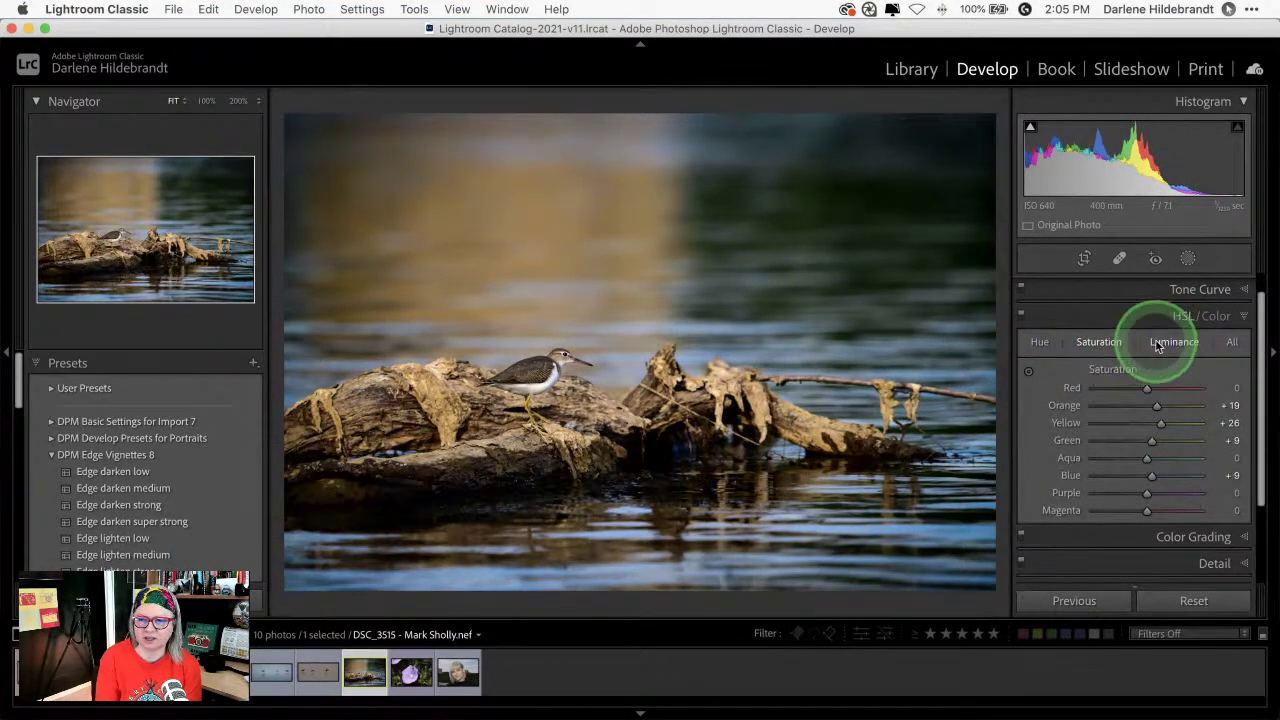
click(1119, 318)
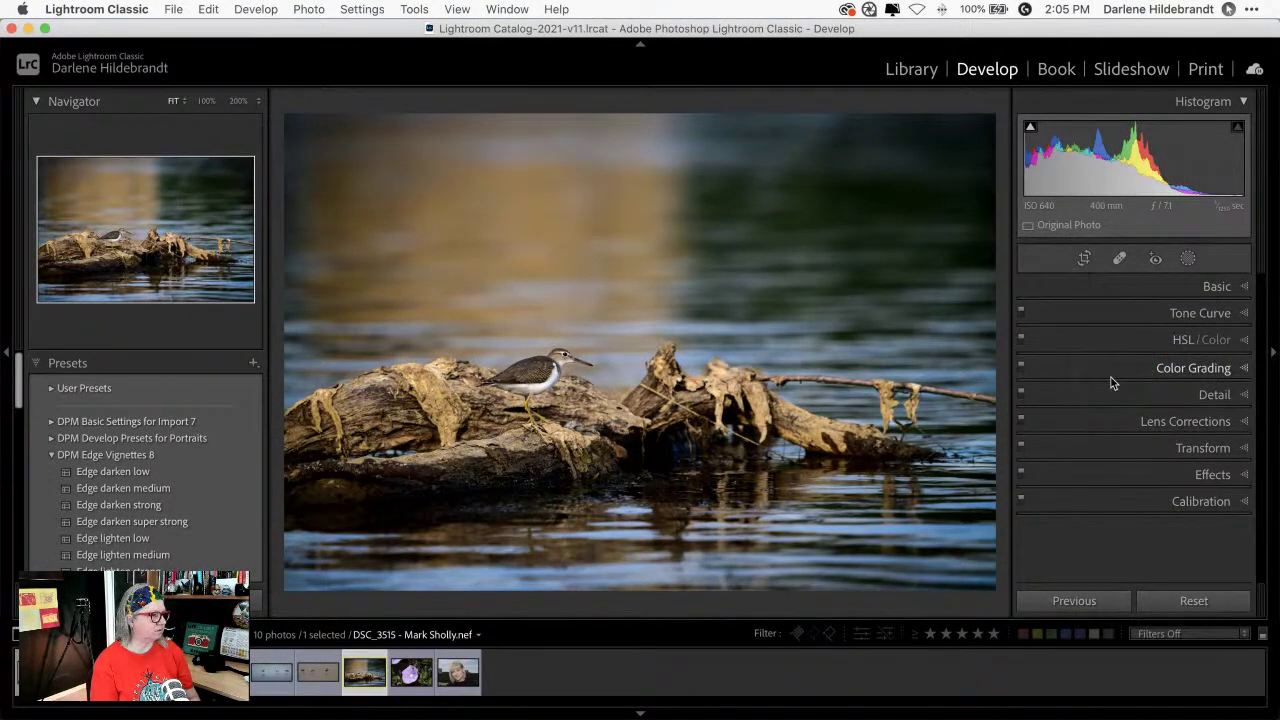
key(backslash)
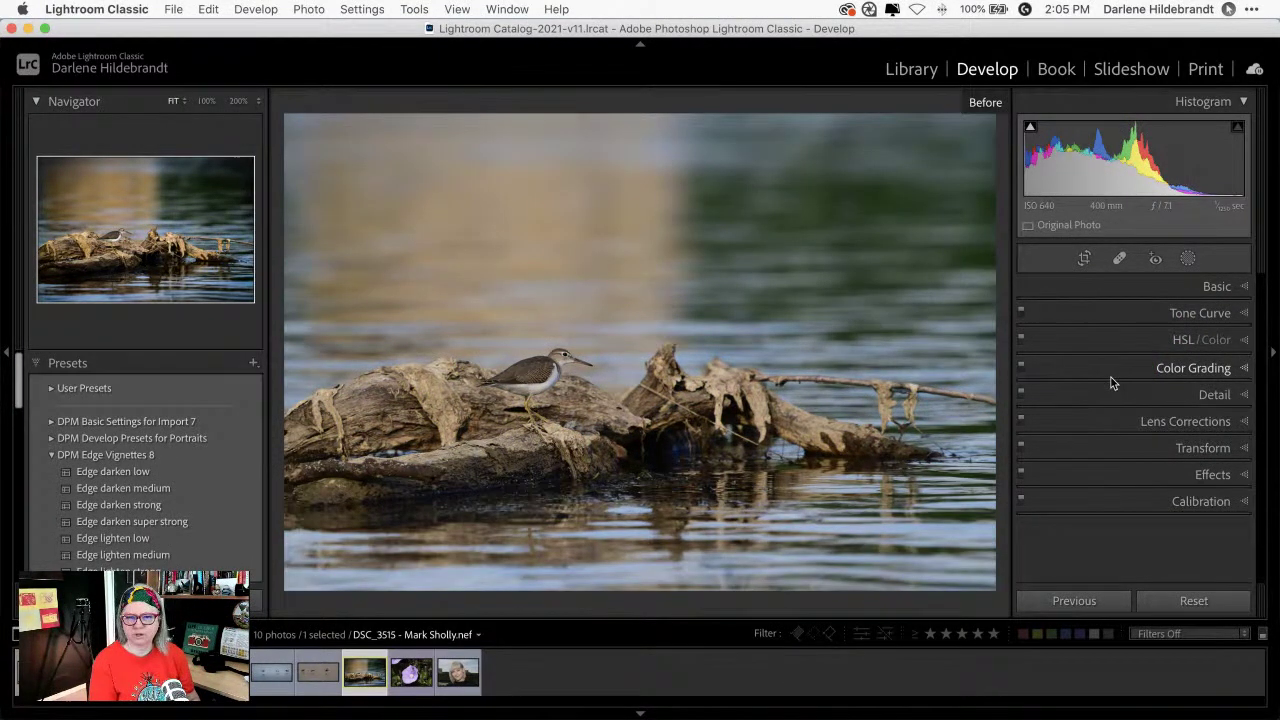
key(backslash)
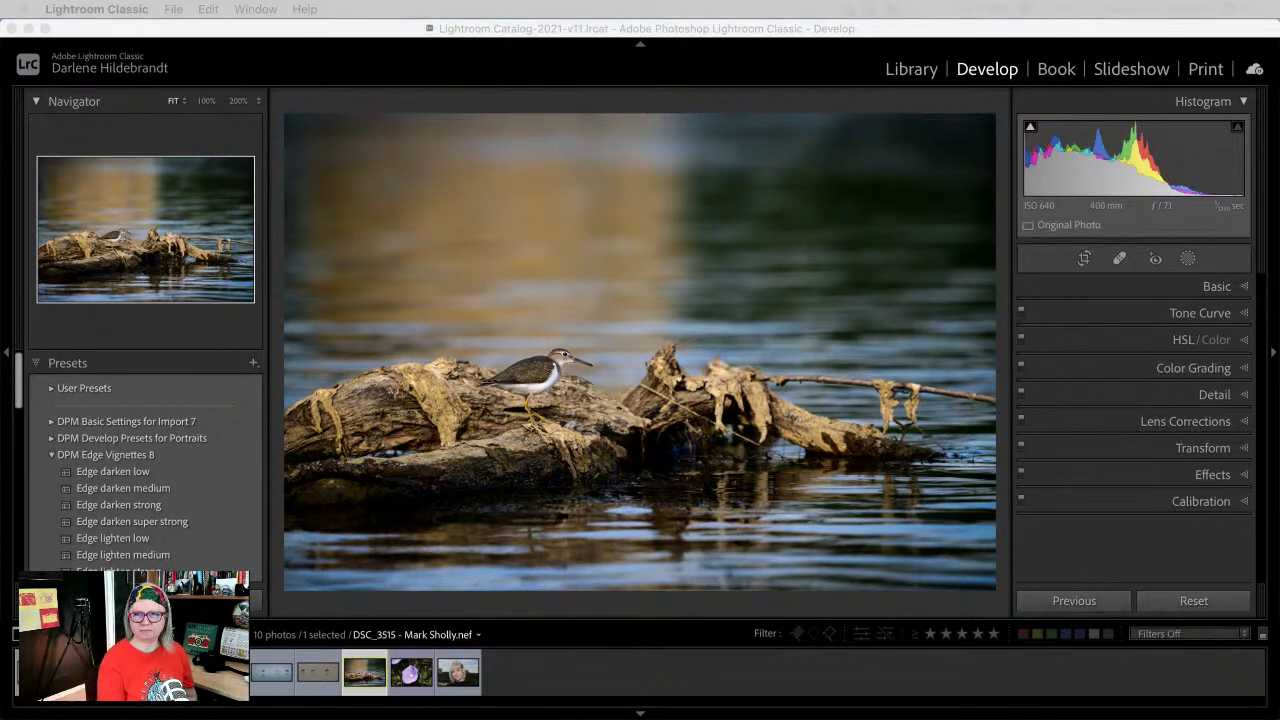
- View the Luminar AI Keyboard Shortcuts PDF in PDF Expert with the whole page fitted, and quit PDF Expert
drag(1279, 92, 764, 41)
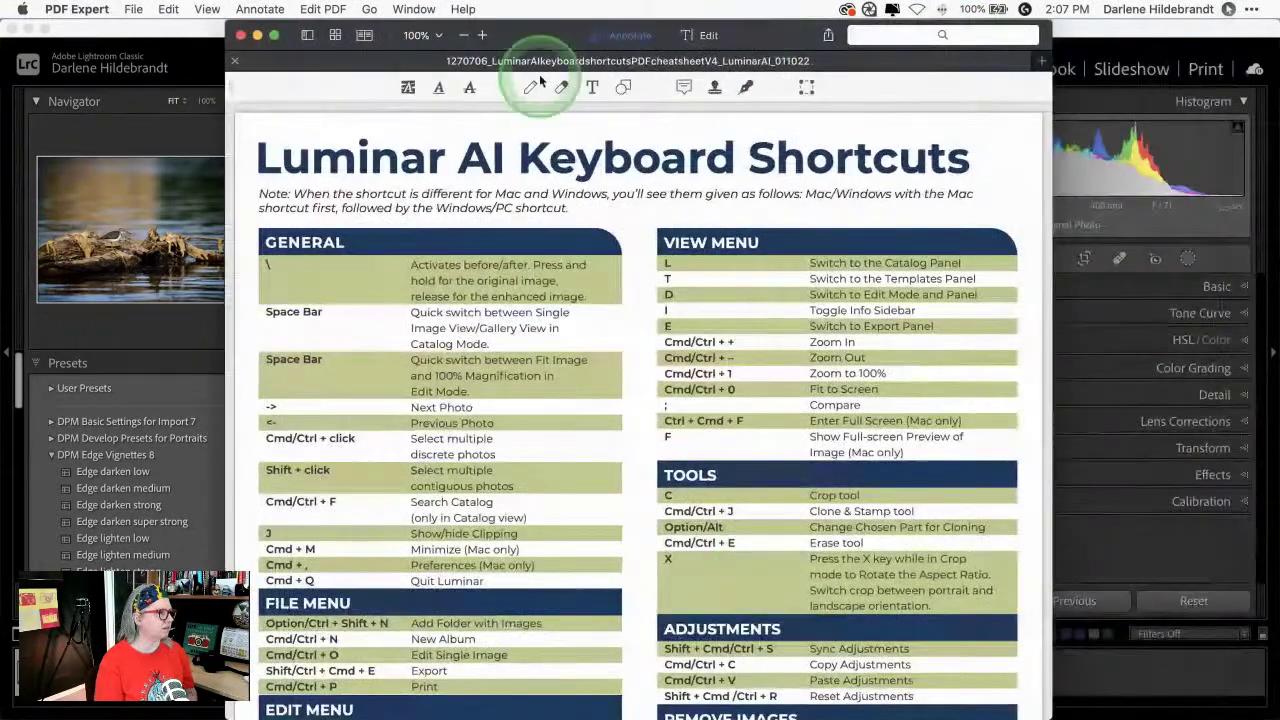
click(436, 38)
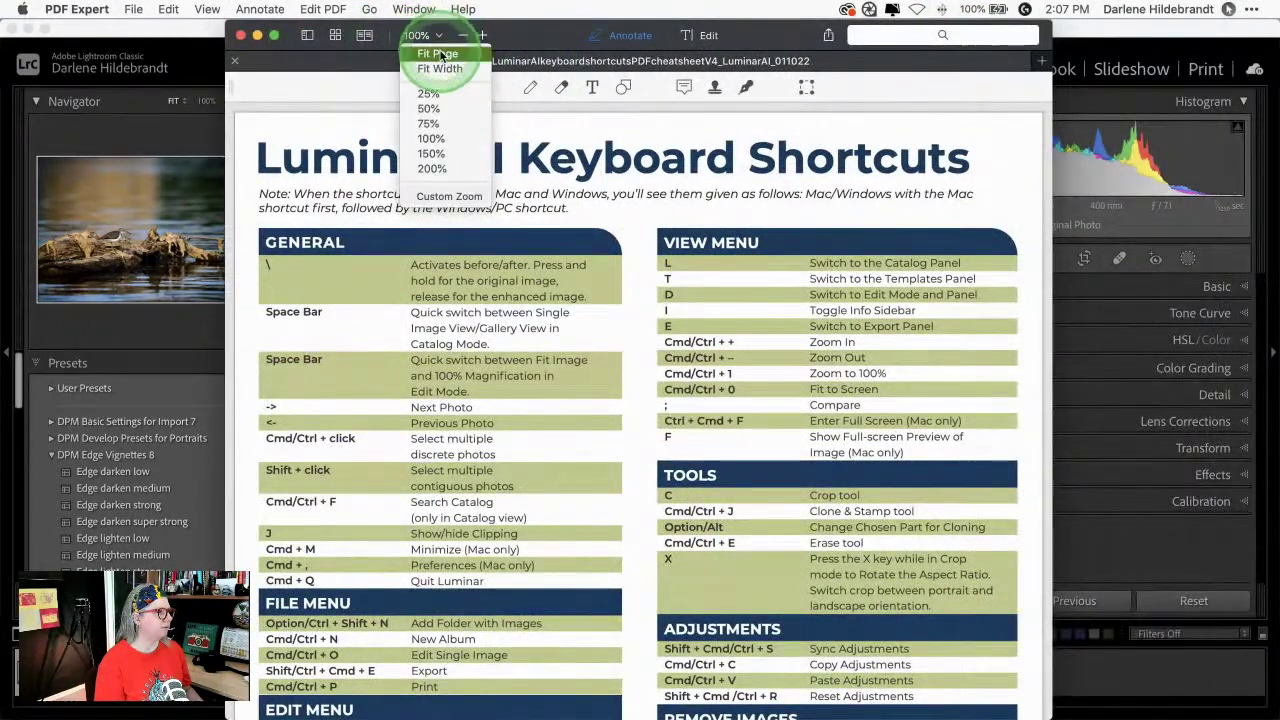
click(430, 49)
click(976, 417)
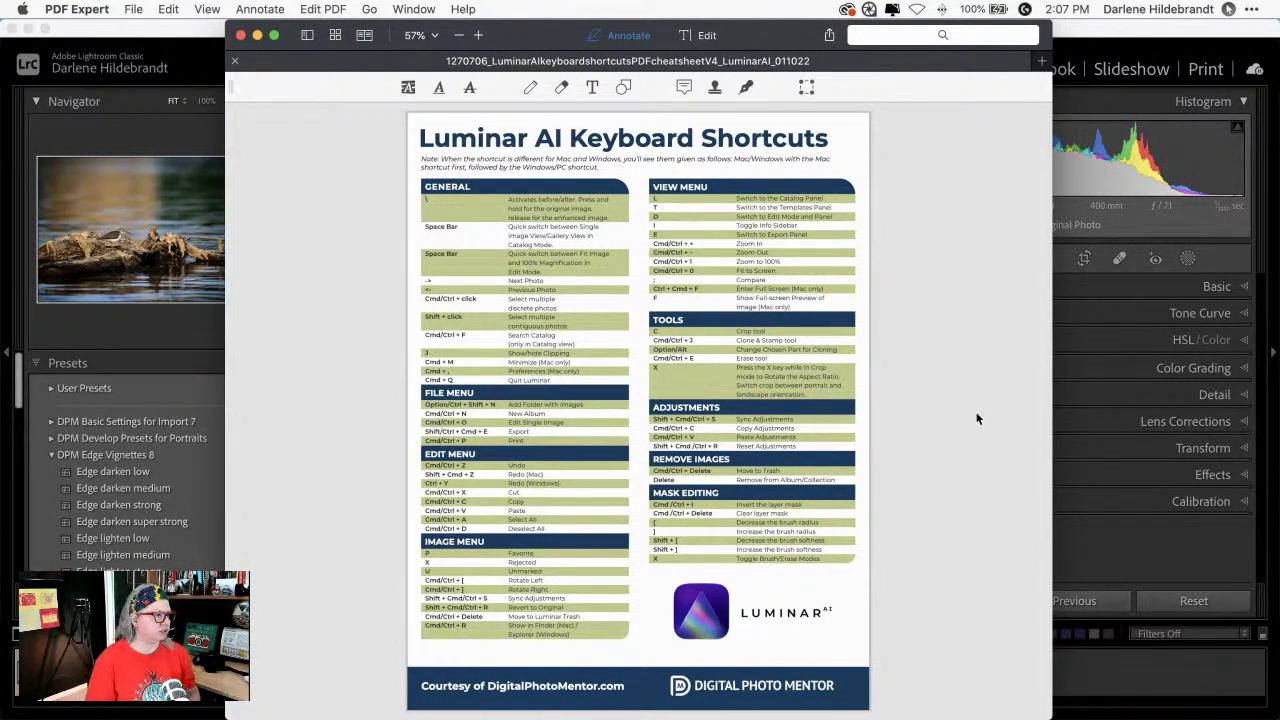
click(967, 418)
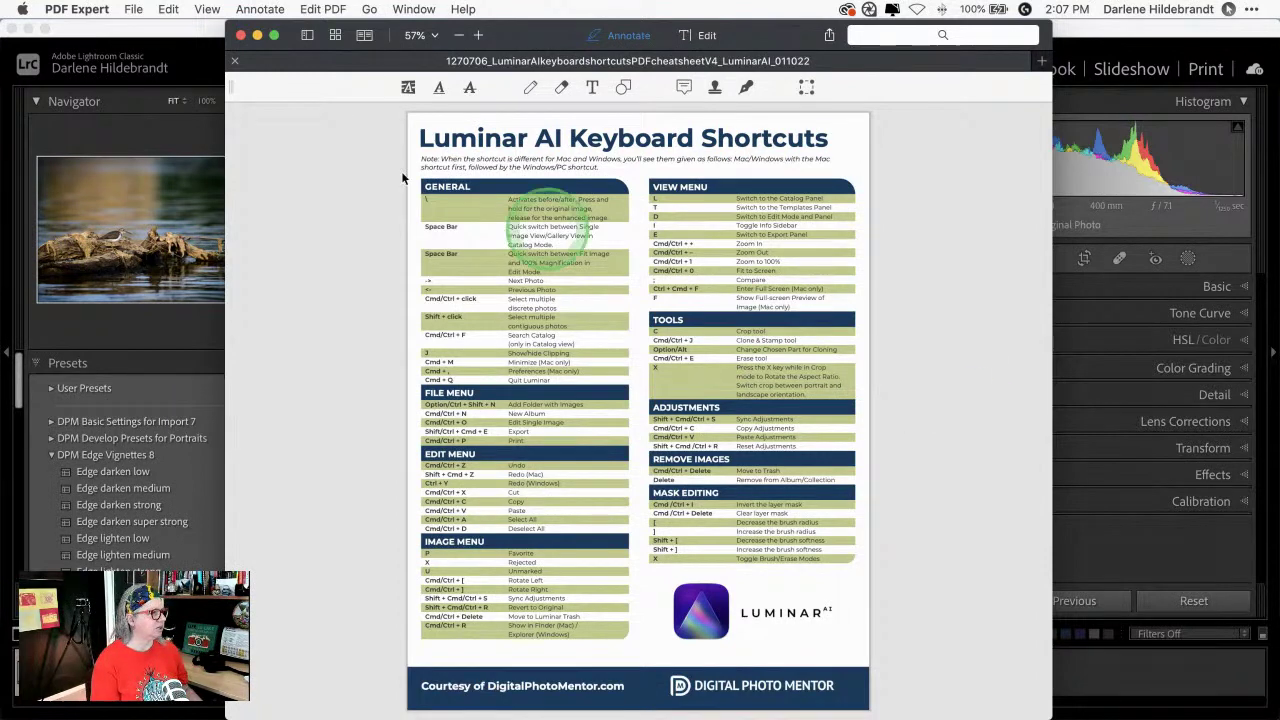
click(360, 161)
click(258, 78)
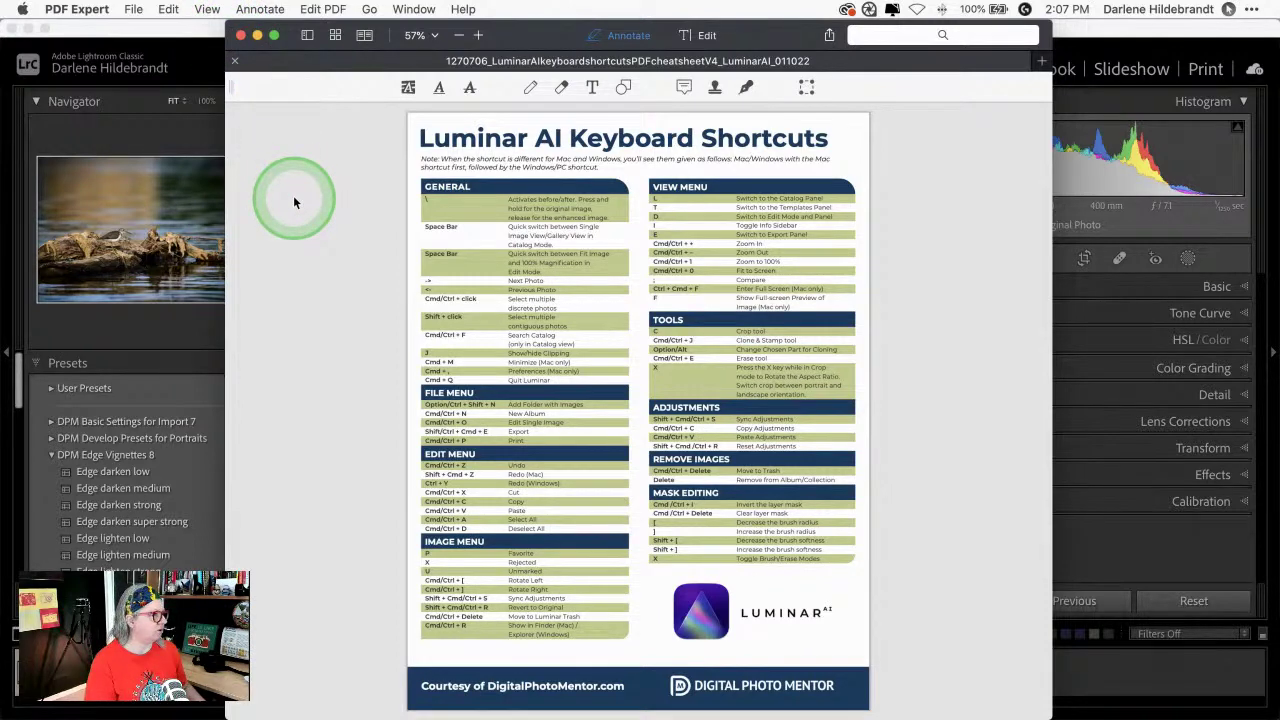
key(super+q)
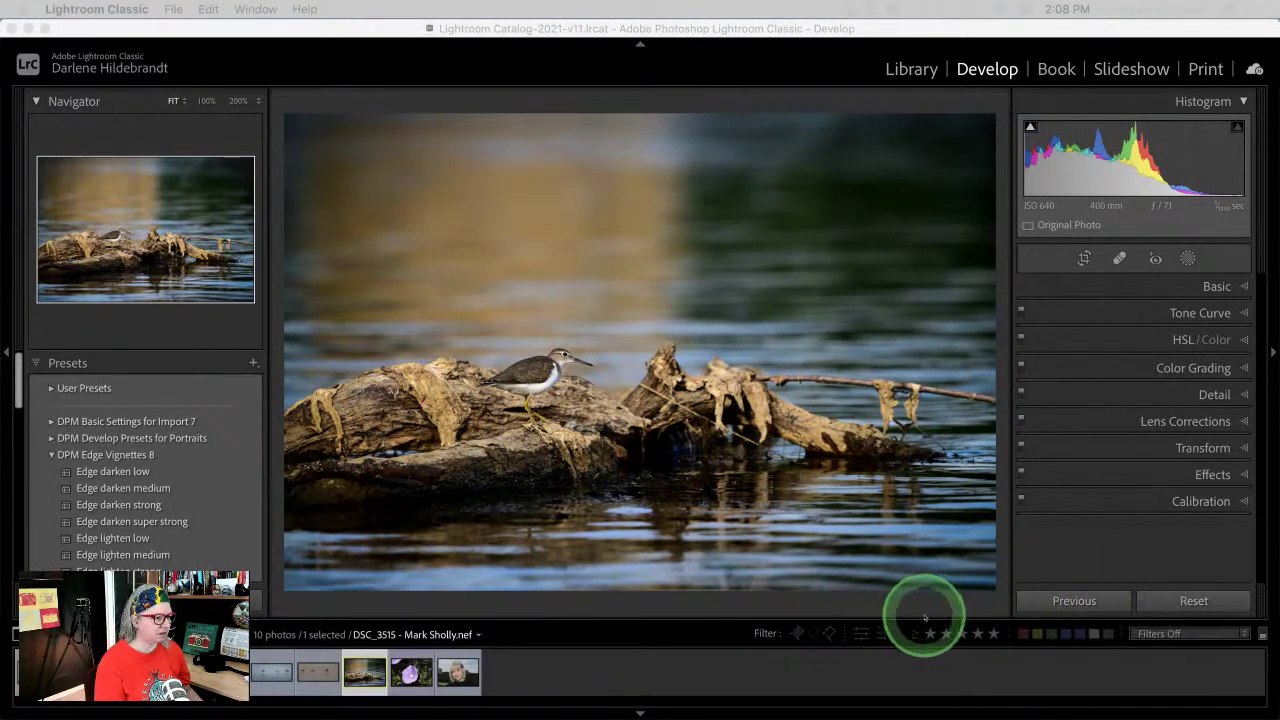
- Return to Lightroom Classic, open the blue-sky juvenile eagles photo from the grid in Develop, and compare it with its unedited version
click(1056, 556)
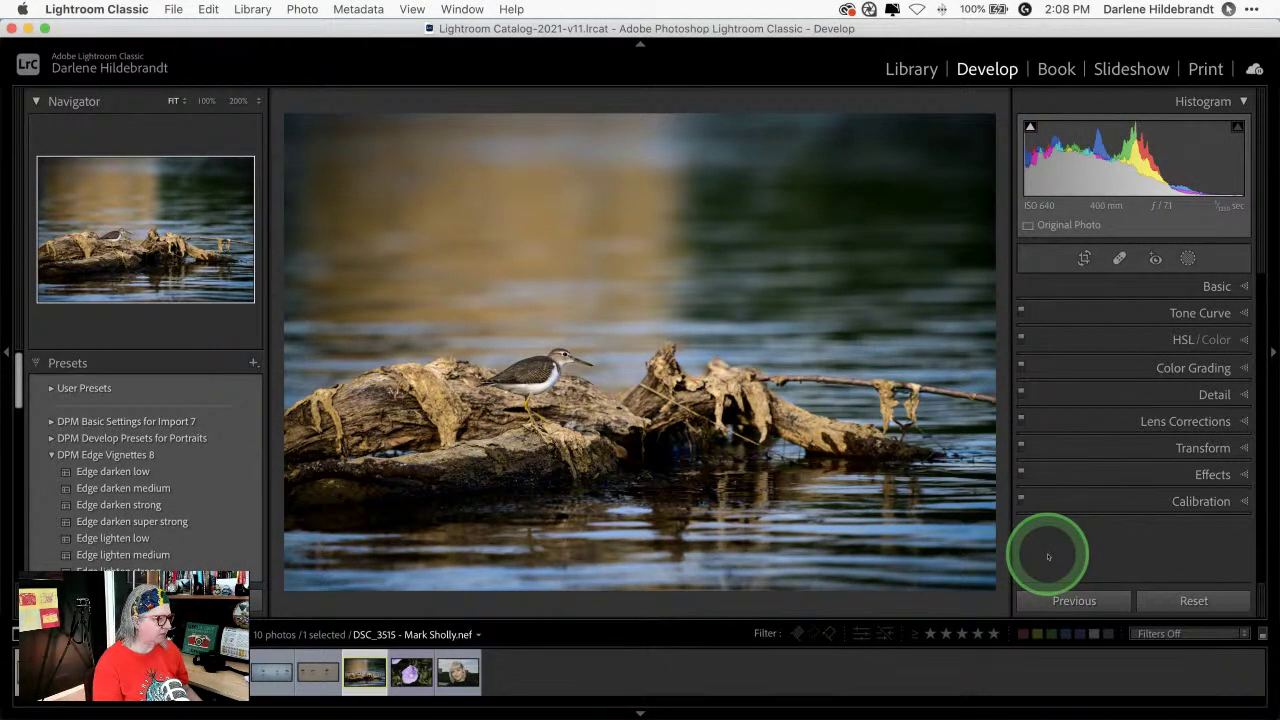
key(g)
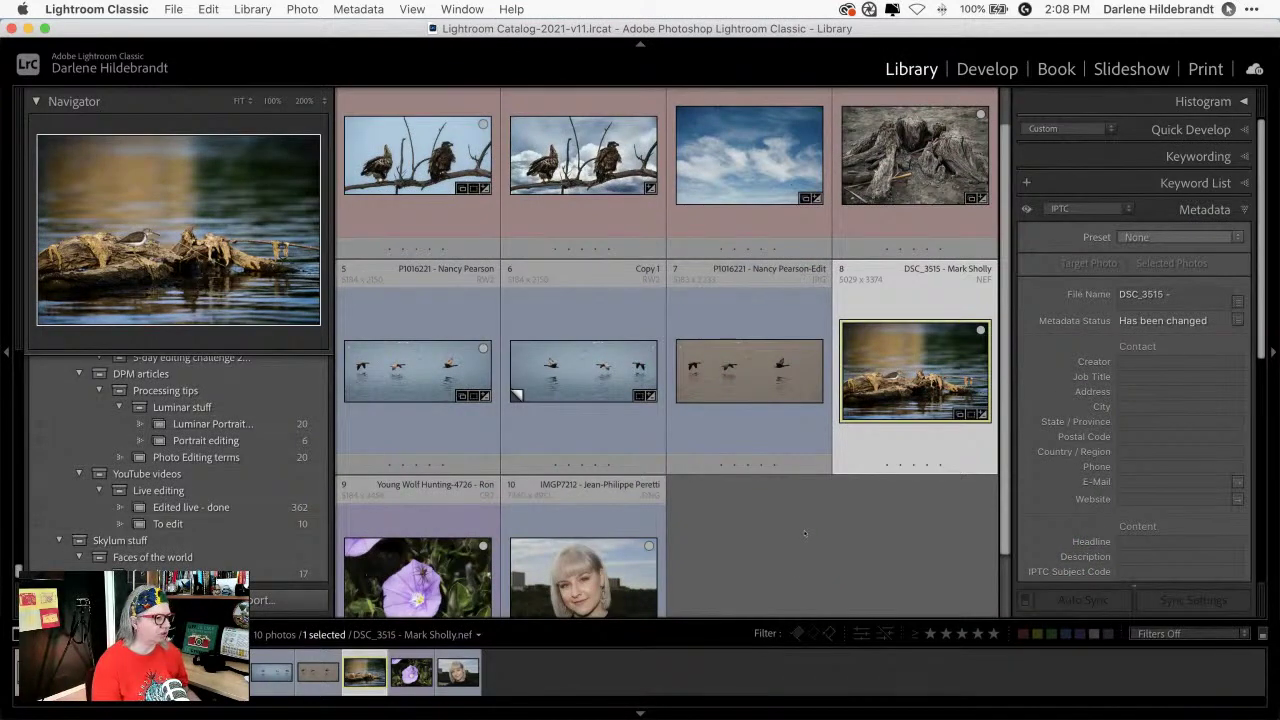
scroll(804, 533, up, 1)
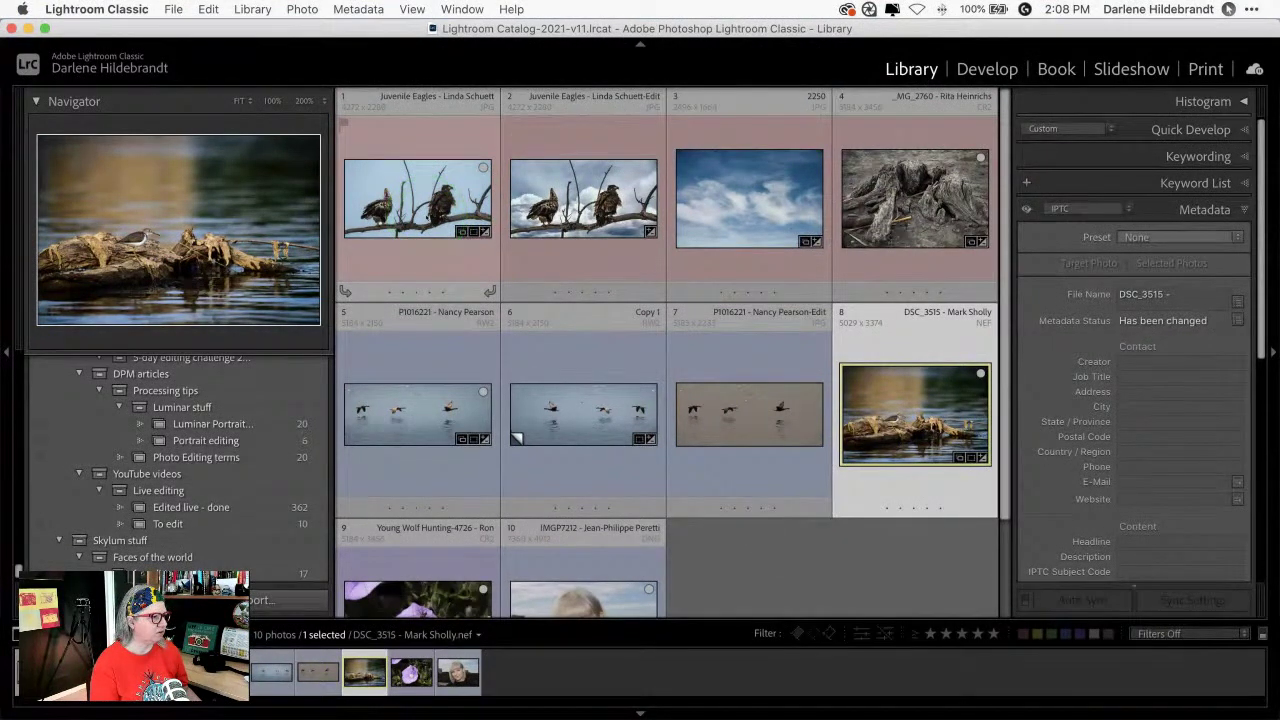
click(442, 216)
double_click(442, 214)
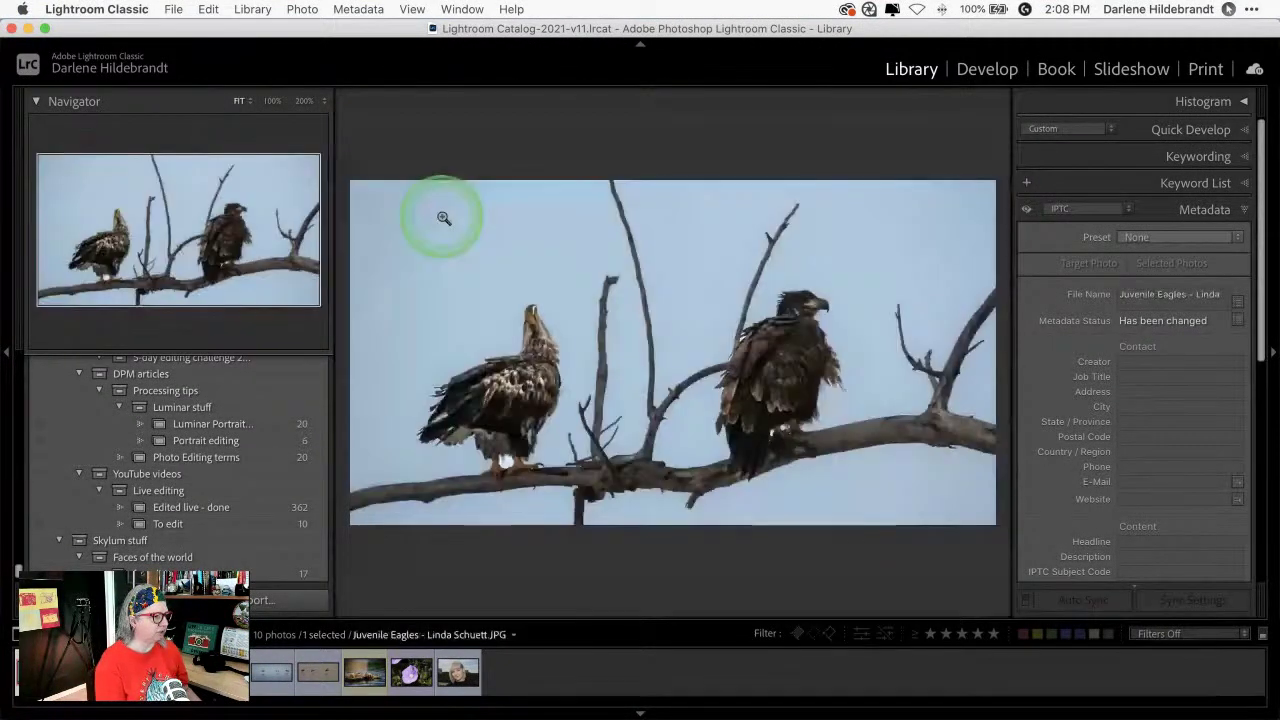
key(d)
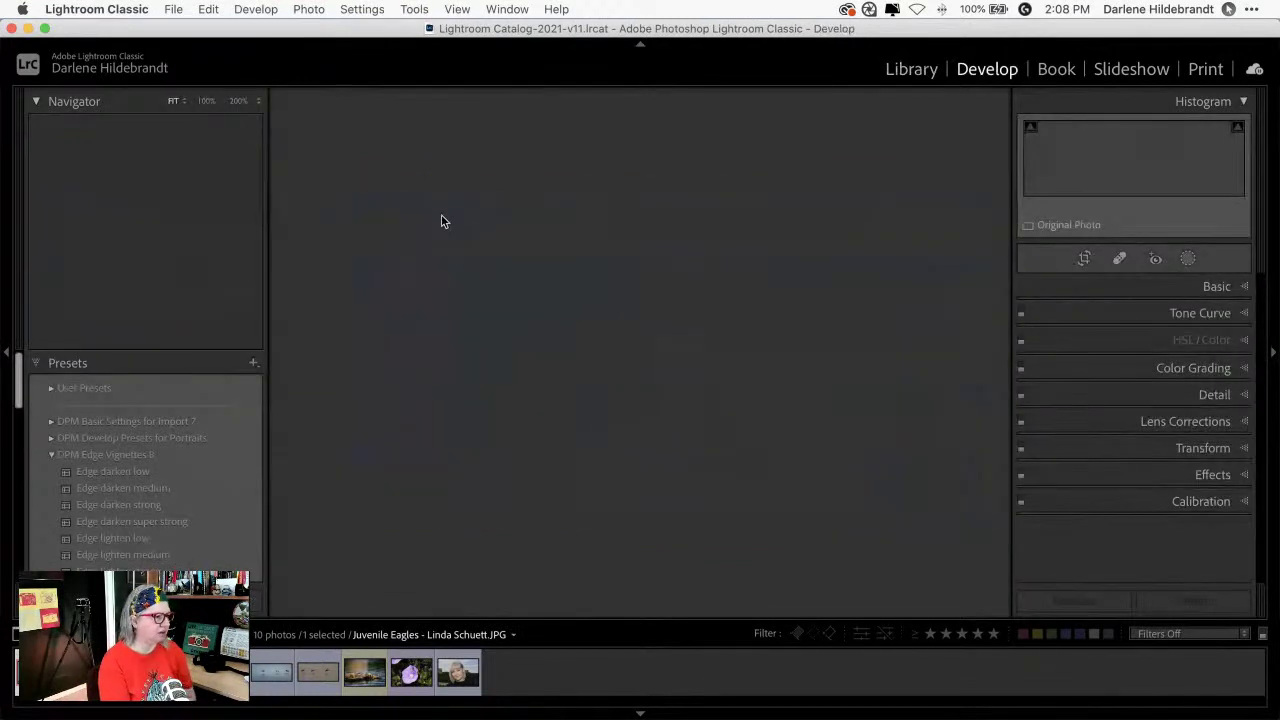
key(backslash)
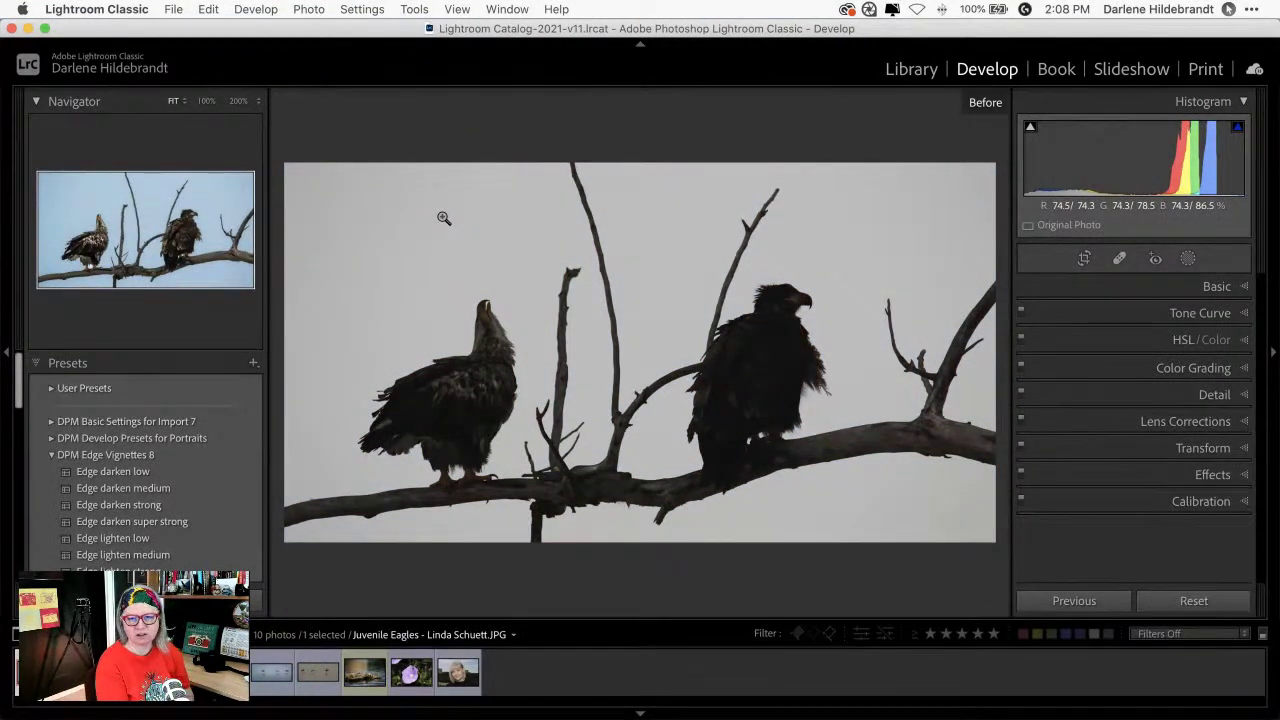
key(backslash)
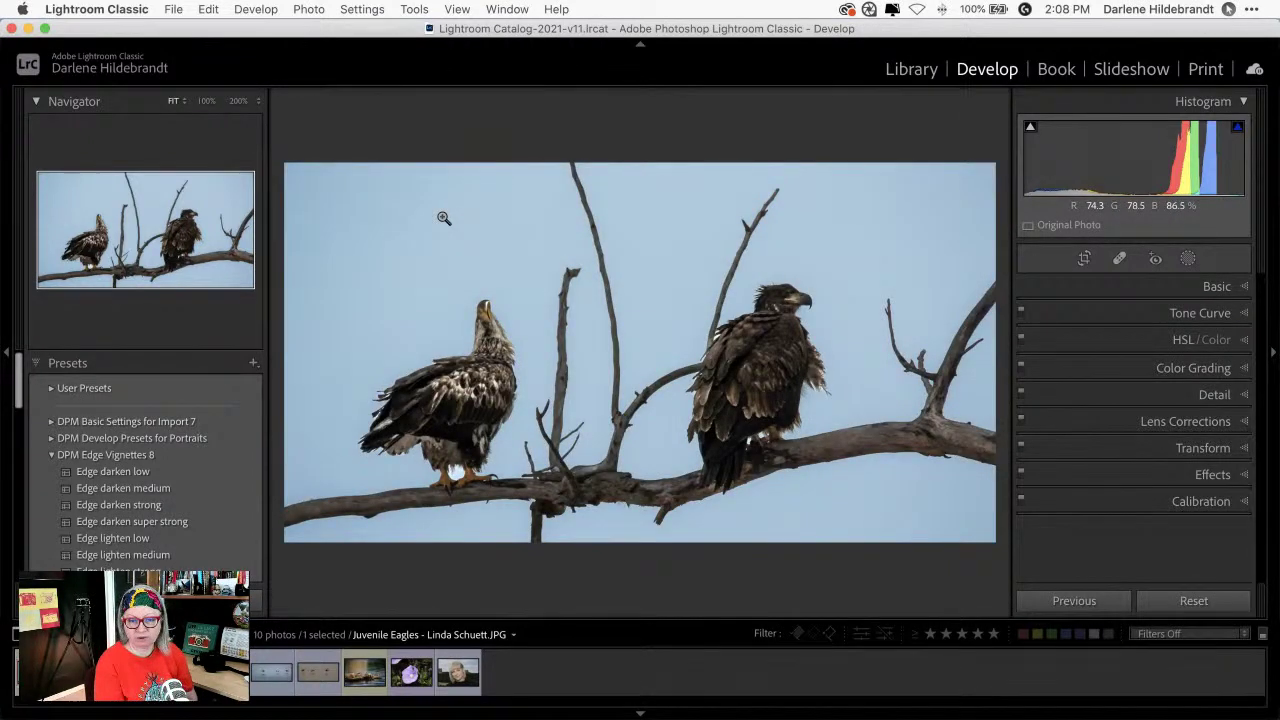
- Review the juvenile eagles composite with the cloudy sky and the separate cloud photo 2250.jpg
key(Right)
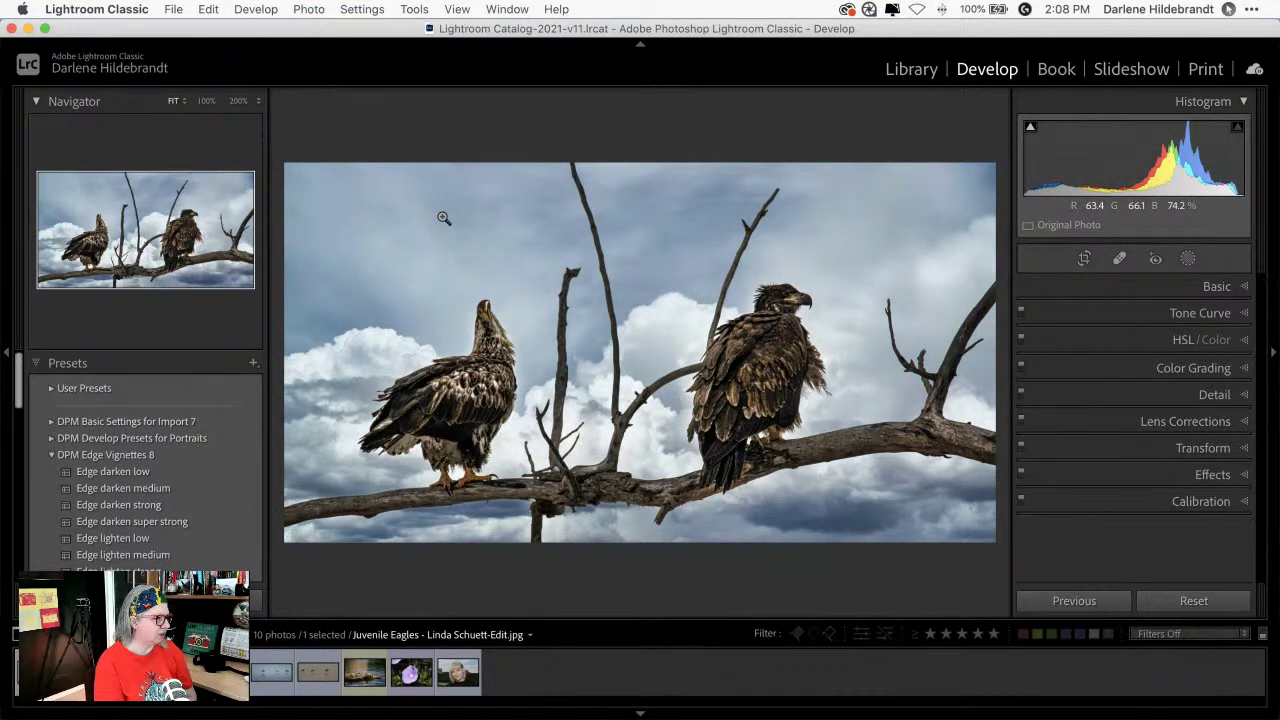
key(Right)
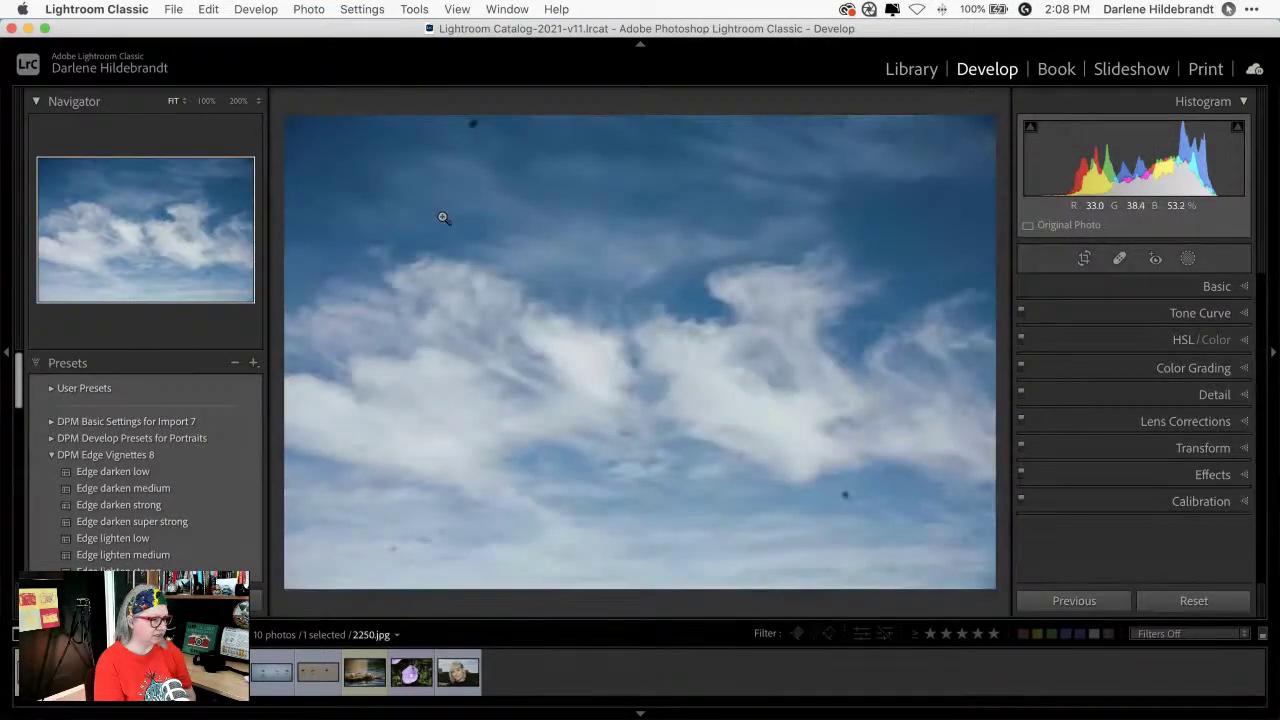
click(446, 223)
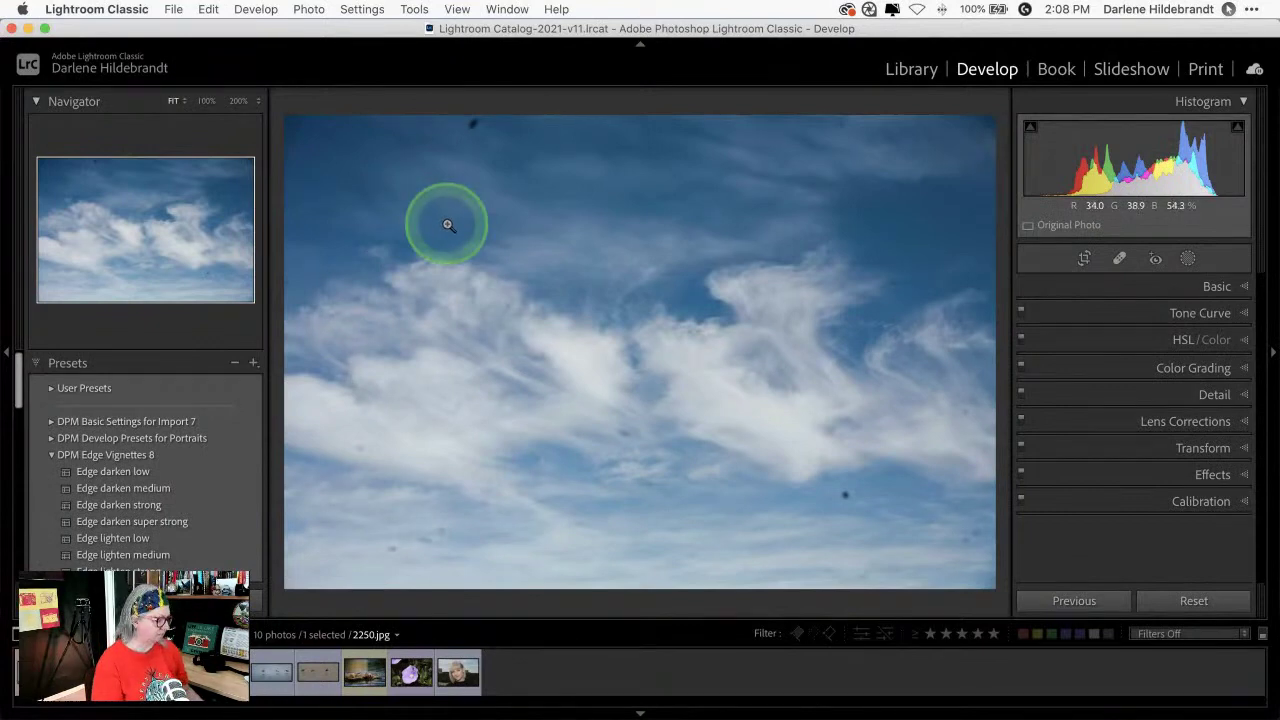
- Preview the tree stump photo in the Black & White treatment and restore the Color treatment
key(Right)
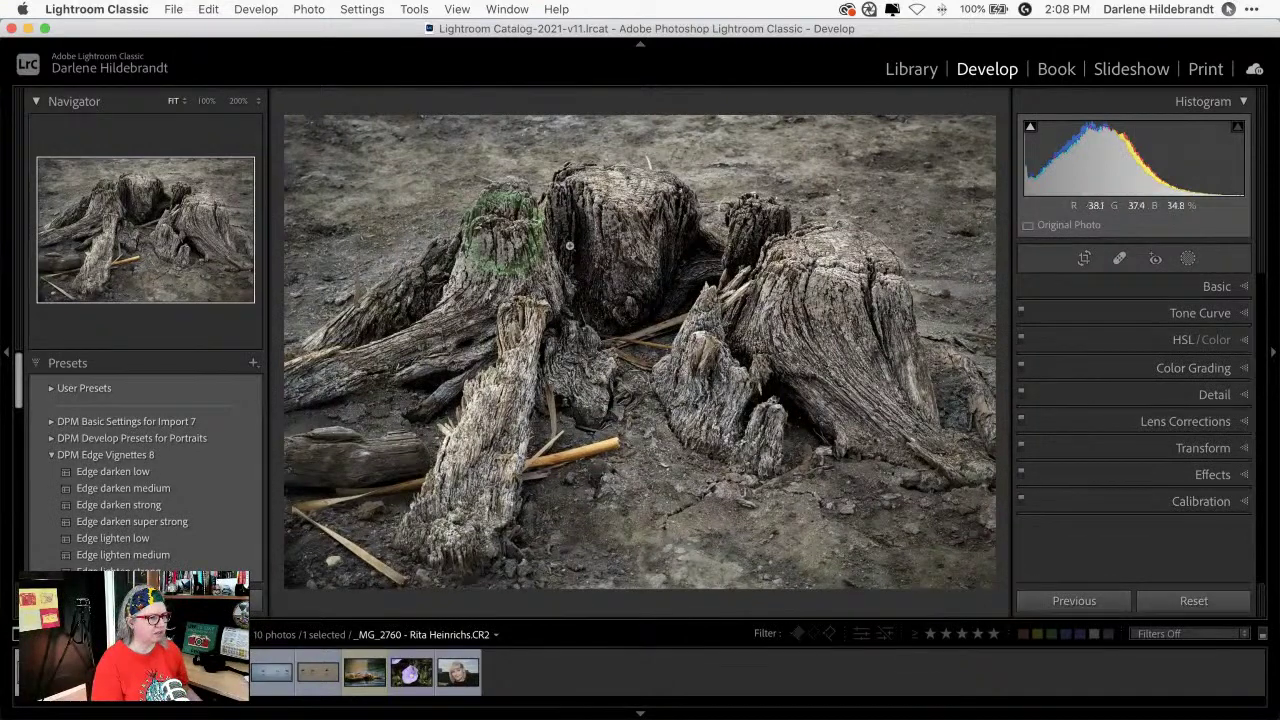
click(1210, 288)
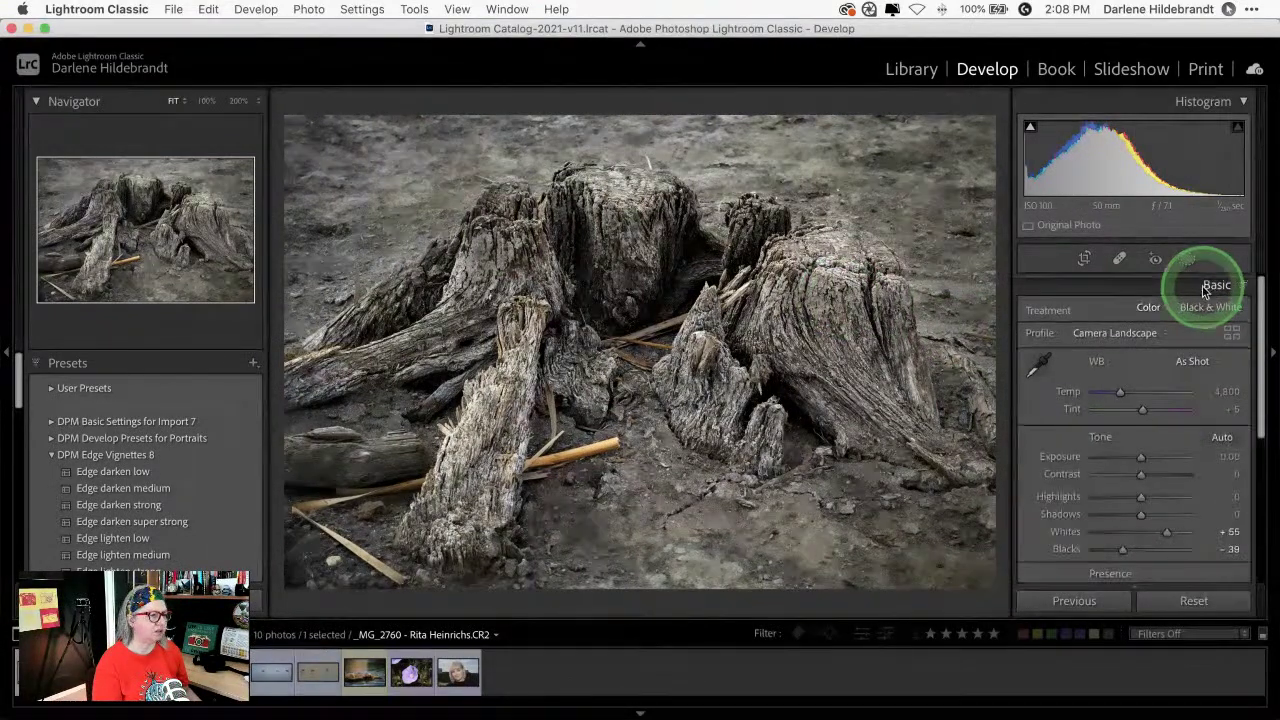
click(1212, 308)
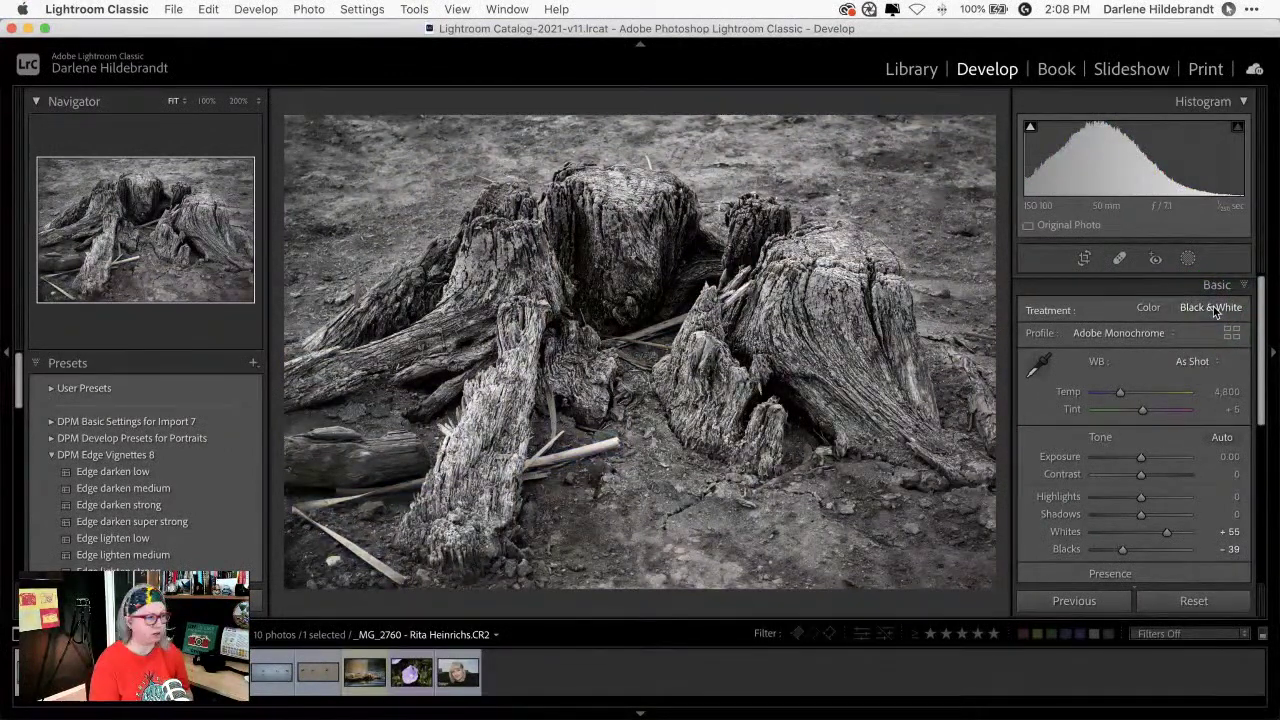
click(1149, 308)
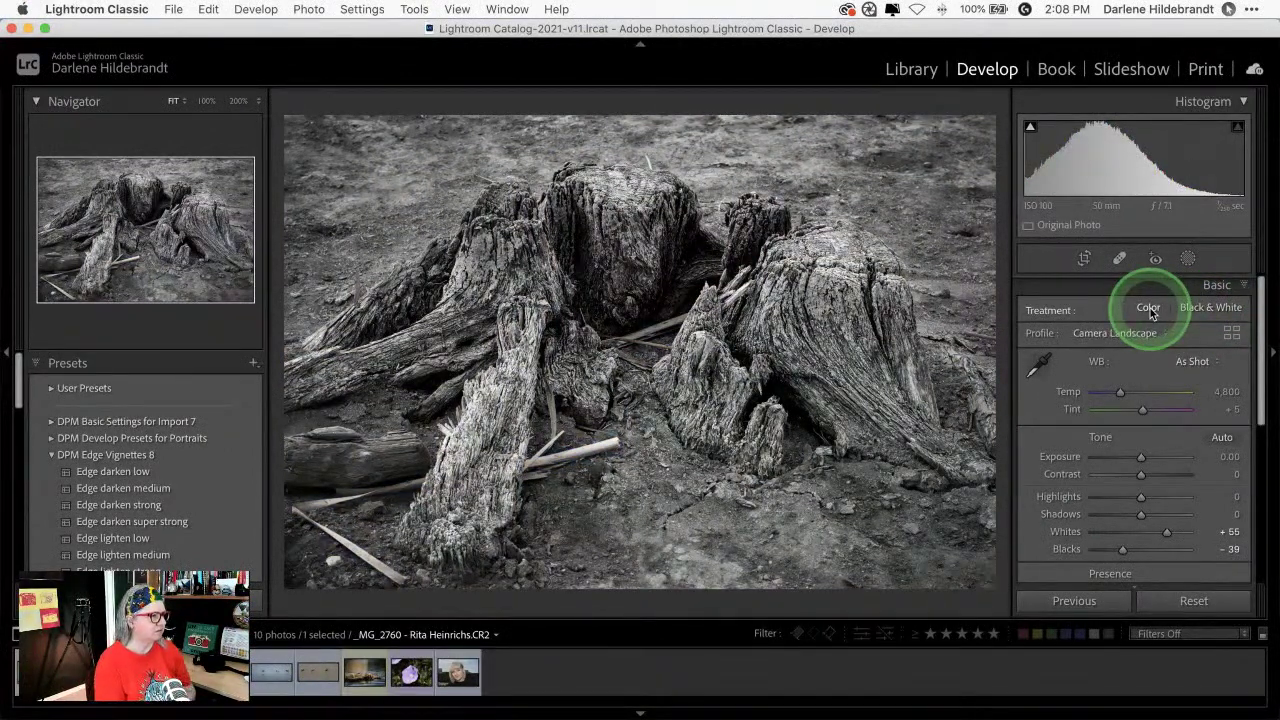
- Compare the edited flying geese photo with its flipped virtual copy and its brownish JPG edit
key(Left)
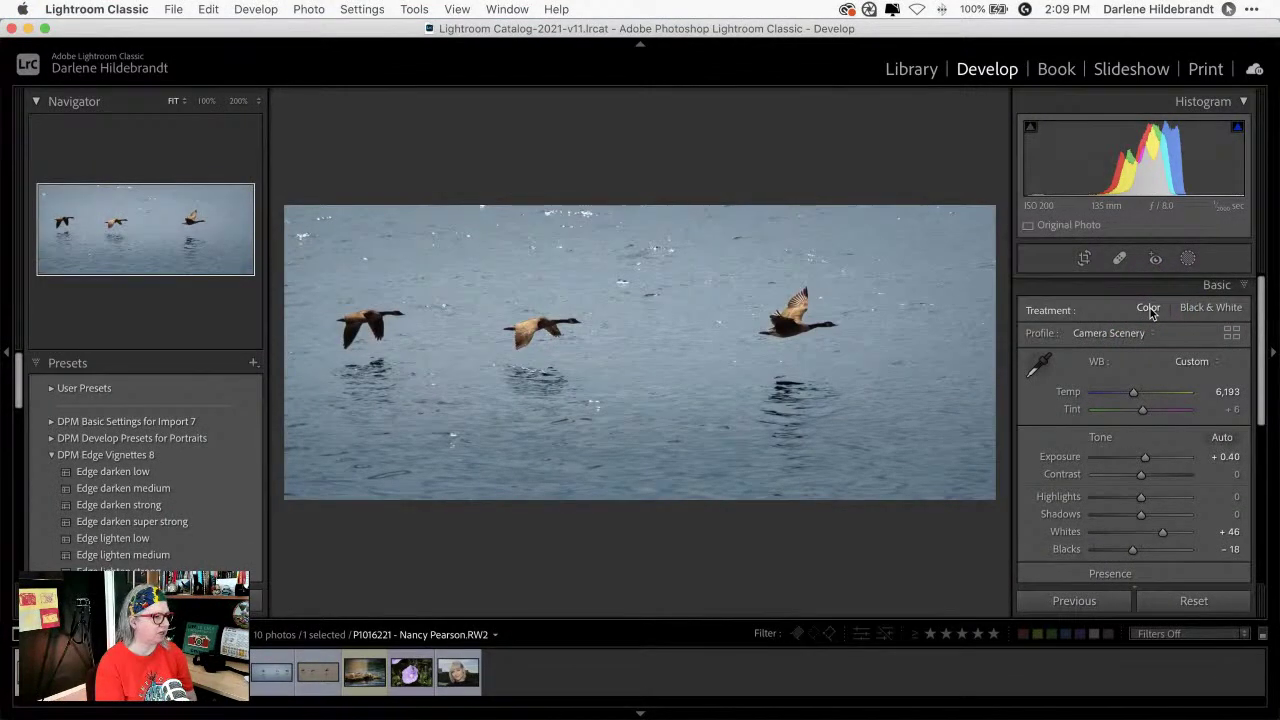
key(Left)
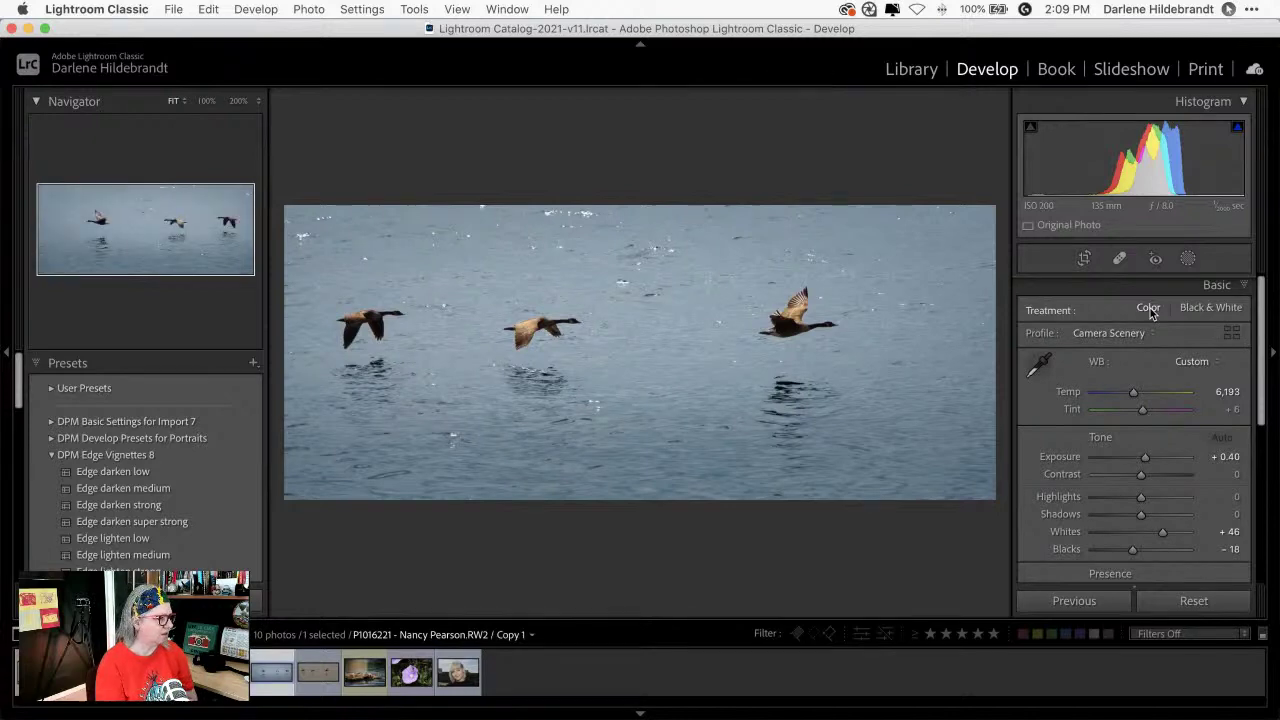
key(Left)
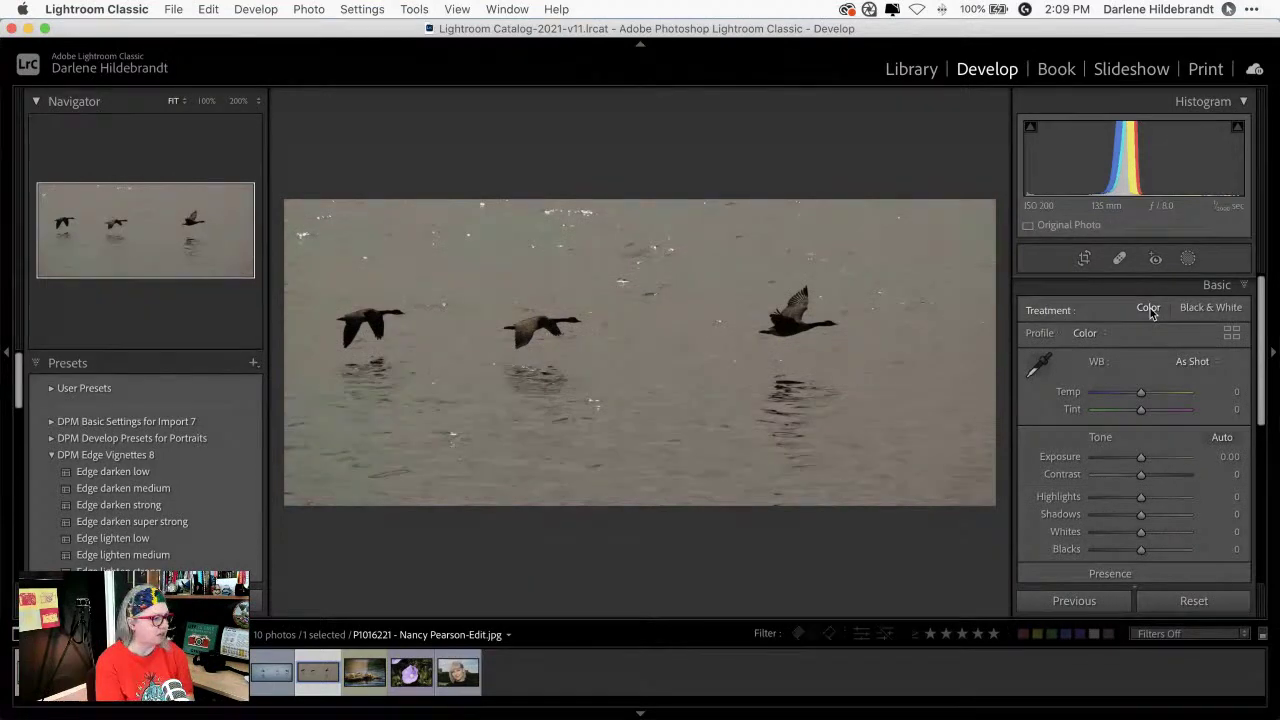
key(Right)
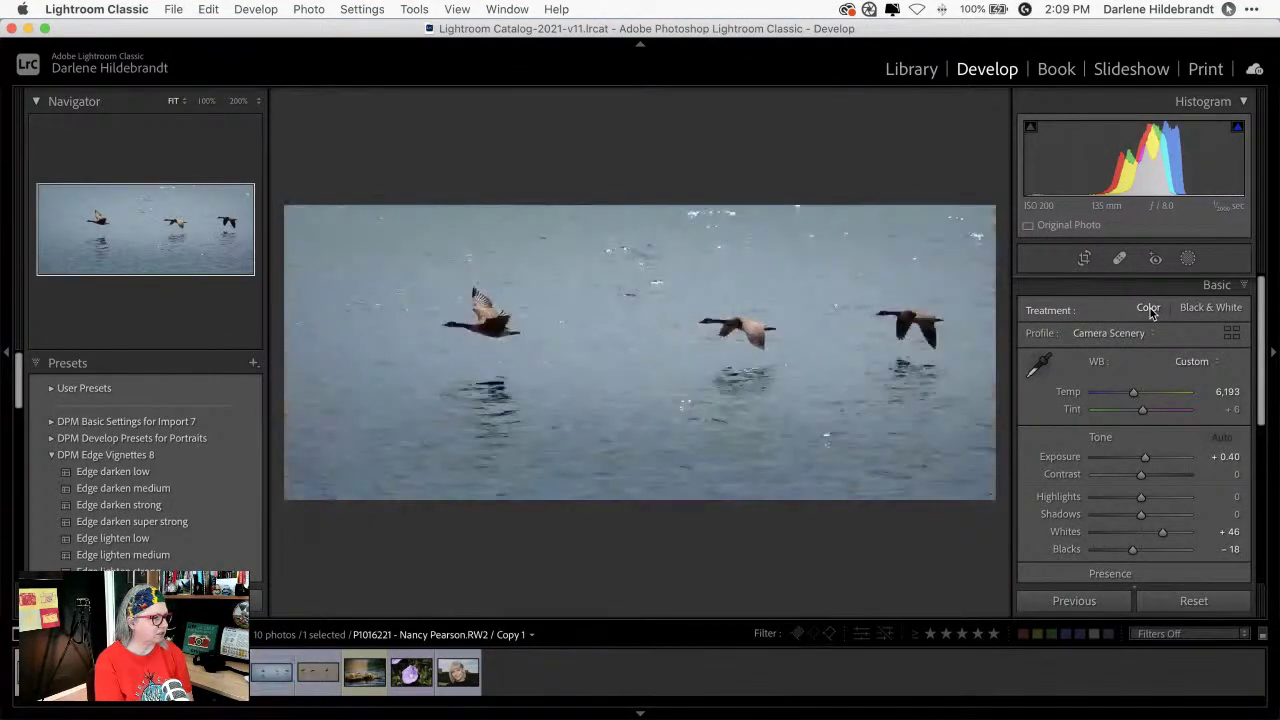
key(Right)
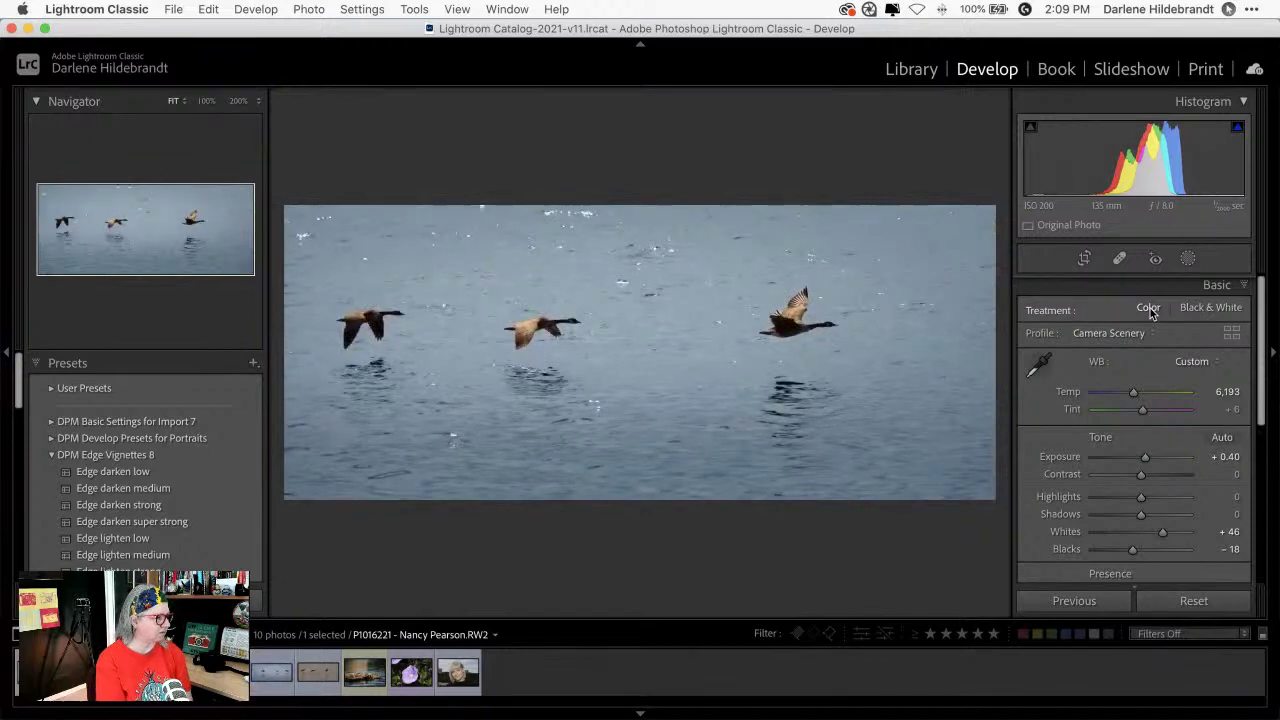
- Open the shorebird on driftwood photo again and compare its before and after versions
key(Right)
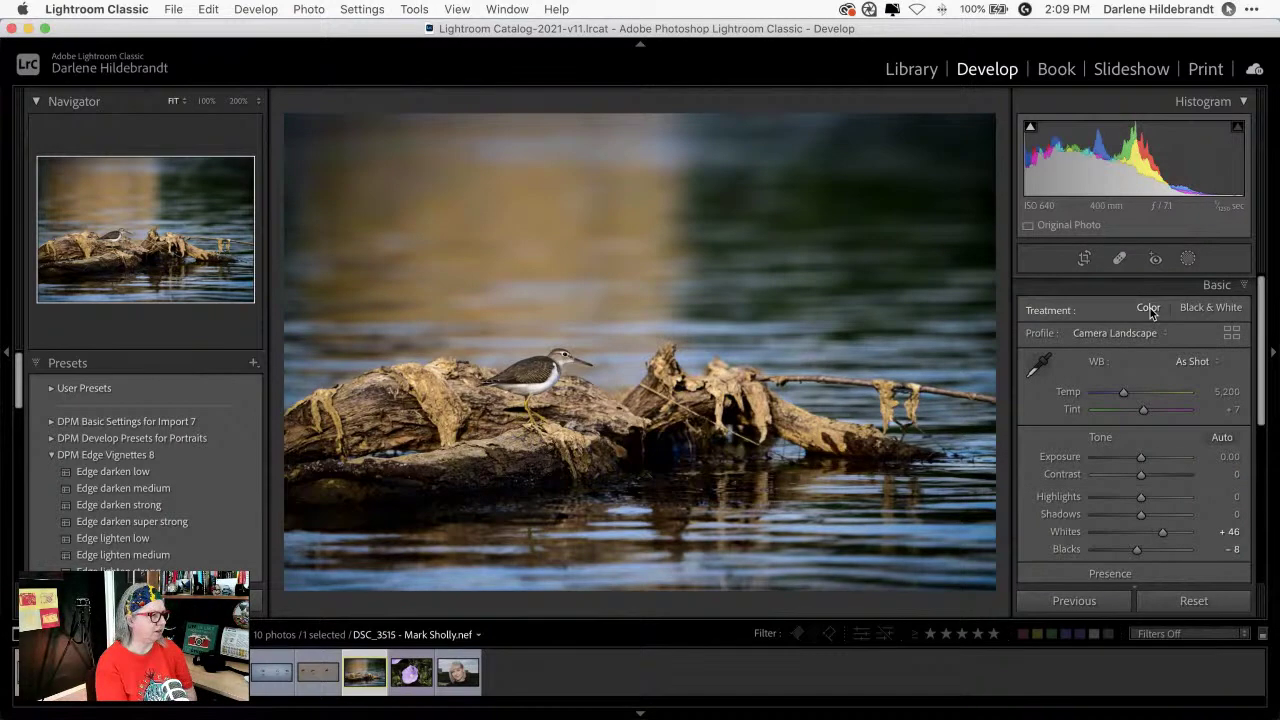
key(backslash)
key(backslash)
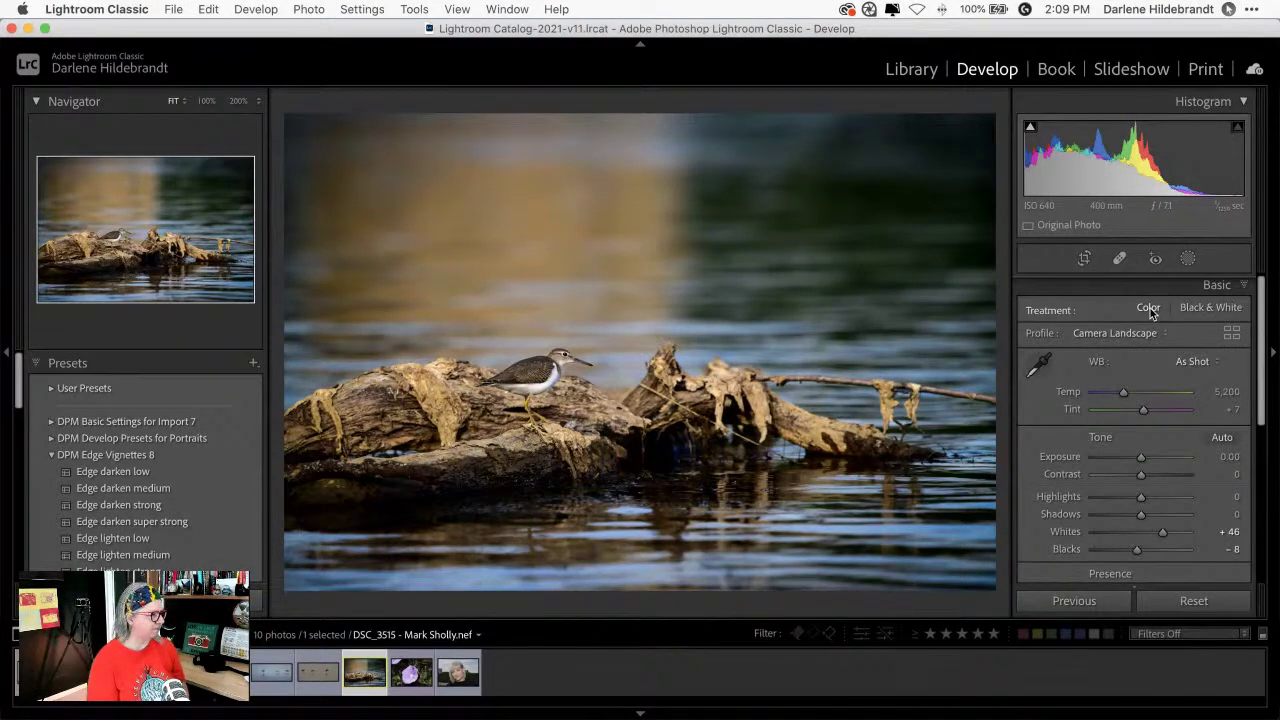
click(1200, 312)
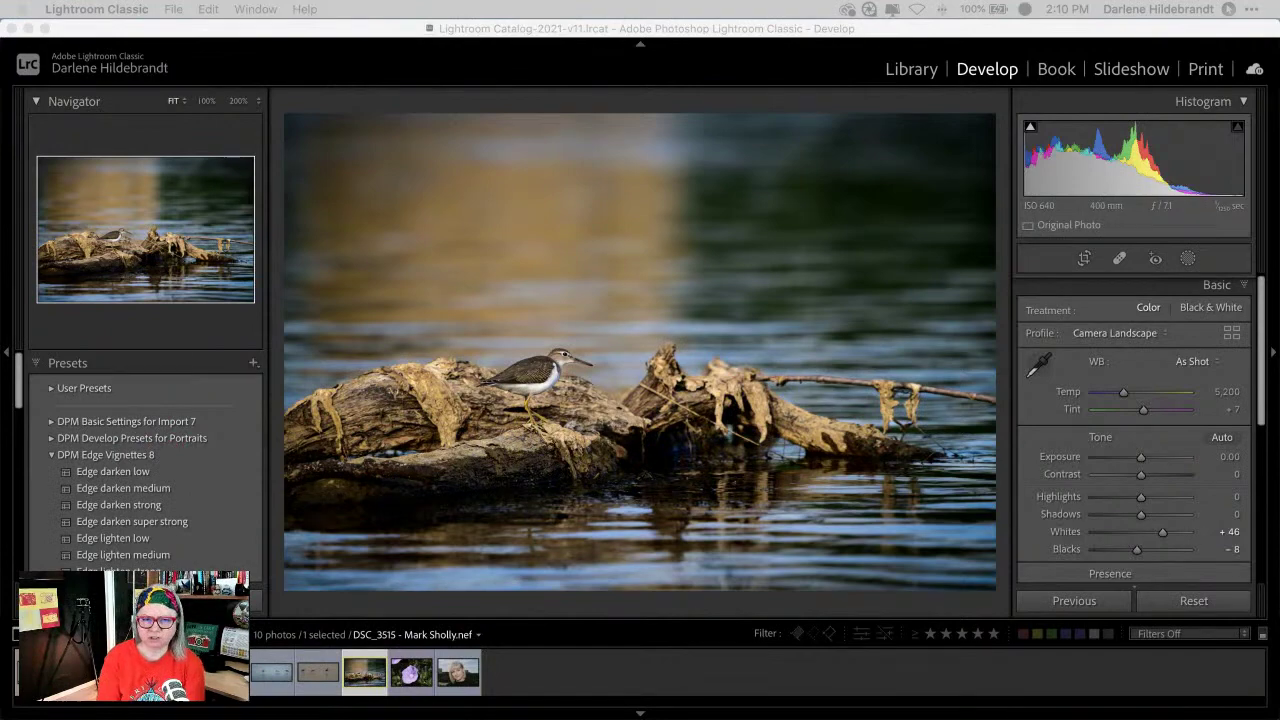
key(super+Tab)
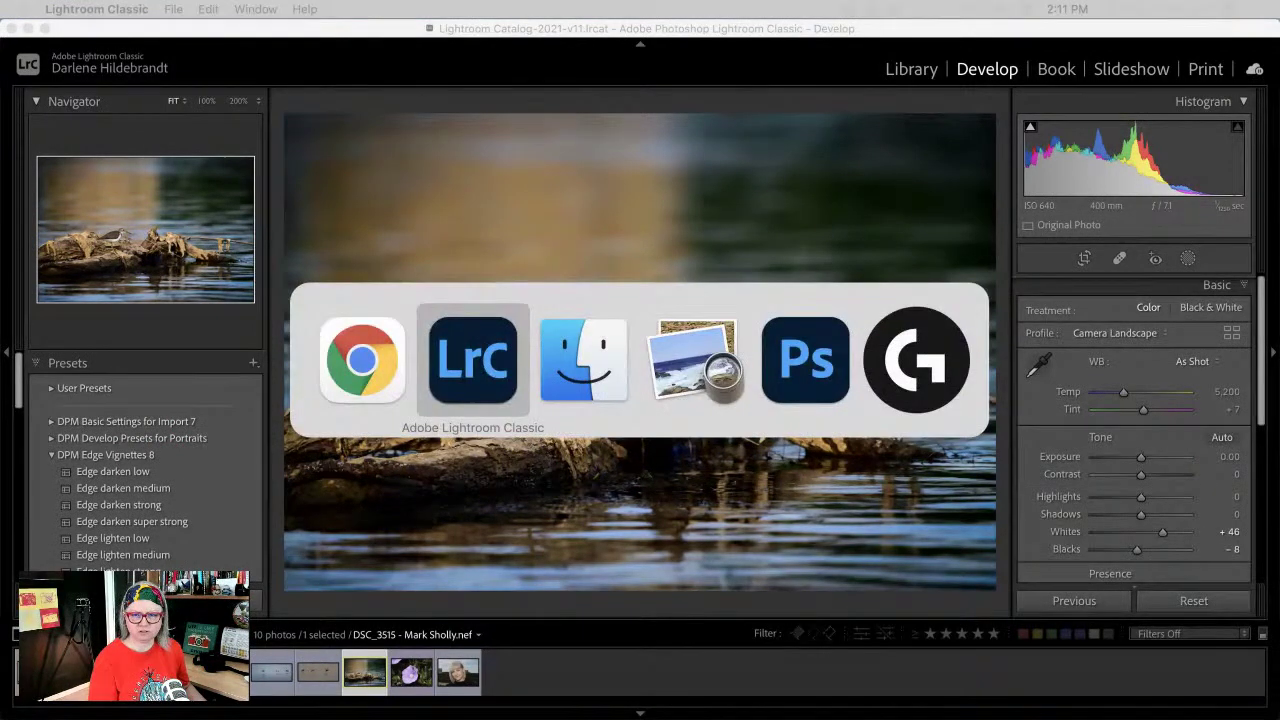
key(super+Tab)
key(super+Tab)
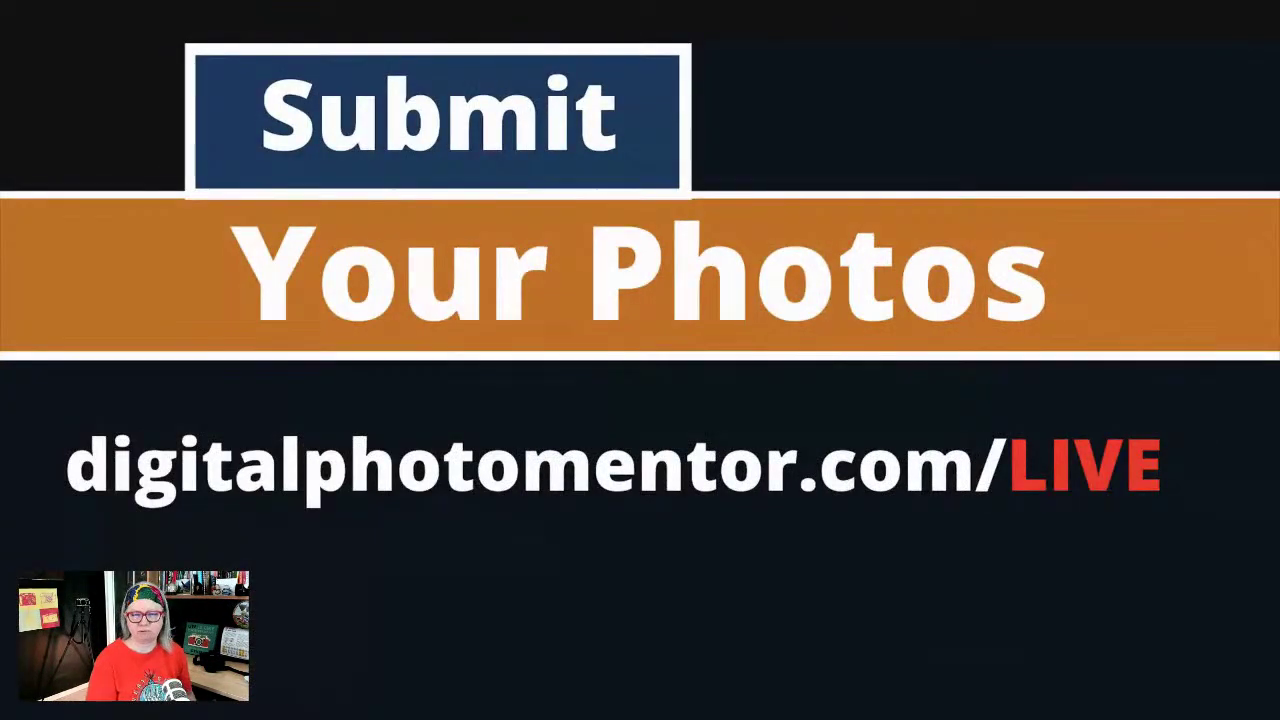